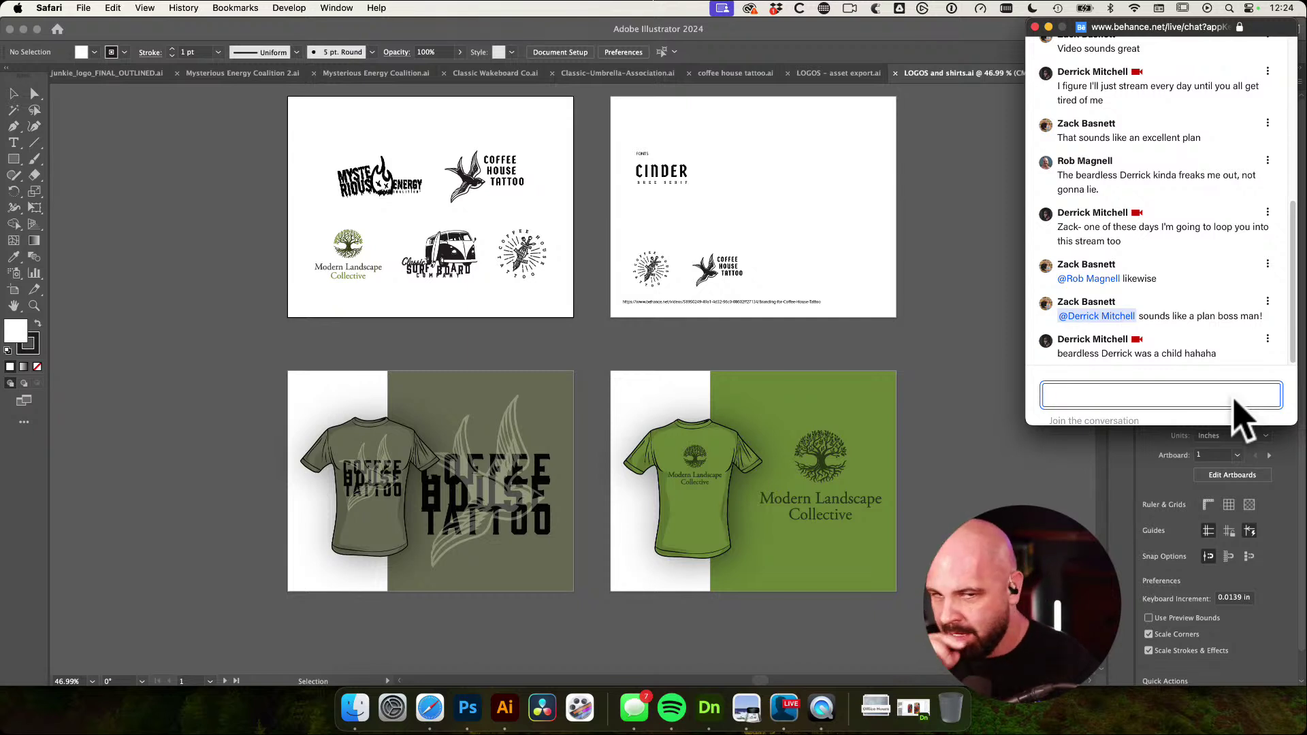
# Review the hydration_junkie_logo_FINAL_OUTLINED, Mysterious Energy Coalition and Classic Wakeboard Co documents one after another in Illustrator
pyautogui.click(927, 373)
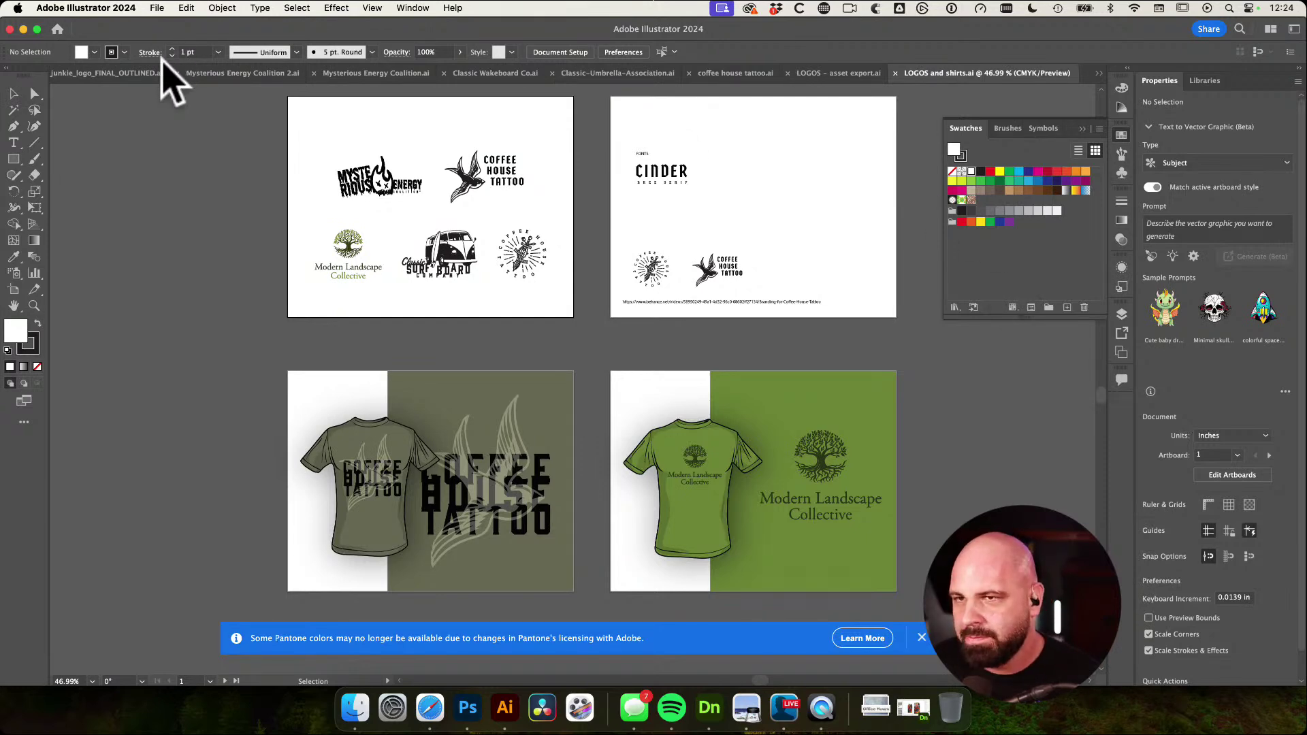
pyautogui.click(129, 74)
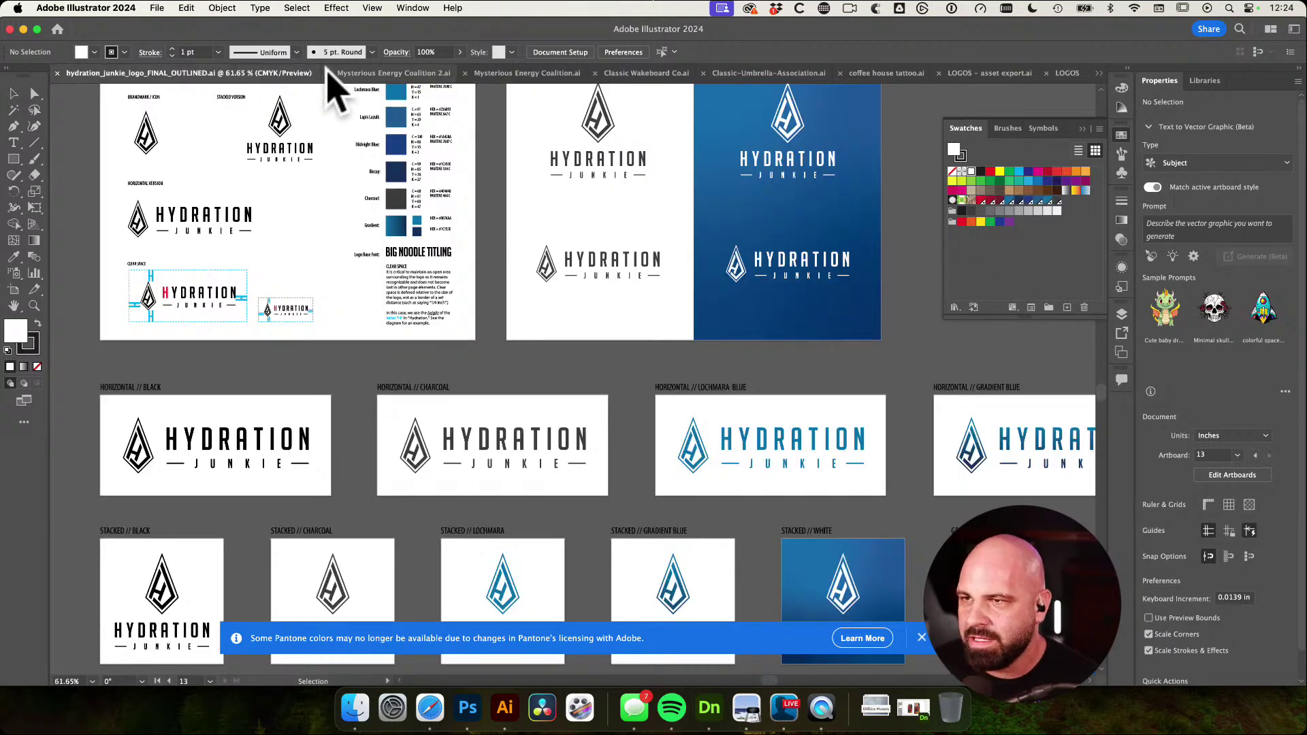
pyautogui.click(401, 74)
pyautogui.click(545, 75)
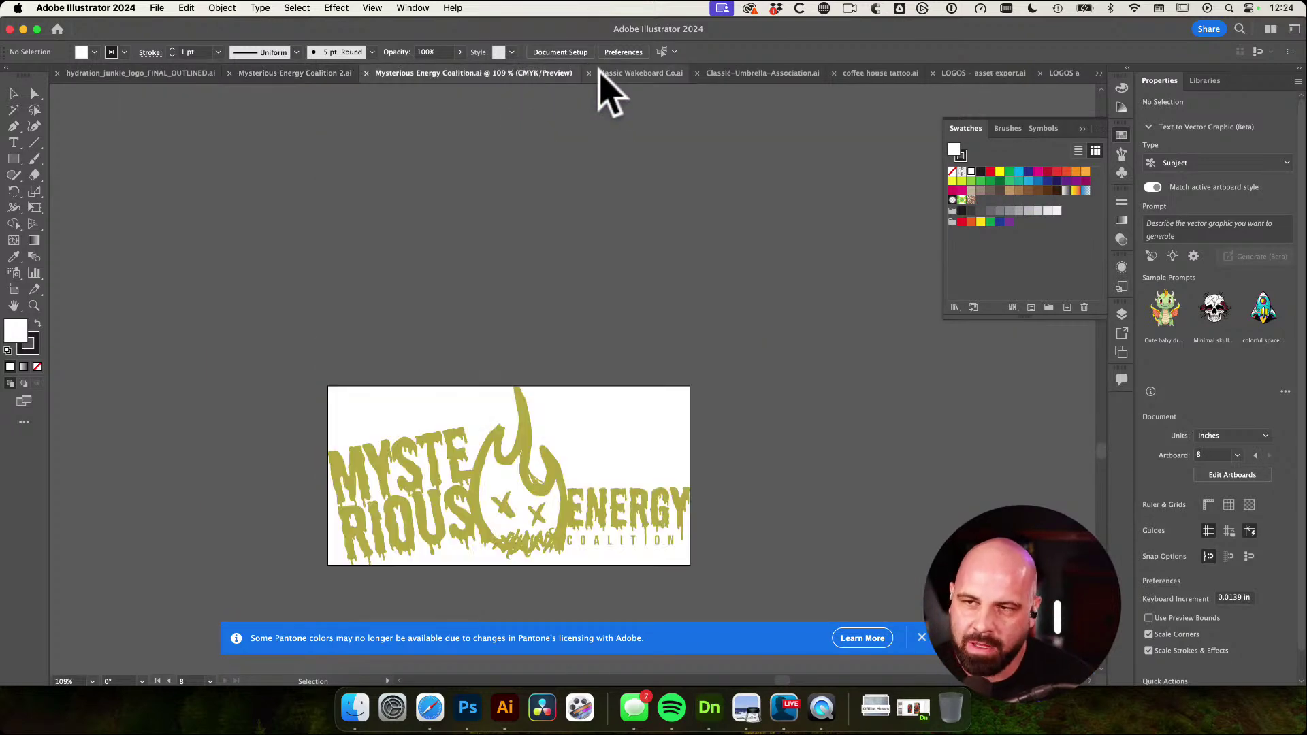
pyautogui.click(646, 74)
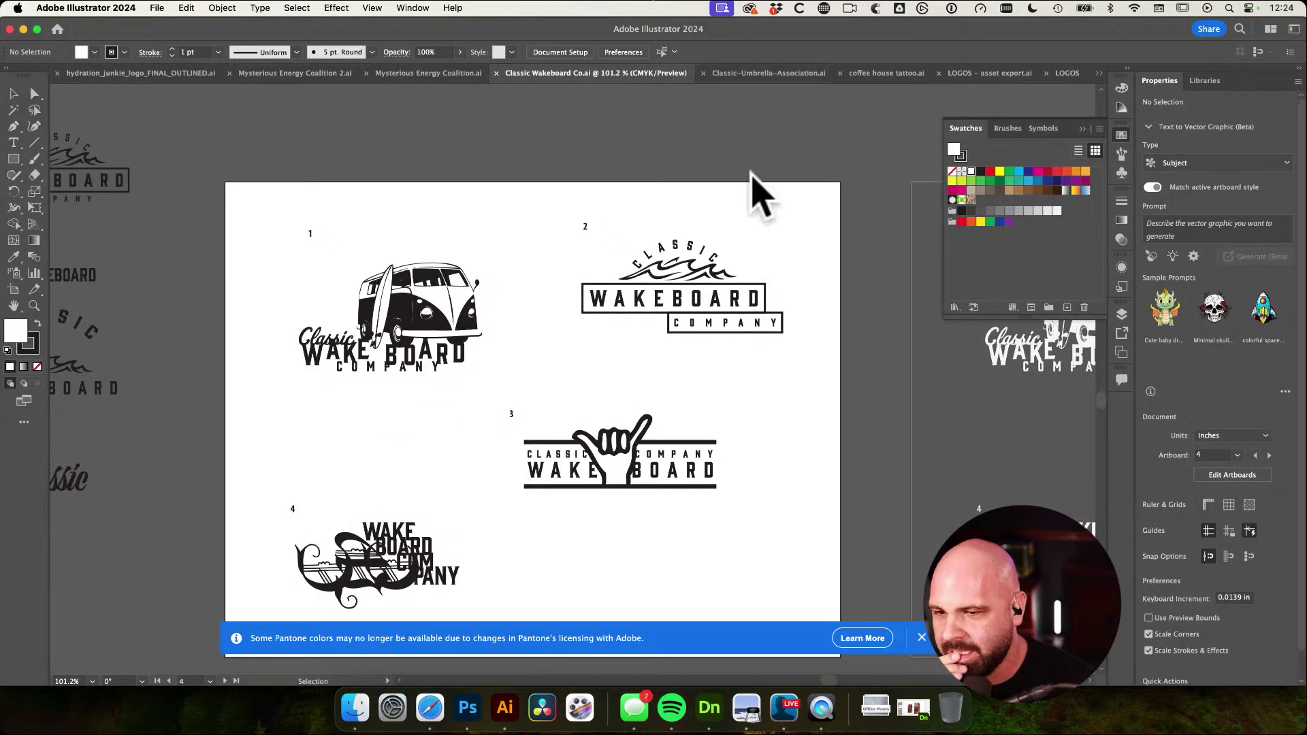
pyautogui.hscroll(3, 725, 377)
pyautogui.scroll(-2, 725, 376)
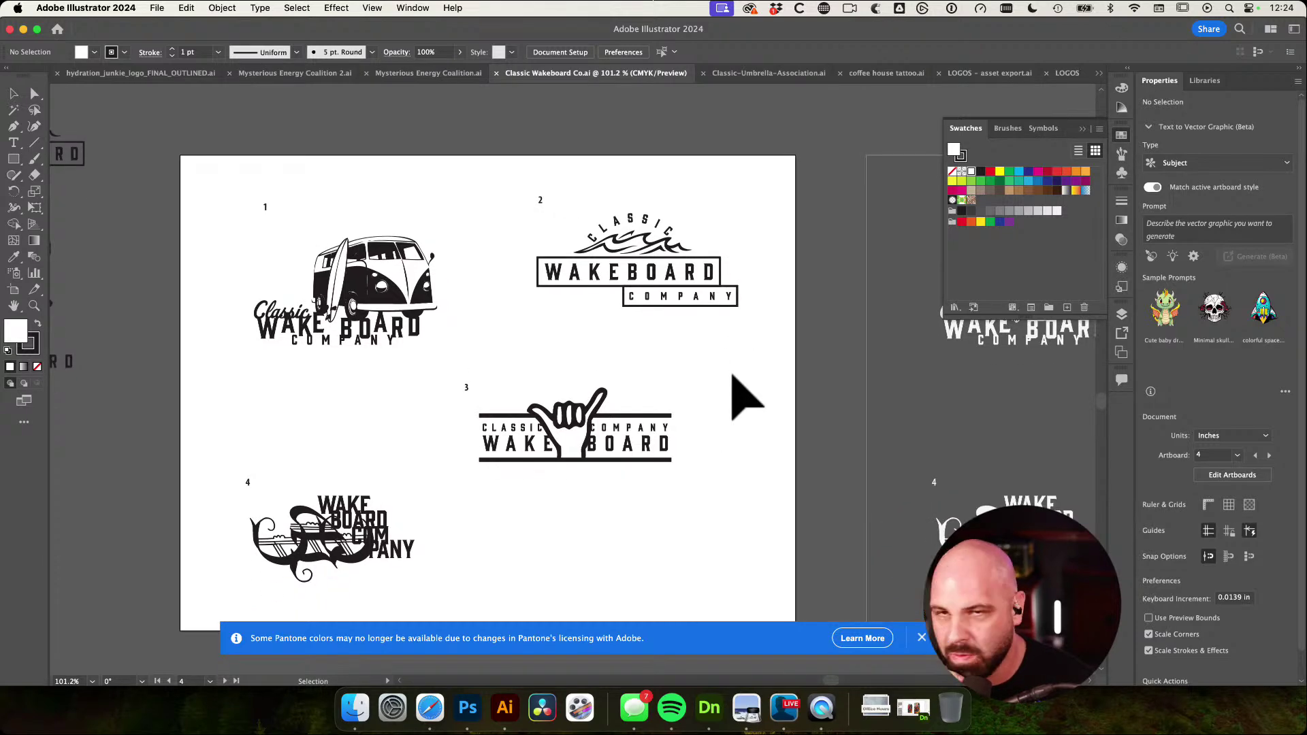
# Review the Classic-Umbrella-Association, coffee house tattoo and LOGOS - asset export documents one after another
pyautogui.click(808, 75)
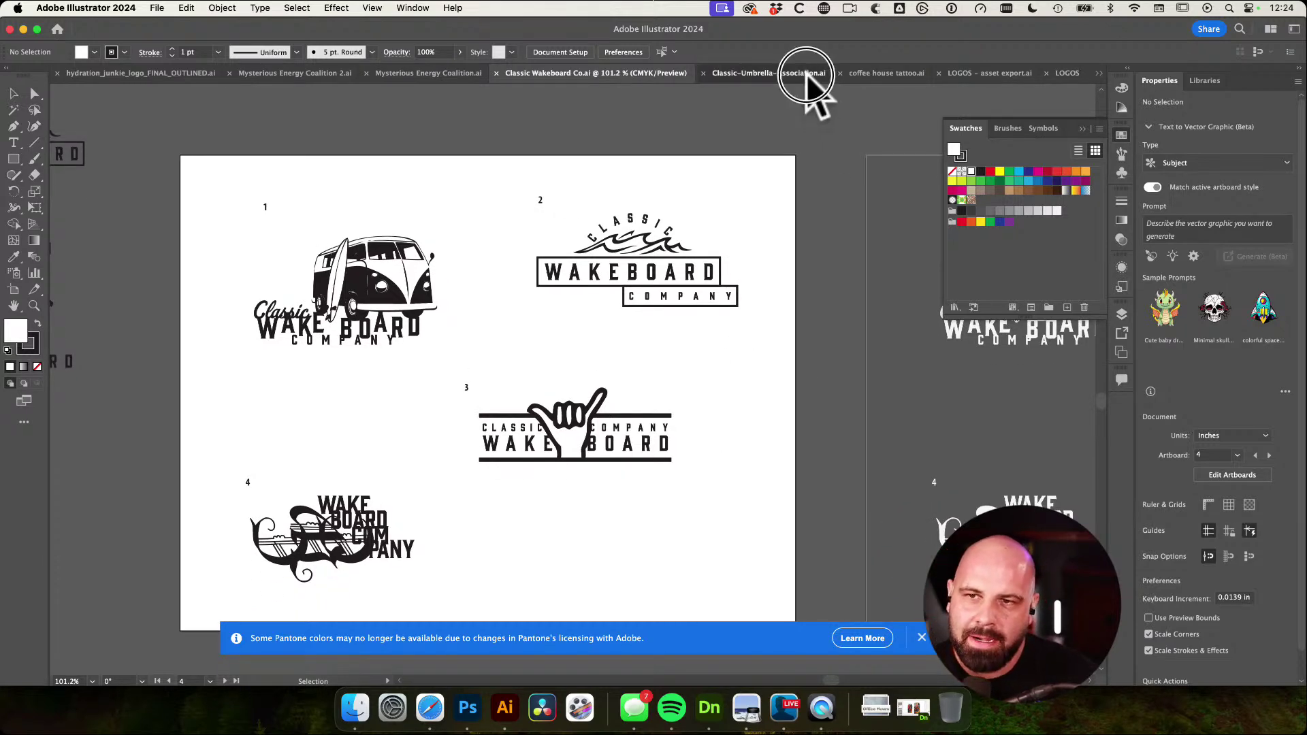
pyautogui.scroll(3, 814, 214)
pyautogui.hscroll(-3, 817, 217)
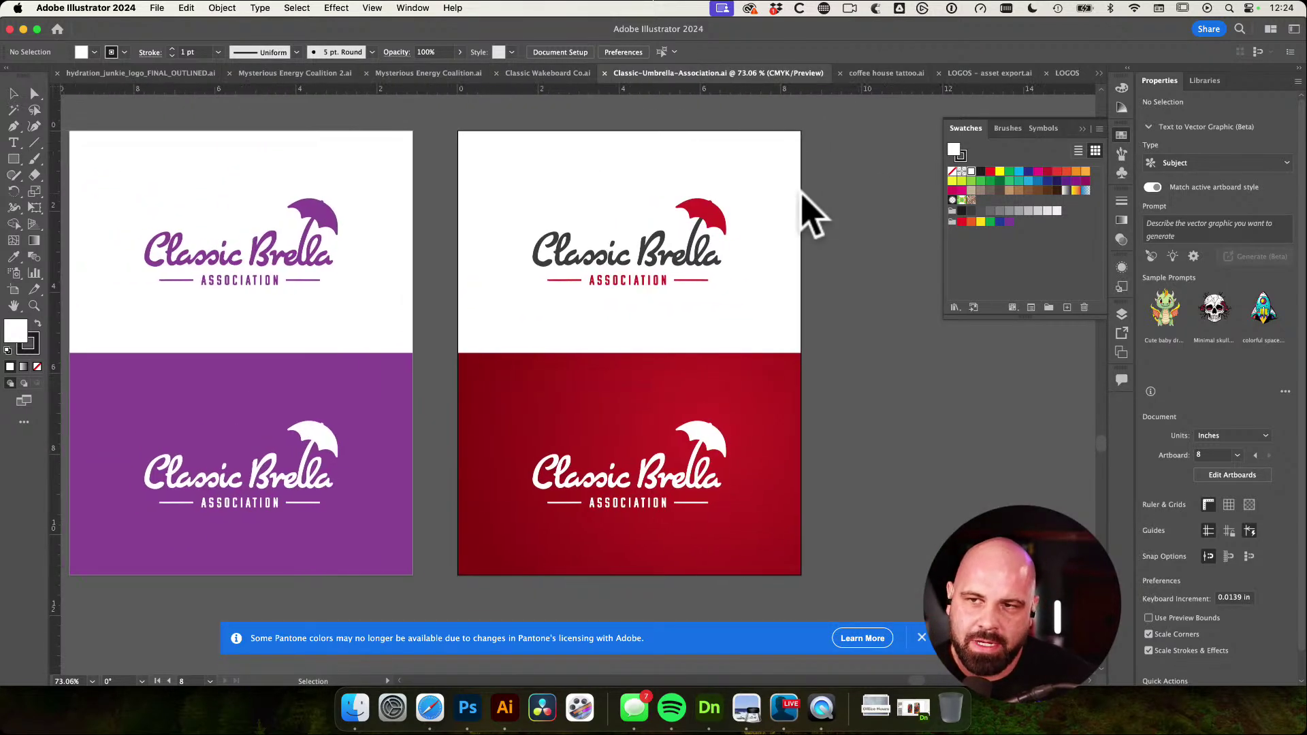
pyautogui.click(893, 73)
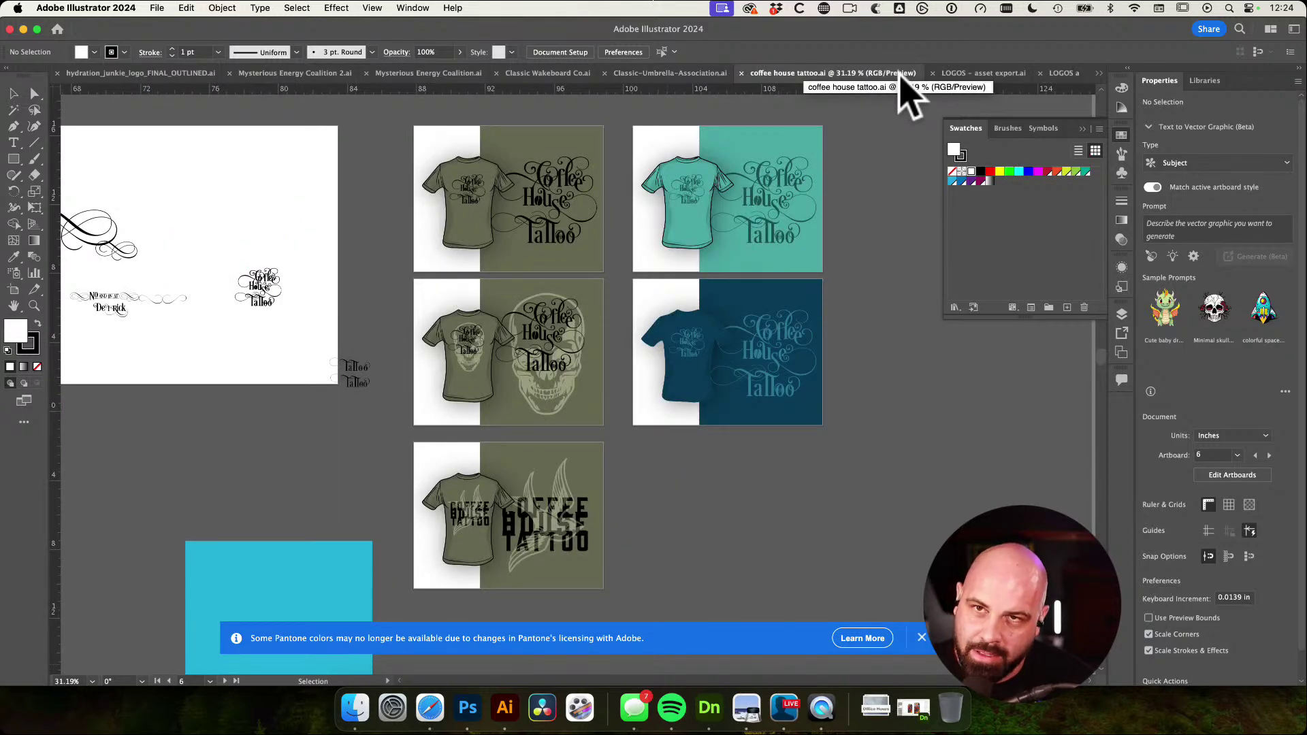
pyautogui.click(974, 73)
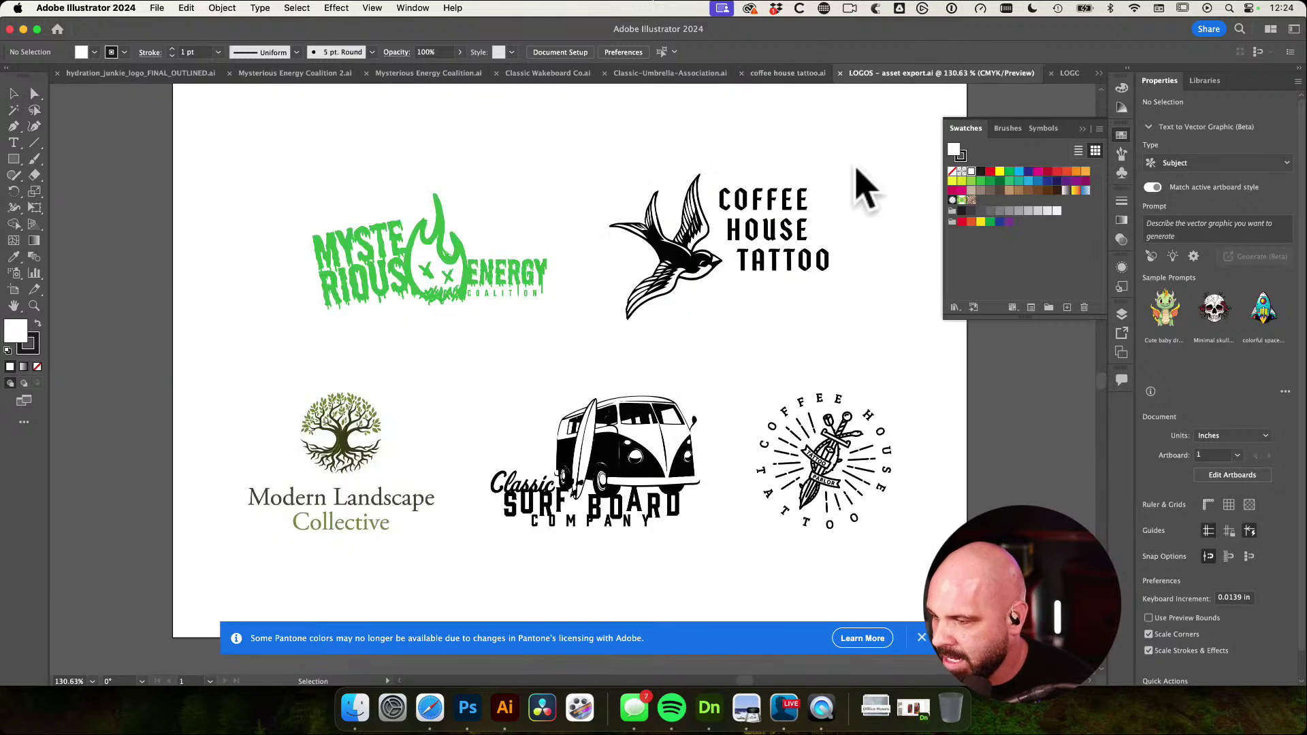
pyautogui.hscroll(5, 865, 199)
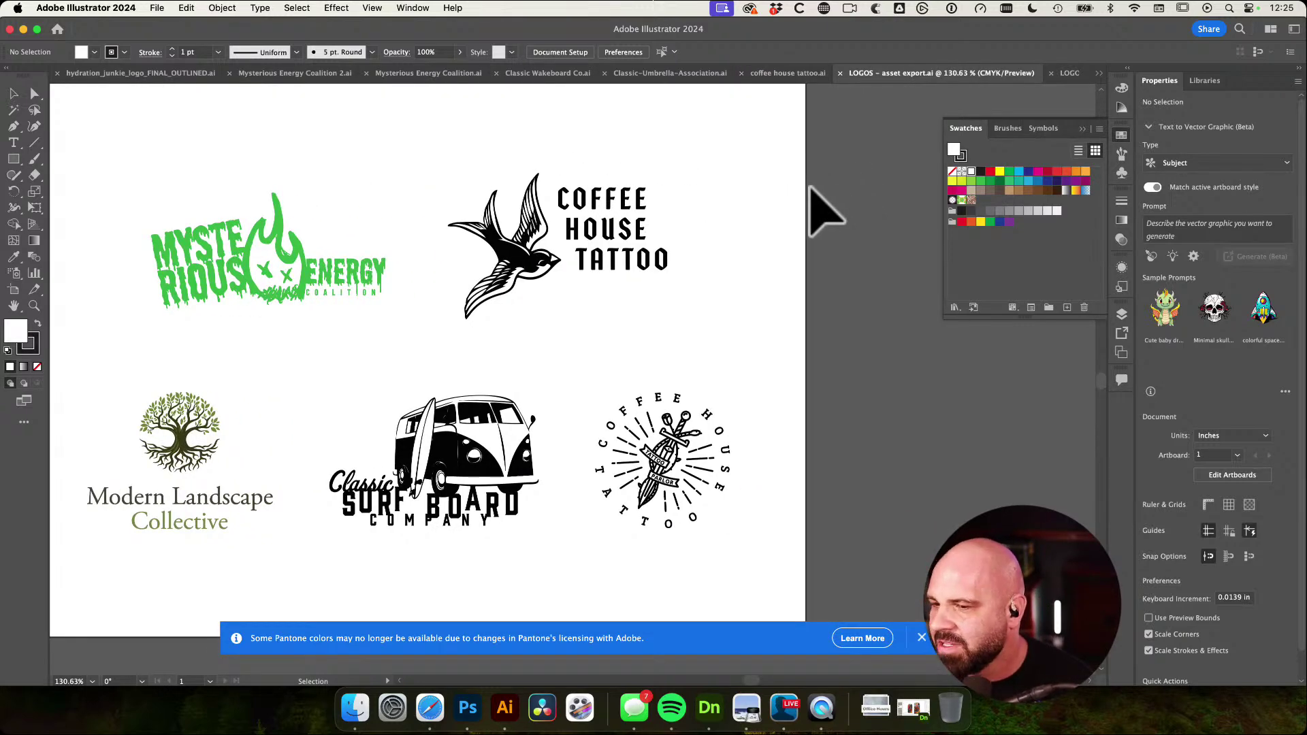
pyautogui.hscroll(-1, 805, 192)
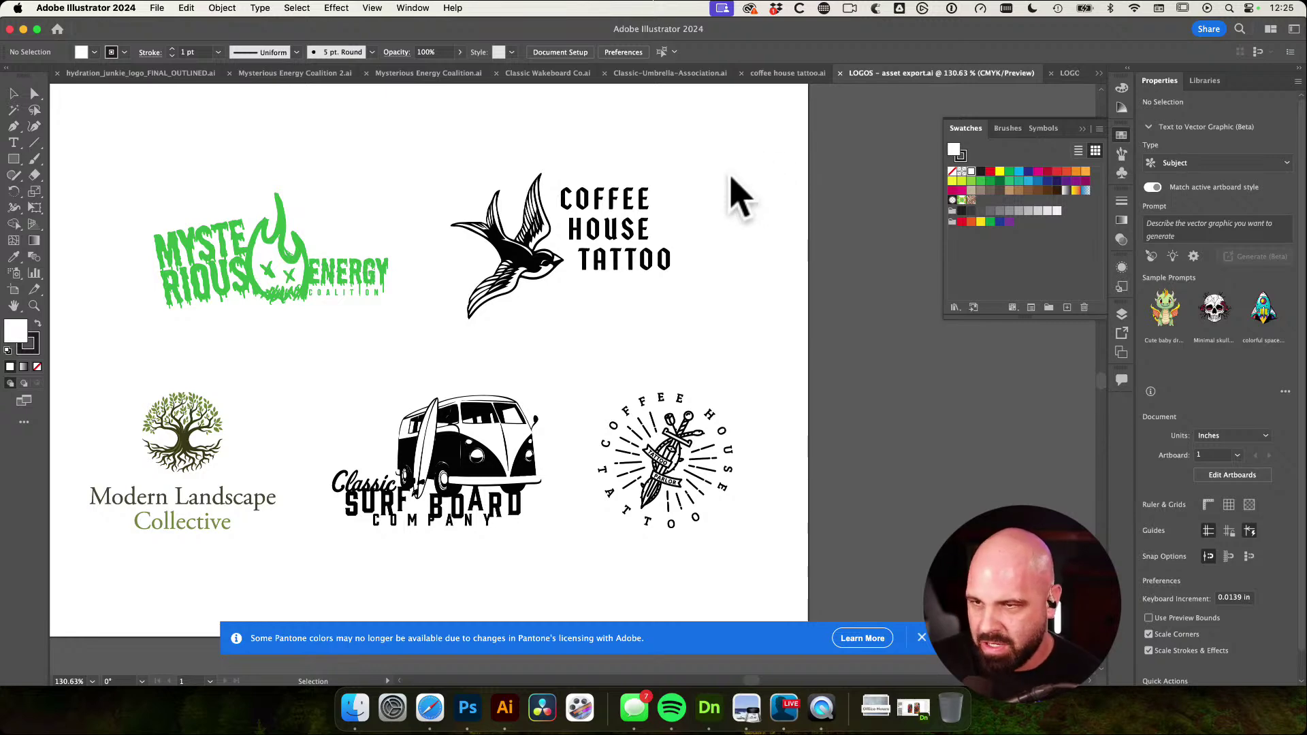
# Select the Coffee House Tattoo swallow logo, the round dagger emblem and the Mysterious Energy logo in turn, clearing each selection
pyautogui.moveTo(438, 150); pyautogui.dragTo(749, 354)
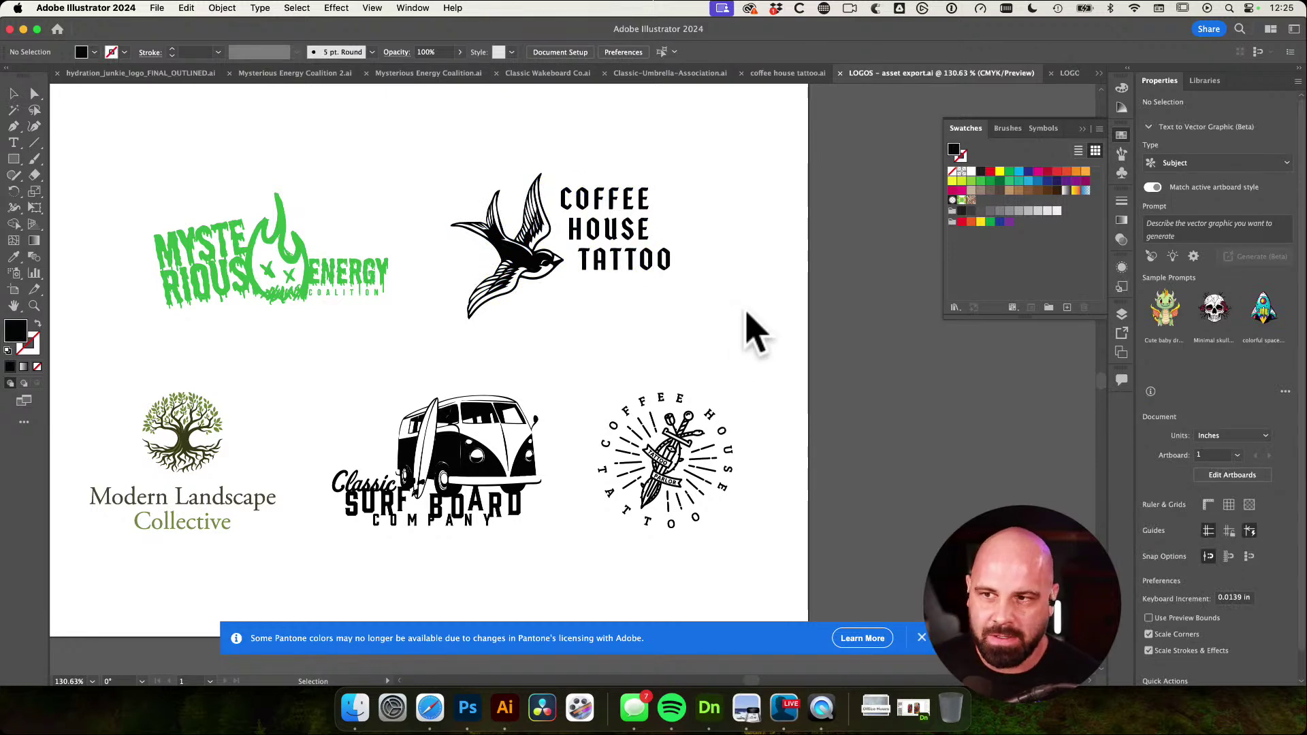
pyautogui.moveTo(457, 148); pyautogui.dragTo(705, 321)
pyautogui.click(719, 323)
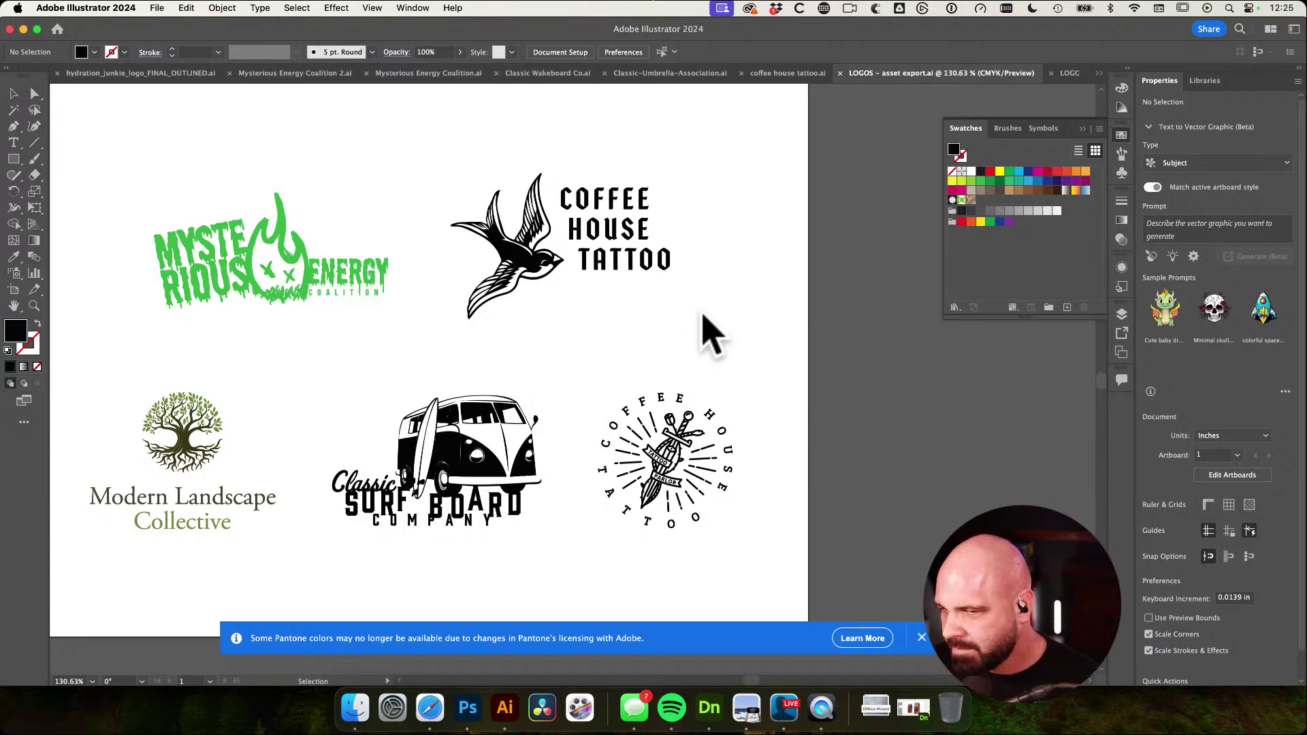
pyautogui.moveTo(612, 343); pyautogui.dragTo(752, 532)
pyautogui.click(718, 320)
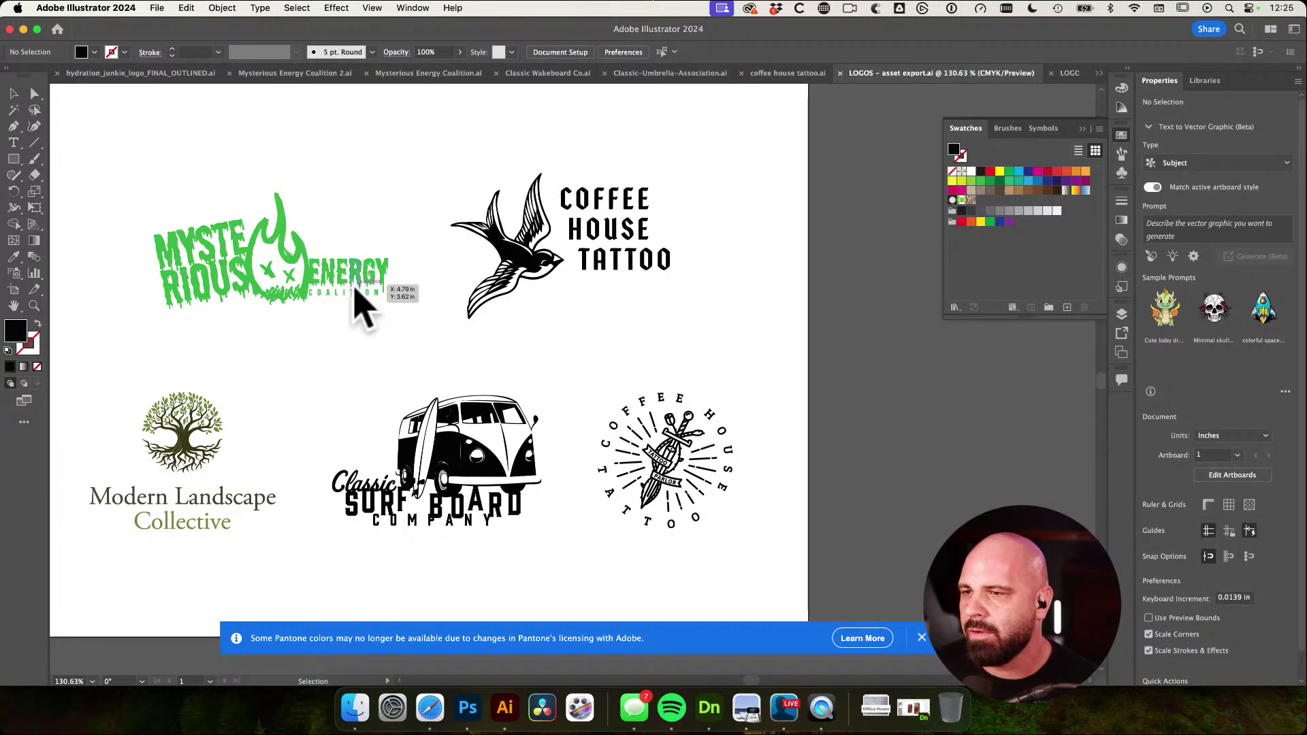
pyautogui.moveTo(122, 186); pyautogui.dragTo(423, 345)
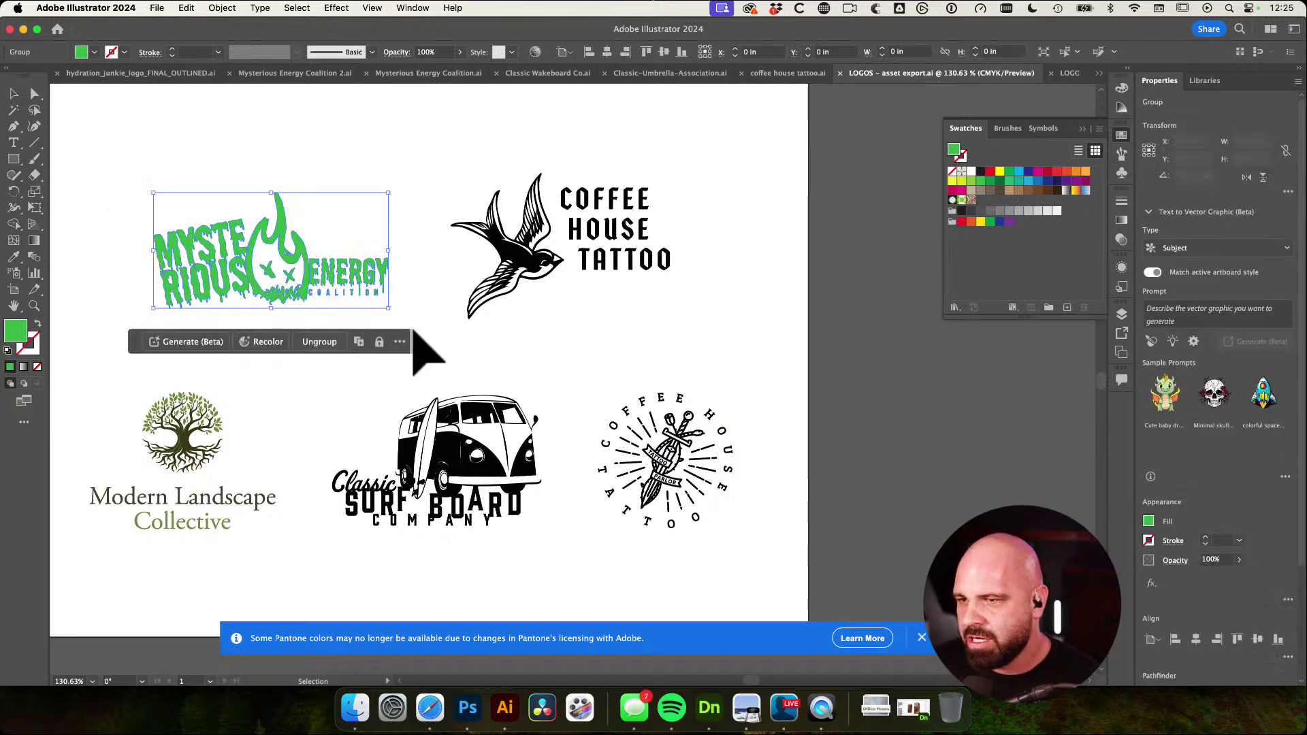
pyautogui.click(426, 265)
# Switch to Finder, open "Random Business generator for logo design.xlsx" in Excel and move the workbook clear for viewing
pyautogui.click(351, 709)
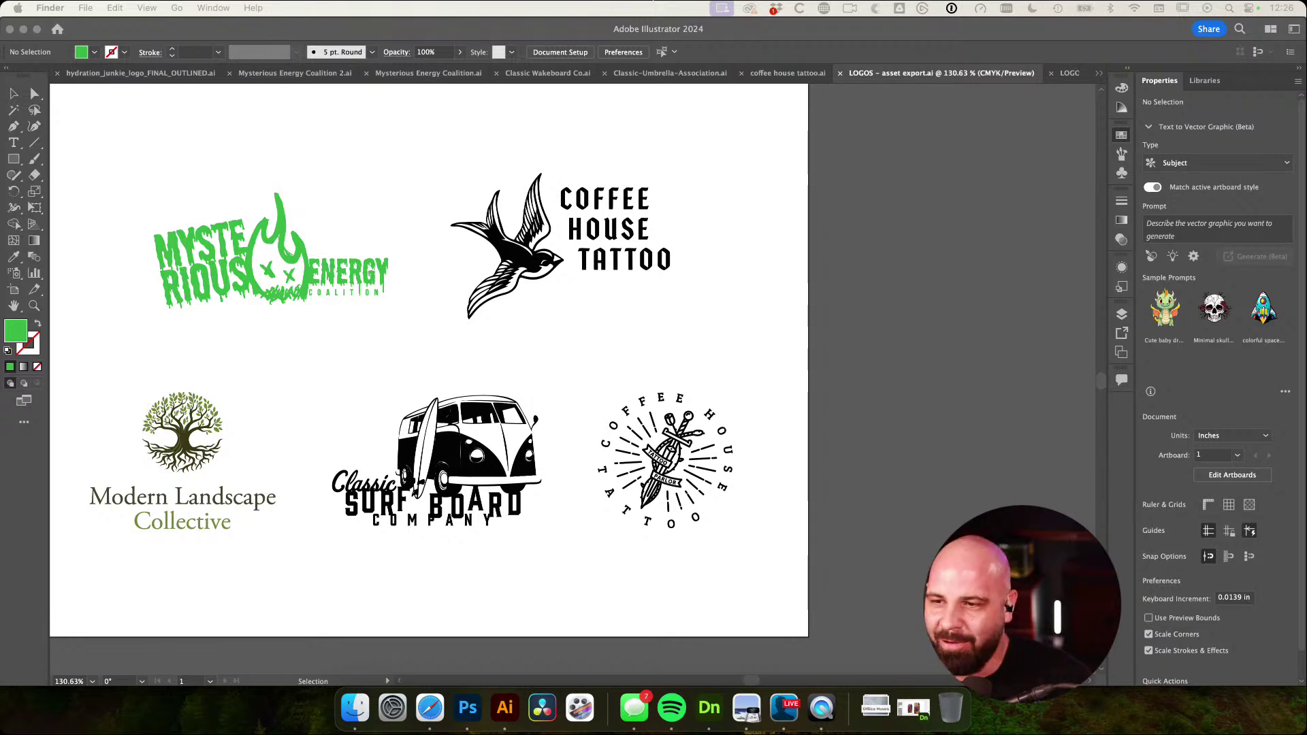
pyautogui.click(137, 195)
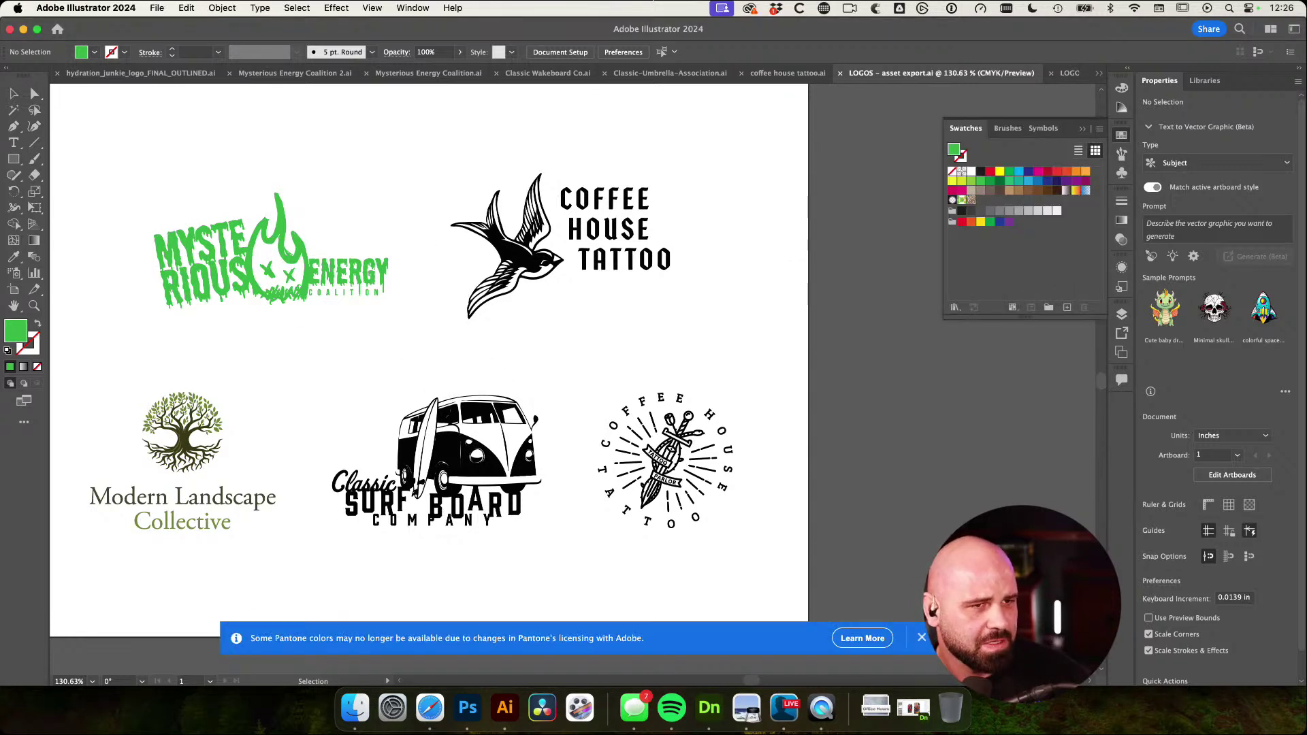
pyautogui.press('super+Tab')
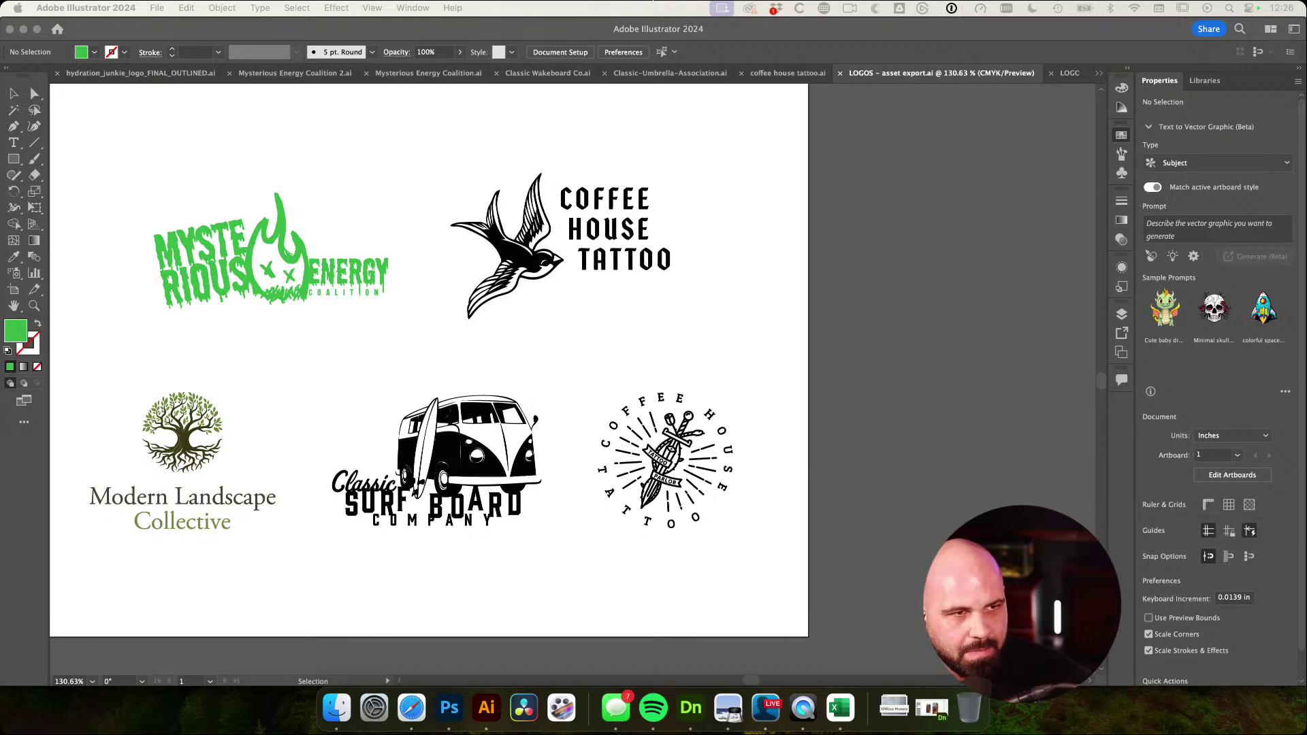
pyautogui.moveTo(0, 65); pyautogui.dragTo(382, 137)
pyautogui.hscroll(-3, 722, 245)
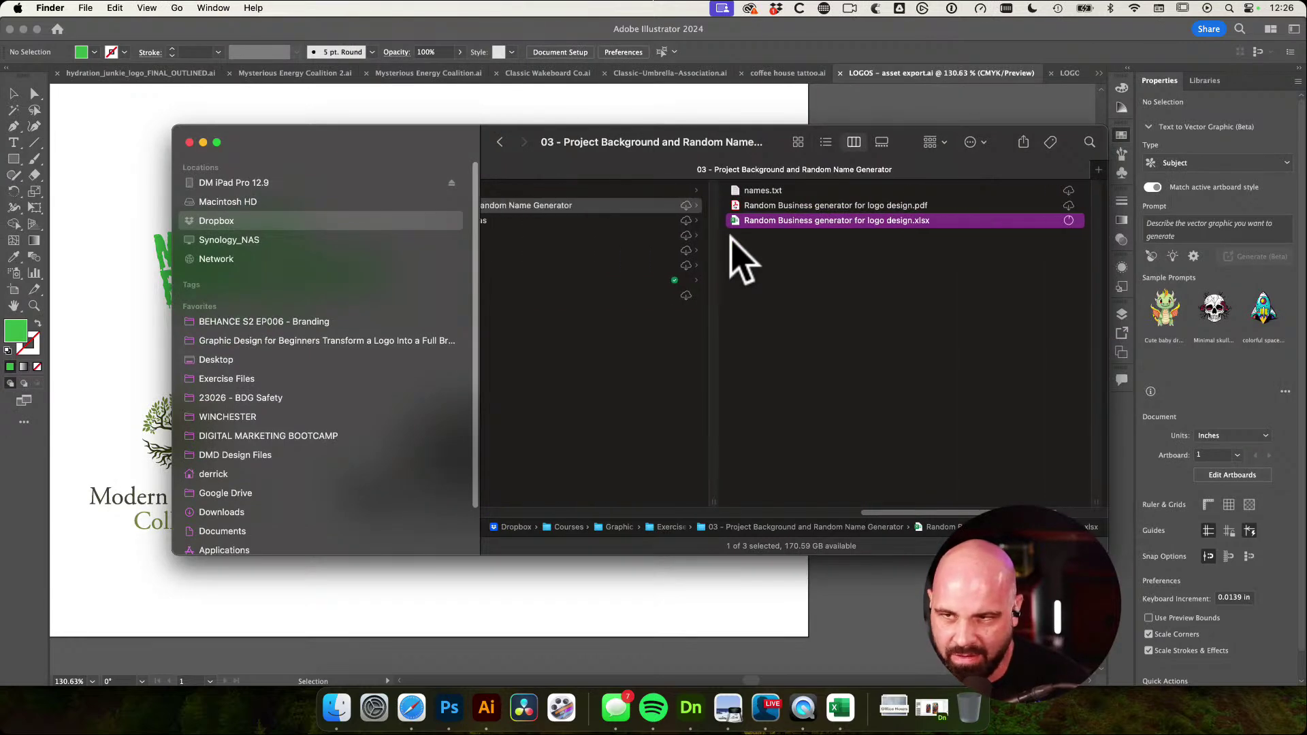
pyautogui.hscroll(3, 729, 245)
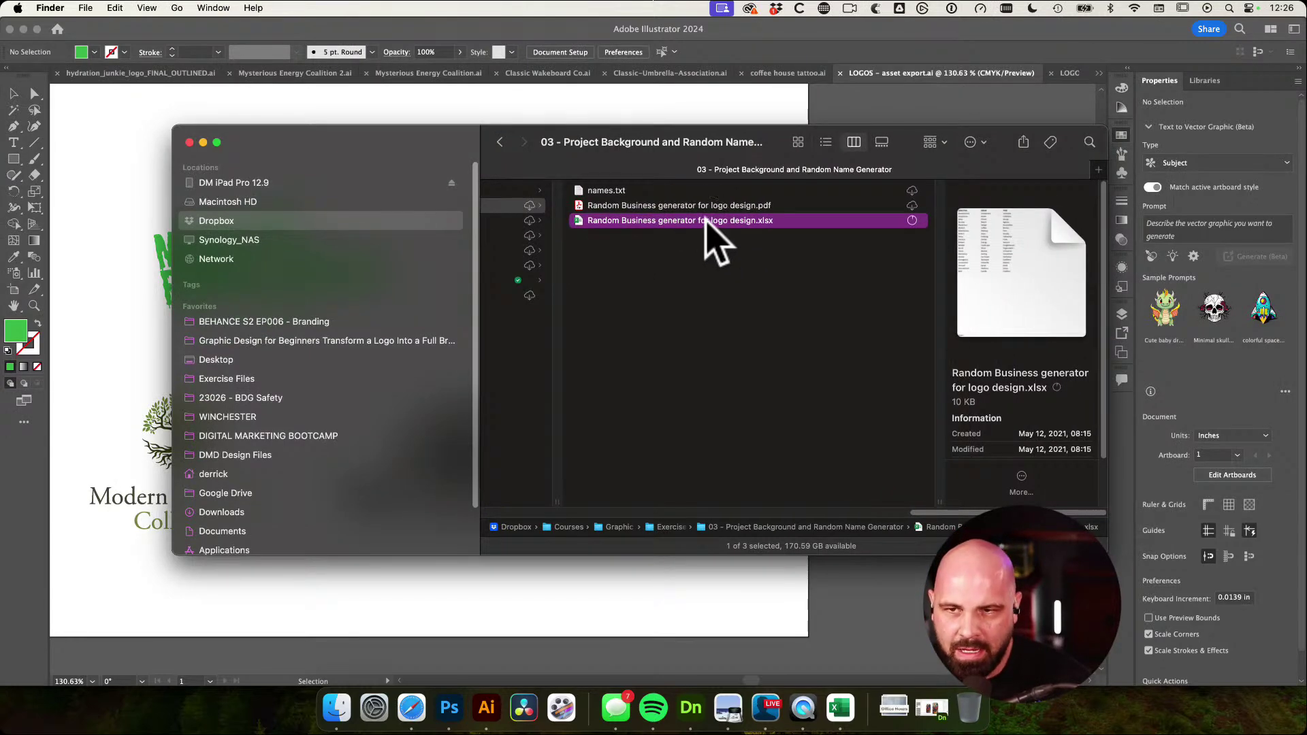
pyautogui.click(866, 219)
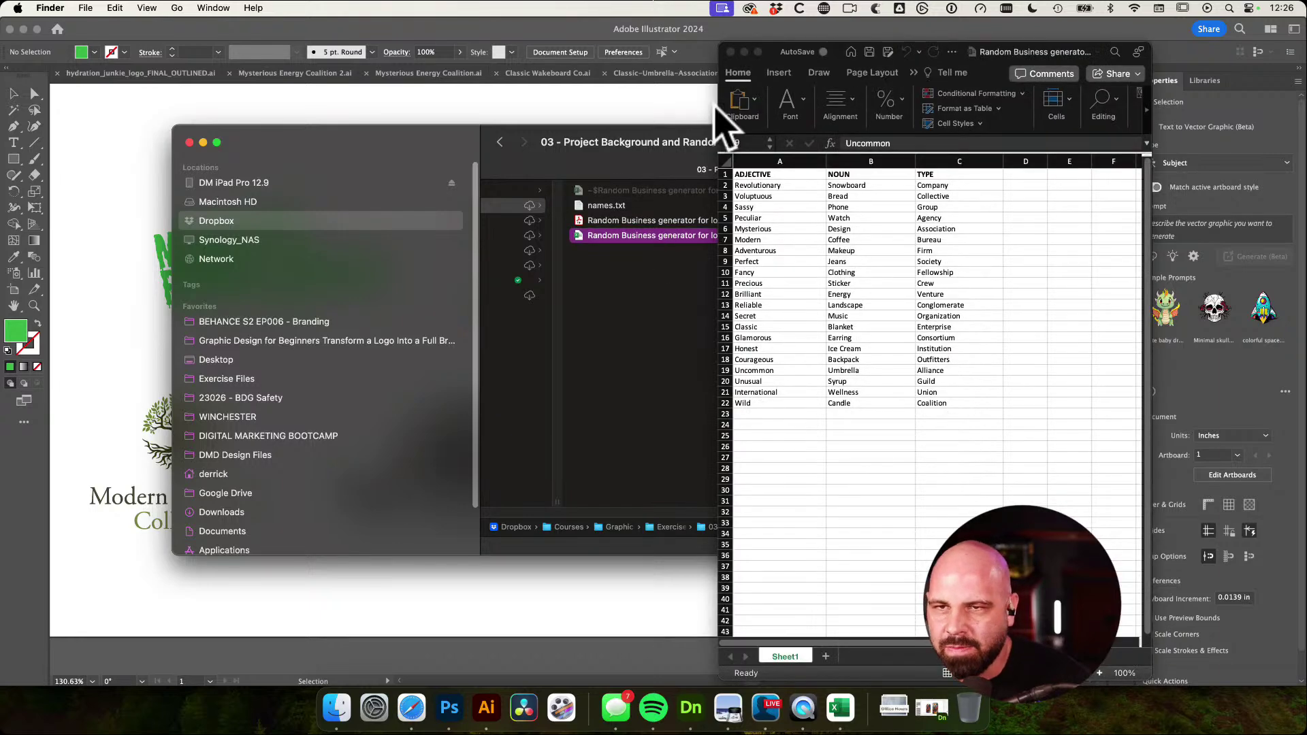
pyautogui.click(782, 53)
pyautogui.moveTo(782, 53); pyautogui.dragTo(376, 28)
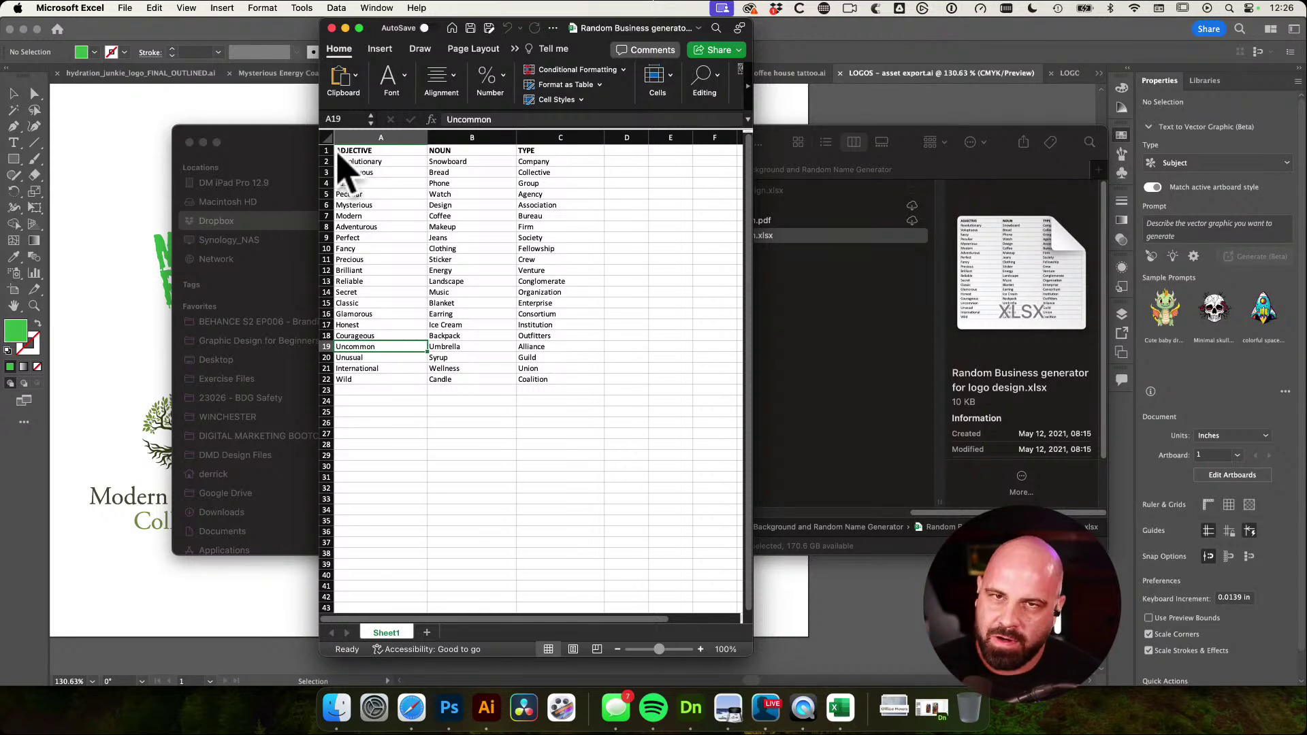
# Pick Fancy, Music and Society from the adjective, noun and type columns, close the workbook and return to Illustrator
pyautogui.click(353, 250)
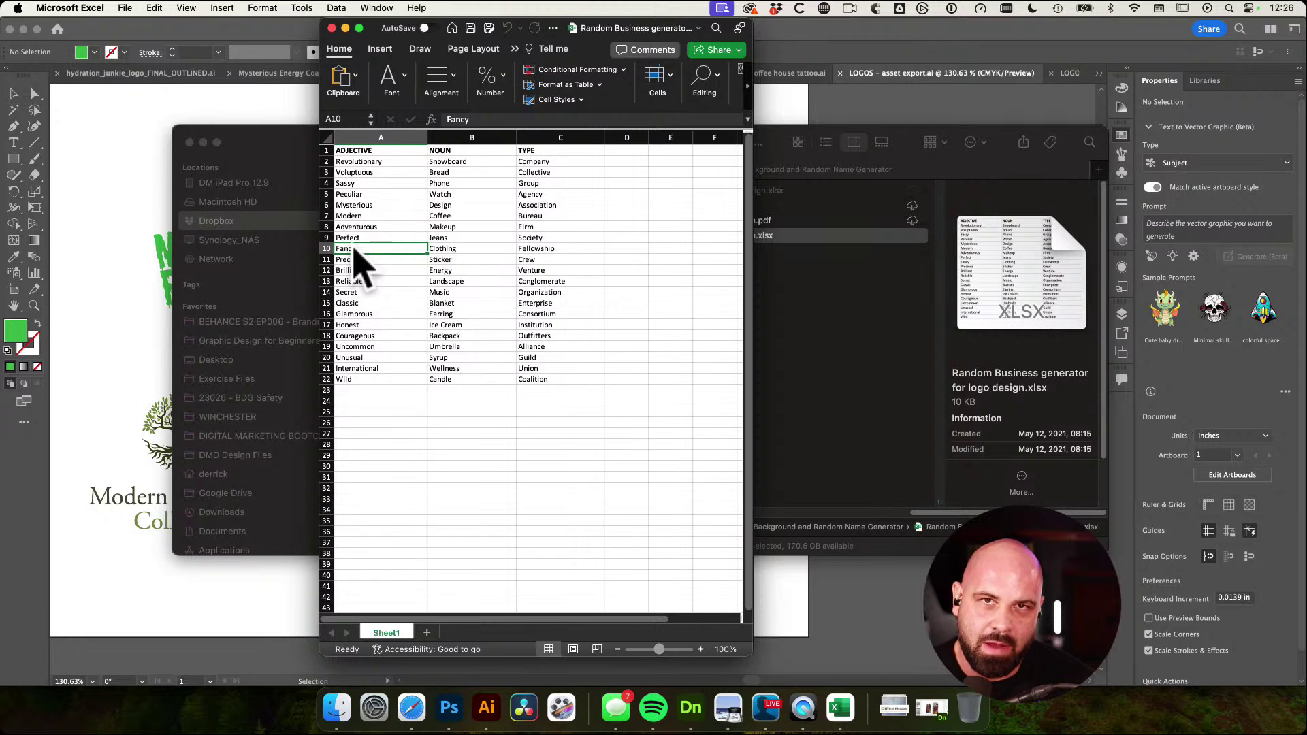
pyautogui.click(453, 294)
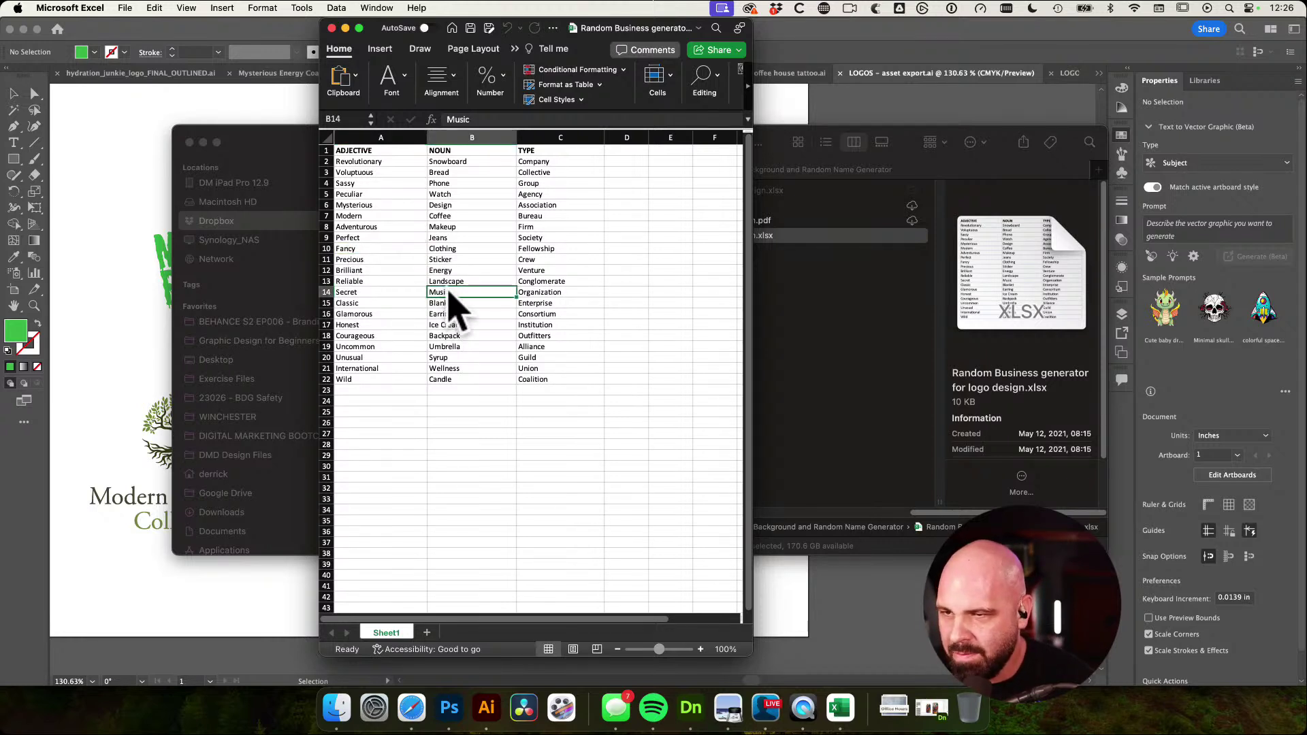
pyautogui.click(549, 239)
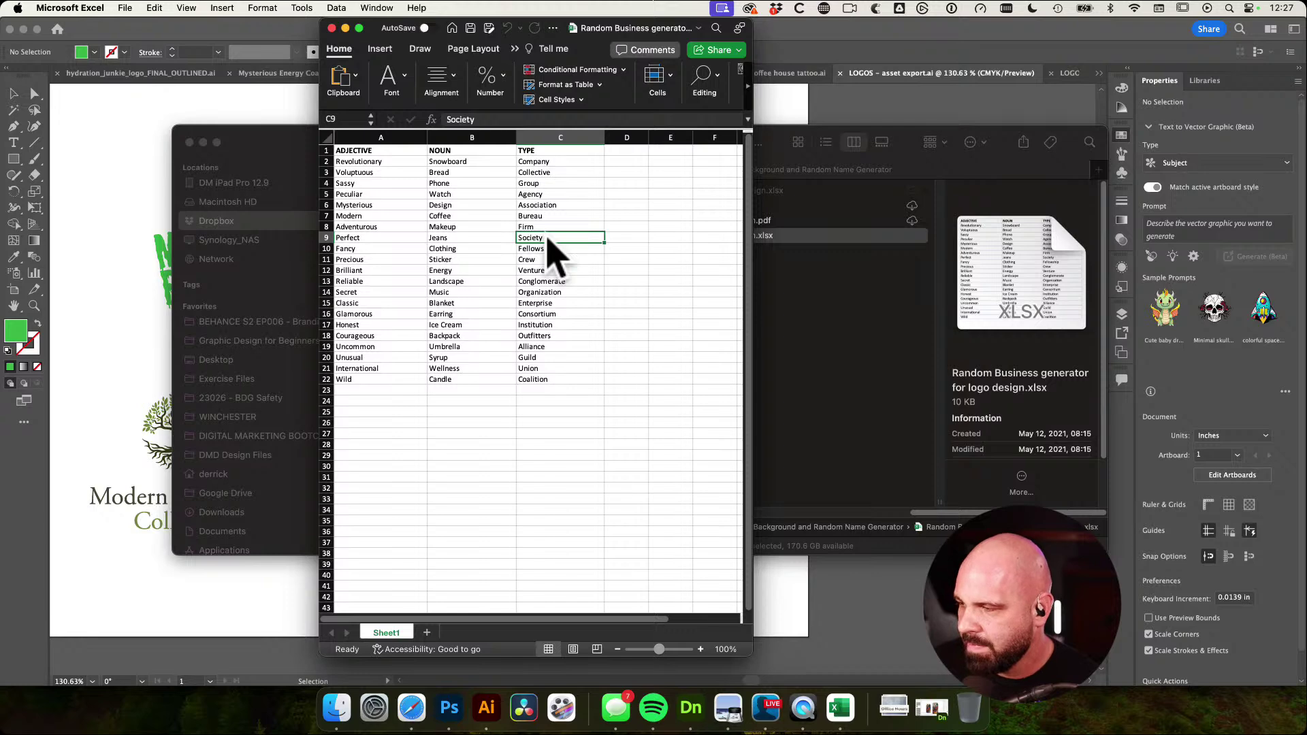
pyautogui.click(332, 28)
pyautogui.click(356, 117)
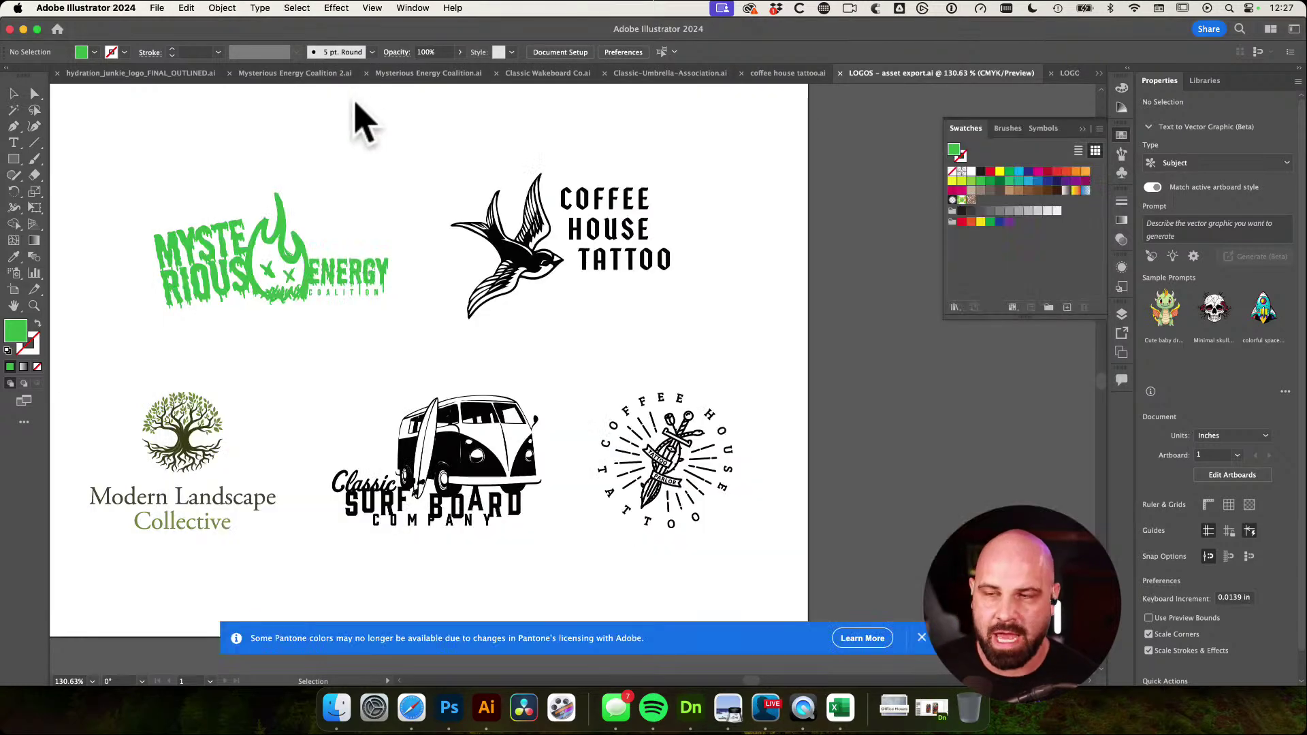
# Point out the Mysterious Energy, Modern Landscape Collective and Classic Surf Board Company logos by selecting each in turn, and clear the selection
pyautogui.moveTo(119, 187); pyautogui.dragTo(429, 340)
pyautogui.moveTo(88, 401); pyautogui.dragTo(305, 562)
pyautogui.click(306, 562)
pyautogui.moveTo(330, 418); pyautogui.dragTo(580, 554)
pyautogui.click(598, 544)
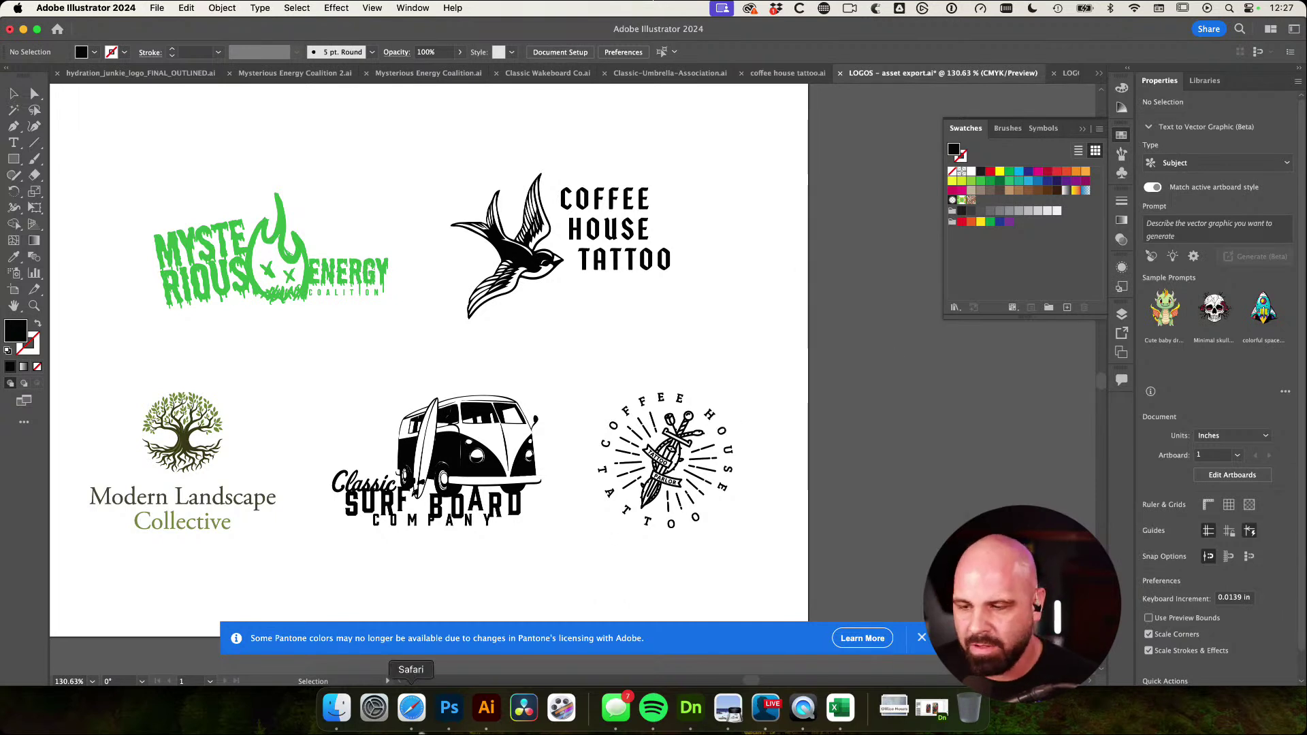
# Switch to Safari to read the latest Behance live chat messages, shift the chat window slightly aside and return to Illustrator
pyautogui.click(417, 715)
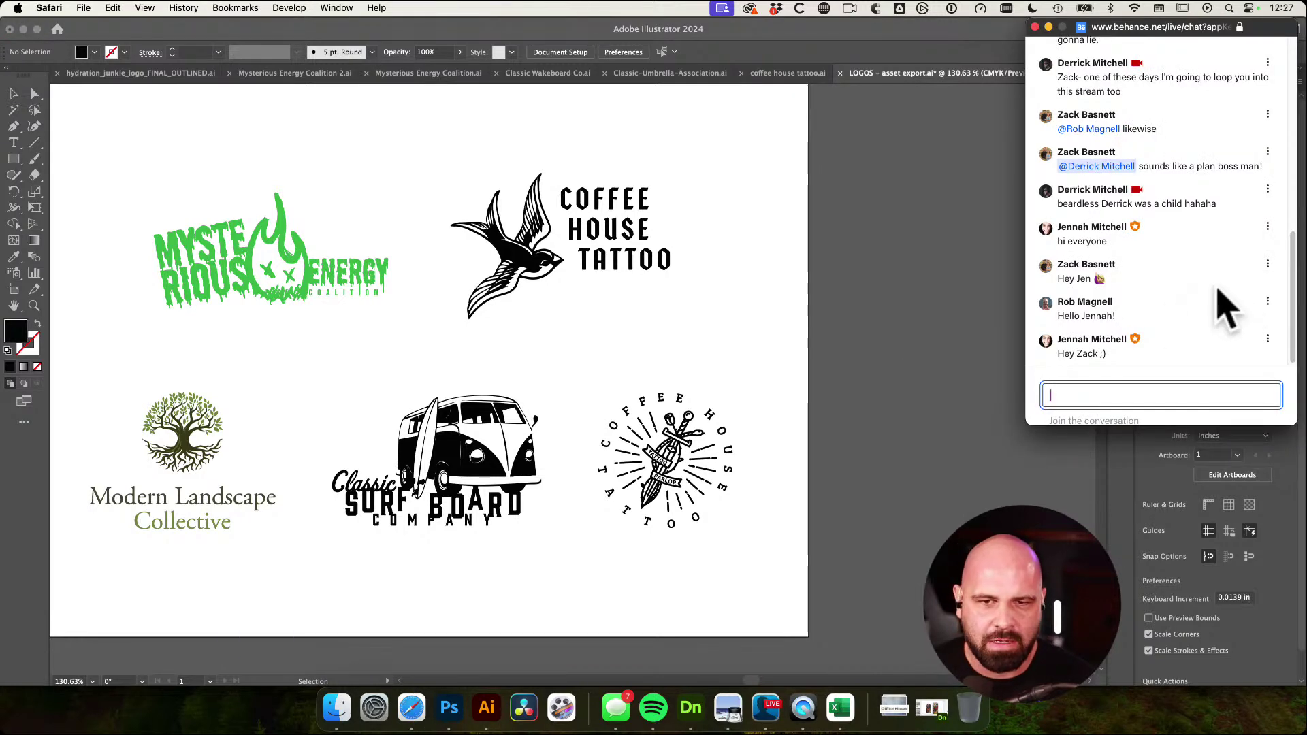
pyautogui.scroll(1, 1222, 305)
pyautogui.scroll(-1, 1220, 312)
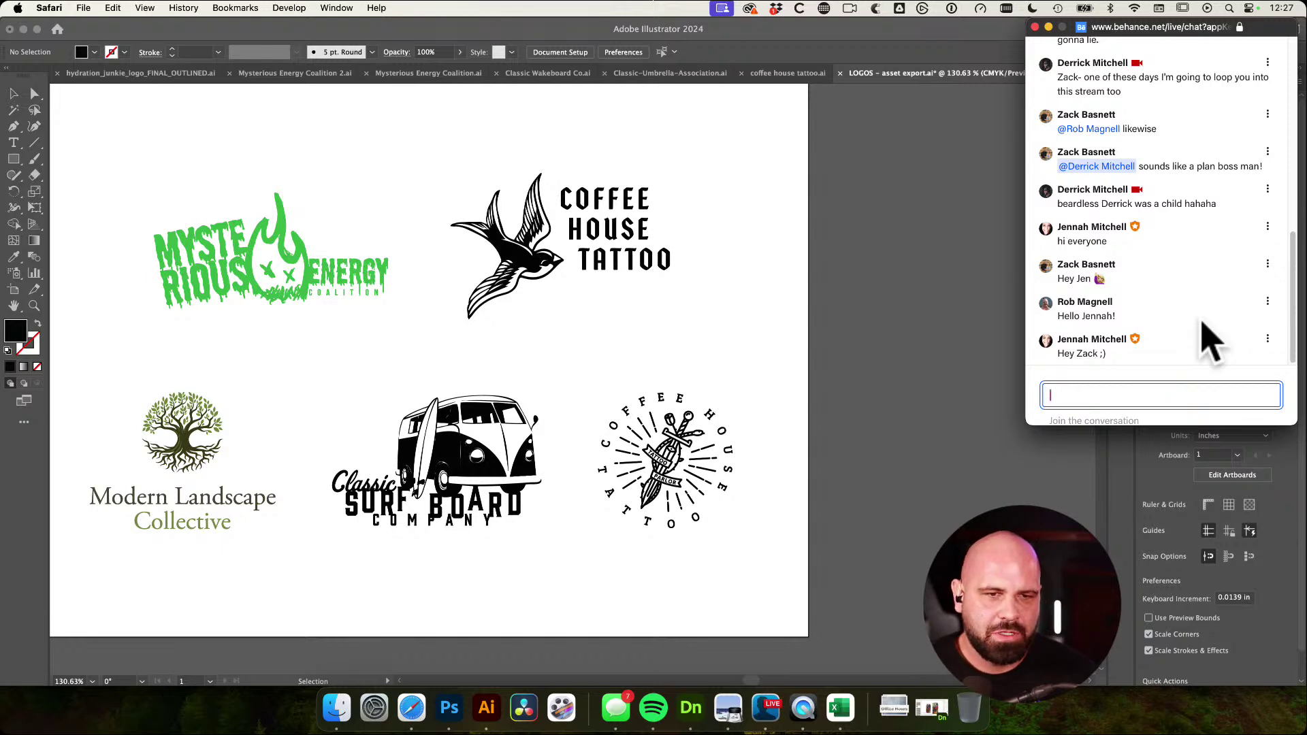
pyautogui.moveTo(1263, 27)
pyautogui.mouseDown()
pyautogui.moveTo(1306, 29)
pyautogui.moveTo(1254, 22)
pyautogui.moveTo(1277, 24)
pyautogui.mouseUp()
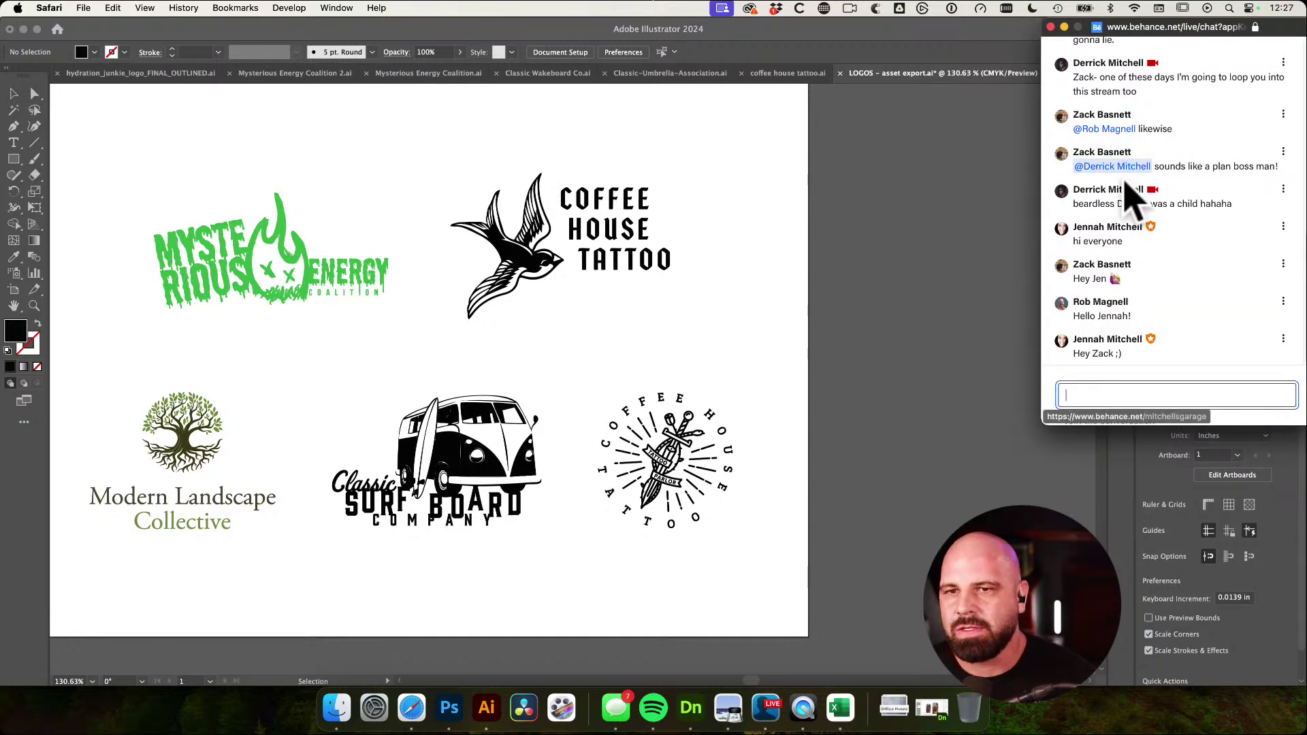
pyautogui.click(877, 264)
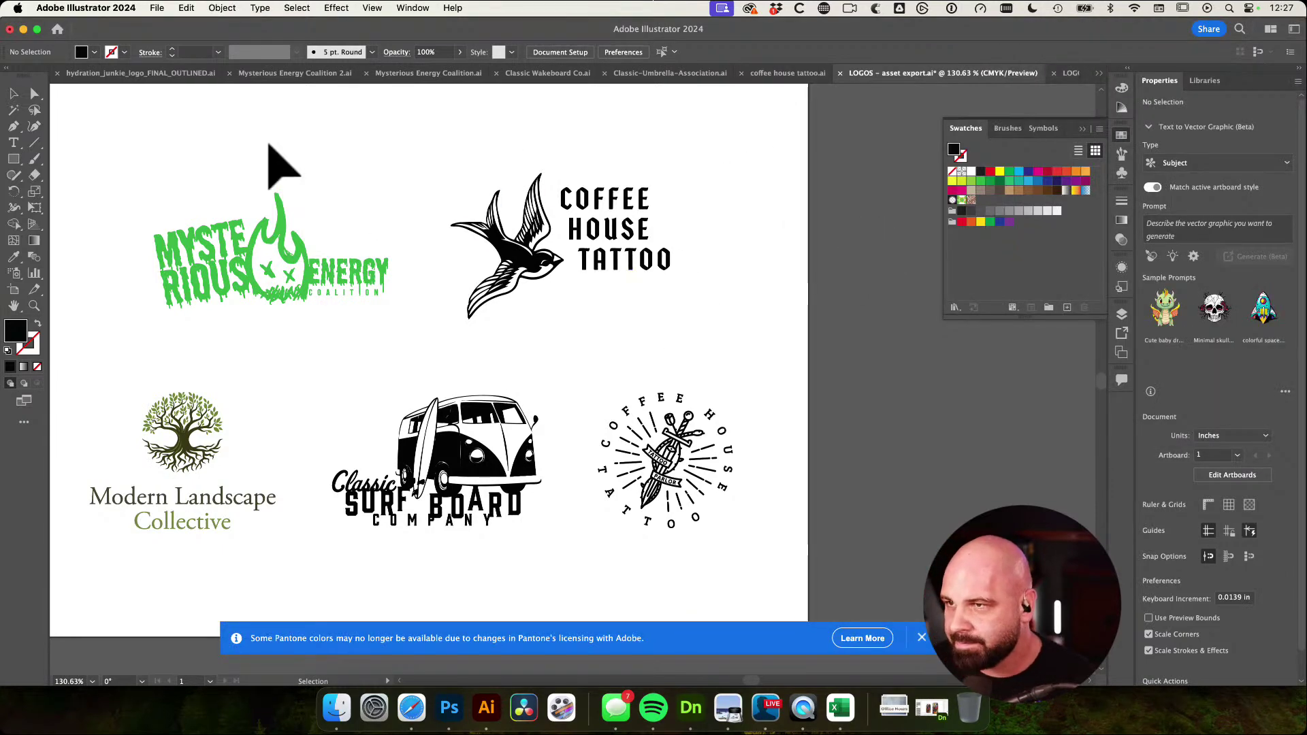
# View the Classic Wakeboard Co logos again, and examine the type and umbrella explorations artboard in the Classic-Umbrella-Association document
pyautogui.click(571, 74)
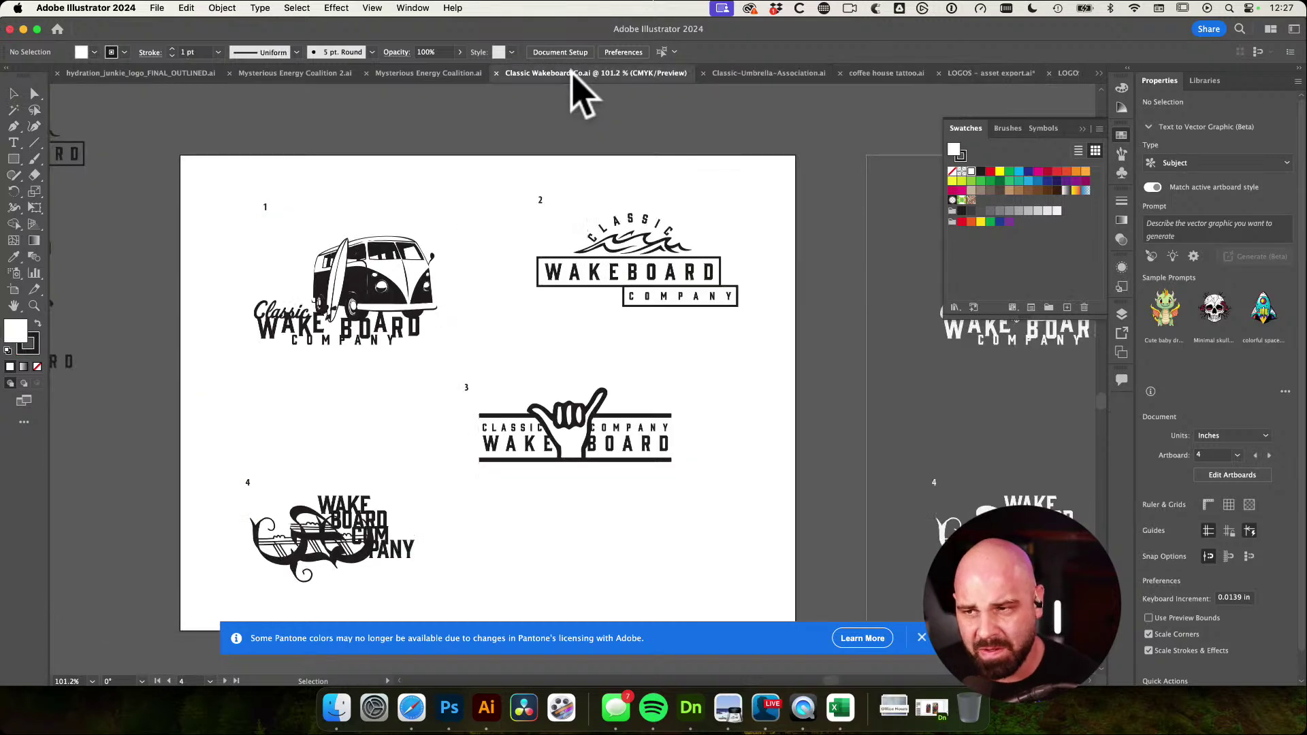
pyautogui.click(764, 73)
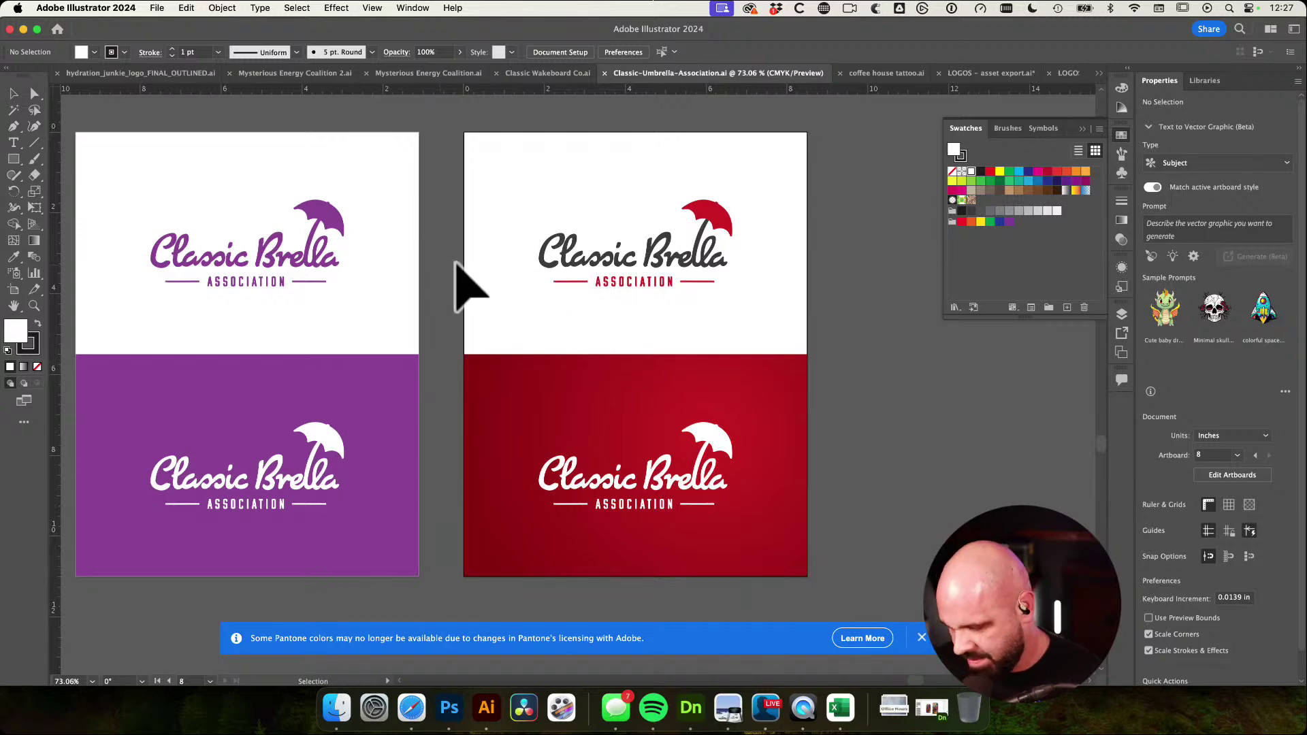
pyautogui.moveTo(575, 264); pyautogui.dragTo(785, 452)
pyautogui.moveTo(630, 288); pyautogui.dragTo(807, 509)
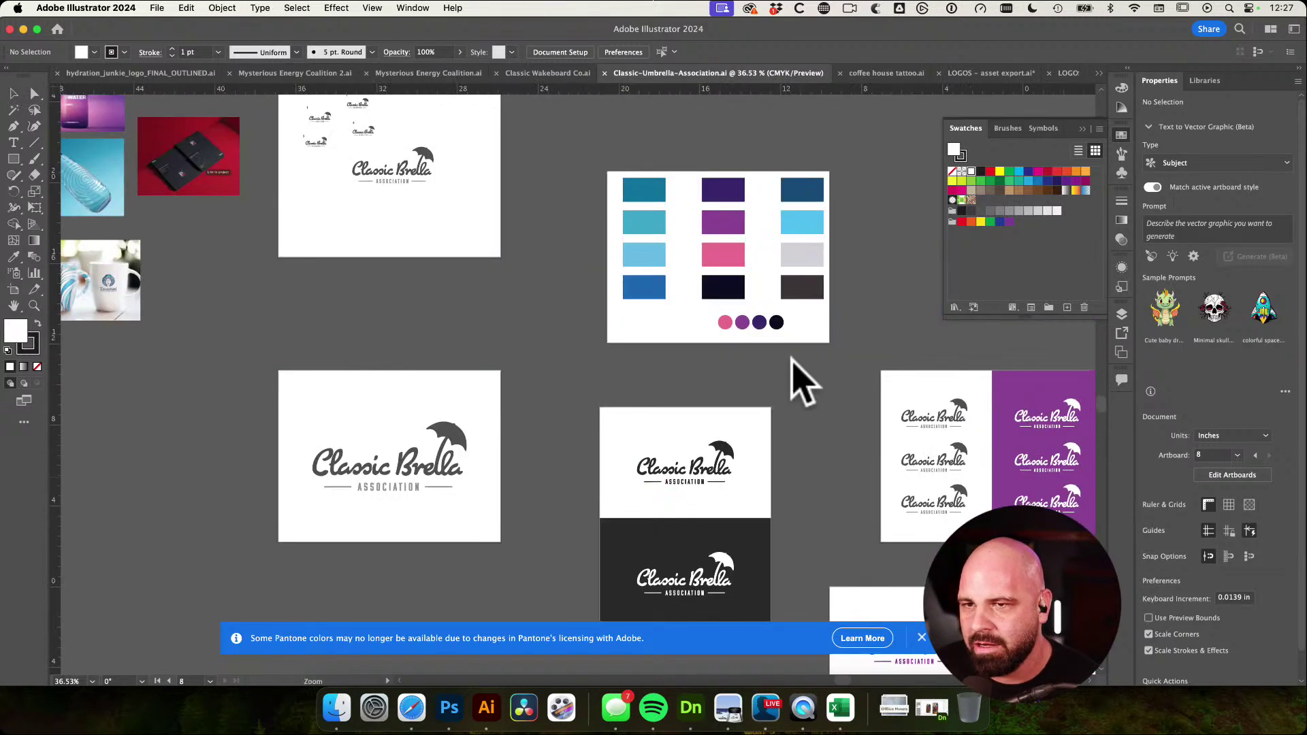
pyautogui.moveTo(791, 359); pyautogui.dragTo(653, 336)
pyautogui.moveTo(549, 297); pyautogui.dragTo(675, 339)
pyautogui.moveTo(387, 274); pyautogui.dragTo(583, 341)
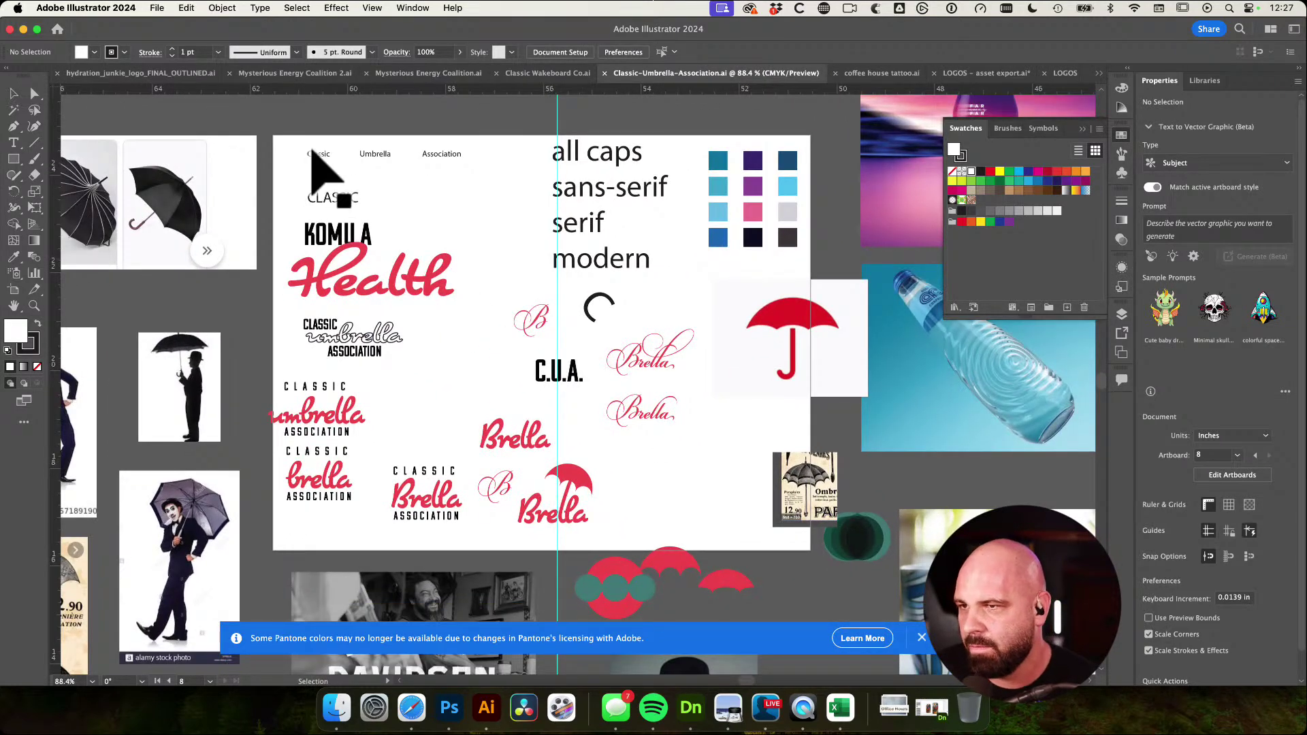
# Point out the plain Classic, Umbrella and Association words by selecting them, clear the selection and examine the type trials beneath
pyautogui.moveTo(304, 146); pyautogui.dragTo(482, 174)
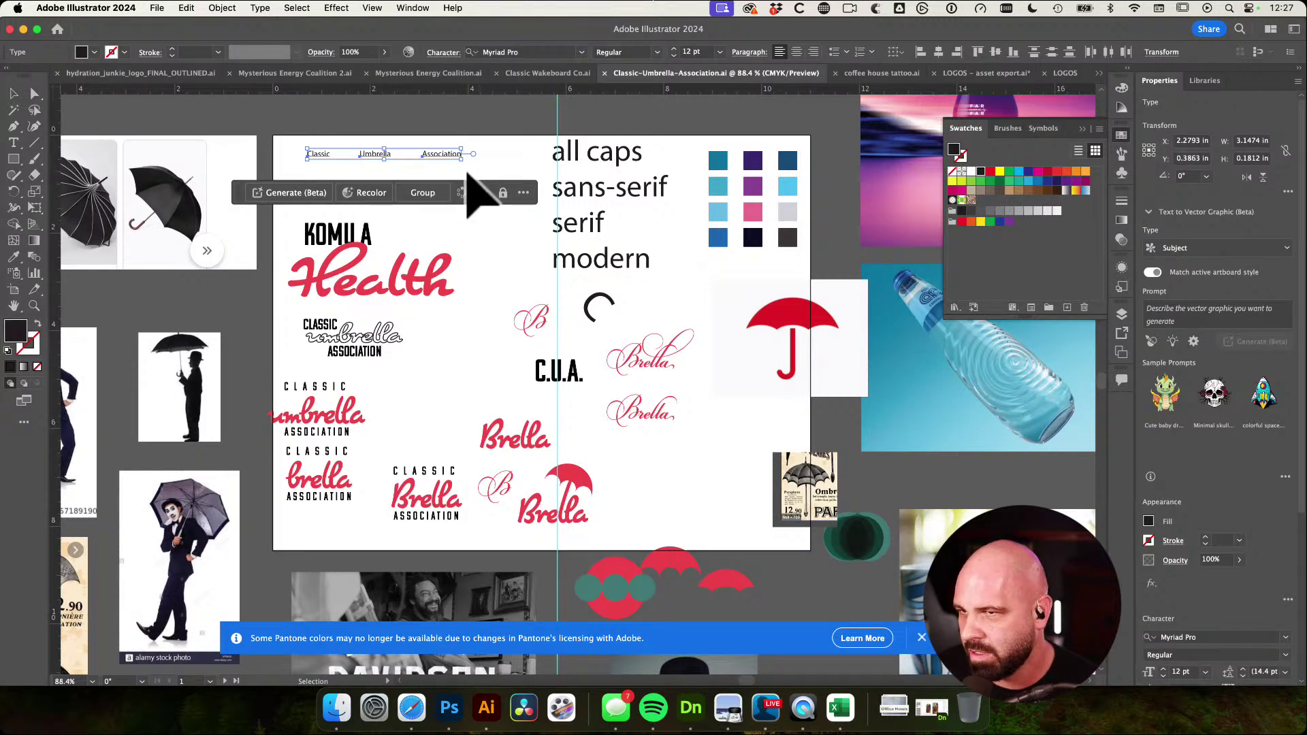
pyautogui.moveTo(409, 194); pyautogui.dragTo(561, 371)
pyautogui.click(730, 389)
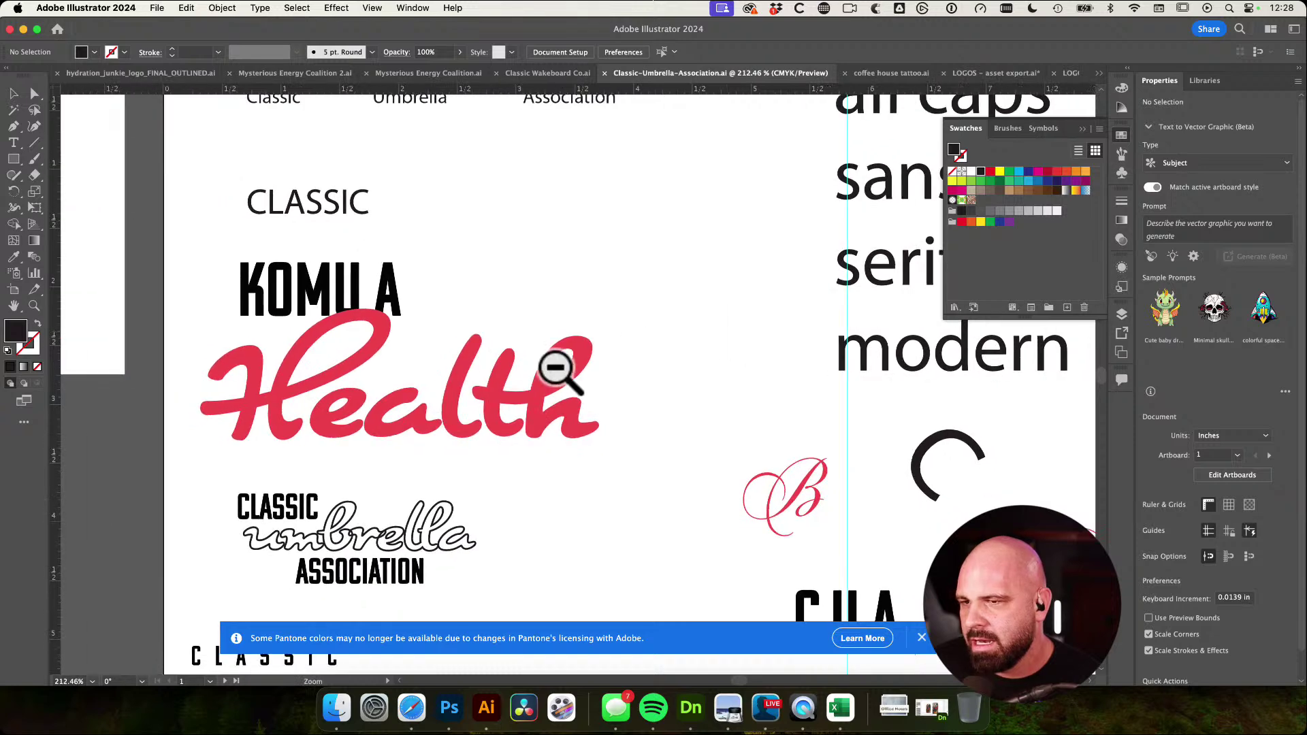
pyautogui.scroll(-10, 538, 477)
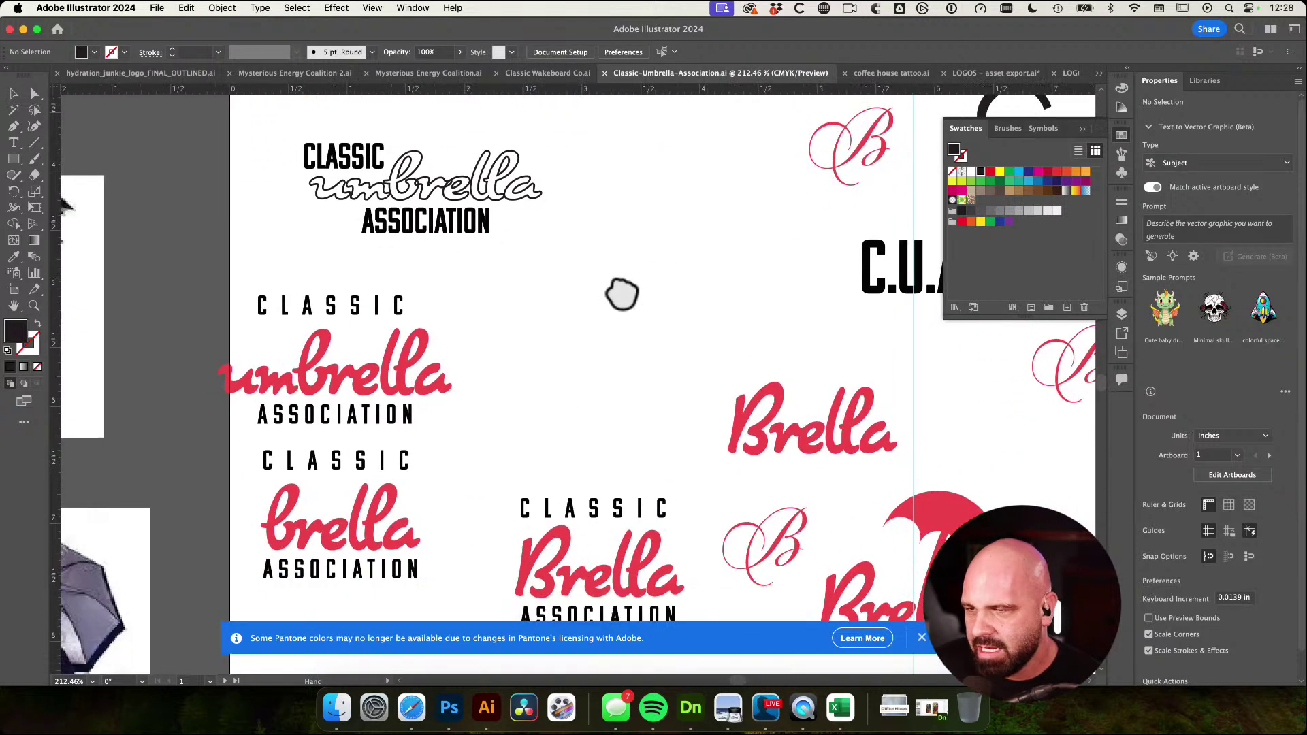
pyautogui.moveTo(621, 292); pyautogui.dragTo(605, 430)
pyautogui.scroll(-4, 605, 430)
pyautogui.hscroll(4, 605, 430)
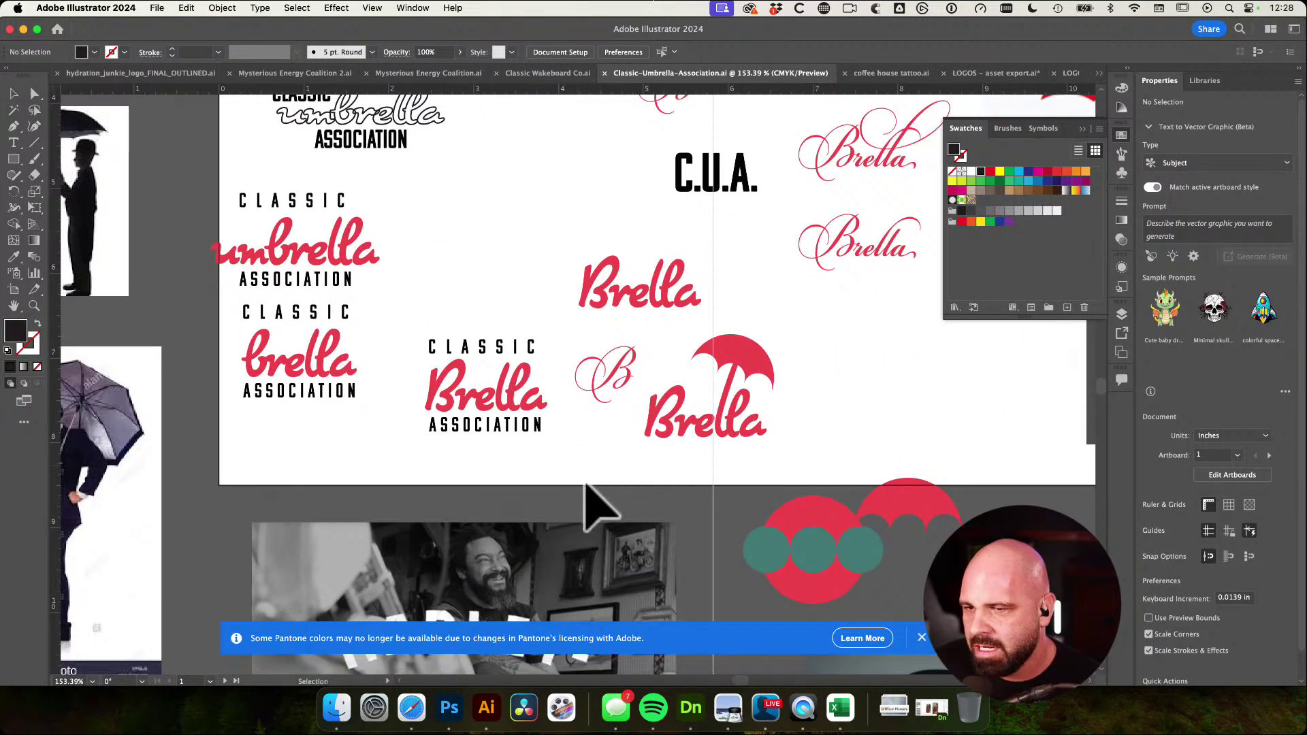
# Examine the stacked Classic Brella Association lockups and the Brella wordmark with its umbrella up close
pyautogui.moveTo(668, 438); pyautogui.dragTo(659, 470)
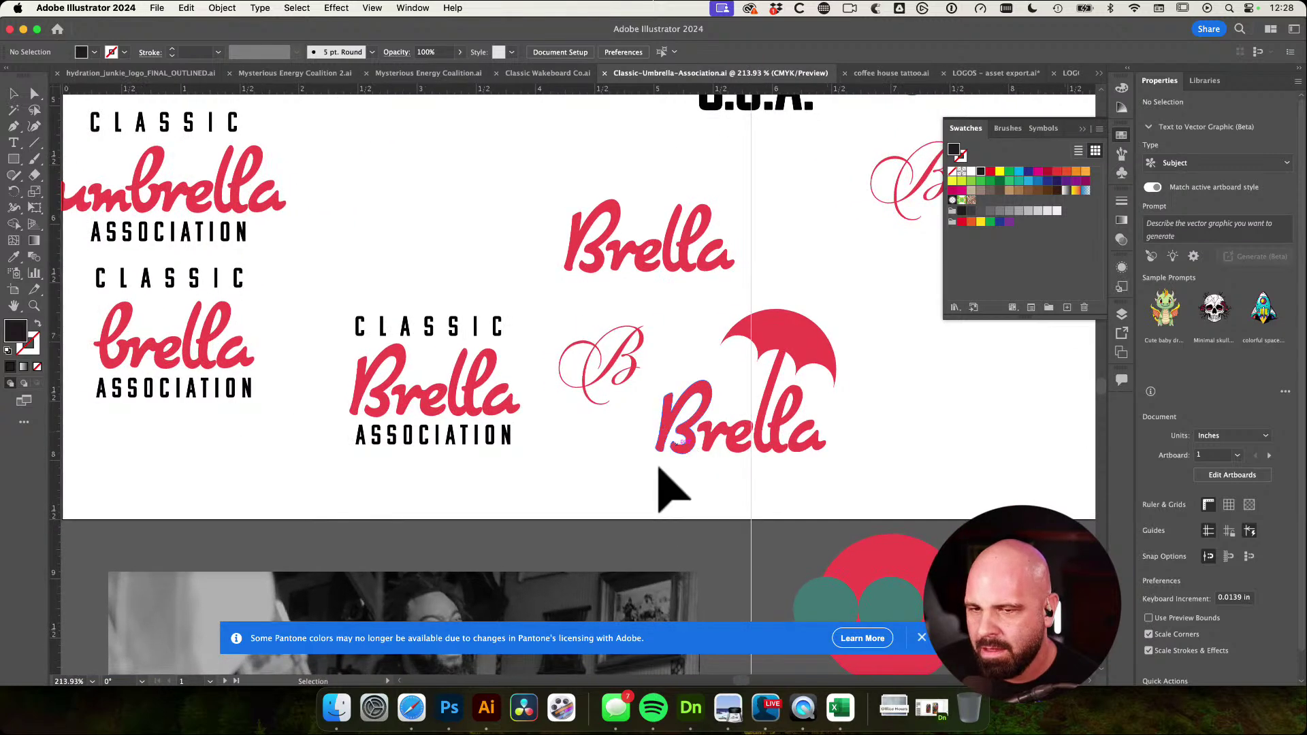
pyautogui.scroll(2, 758, 371)
pyautogui.hscroll(2, 758, 371)
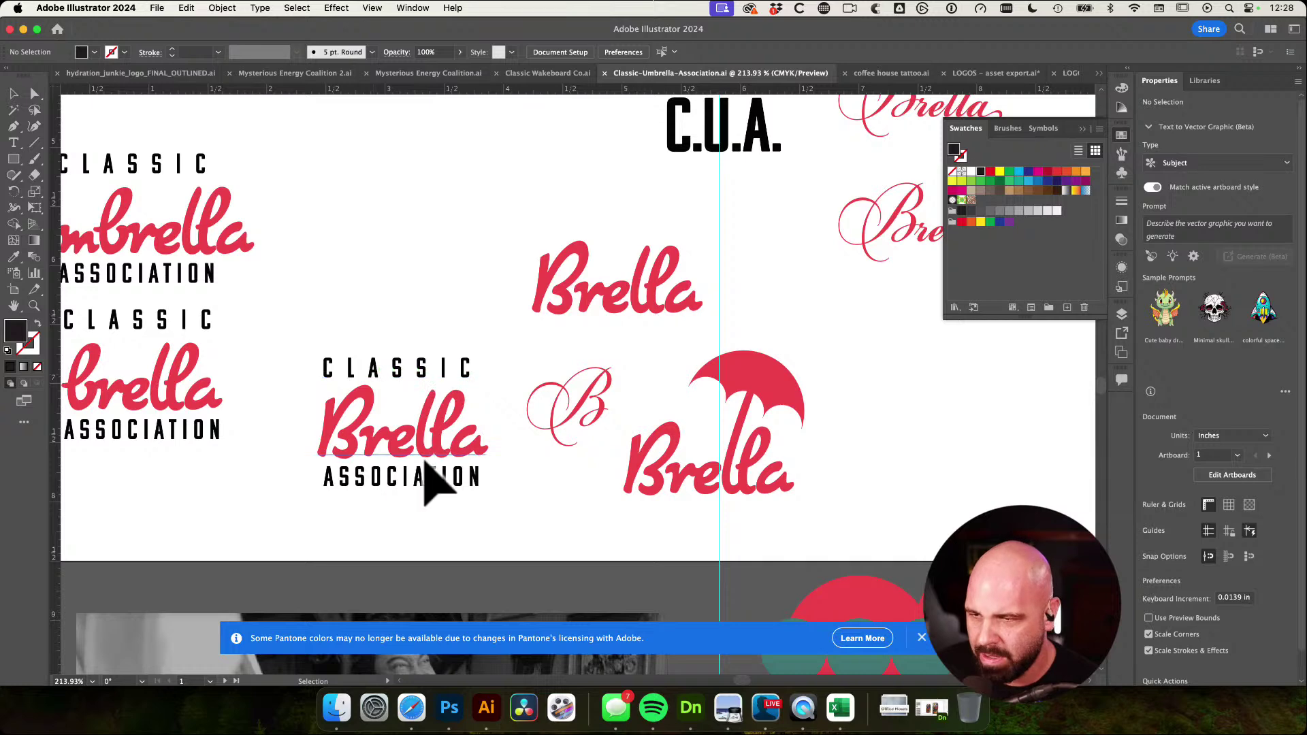
pyautogui.scroll(3, 429, 256)
pyautogui.hscroll(-5, 429, 256)
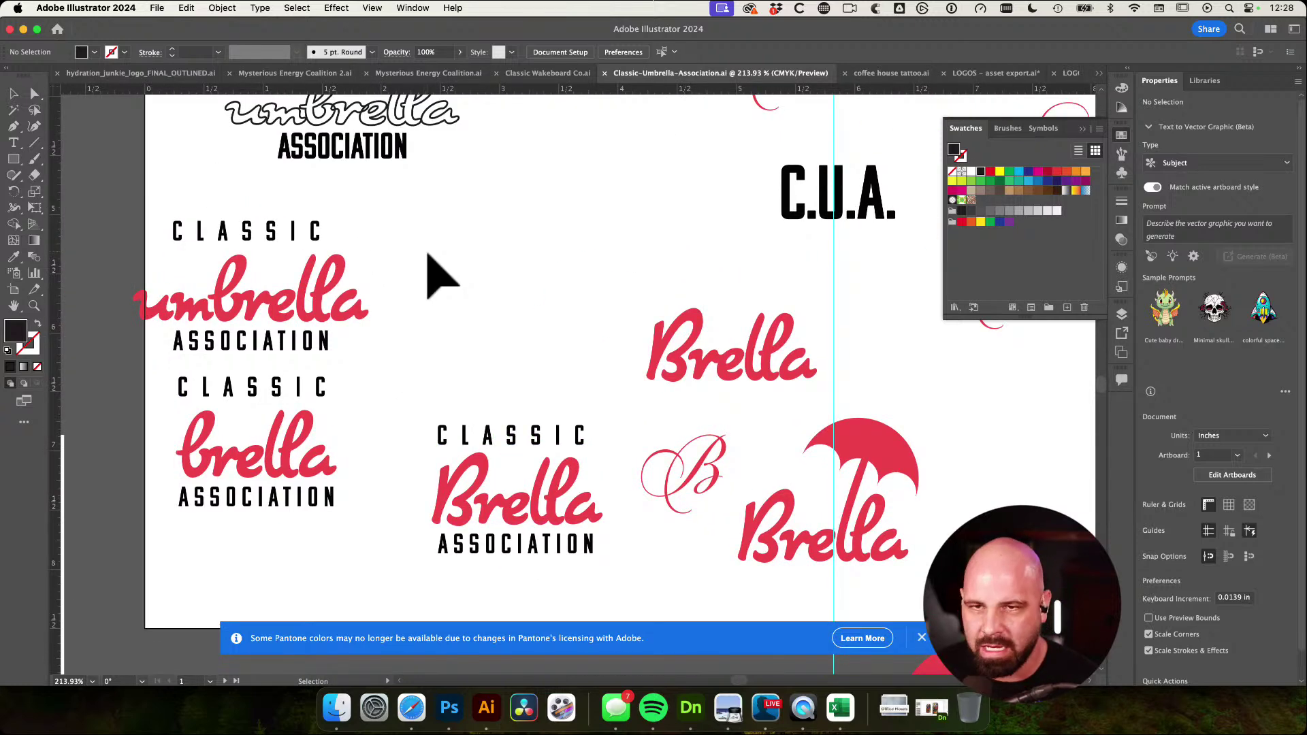
pyautogui.moveTo(542, 214); pyautogui.dragTo(416, 409)
pyautogui.moveTo(518, 393); pyautogui.dragTo(468, 391)
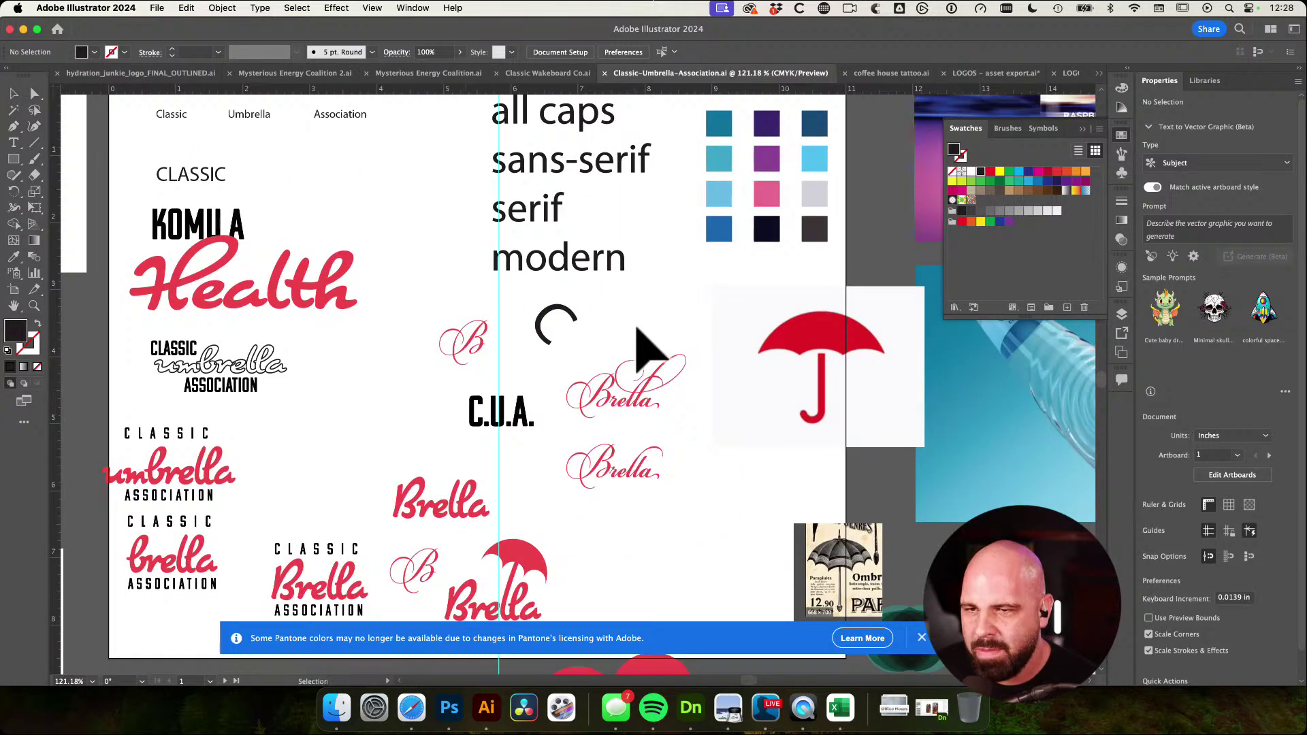
# Examine the umbrella, vintage advert and product photo references surrounding the exploration artboard
pyautogui.moveTo(634, 335); pyautogui.dragTo(550, 401)
pyautogui.moveTo(781, 355); pyautogui.dragTo(642, 257)
pyautogui.moveTo(433, 495); pyautogui.dragTo(698, 526)
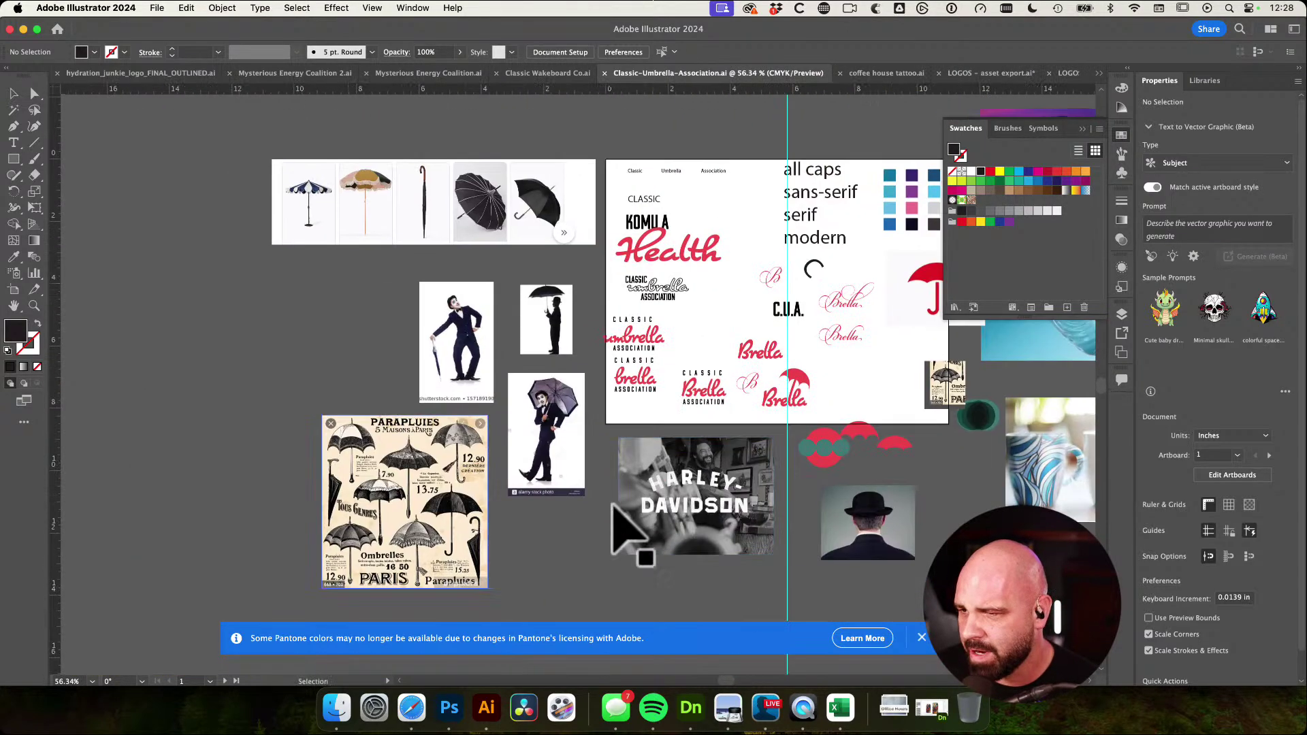
pyautogui.moveTo(453, 408); pyautogui.dragTo(631, 463)
pyautogui.moveTo(646, 351); pyautogui.dragTo(616, 521)
pyautogui.moveTo(616, 116); pyautogui.dragTo(149, 383)
pyautogui.moveTo(150, 383); pyautogui.dragTo(123, 382)
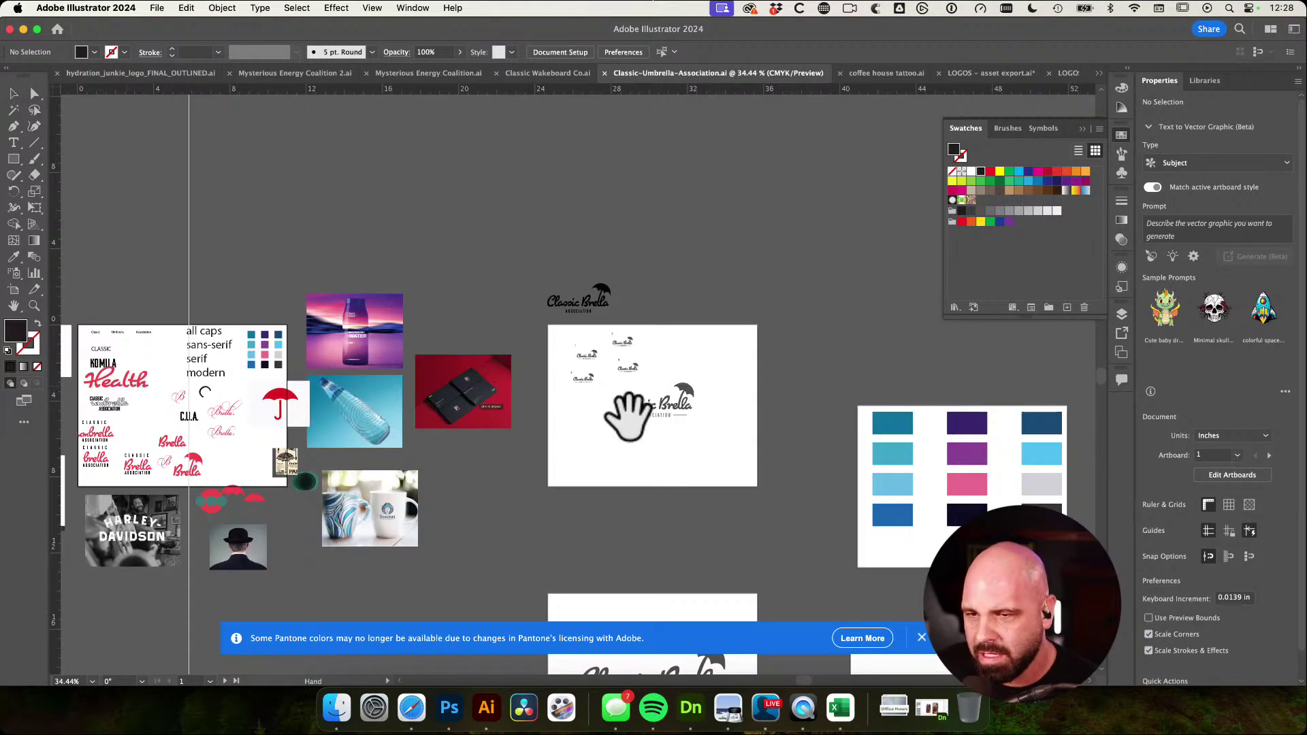
# Point out the large Classic Brella Association logo beneath the numbered variations by selecting it
pyautogui.moveTo(628, 364); pyautogui.dragTo(771, 423)
pyautogui.moveTo(637, 405); pyautogui.dragTo(728, 396)
pyautogui.moveTo(377, 282); pyautogui.dragTo(860, 540)
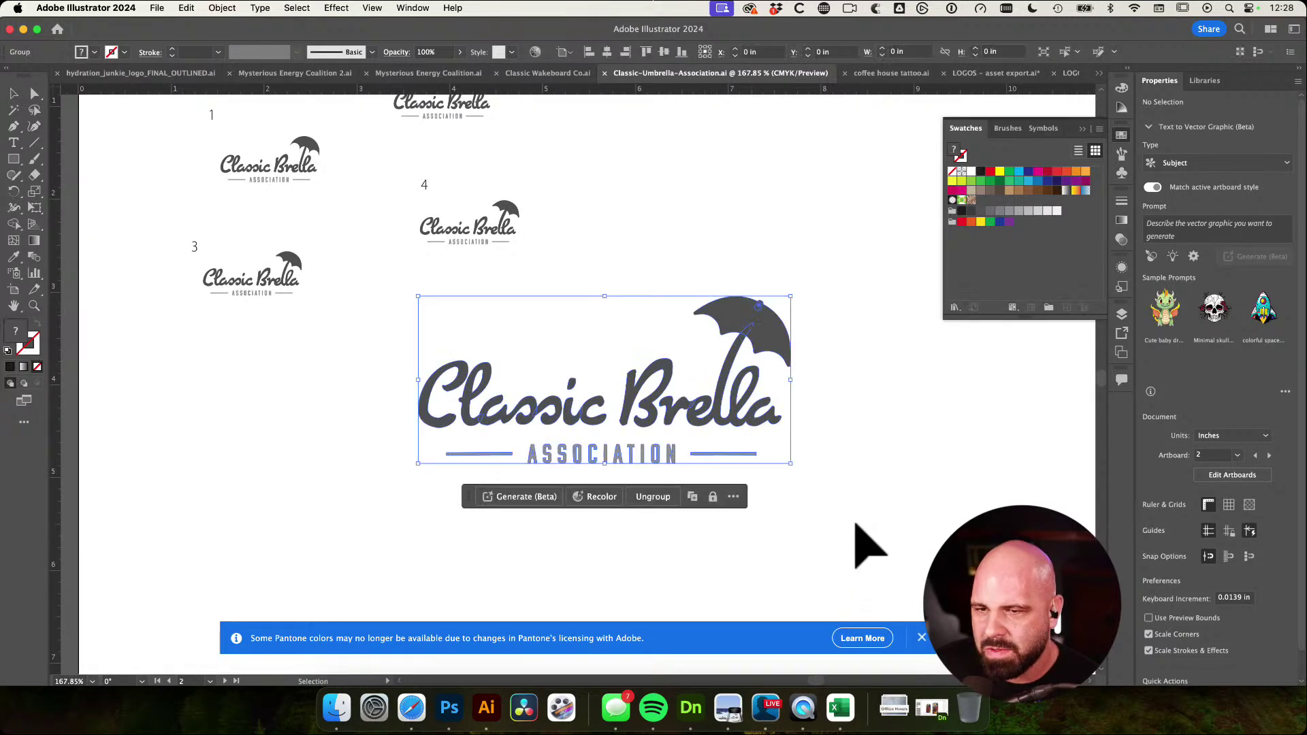
pyautogui.moveTo(982, 486); pyautogui.dragTo(646, 412)
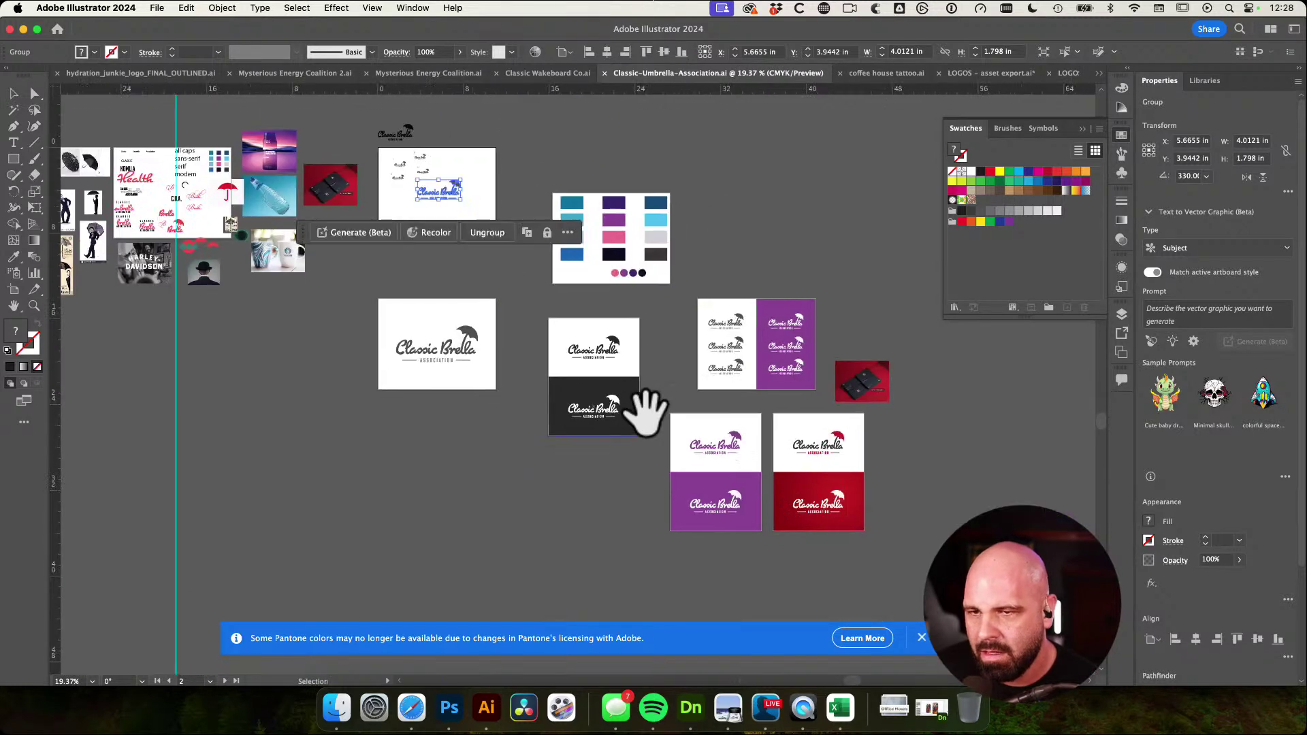
# Point out the three white logos on the six-logo artboard's purple half by selecting them, clear the selection and save the document
pyautogui.click(768, 207)
pyautogui.moveTo(770, 306); pyautogui.dragTo(1014, 466)
pyautogui.moveTo(787, 341); pyautogui.dragTo(843, 313)
pyautogui.moveTo(668, 424); pyautogui.dragTo(659, 354)
pyautogui.moveTo(783, 388)
pyautogui.mouseDown()
pyautogui.moveTo(750, 374)
pyautogui.moveTo(796, 391)
pyautogui.mouseUp()
pyautogui.click(754, 383)
pyautogui.moveTo(937, 413); pyautogui.dragTo(815, 406)
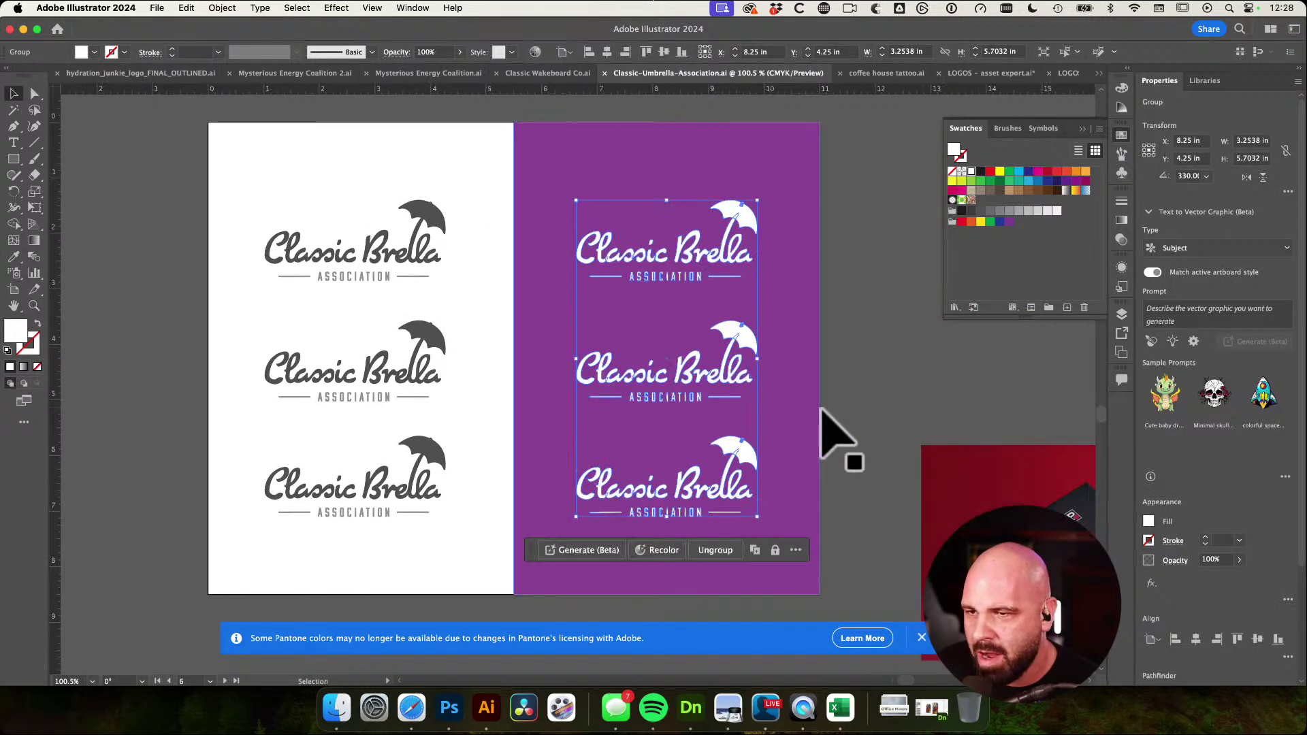
pyautogui.click(902, 397)
pyautogui.press('super+s')
# Examine the purple and red two-panel artboards, selecting the red gradient background to point it out and clearing the selection
pyautogui.moveTo(857, 452); pyautogui.dragTo(783, 390)
pyautogui.moveTo(833, 454); pyautogui.dragTo(666, 183)
pyautogui.scroll(-7, 671, 188)
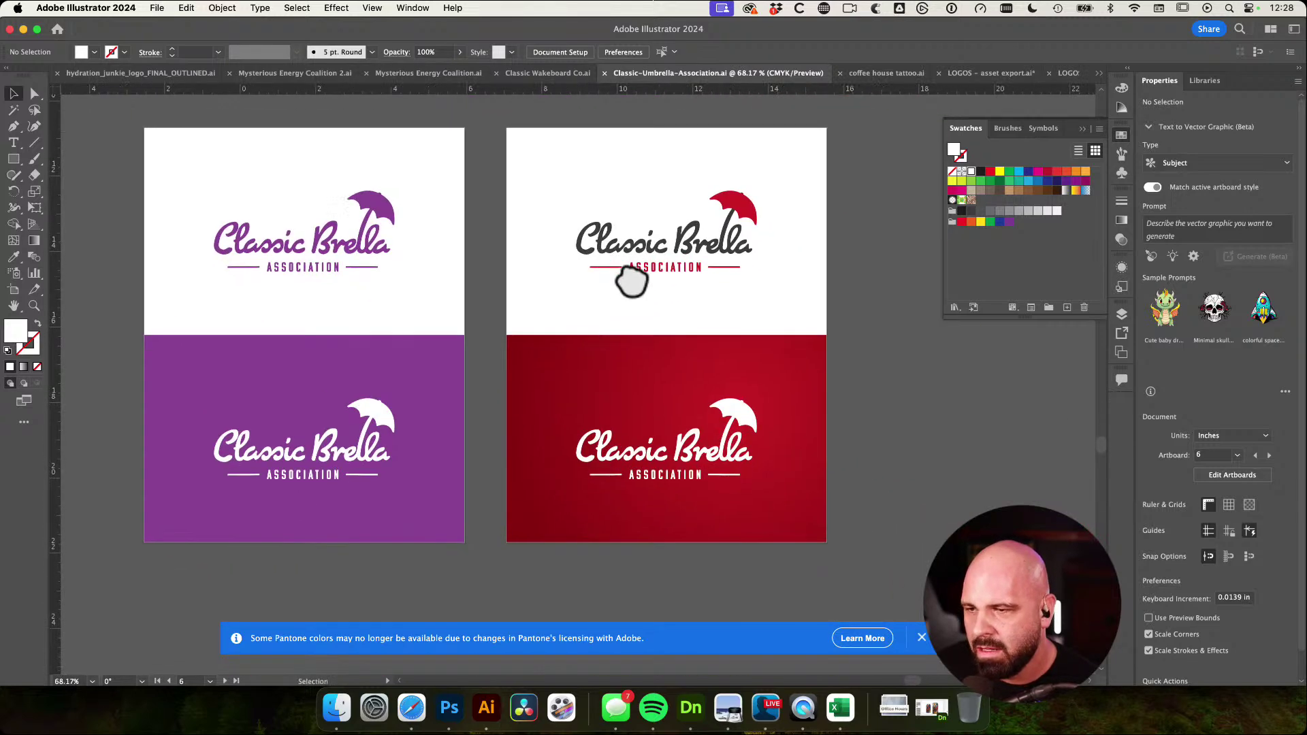
pyautogui.moveTo(714, 429); pyautogui.dragTo(736, 374)
pyautogui.click(740, 373)
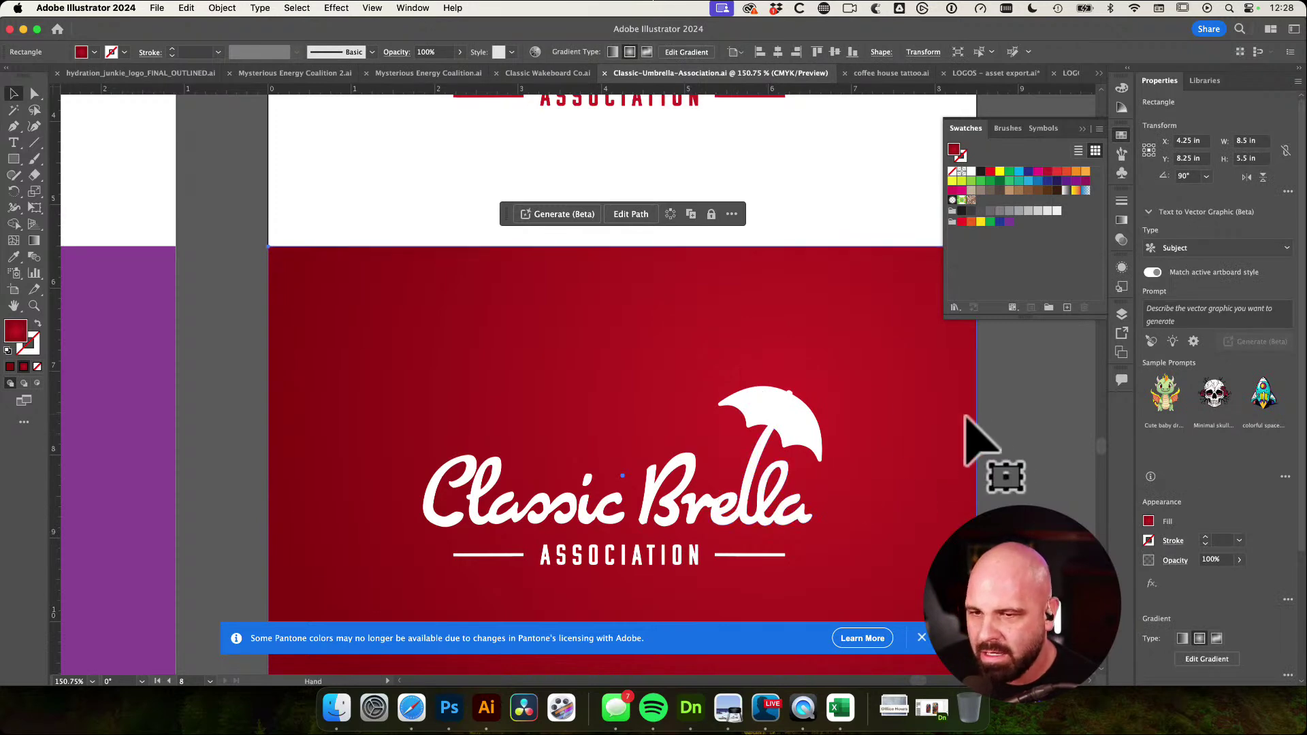
pyautogui.moveTo(977, 410); pyautogui.dragTo(759, 438)
pyautogui.scroll(-1, 758, 438)
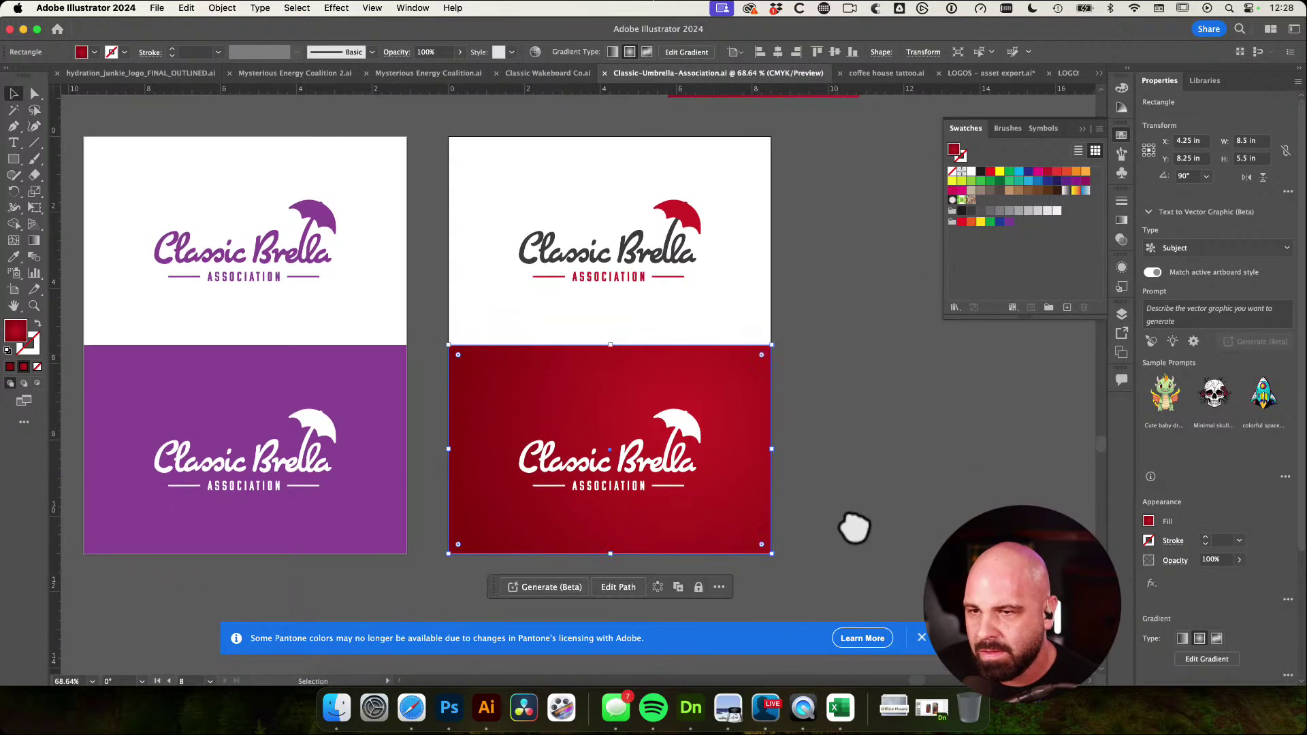
pyautogui.click(875, 345)
pyautogui.moveTo(885, 315); pyautogui.dragTo(808, 321)
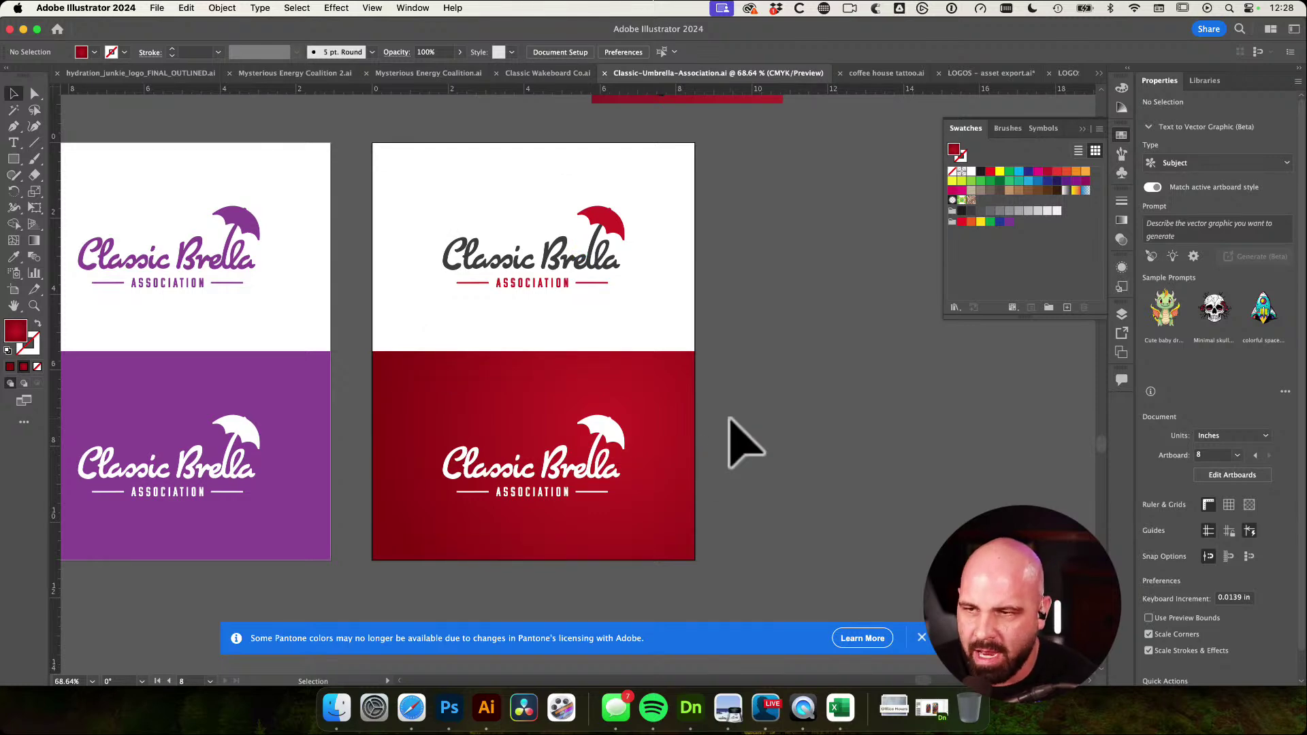
# Draw a red gradient square about 1.11 in wide beside the red artboard and duplicate it downward into a column of four
pyautogui.press('m')
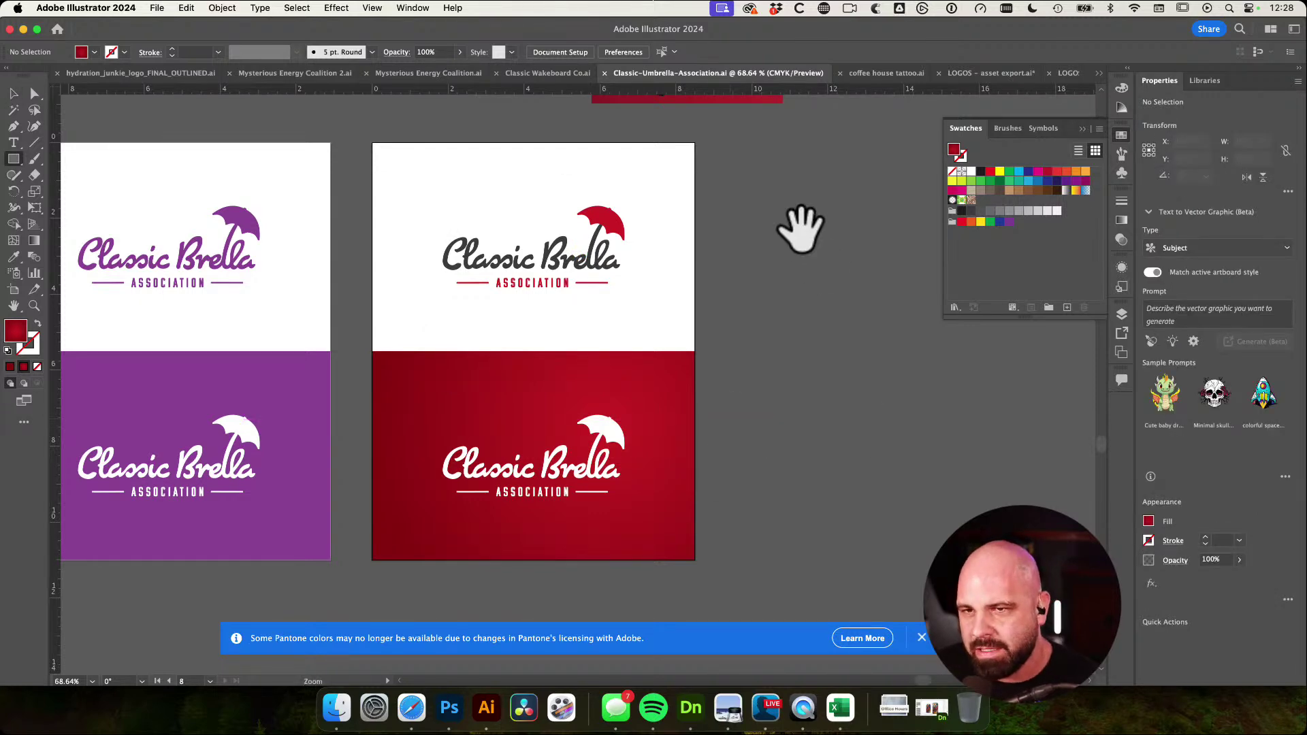
pyautogui.scroll(1, 794, 227)
pyautogui.moveTo(709, 213)
pyautogui.mouseDown()
pyautogui.moveTo(758, 262)
pyautogui.moveTo(727, 300)
pyautogui.mouseUp()
pyautogui.press('v')
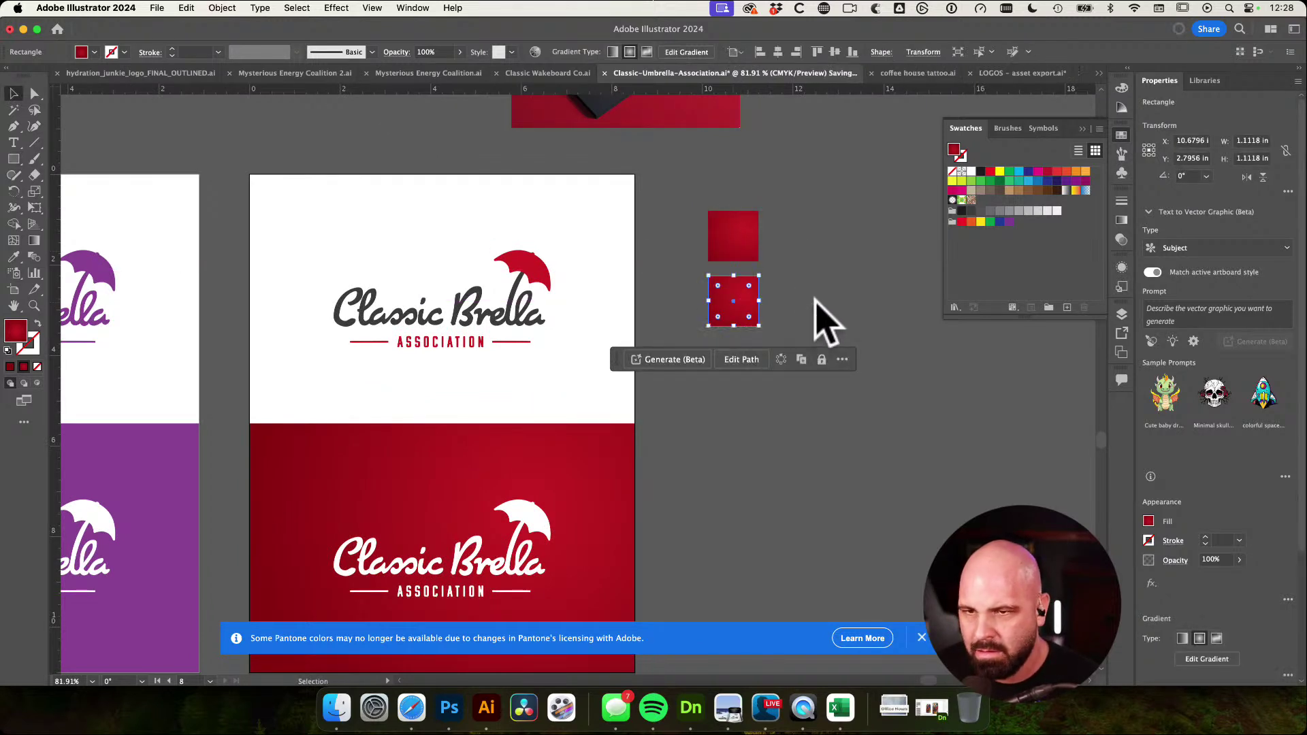
pyautogui.hotkey('ctrl', 'd')
pyautogui.hotkey('ctrl', 'd')
pyautogui.click(804, 327)
pyautogui.scroll(1, 762, 300)
# Recolour the first square white, the second with the lettering's dark grey and the fourth with the umbrella's red, using the Eyedropper
pyautogui.click(714, 265)
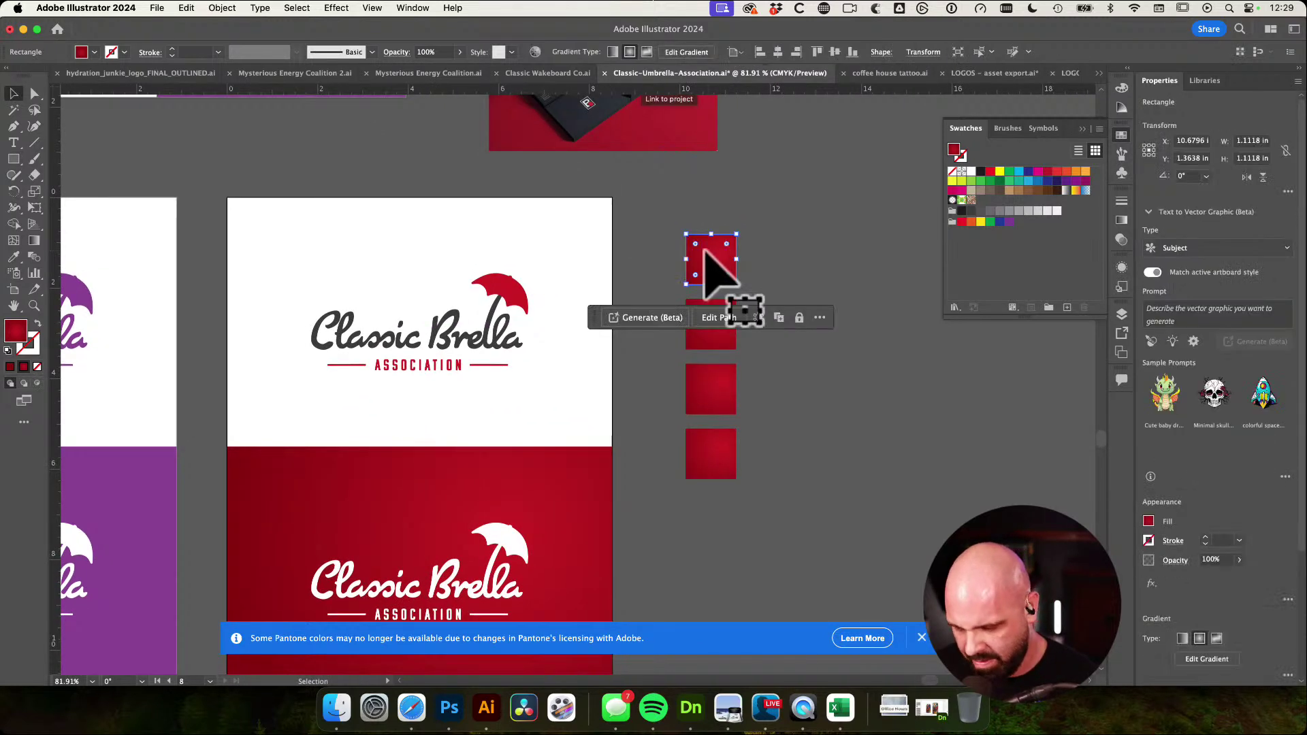
pyautogui.press('i')
pyautogui.click(593, 257)
pyautogui.keyDown('ctrl'); pyautogui.click(719, 325); pyautogui.keyUp('ctrl')
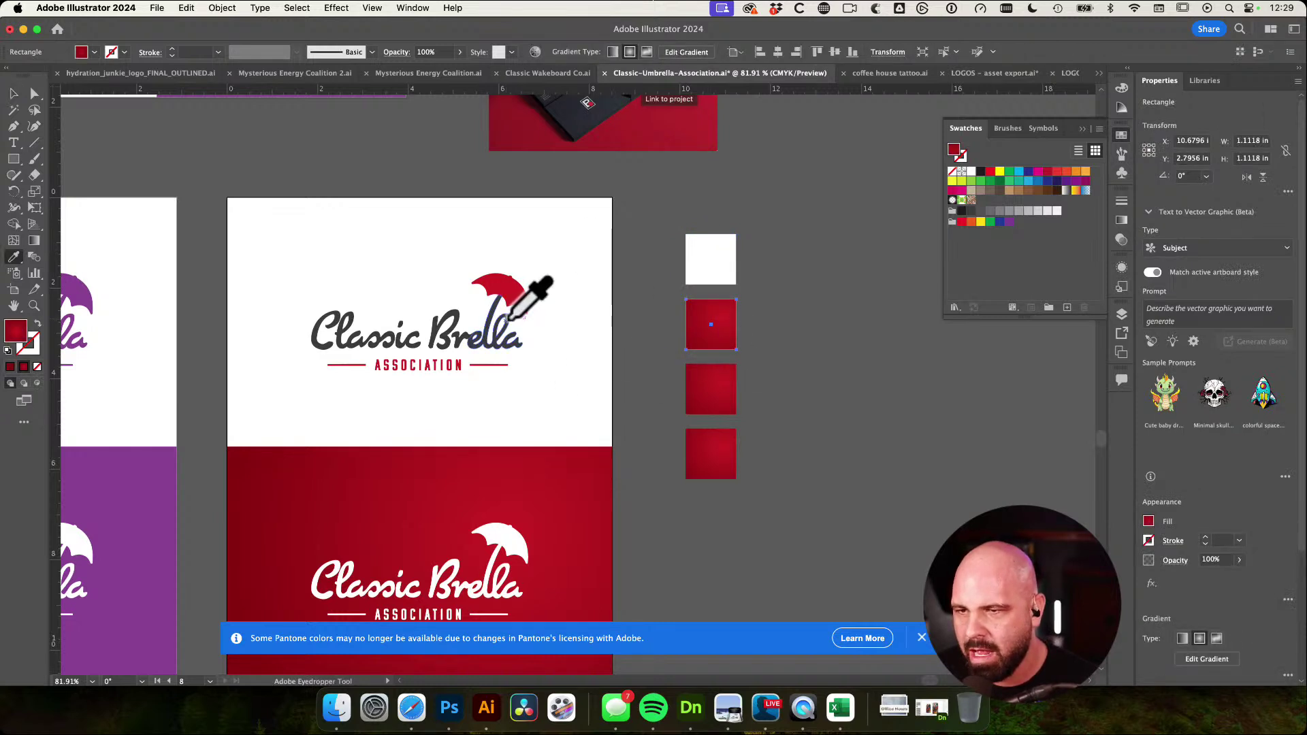
pyautogui.click(510, 337)
pyautogui.keyDown('ctrl'); pyautogui.click(714, 372); pyautogui.keyUp('ctrl')
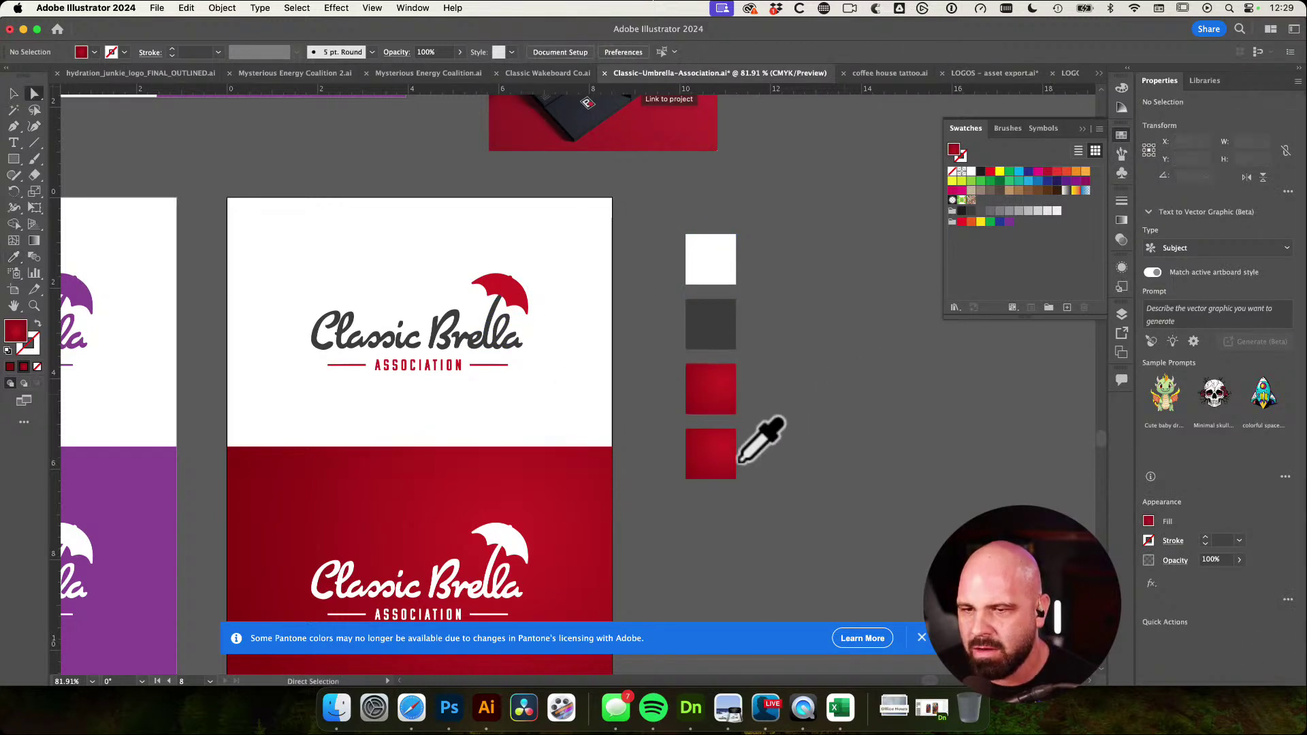
pyautogui.keyDown('ctrl'); pyautogui.click(714, 456); pyautogui.keyUp('ctrl')
pyautogui.click(504, 286)
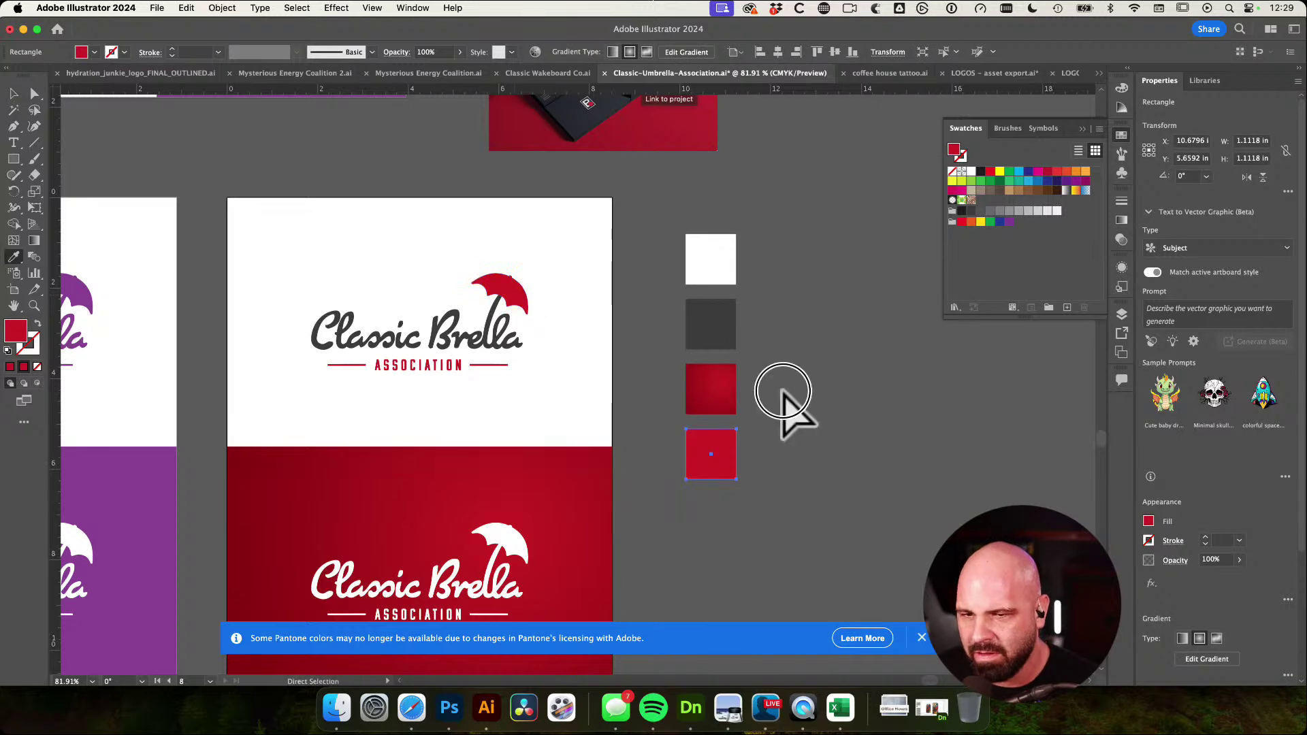
pyautogui.keyDown('ctrl'); pyautogui.click(782, 403); pyautogui.keyUp('ctrl')
# Duplicate the flat red square directly below the column as a fifth square
pyautogui.press('v')
pyautogui.scroll(-5, 774, 365)
pyautogui.moveTo(661, 395); pyautogui.dragTo(688, 452)
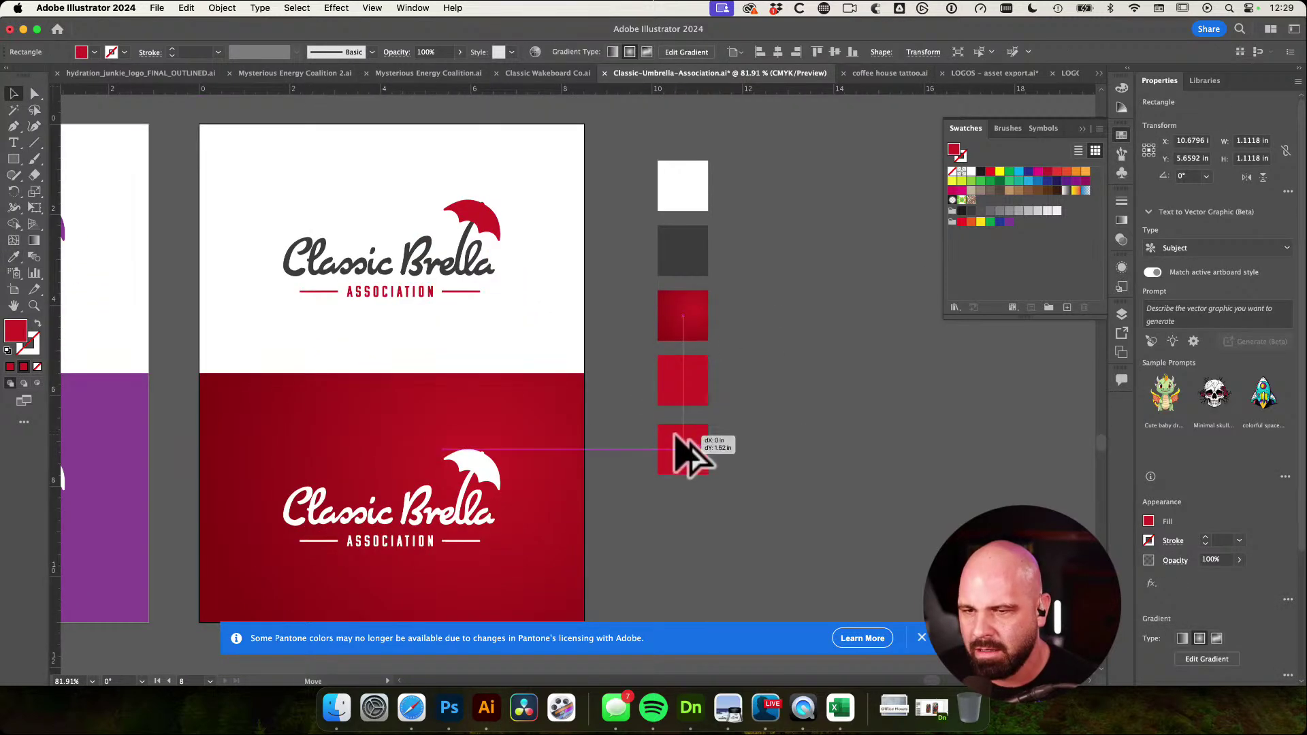
# Try the third square's red gradient on the fifth square with the Eyedropper, and clear the selection
pyautogui.press('i')
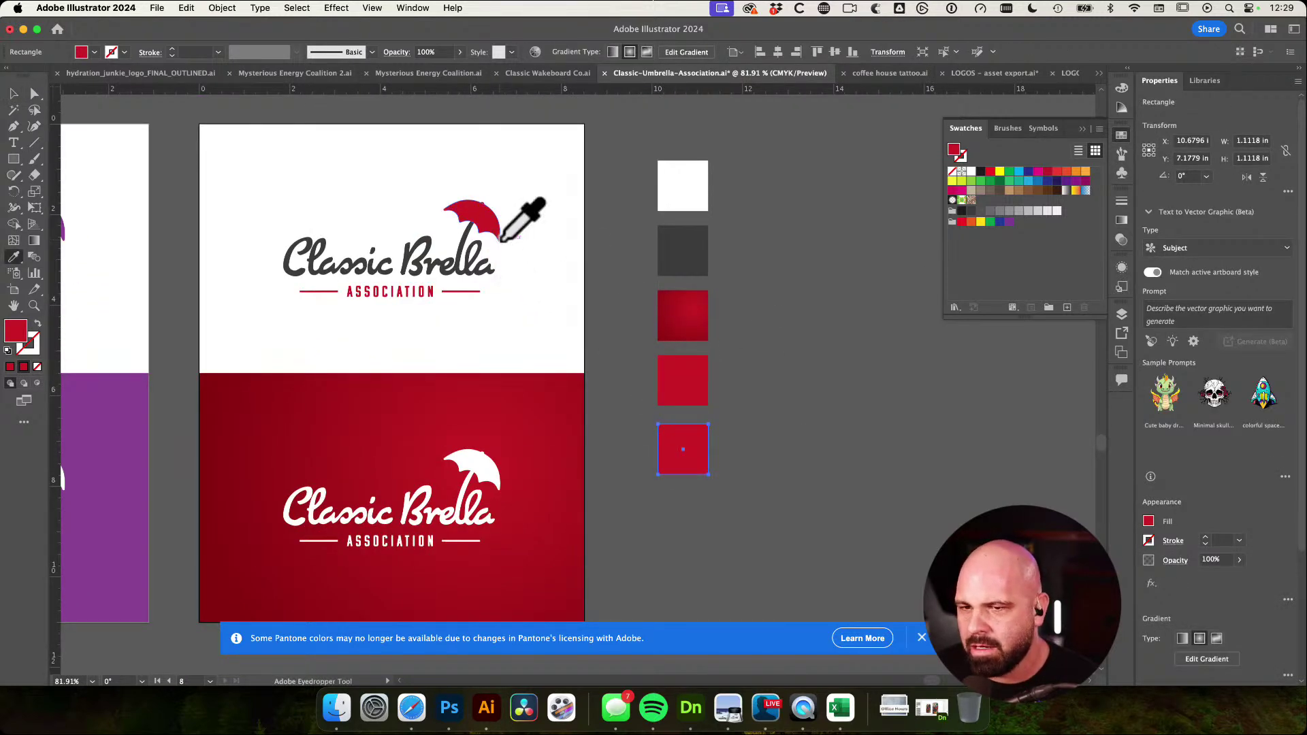
pyautogui.click(661, 328)
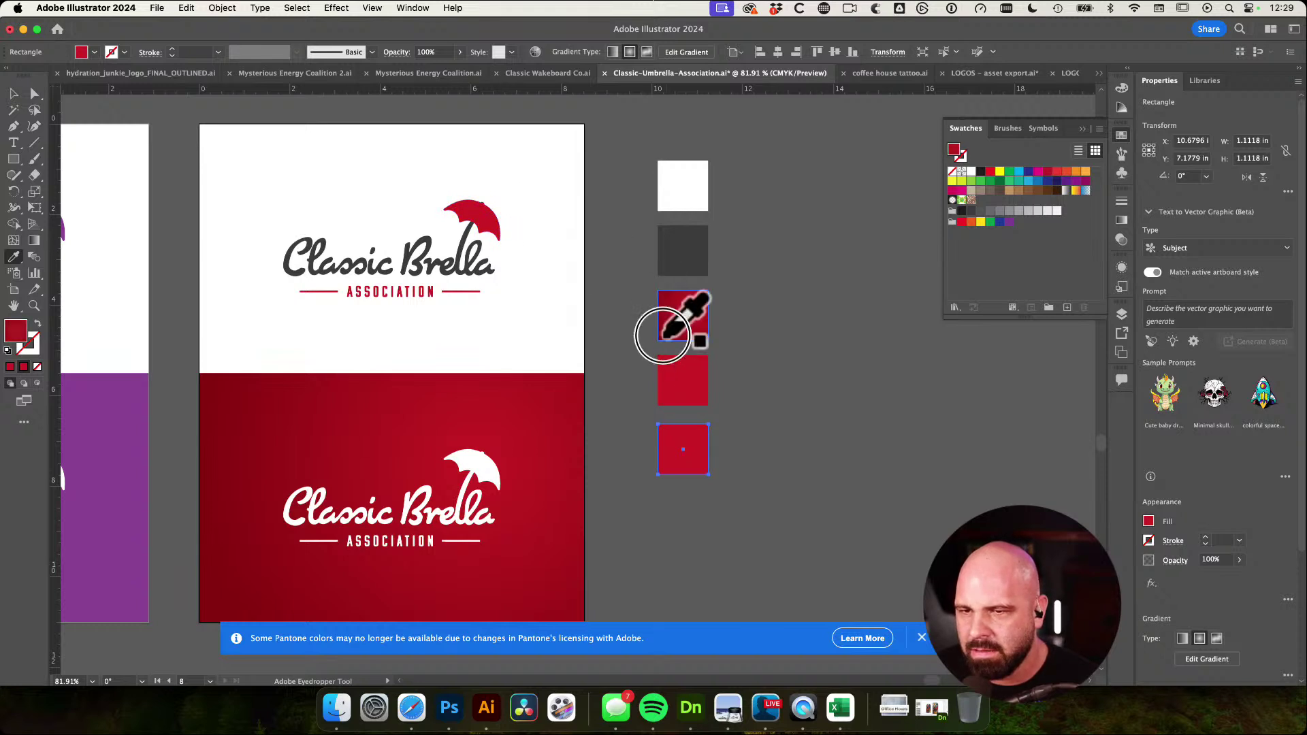
pyautogui.hotkey('ctrl', 'shift', 'a')
# Recolour the fifth square with the red sampled from the lower tip of the umbrella canopy
pyautogui.keyDown('ctrl'); pyautogui.click(689, 454); pyautogui.keyUp('ctrl')
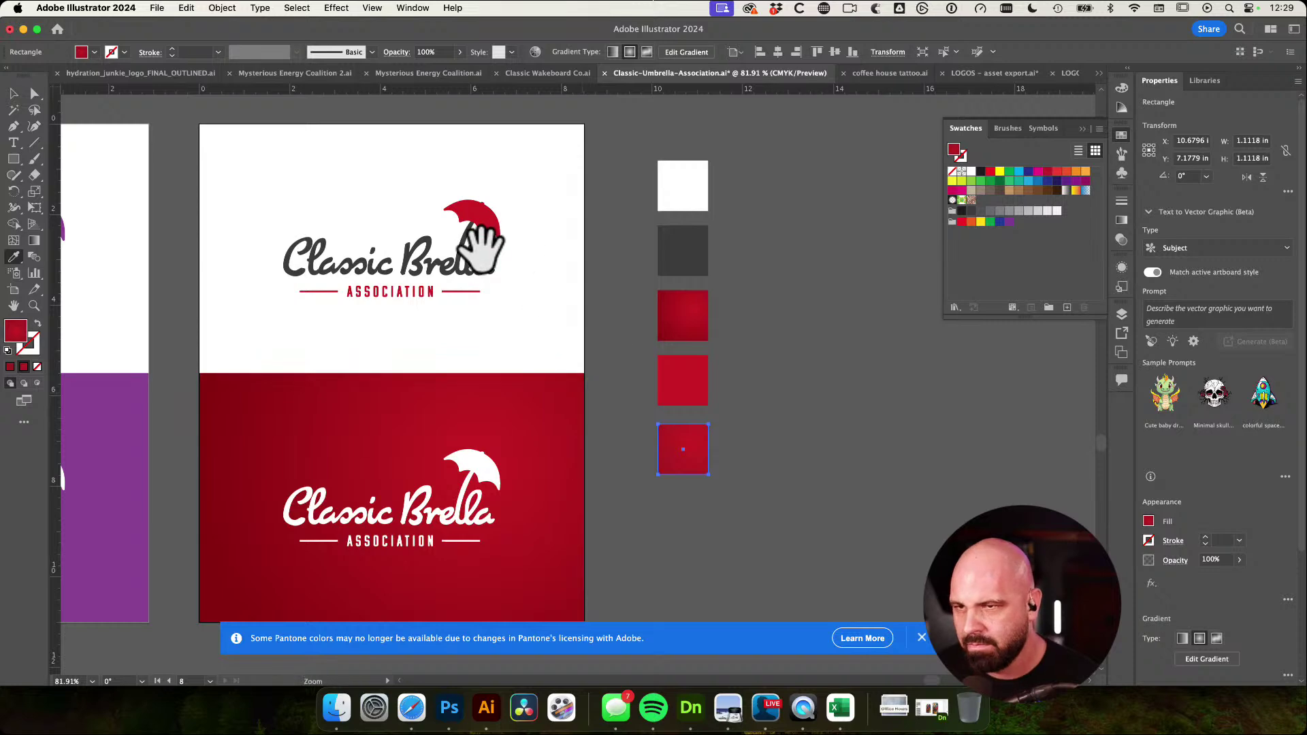
pyautogui.moveTo(467, 204); pyautogui.dragTo(524, 382)
pyautogui.click(544, 378)
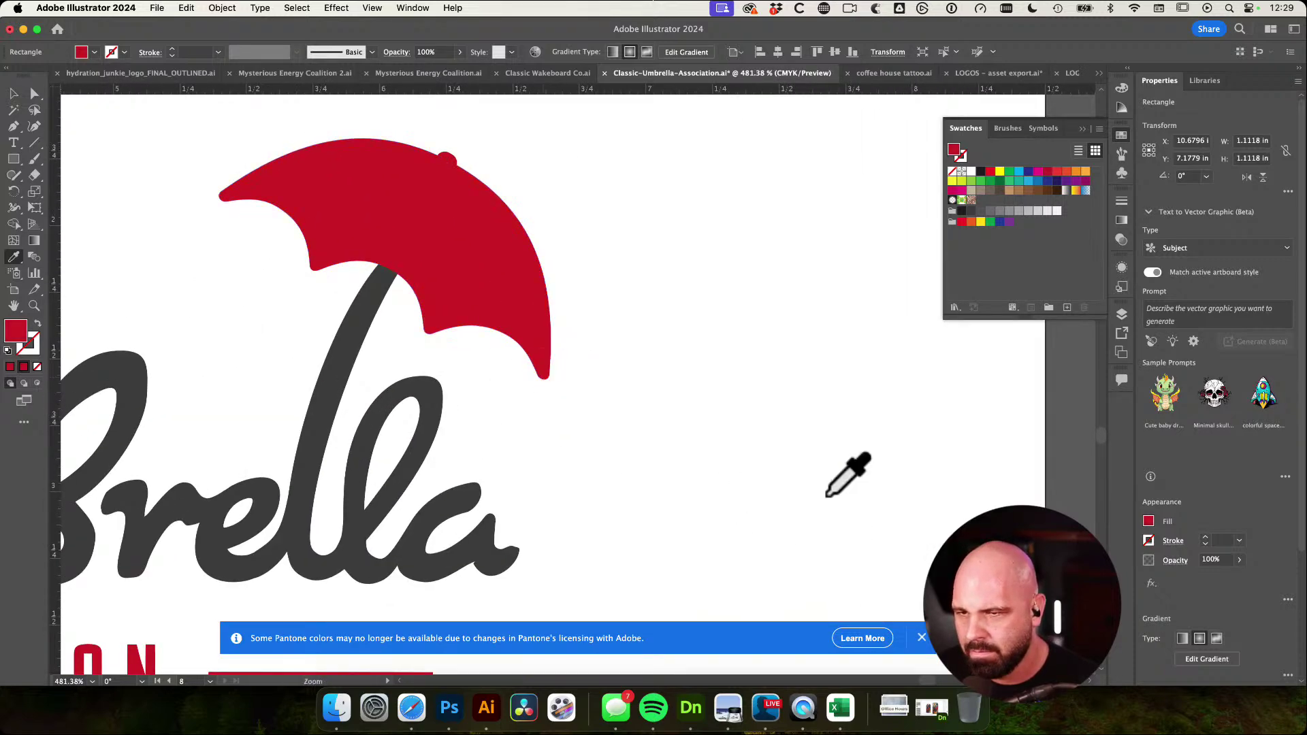
pyautogui.moveTo(822, 487); pyautogui.dragTo(584, 308)
pyautogui.moveTo(770, 458); pyautogui.dragTo(663, 268)
pyautogui.press('a')
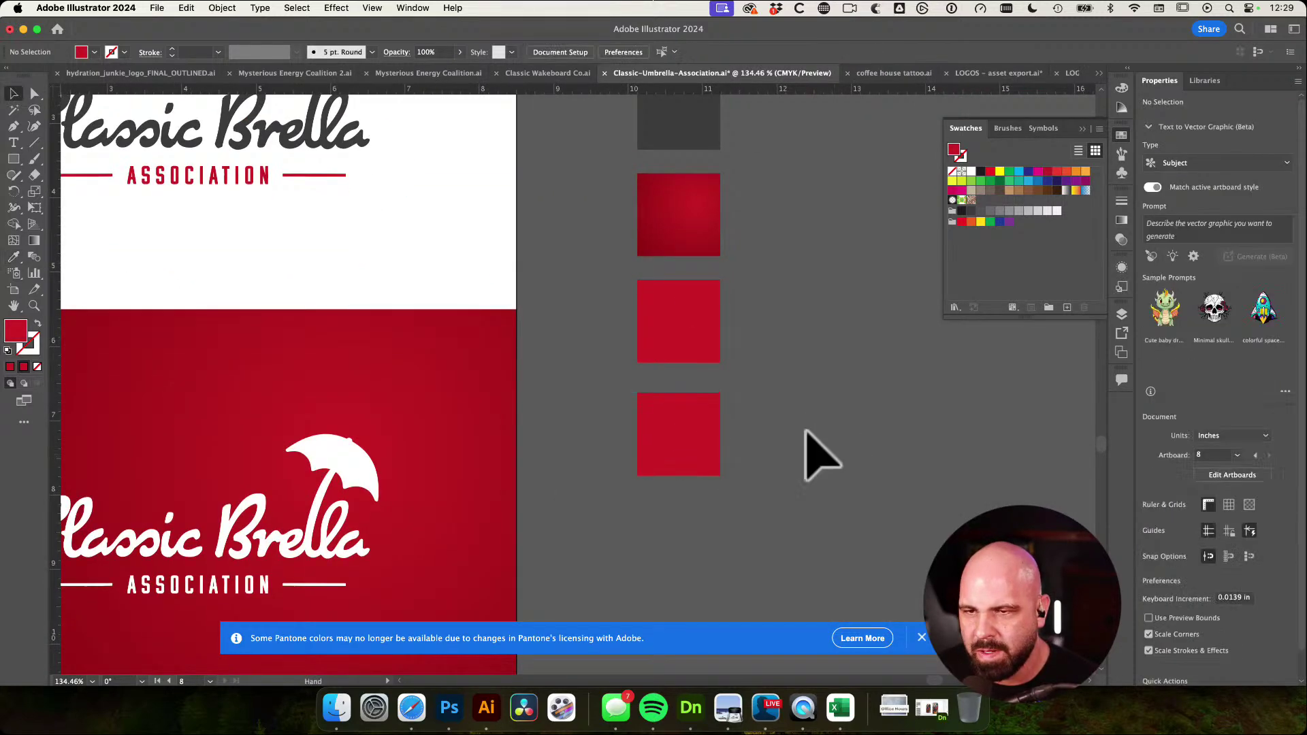
pyautogui.click(668, 438)
pyautogui.doubleClick(16, 333)
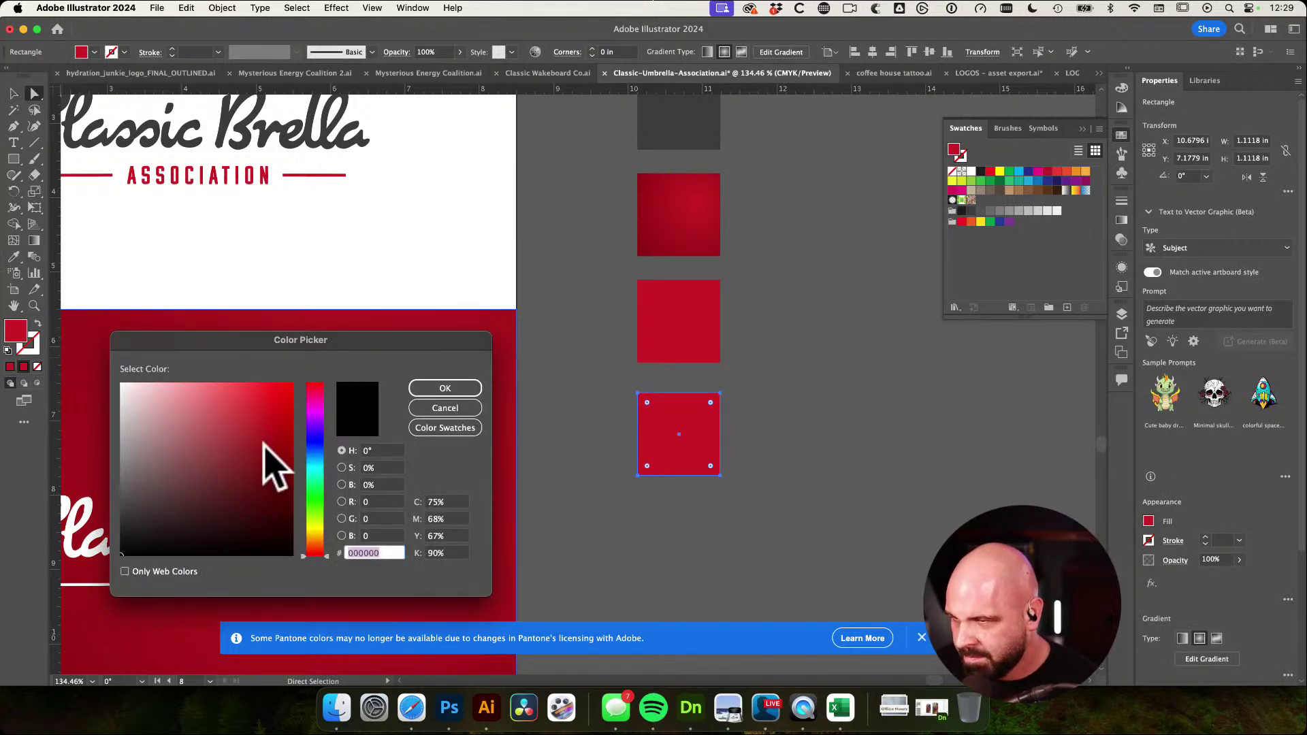
pyautogui.click(447, 409)
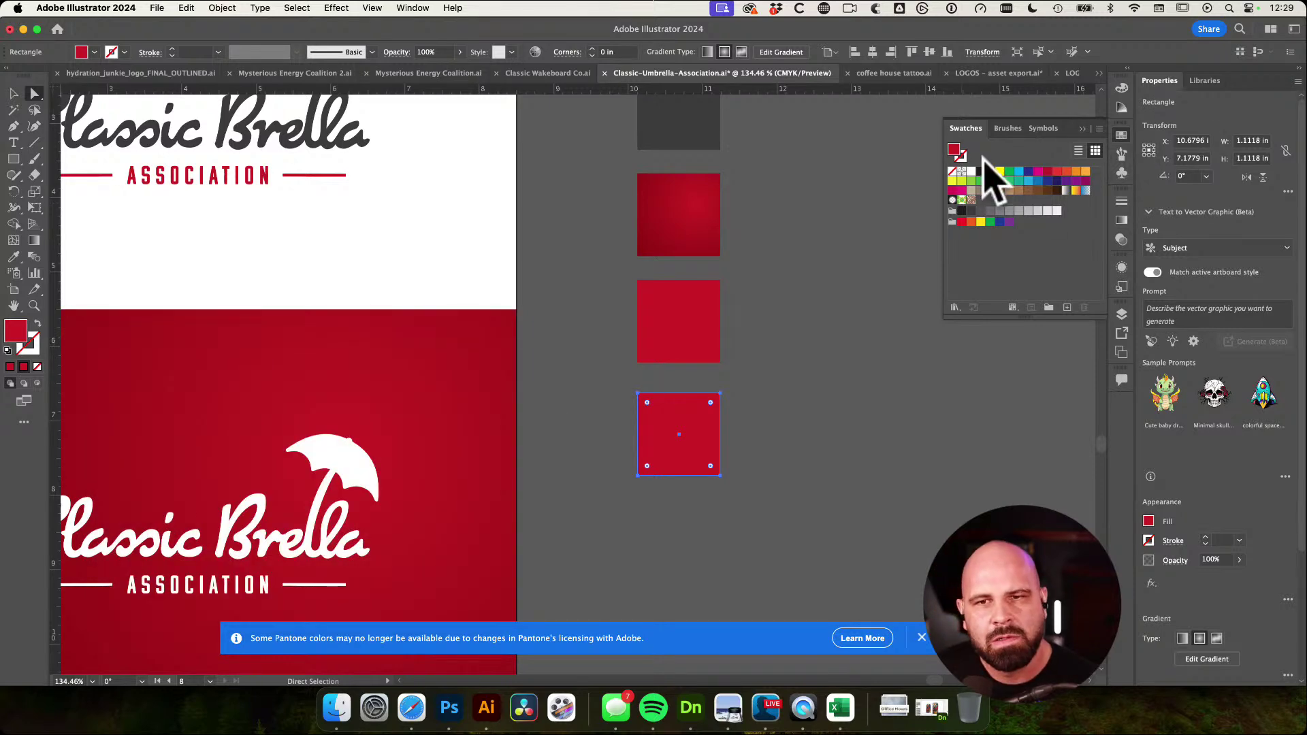
# Try the muted red 964141 as the fifth square's fill in the Color Picker, cancel it and clear the selection
pyautogui.doubleClick(955, 149)
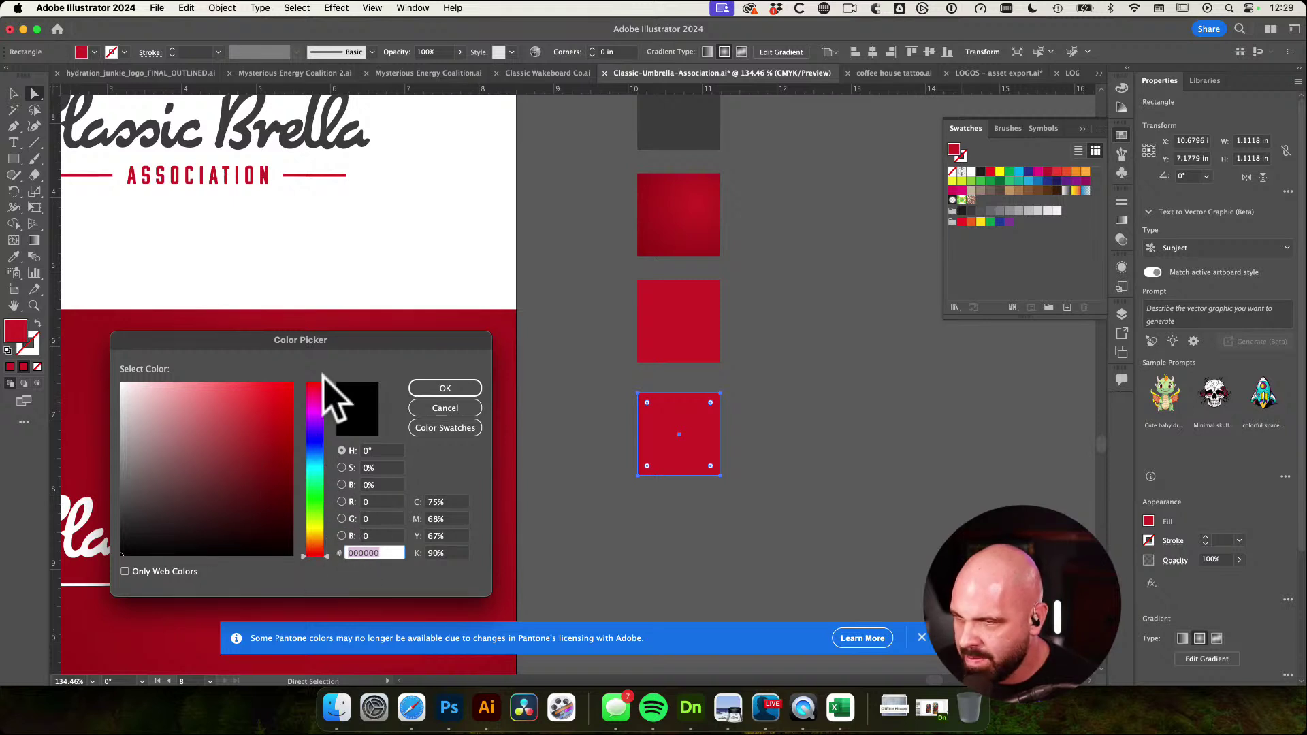
pyautogui.moveTo(325, 344); pyautogui.dragTo(346, 224)
pyautogui.click(661, 412)
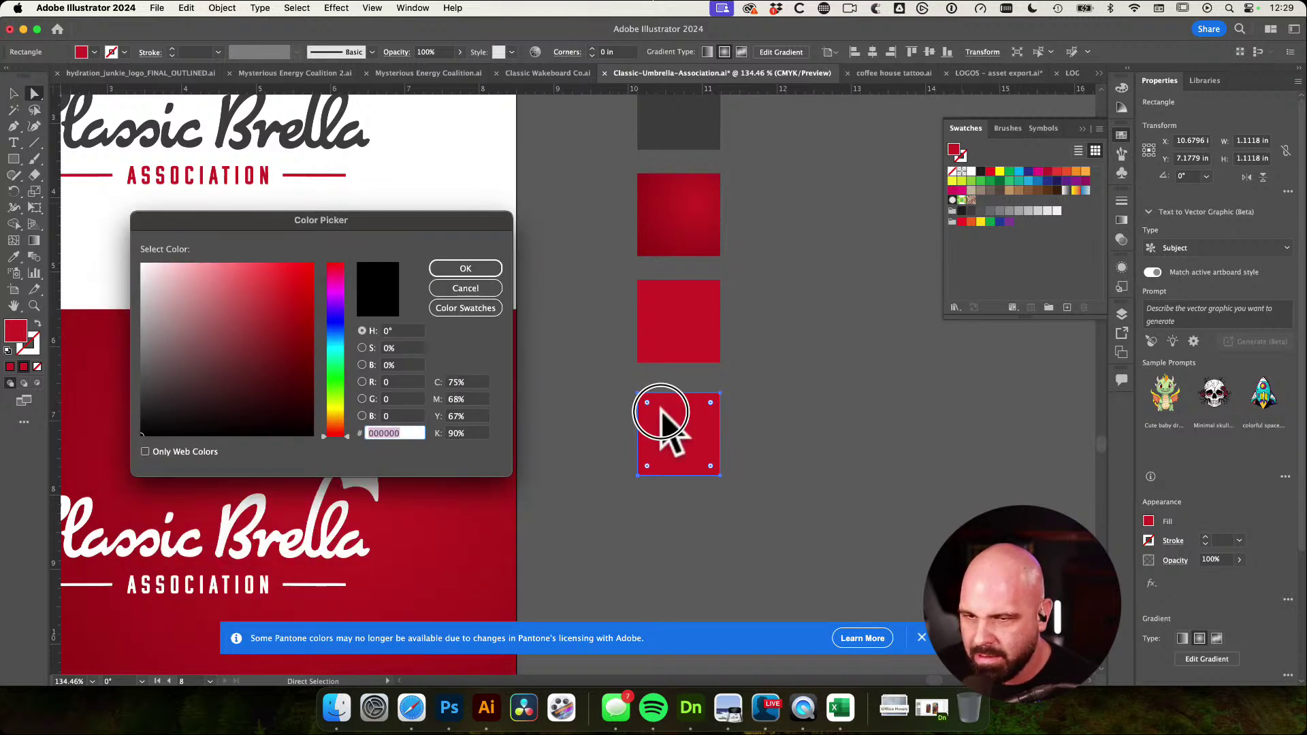
pyautogui.click(239, 333)
pyautogui.click(474, 287)
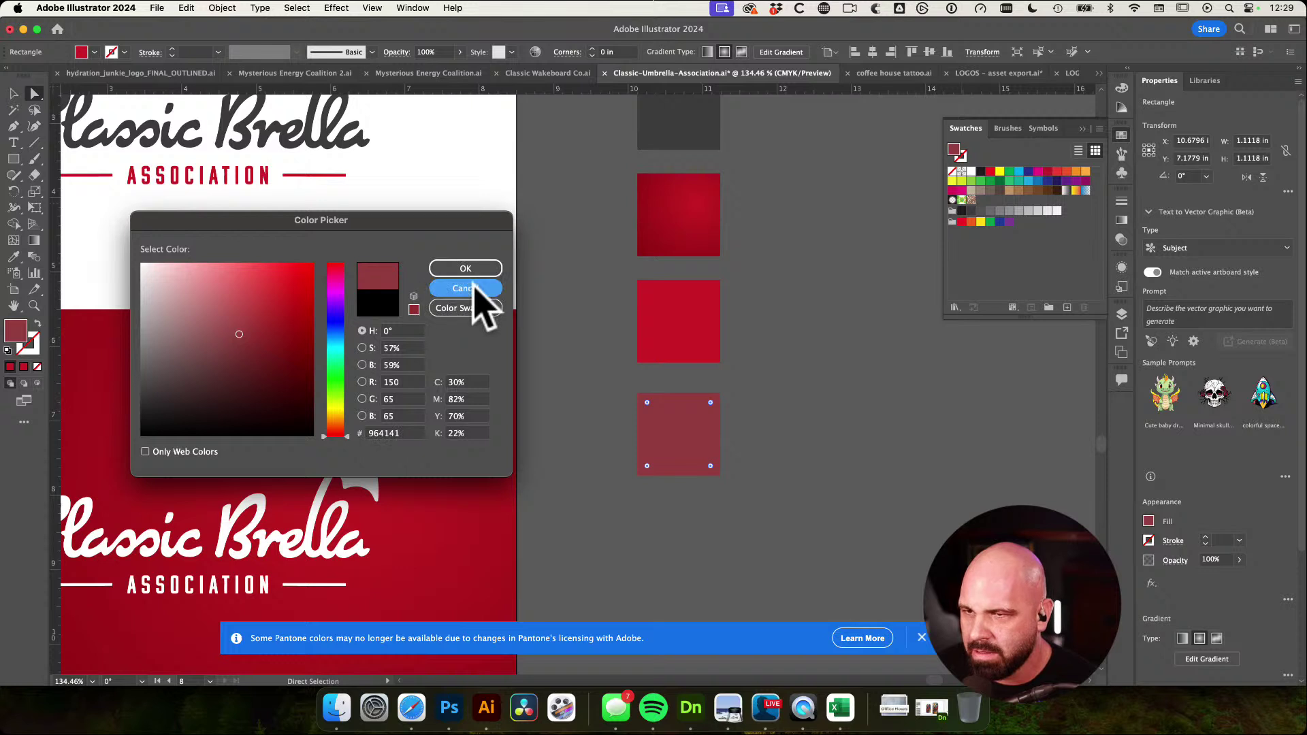
pyautogui.click(581, 377)
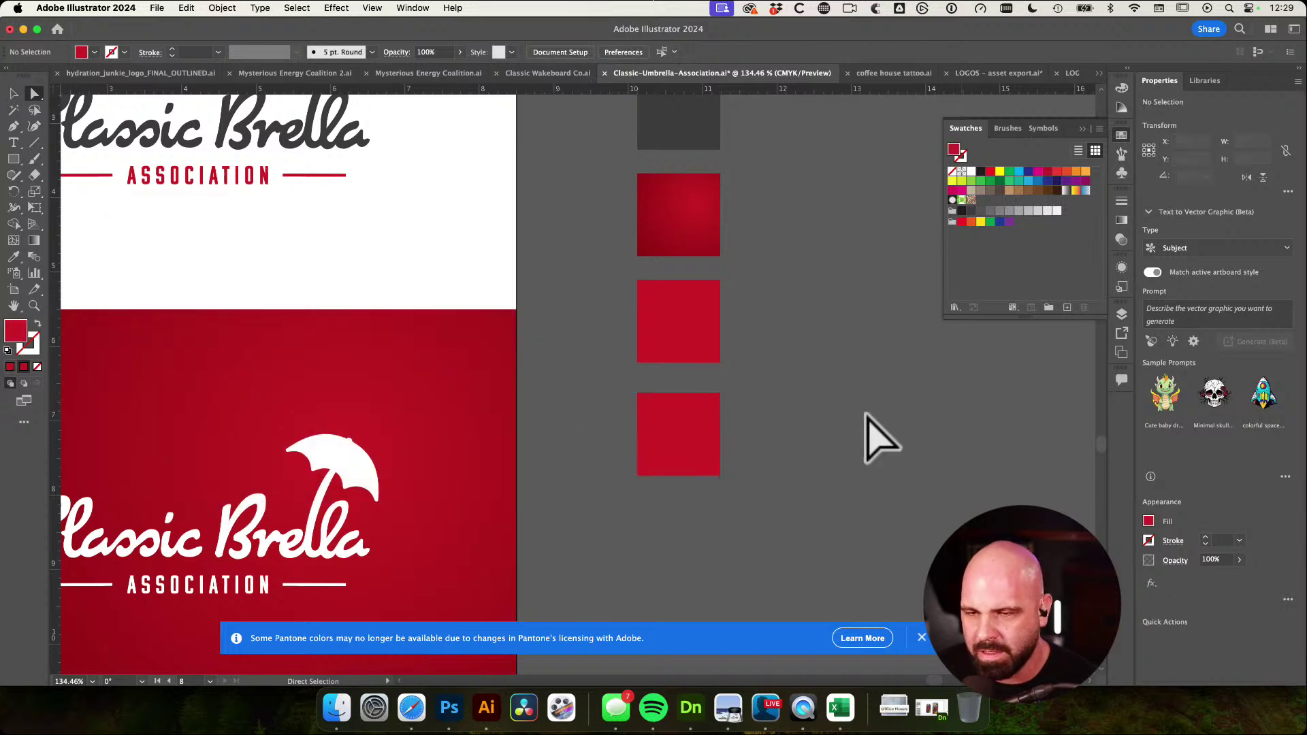
# Try the dark red 470e0e as the fifth square's fill in the Color Picker, then cancel it
pyautogui.click(679, 427)
pyautogui.doubleClick(16, 331)
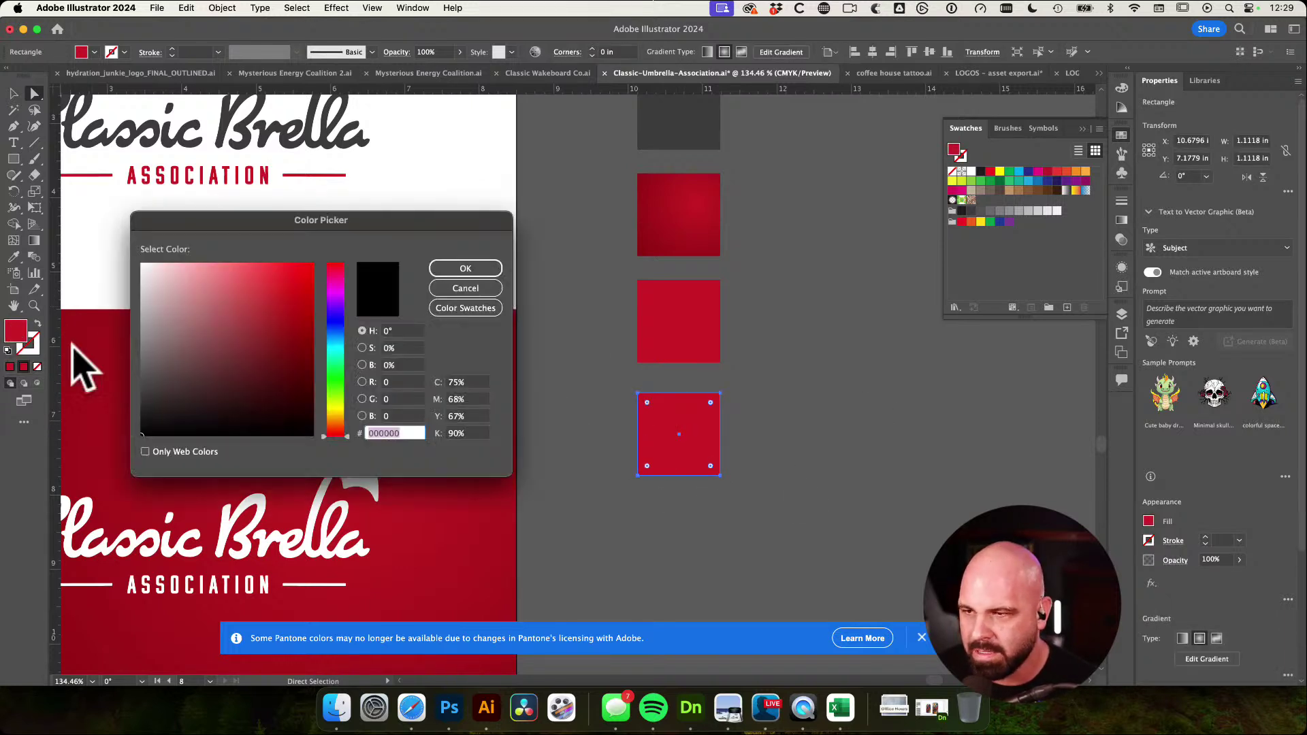
pyautogui.moveTo(263, 381)
pyautogui.mouseDown()
pyautogui.moveTo(242, 368)
pyautogui.moveTo(253, 356)
pyautogui.moveTo(279, 388)
pyautogui.mouseUp()
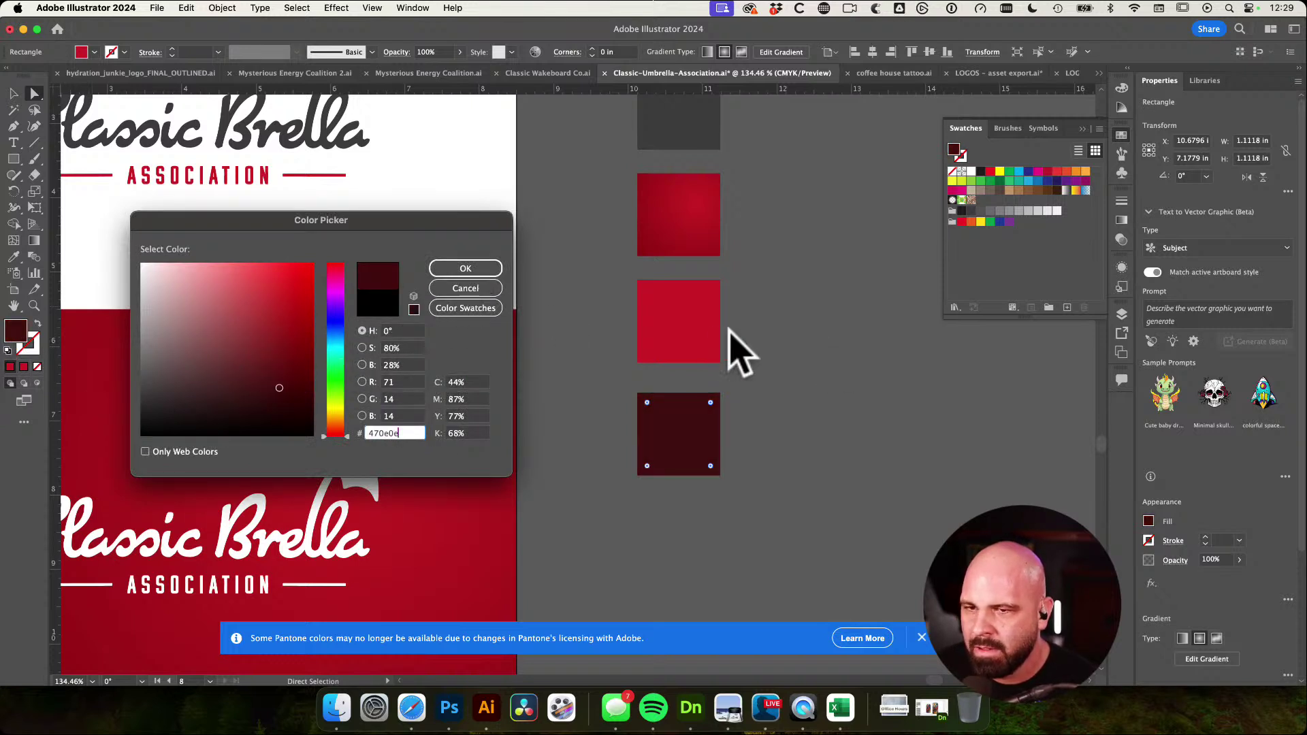
pyautogui.click(466, 289)
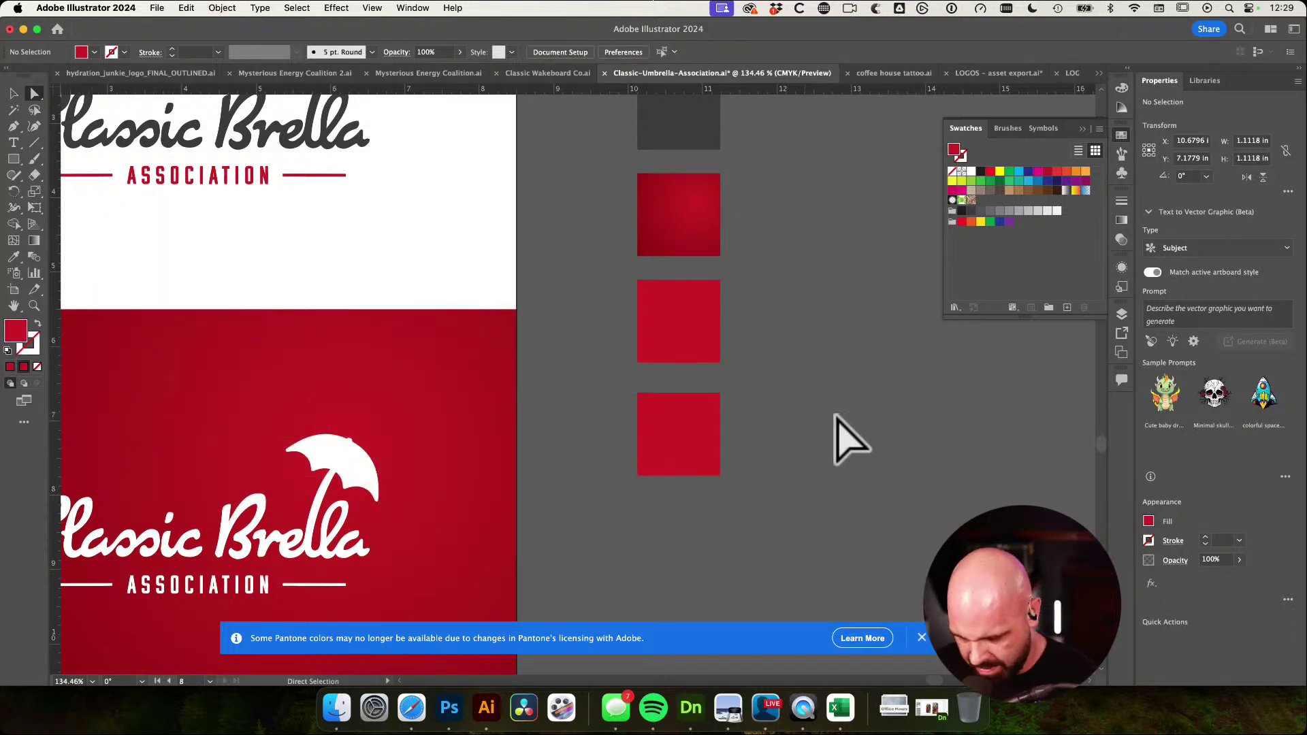
# Try the muted red 7c4343 as the fifth square's fill in the Color Picker, then cancel it
pyautogui.press('i')
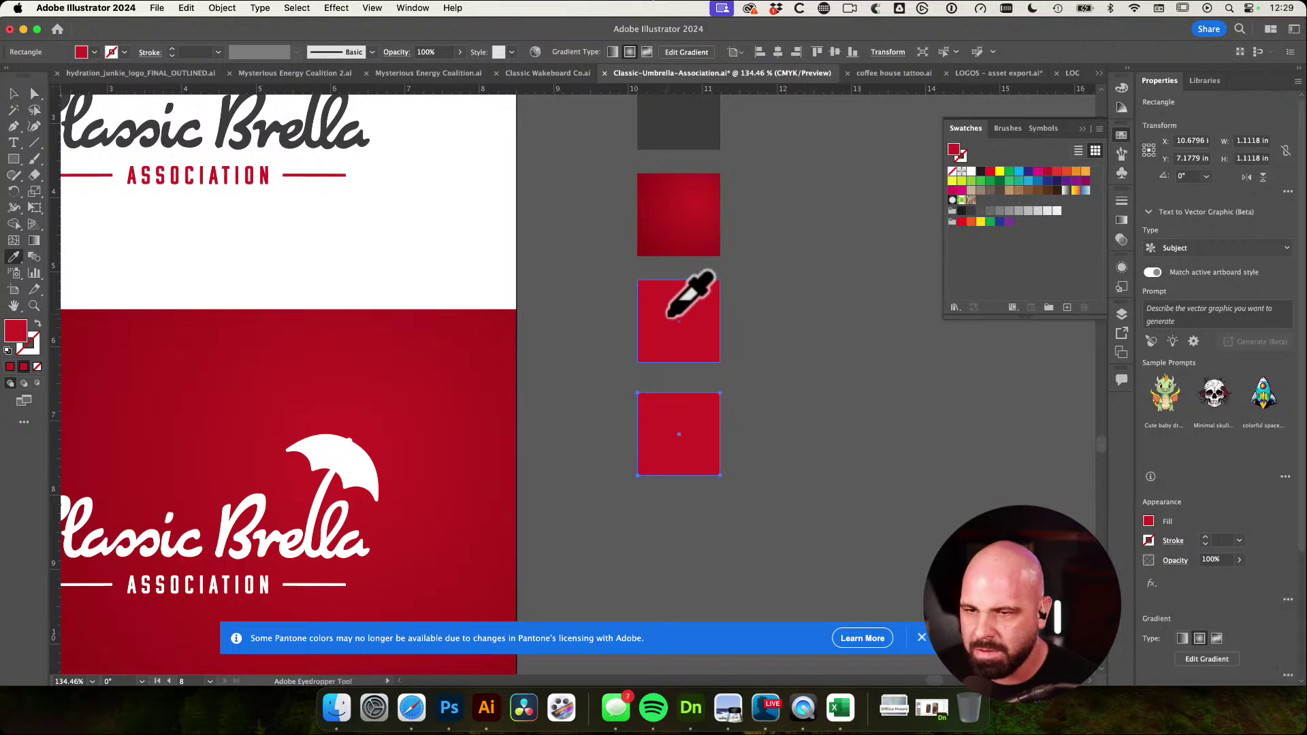
pyautogui.doubleClick(16, 332)
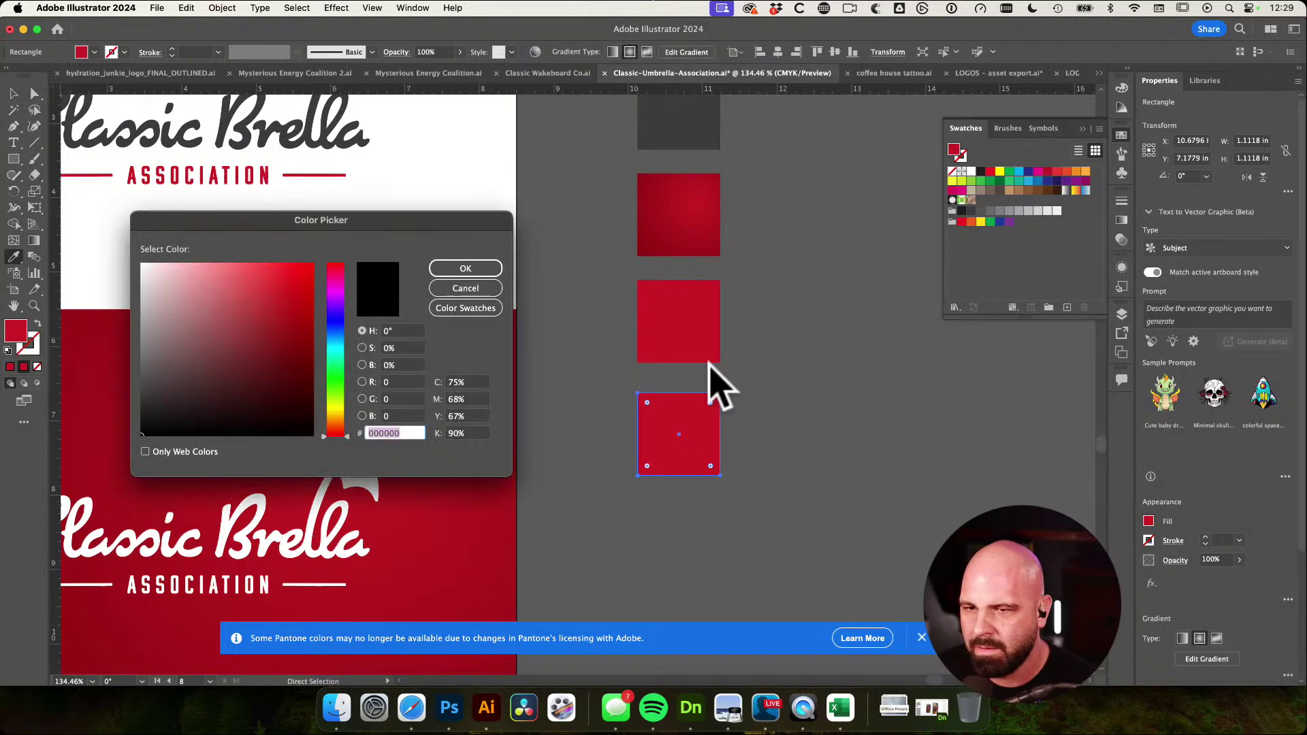
pyautogui.click(220, 352)
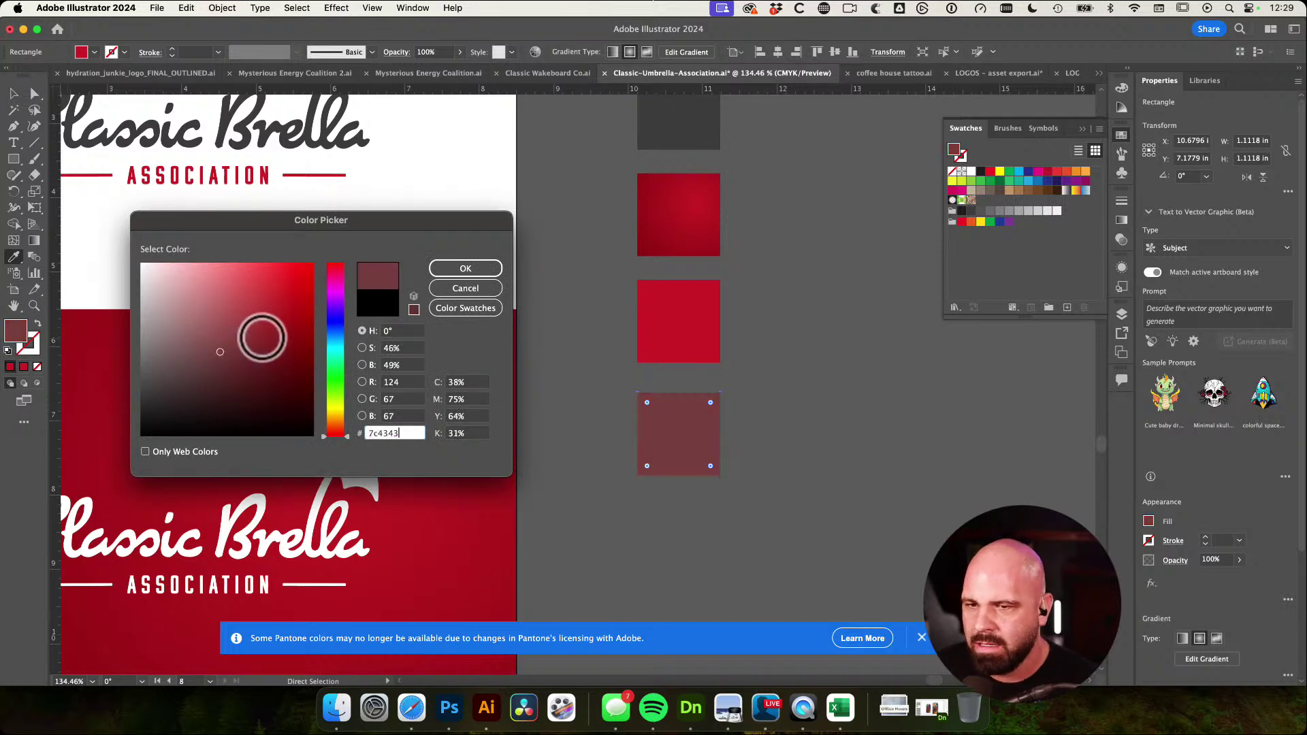
pyautogui.click(463, 289)
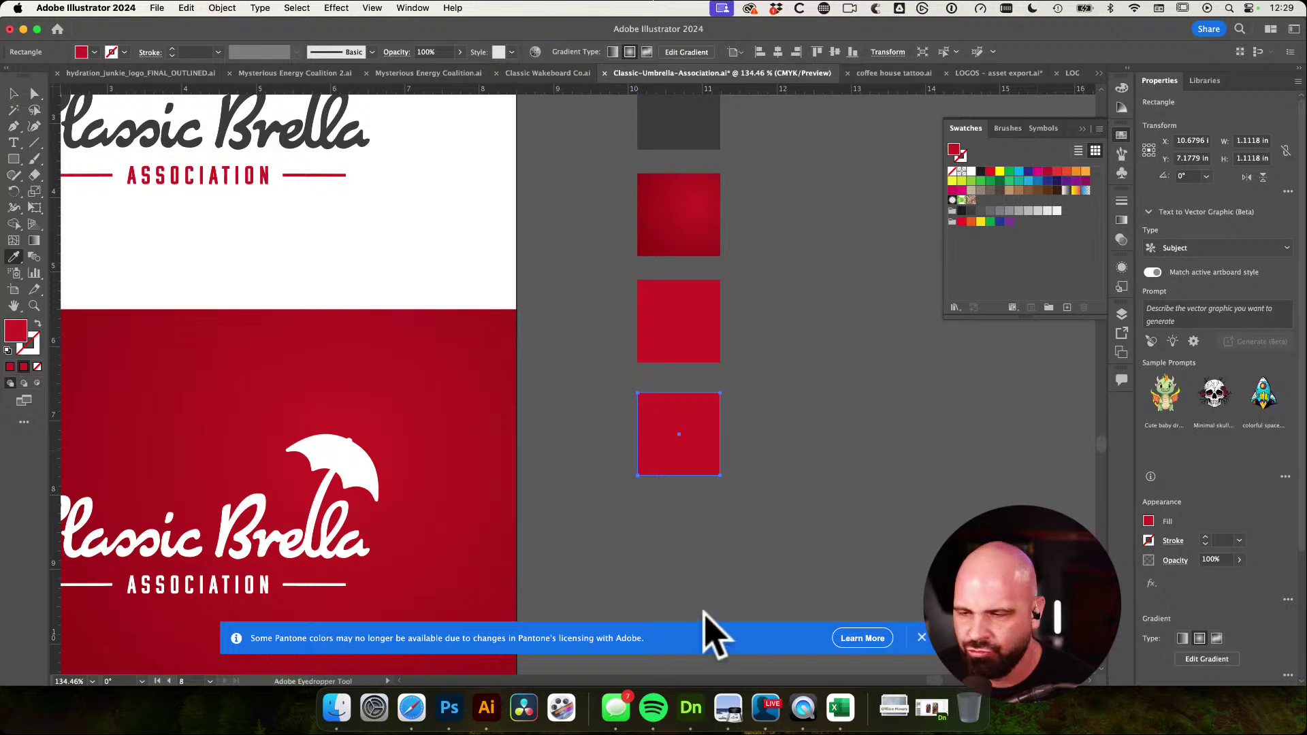
# Check the Behance livestream chat and return to the logo document in Illustrator
pyautogui.click(394, 714)
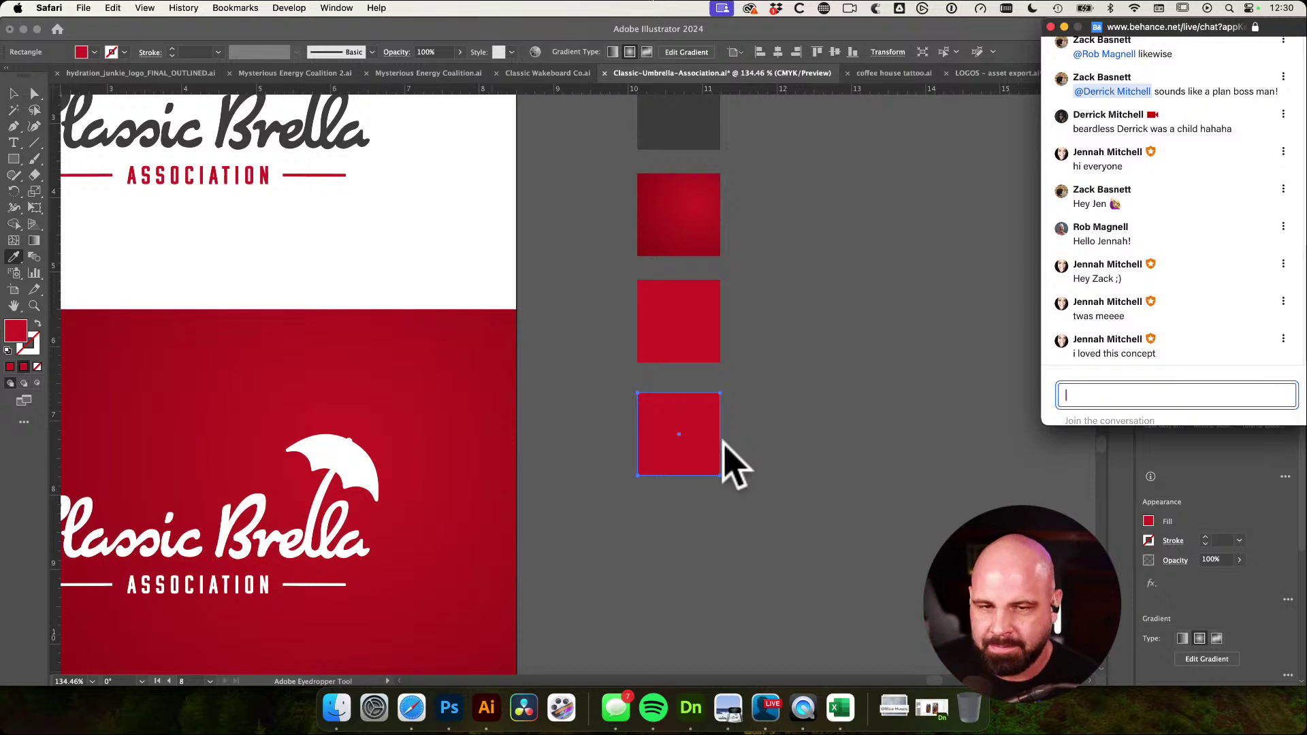
pyautogui.click(822, 451)
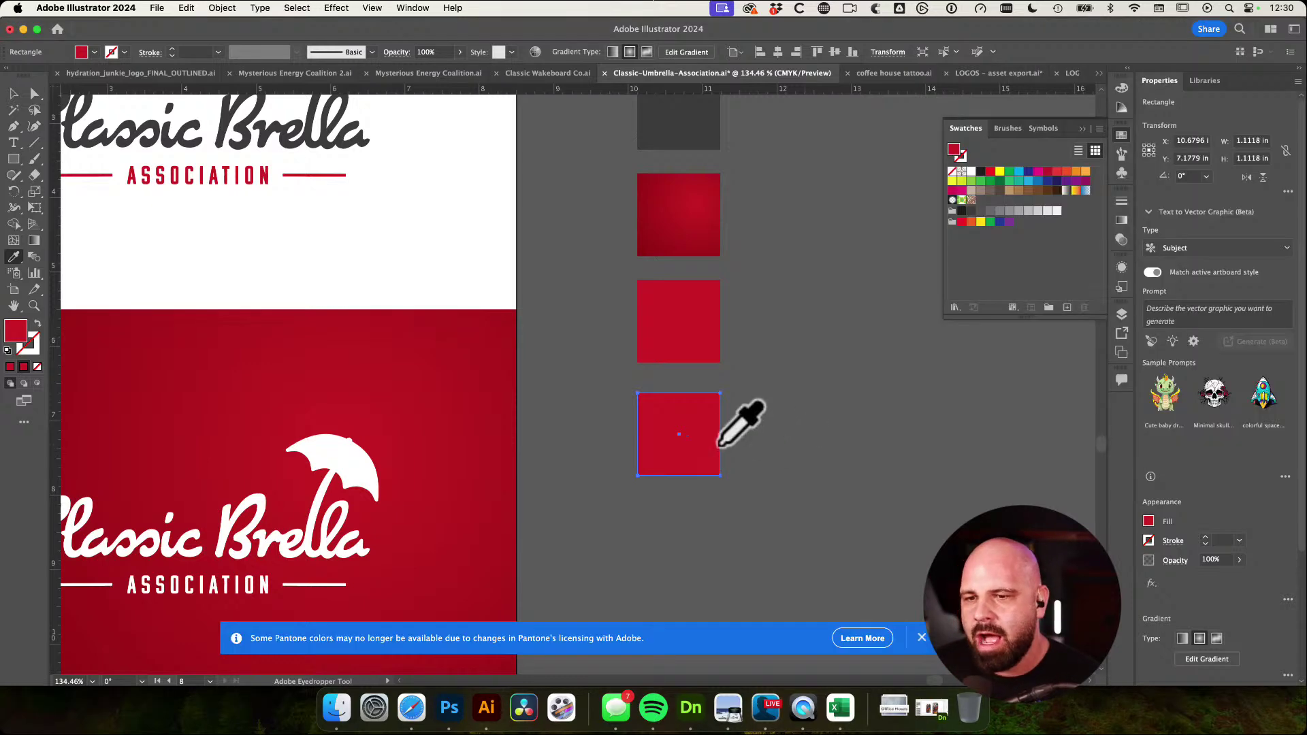
# Try sampling another colour for the fifth square with the Eyedropper, and restore the flat red sampled from the fourth square
pyautogui.press('v')
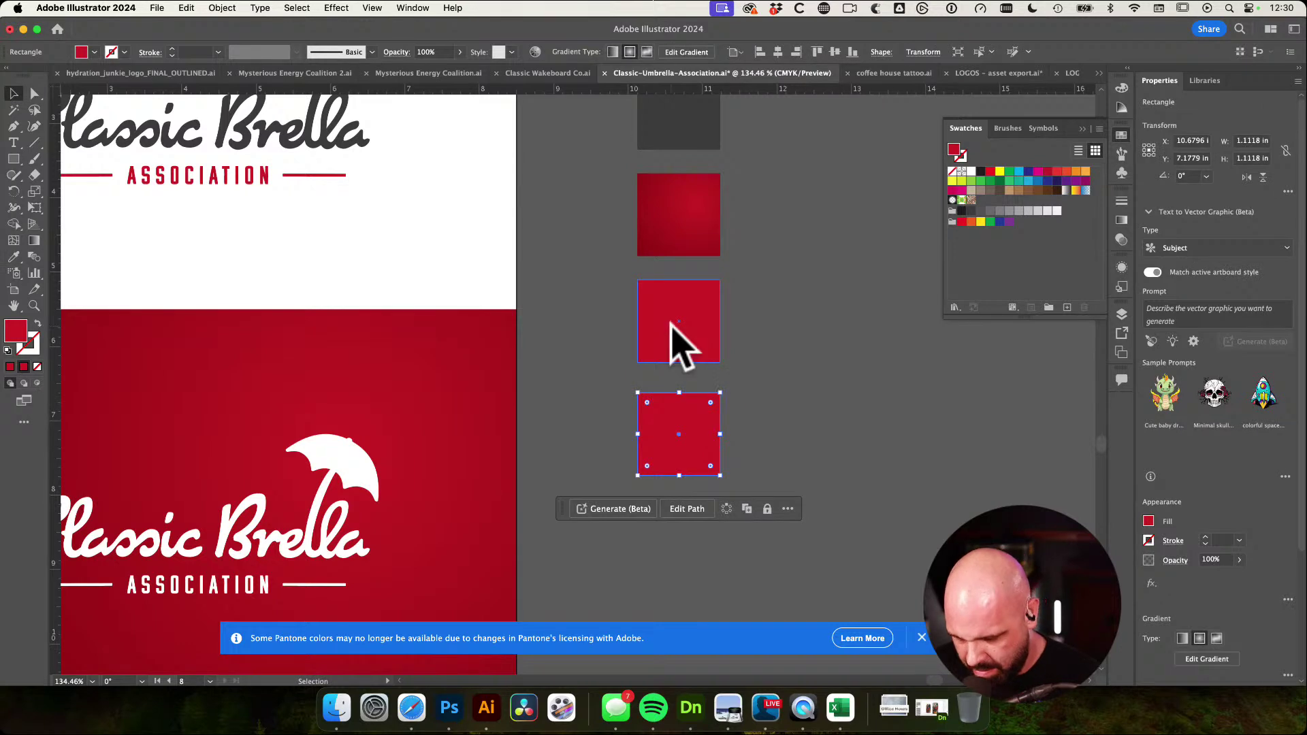
pyautogui.press('i')
pyautogui.click(745, 412)
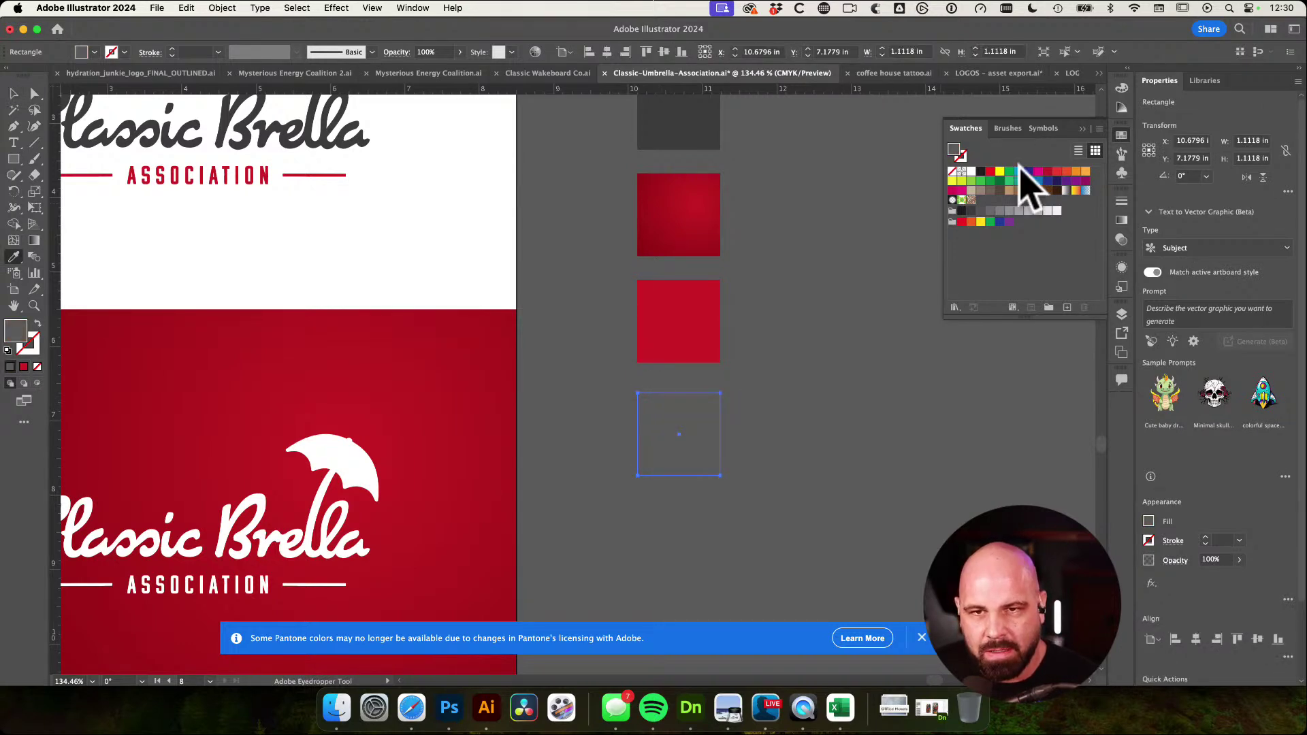
pyautogui.click(1020, 171)
pyautogui.click(688, 320)
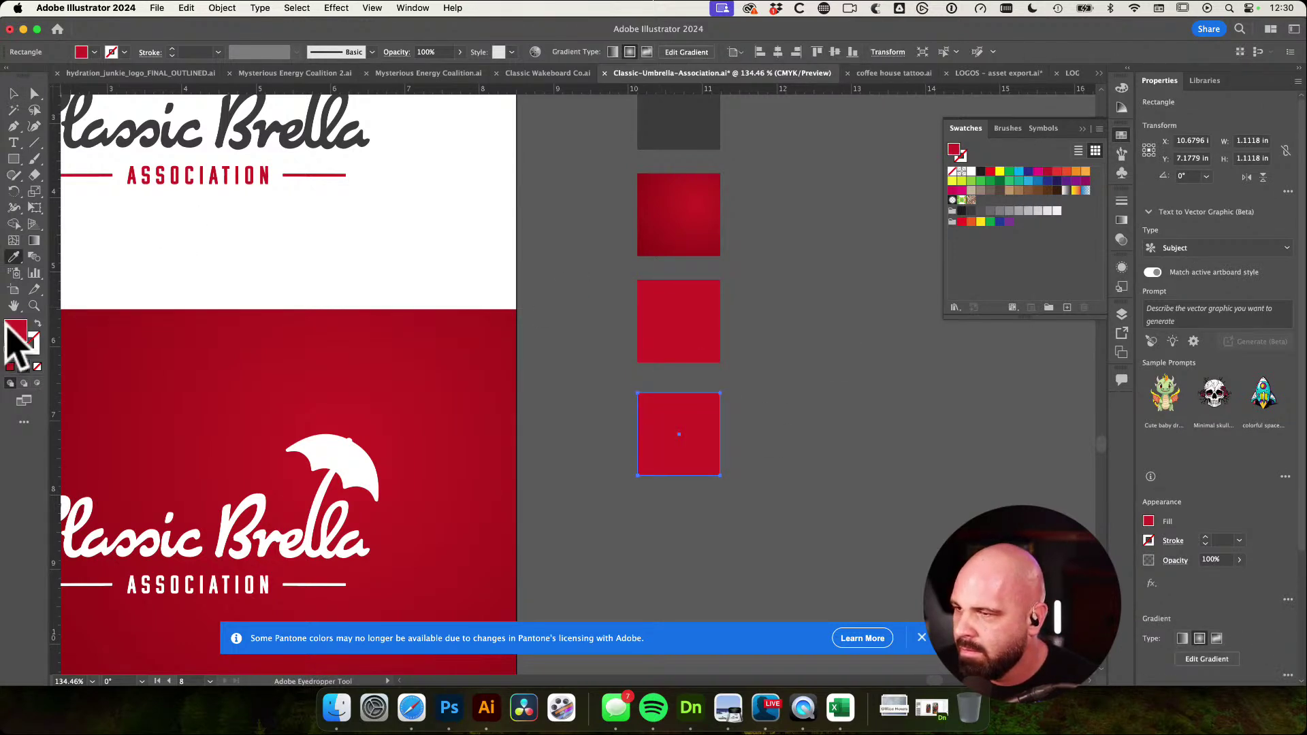
# Set the fifth square's fill to the darker red 9b1919 in the Color Picker
pyautogui.press('v')
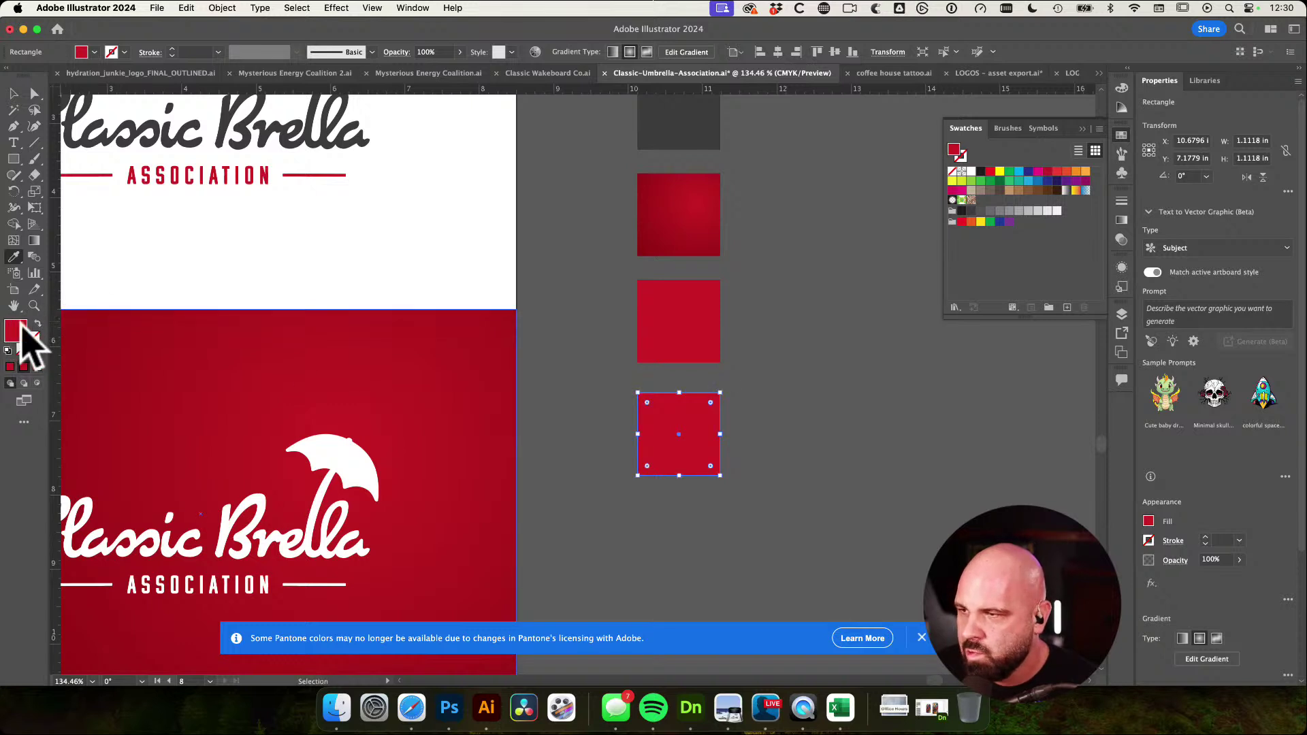
pyautogui.doubleClick(21, 328)
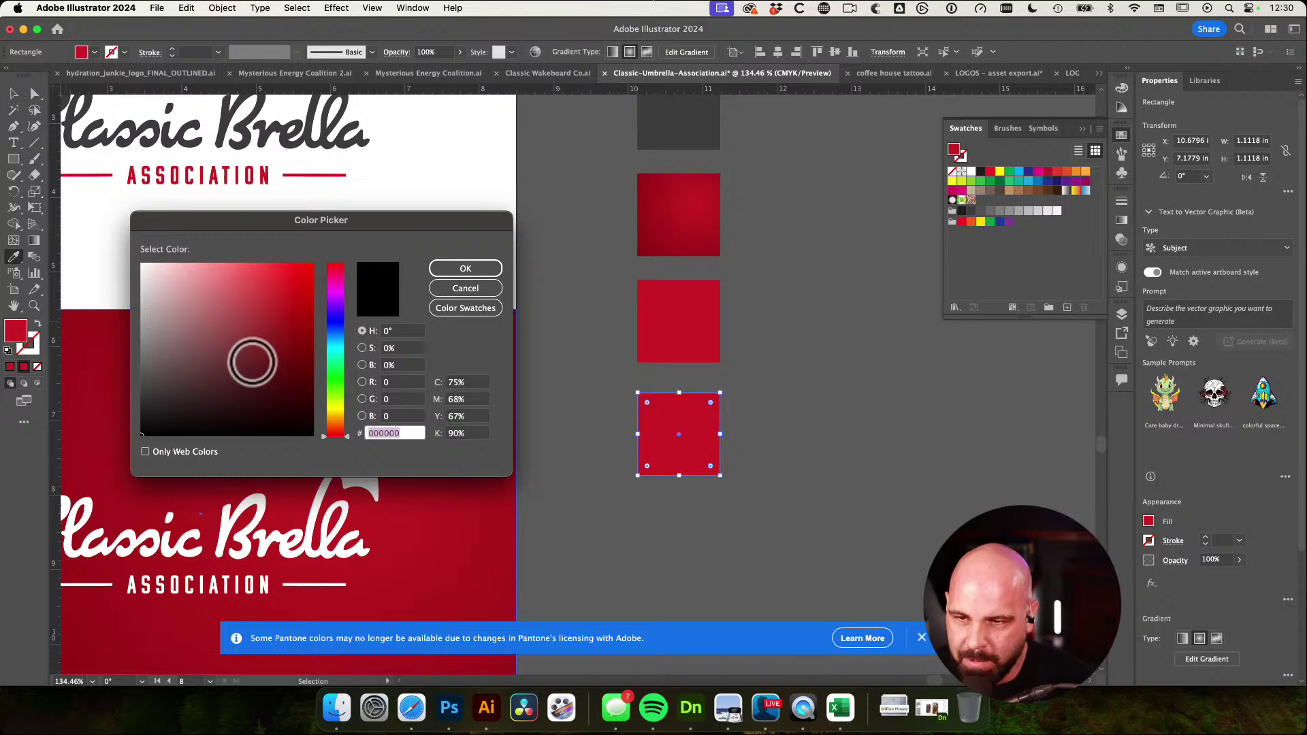
pyautogui.moveTo(270, 312)
pyautogui.mouseDown()
pyautogui.moveTo(267, 327)
pyautogui.moveTo(246, 310)
pyautogui.moveTo(256, 347)
pyautogui.mouseUp()
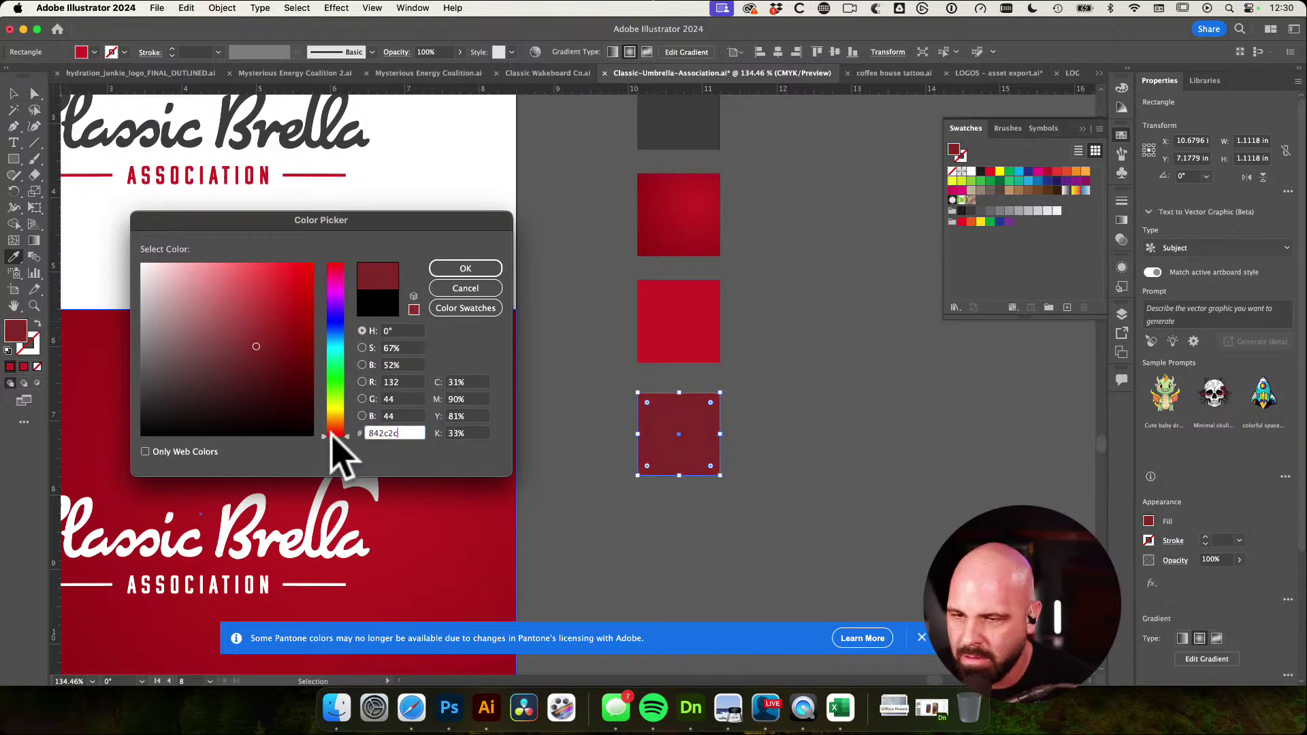
pyautogui.moveTo(334, 437)
pyautogui.mouseDown()
pyautogui.moveTo(335, 422)
pyautogui.moveTo(335, 438)
pyautogui.mouseUp()
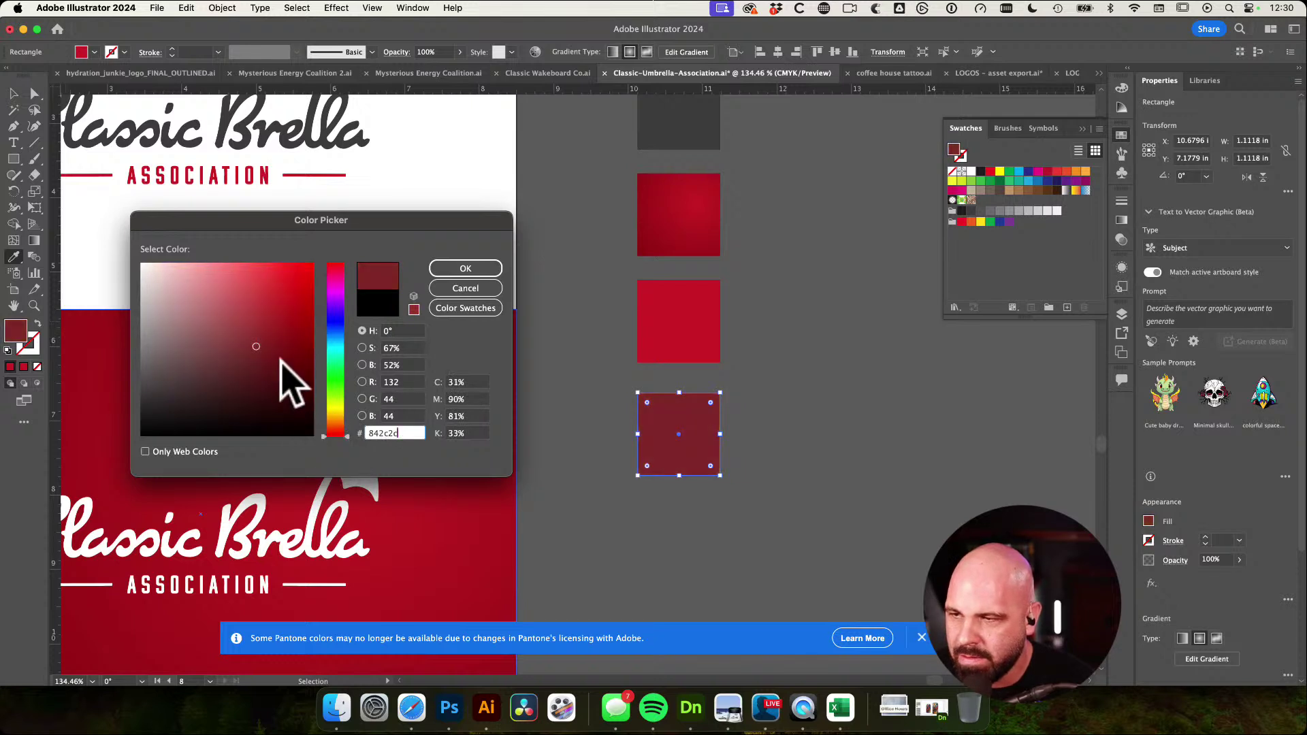
pyautogui.moveTo(277, 313); pyautogui.dragTo(280, 315)
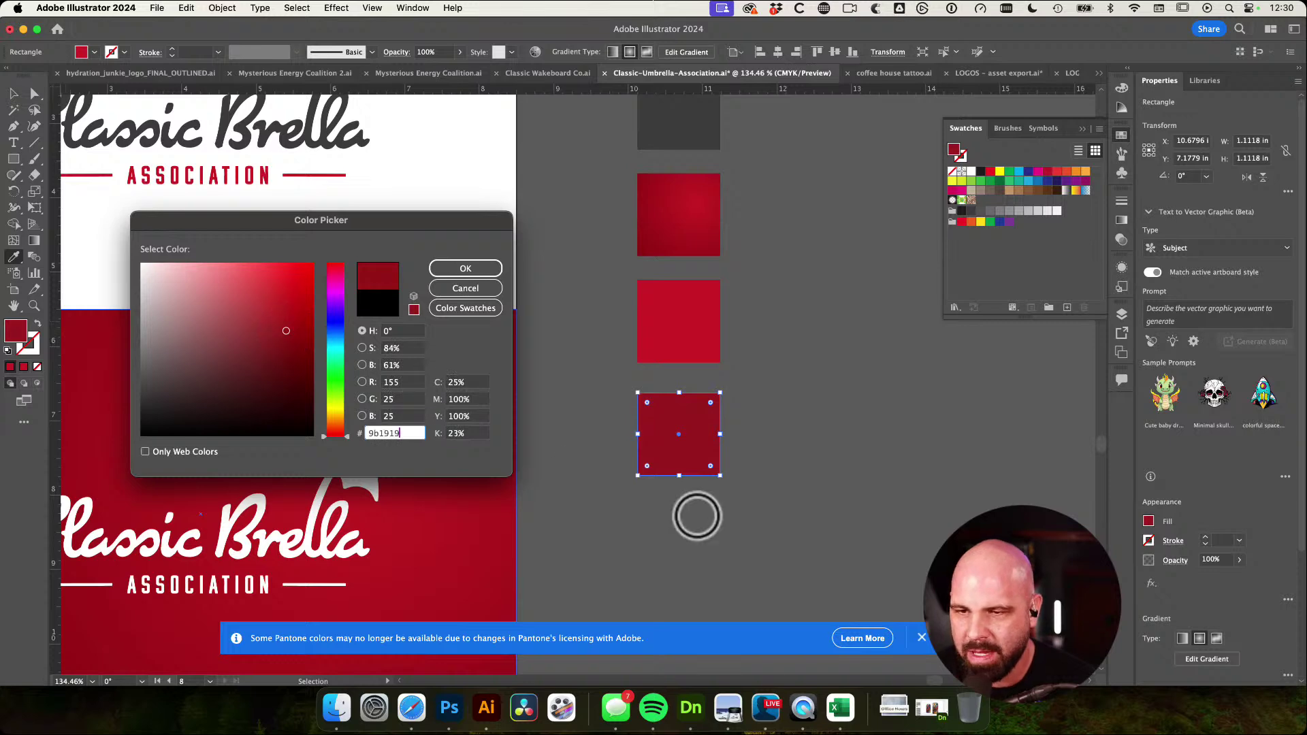
pyautogui.click(452, 269)
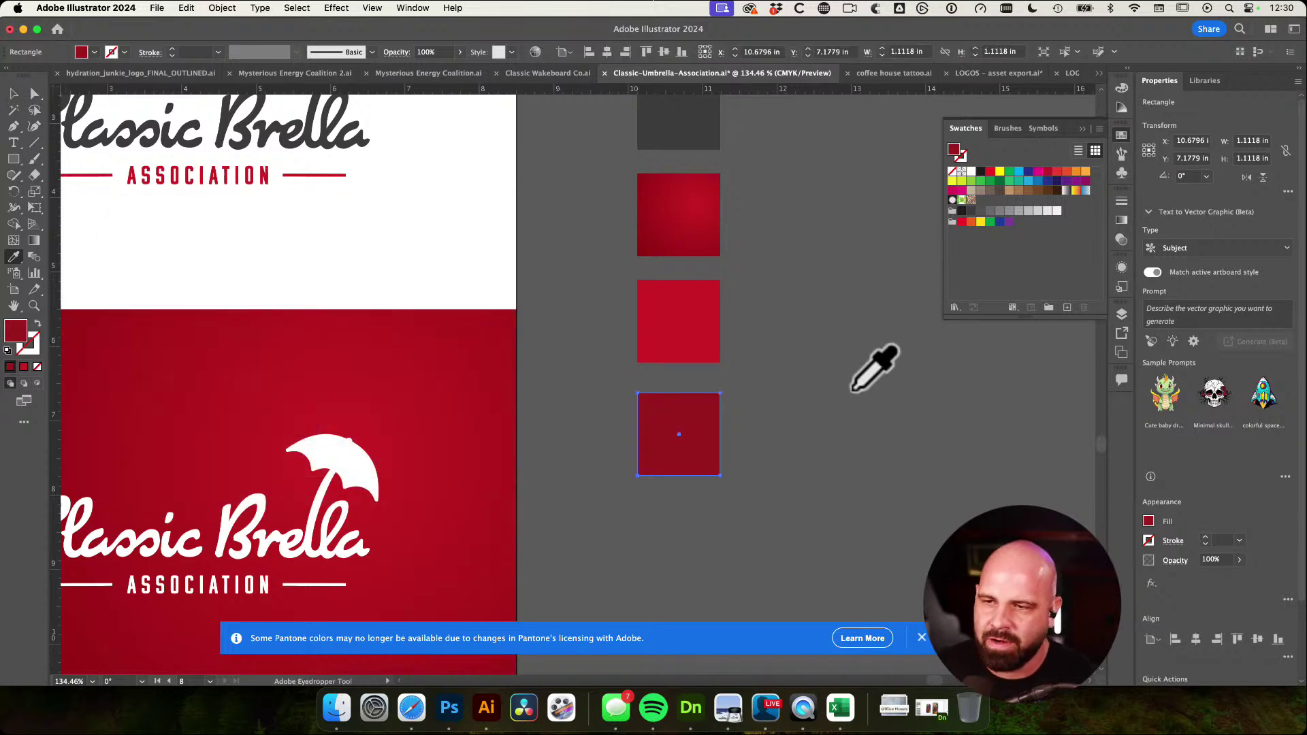
# Deselect the fifth square and dismiss the Pantone licensing notice
pyautogui.press('v')
pyautogui.click(854, 387)
pyautogui.keyDown('alt'); pyautogui.click(834, 375); pyautogui.keyUp('alt')
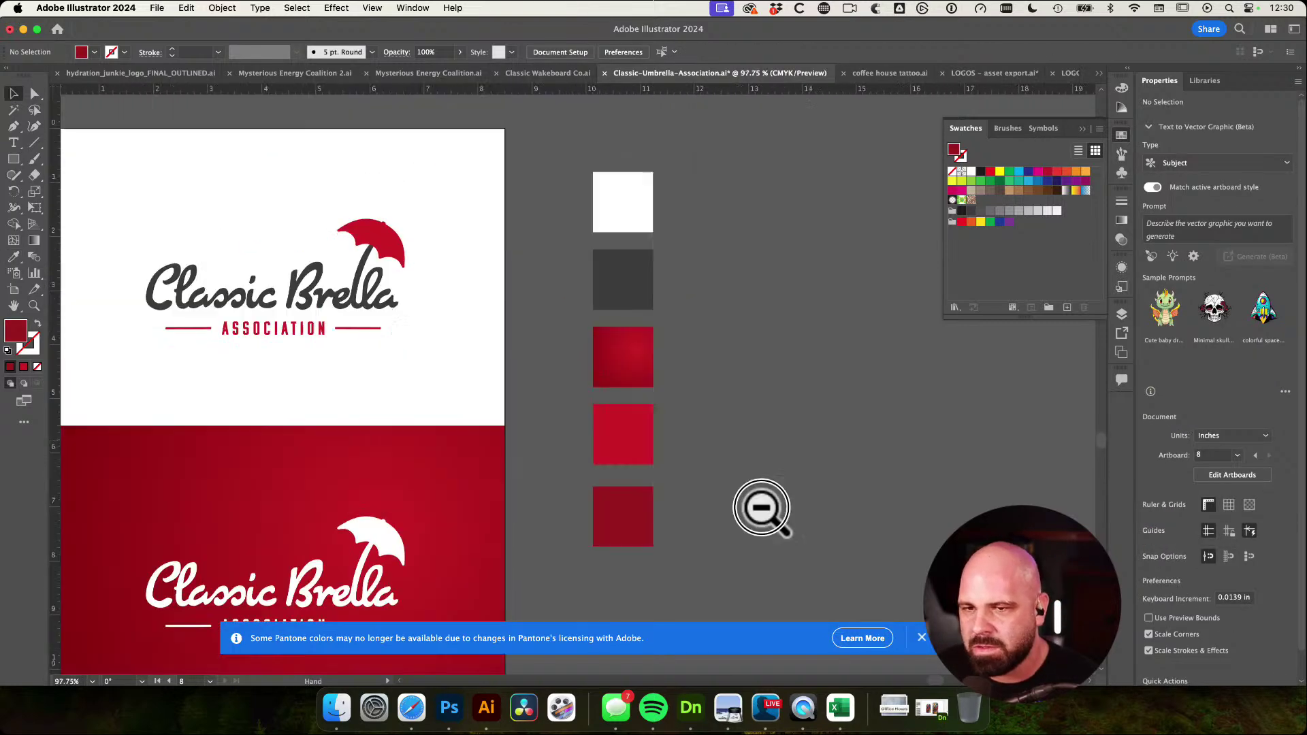
pyautogui.moveTo(759, 452); pyautogui.dragTo(747, 389)
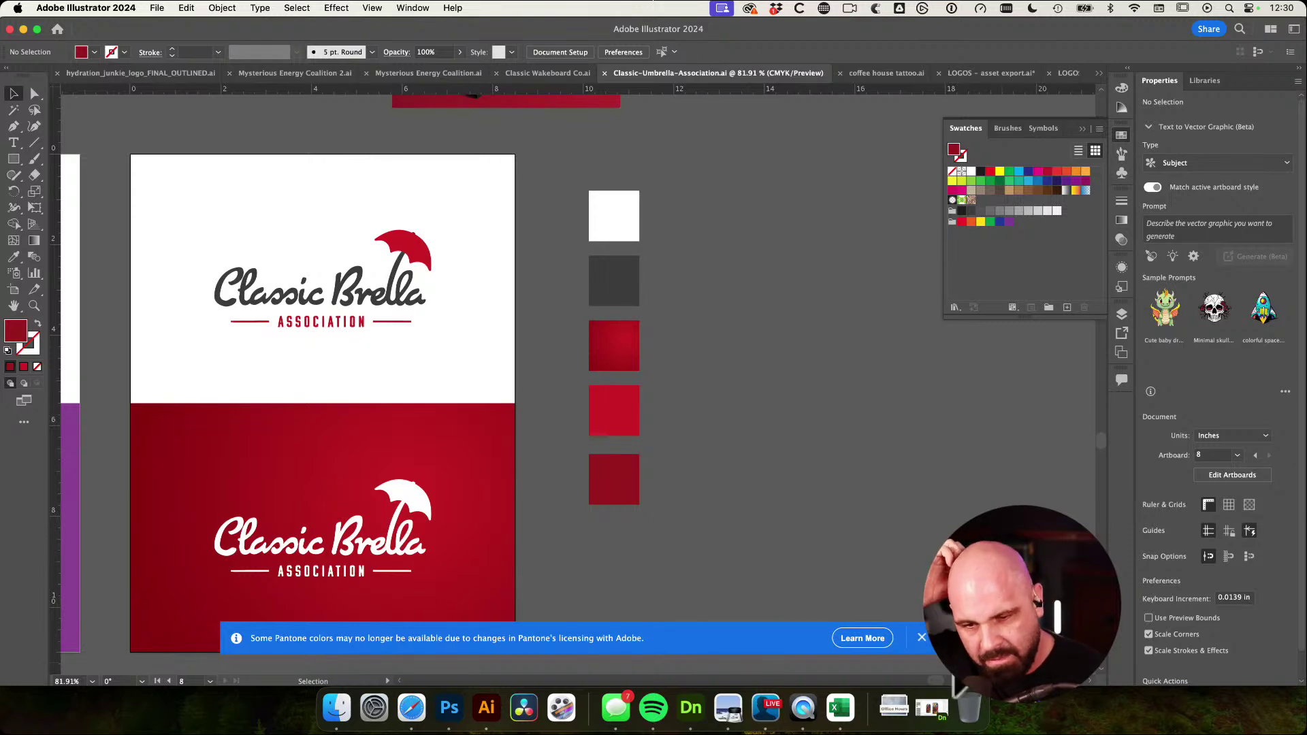
pyautogui.click(922, 638)
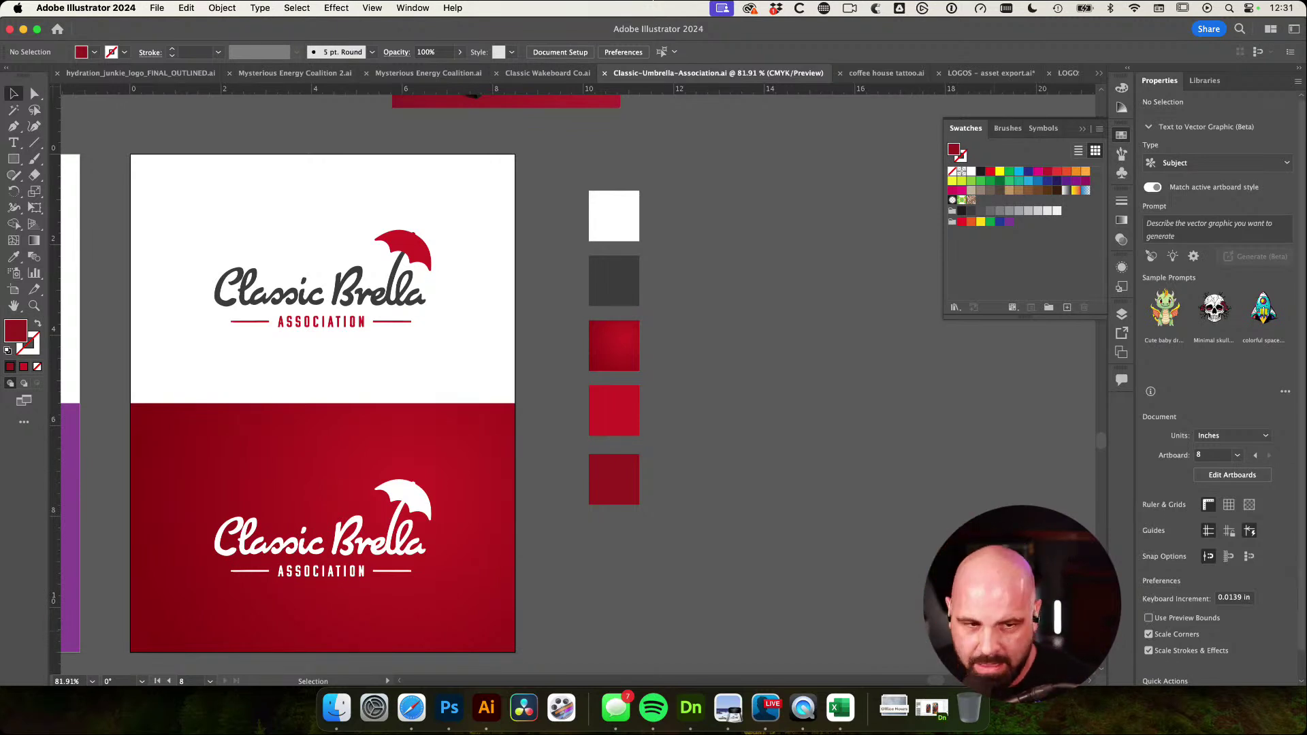
# Switch to the coffee house tattoo.ai document and look over its T-shirt mockups and early logo concept artboards
pyautogui.click(884, 73)
pyautogui.keyDown('alt'); pyautogui.keyDown('super'); pyautogui.click(692, 373); pyautogui.keyUp('super'); pyautogui.keyUp('alt')
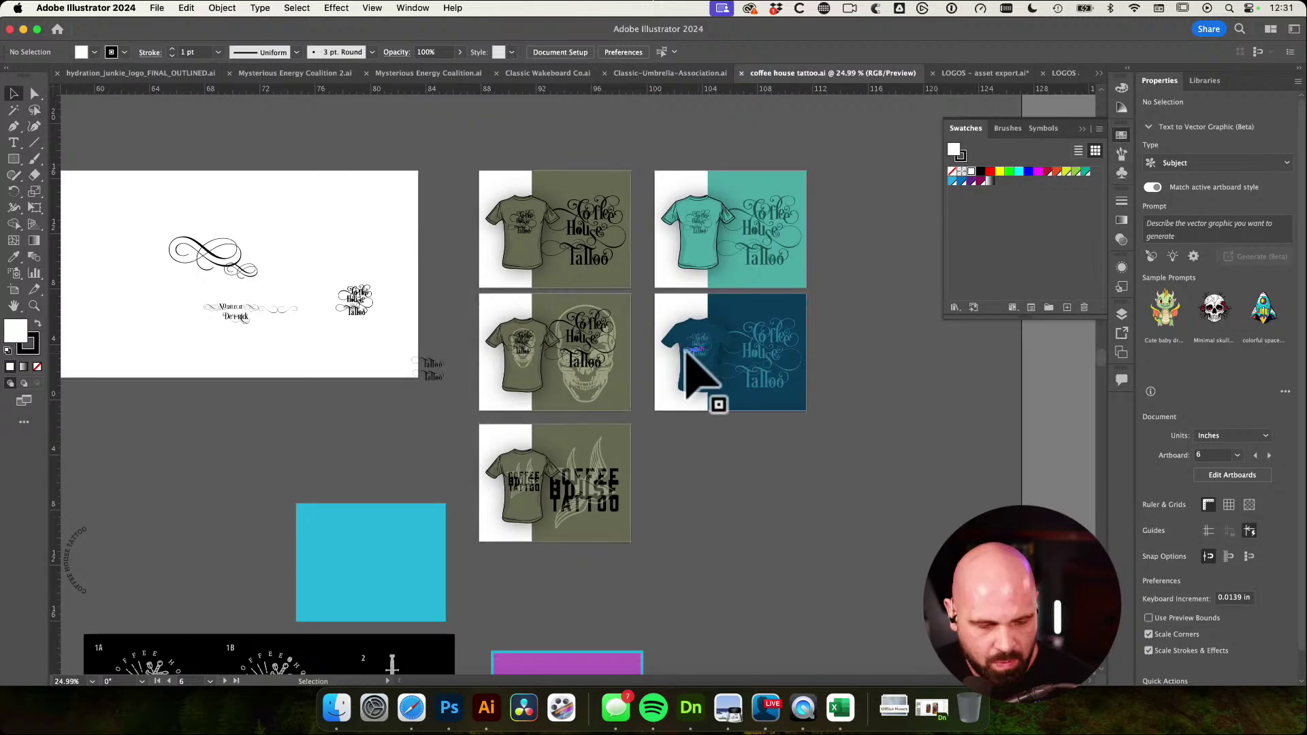
pyautogui.hscroll(-5, 692, 374)
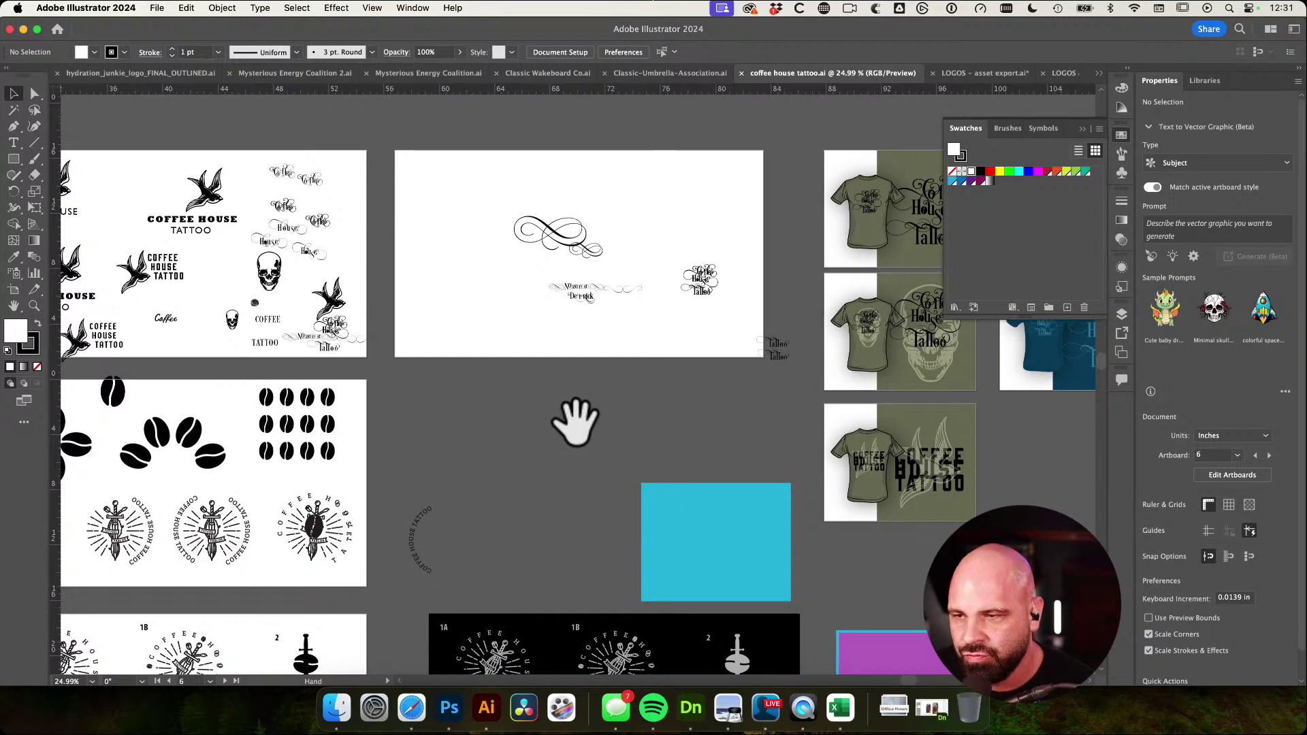
pyautogui.hscroll(-5, 575, 417)
pyautogui.hscroll(-10, 501, 385)
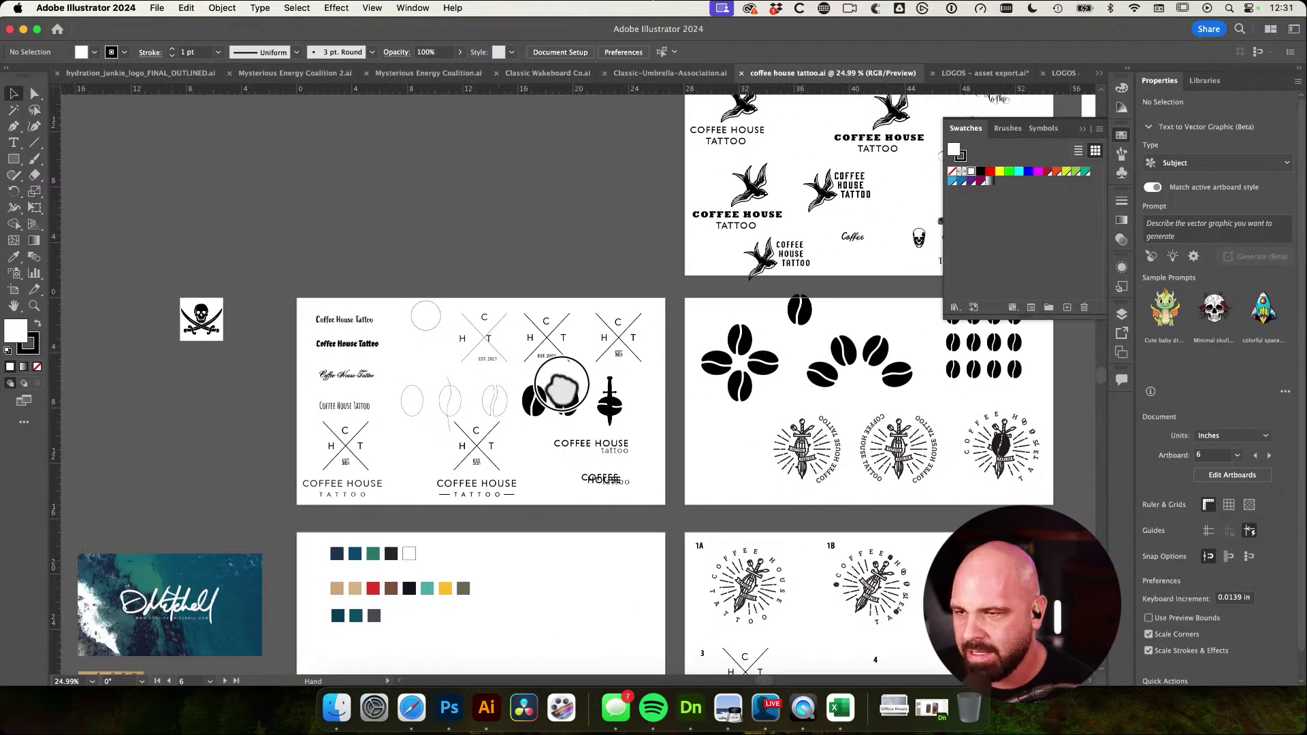
pyautogui.hscroll(-3, 613, 374)
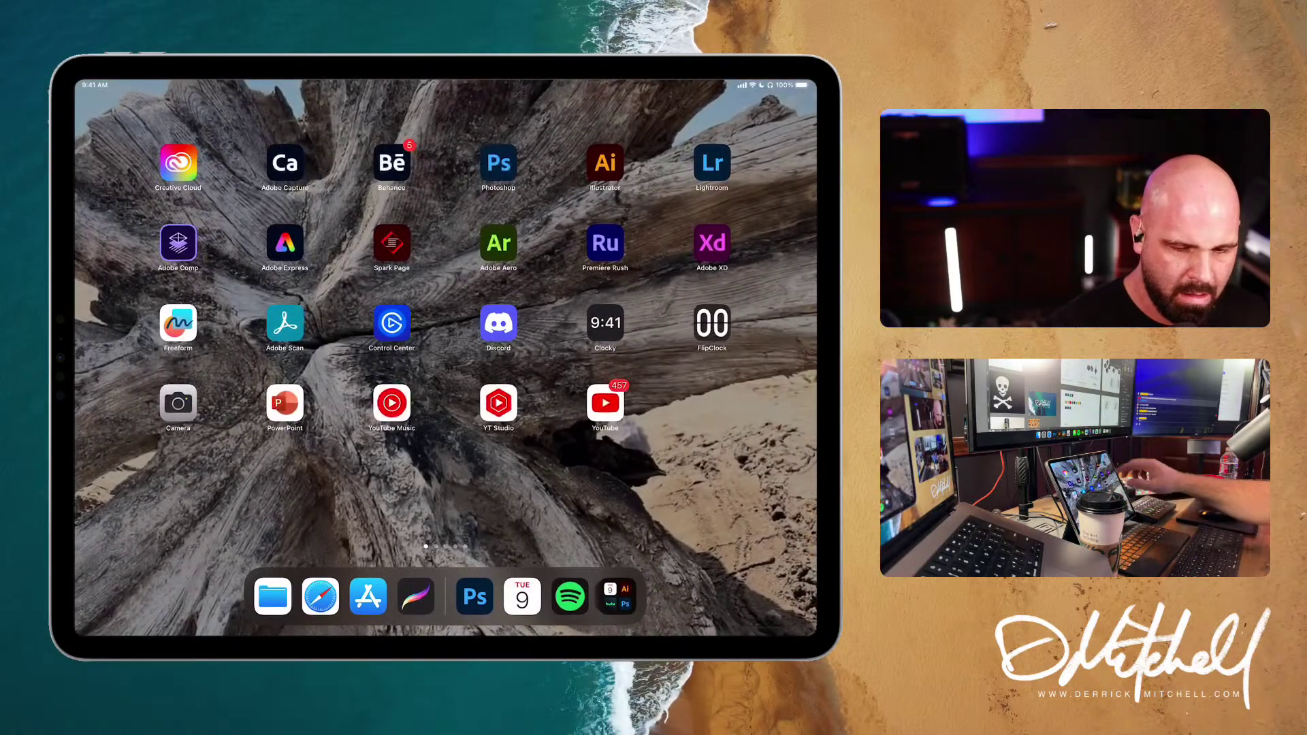
# Switch the iPad's audio output to RØDECaster Pro and return to the home screen
pyautogui.moveTo(783, 83); pyautogui.dragTo(776, 204)
pyautogui.click(774, 146)
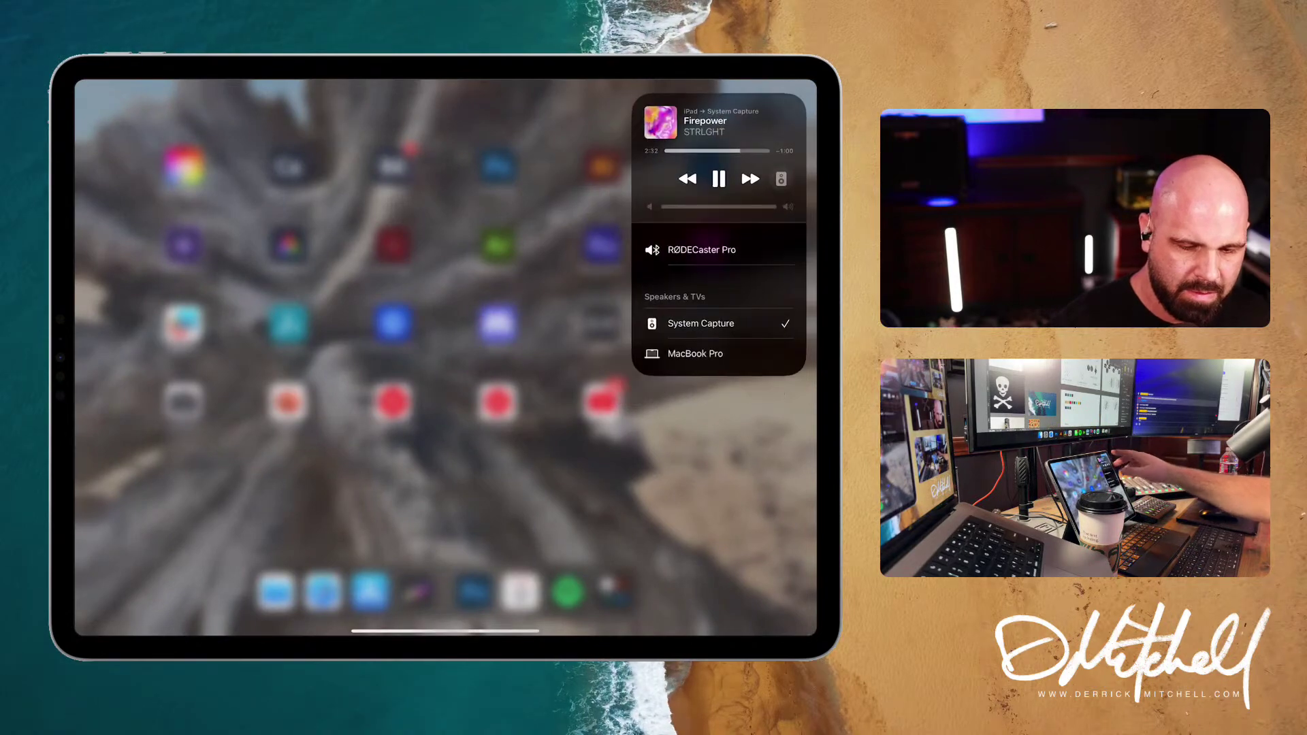
pyautogui.click(704, 249)
pyautogui.click(769, 450)
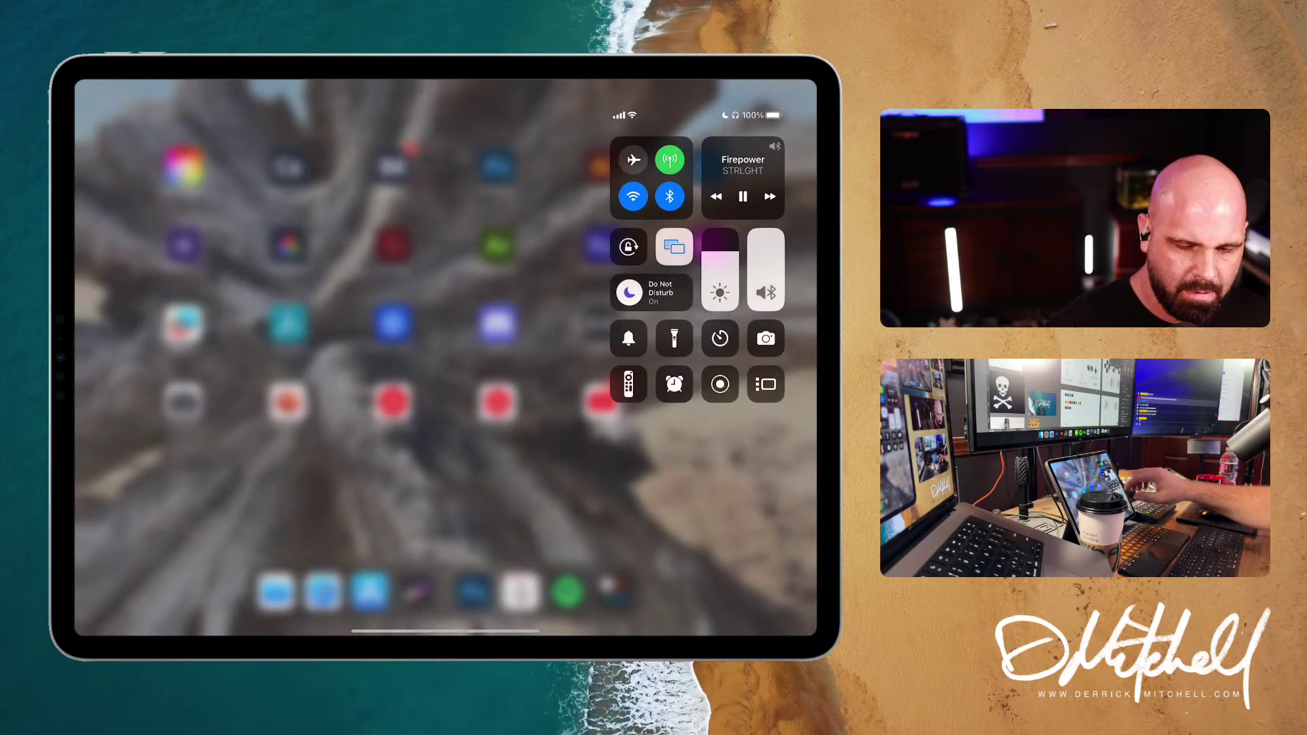
pyautogui.click(708, 490)
# Open Illustrator on the iPad and open the recent Untitled-18 file with the Coffee House Tattoo designs
pyautogui.click(605, 163)
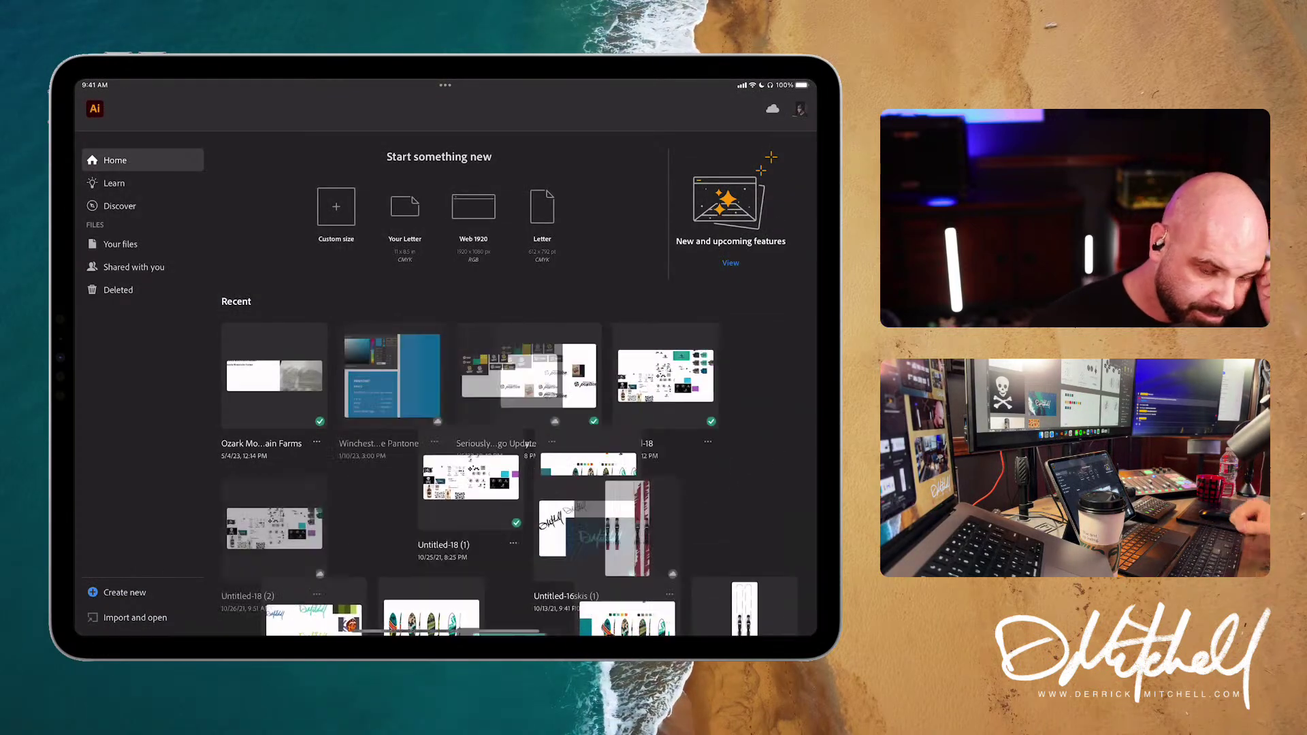
pyautogui.moveTo(774, 417); pyautogui.dragTo(770, 317)
pyautogui.click(750, 285)
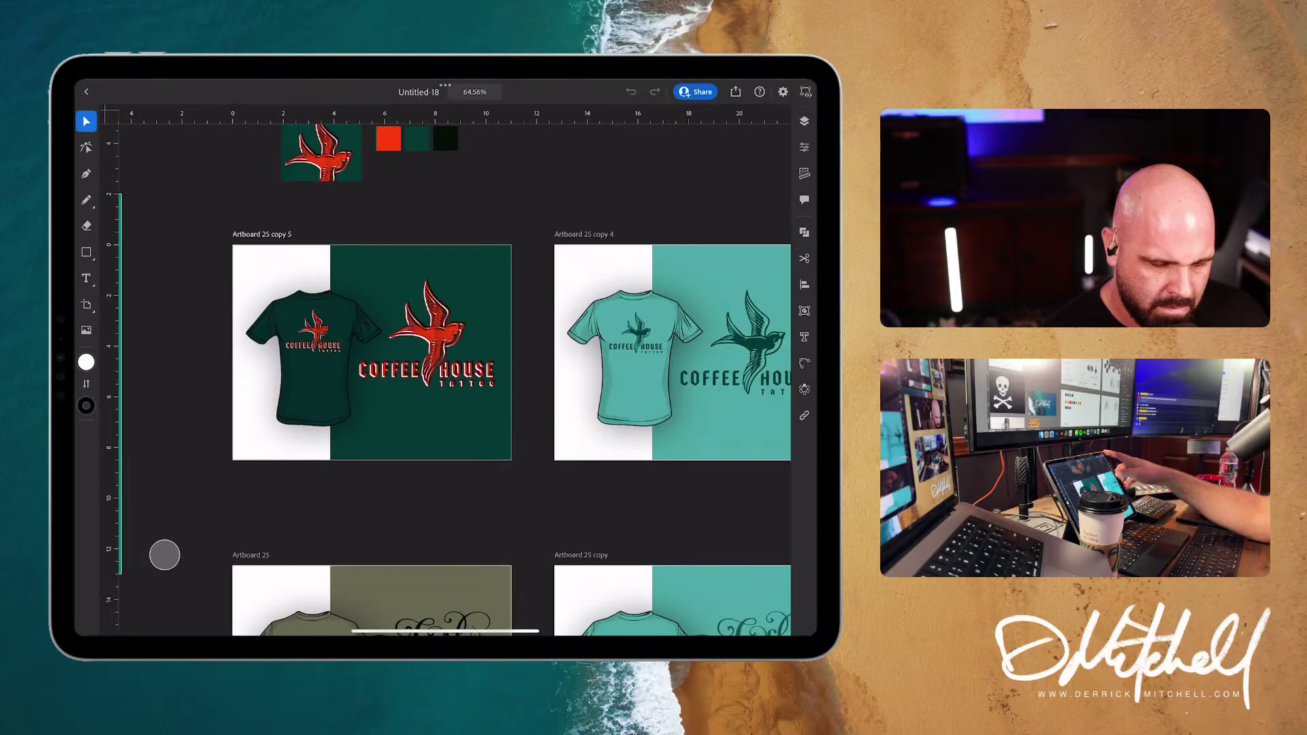
# Examine the Coffee House Tattoo artboards, from the T-shirt mockups back to the first logo sketches and colour palette
pyautogui.scroll(-5, 581, 388)
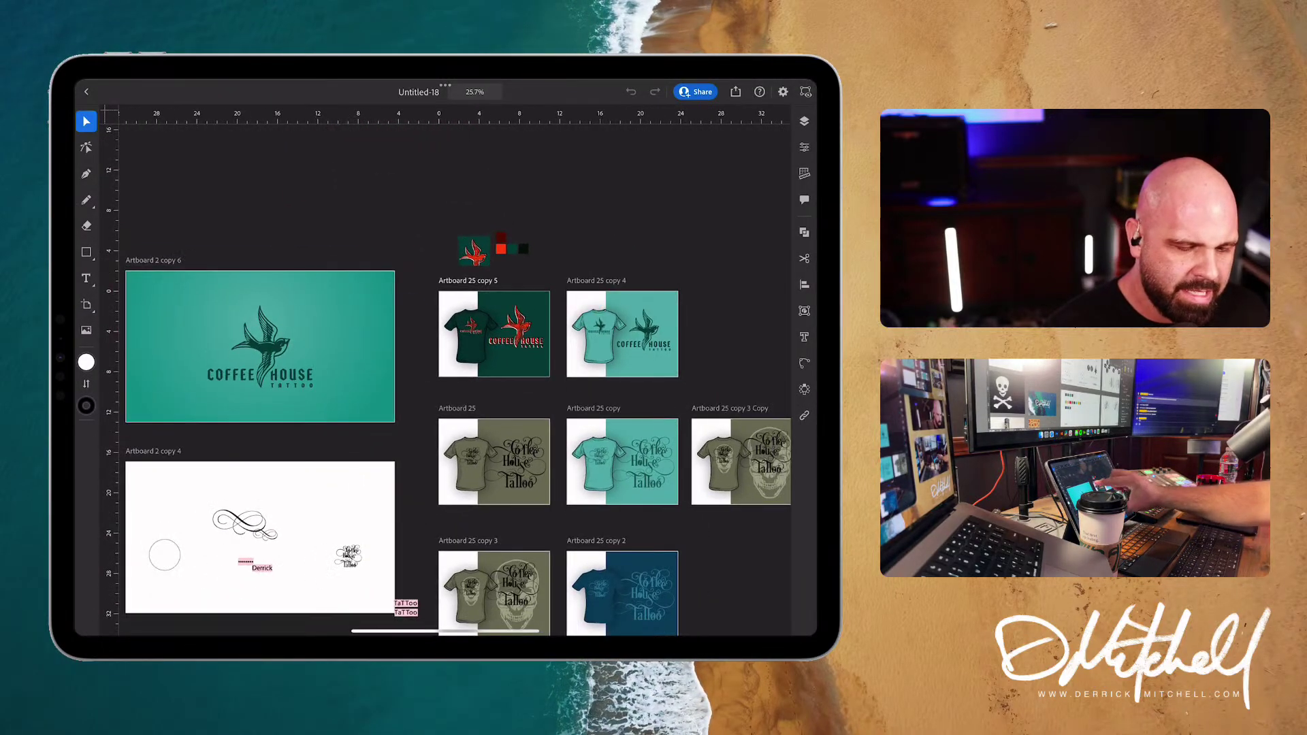
pyautogui.scroll(-2, 463, 390)
pyautogui.scroll(-1, 463, 390)
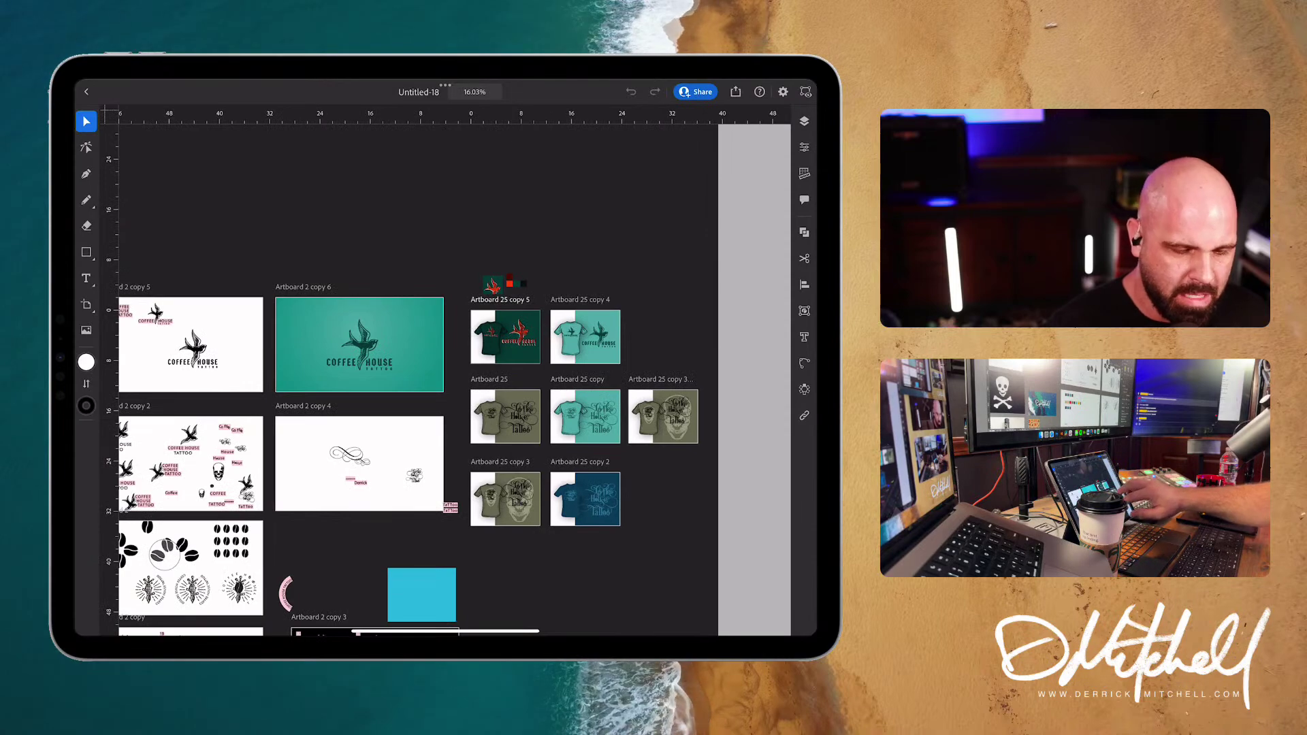
pyautogui.hscroll(-5, 303, 440)
pyautogui.scroll(-3, 303, 439)
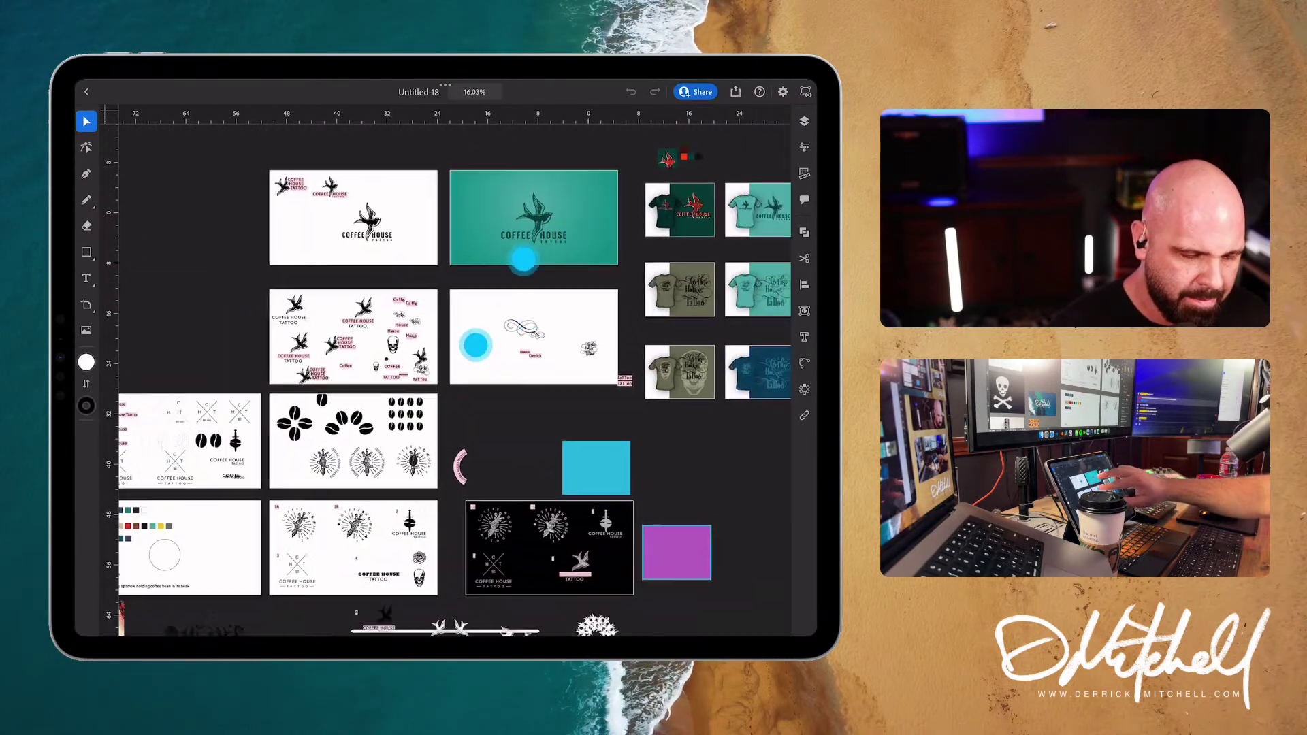
pyautogui.hscroll(-5, 585, 252)
pyautogui.scroll(-4, 585, 251)
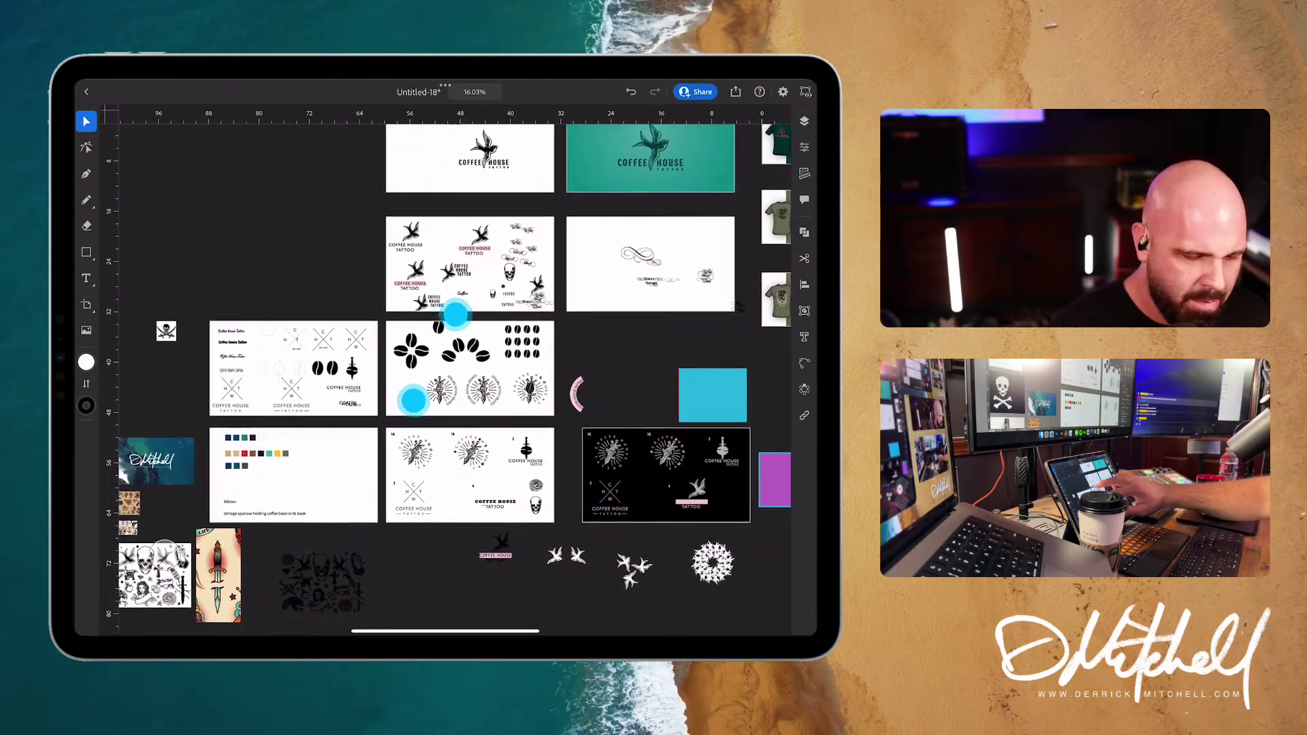
pyautogui.scroll(5, 585, 250)
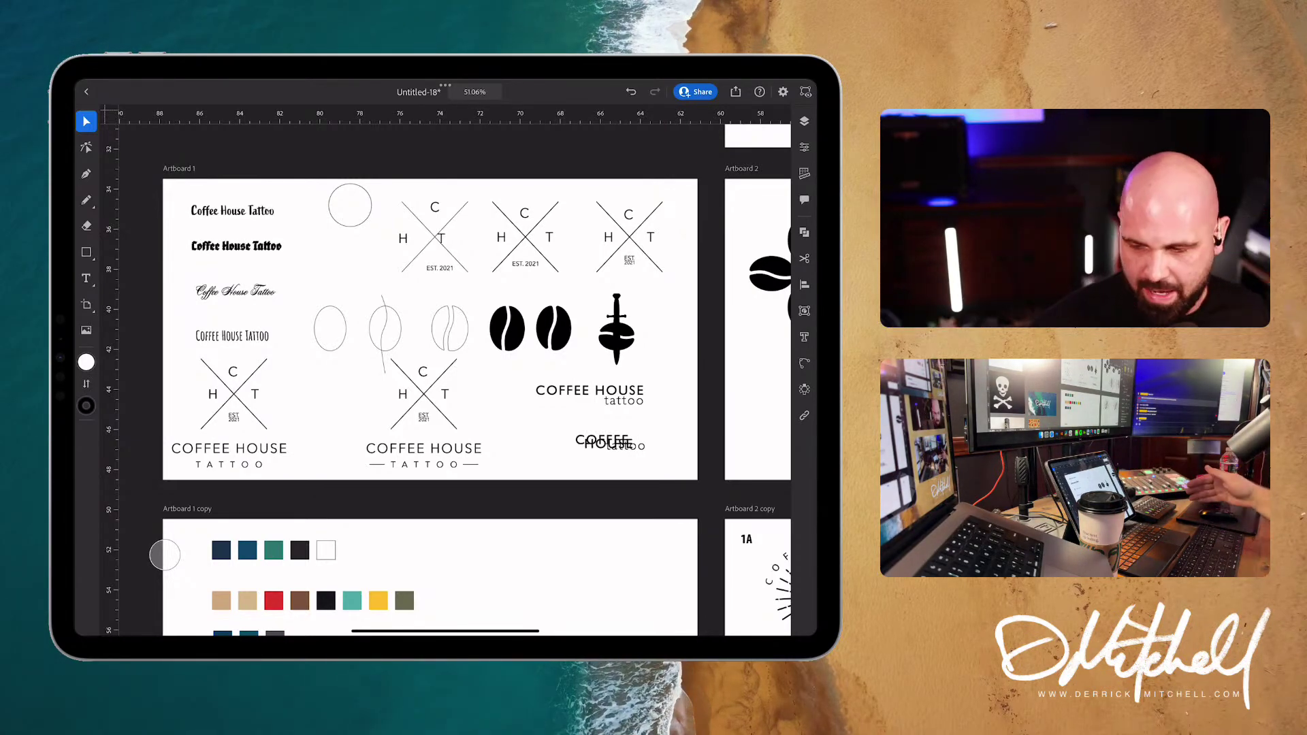
pyautogui.scroll(-5, 411, 404)
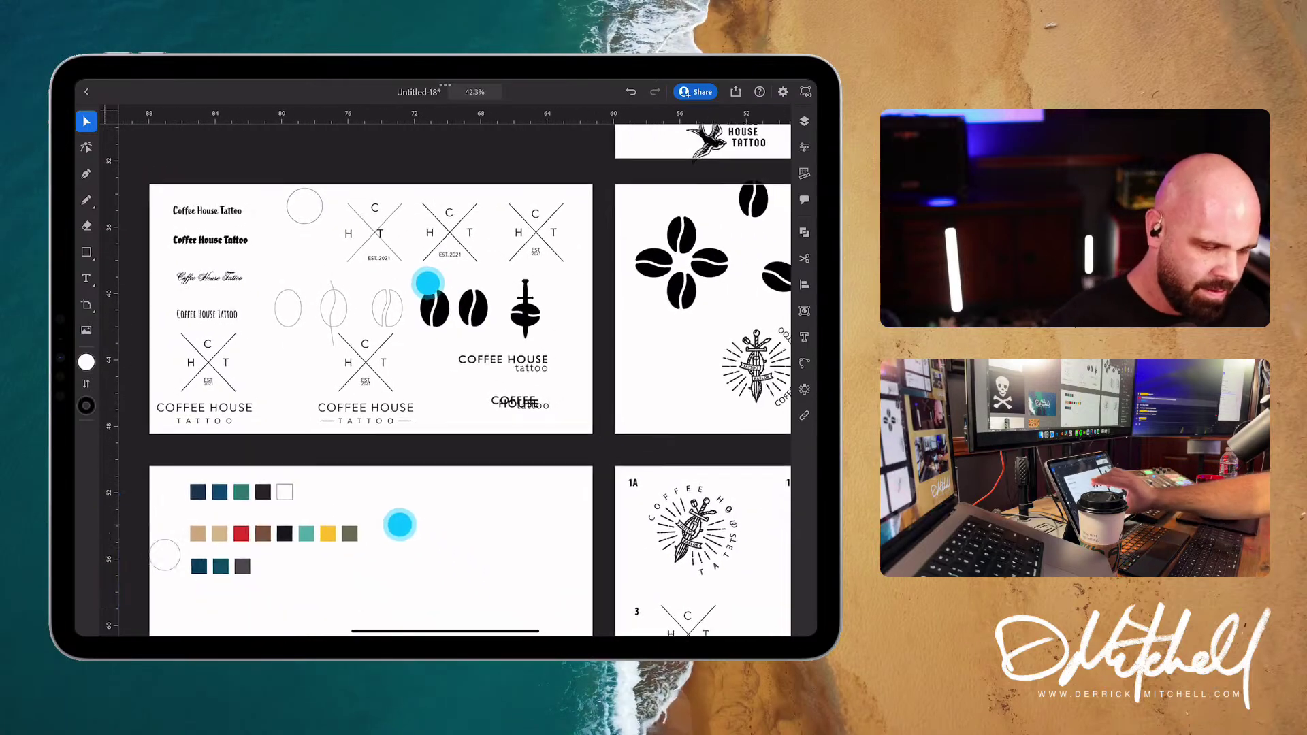
# Examine the tattoo reference images, the coffee bean and dagger badge sketches, and the numbered logo options on Artboard 2 copy
pyautogui.scroll(-1, 448, 368)
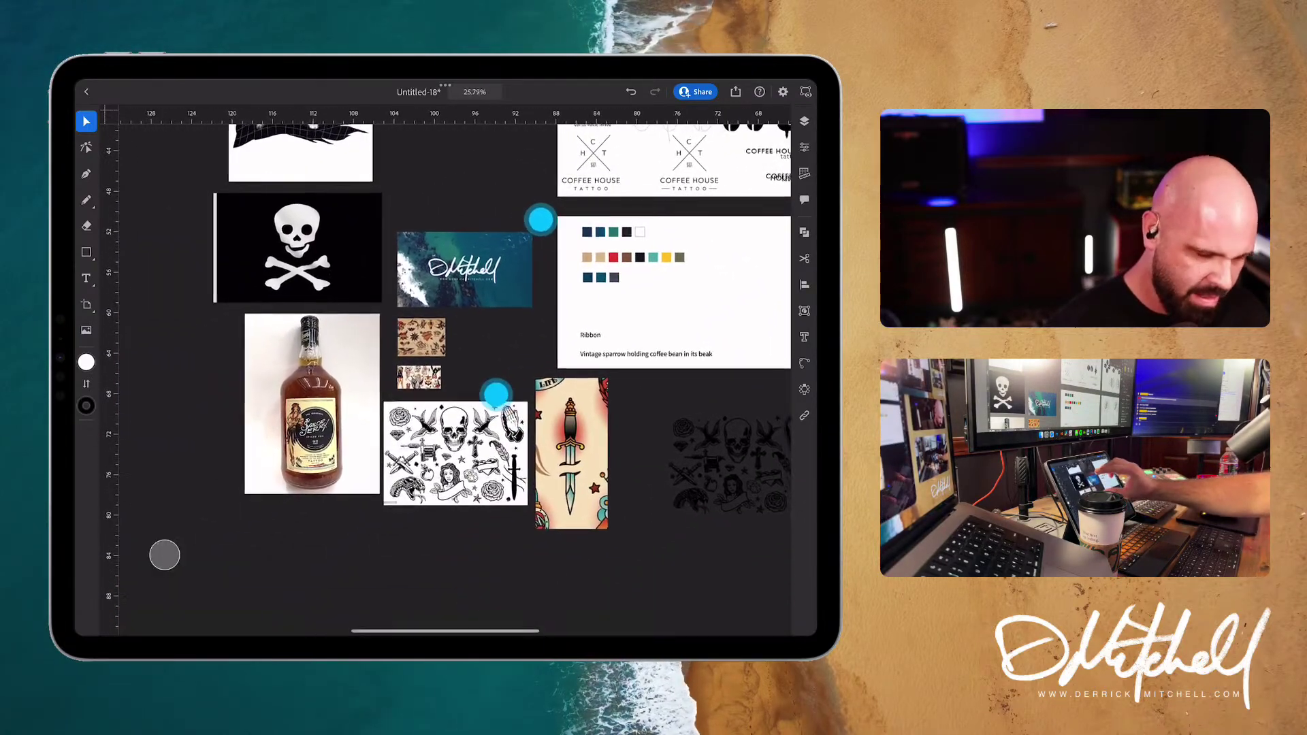
pyautogui.hscroll(4, 590, 270)
pyautogui.scroll(5, 608, 297)
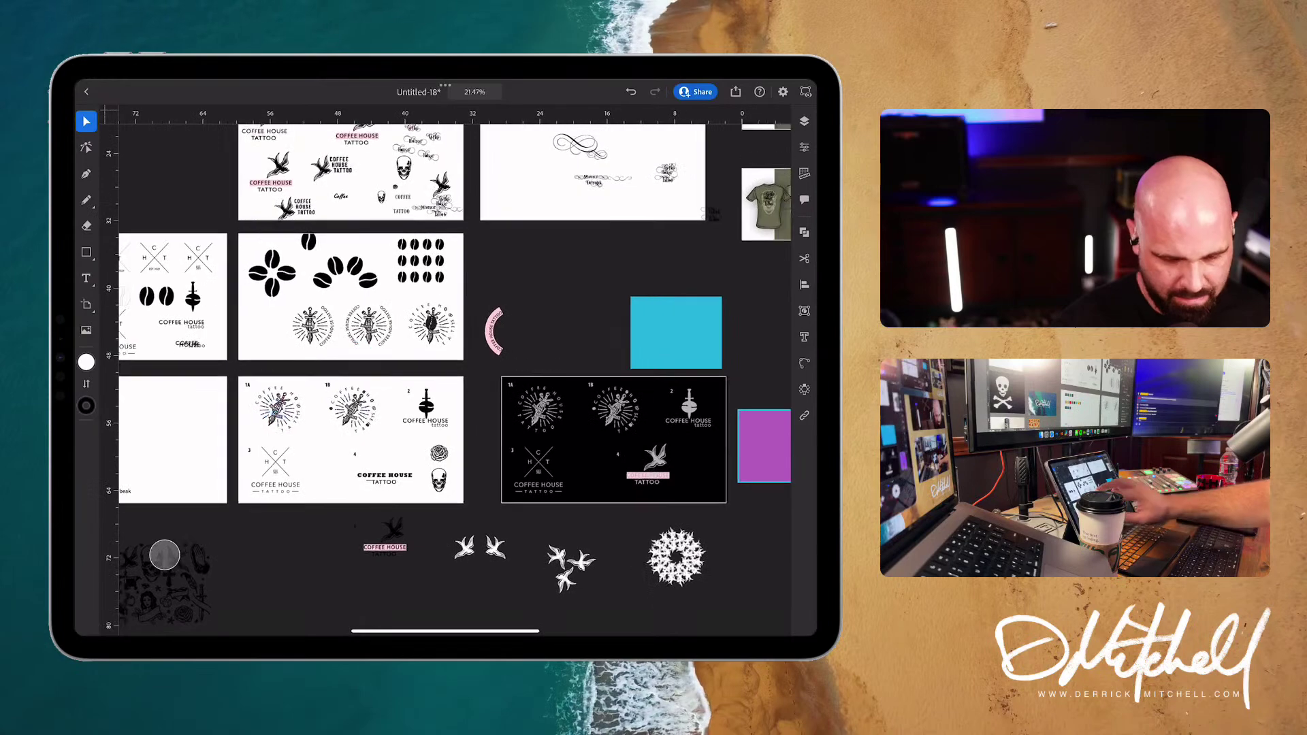
pyautogui.scroll(-3, 519, 257)
pyautogui.hscroll(-2, 519, 257)
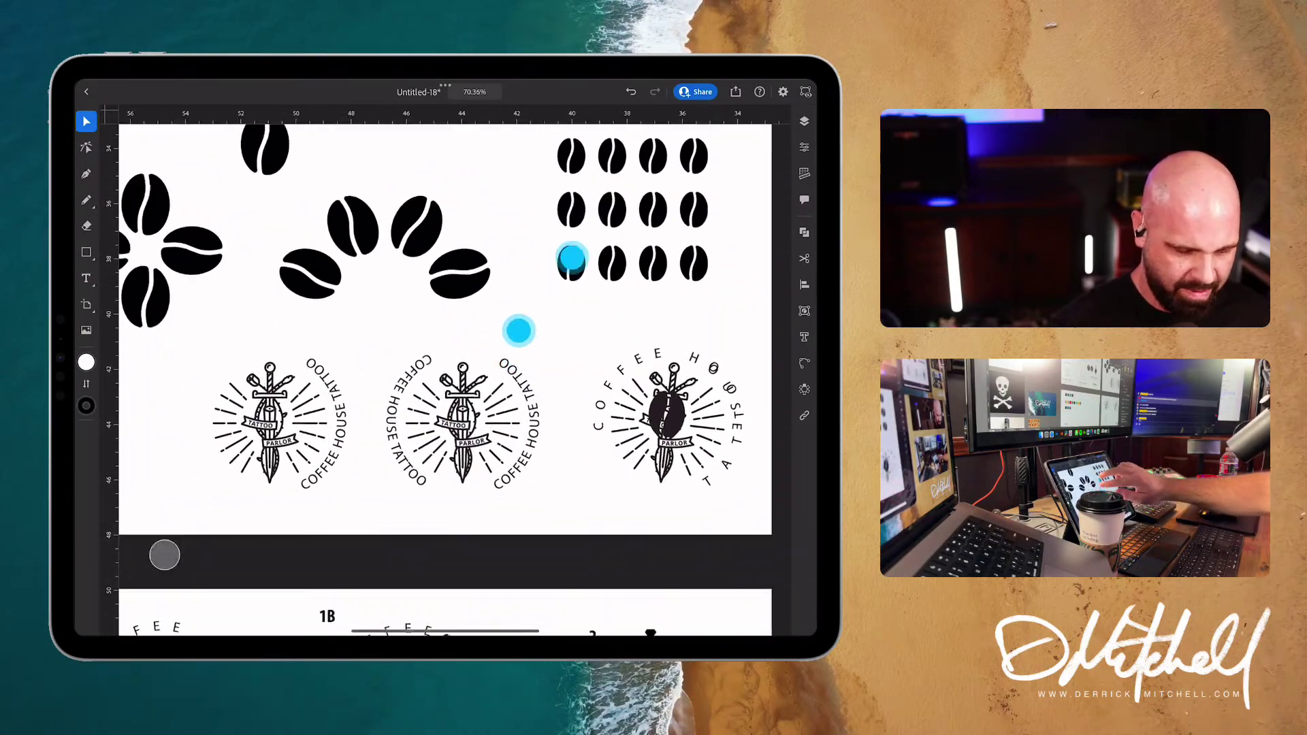
pyautogui.scroll(-2, 476, 279)
pyautogui.hscroll(-2, 475, 278)
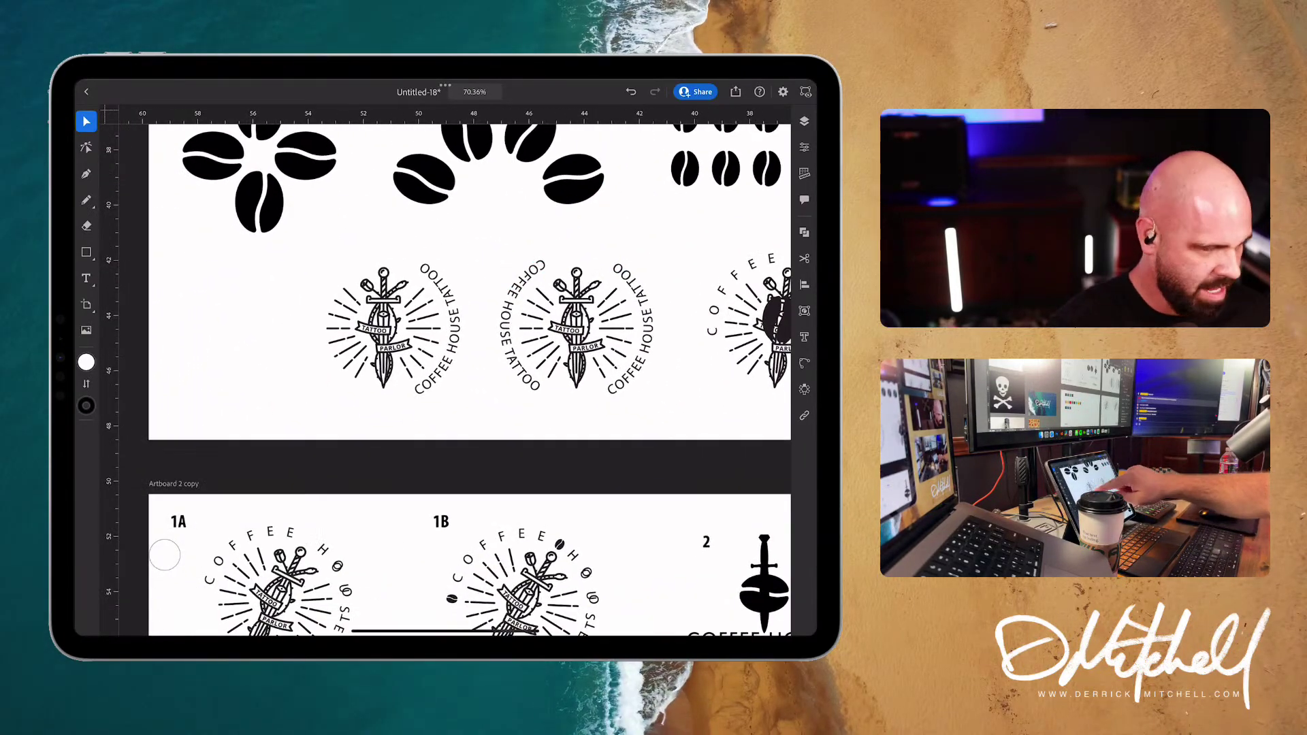
pyautogui.scroll(-6, 491, 300)
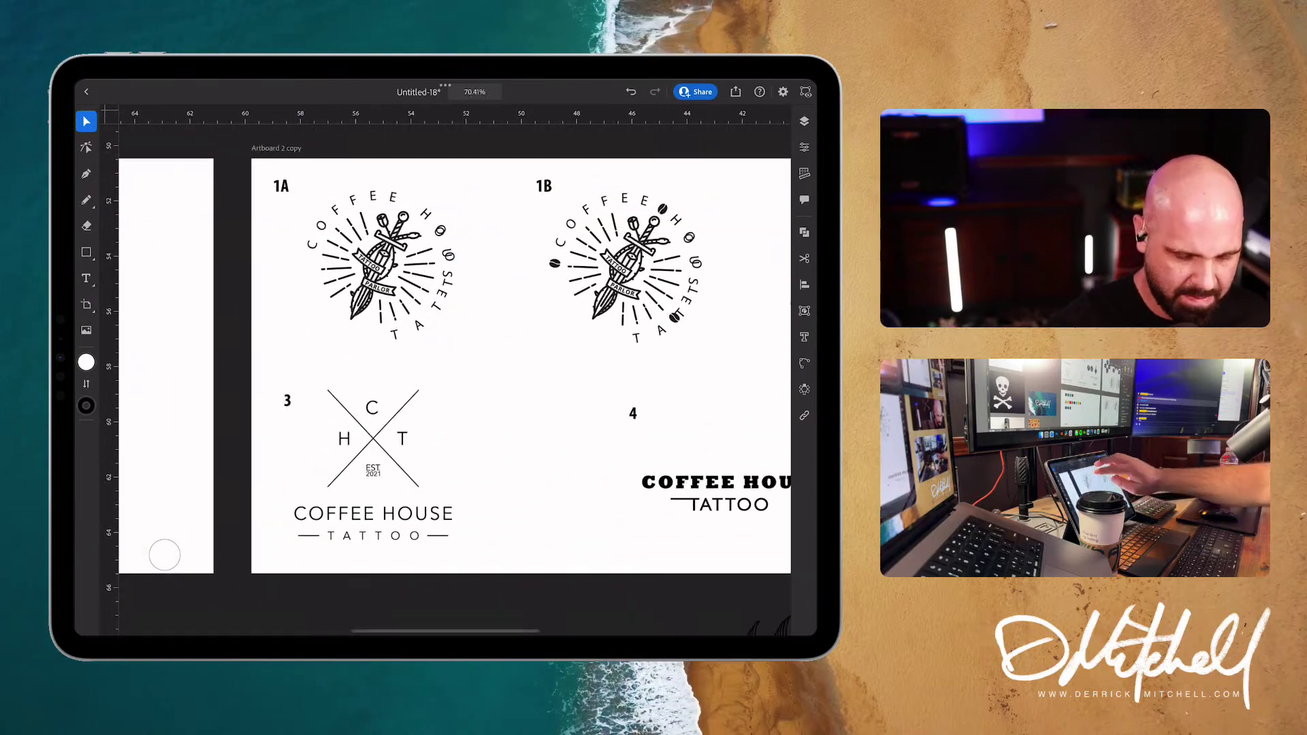
# Examine the artboards with the swallow logo variations, skull drawings, ornate script lettering and flourish studies
pyautogui.scroll(5, 518, 266)
pyautogui.scroll(10, 518, 266)
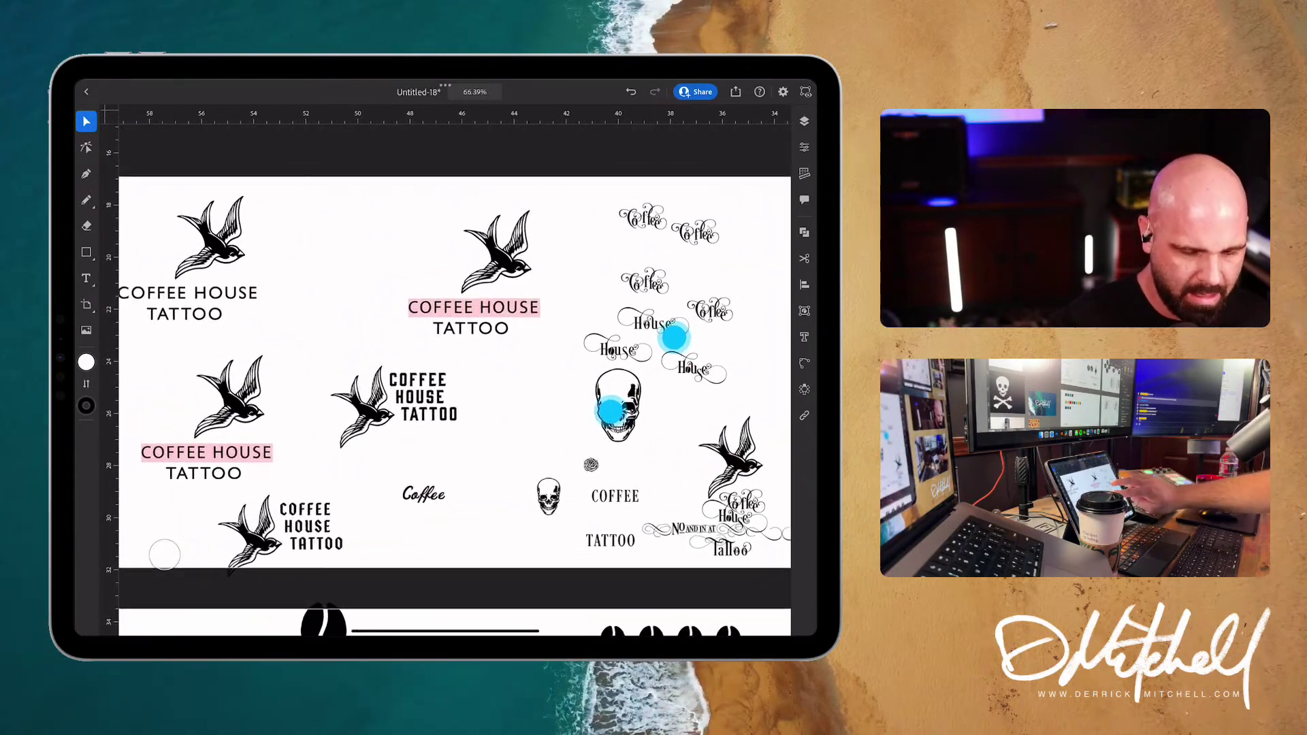
pyautogui.scroll(-5, 667, 371)
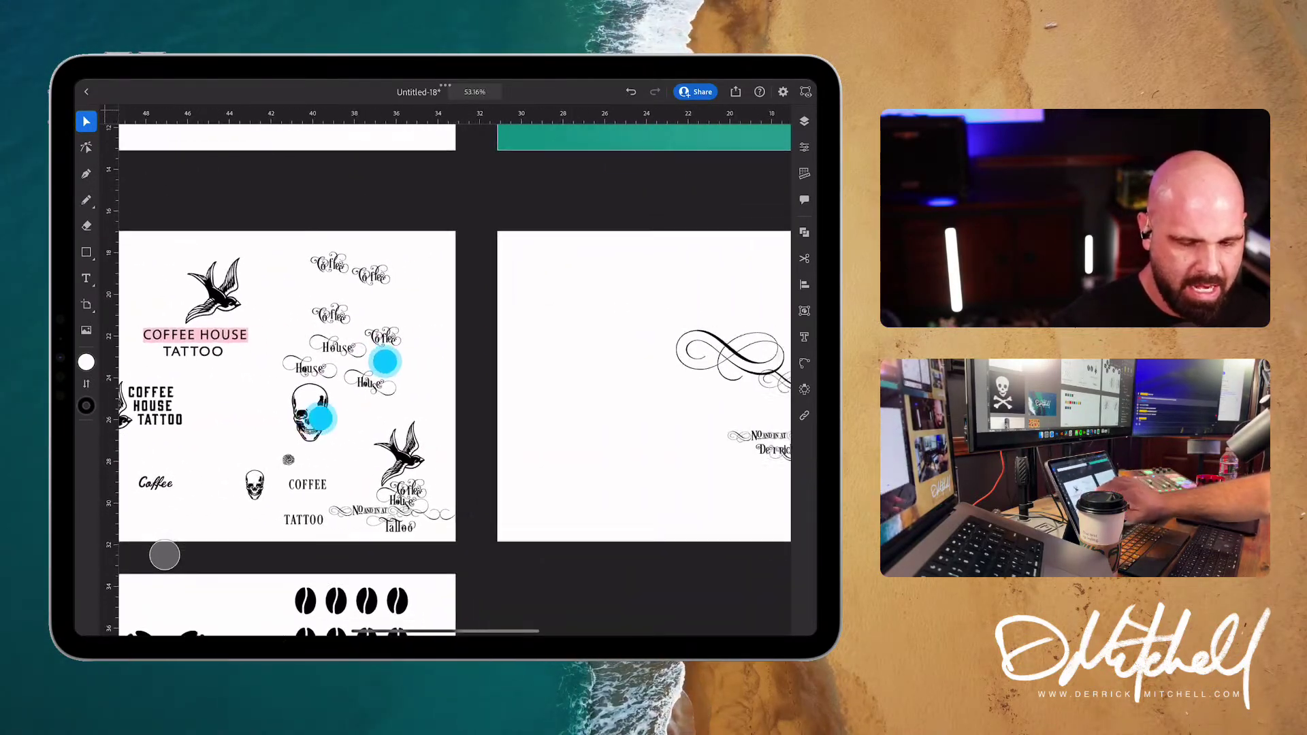
pyautogui.scroll(-3, 519, 391)
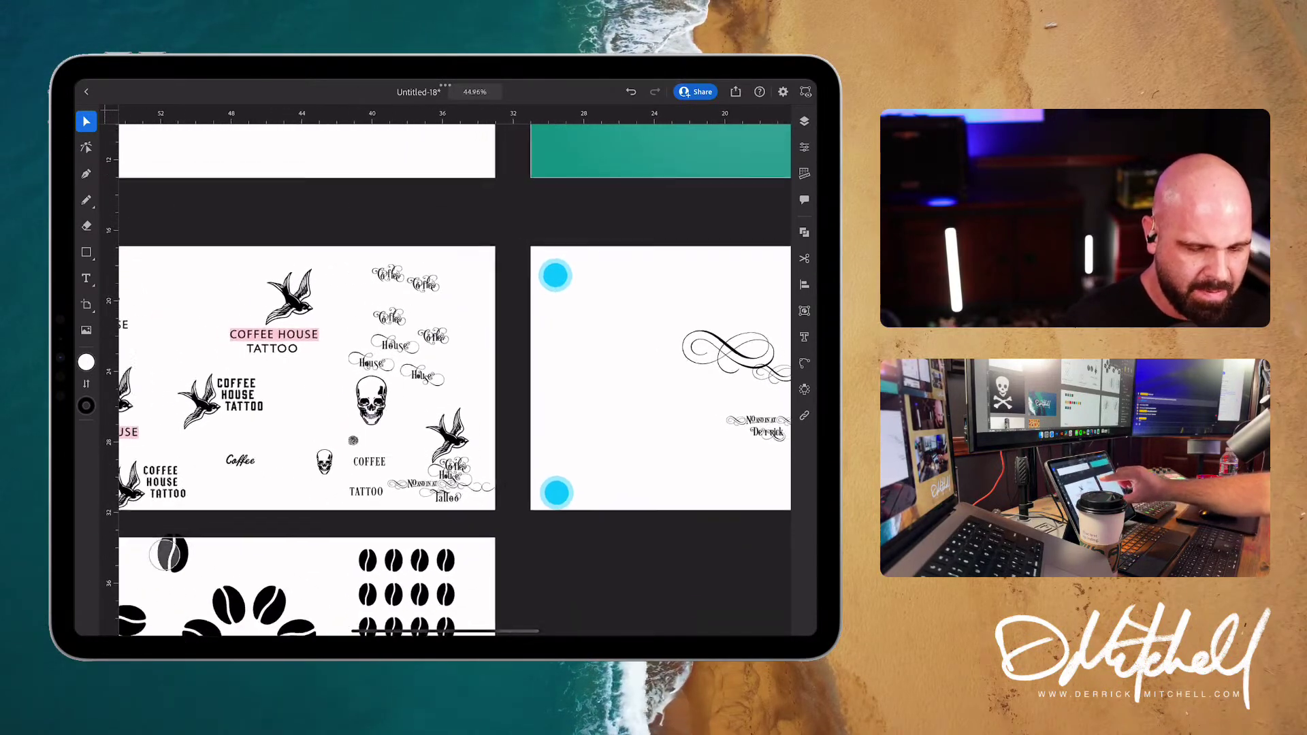
pyautogui.scroll(-3, 577, 389)
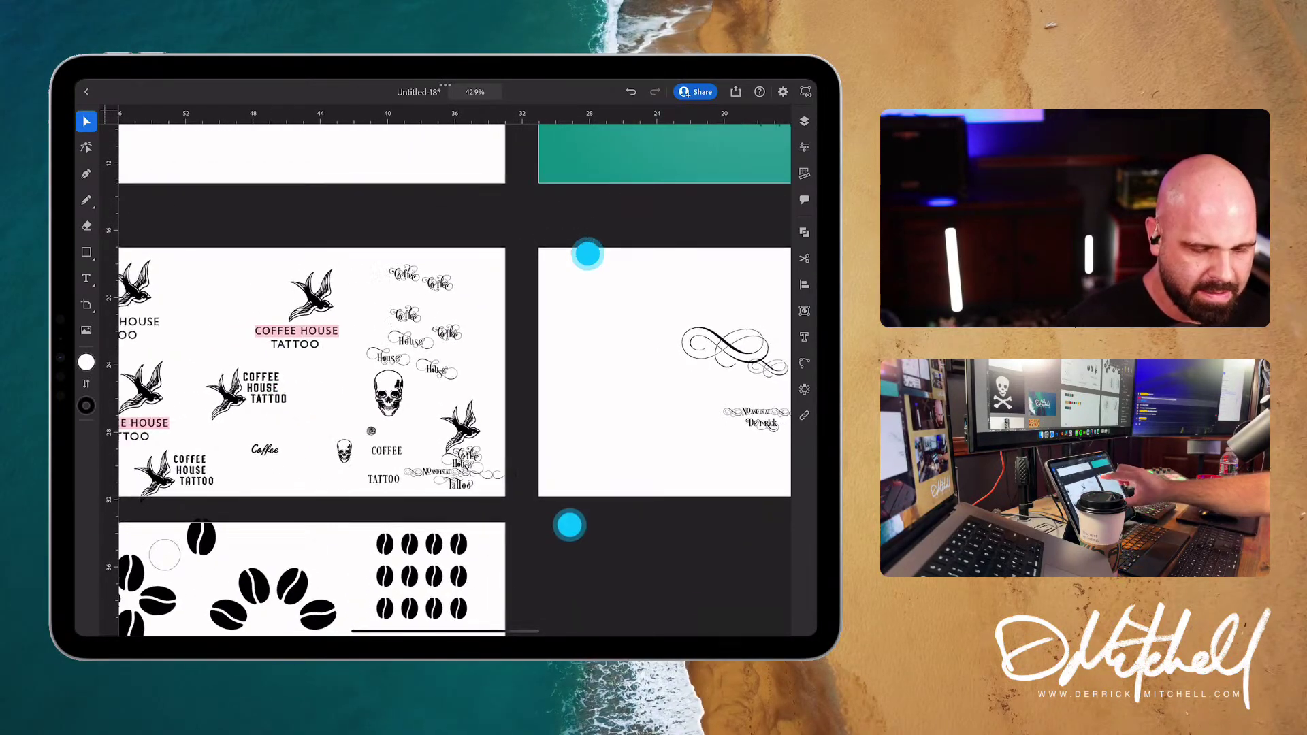
pyautogui.scroll(3, 533, 391)
pyautogui.hscroll(3, 533, 390)
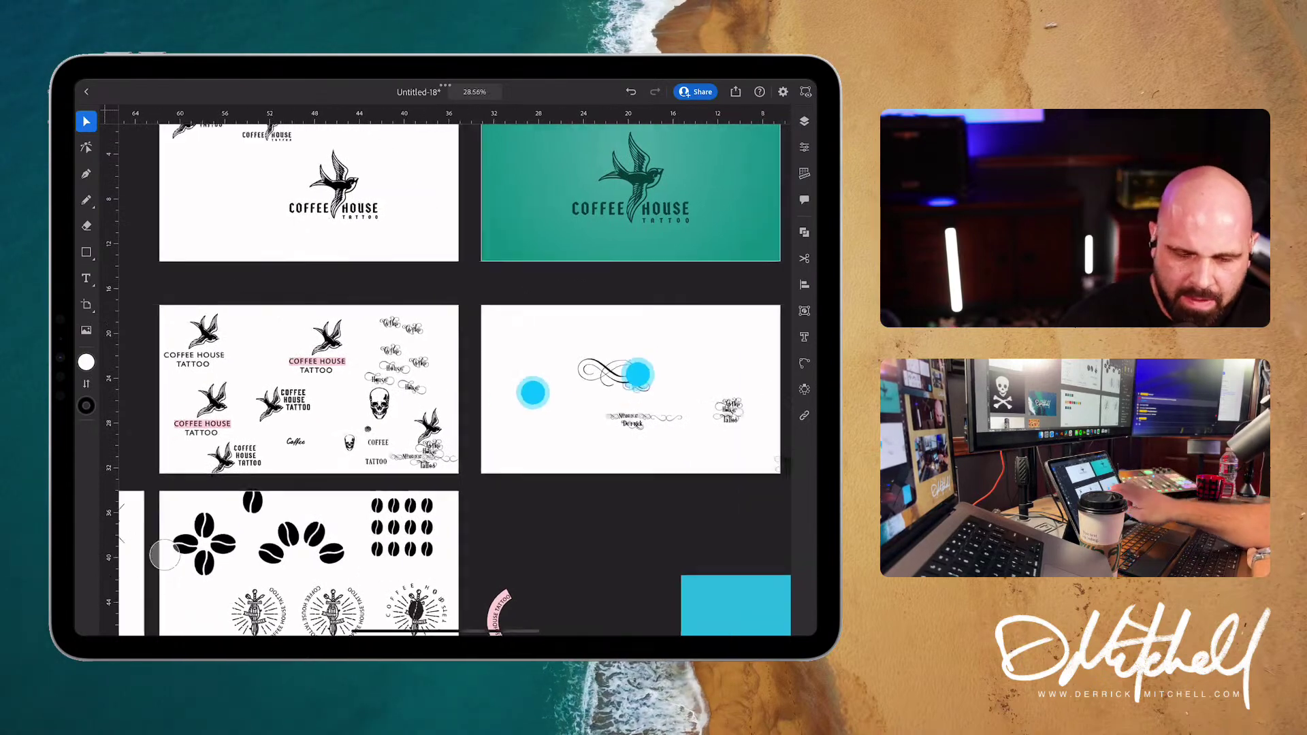
# Compare the refined Coffee House Tattoo swallow logo on the white artboard with its version on the green gradient artboard
pyautogui.scroll(5, 397, 354)
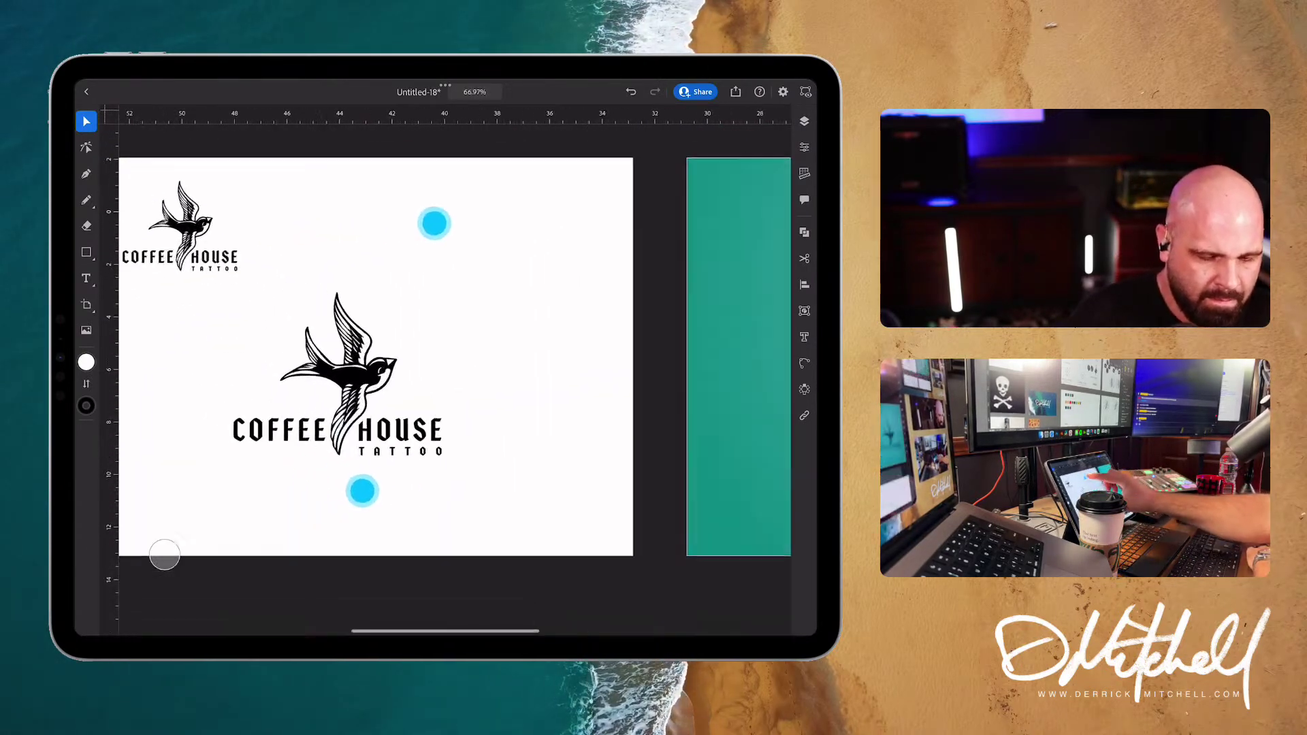
pyautogui.scroll(-3, 229, 402)
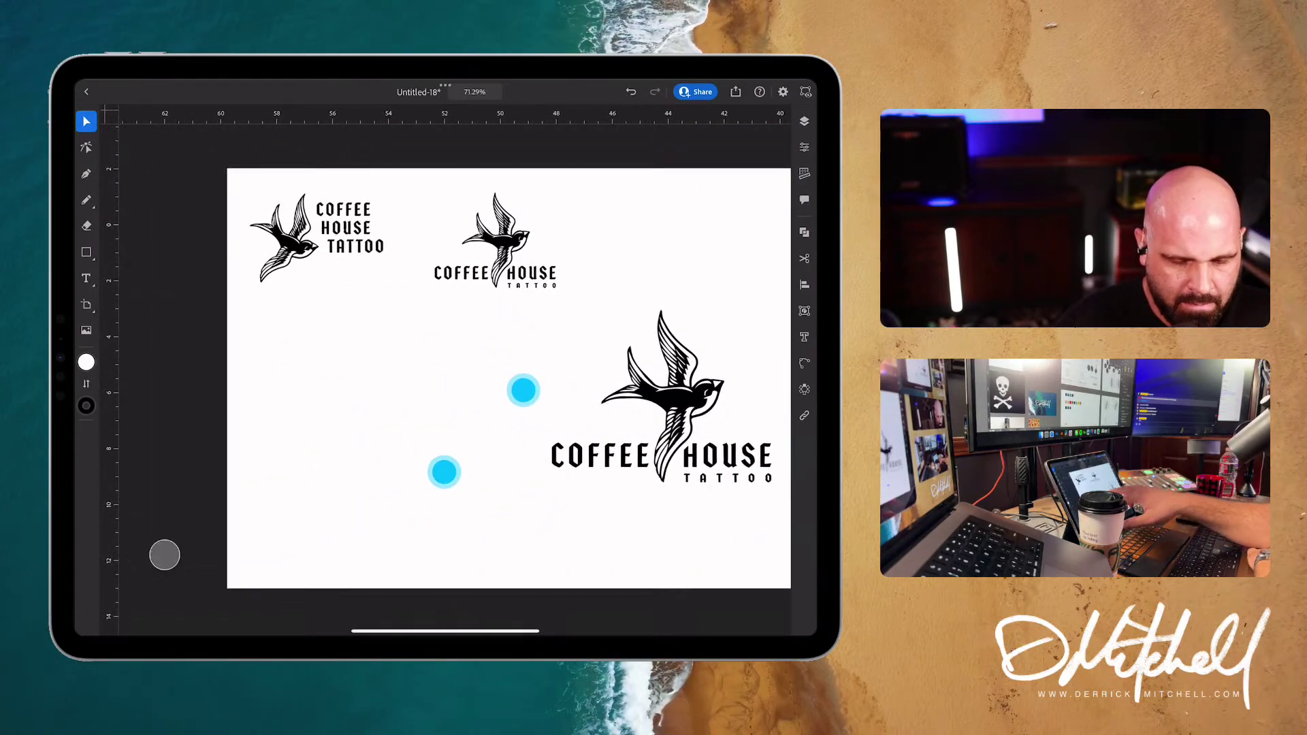
pyautogui.hscroll(2, 483, 429)
pyautogui.scroll(1, 483, 429)
pyautogui.hscroll(5, 344, 415)
pyautogui.scroll(3, 245, 351)
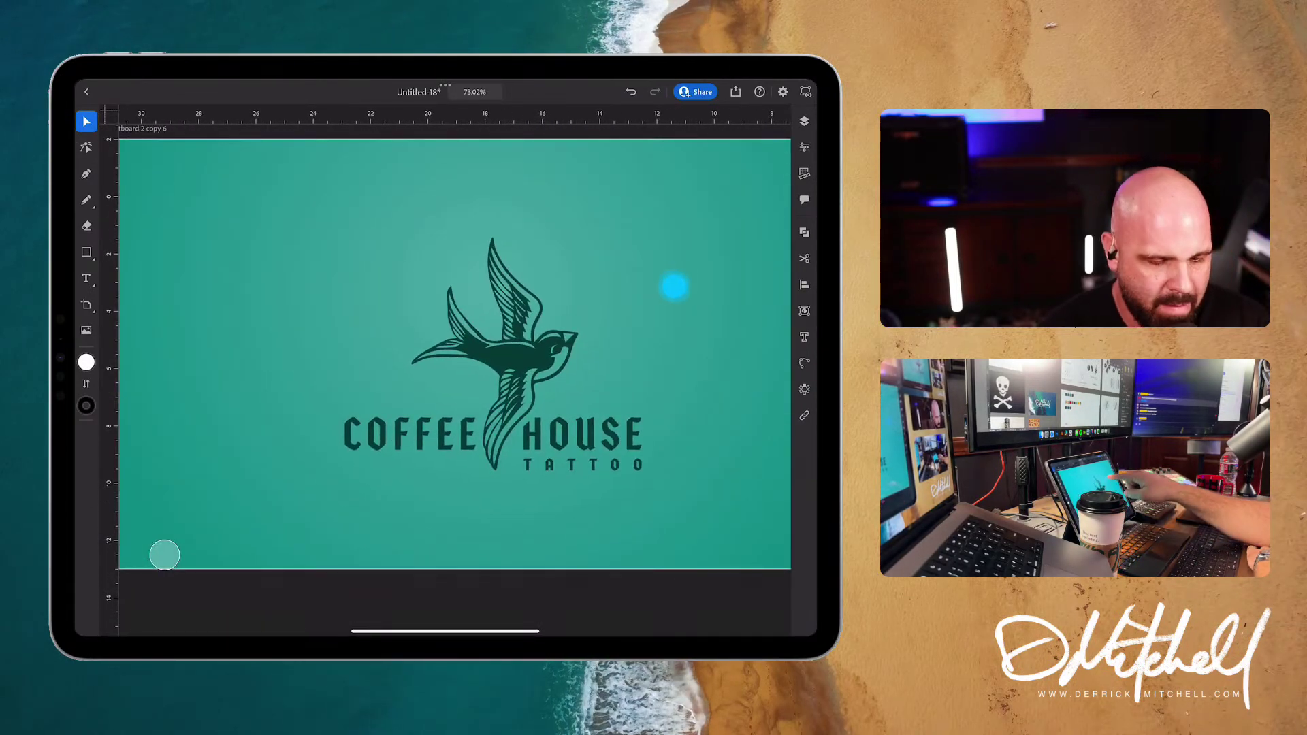
pyautogui.scroll(-2, 568, 371)
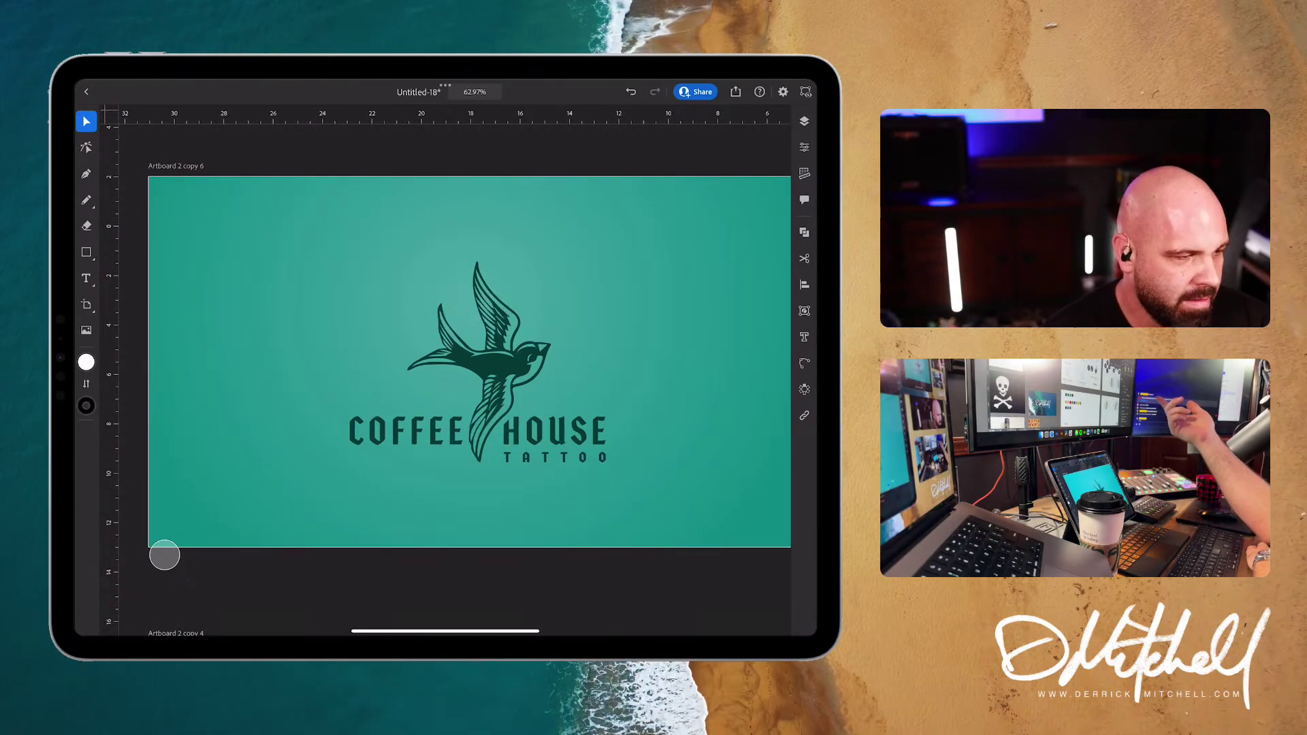
# Inspect the dark green T-shirt mockup and the halftone and shadow details of its red swallow logo
pyautogui.scroll(-3, 435, 371)
pyautogui.hscroll(5, 578, 265)
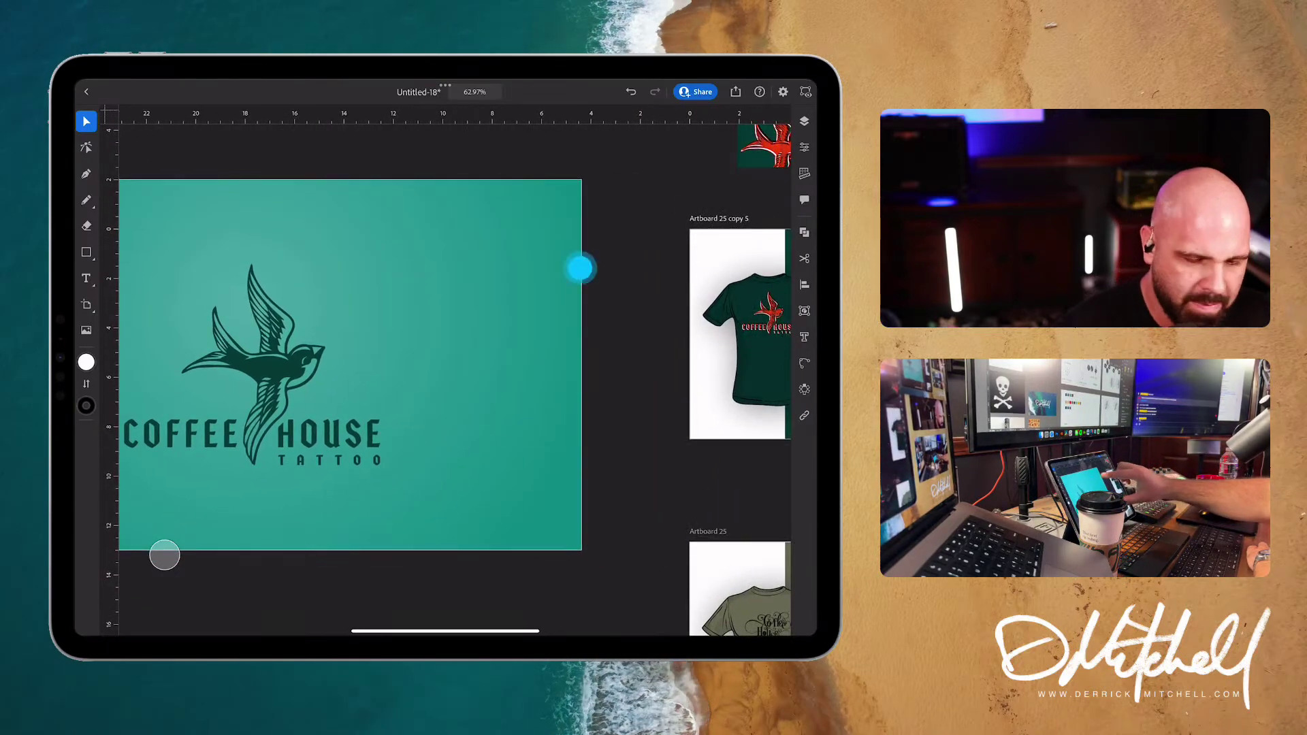
pyautogui.scroll(5, 543, 347)
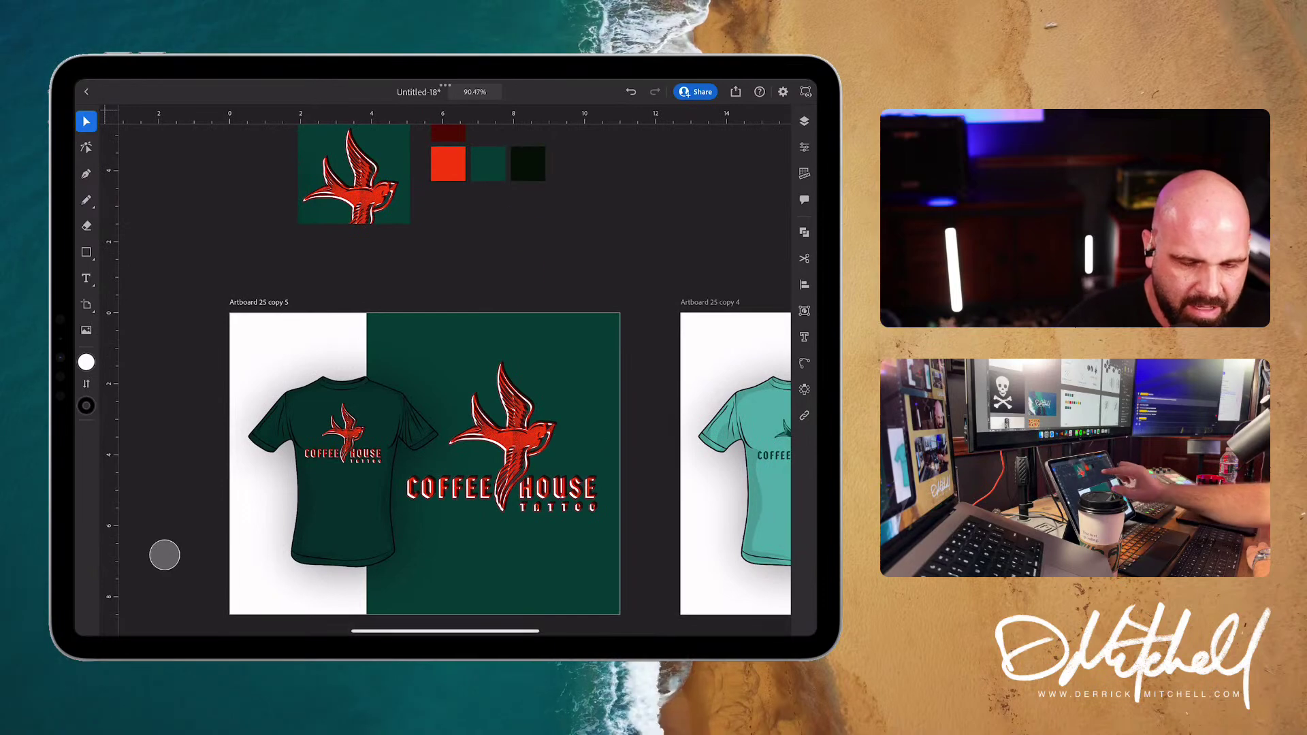
pyautogui.scroll(5, 572, 493)
pyautogui.scroll(-3, 585, 272)
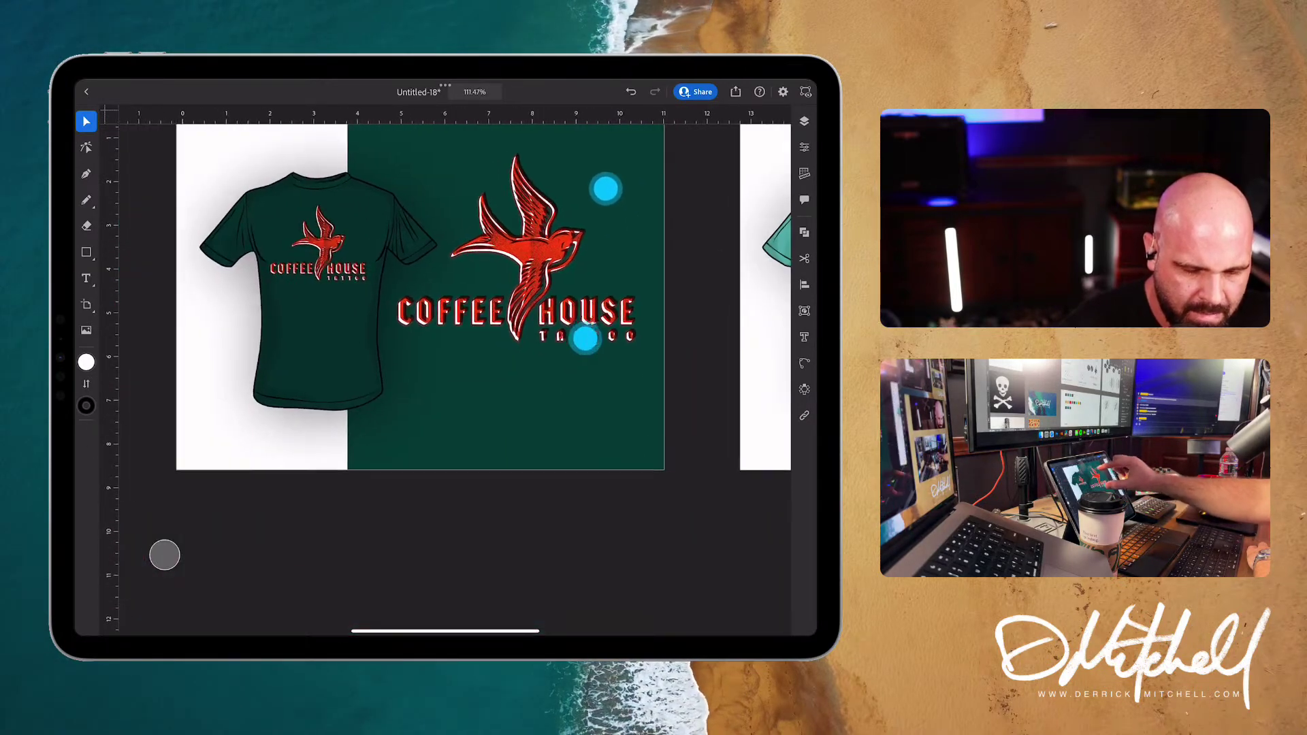
pyautogui.scroll(5, 529, 316)
pyautogui.scroll(2, 519, 355)
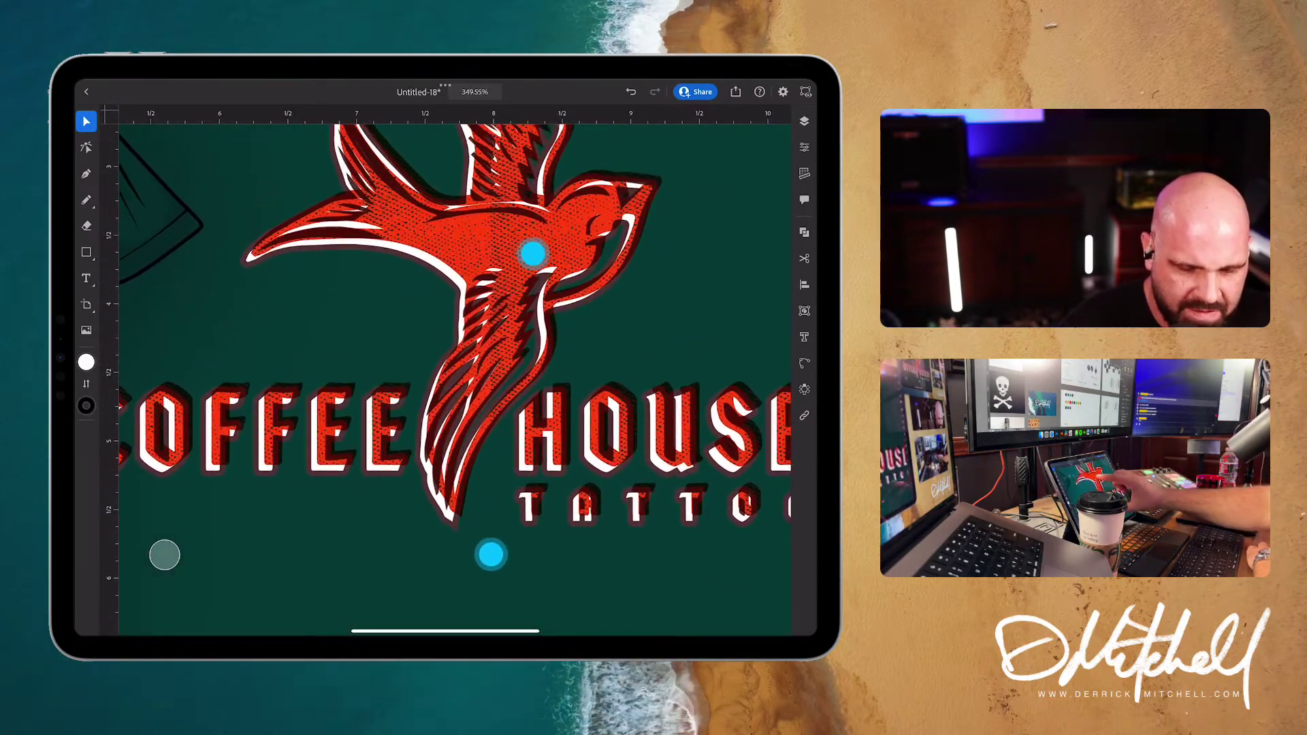
pyautogui.scroll(-4, 672, 336)
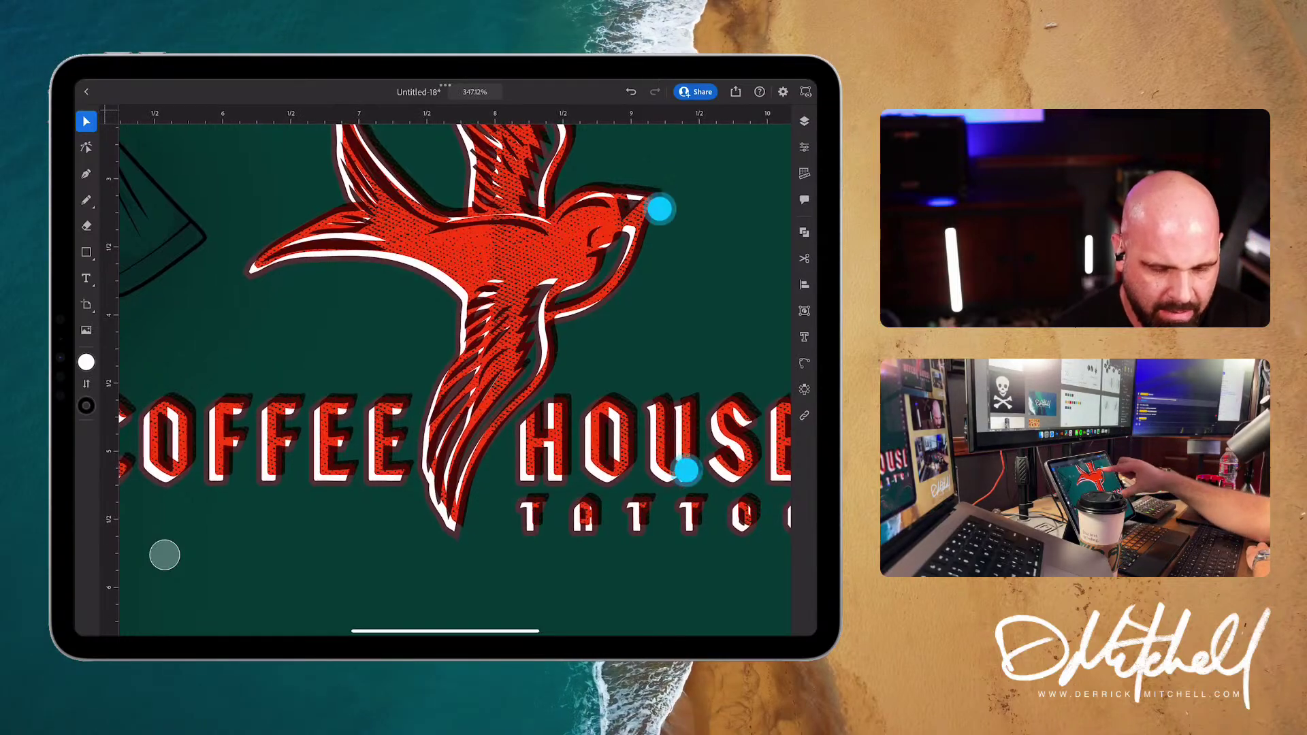
pyautogui.scroll(-5, 606, 357)
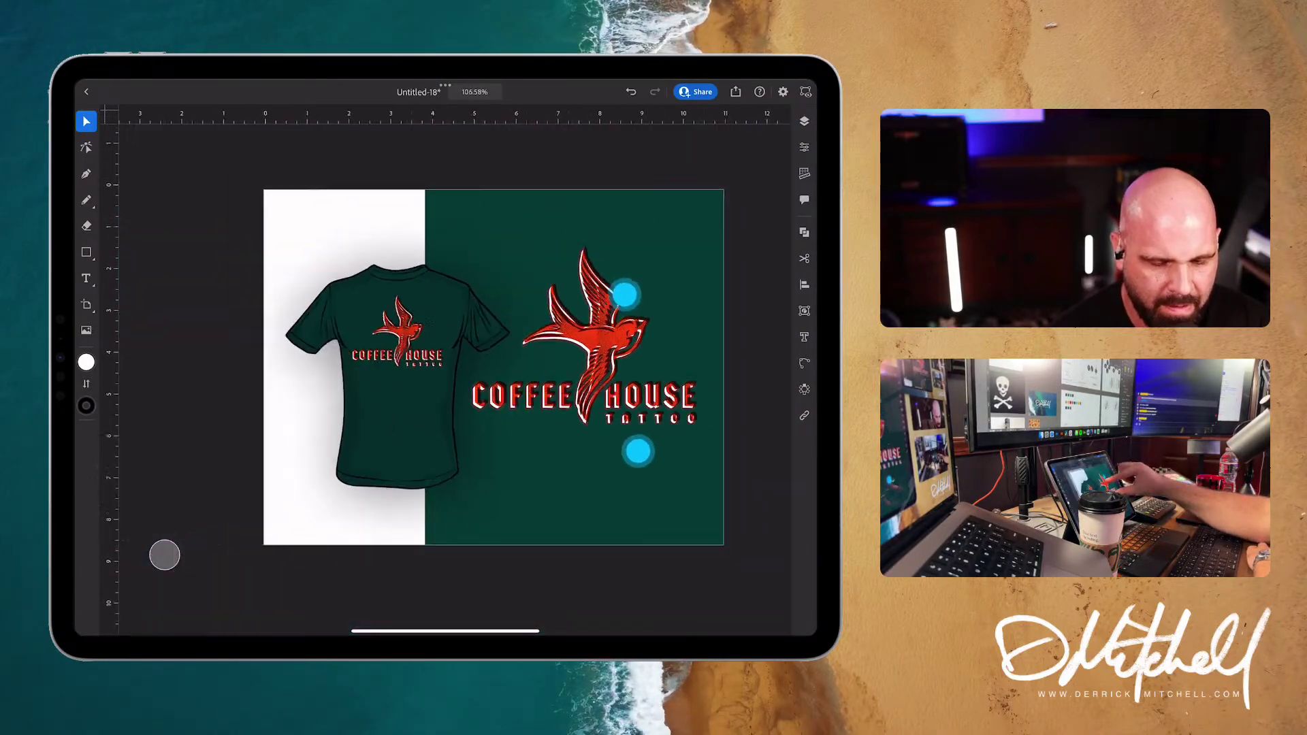
pyautogui.scroll(-3, 607, 358)
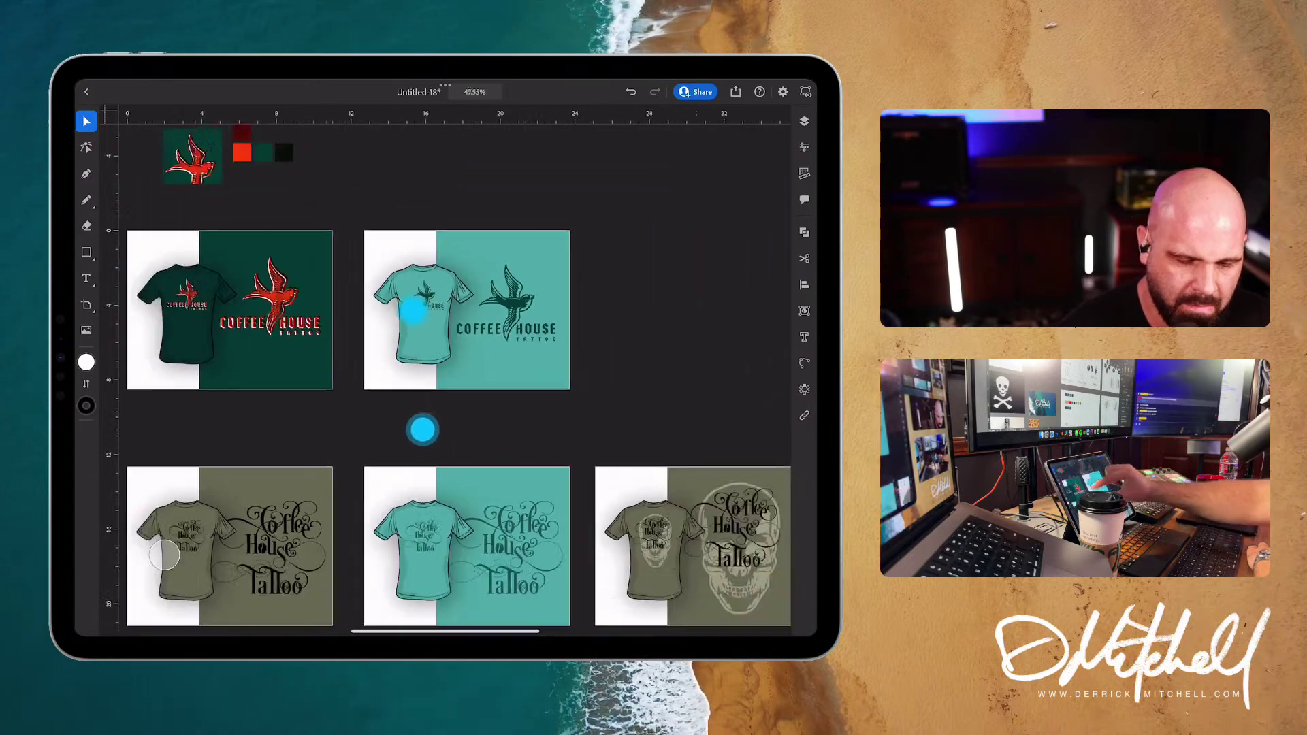
# Review the script lettering T-shirt mockups in olive and teal, the skull version, and the dark green swallow shirt
pyautogui.scroll(5, 599, 337)
pyautogui.scroll(-1, 599, 339)
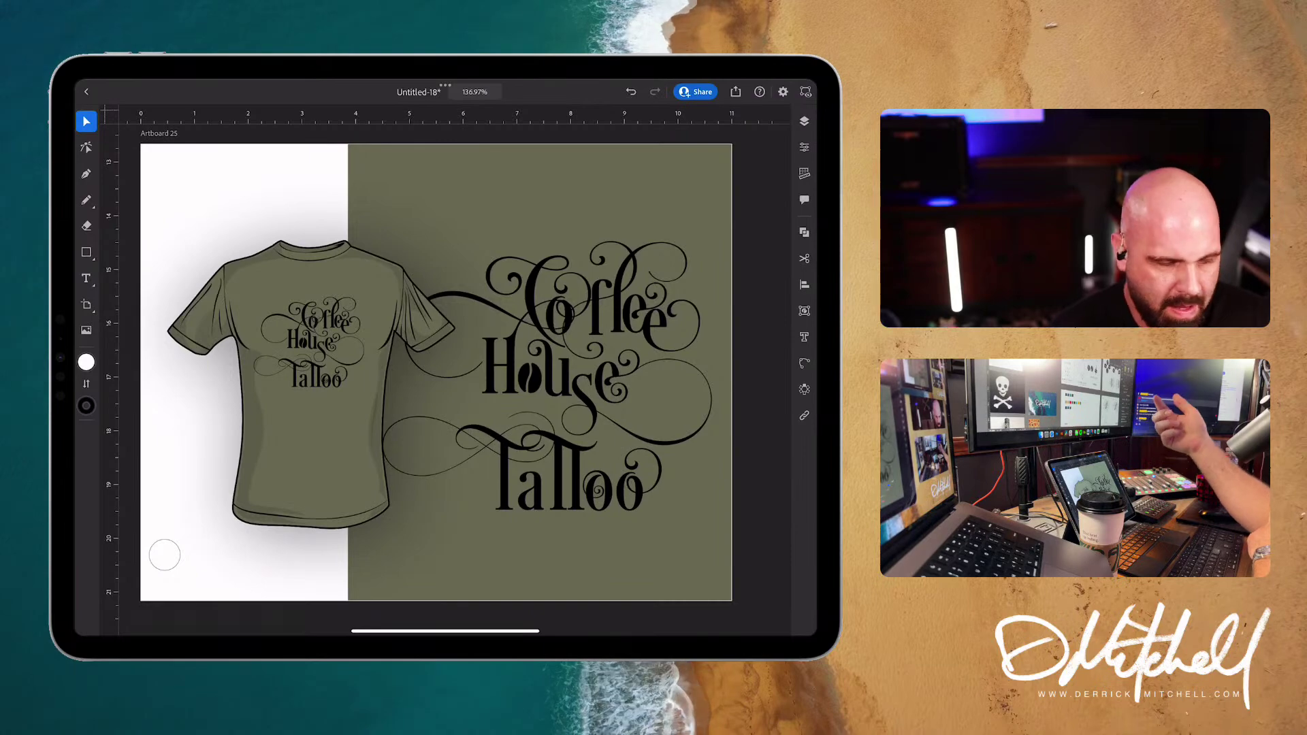
pyautogui.scroll(-5, 578, 402)
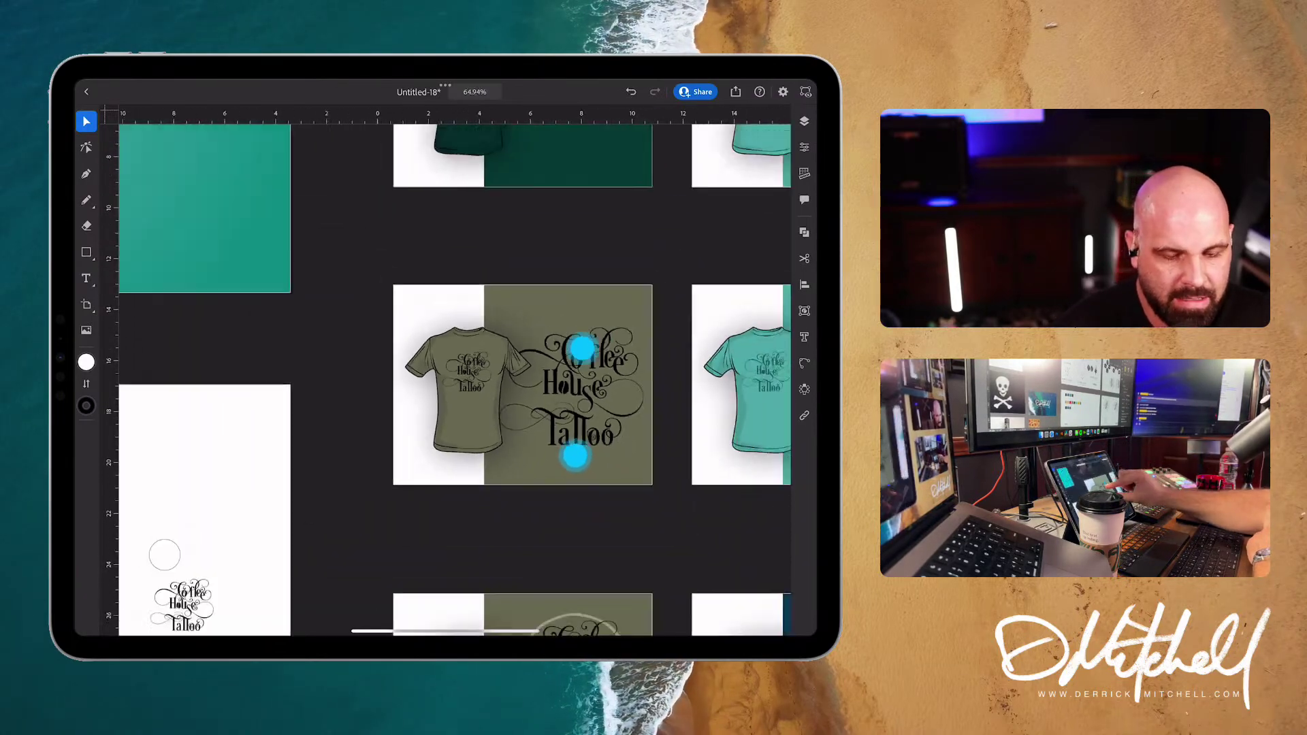
pyautogui.scroll(5, 588, 419)
pyautogui.hscroll(5, 449, 382)
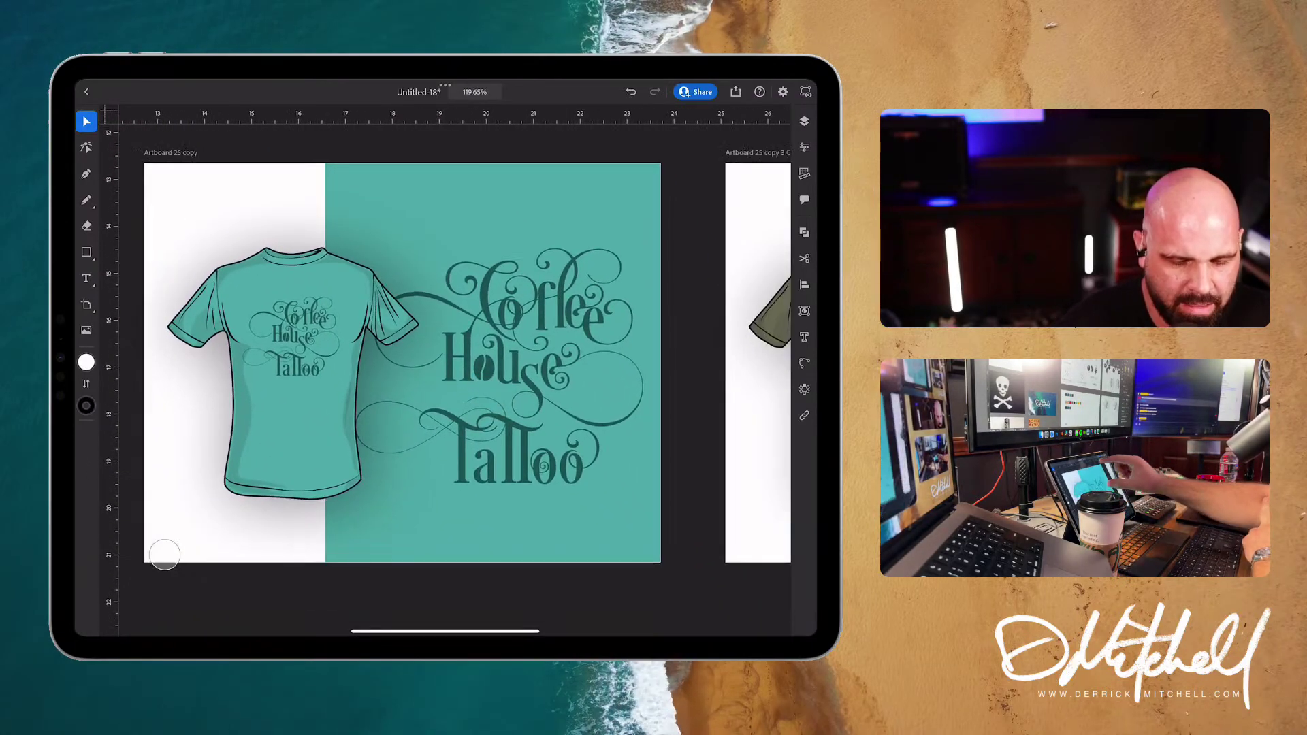
pyautogui.hscroll(5, 430, 360)
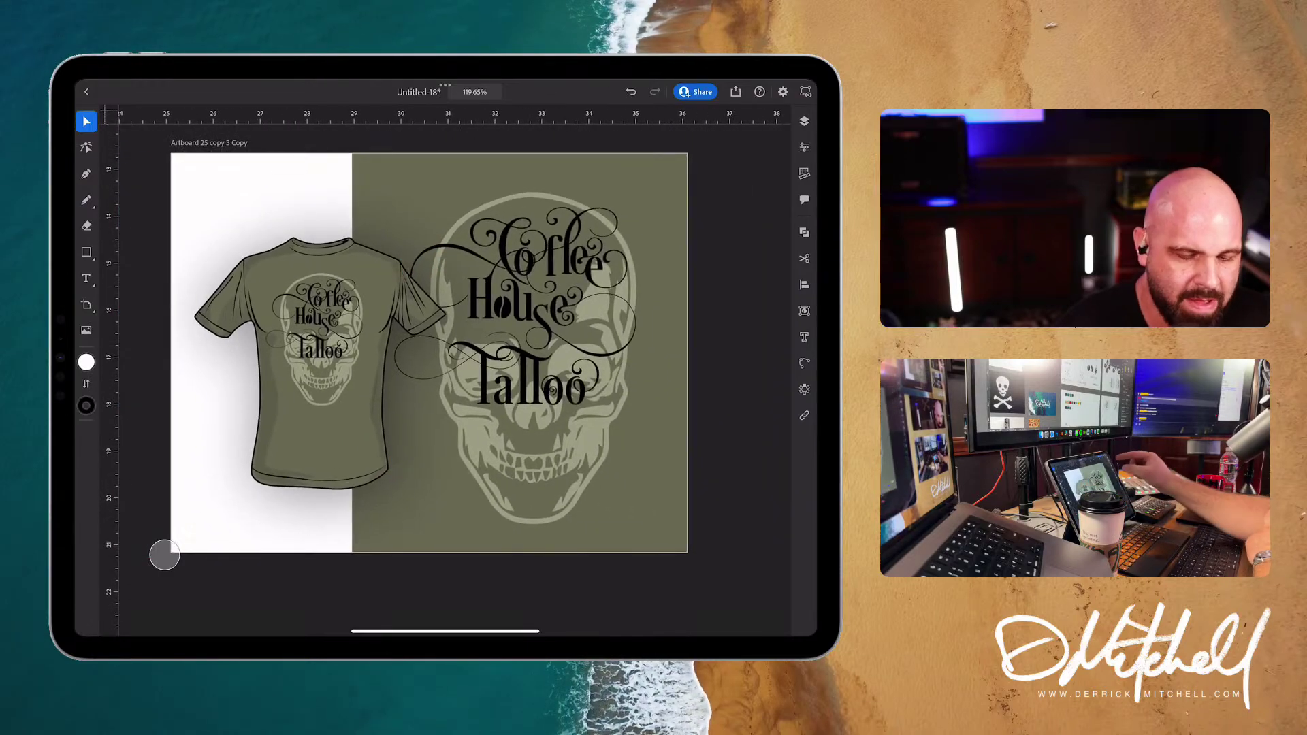
pyautogui.scroll(-5, 617, 283)
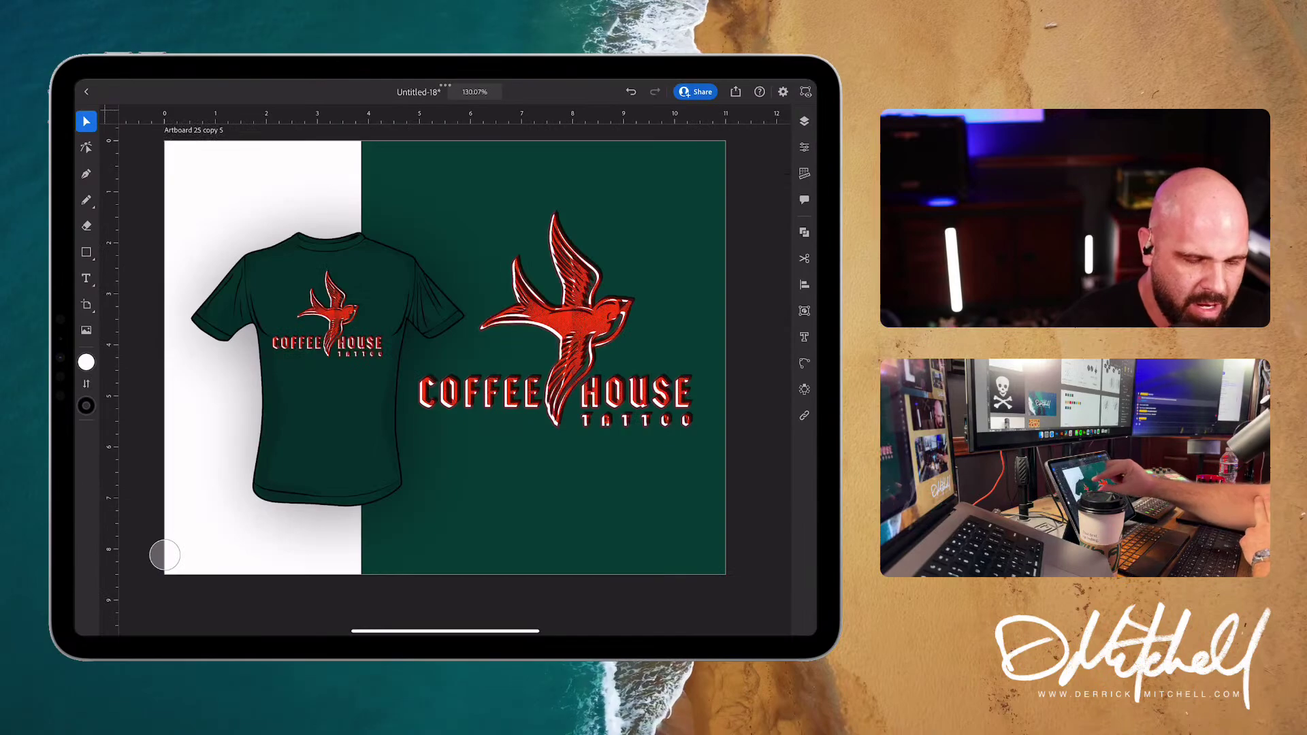
# Examine the inspiration images, from the Sailor Jerry rum bottle and vintage tattoo flash sheets to the black-and-white tattoo illustrations
pyautogui.scroll(-5, 597, 276)
pyautogui.hscroll(-2, 598, 275)
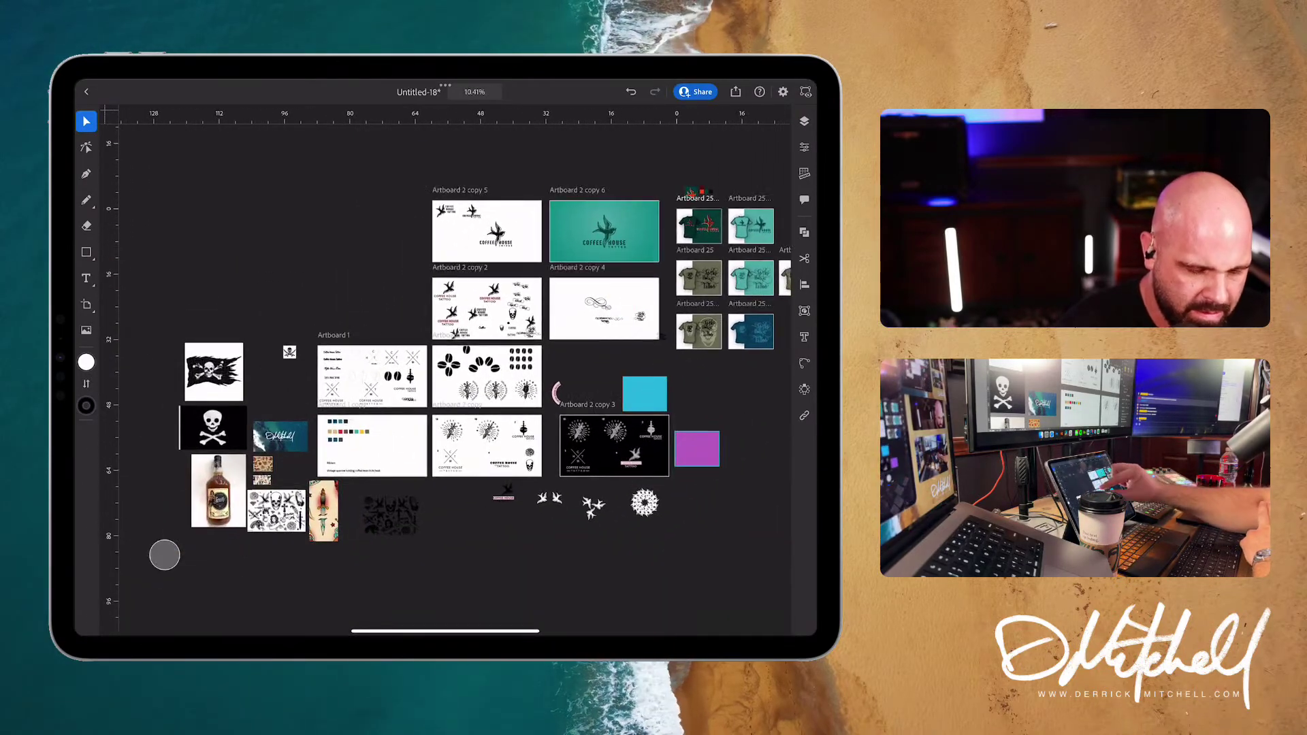
pyautogui.scroll(10, 218, 490)
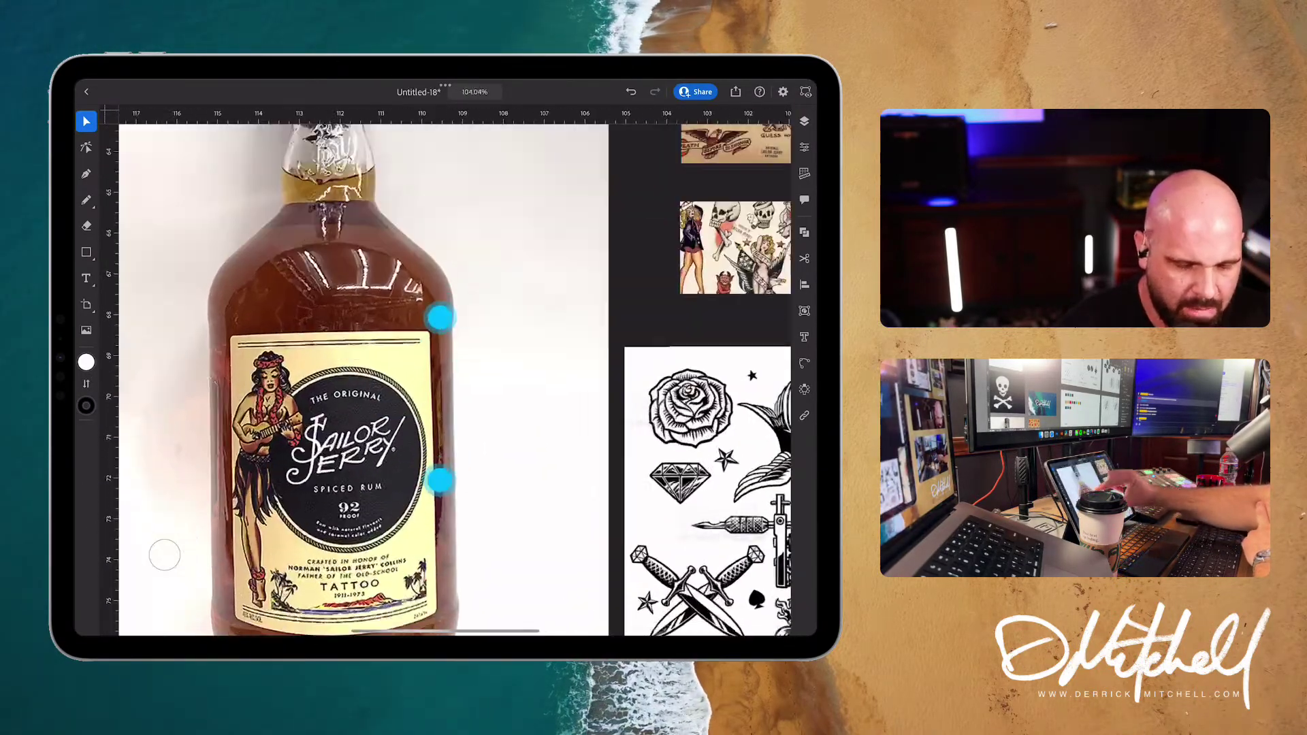
pyautogui.scroll(-1, 164, 554)
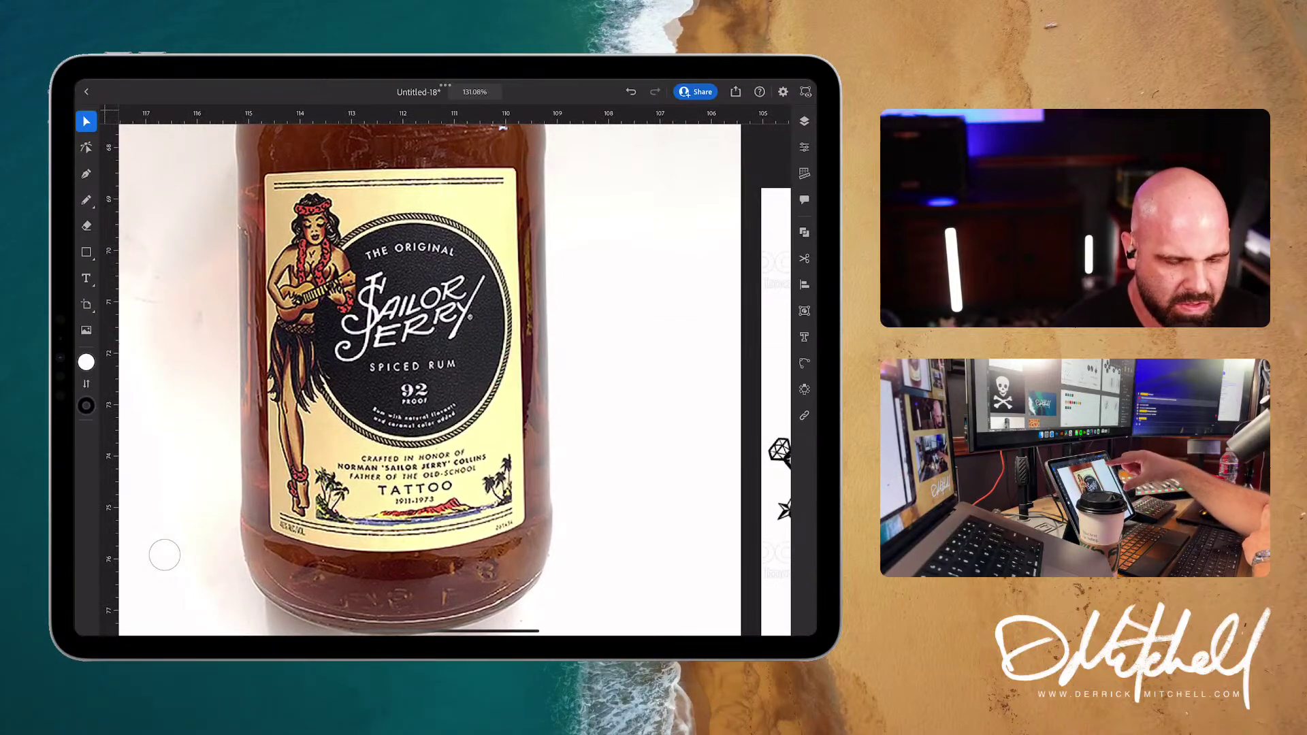
pyautogui.hscroll(10, 583, 356)
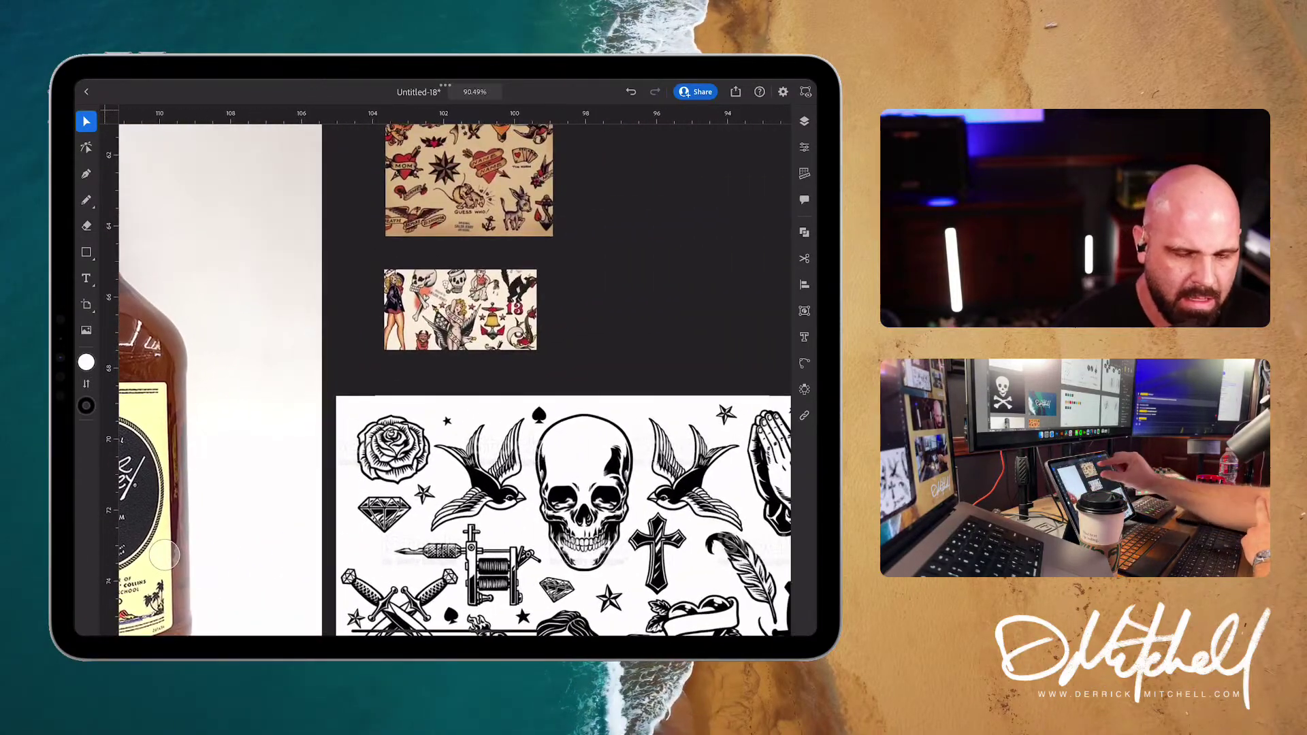
pyautogui.scroll(5, 512, 395)
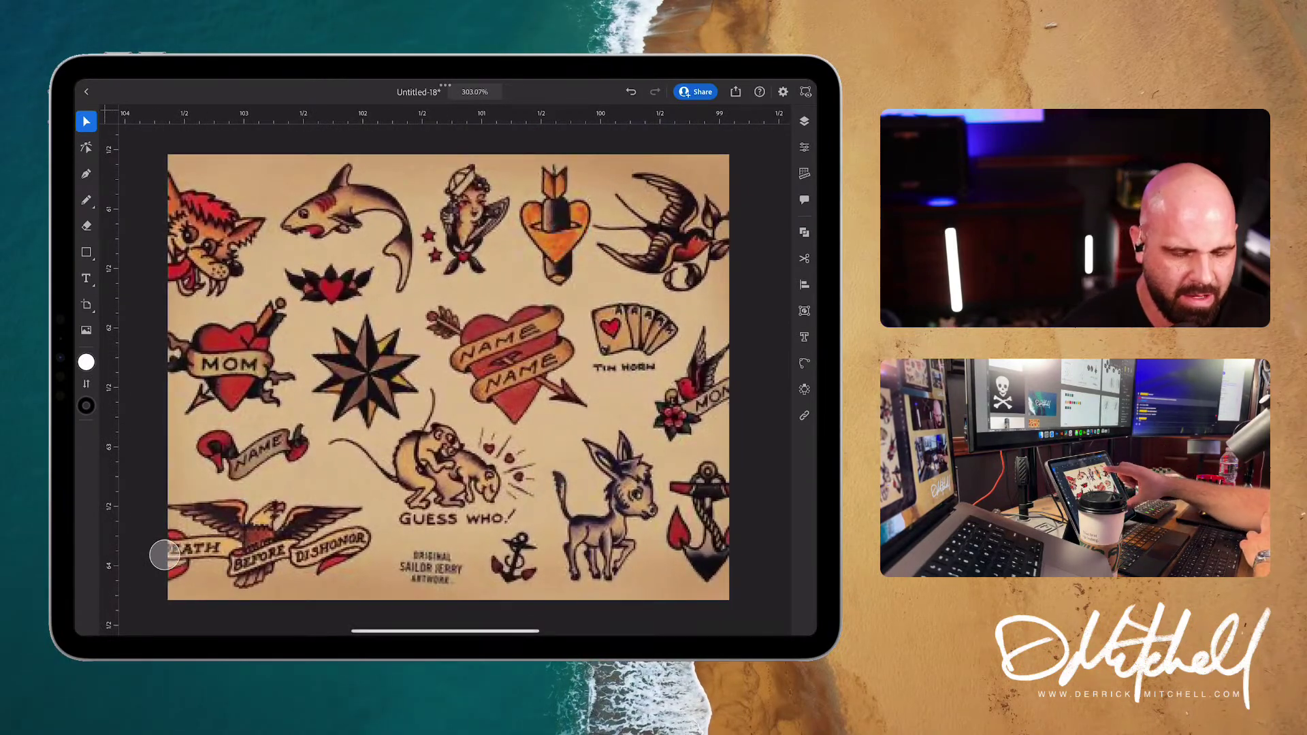
pyautogui.scroll(-5, 617, 385)
pyautogui.scroll(6, 585, 381)
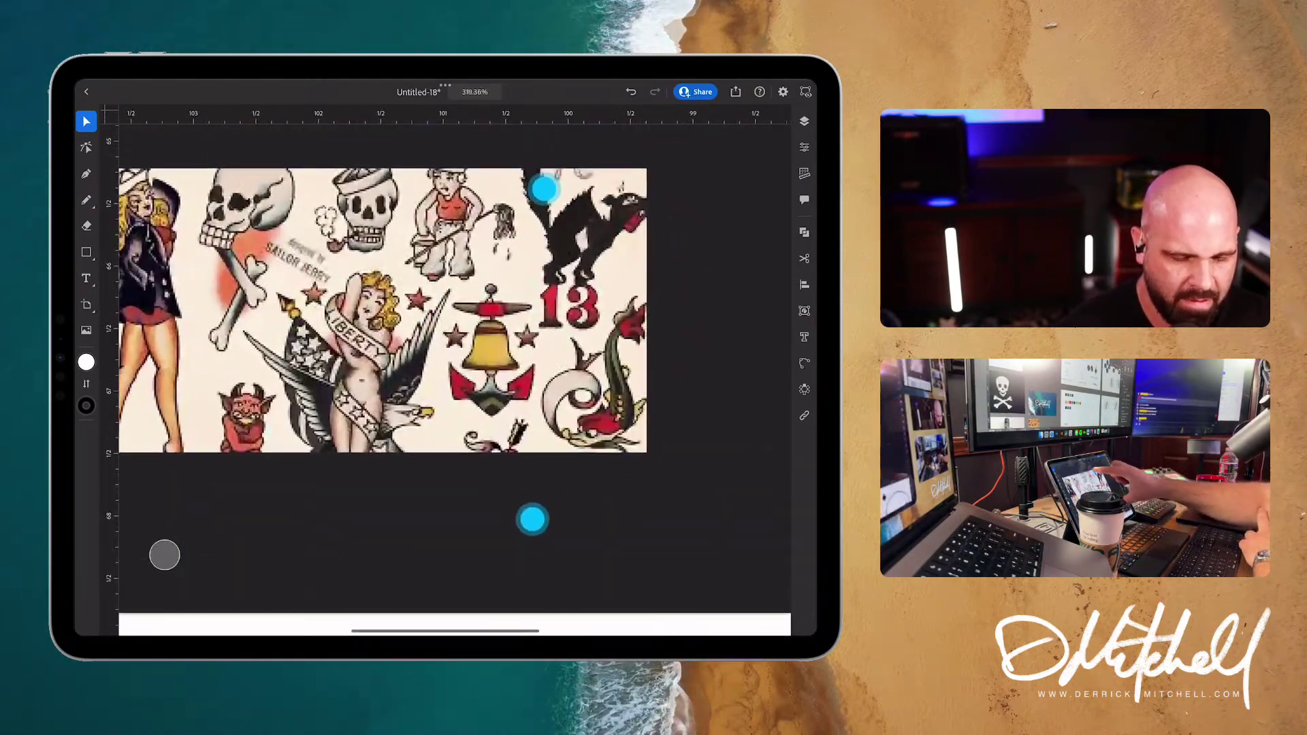
pyautogui.scroll(-10, 604, 408)
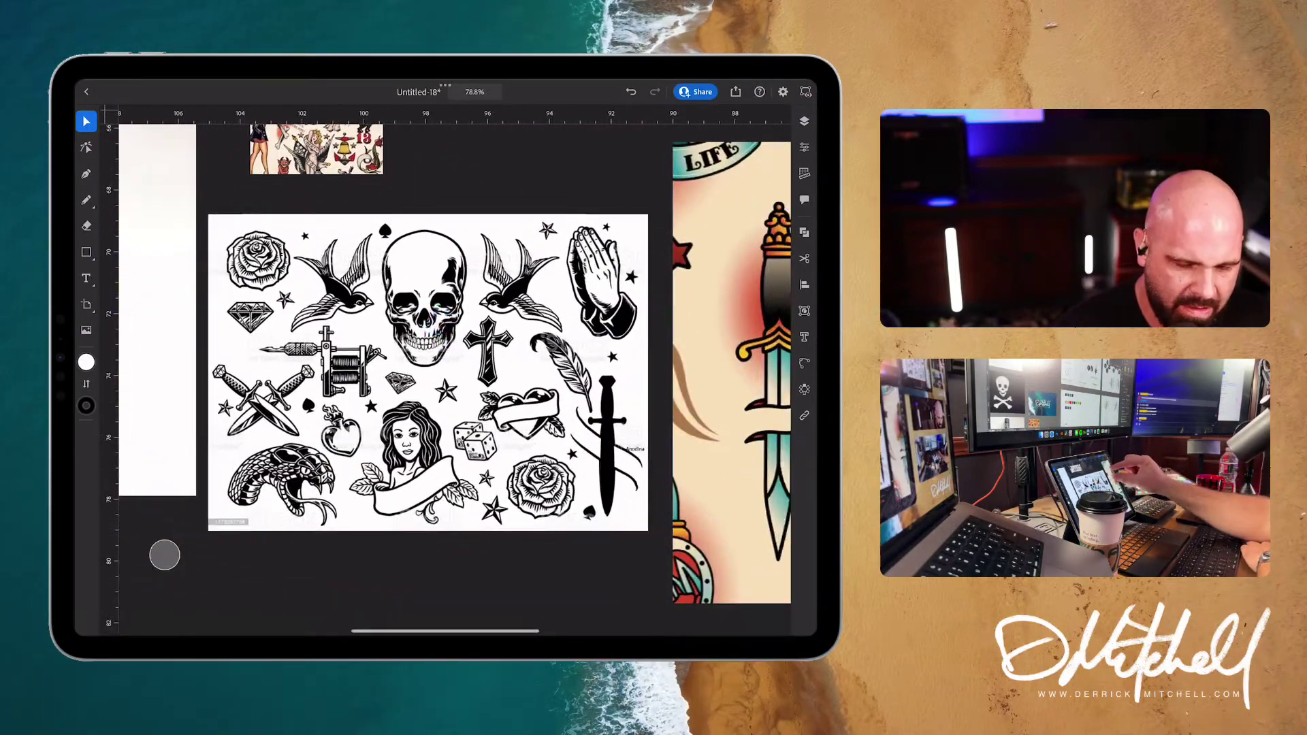
pyautogui.scroll(5, 571, 350)
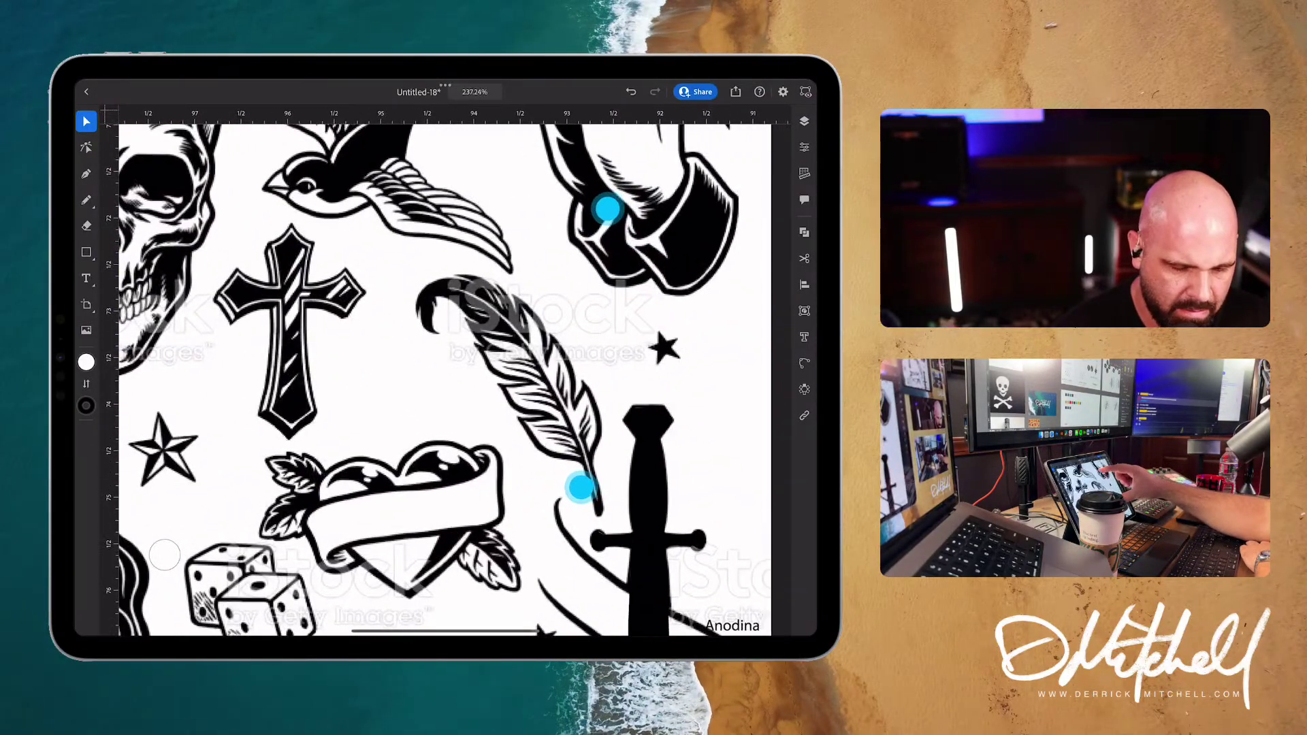
pyautogui.scroll(-10, 571, 350)
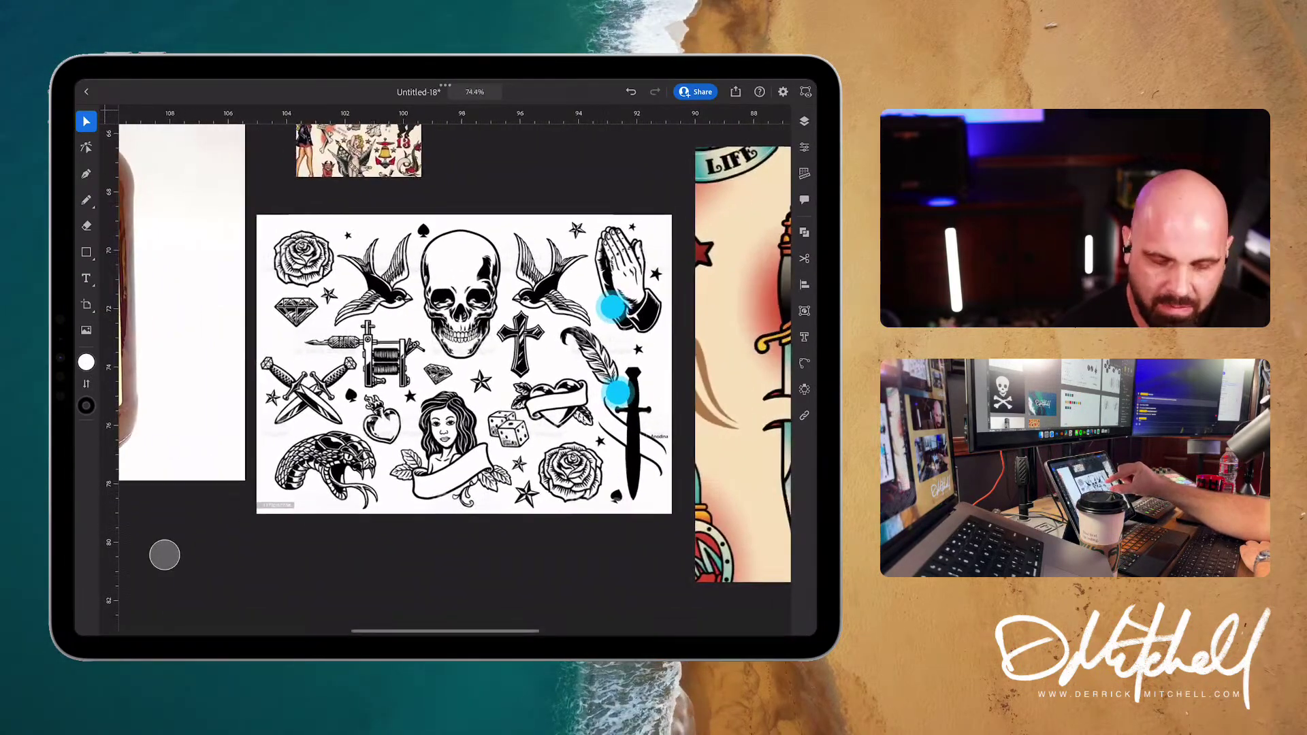
# Examine the skull, swallow and tattoo machine details in the black-and-white tattoo illustration sheet
pyautogui.scroll(5, 504, 299)
pyautogui.scroll(-2, 582, 350)
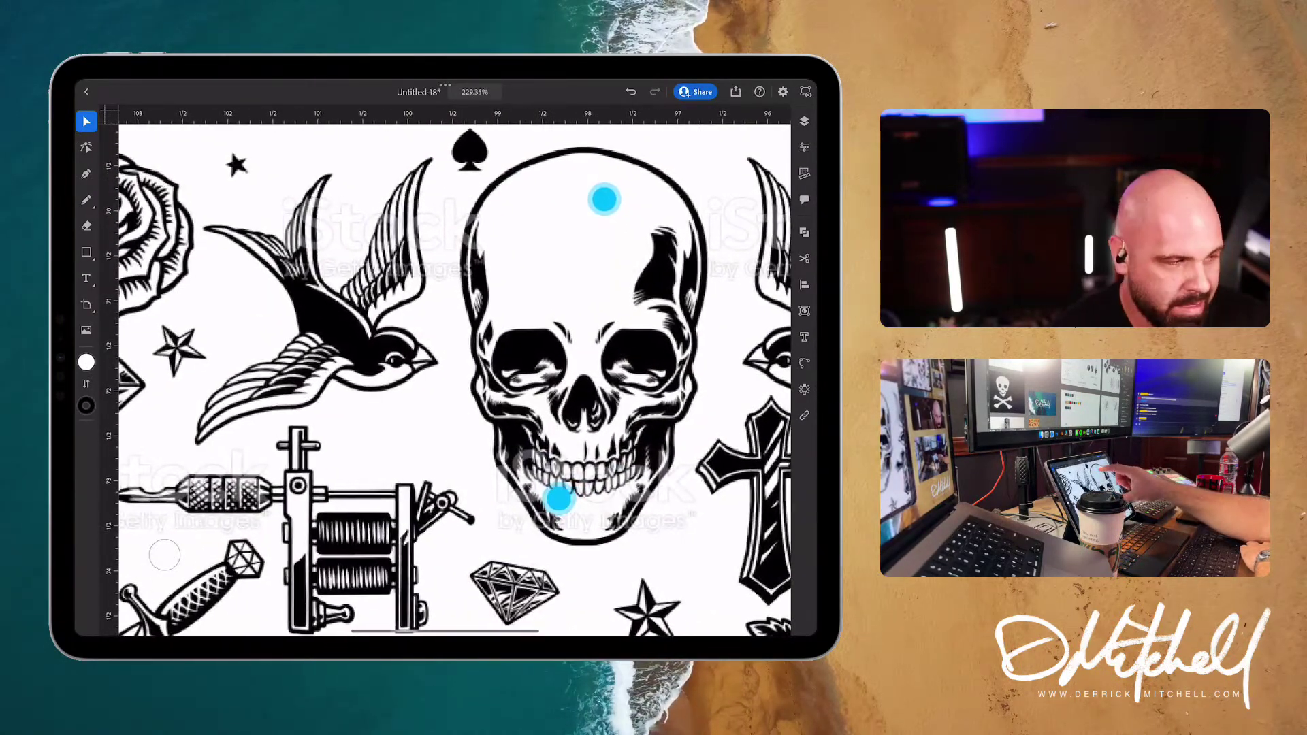
pyautogui.scroll(-4, 582, 338)
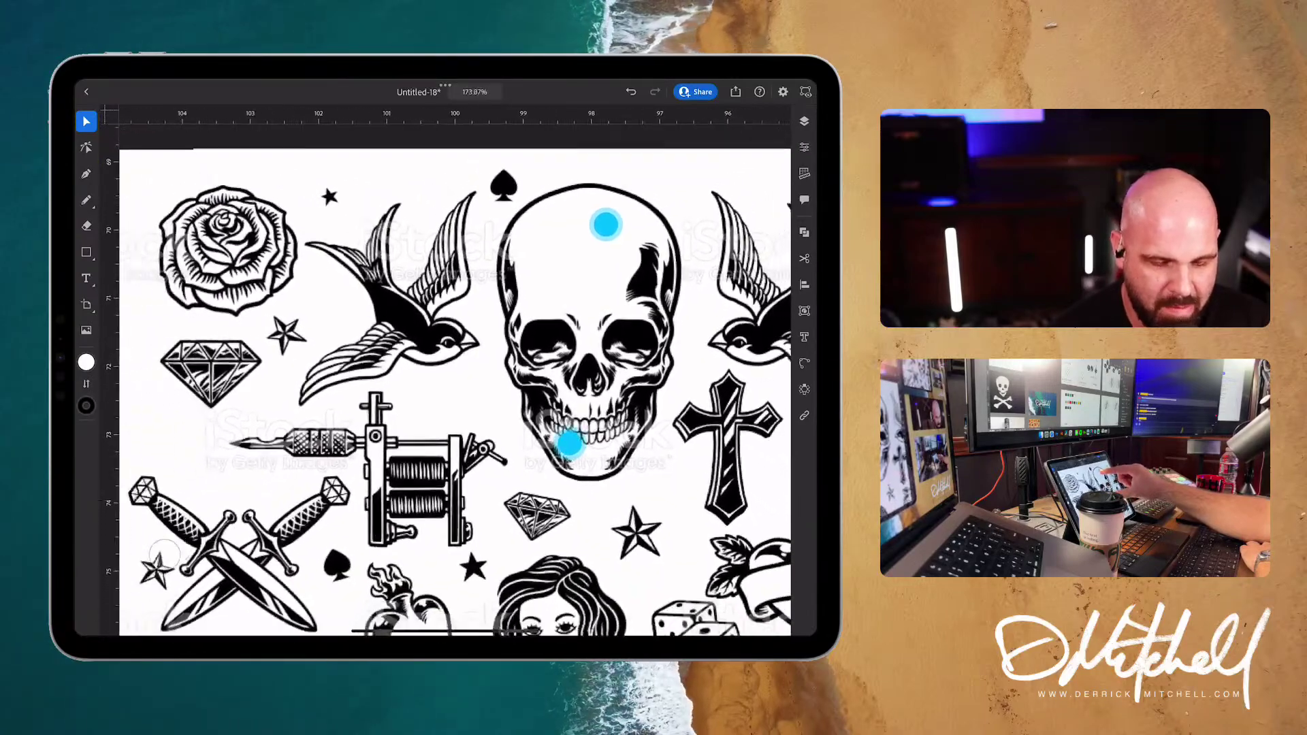
pyautogui.scroll(-3, 621, 368)
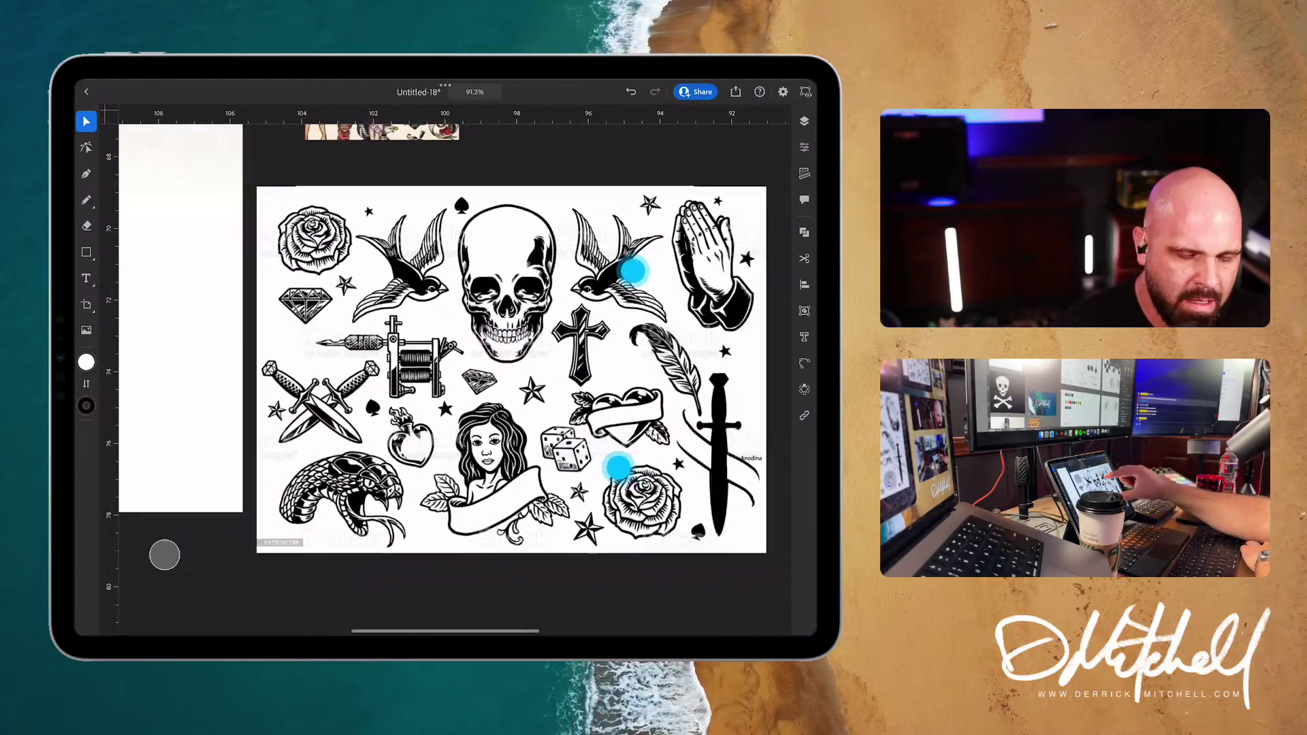
# Survey the full set of artboards and reference images, including the black logo artboard and the nearby T-shirt mockups
pyautogui.hscroll(5, 503, 333)
pyautogui.scroll(-5, 476, 354)
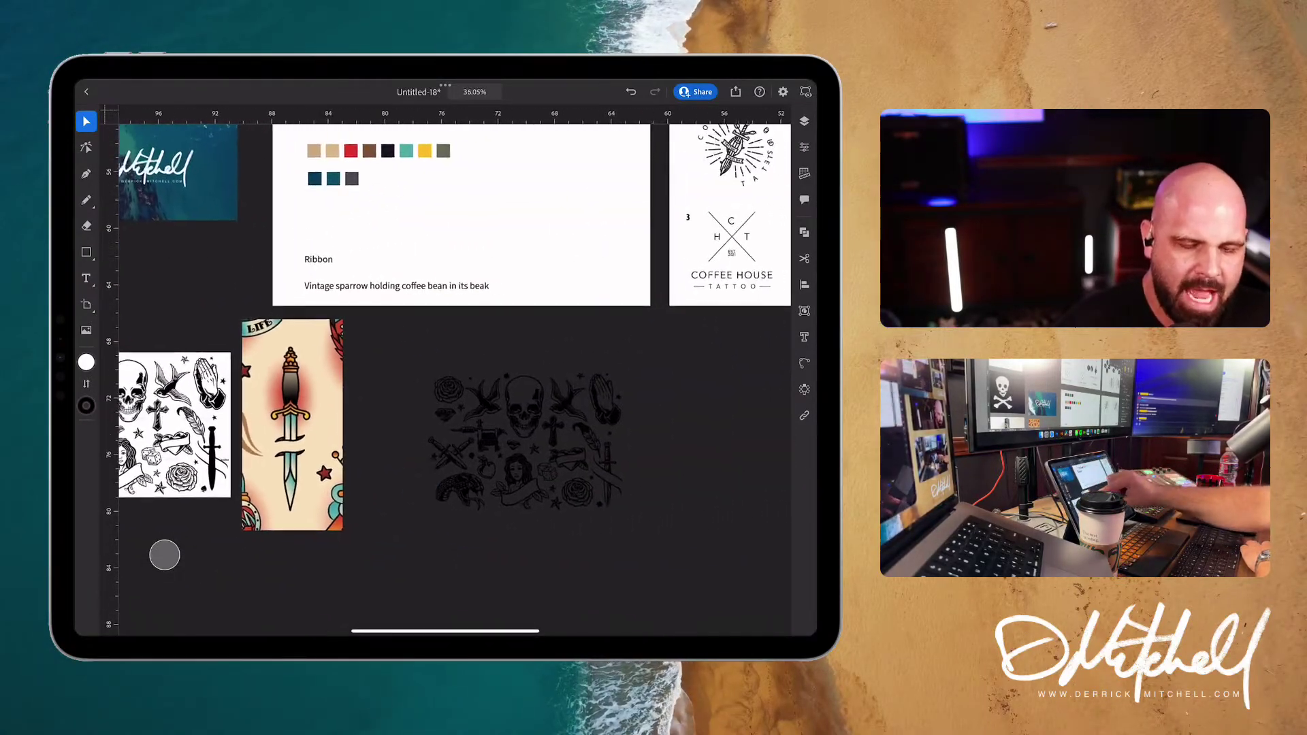
pyautogui.scroll(-4, 428, 354)
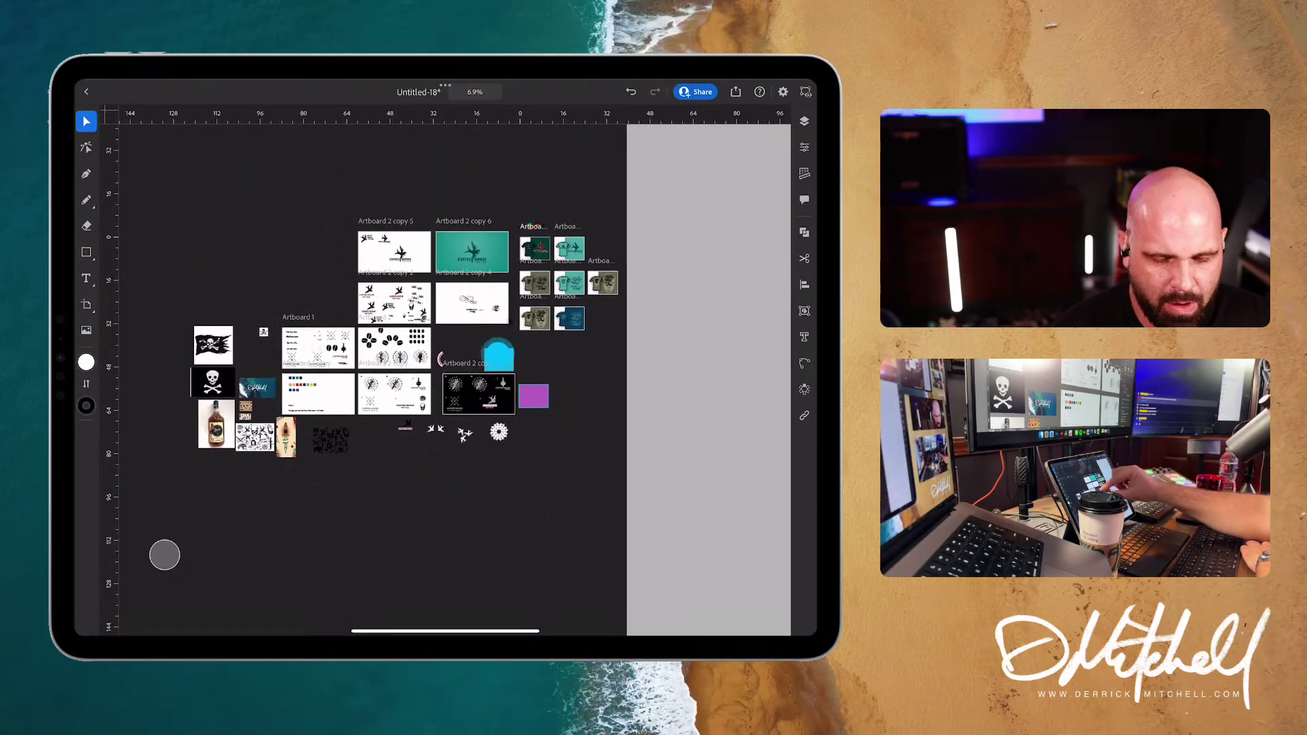
pyautogui.scroll(5, 497, 367)
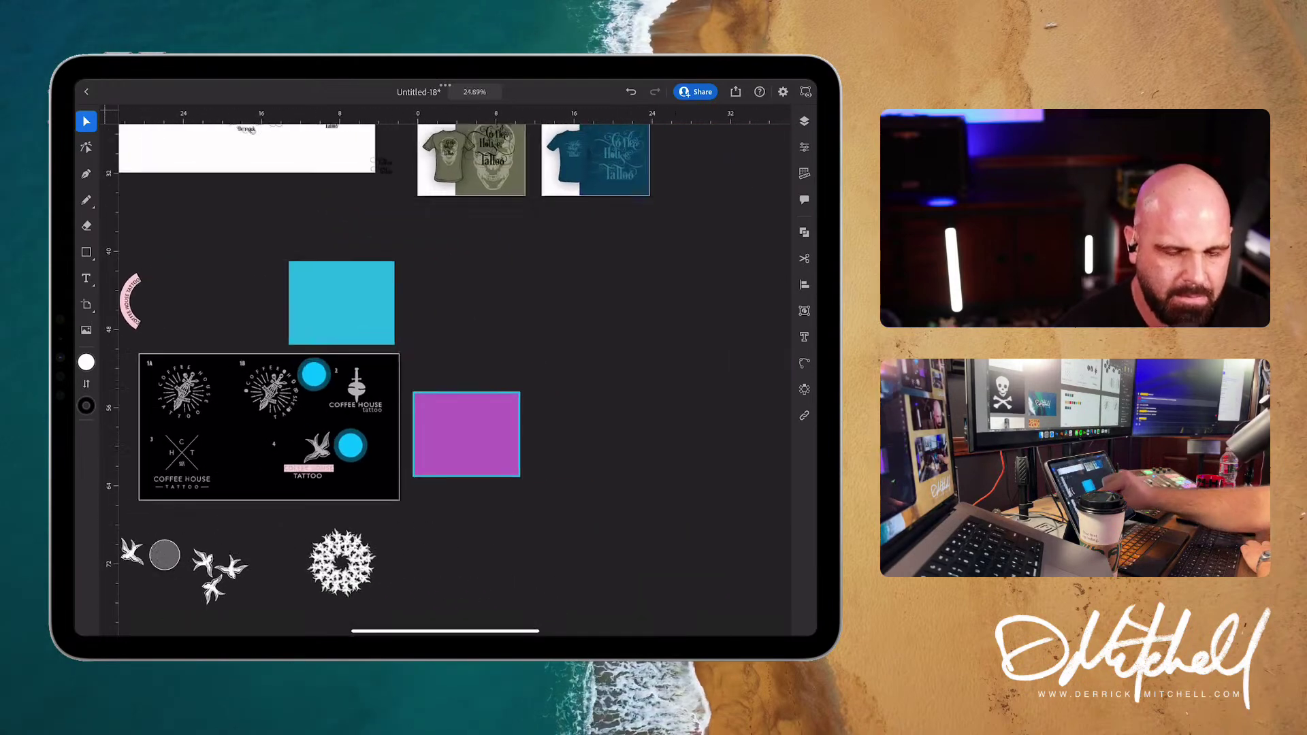
pyautogui.scroll(6, 164, 555)
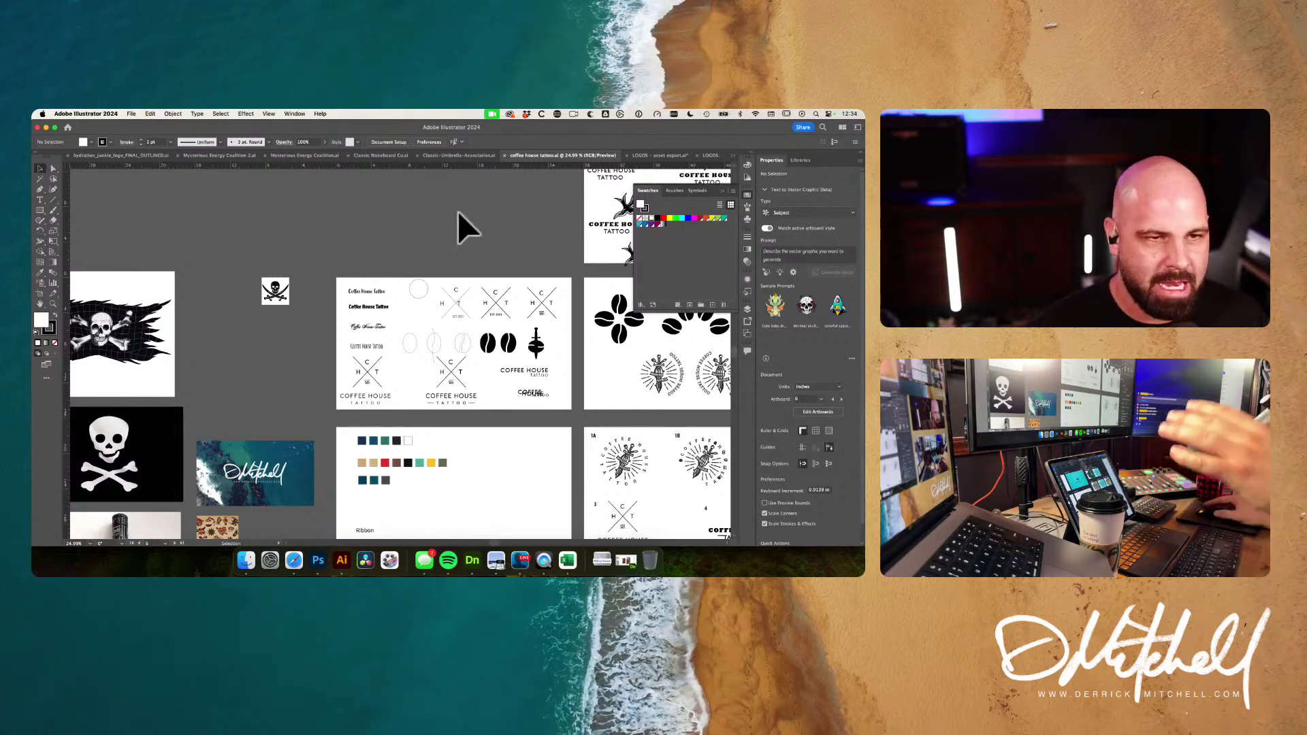
# Look over the logo concept artboards and T-shirt mockups of coffee house tattoo.ai in desktop Illustrator
pyautogui.moveTo(515, 245); pyautogui.dragTo(396, 233)
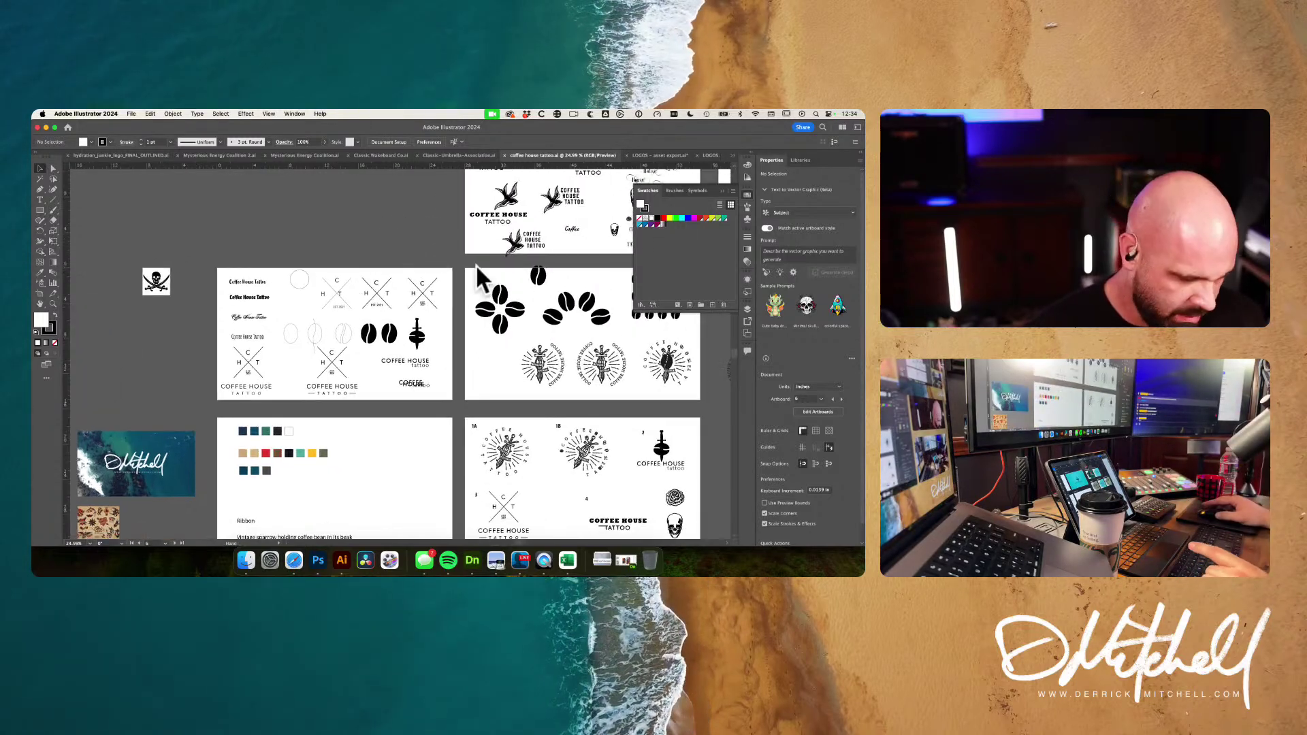
pyautogui.keyDown('alt'); pyautogui.keyDown('super'); pyautogui.click(496, 276); pyautogui.keyUp('super'); pyautogui.keyUp('alt')
pyautogui.moveTo(494, 361); pyautogui.dragTo(331, 321)
pyautogui.moveTo(715, 361); pyautogui.dragTo(467, 368)
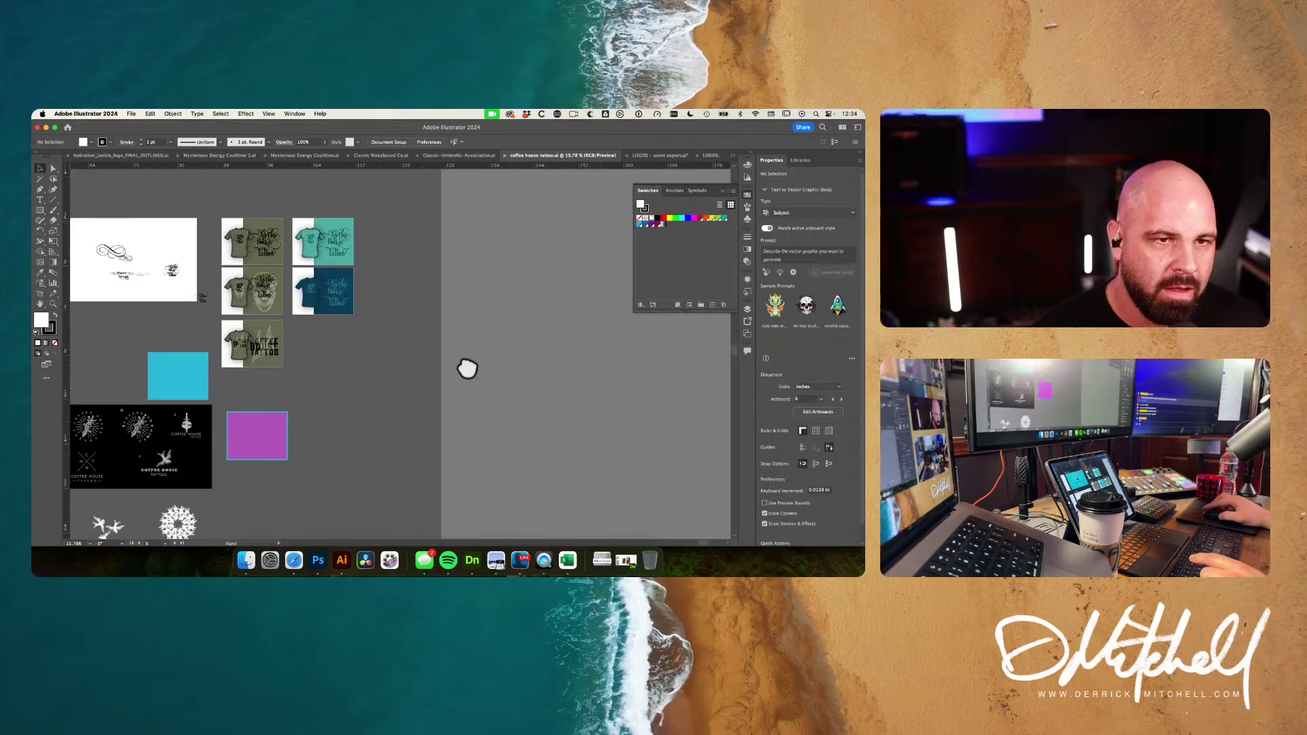
pyautogui.keyDown('alt'); pyautogui.keyDown('super'); pyautogui.click(369, 303); pyautogui.keyUp('super'); pyautogui.keyUp('alt')
pyautogui.moveTo(102, 248); pyautogui.dragTo(411, 237)
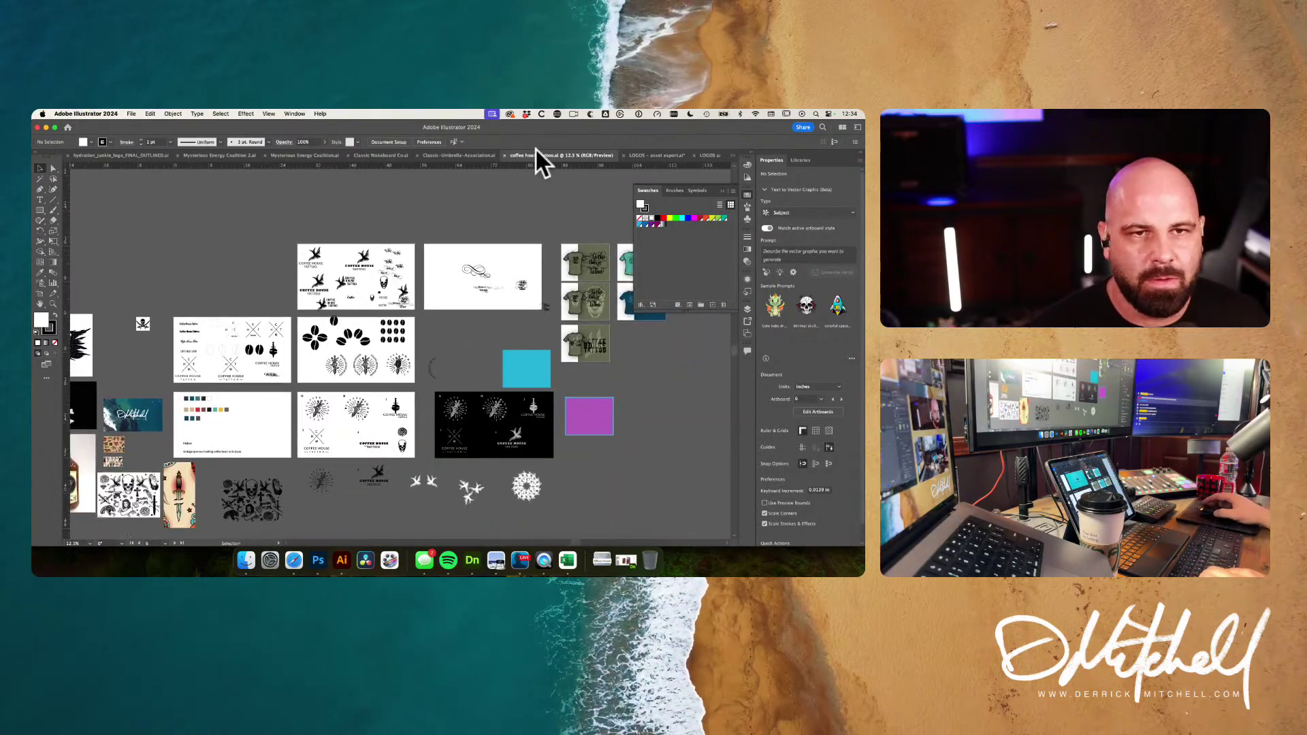
# Review the client logos in LOGOS – asset export.ai and the logo and T-shirt artboards in LOGOS and shirts.ai
pyautogui.click(657, 156)
pyautogui.moveTo(455, 308); pyautogui.dragTo(469, 311)
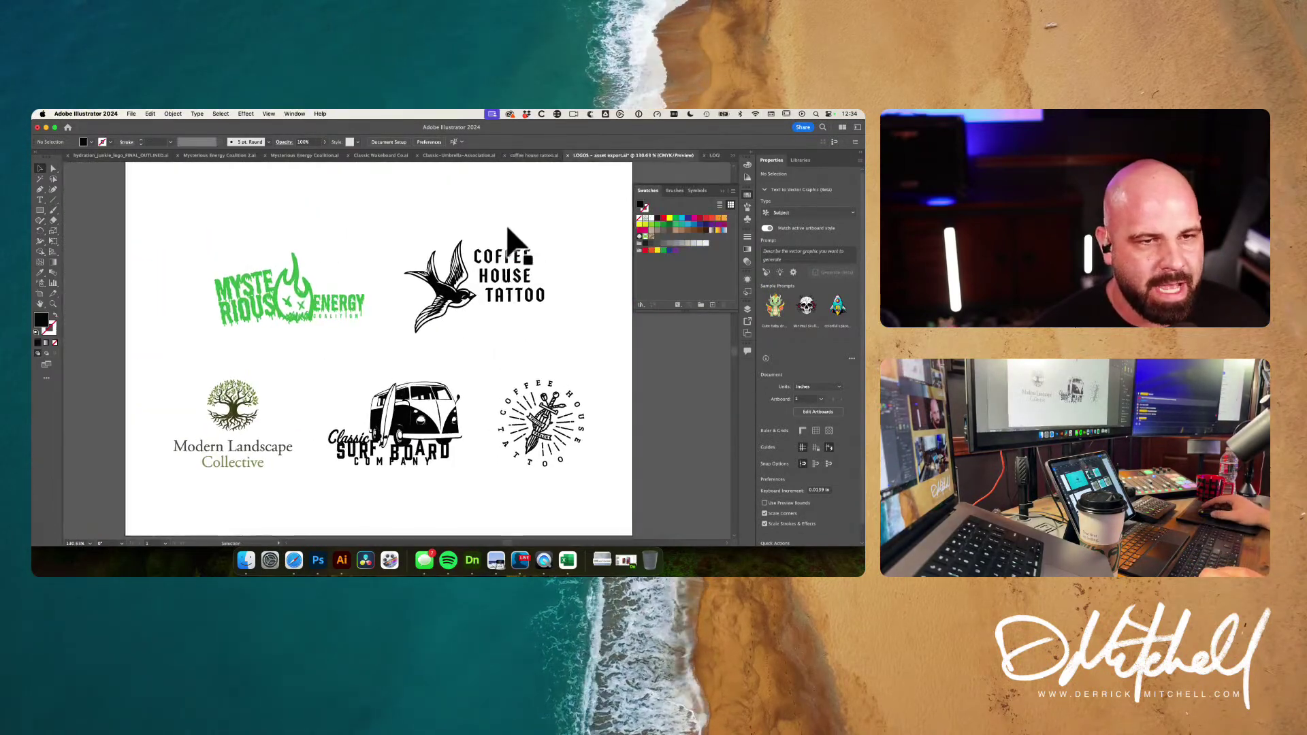
pyautogui.moveTo(400, 223); pyautogui.dragTo(633, 352)
pyautogui.click(561, 345)
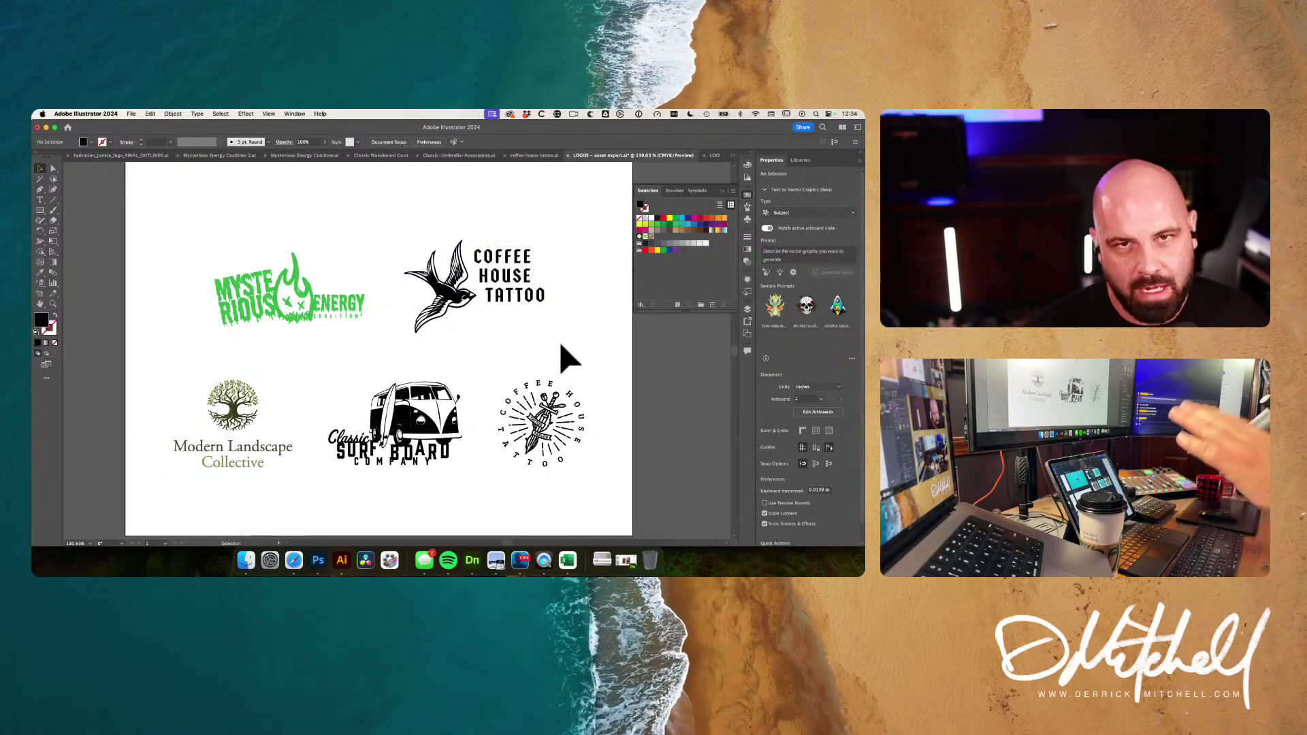
pyautogui.click(713, 155)
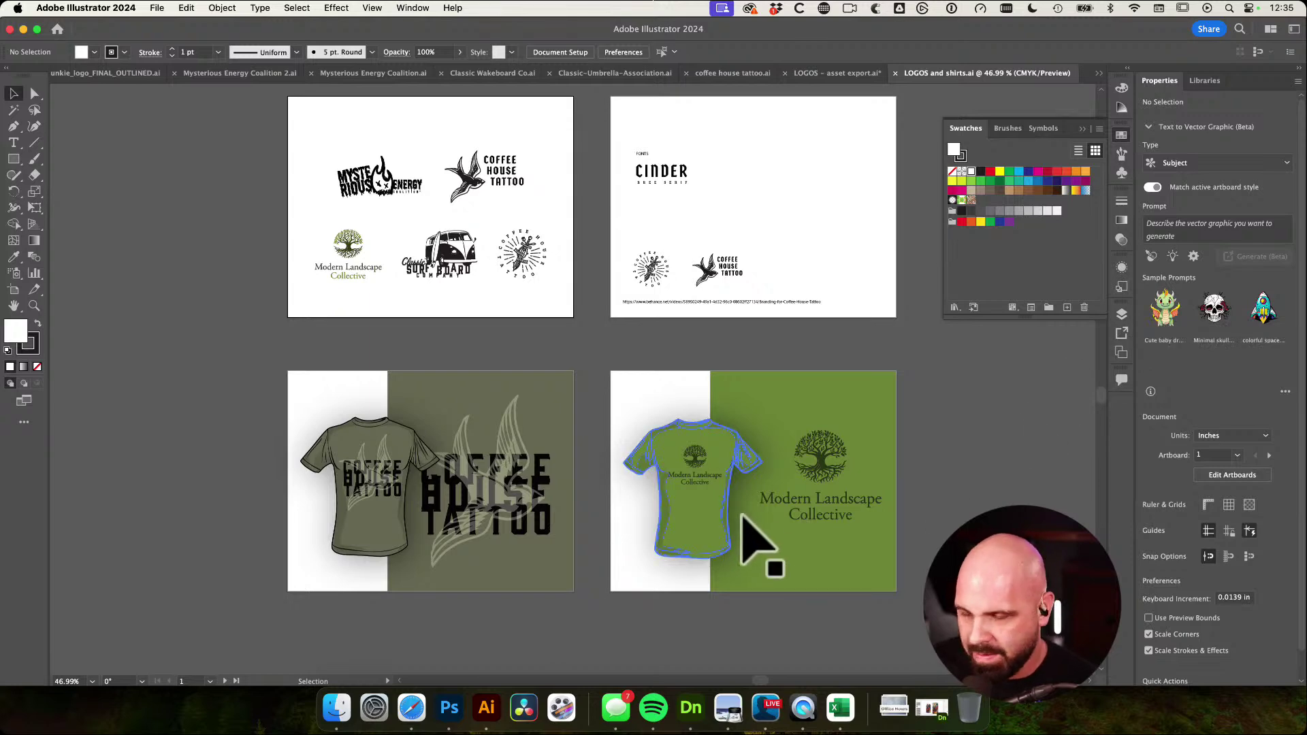
pyautogui.hscroll(3, 948, 395)
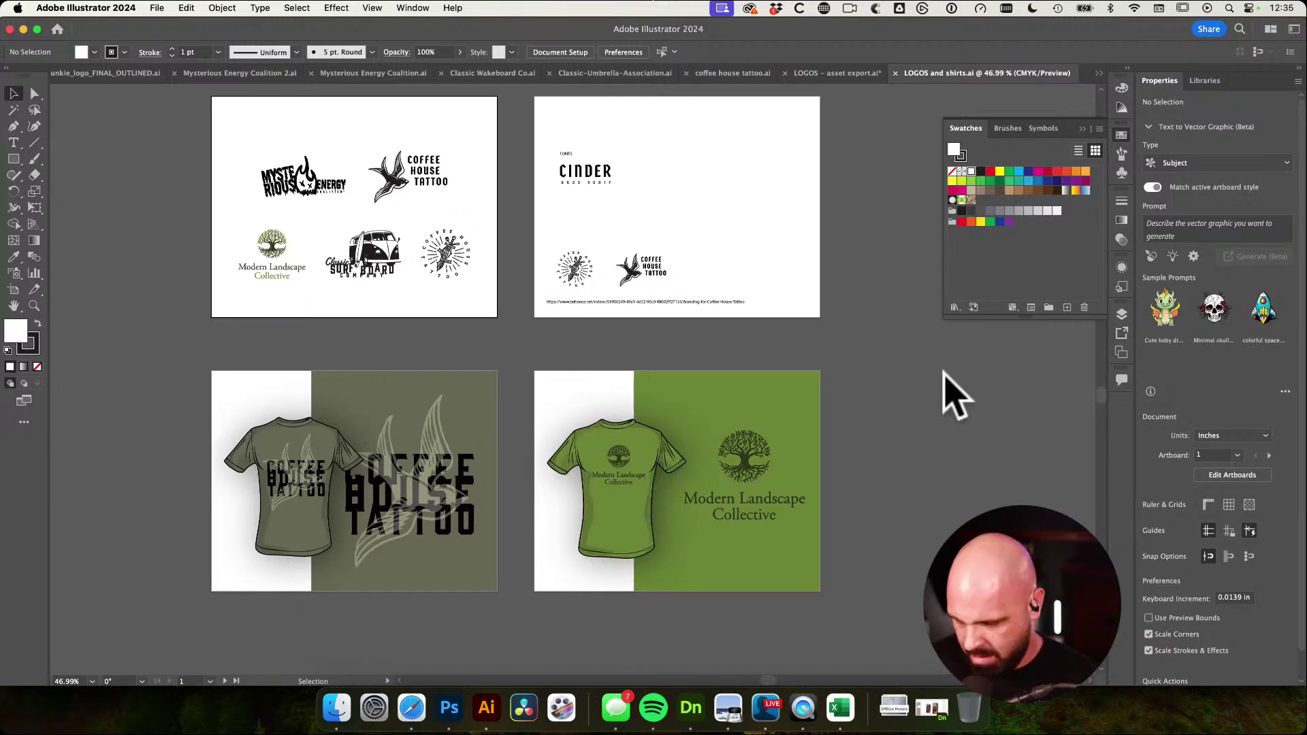
# Create a 792 x 612 pt CMYK print document and generate a "Minimal skull with roses and thorny vines" vector from the sample prompt
pyautogui.press('super+n')
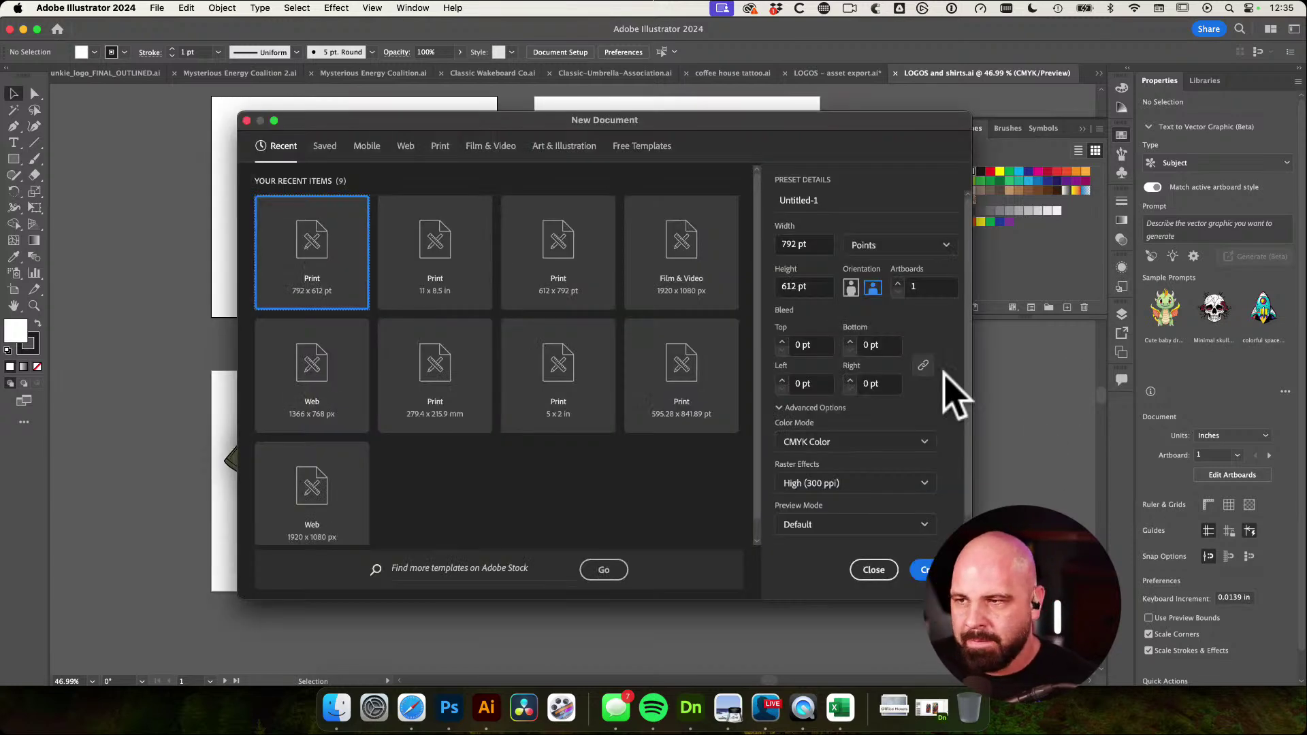
pyautogui.press('Return')
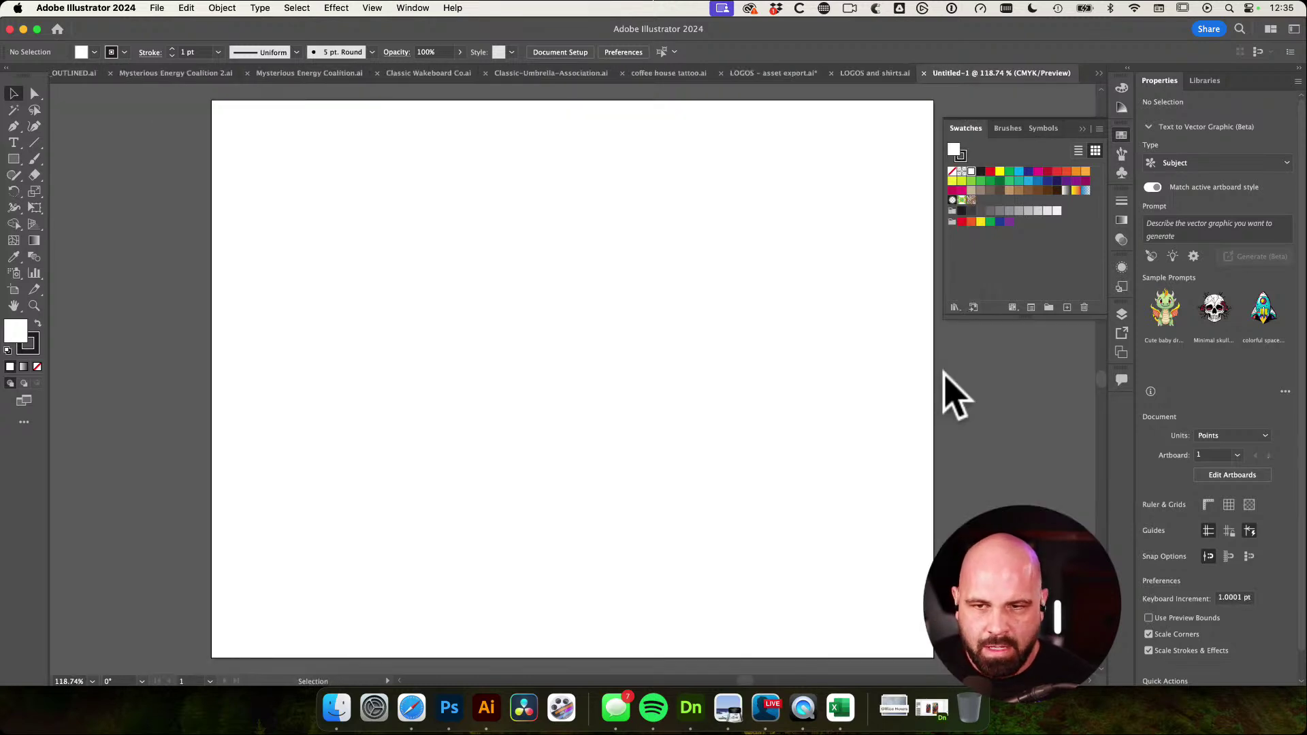
pyautogui.click(1215, 314)
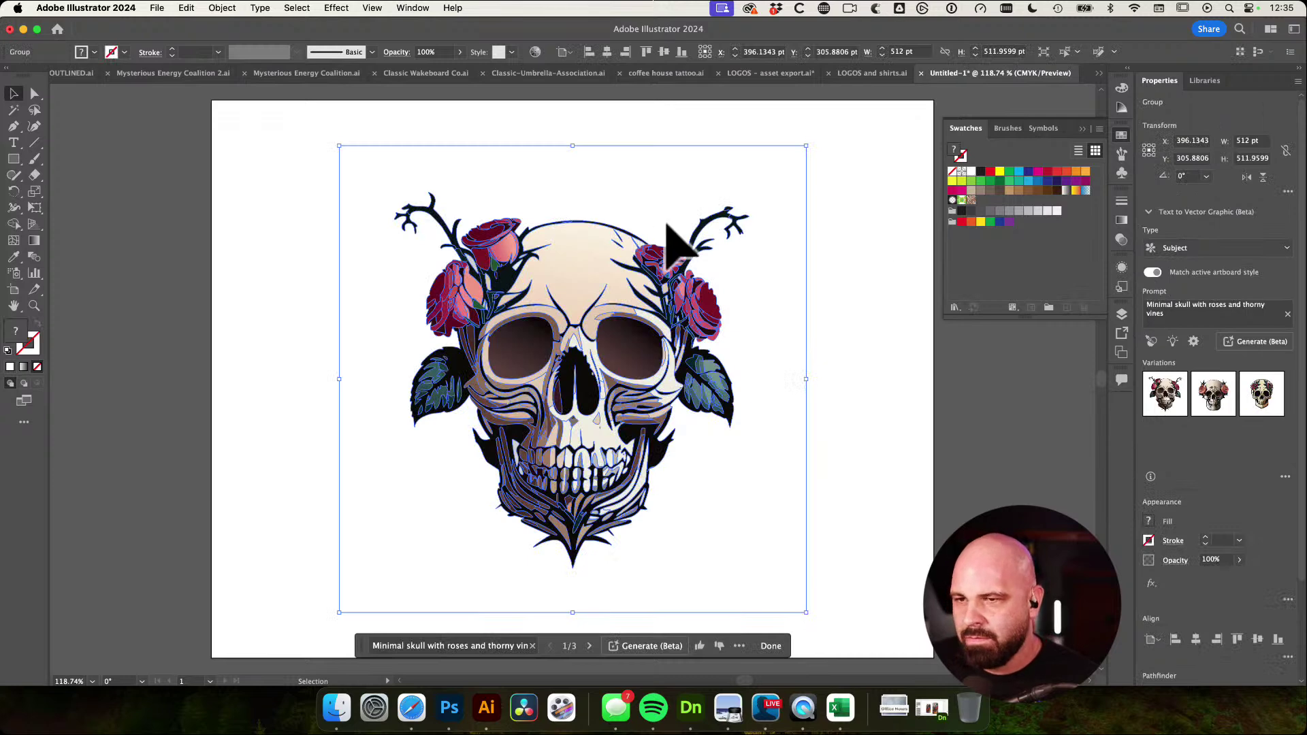
pyautogui.click(863, 235)
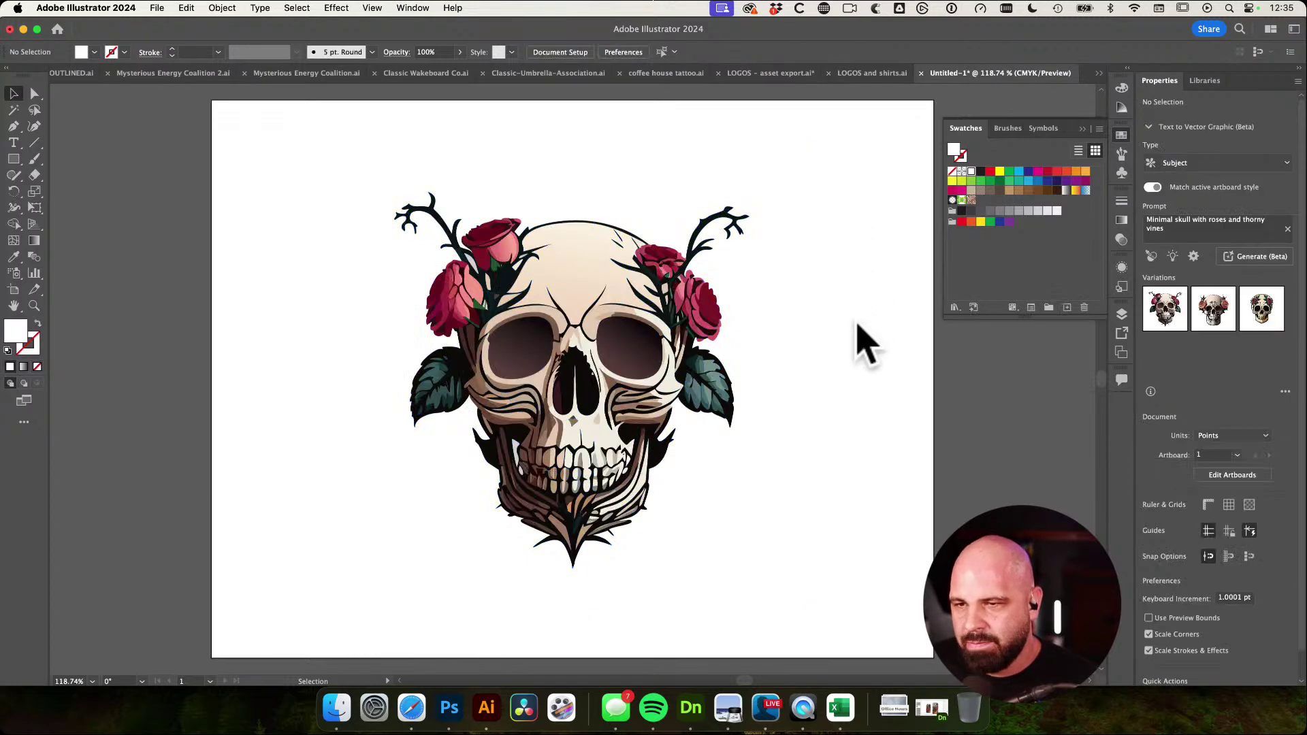
pyautogui.click(511, 326)
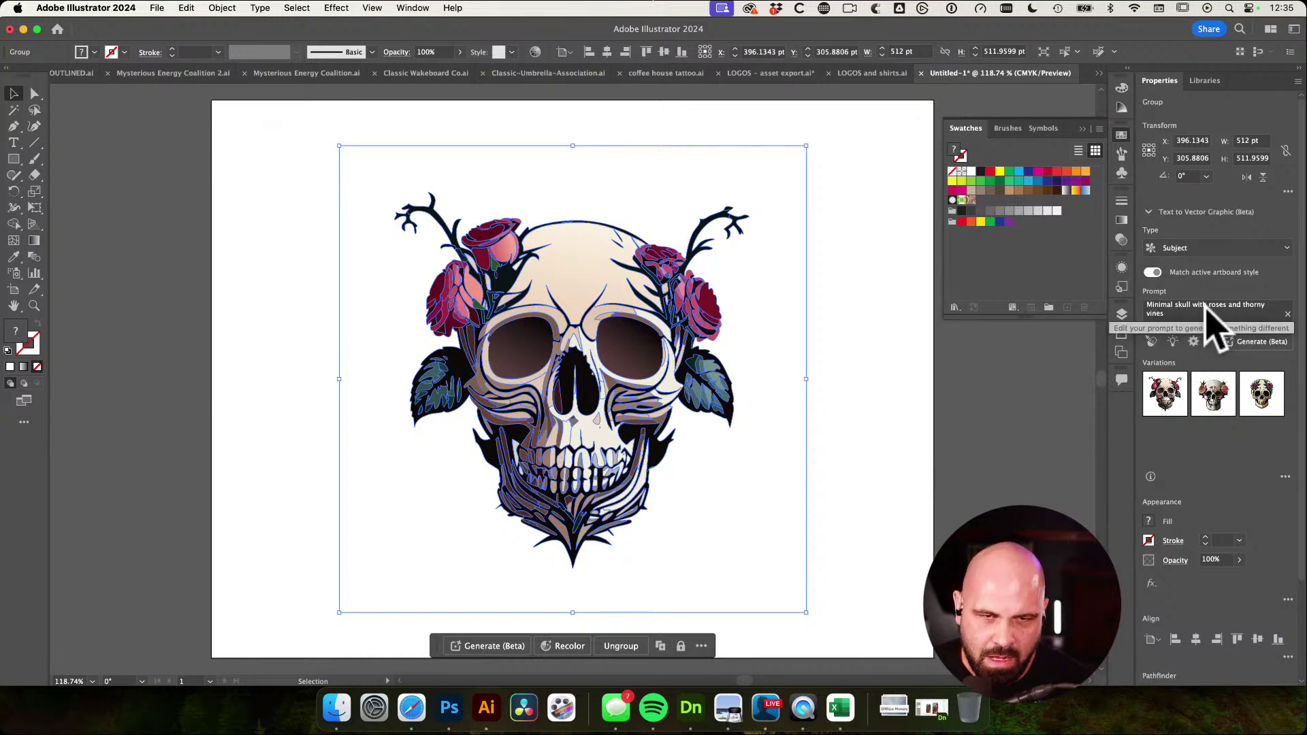
pyautogui.click(859, 328)
pyautogui.click(738, 409)
pyautogui.scroll(-3, 738, 408)
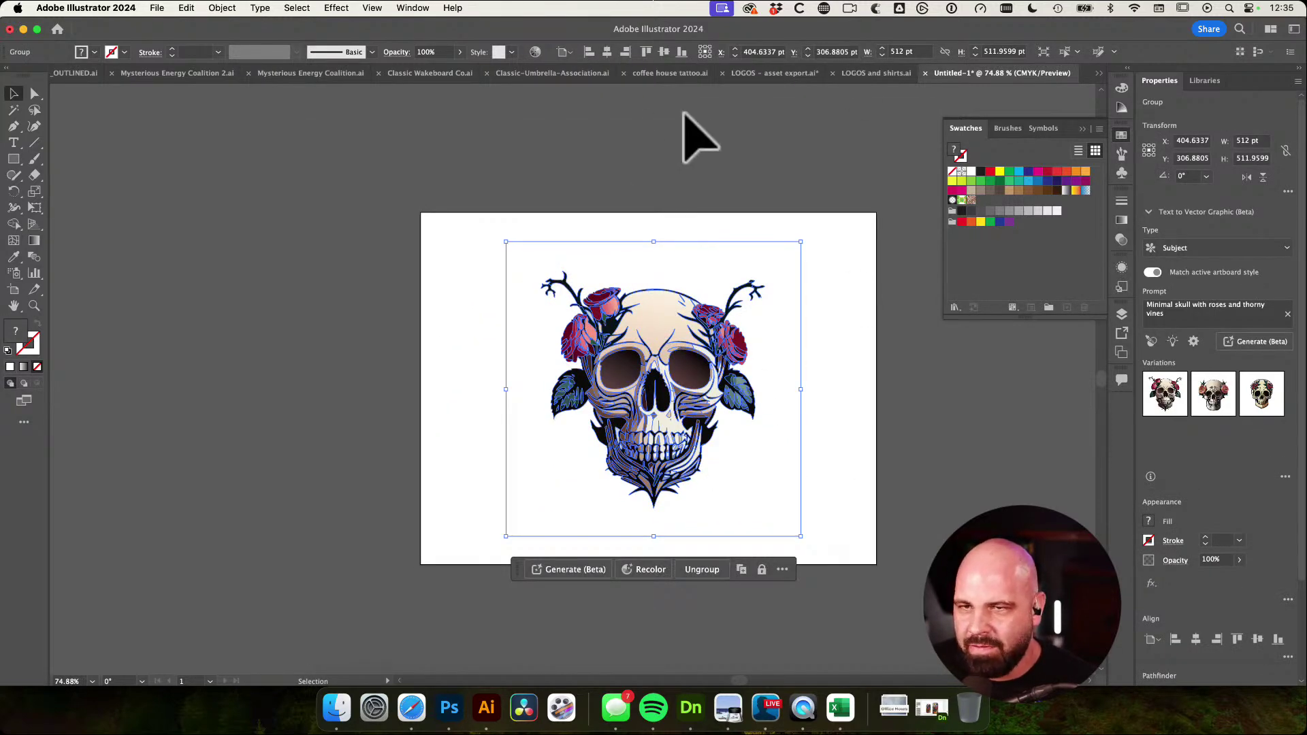
# Revisit coffee house tattoo.ai, LOGOS – asset export.ai and LOGOS and shirts.ai, ending back in the untitled skull document
pyautogui.click(671, 74)
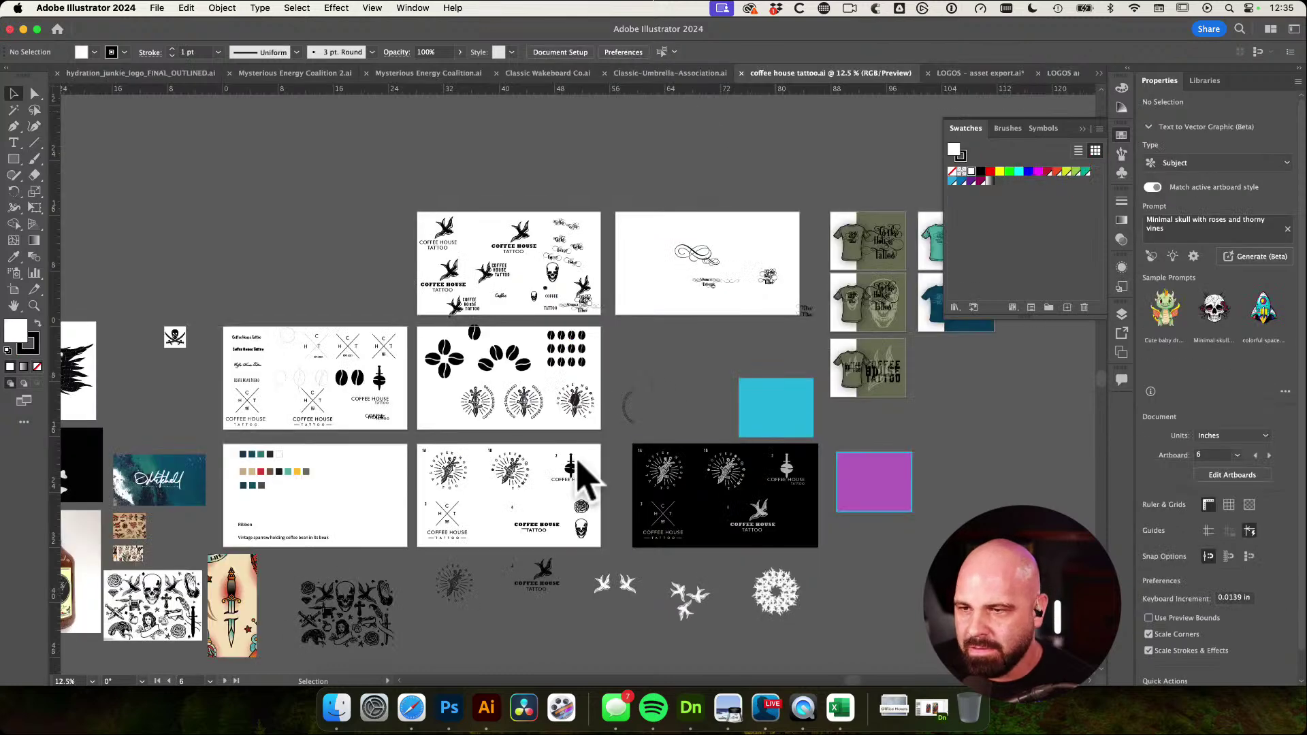
pyautogui.hscroll(3, 613, 465)
pyautogui.hscroll(3, 647, 470)
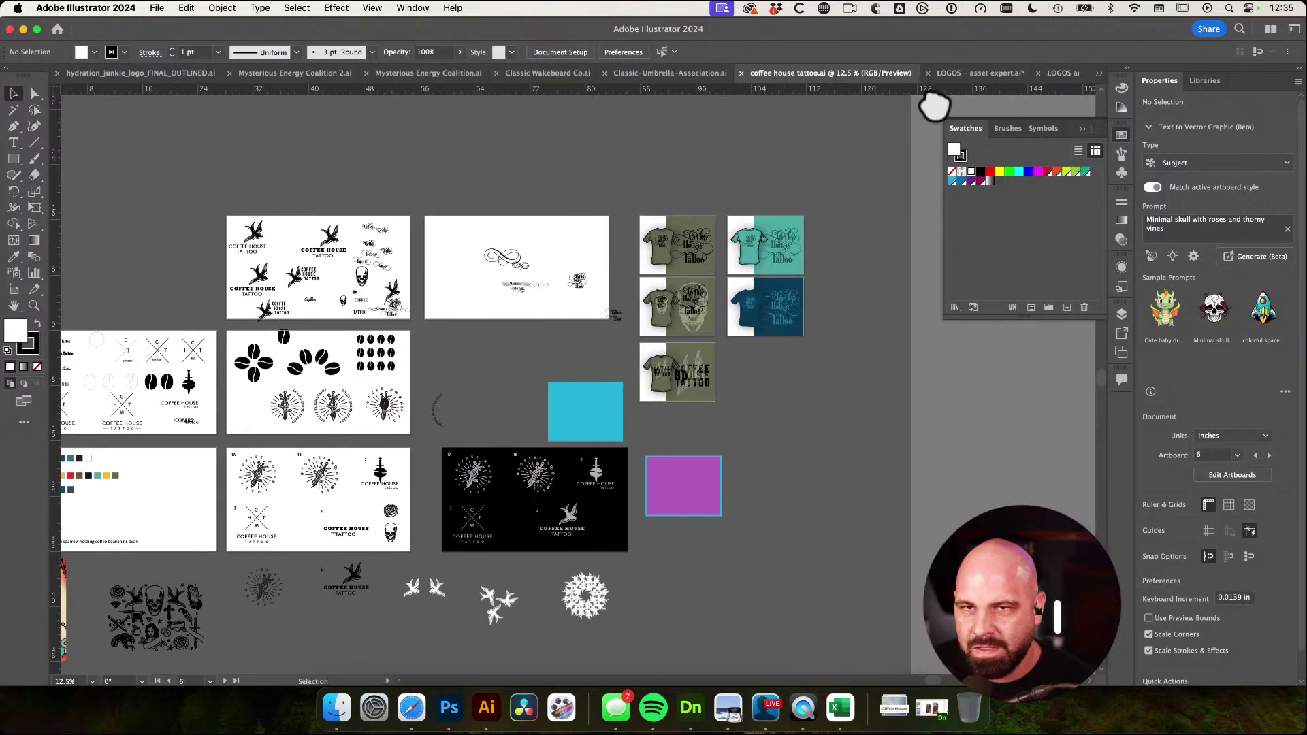
pyautogui.click(990, 73)
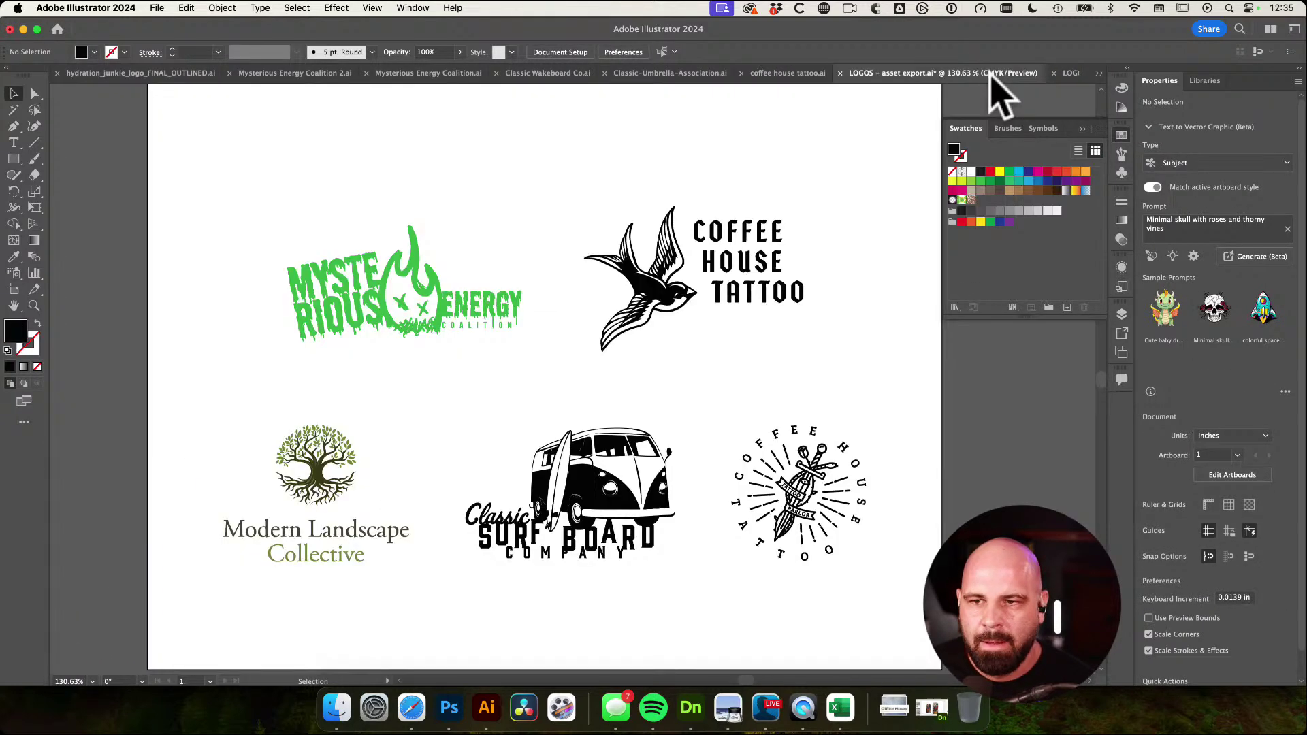
pyautogui.click(1072, 73)
pyautogui.click(1099, 72)
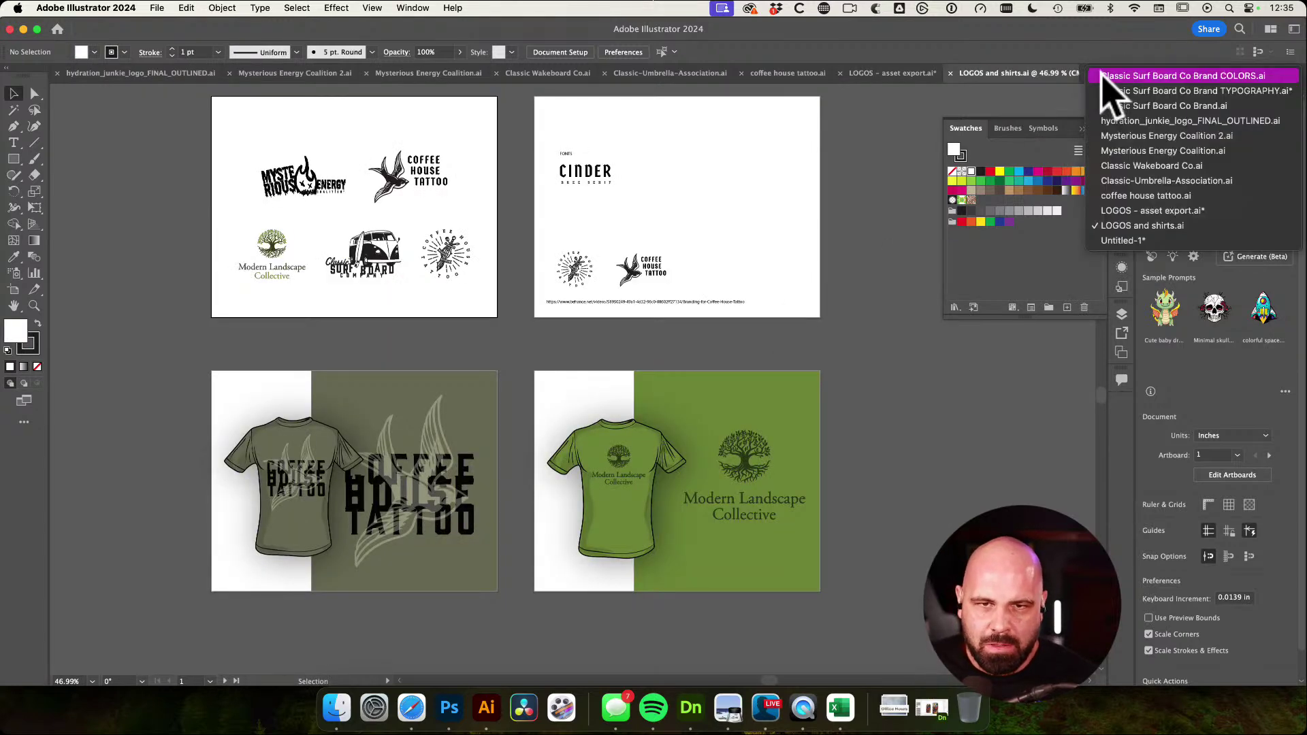
pyautogui.click(1130, 241)
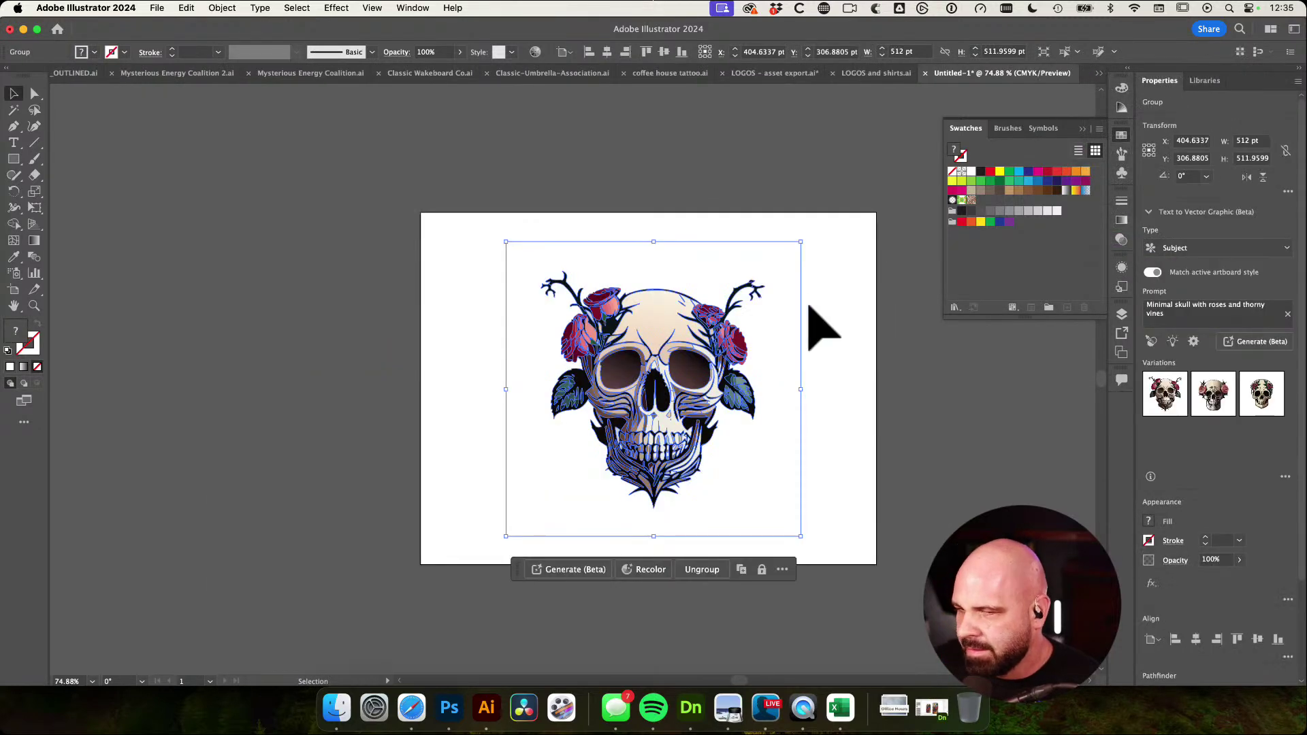
pyautogui.click(839, 238)
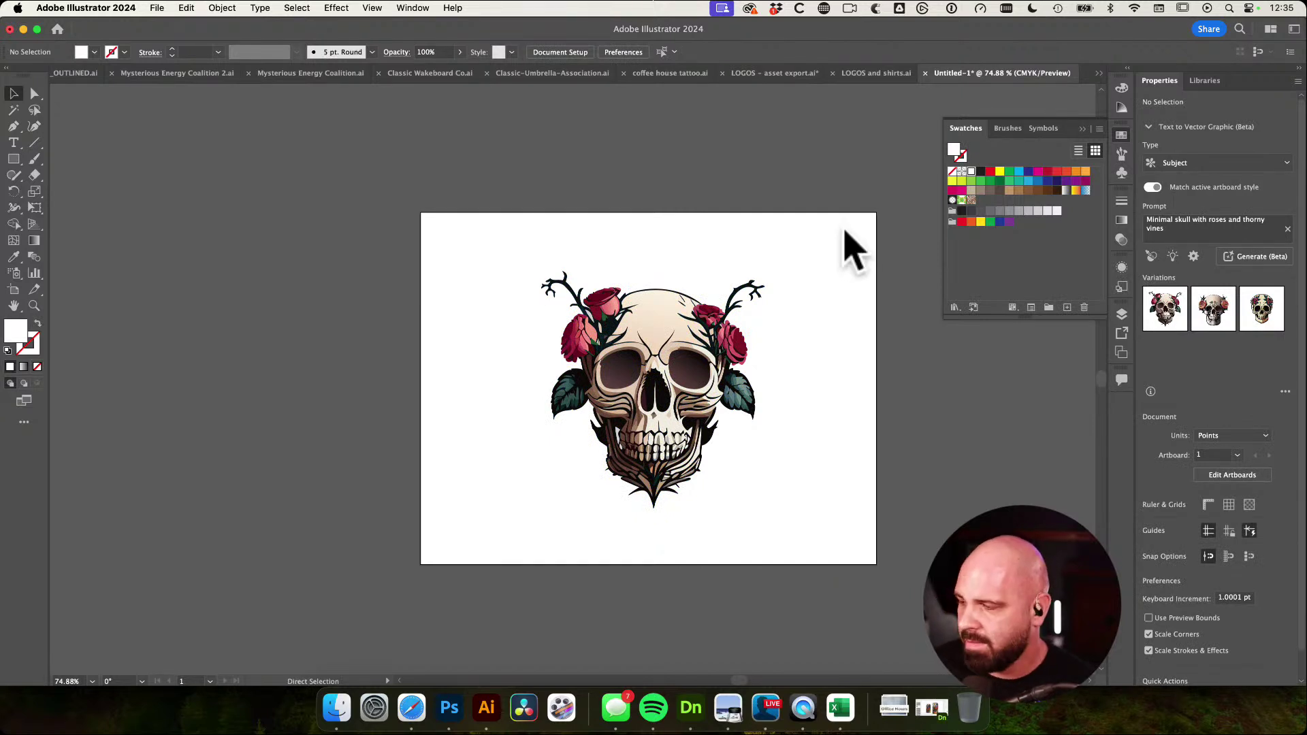
pyautogui.press('super+s')
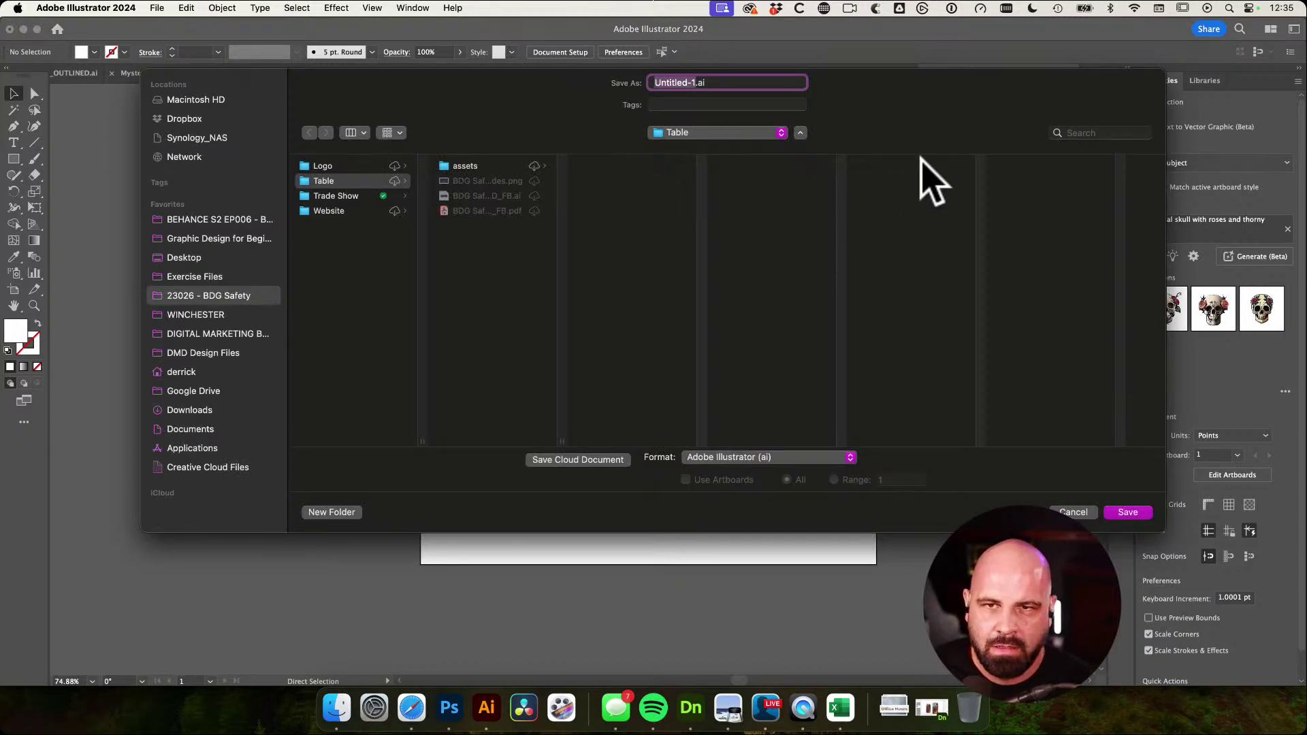
pyautogui.moveTo(928, 93); pyautogui.dragTo(788, 116)
pyautogui.click(933, 533)
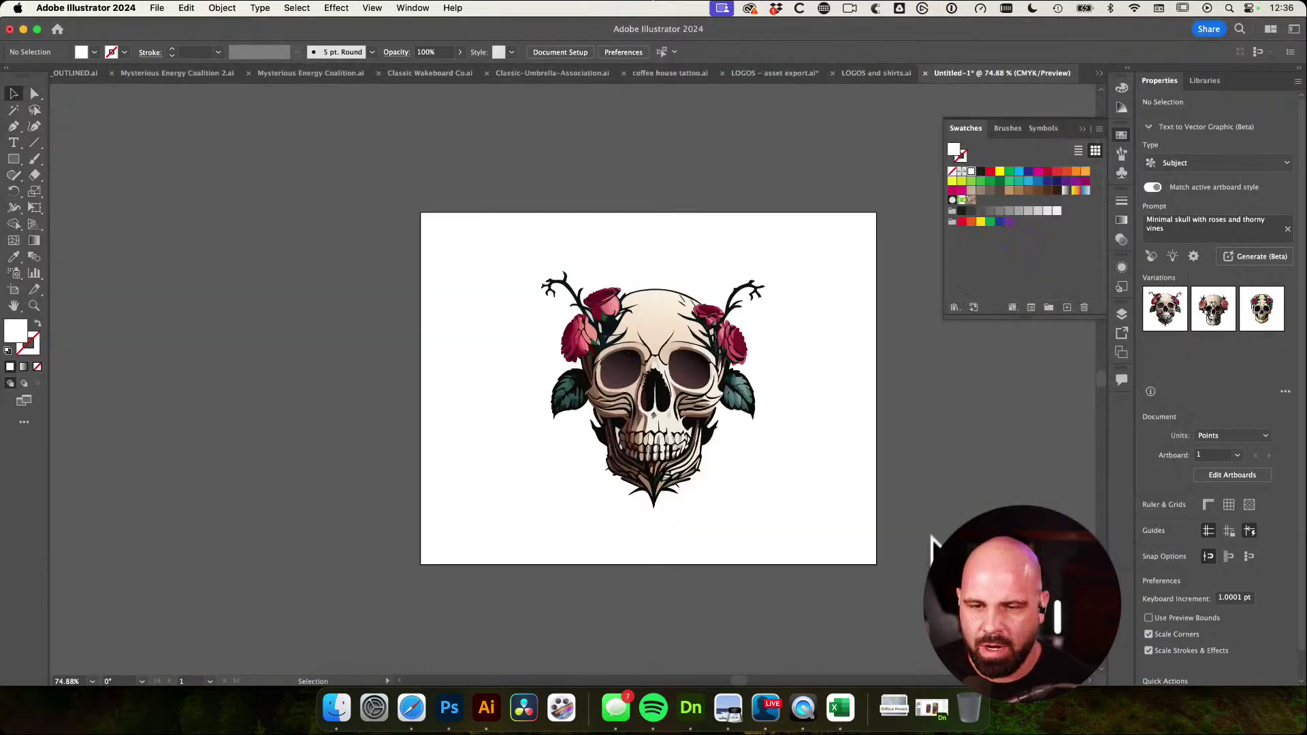
# Copy the prompt "Minimal skull with roses and thorny vines" and place it as a text line above the skull
pyautogui.moveTo(1185, 231); pyautogui.dragTo(1111, 218)
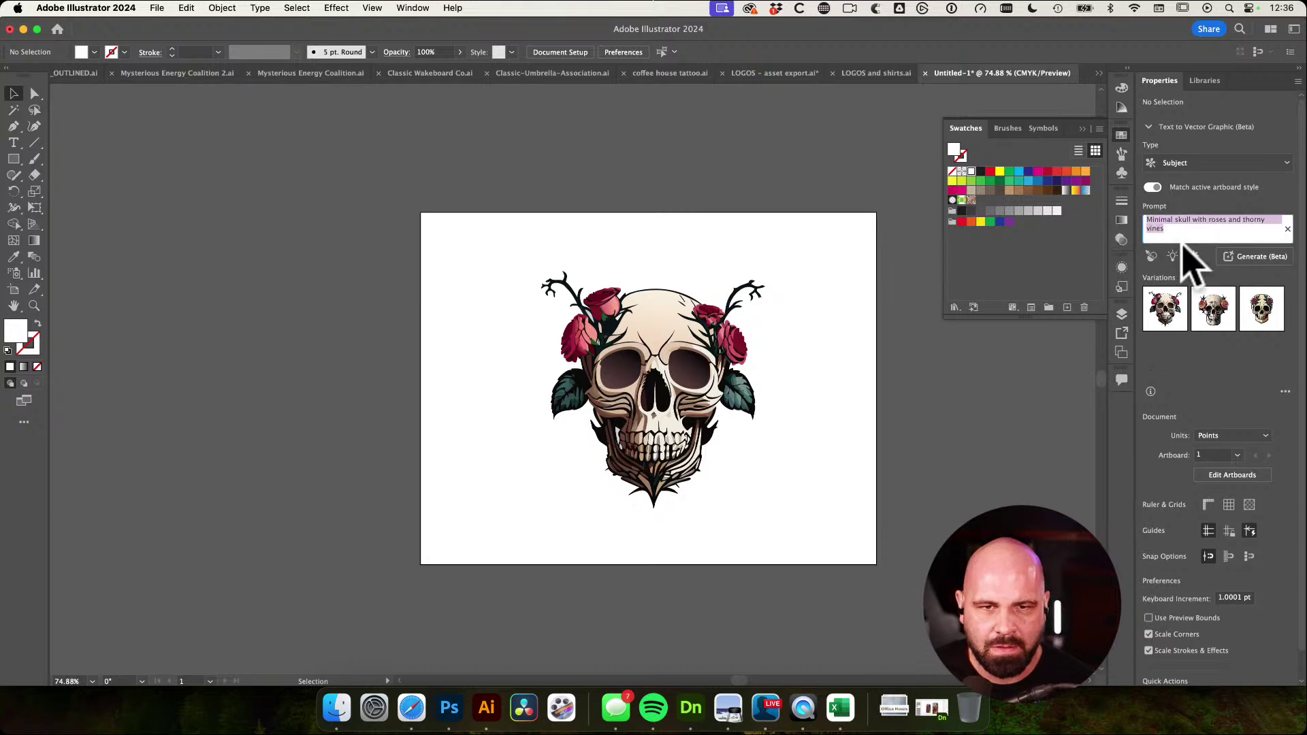
pyautogui.hotkey('ctrl', 'c')
pyautogui.press('t')
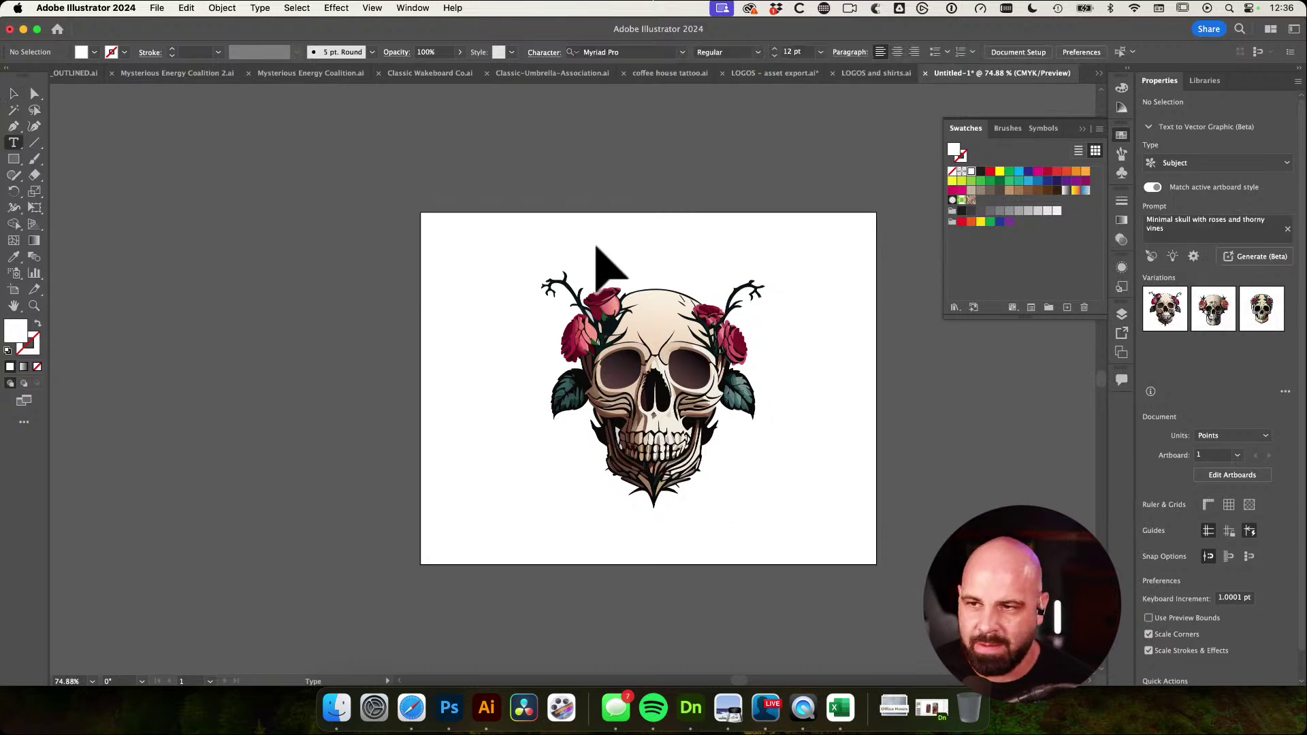
pyautogui.click(603, 225)
pyautogui.hotkey('ctrl', 'v')
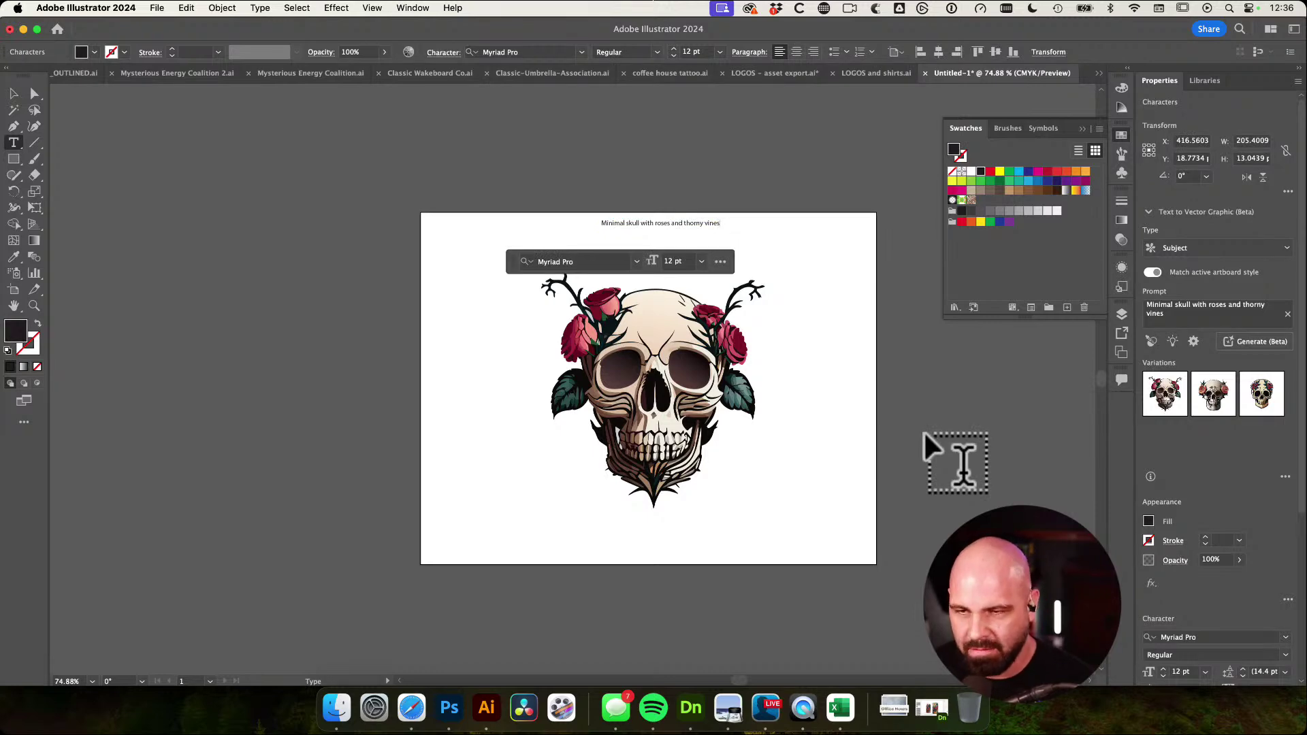
pyautogui.press('Escape')
# Save the document as "Minimal skull with roses and thorny vines" in Illustrator format in the BEHANCE S2 EP006 assets folder, accepting the default options
pyautogui.press('super+s')
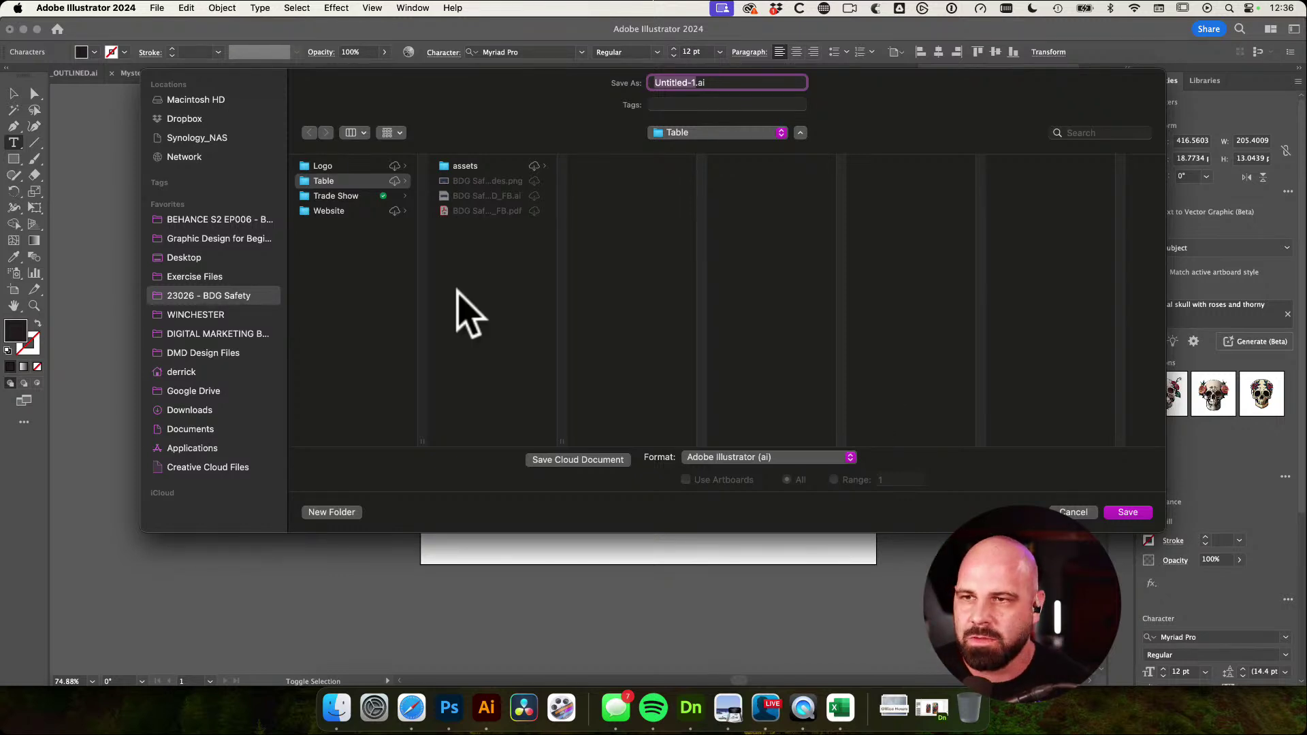
pyautogui.click(235, 219)
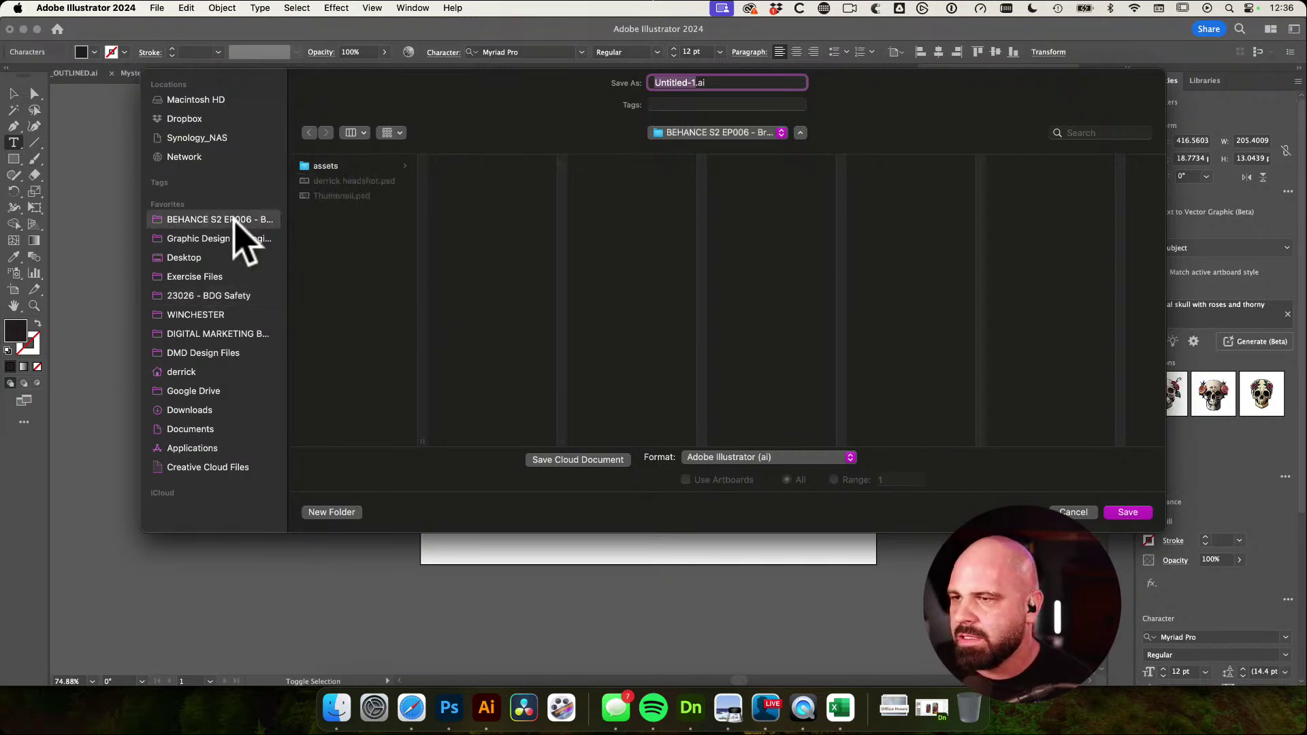
pyautogui.click(333, 166)
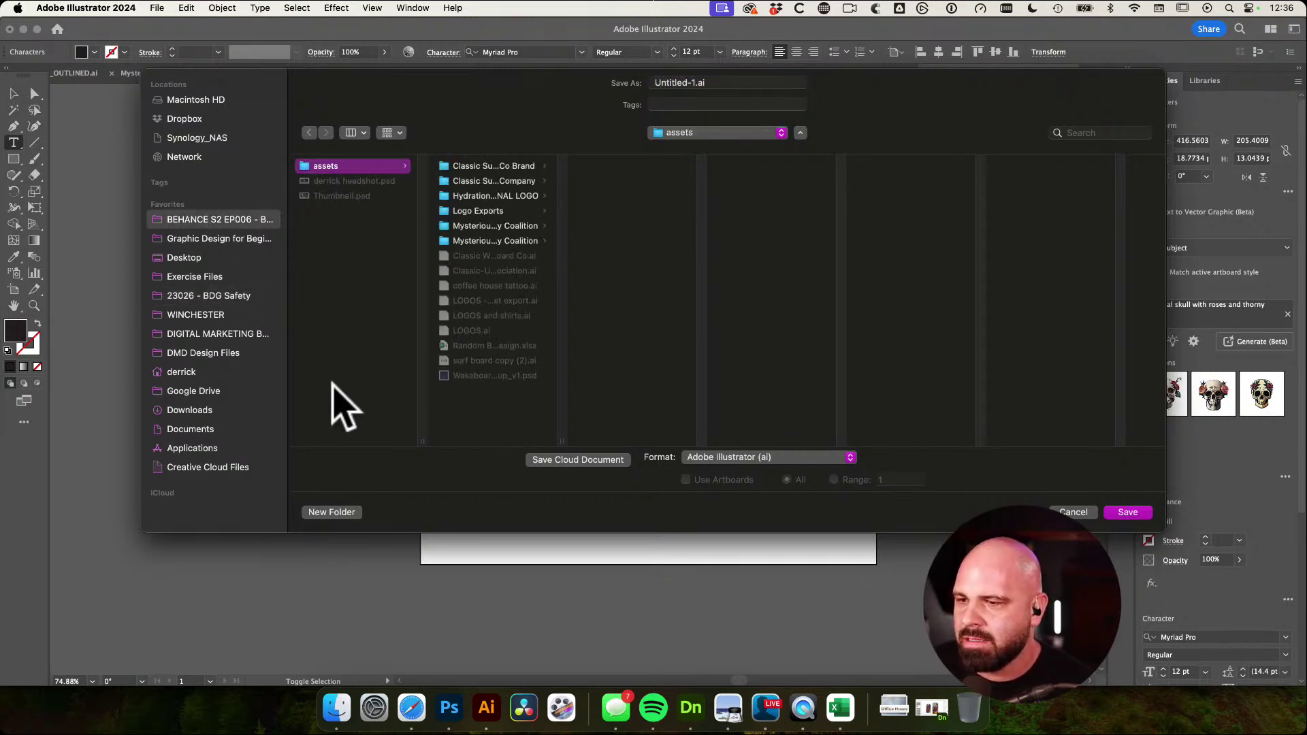
pyautogui.click(695, 82)
pyautogui.press('super+v')
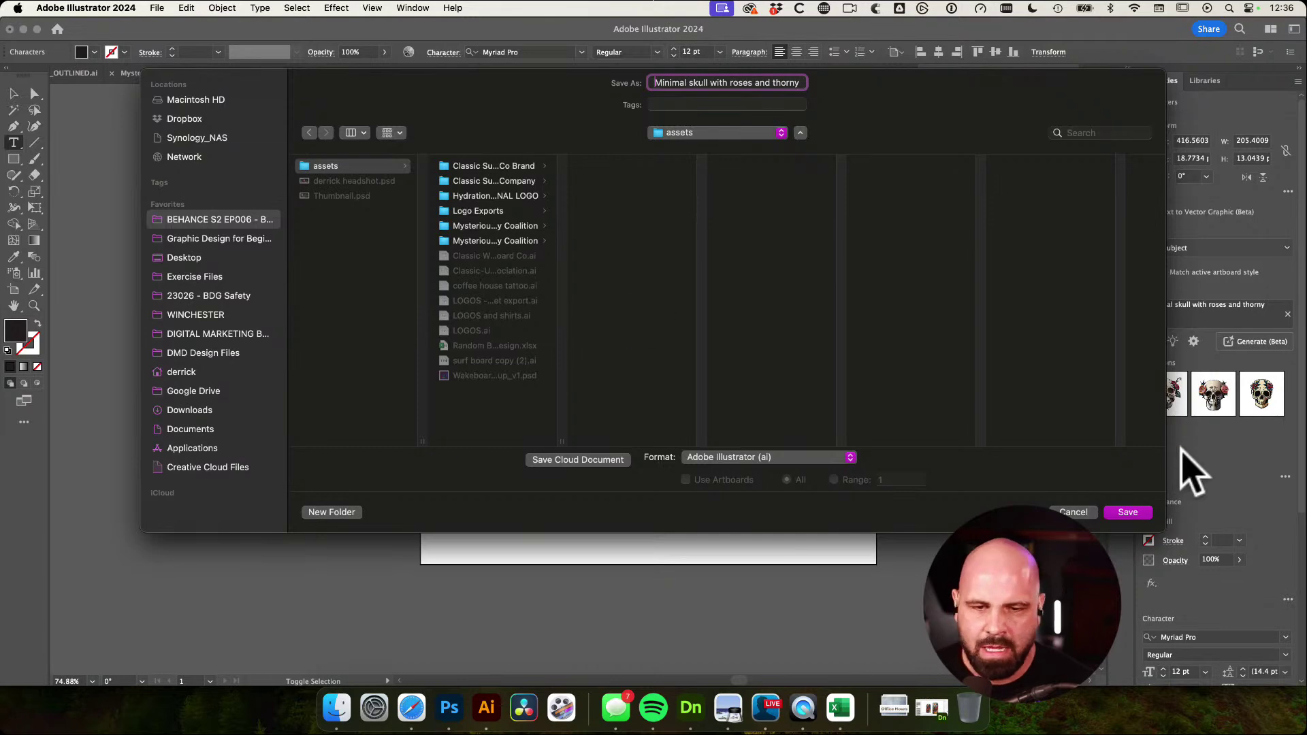
pyautogui.click(1130, 513)
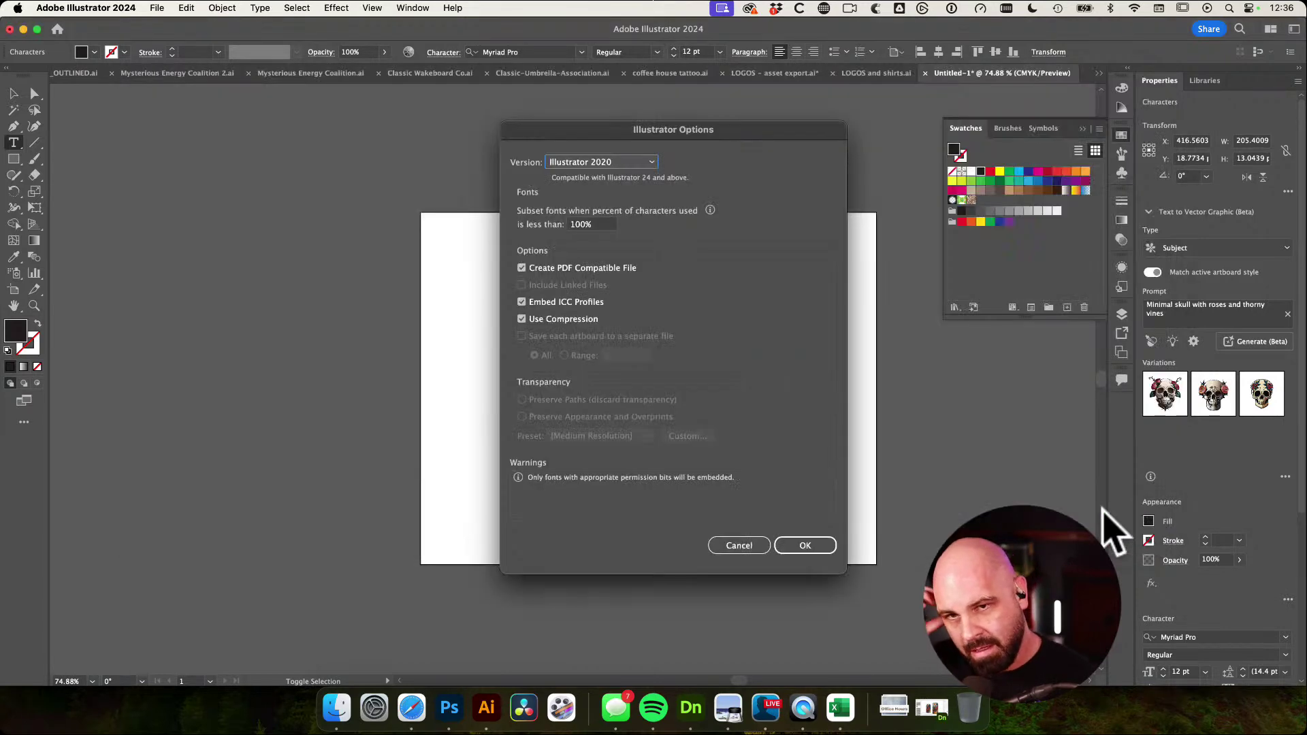
pyautogui.click(834, 540)
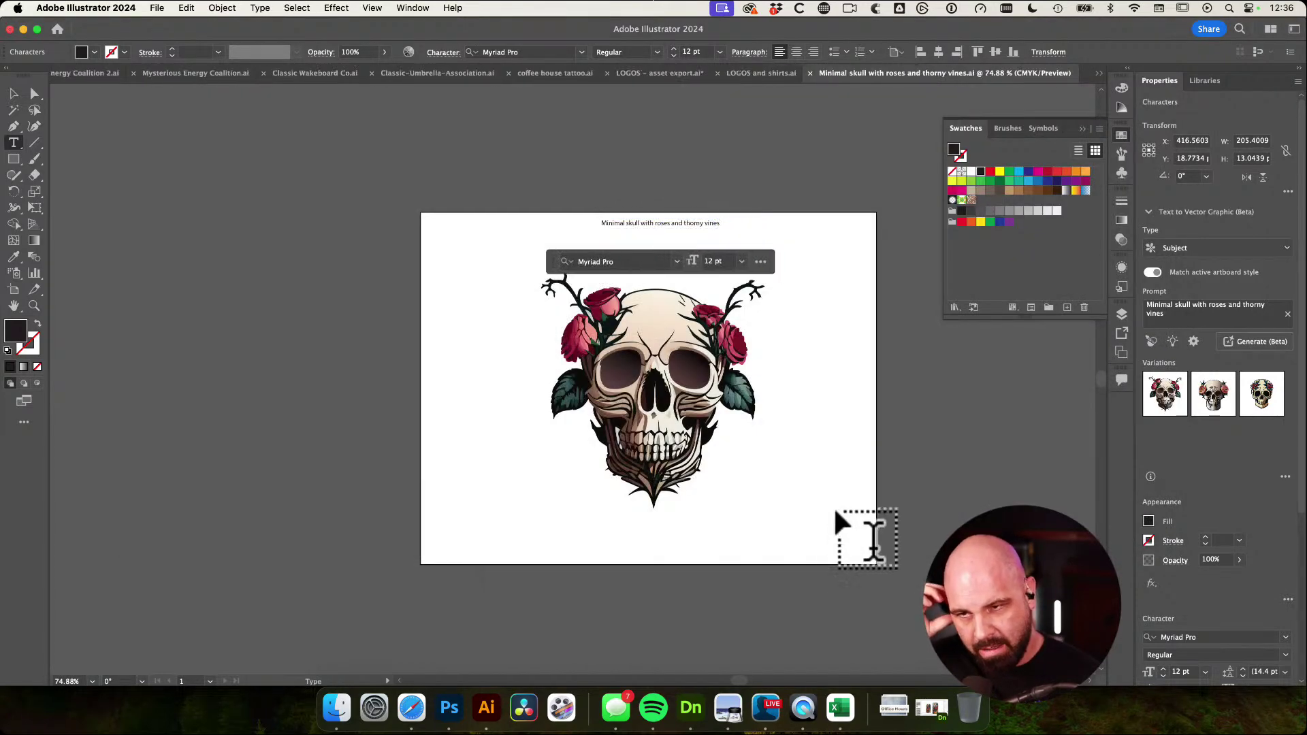
# Move the skull group horizontally to the left half of the artboard, at about X 244 pt
pyautogui.click(14, 93)
pyautogui.click(194, 167)
pyautogui.hscroll(5, 252, 224)
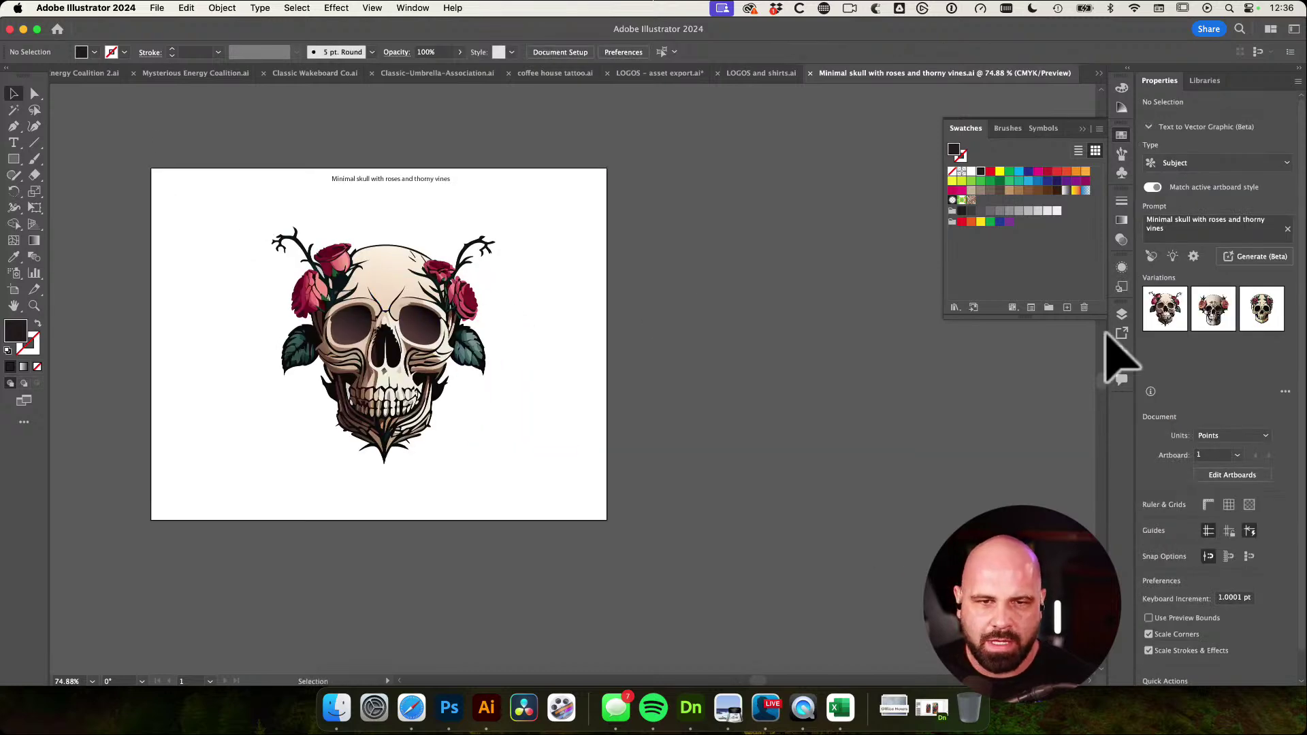
pyautogui.click(438, 374)
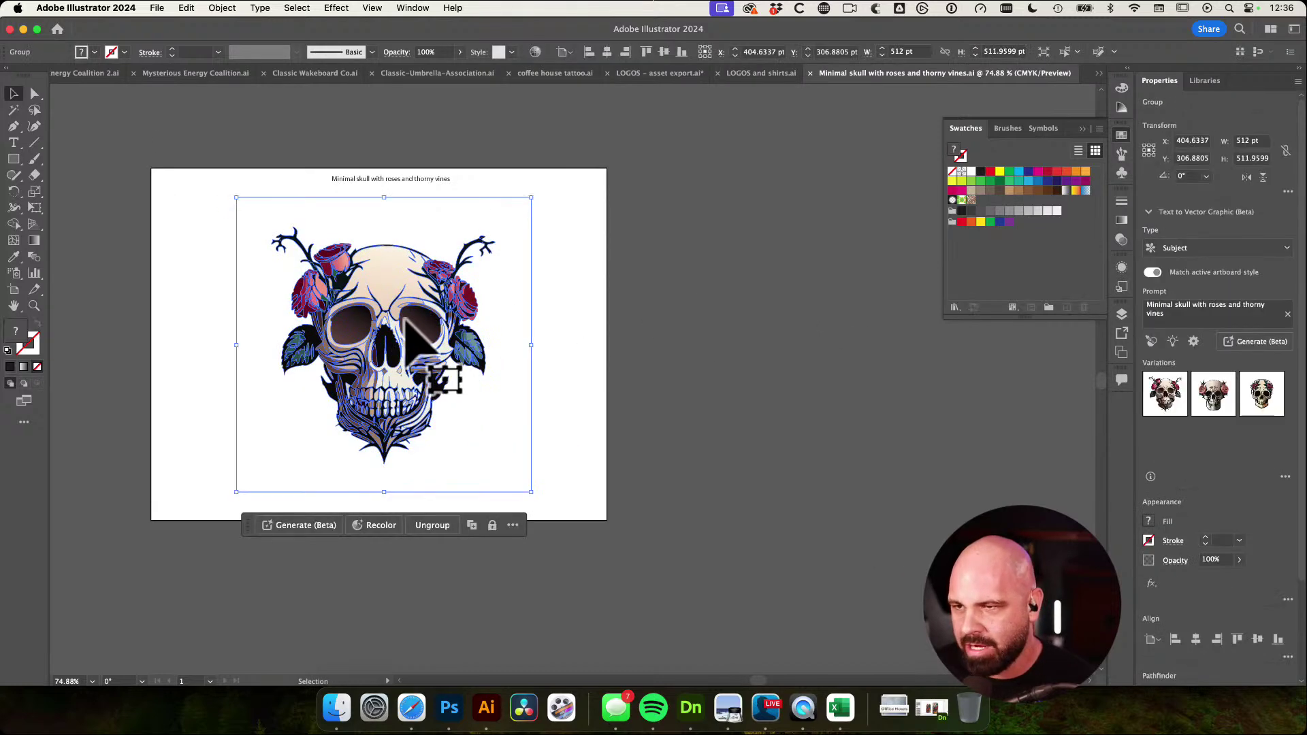
pyautogui.moveTo(438, 374); pyautogui.dragTo(347, 375)
pyautogui.click(455, 394)
# Draw a dark-filled rectangle about 176 x 264 pt in the empty space beside the skull
pyautogui.press('m')
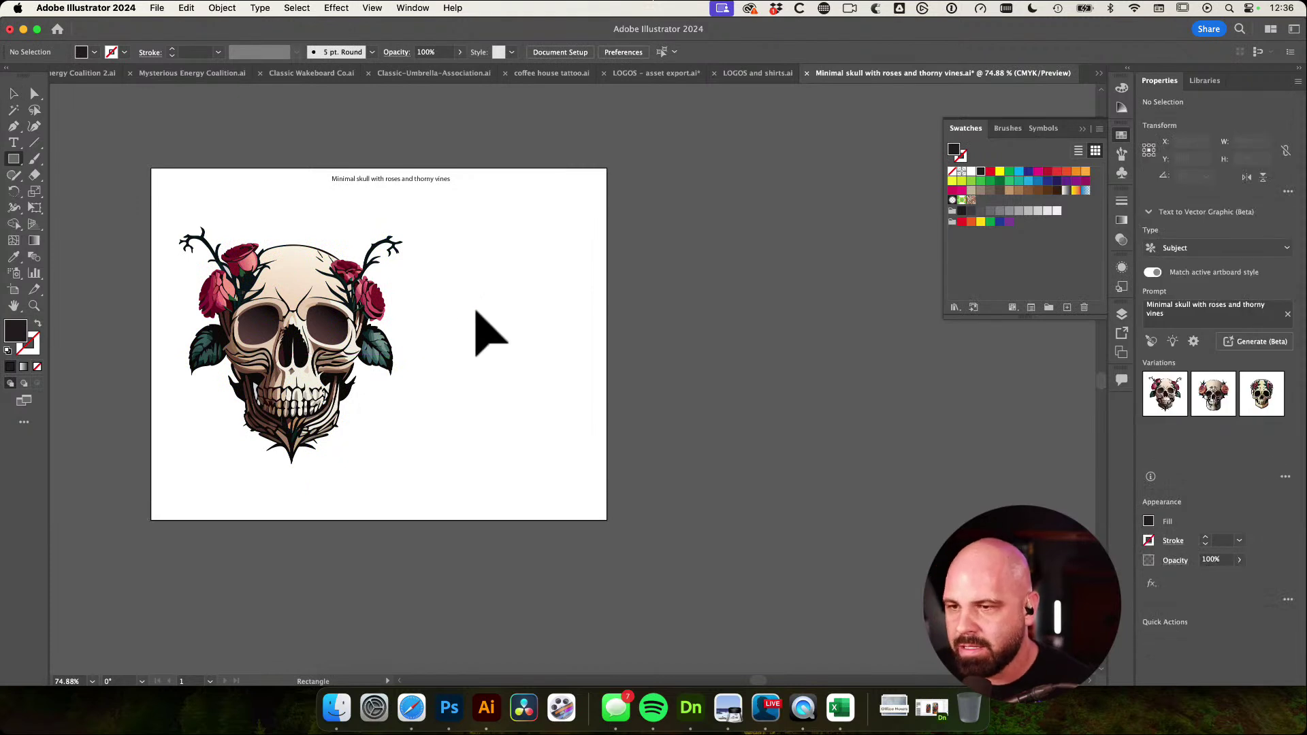
pyautogui.moveTo(456, 289)
pyautogui.mouseDown()
pyautogui.moveTo(518, 449)
pyautogui.moveTo(558, 442)
pyautogui.mouseUp()
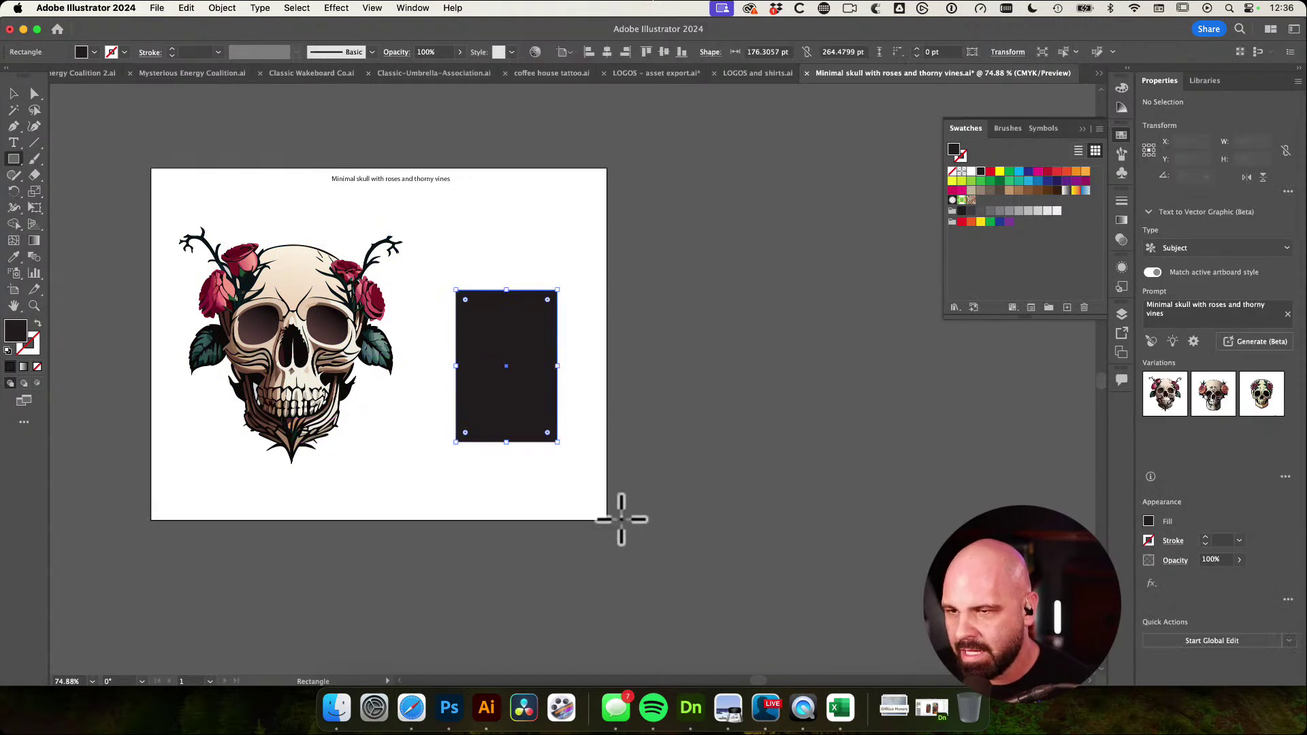
pyautogui.click(1193, 308)
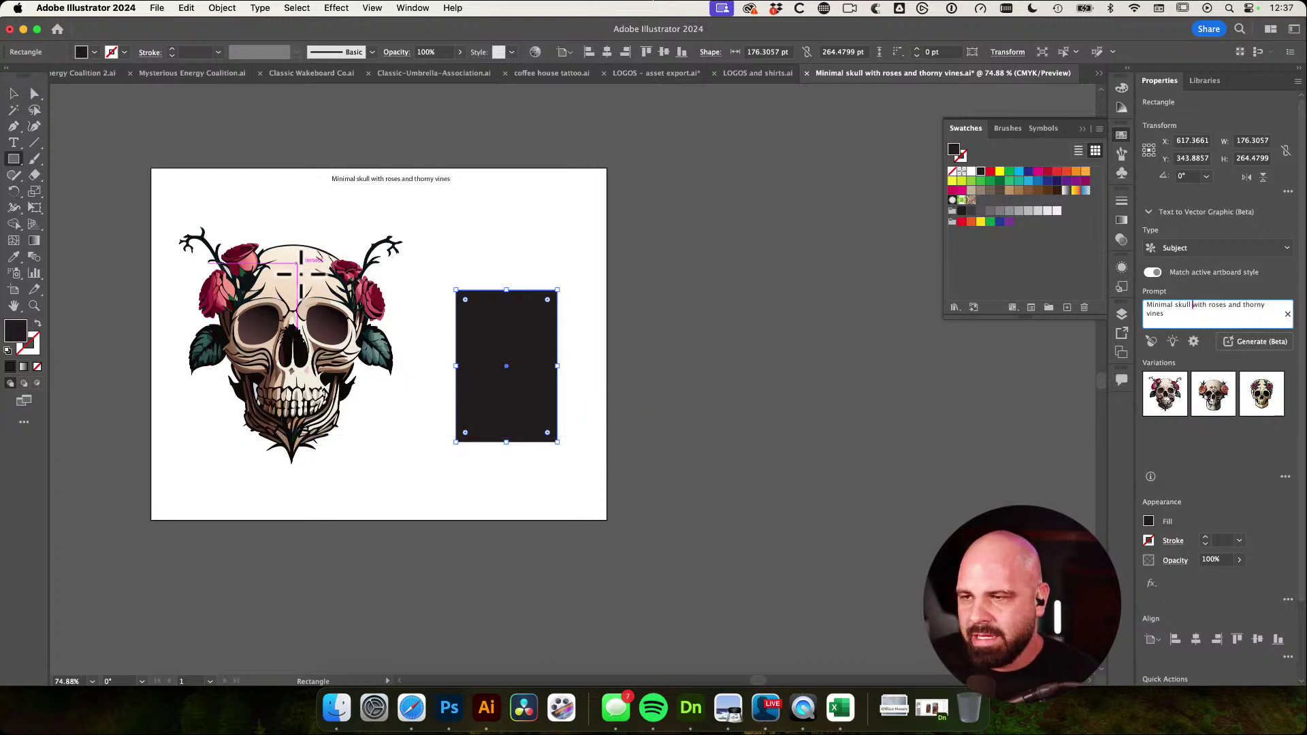
# Duplicate the skull outside the artboard and try the second and third generated variations on the original
pyautogui.click(14, 93)
pyautogui.click(302, 287)
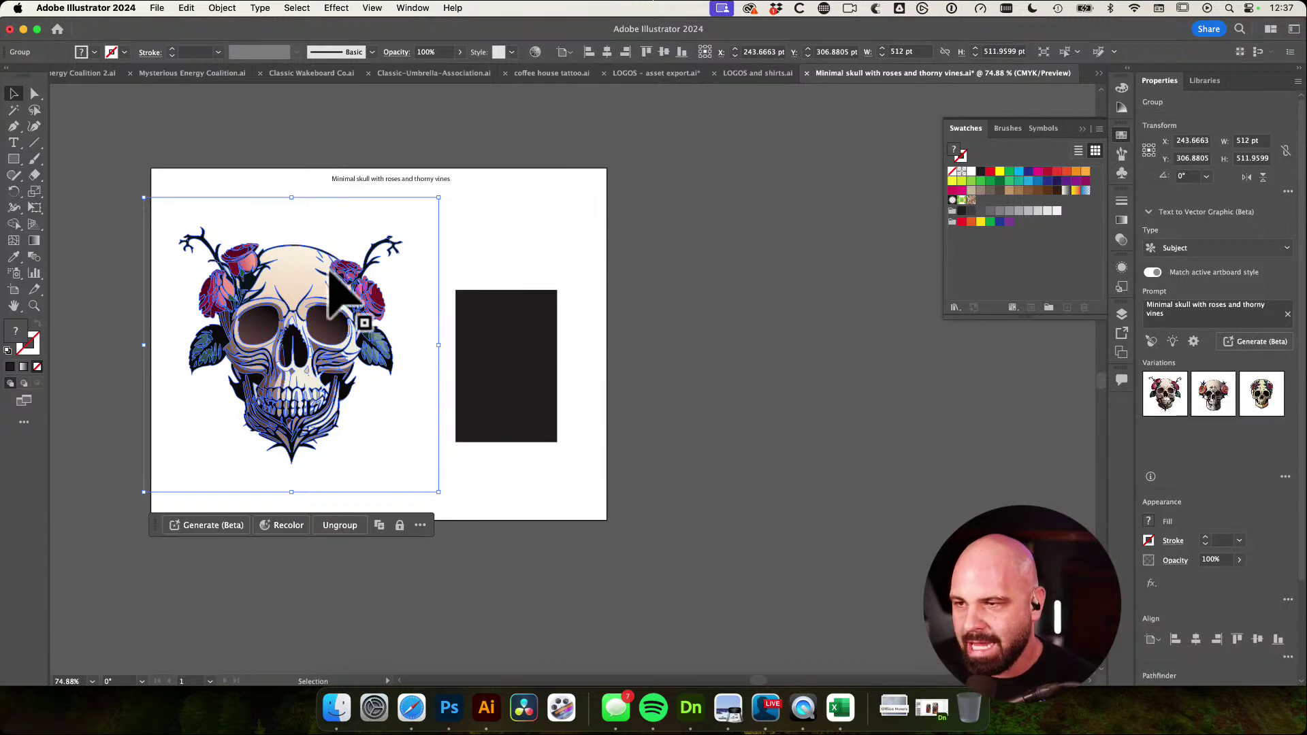
pyautogui.moveTo(289, 300); pyautogui.dragTo(802, 299)
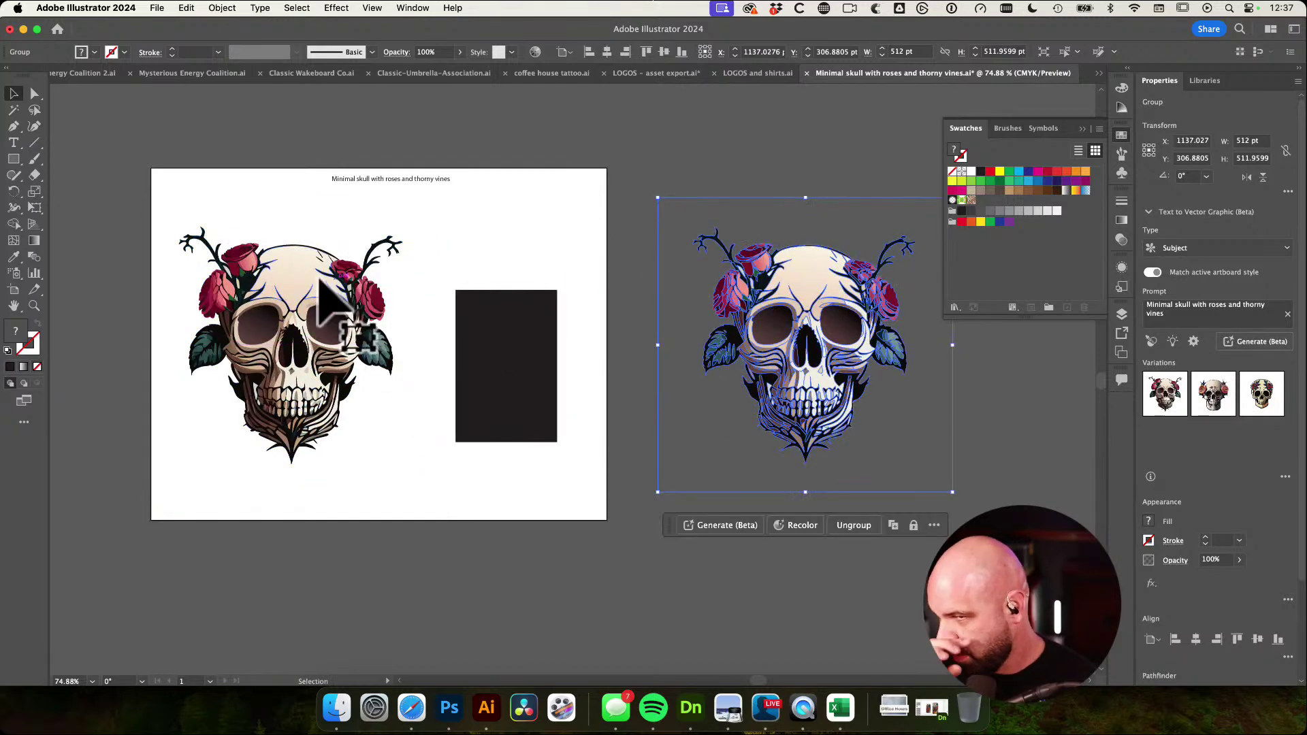
pyautogui.click(305, 293)
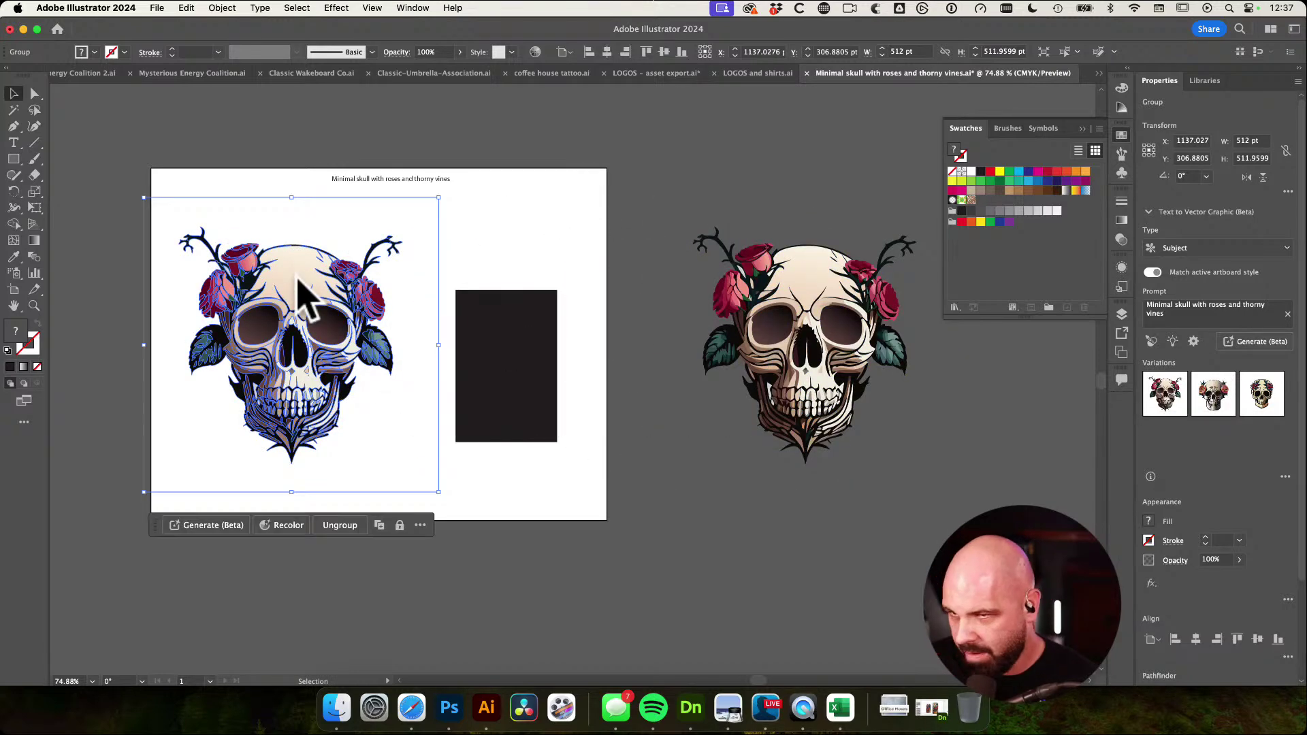
pyautogui.click(1212, 406)
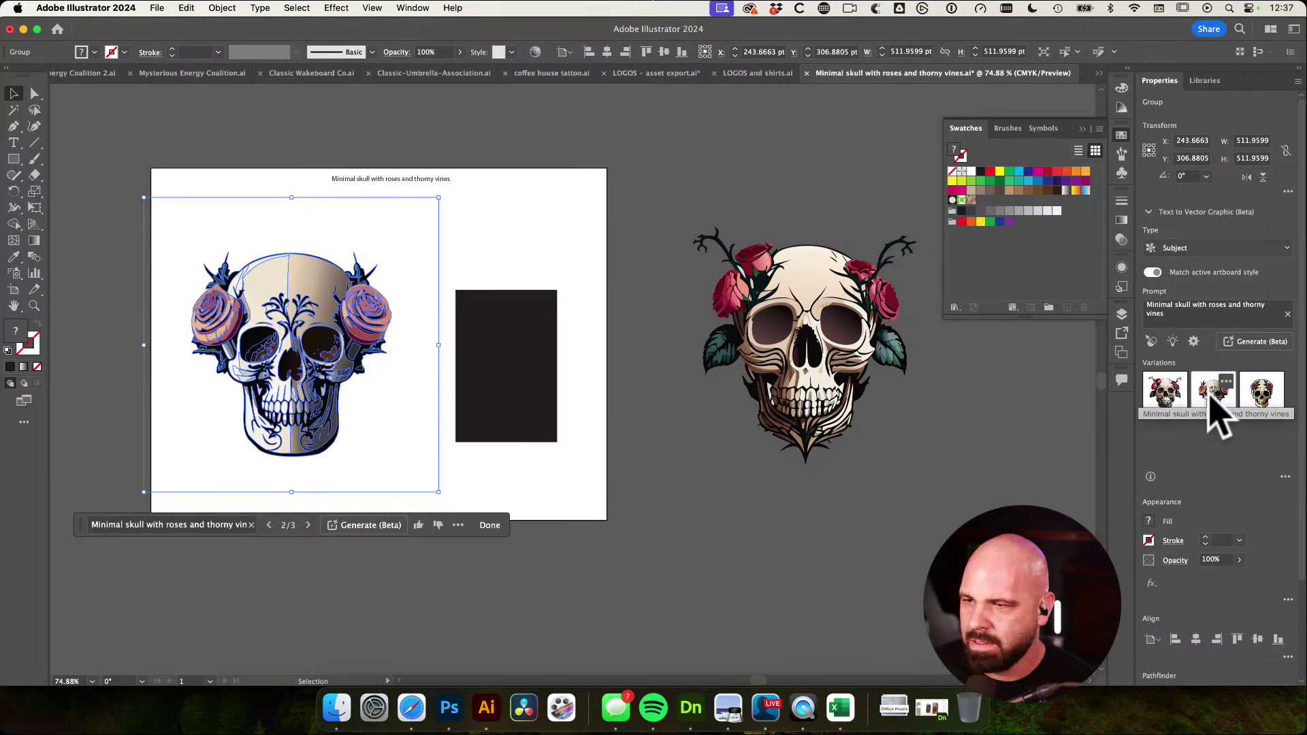
pyautogui.click(1260, 403)
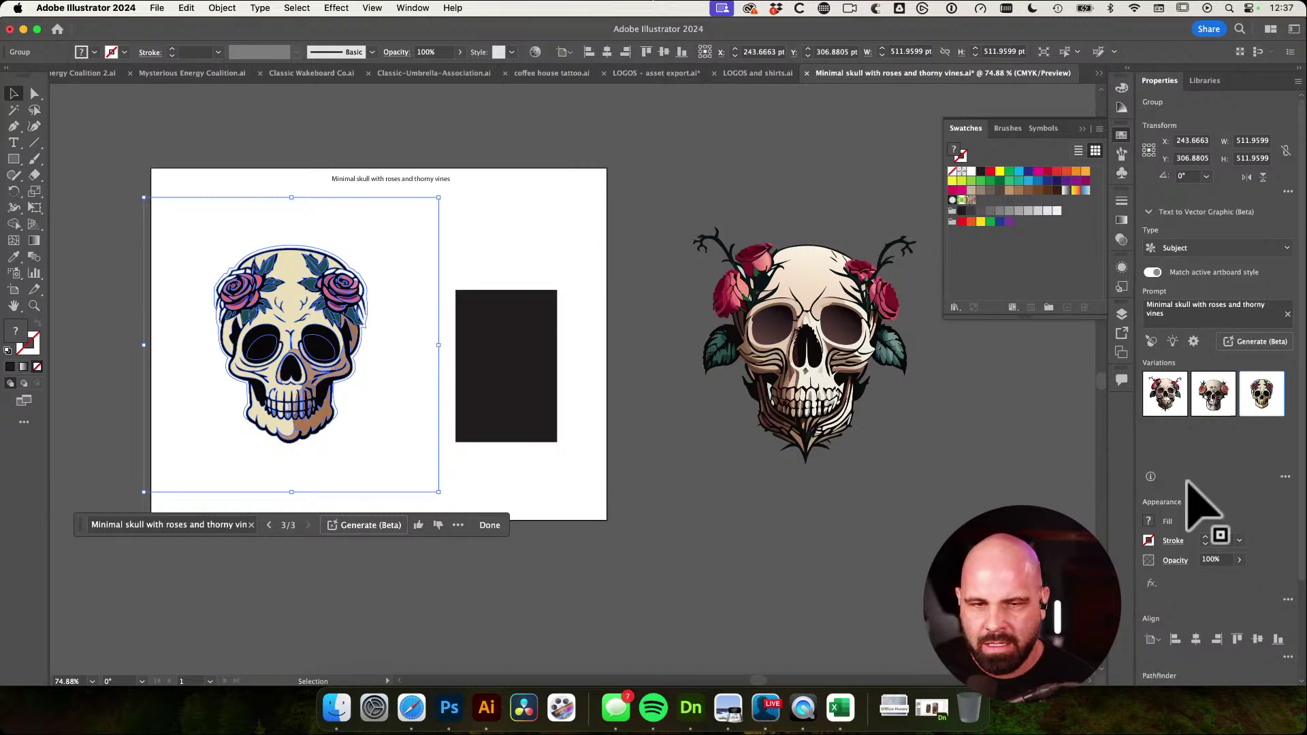
pyautogui.click(1215, 408)
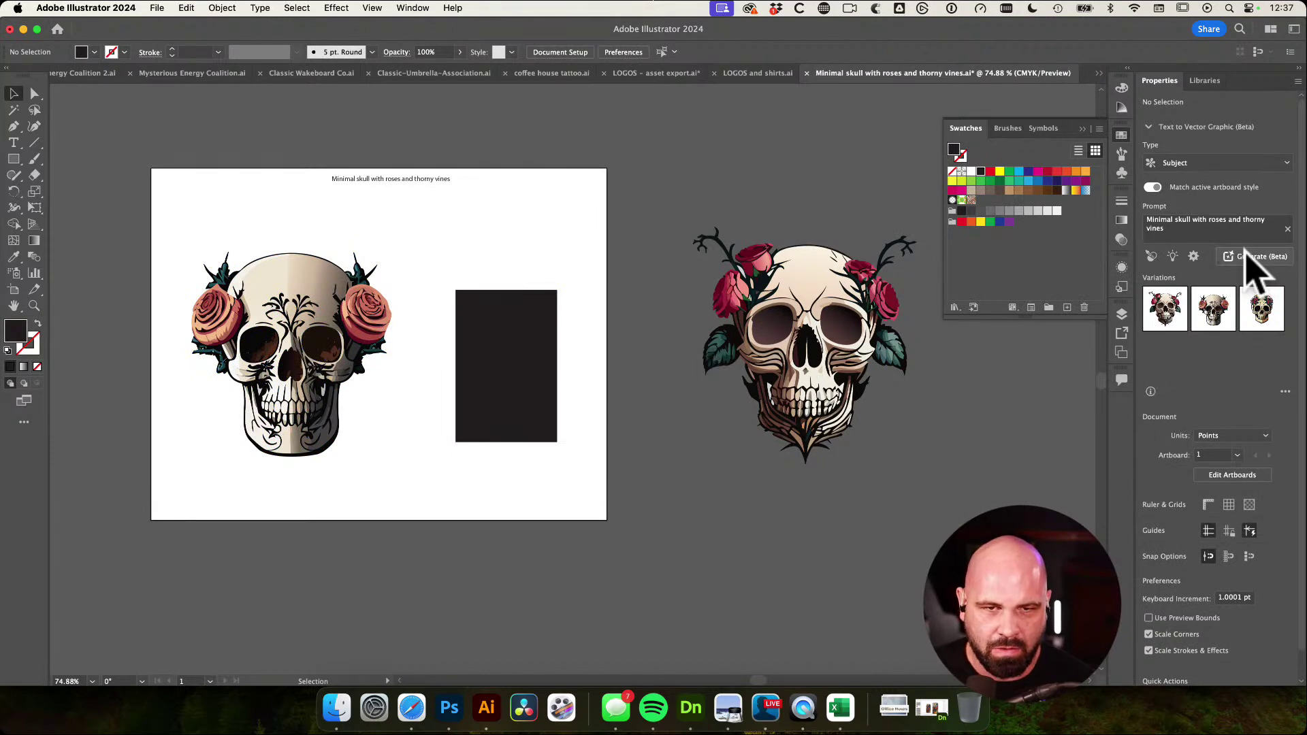
# Undo the variation swap and the skull duplication, leaving nothing selected
pyautogui.click(280, 310)
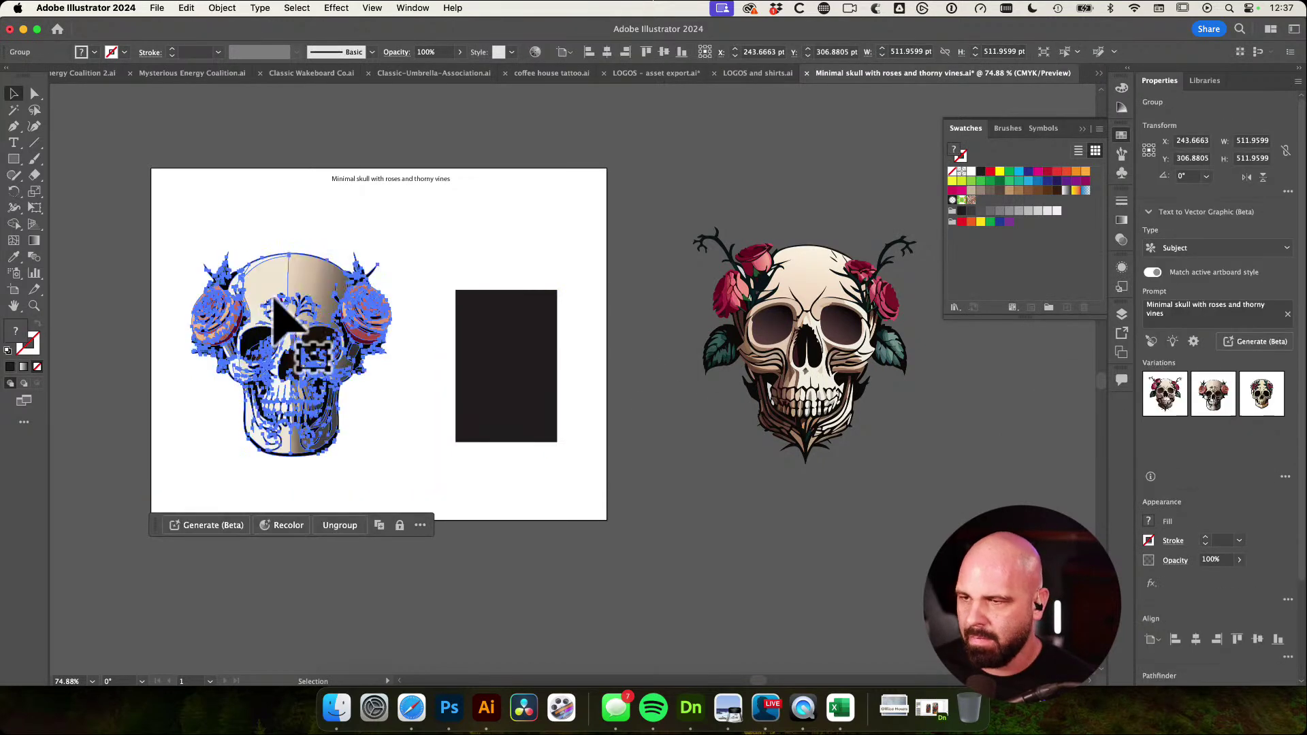
pyautogui.press('super+z')
pyautogui.press('super+z')
pyautogui.click(613, 346)
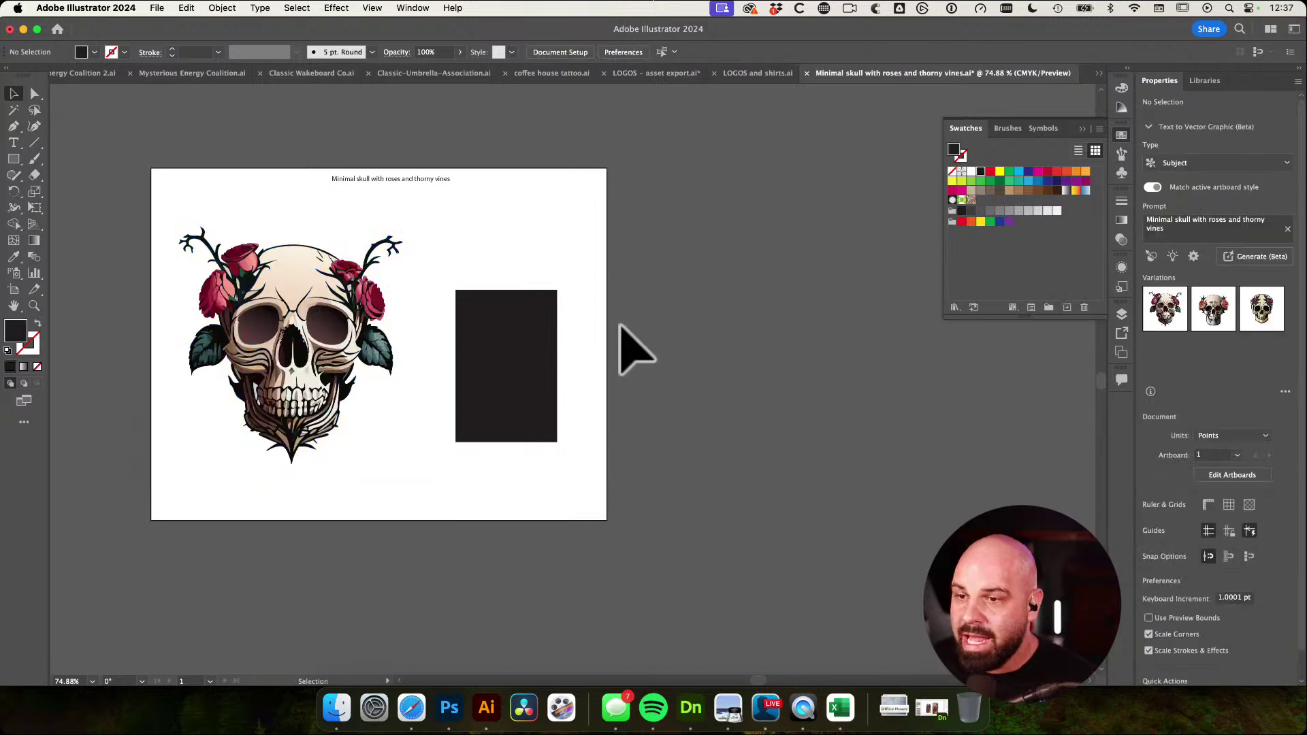
# Move the rectangle higher beside the skull, widen it to about 225 pt, and generate a Subject vector in it from the prompt "skull and crossbones"
pyautogui.moveTo(513, 336); pyautogui.dragTo(430, 308)
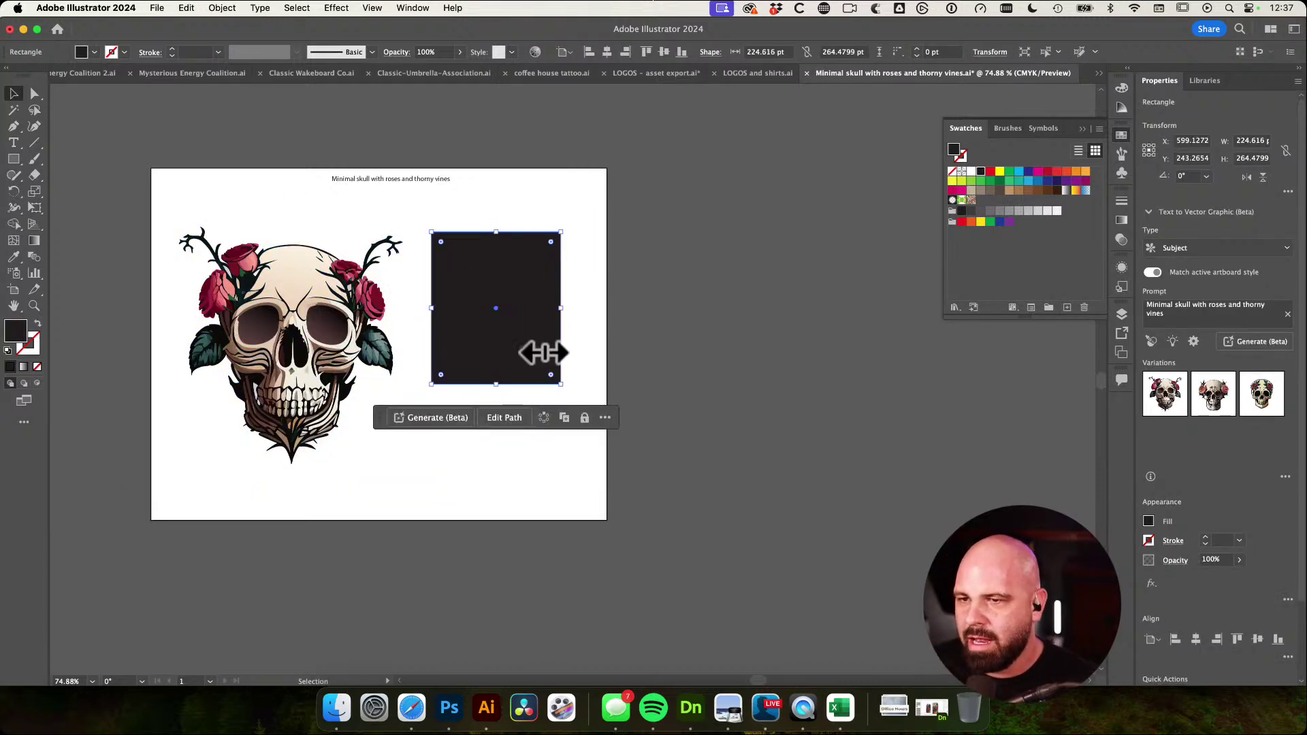
pyautogui.click(1251, 315)
pyautogui.press('super+a')
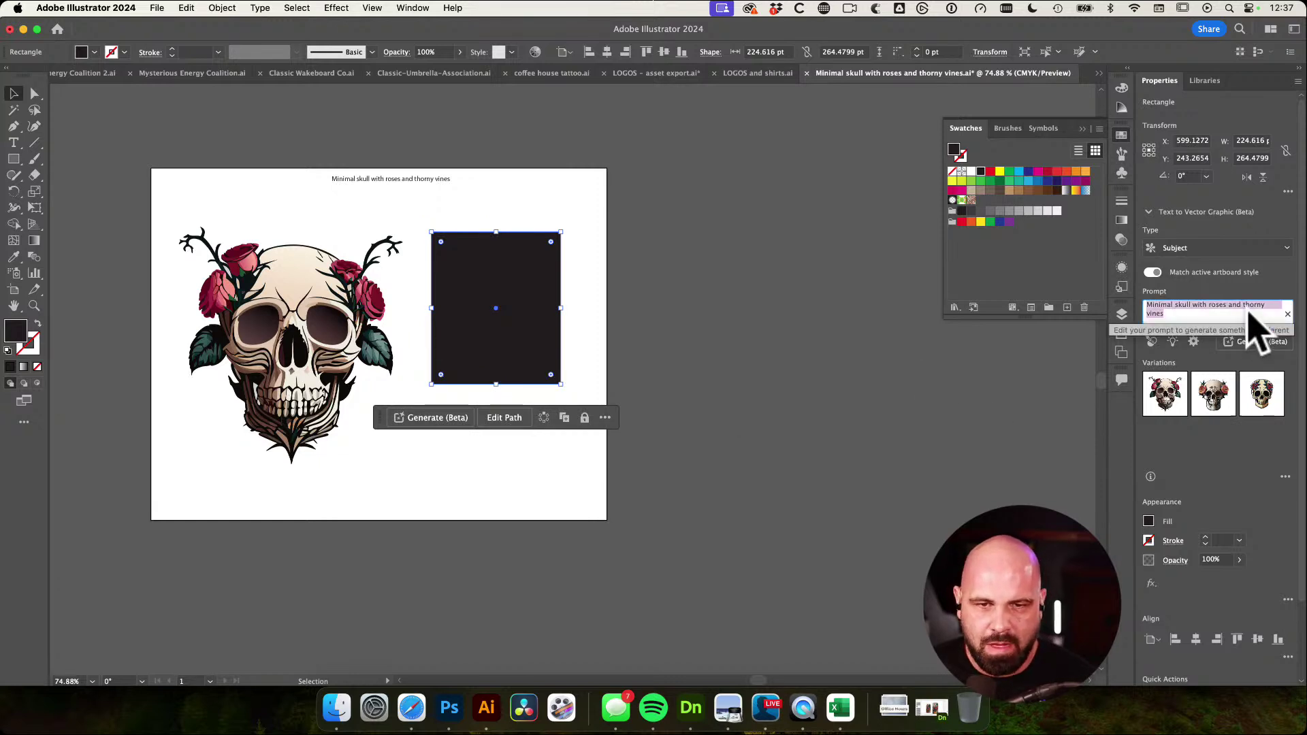
pyautogui.write('skull ')
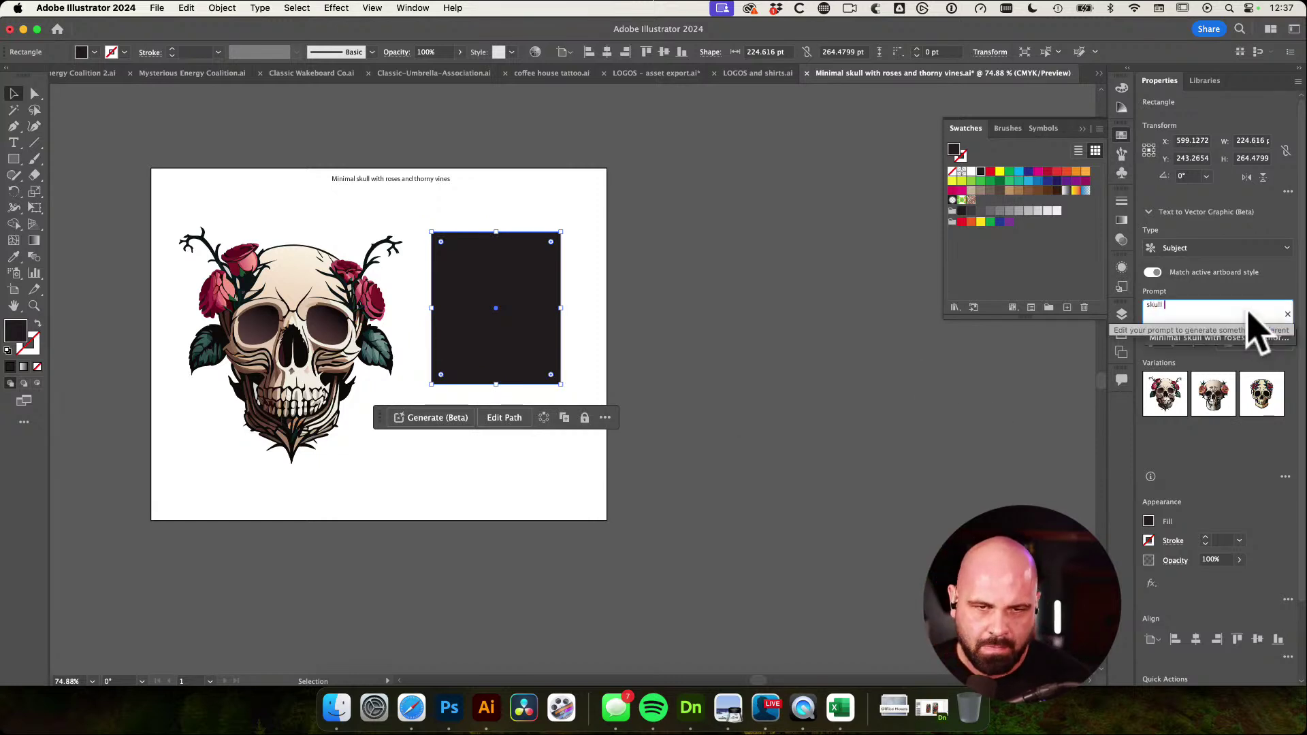
pyautogui.write('and crossbones')
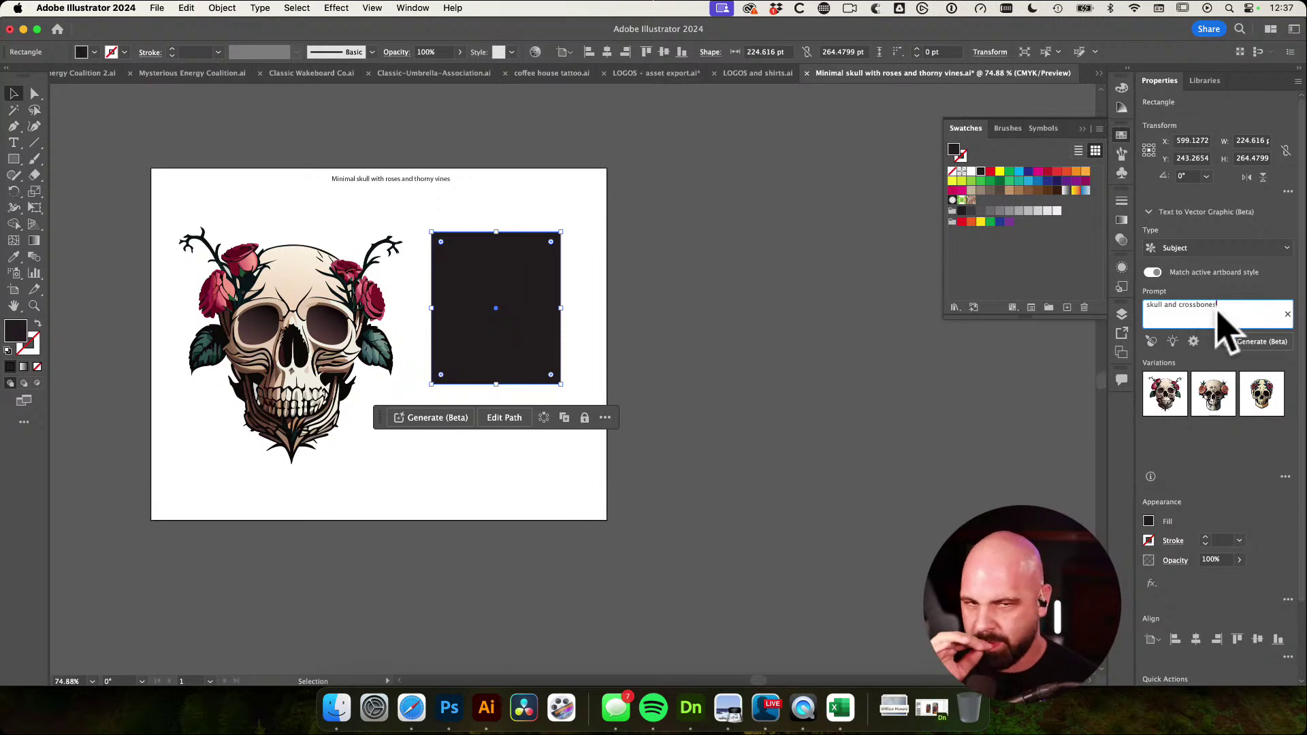
pyautogui.press('Return')
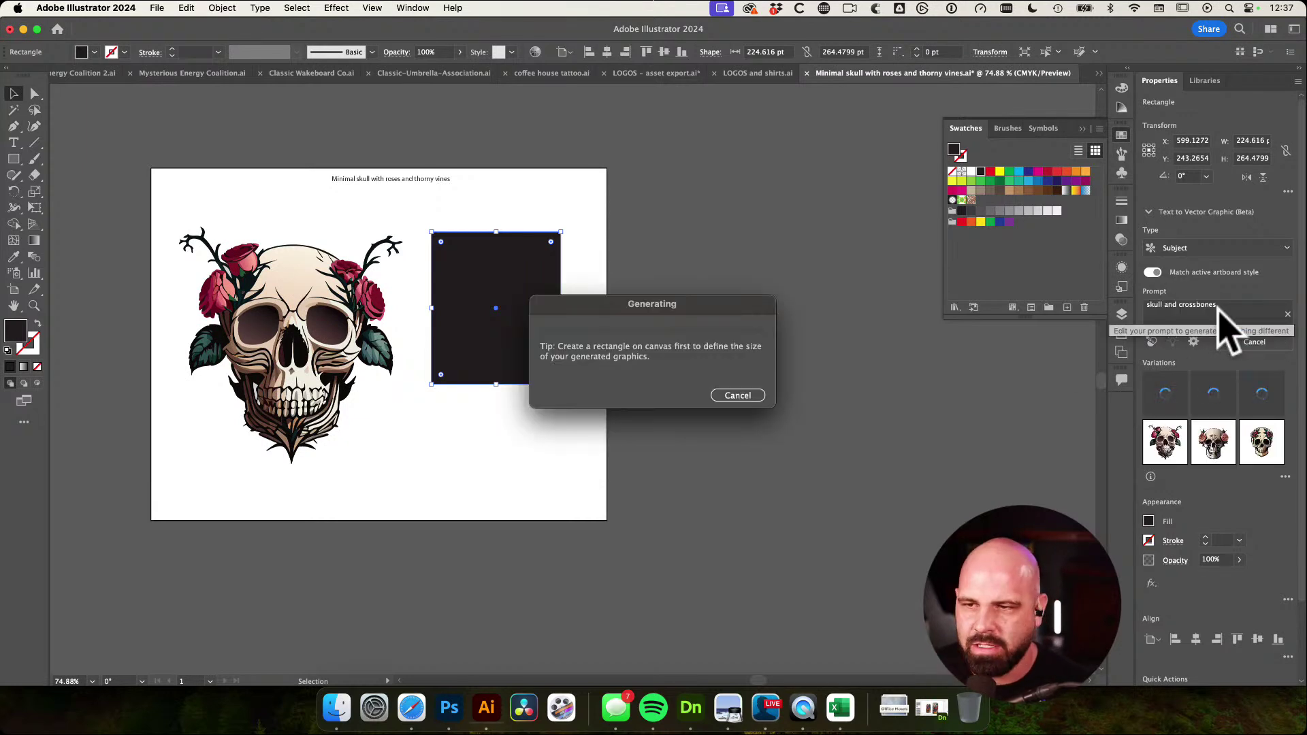
pyautogui.moveTo(656, 308); pyautogui.dragTo(745, 246)
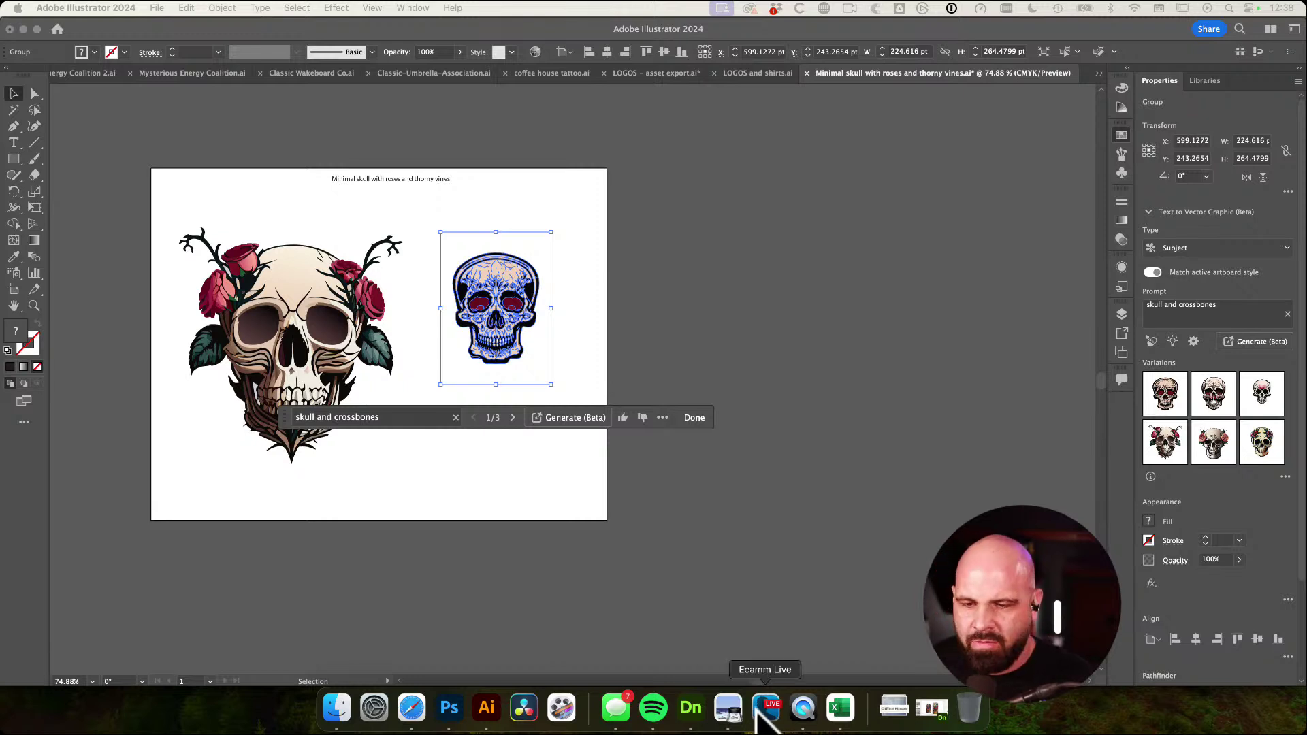
# Switch to Safari to check the Behance livestream chat, and return to the skull document in Illustrator
pyautogui.click(413, 709)
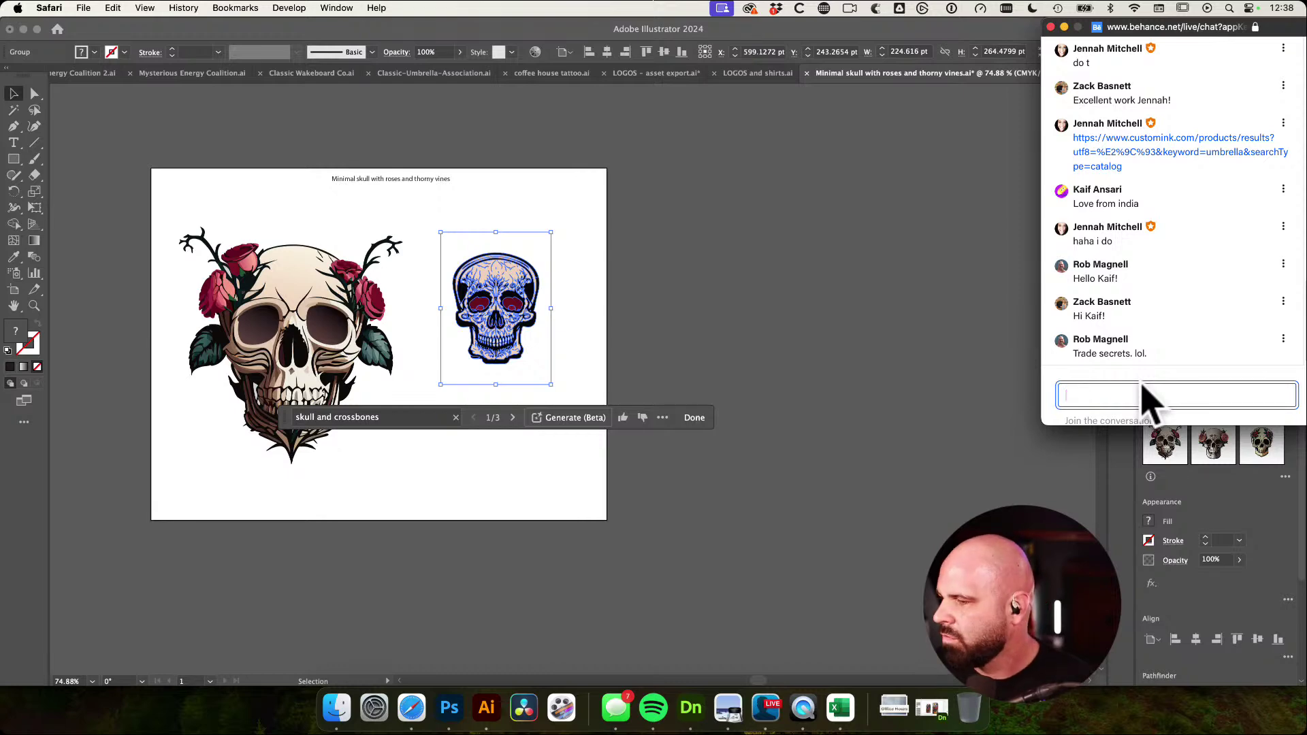
pyautogui.click(789, 283)
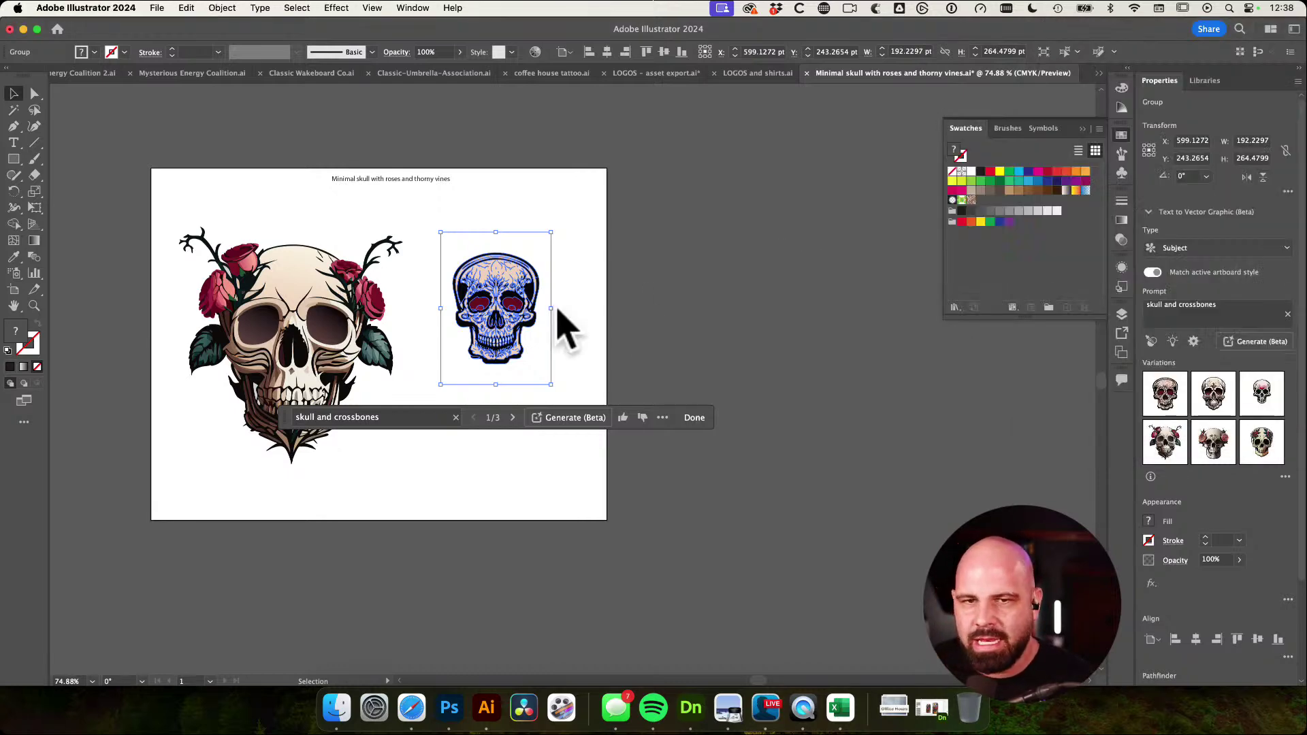
pyautogui.click(693, 274)
# Examine the small generated skull and the available Text to Vector Graphic types, keeping Subject
pyautogui.click(509, 308)
pyautogui.click(686, 313)
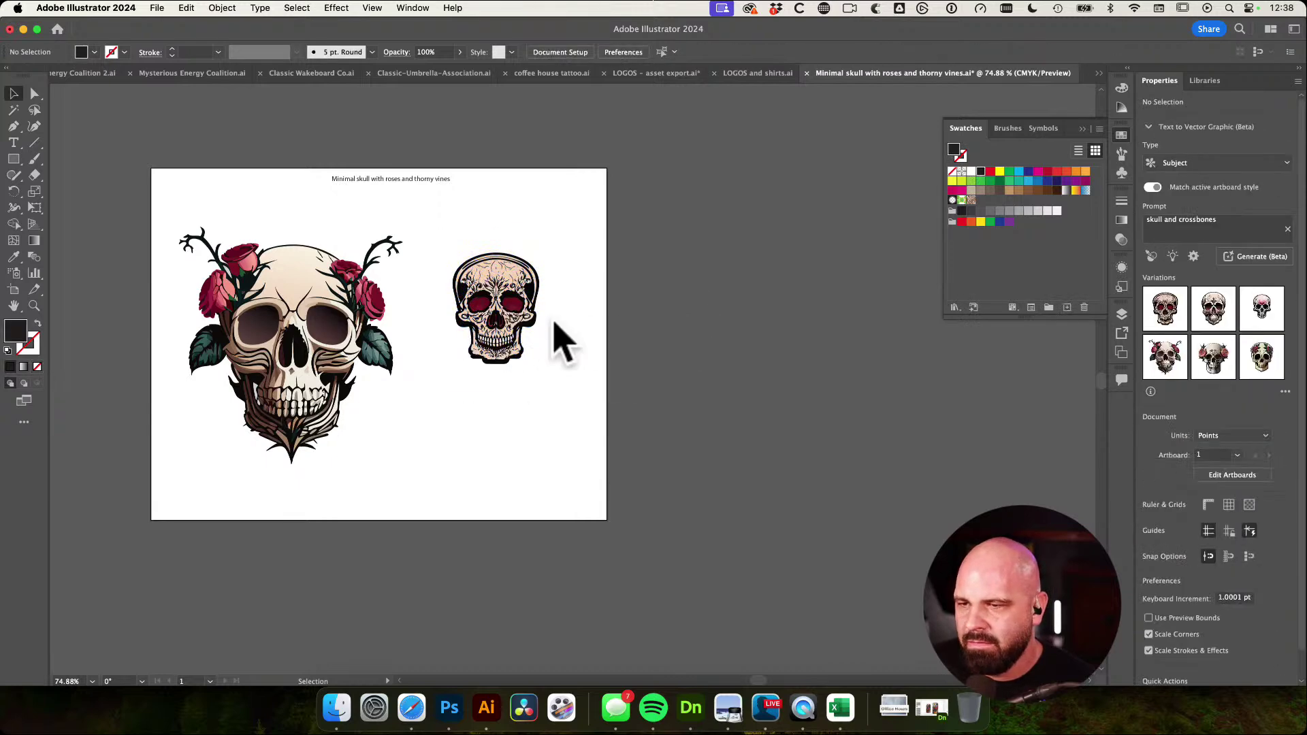
pyautogui.click(522, 321)
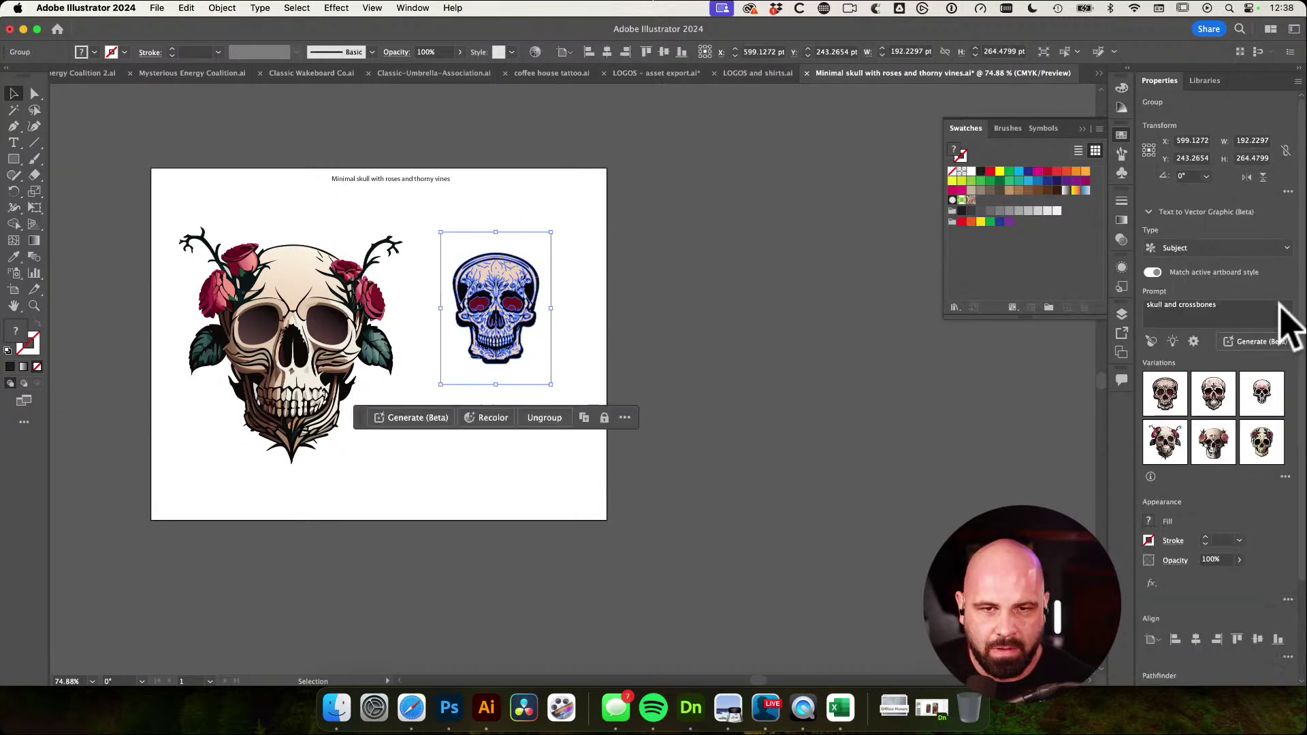
pyautogui.click(1263, 249)
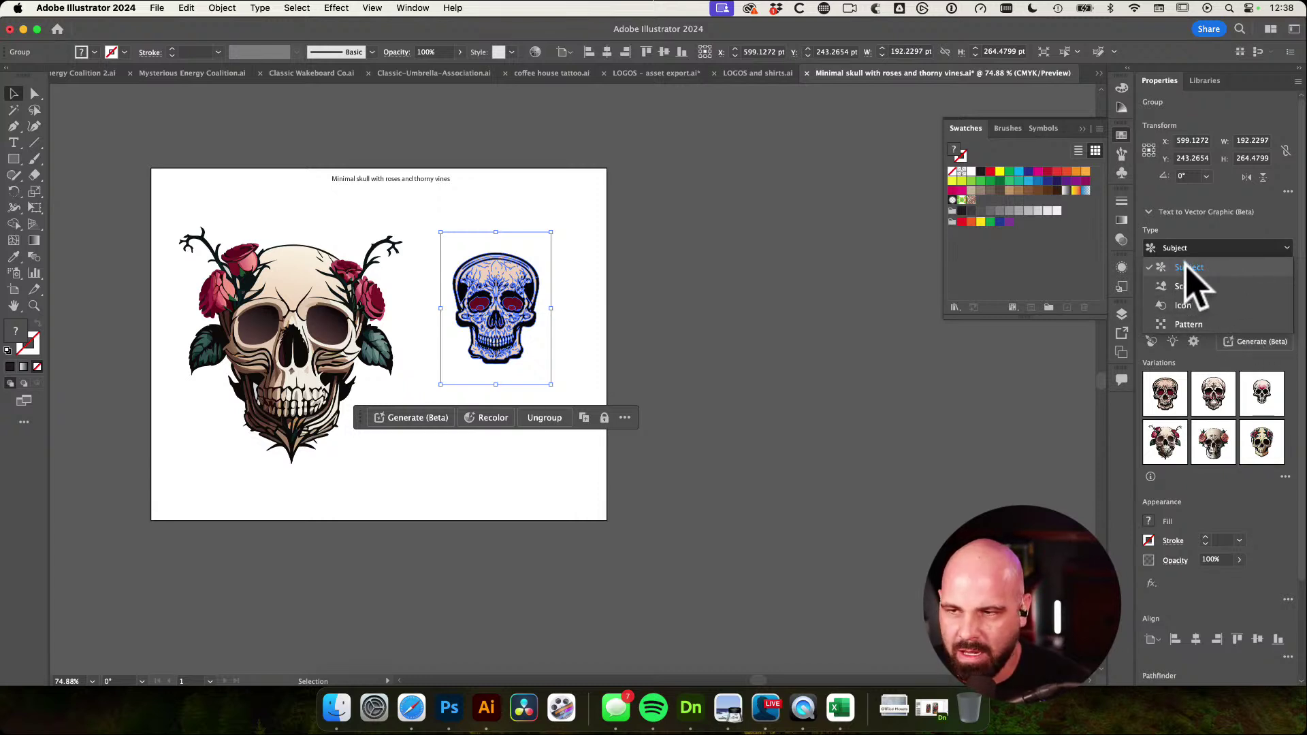
pyautogui.click(1246, 473)
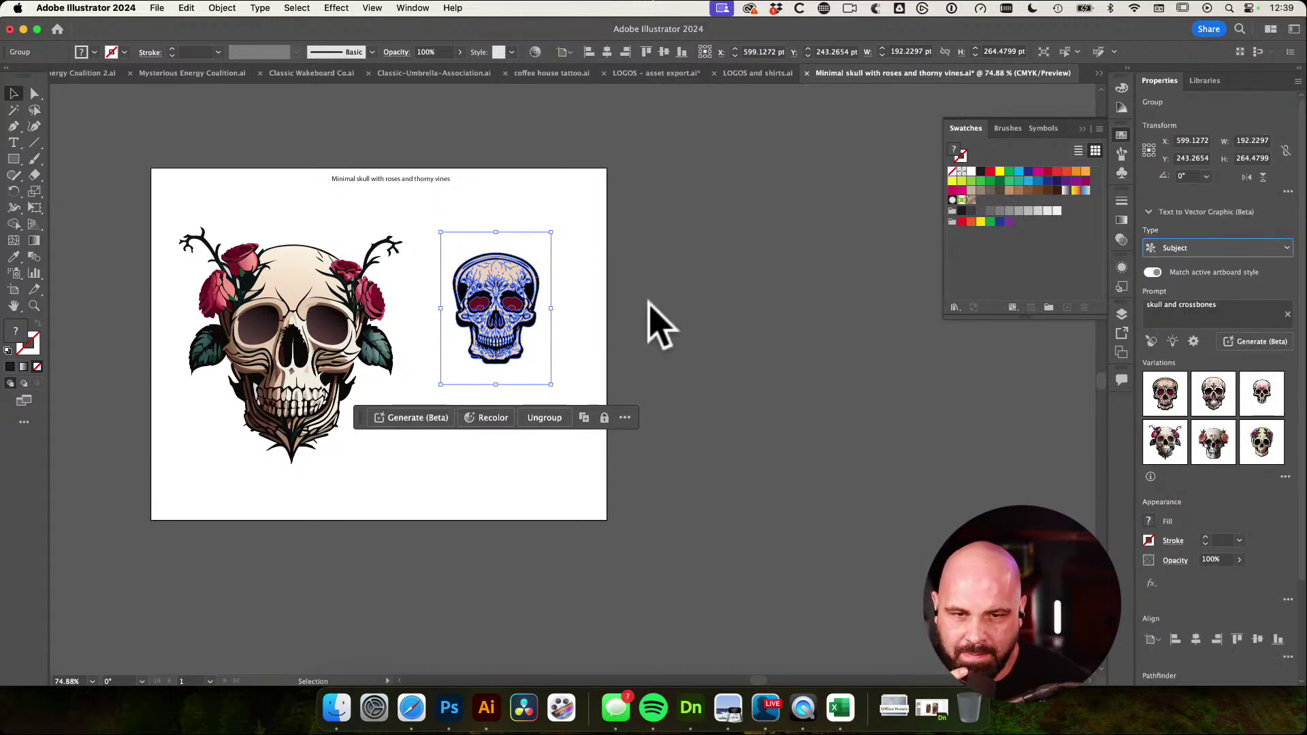
pyautogui.click(613, 337)
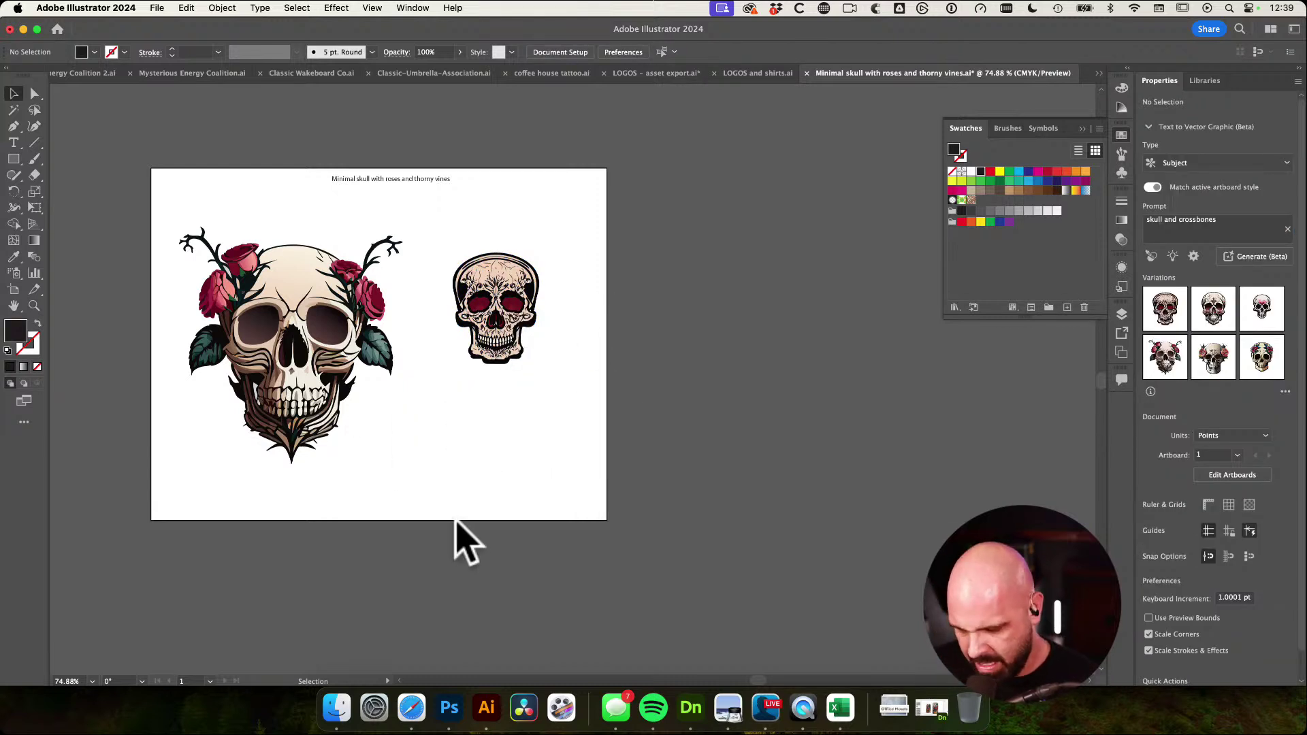
# Draw a dark-filled rectangle about 214 x 176 pt and position it directly below the small skull
pyautogui.press('r')
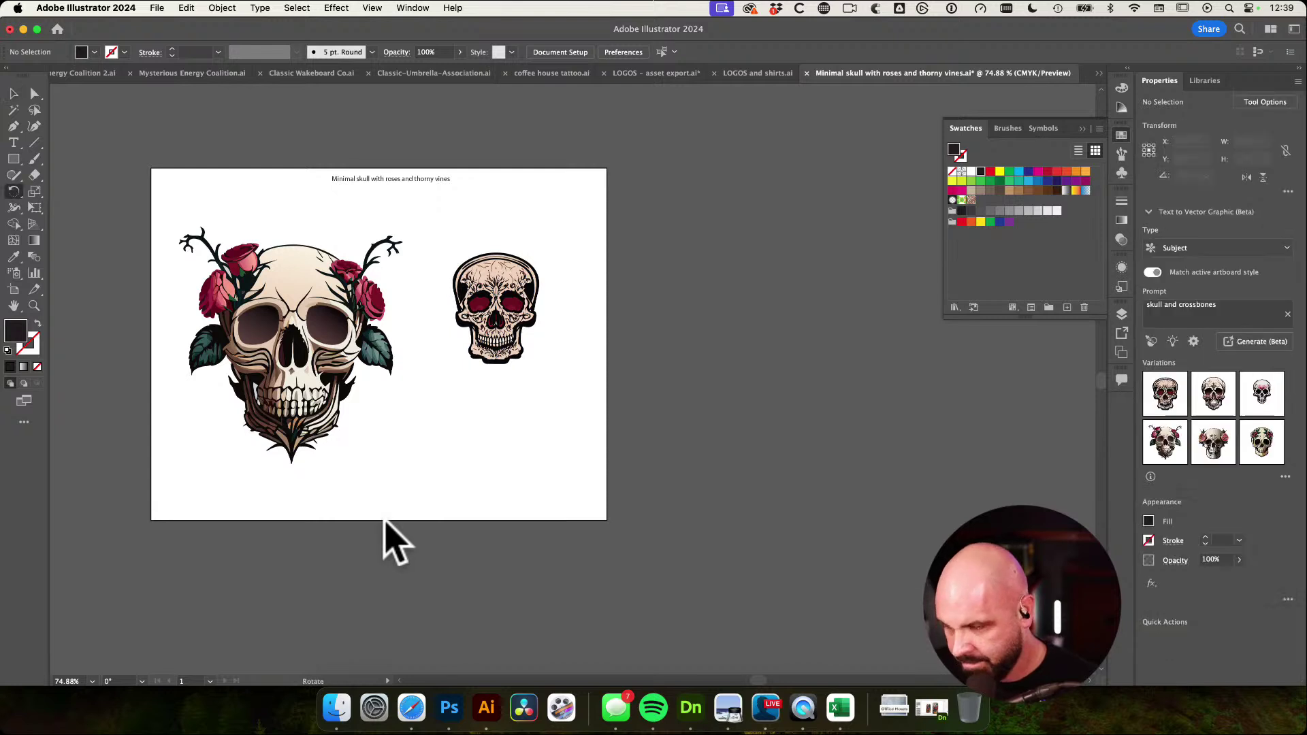
pyautogui.press('m')
pyautogui.moveTo(479, 403); pyautogui.dragTo(602, 503)
pyautogui.press('v')
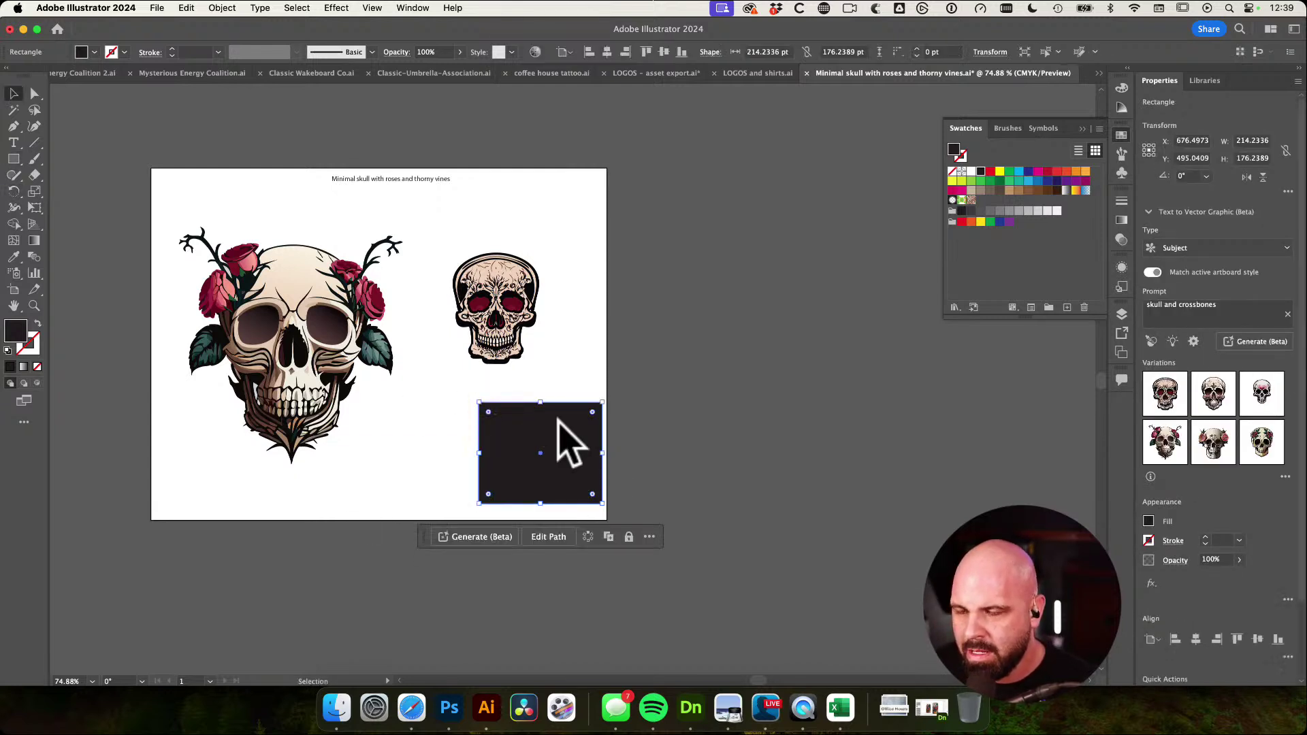
pyautogui.moveTo(558, 430); pyautogui.dragTo(532, 406)
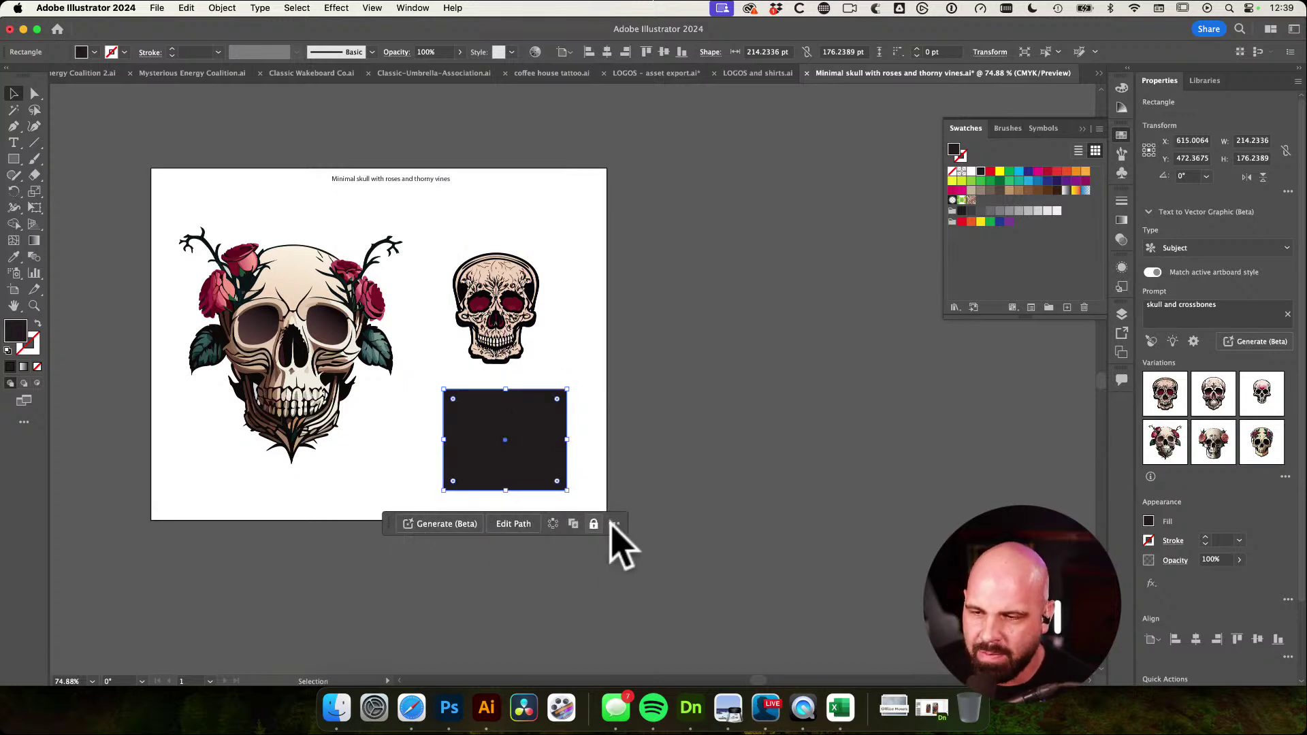
# Pick the large rose skull as the style reference and generate a "skull and crossbones" Subject vector in the dark rectangle
pyautogui.click(472, 527)
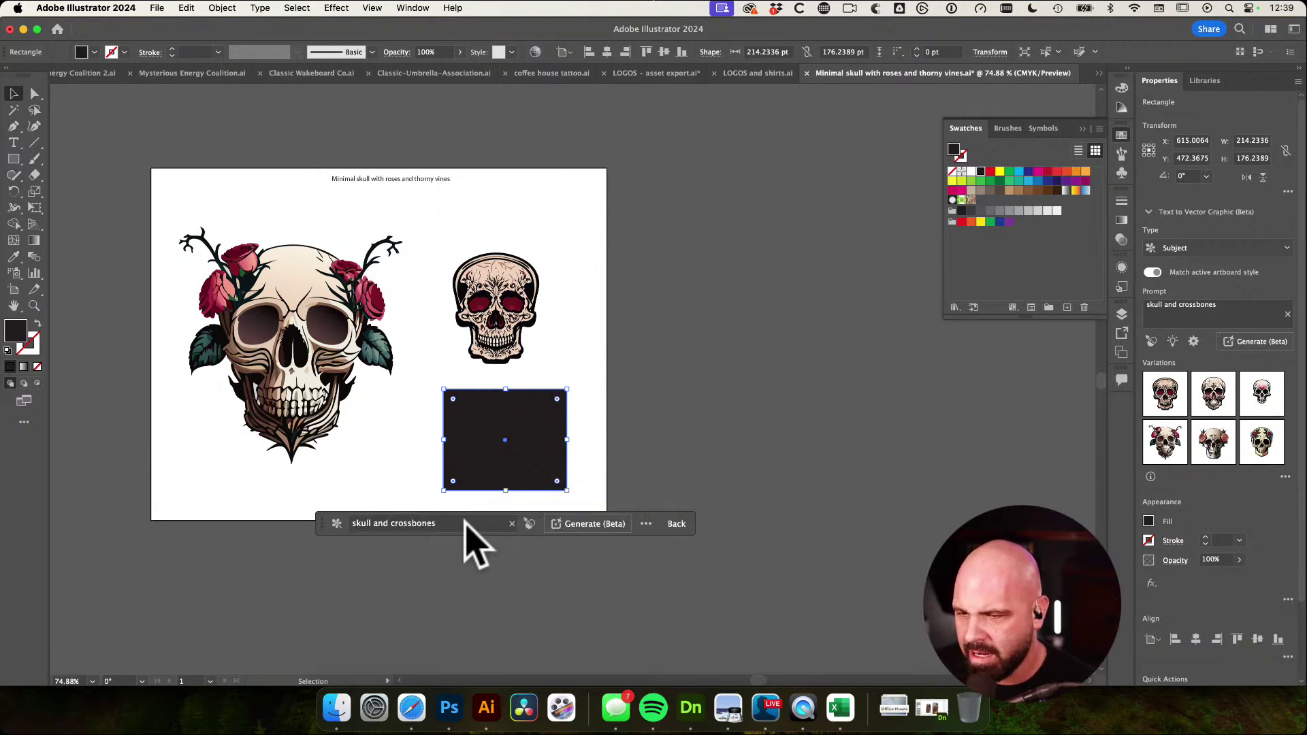
pyautogui.tripleClick(473, 525)
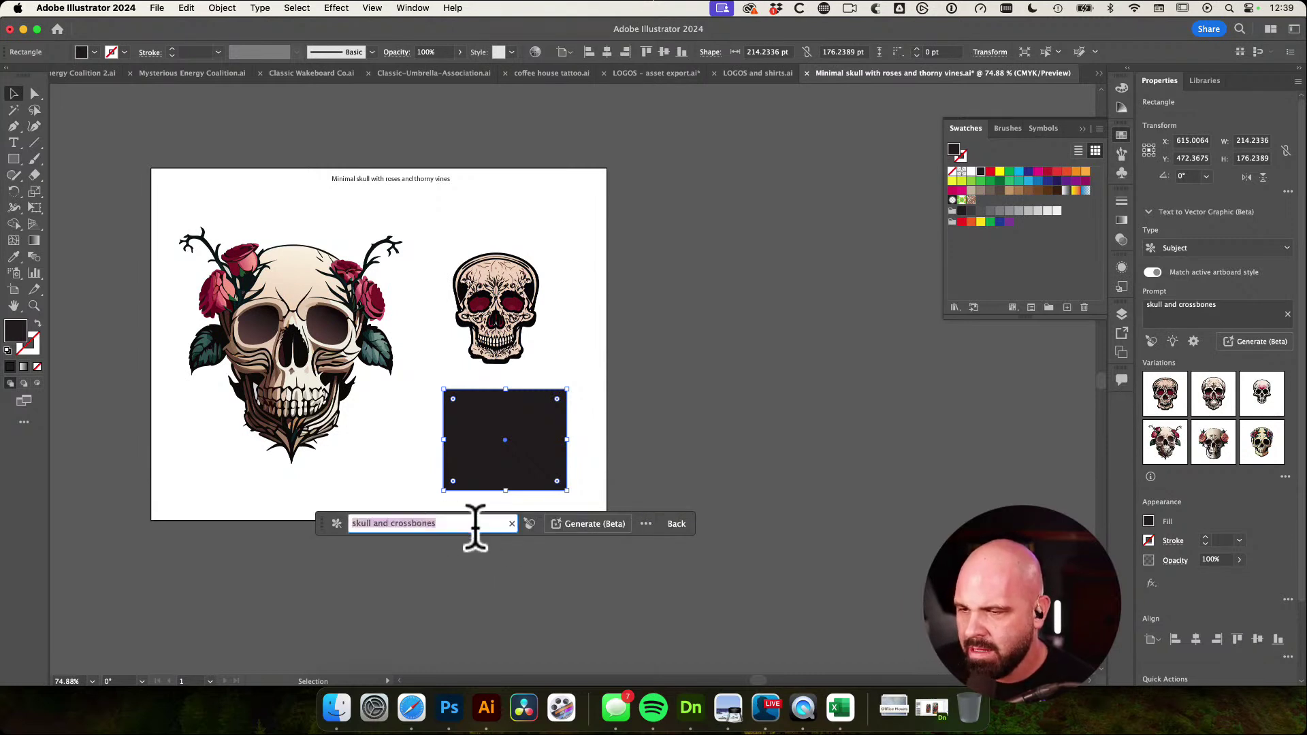
pyautogui.click(529, 526)
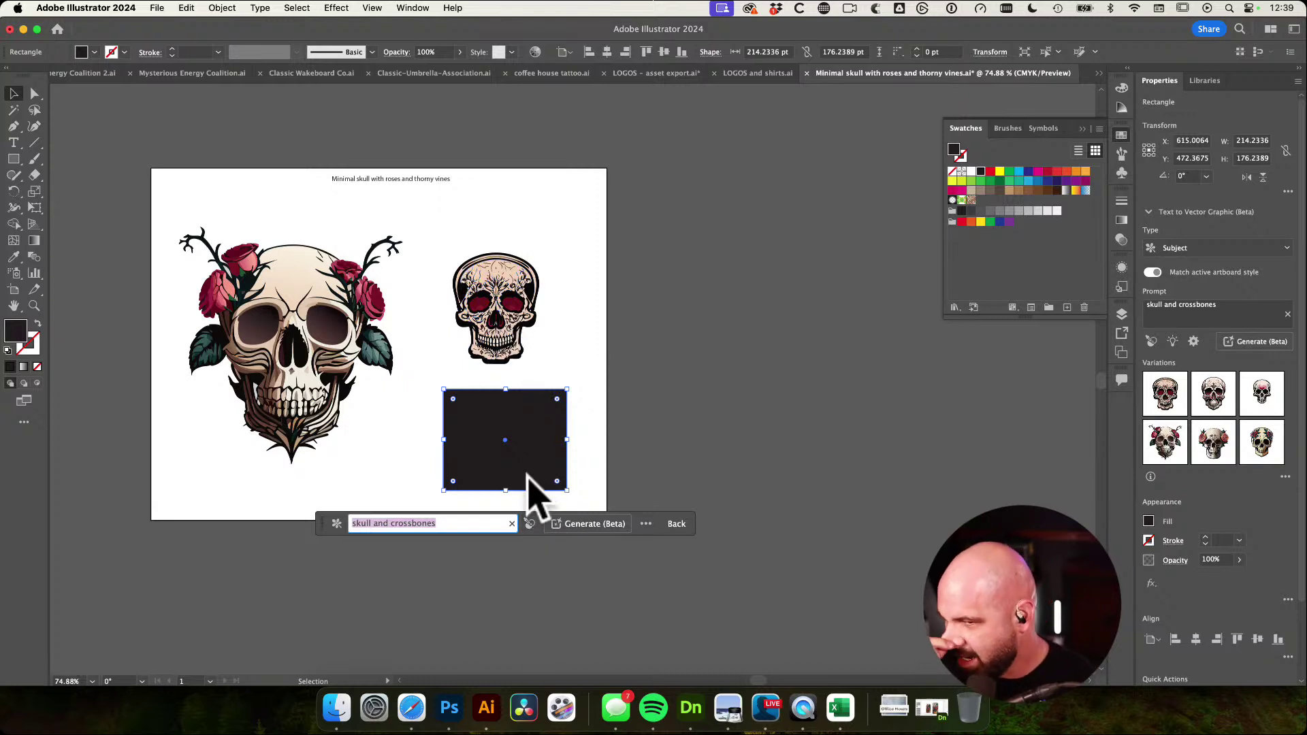
pyautogui.click(527, 520)
pyautogui.click(340, 331)
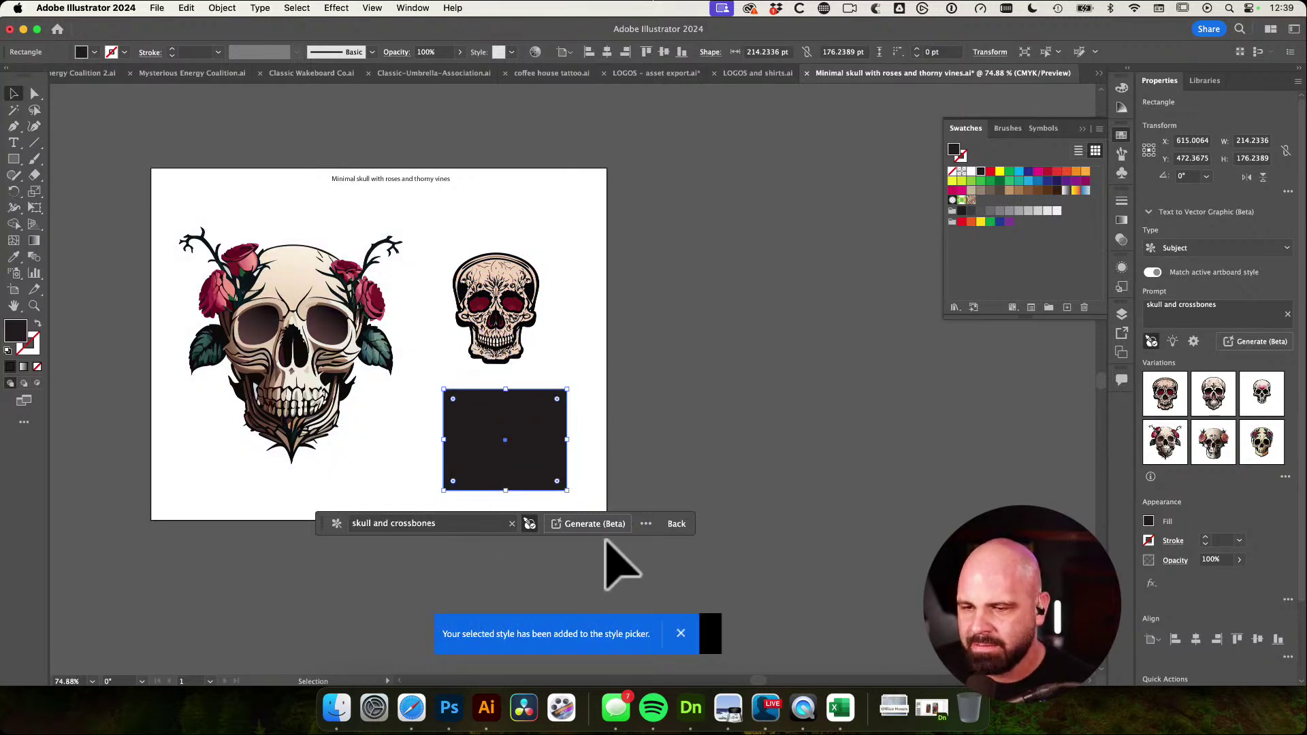
pyautogui.click(589, 524)
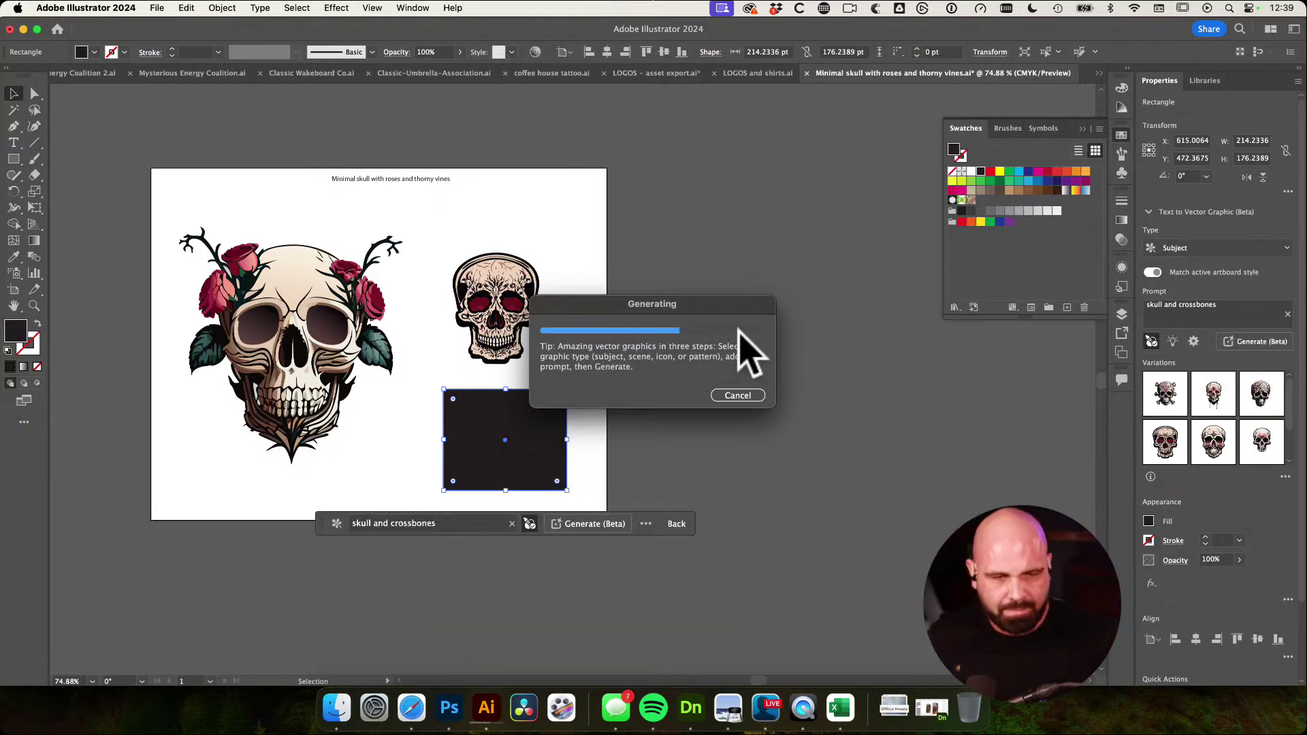
pyautogui.click(738, 333)
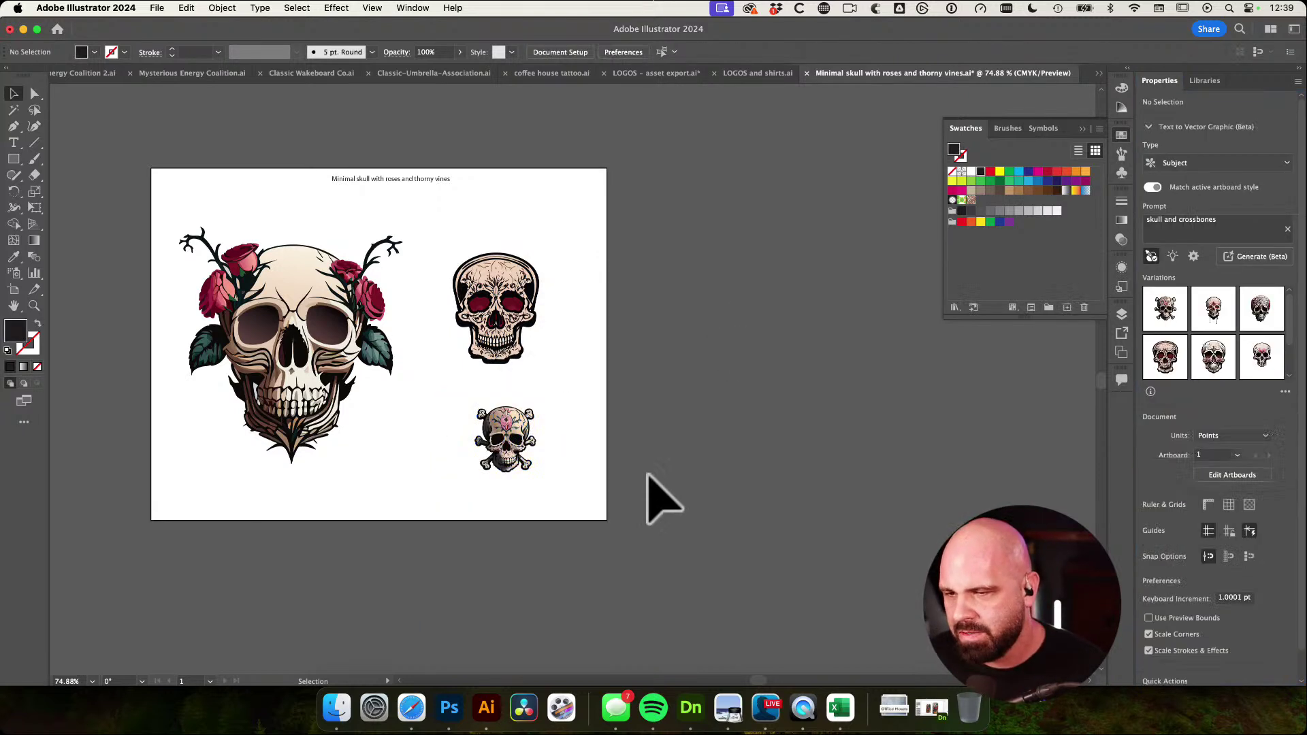
# Select the newly generated skull-and-crossbones graphic below the small skull and delete it
pyautogui.moveTo(507, 432); pyautogui.dragTo(709, 444)
pyautogui.press('super+0')
pyautogui.press('v')
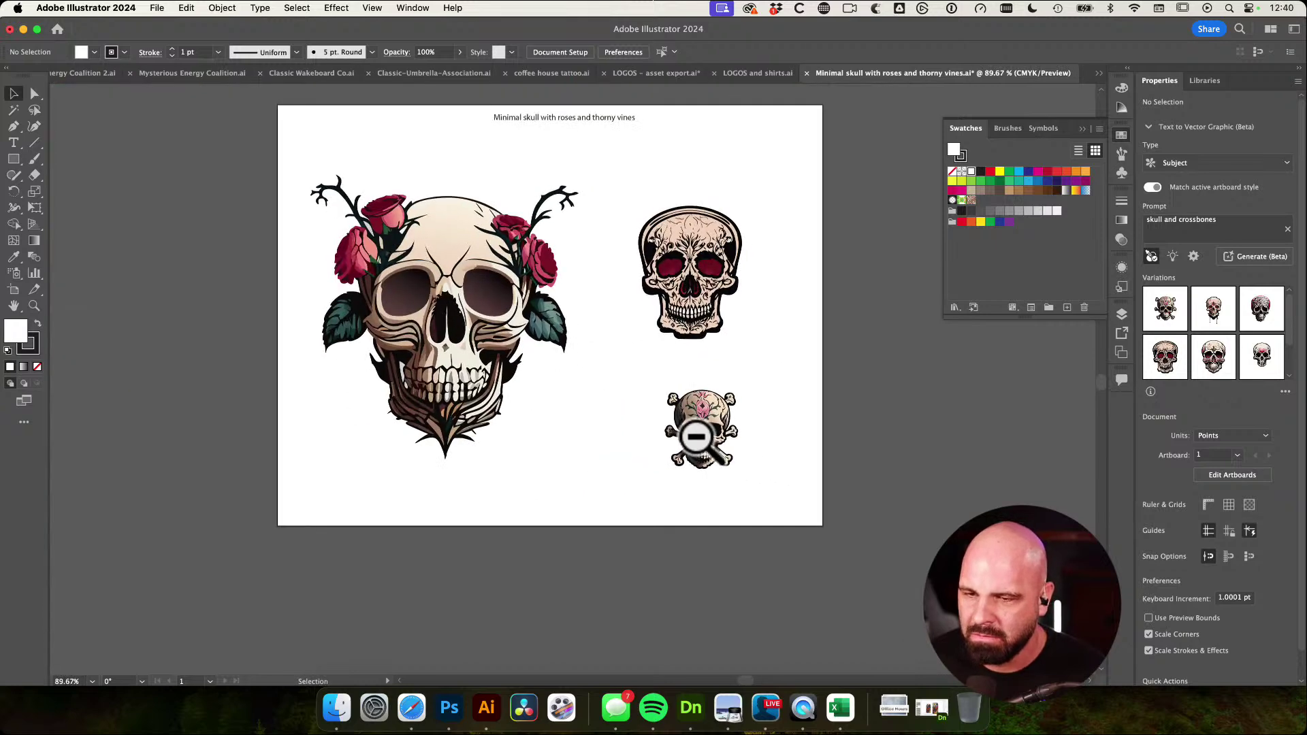
pyautogui.click(725, 401)
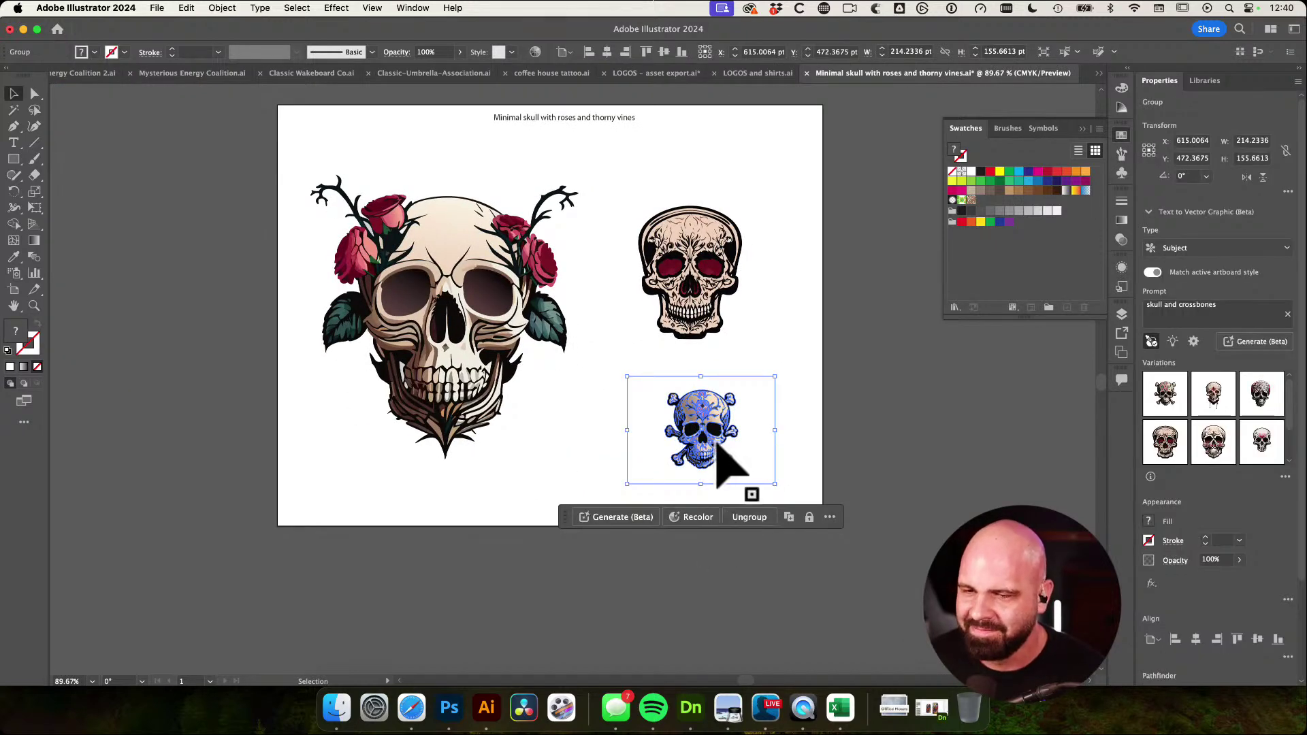
pyautogui.moveTo(723, 458); pyautogui.dragTo(679, 458)
pyautogui.press('Delete')
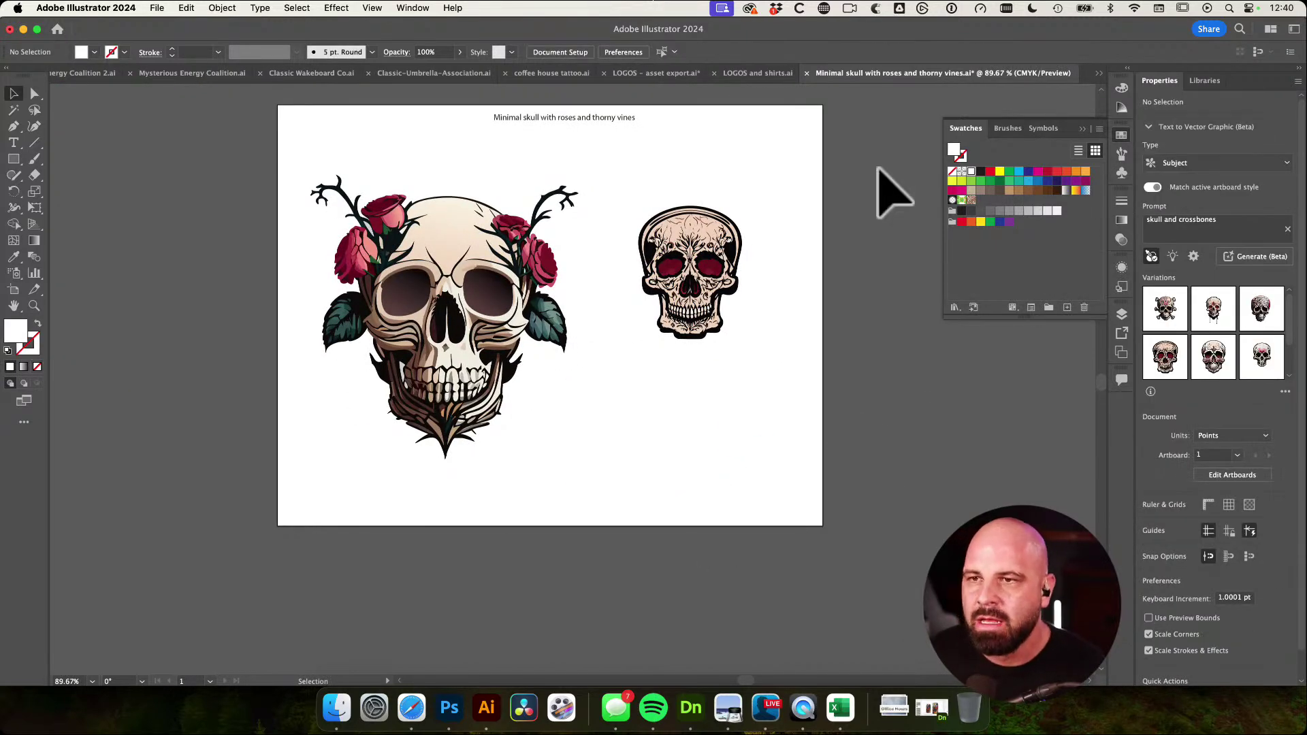
# Examine the small ornamented skull's line detail up close, followed by the whole artboard
pyautogui.click(725, 228)
pyautogui.click(816, 269)
pyautogui.press('super+space')
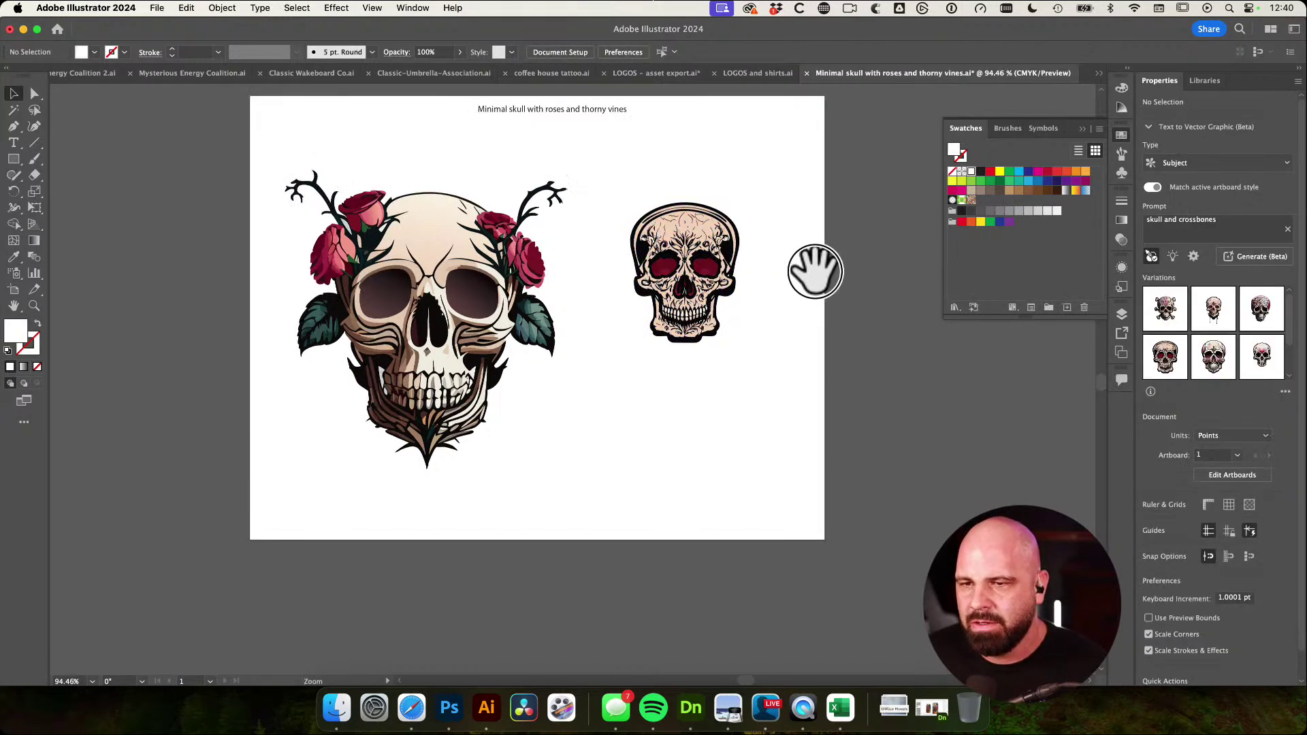
pyautogui.click(843, 277)
pyautogui.click(816, 295)
pyautogui.moveTo(817, 295); pyautogui.dragTo(840, 301)
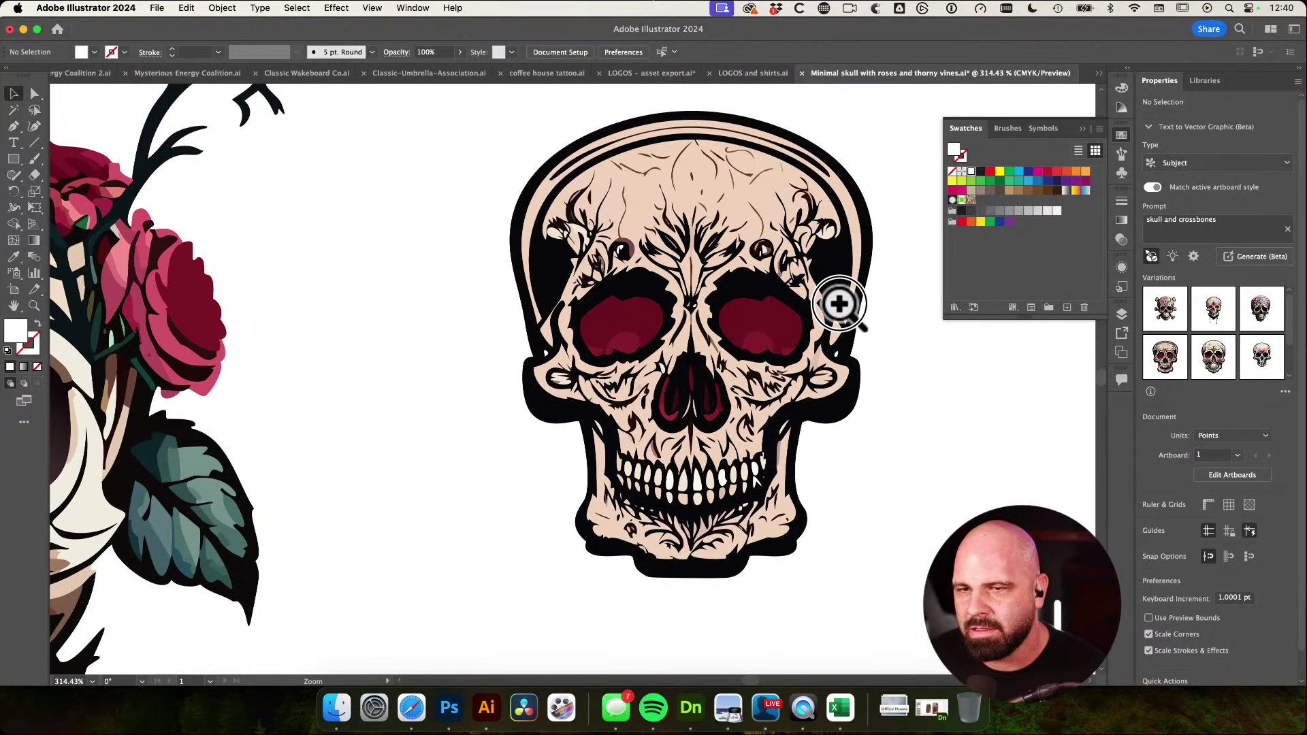
pyautogui.moveTo(981, 379); pyautogui.dragTo(913, 283)
pyautogui.moveTo(887, 387); pyautogui.dragTo(838, 375)
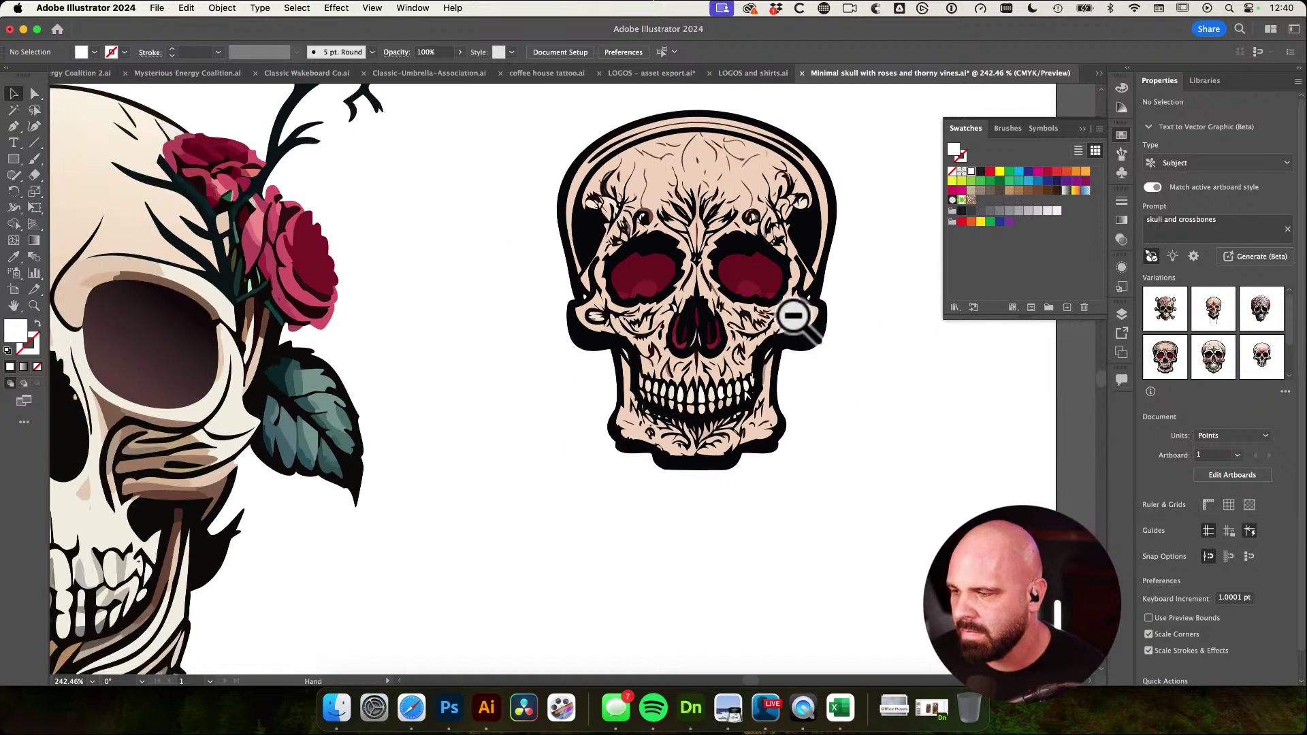
pyautogui.moveTo(759, 313); pyautogui.dragTo(784, 427)
pyautogui.moveTo(790, 429); pyautogui.dragTo(758, 398)
pyautogui.moveTo(837, 244); pyautogui.dragTo(808, 161)
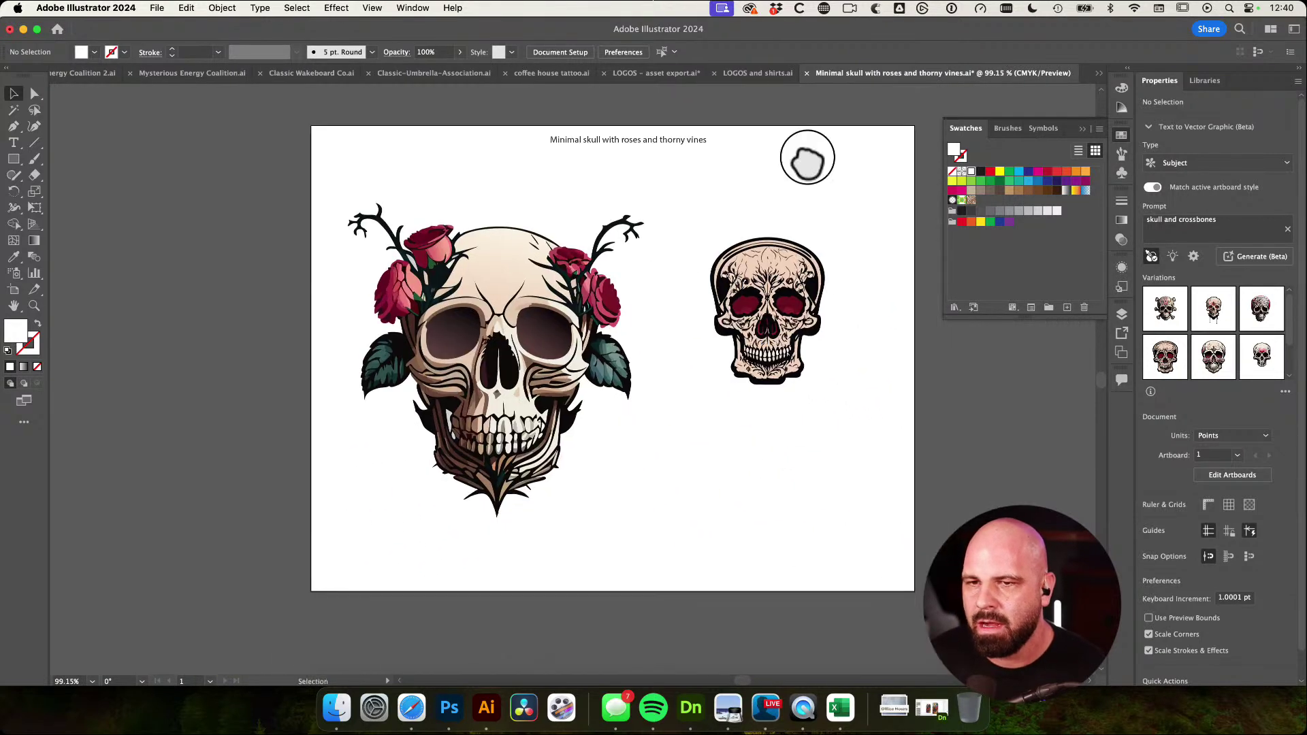
# Save the skull document, switch to Photoshop, and deselect the Vehicle Wraps artboard in Behance Live Thumbnails 2.psd
pyautogui.press('super+s')
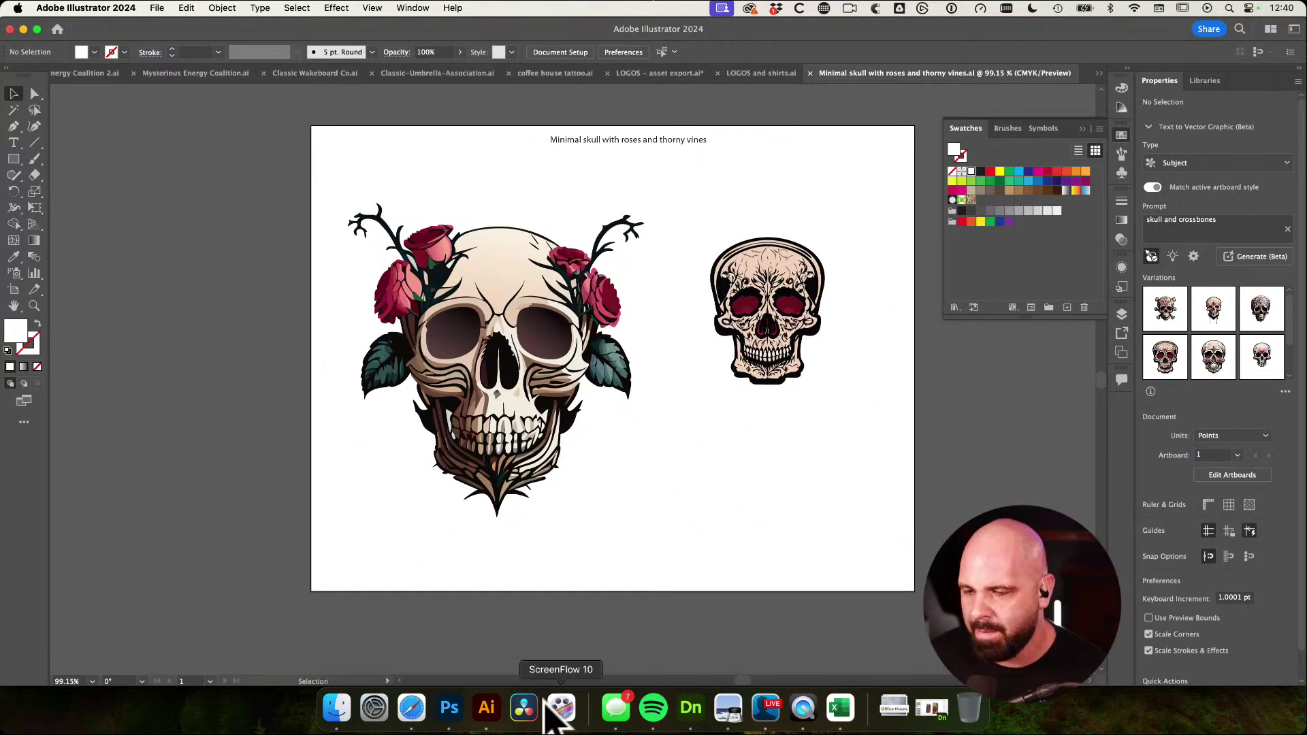
pyautogui.click(449, 708)
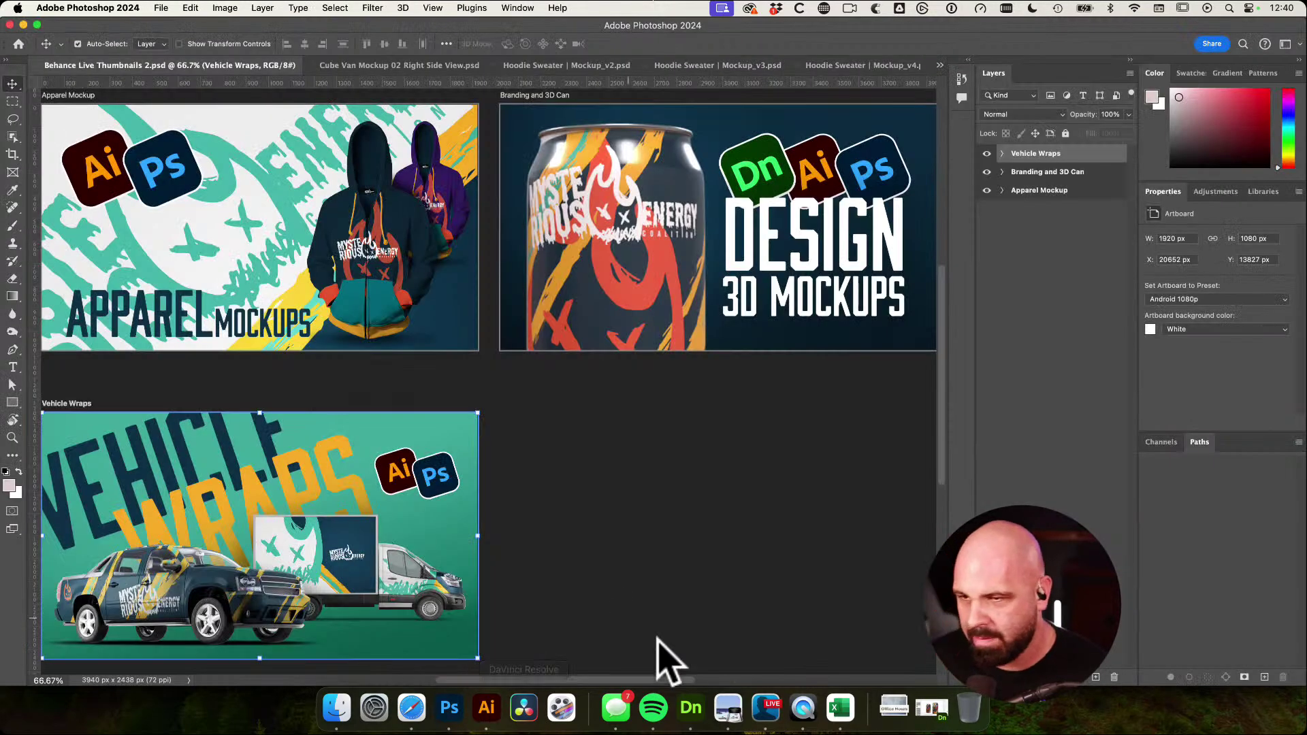
pyautogui.click(788, 536)
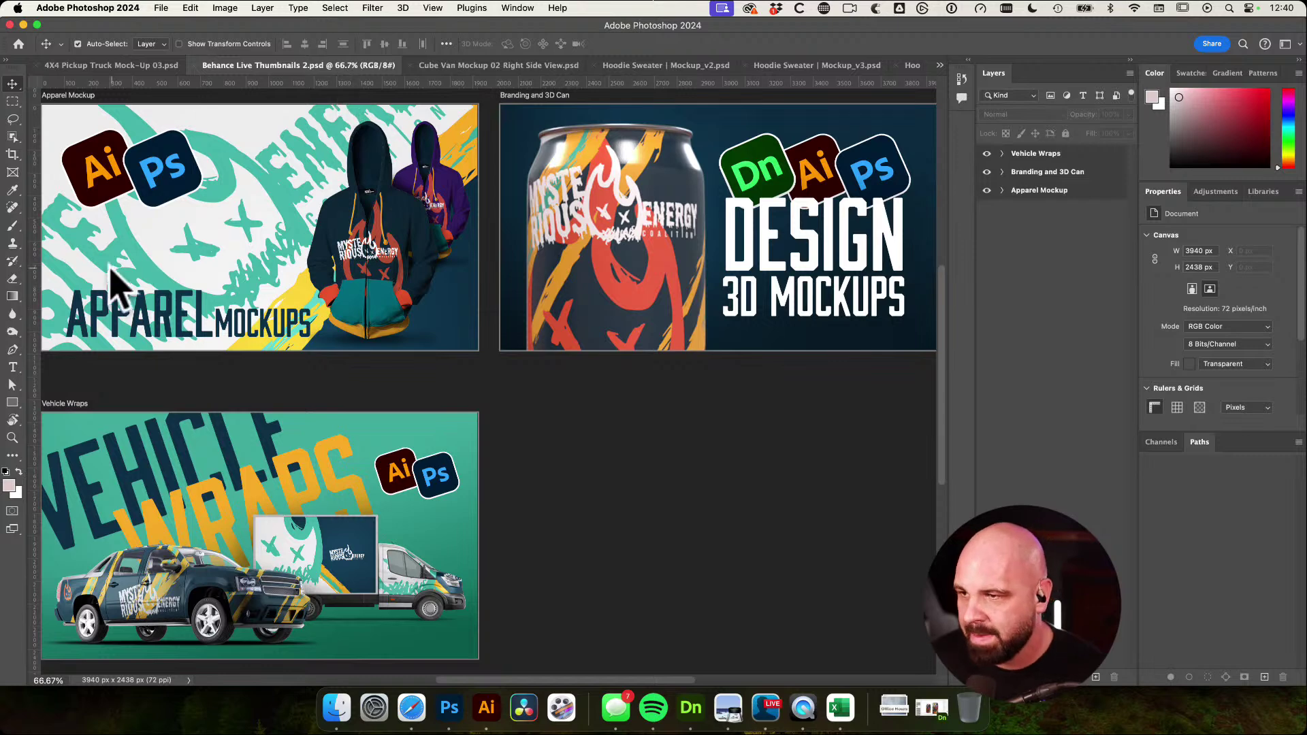
# Examine the hoodie artwork in the Apparel Mockup thumbnail and the can in the Branding and 3D Can thumbnail
pyautogui.moveTo(276, 326); pyautogui.dragTo(317, 324)
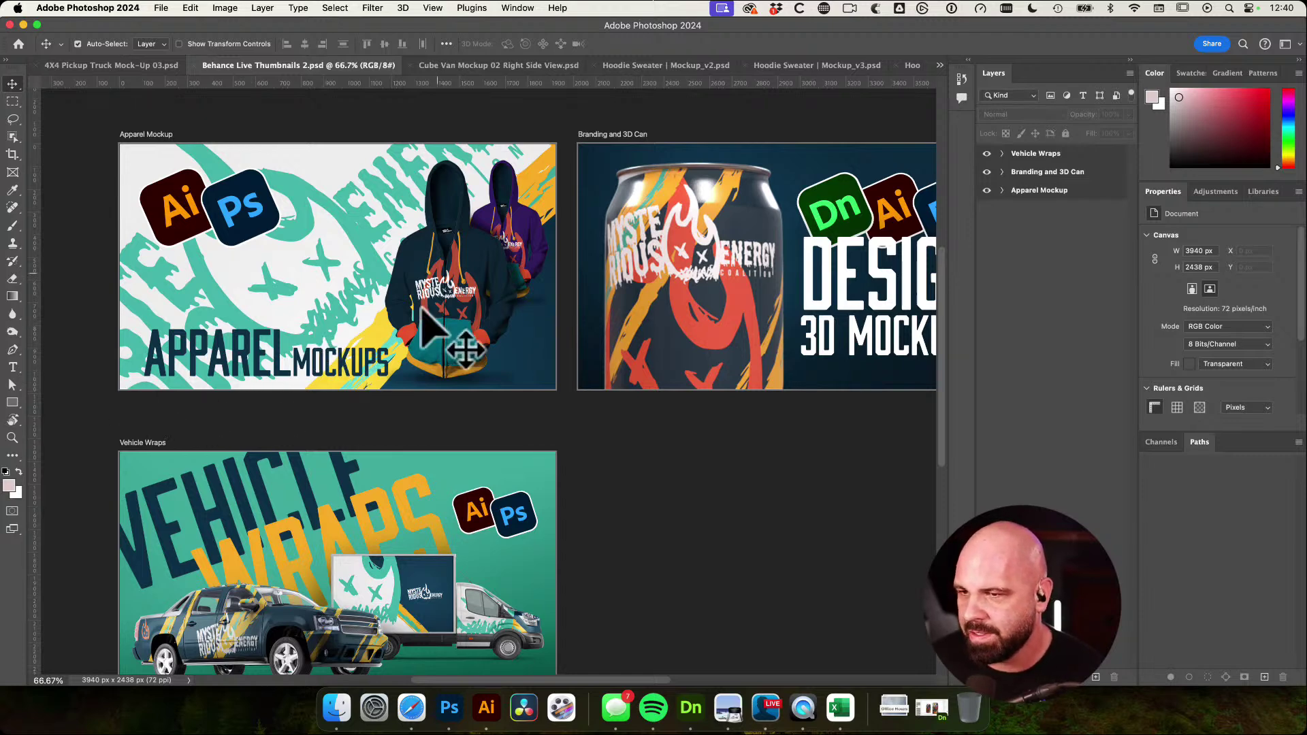
pyautogui.click(446, 413)
pyautogui.moveTo(373, 253); pyautogui.dragTo(471, 287)
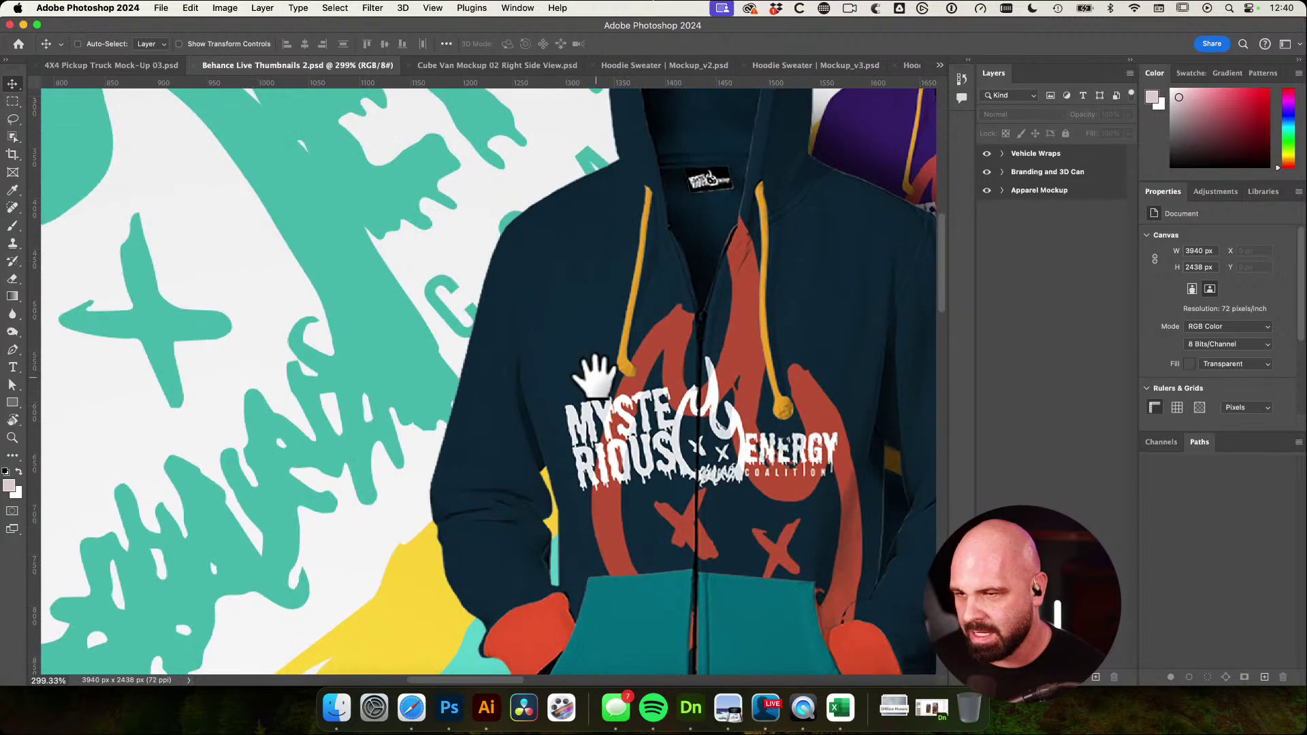
pyautogui.moveTo(579, 376); pyautogui.dragTo(496, 359)
pyautogui.moveTo(676, 403); pyautogui.dragTo(391, 385)
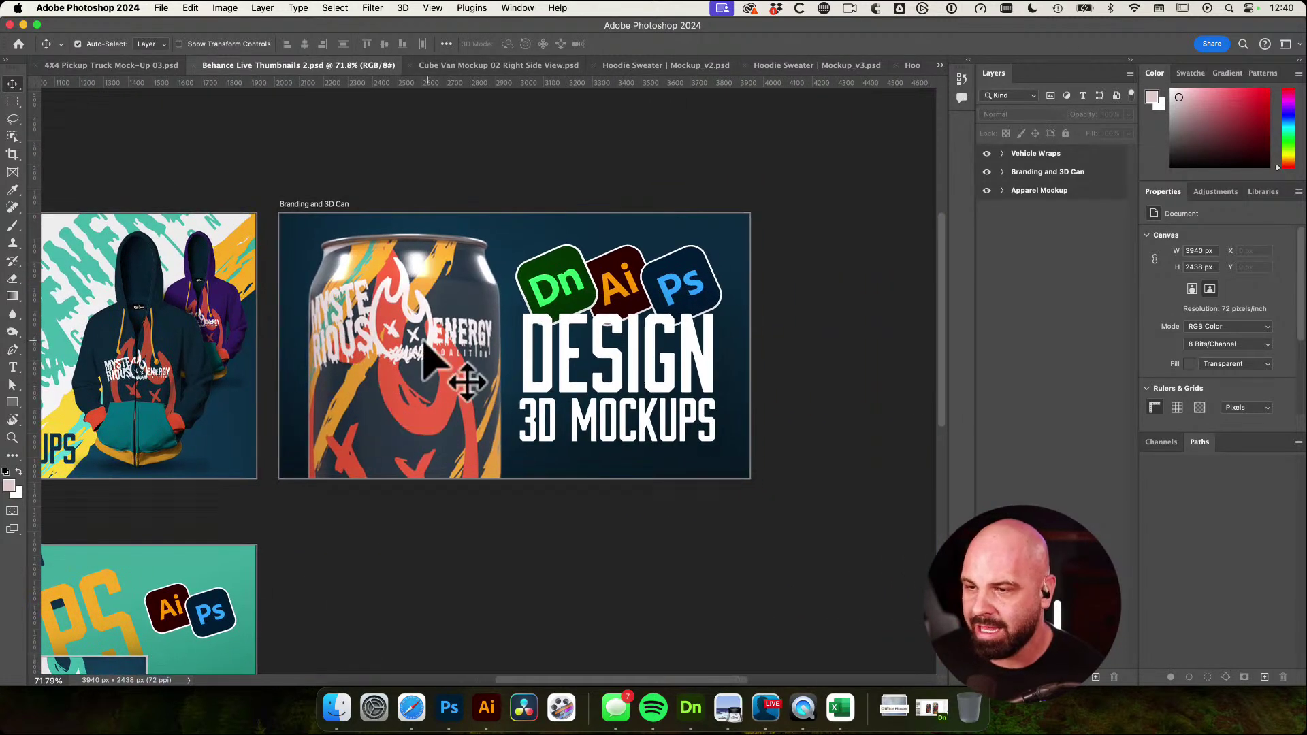
# Switch to Dimension and rotate the front can, Beverage Can 2, around its vertical axis to about 108°
pyautogui.click(692, 708)
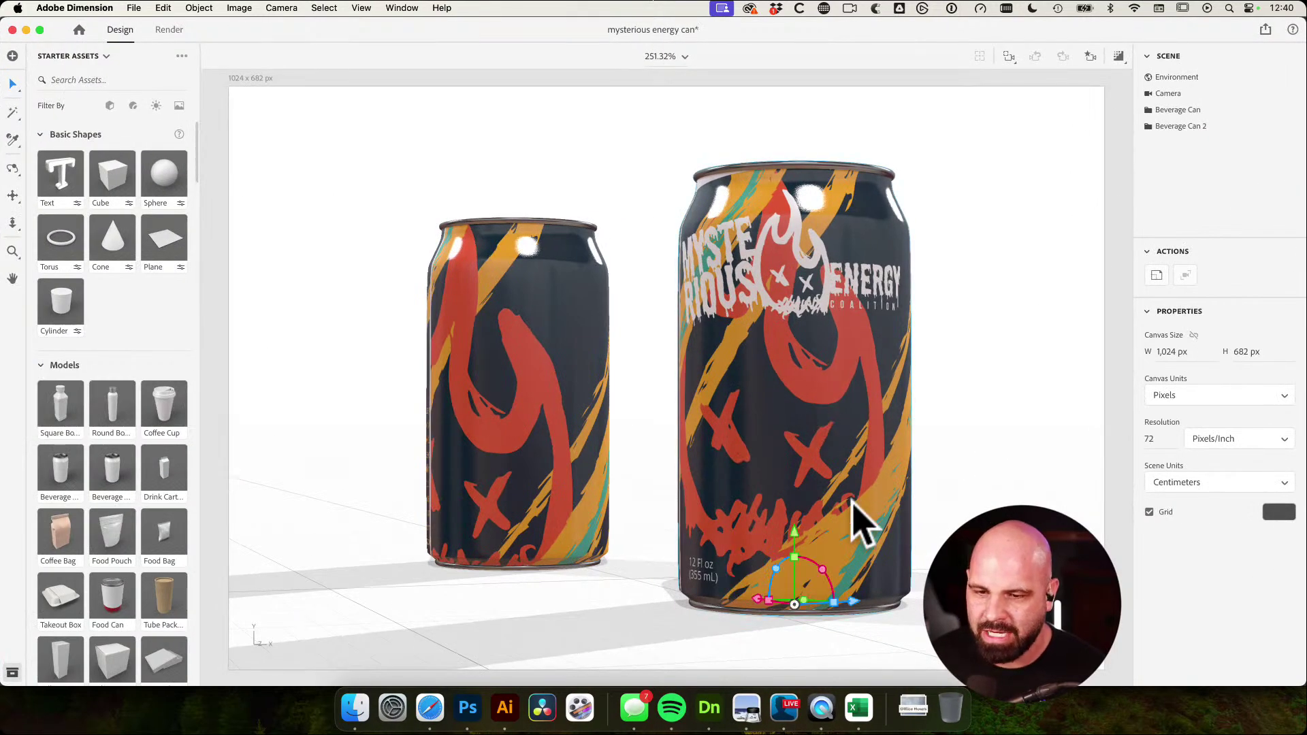
pyautogui.click(807, 598)
pyautogui.moveTo(806, 602); pyautogui.dragTo(878, 609)
pyautogui.moveTo(840, 602)
pyautogui.mouseDown()
pyautogui.moveTo(695, 592)
pyautogui.moveTo(867, 605)
pyautogui.moveTo(822, 605)
pyautogui.mouseUp()
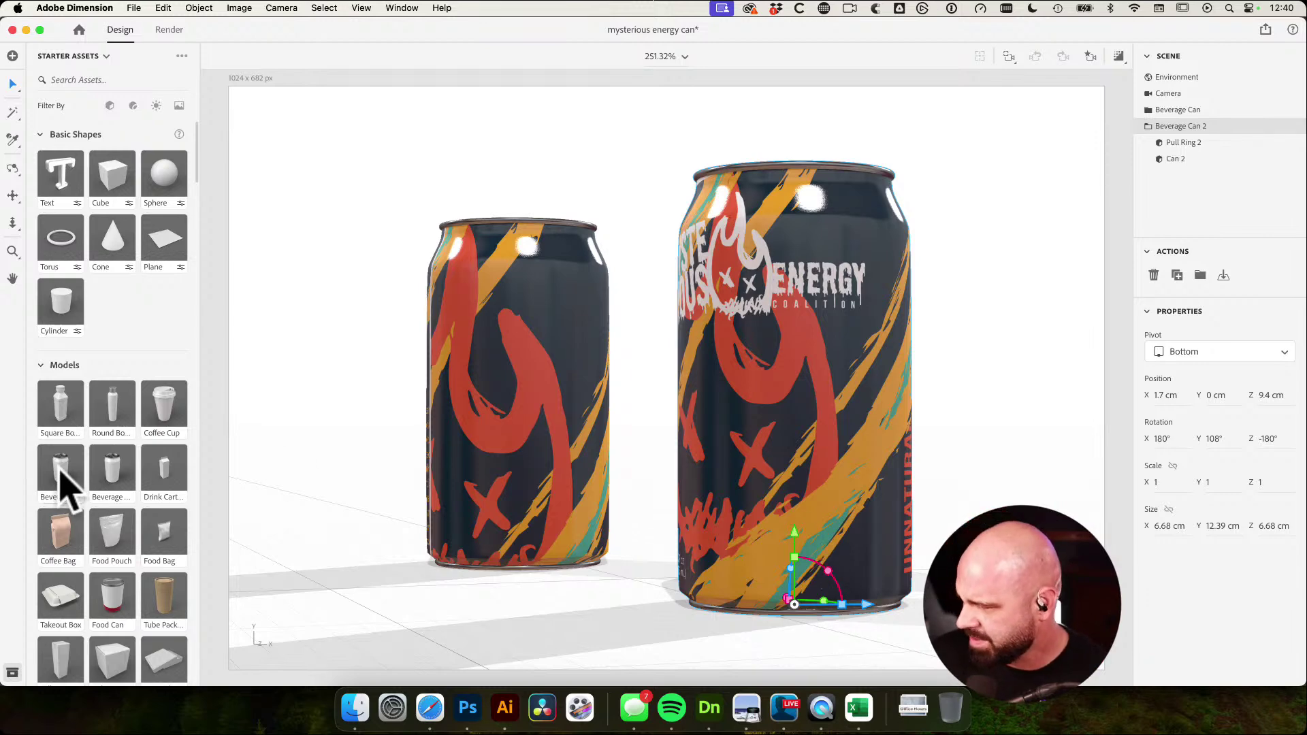
# Add a Beverage Can with Condensation model behind the two cans at about X 72.5 cm, Z -98.1 cm, and return to Photoshop
pyautogui.moveTo(63, 466); pyautogui.dragTo(997, 478)
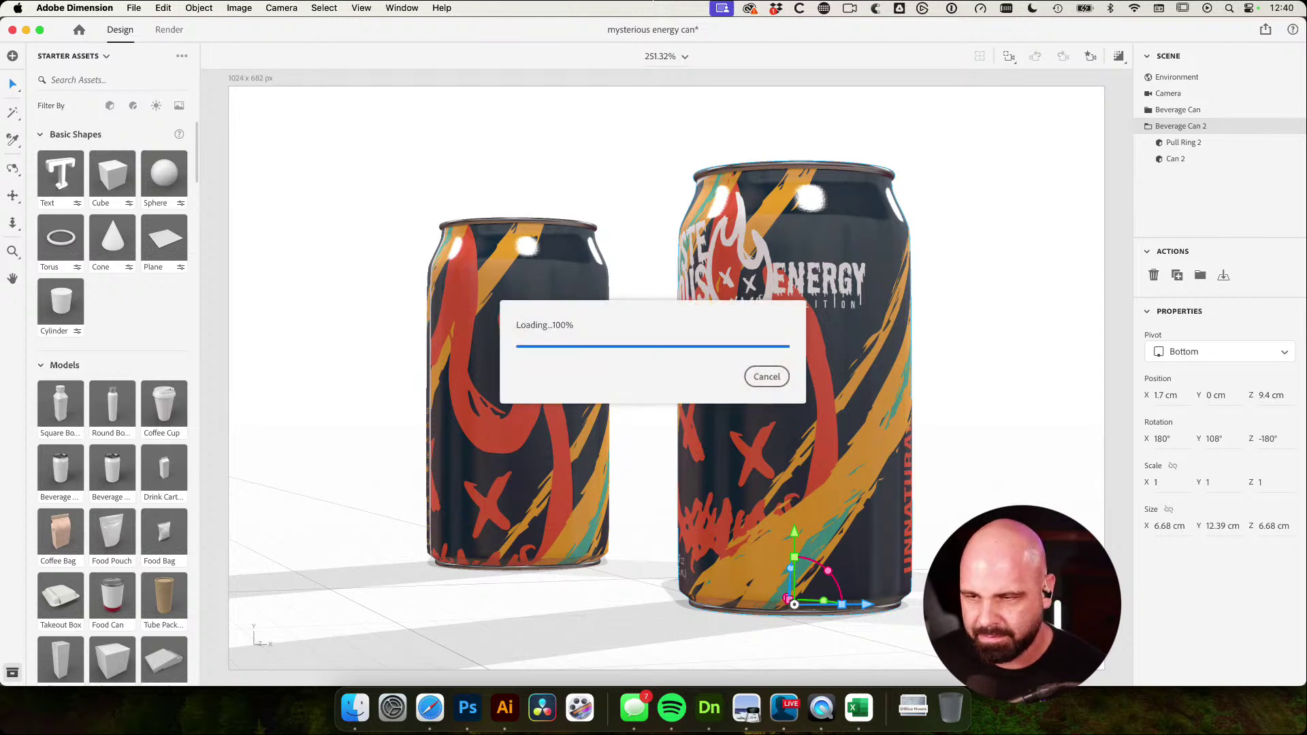
pyautogui.click(1007, 403)
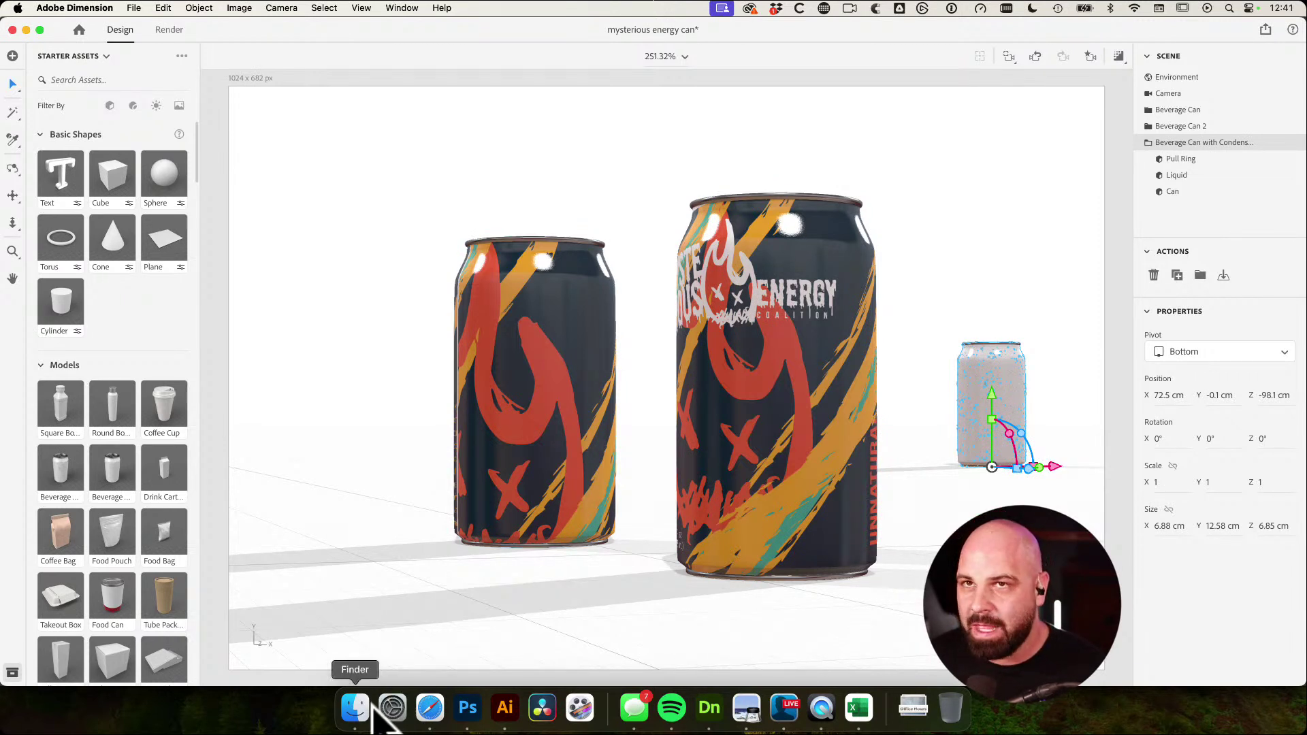
pyautogui.click(467, 707)
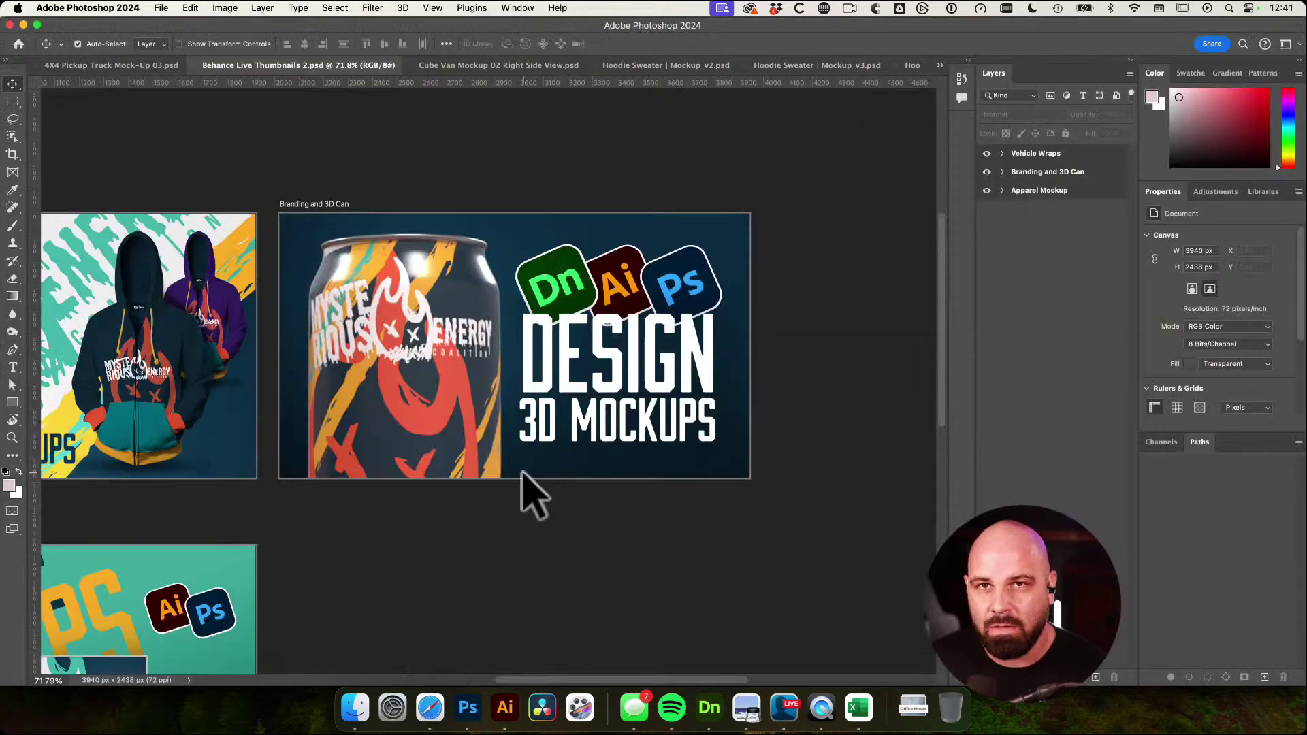
# Examine the Vehicle Wraps thumbnail artboard up close and the Apparel Mockup and Branding and 3D Can artboards beside it
pyautogui.scroll(-5, 522, 471)
pyautogui.hscroll(-10, 522, 471)
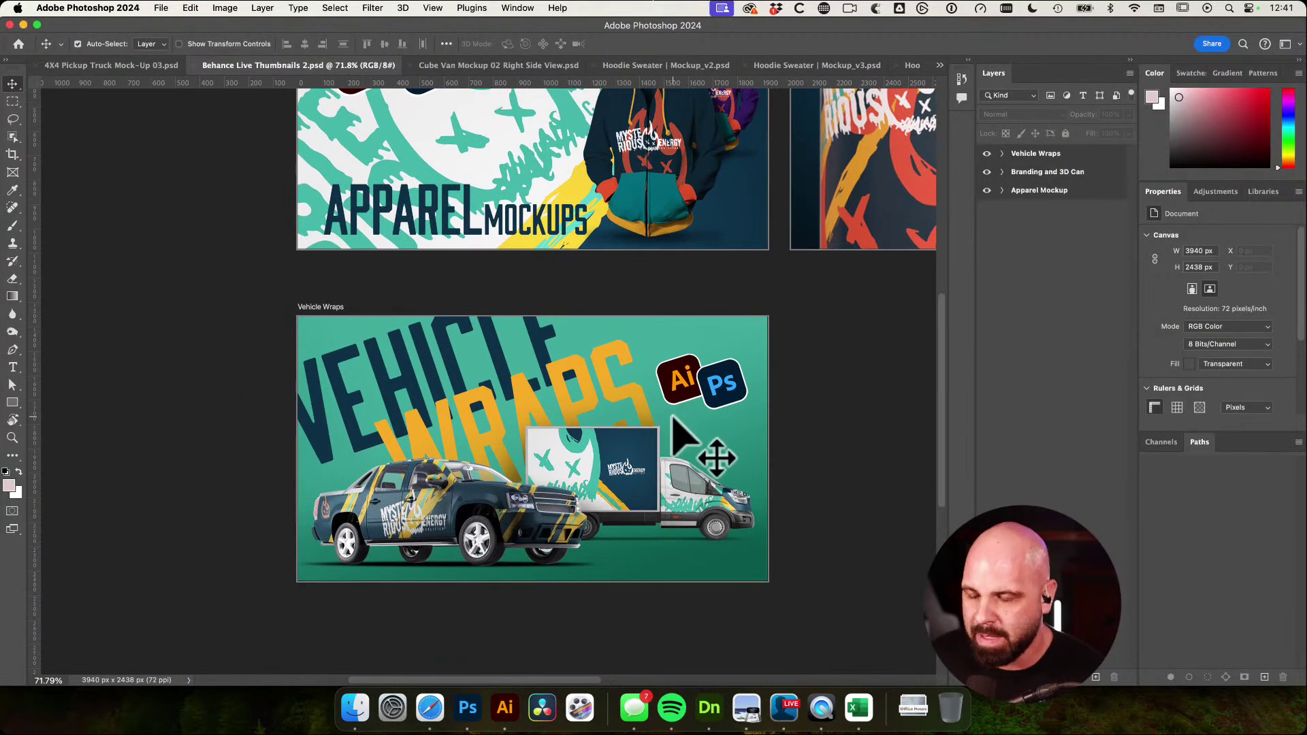
pyautogui.moveTo(409, 514); pyautogui.dragTo(446, 537)
pyautogui.moveTo(651, 561); pyautogui.dragTo(585, 543)
pyautogui.moveTo(787, 475); pyautogui.dragTo(718, 432)
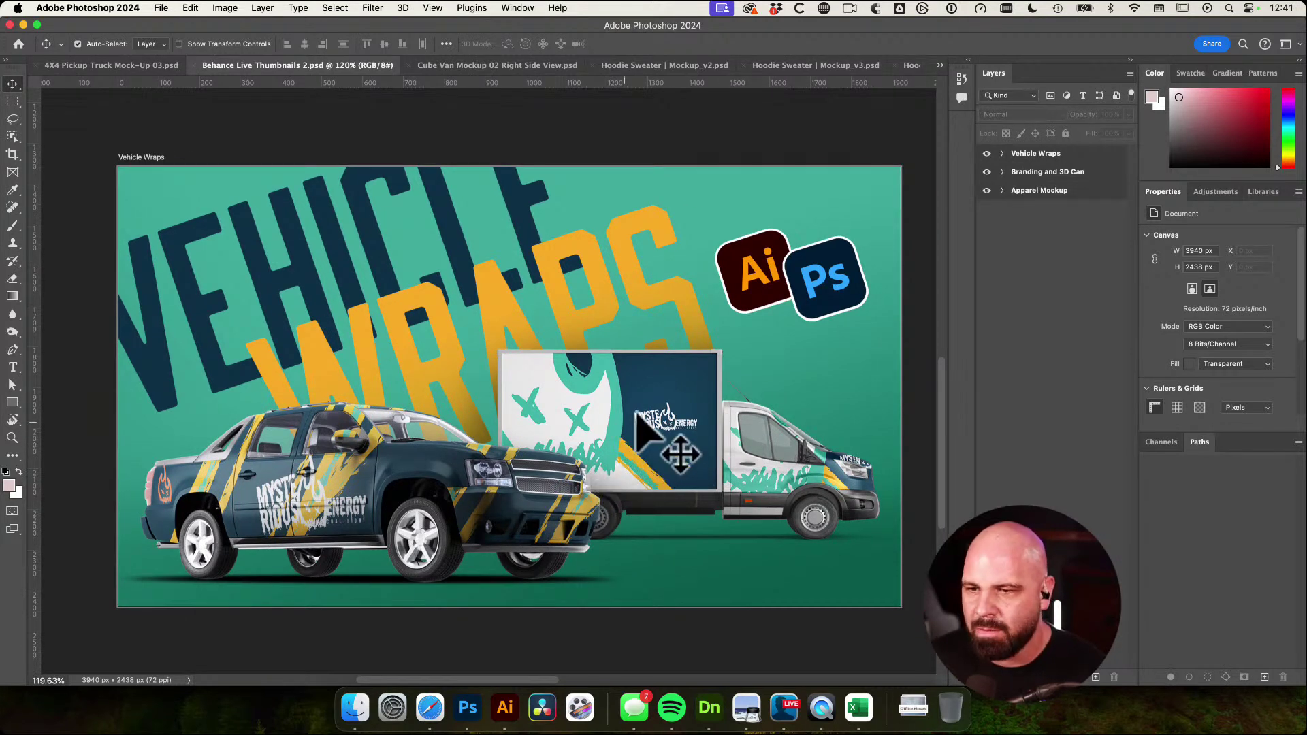
pyautogui.moveTo(712, 395); pyautogui.dragTo(685, 378)
pyautogui.scroll(5, 685, 379)
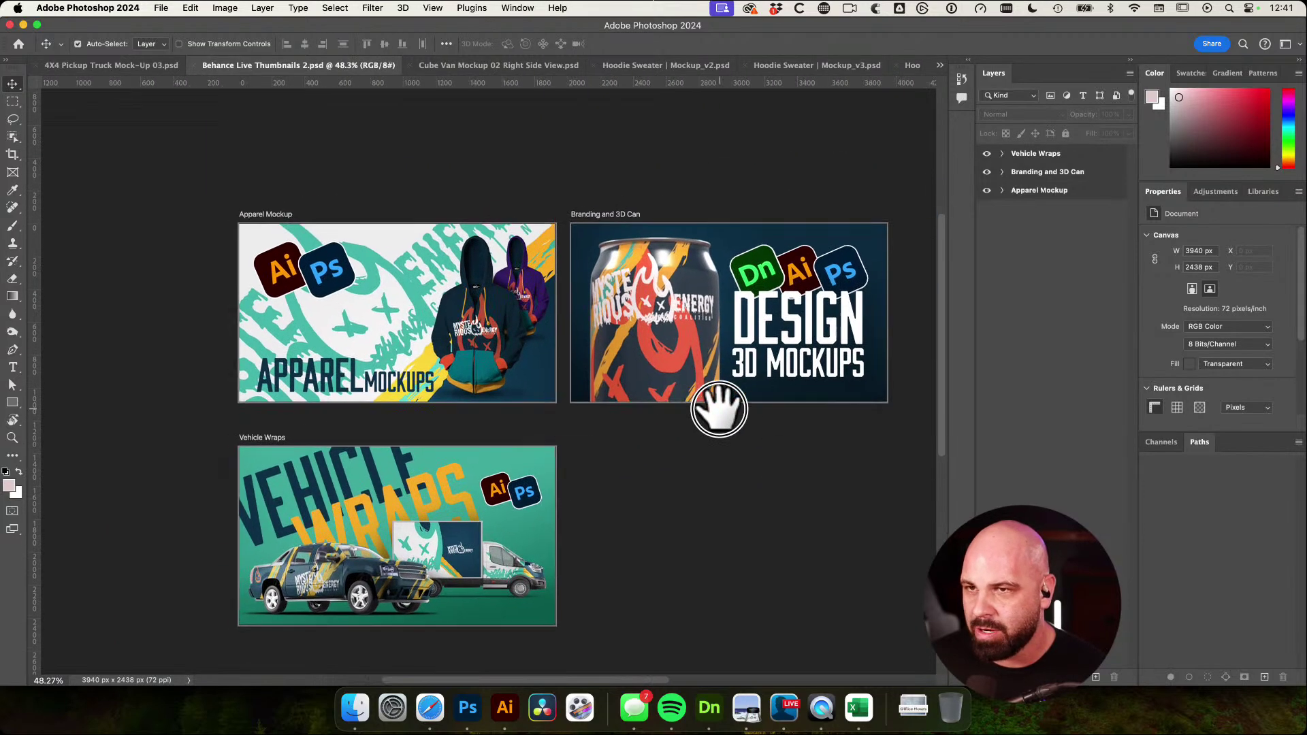
# View the Cube Van Mockup 02 Right Side View.psd and 4X4 Pickup Truck Mock-Up 03.psd vehicle mockup documents
pyautogui.click(533, 66)
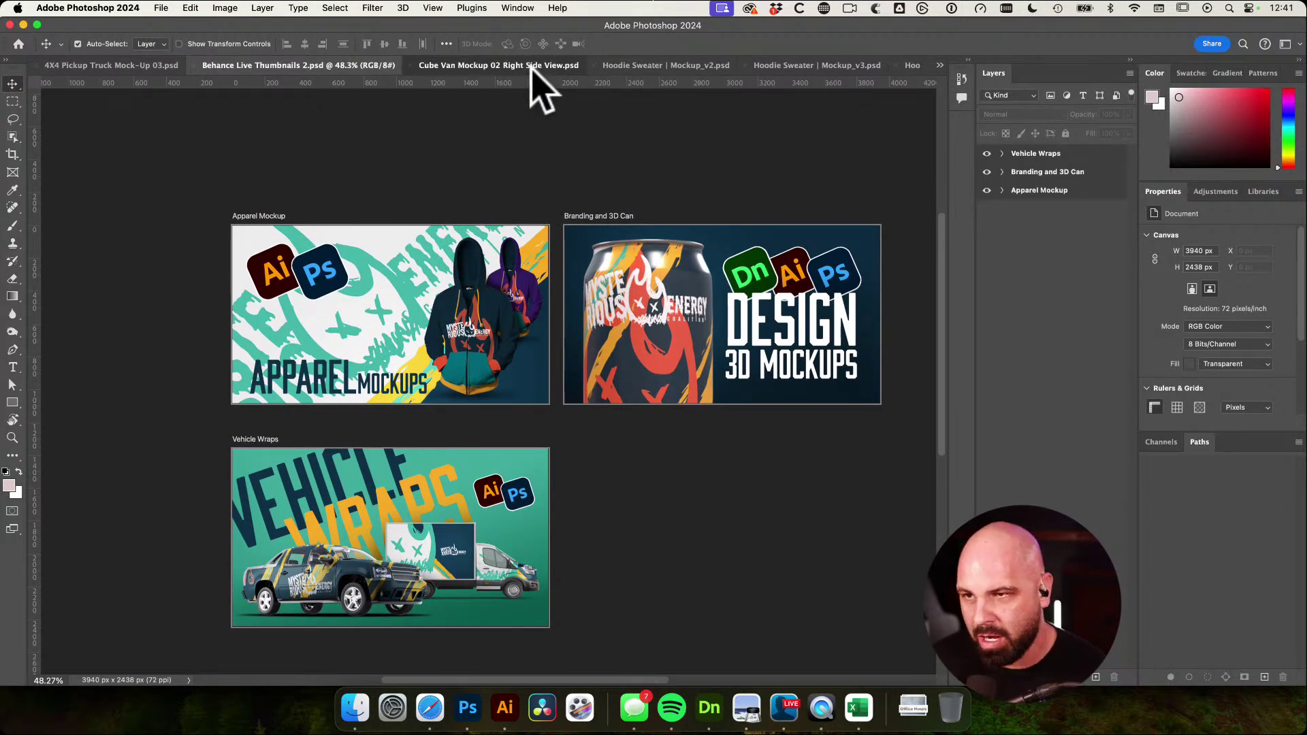
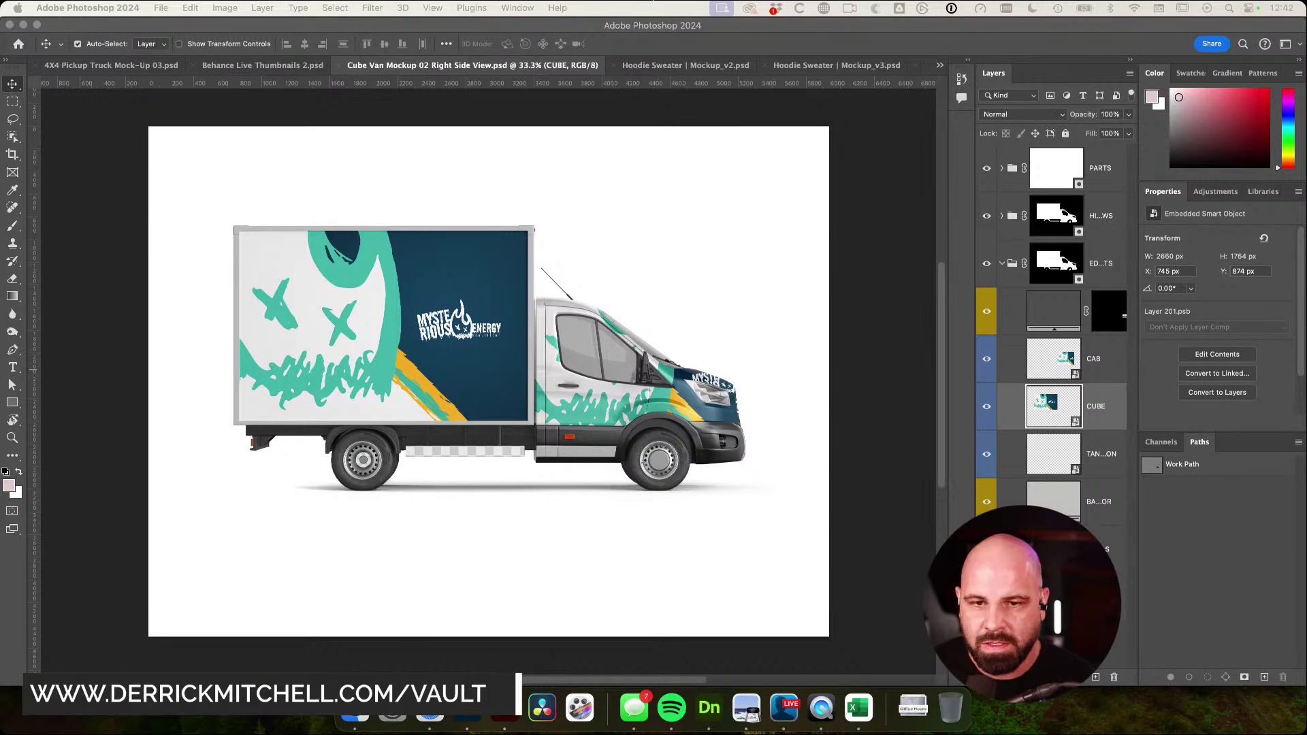
pyautogui.click(796, 392)
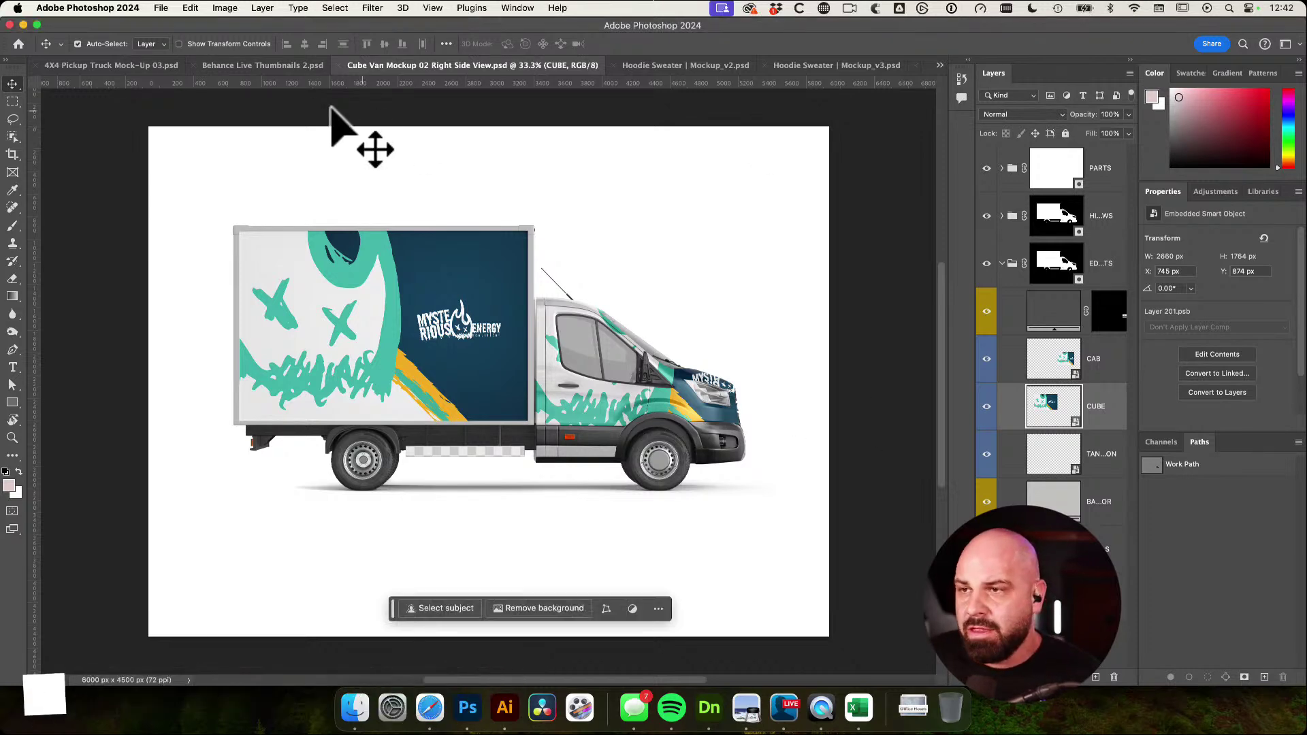
pyautogui.click(271, 64)
pyautogui.click(127, 65)
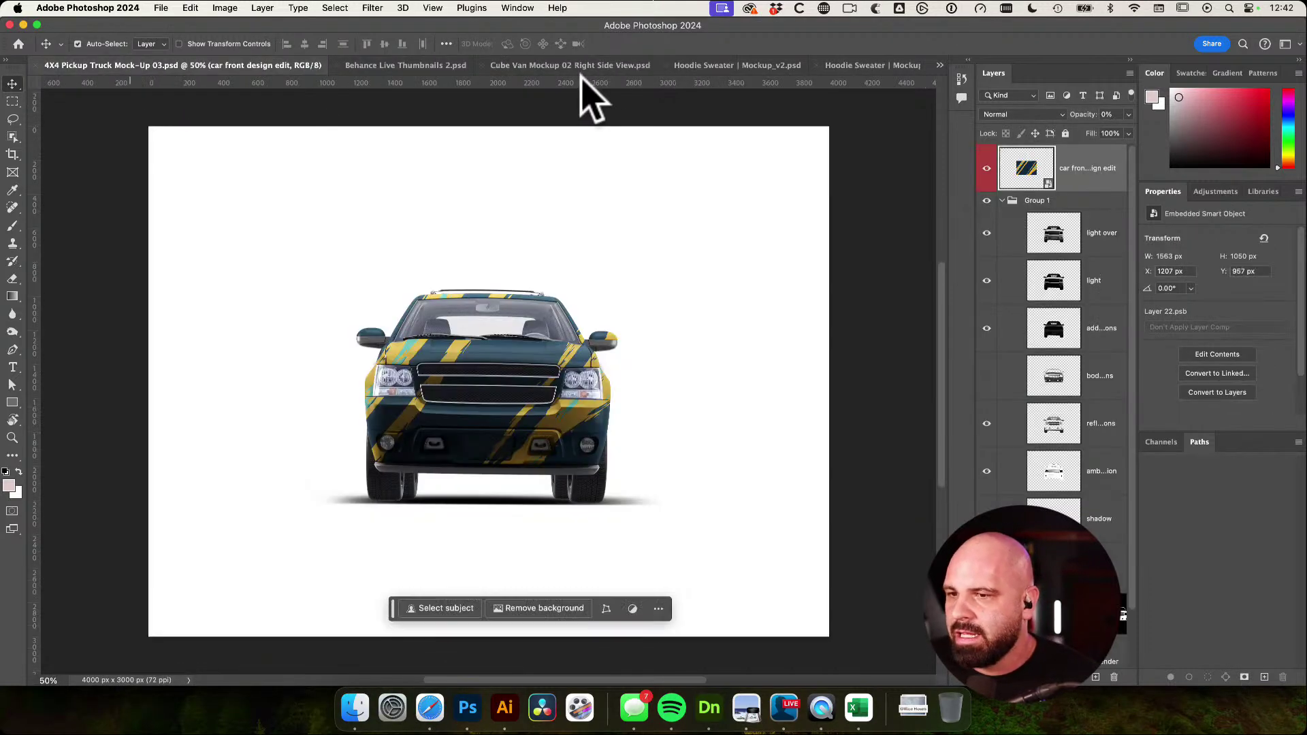
# In Hoodie Sweater | Mockup_v2.psd, select the "Put your design here" layer and widen the layer list to show full layer names
pyautogui.click(738, 65)
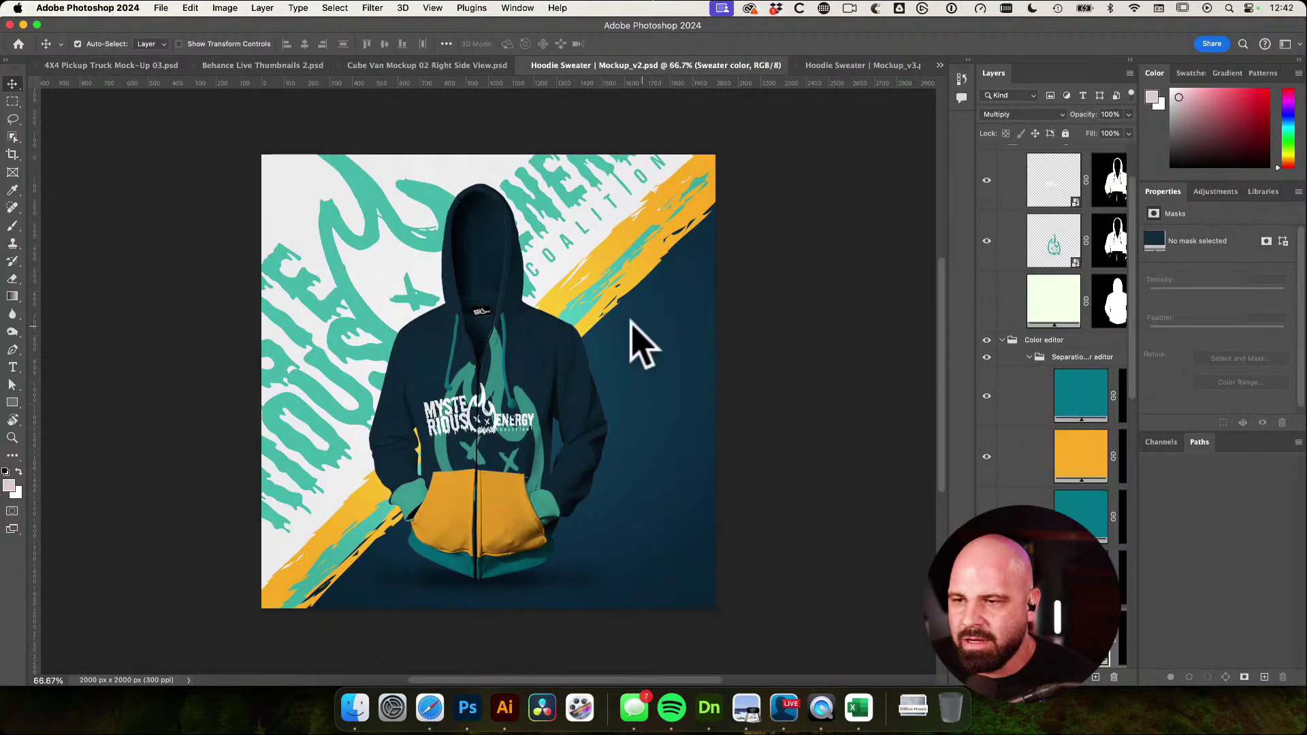
pyautogui.click(489, 346)
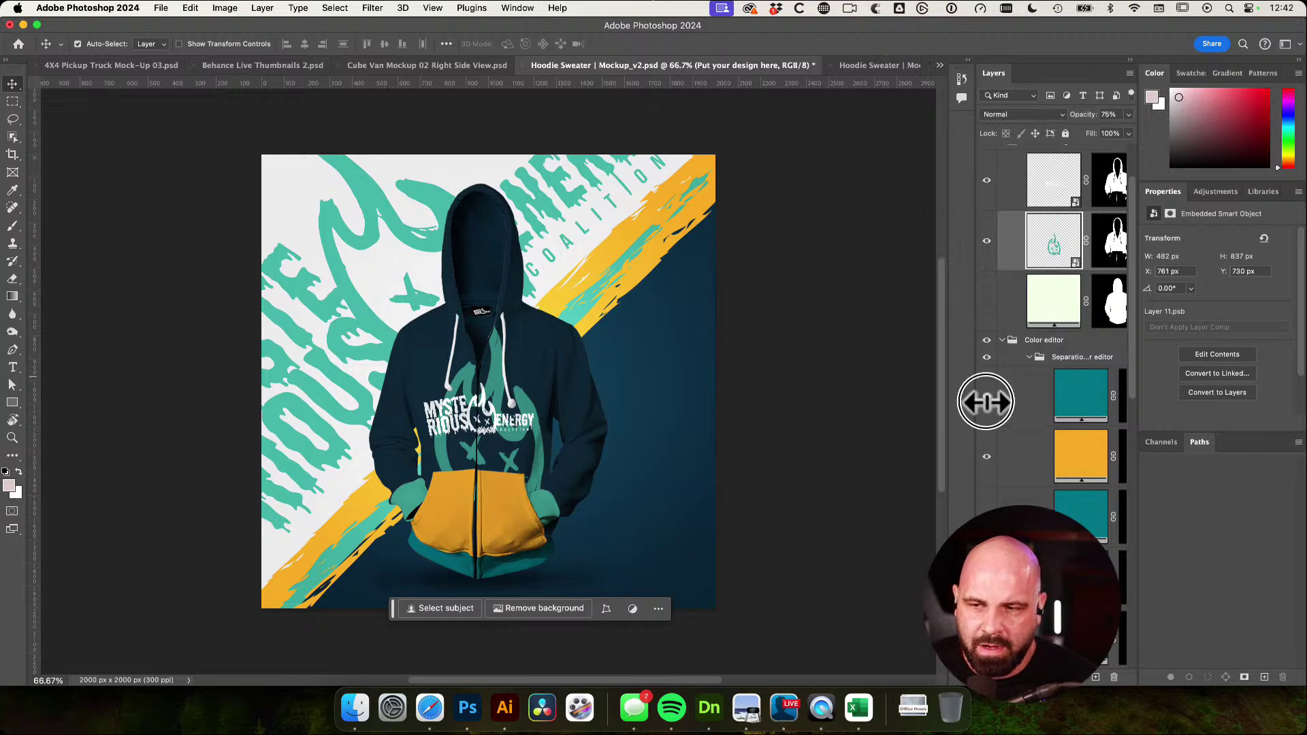
pyautogui.moveTo(974, 401); pyautogui.dragTo(817, 374)
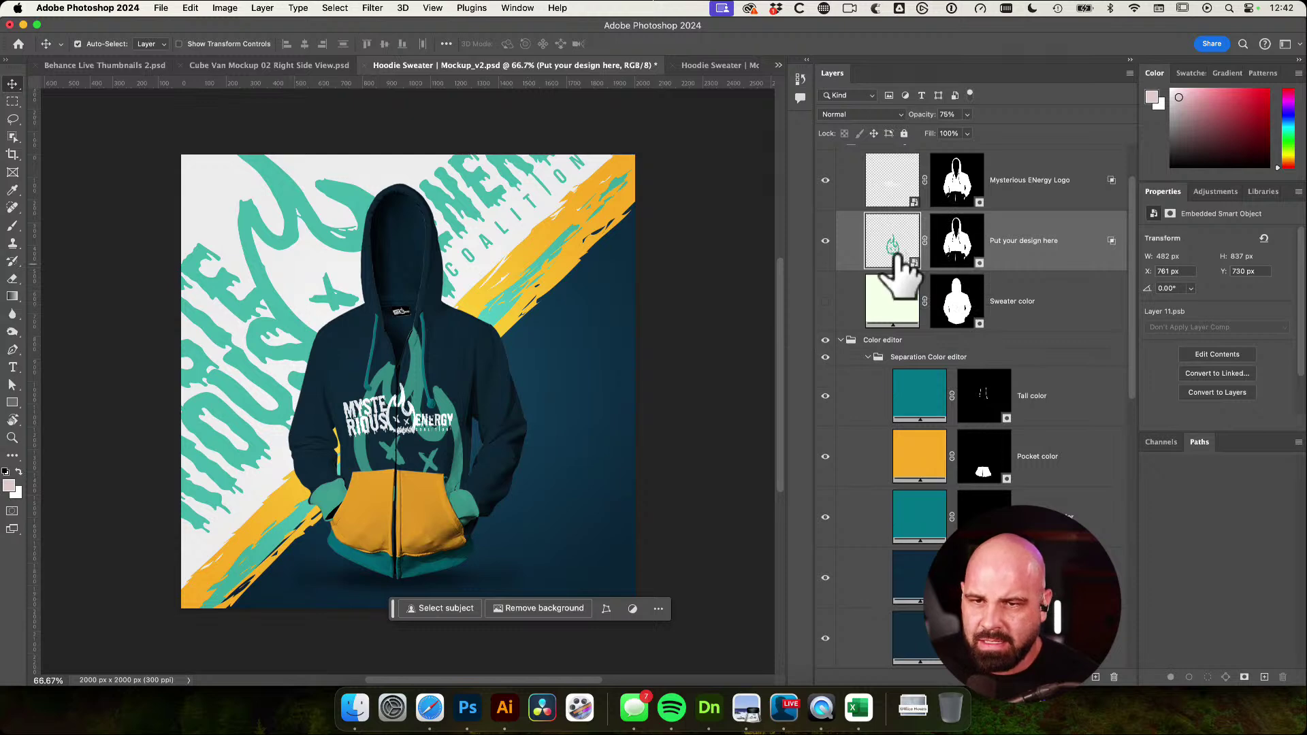
# Look over the hoodie in Mockup_v2.psd and compare it with the color version in Hoodie Sweater | Mockup_v3.psd
pyautogui.scroll(-5, 408, 455)
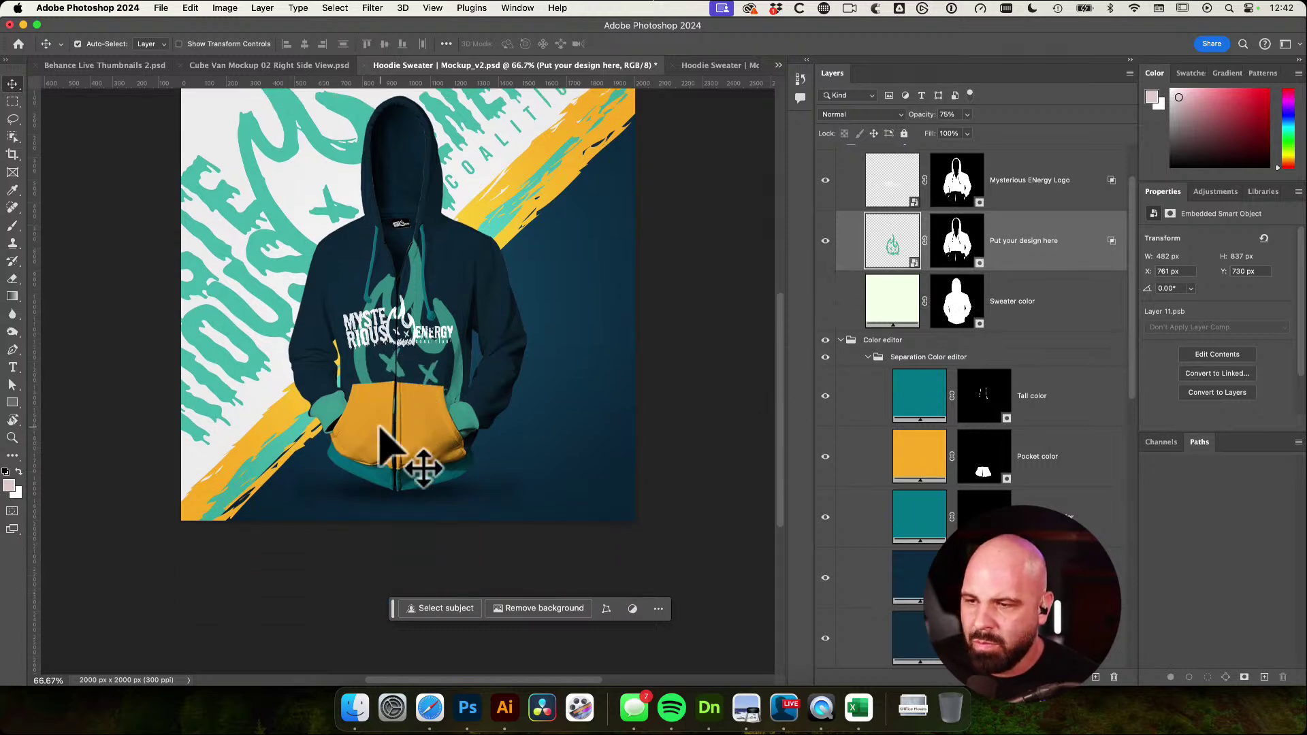
pyautogui.hscroll(-4, 401, 449)
pyautogui.click(727, 65)
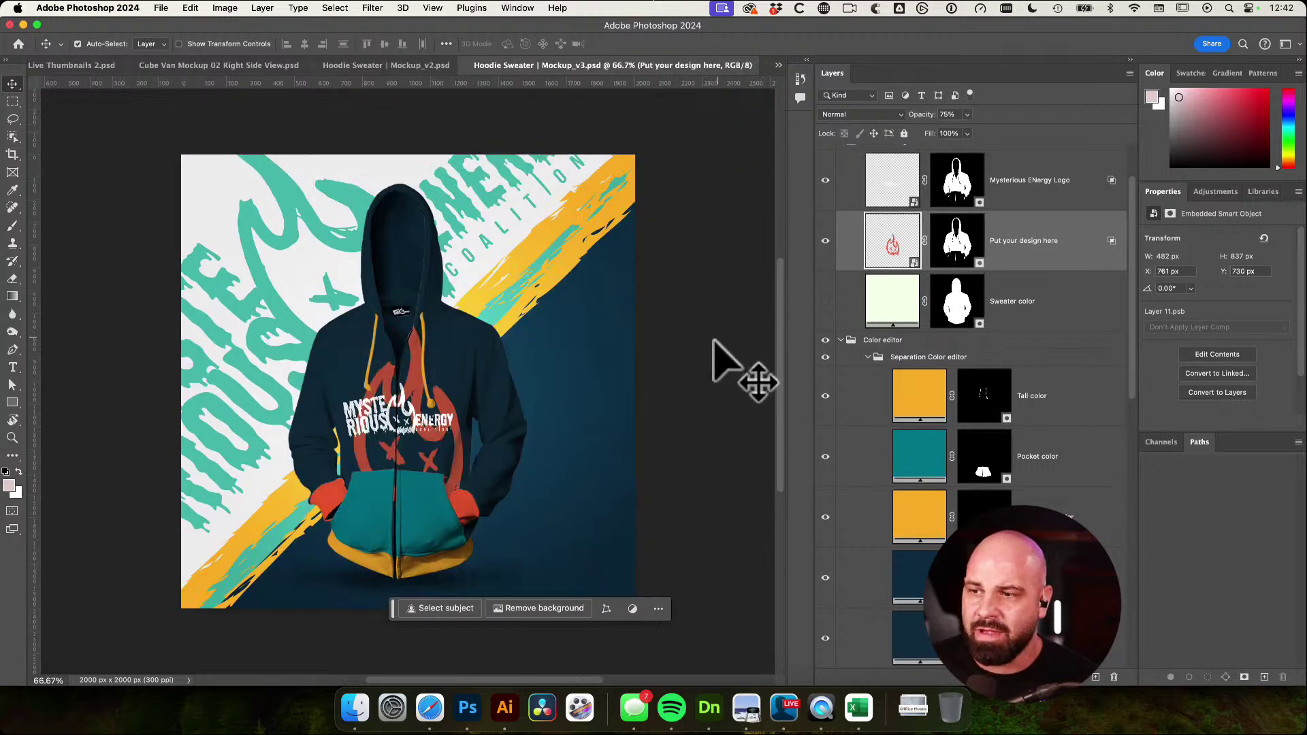
# Switch to Illustrator and look up where the Mockup (Beta) commands are by searching for "mockup"
pyautogui.click(505, 708)
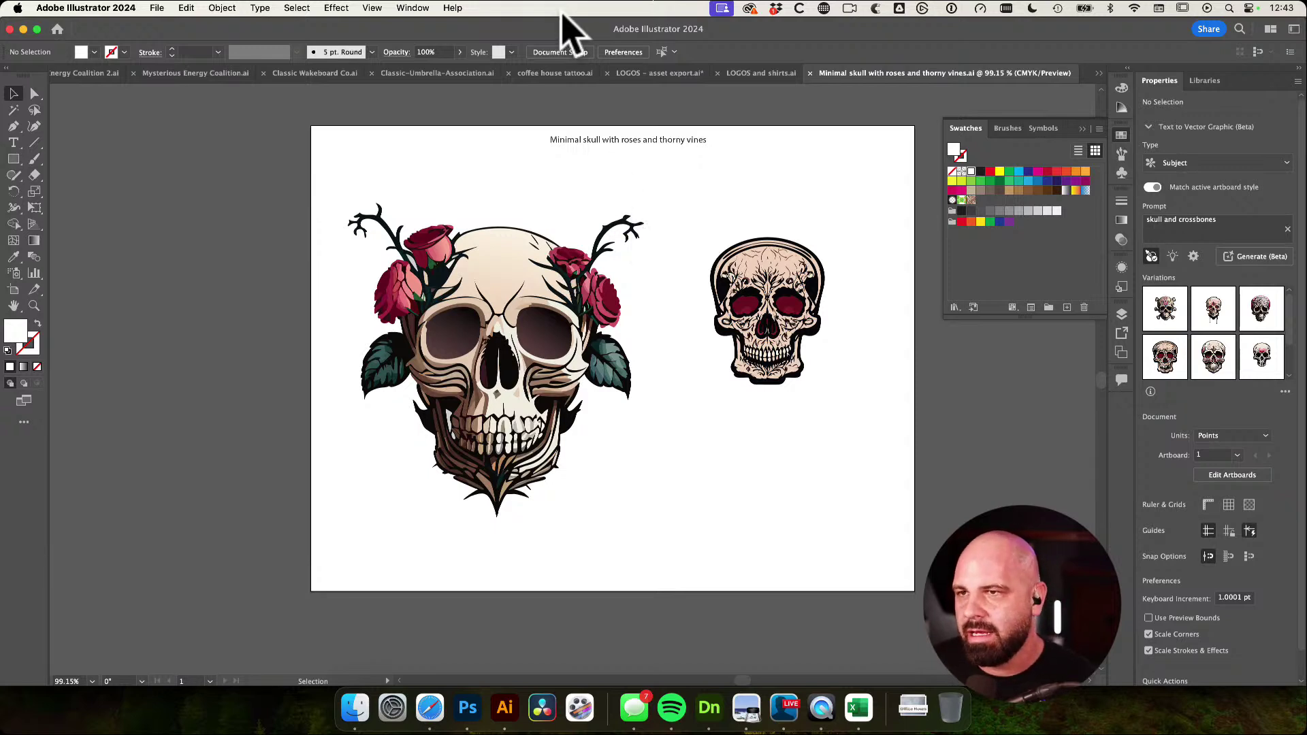
pyautogui.click(452, 8)
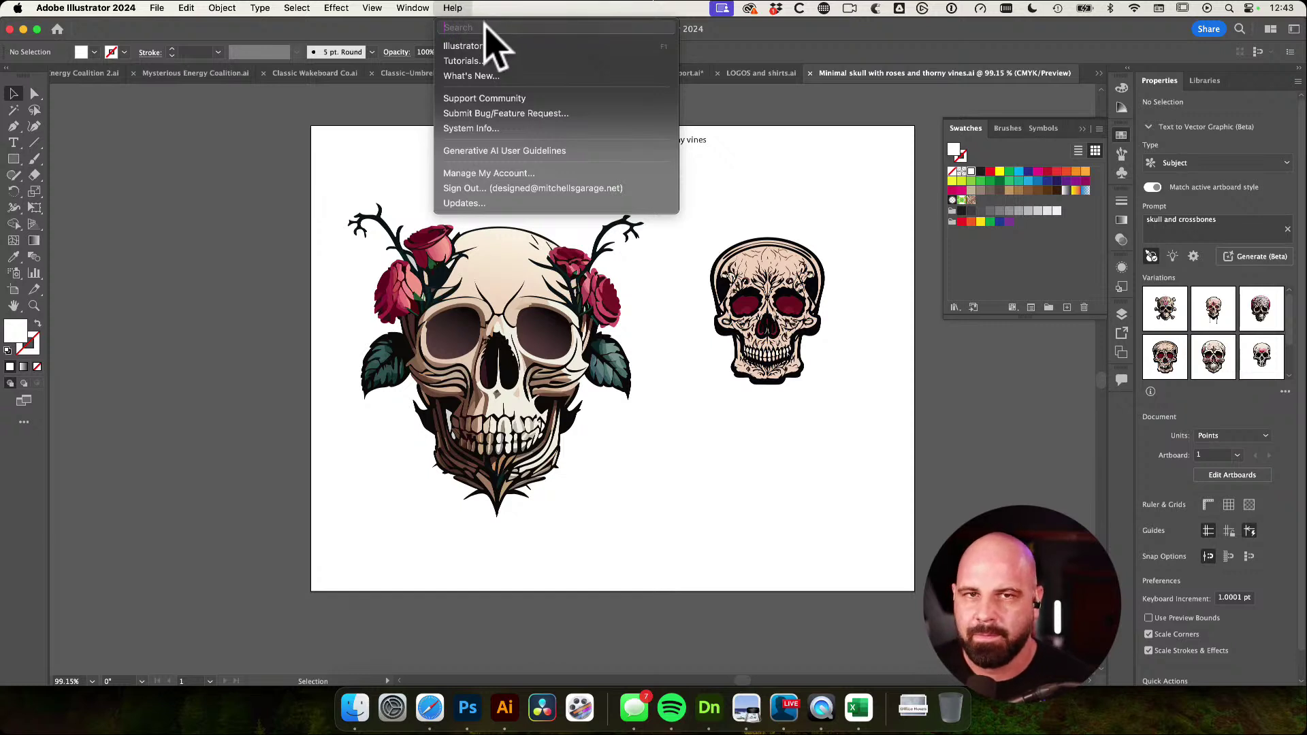
pyautogui.write('mockup')
pyautogui.moveTo(531, 88)
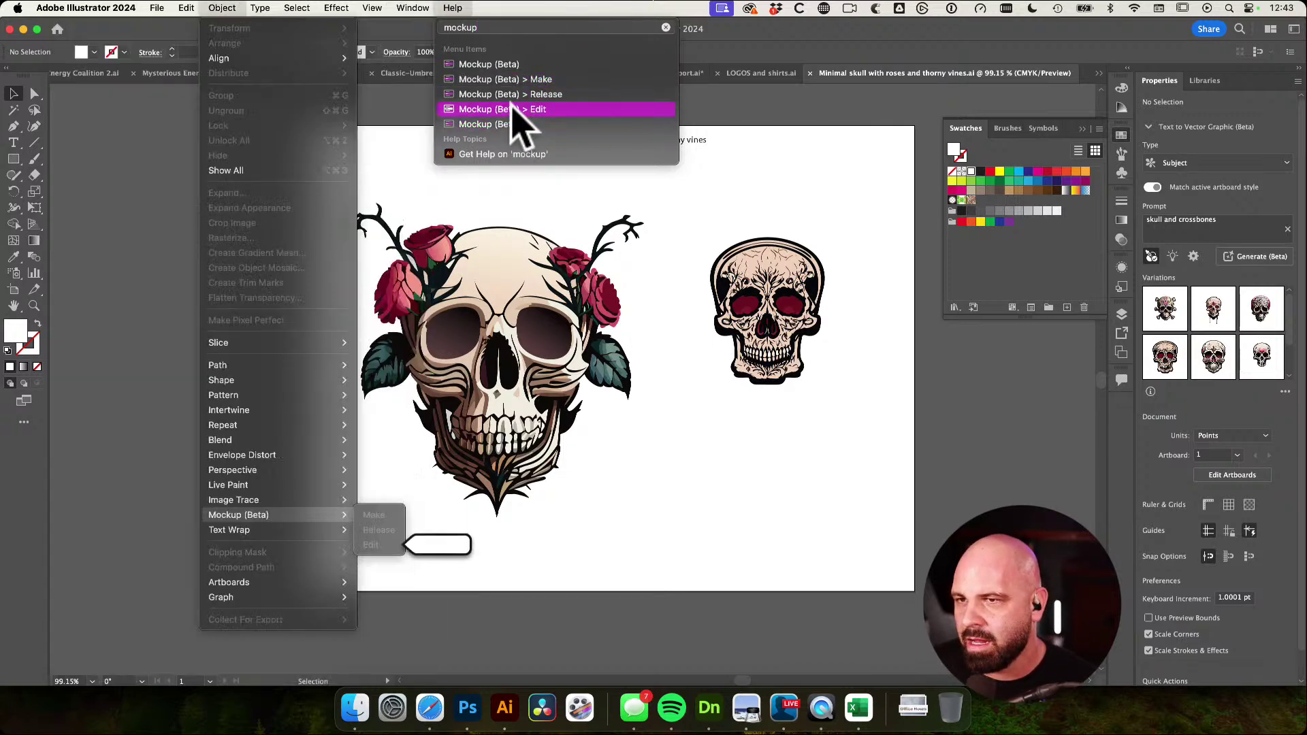
pyautogui.click(764, 451)
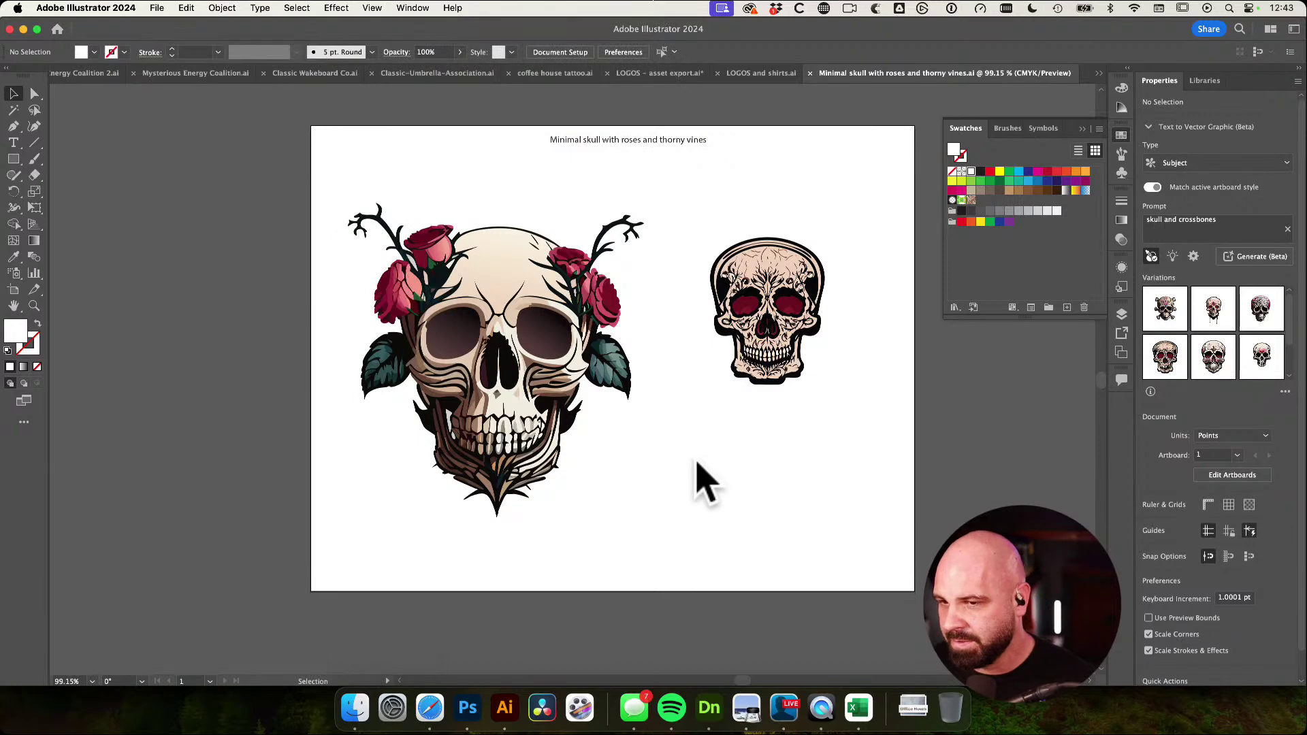
# Switch to Safari, load elements.envato.com in a new window and move that window beside the chat
pyautogui.hscroll(4, 604, 501)
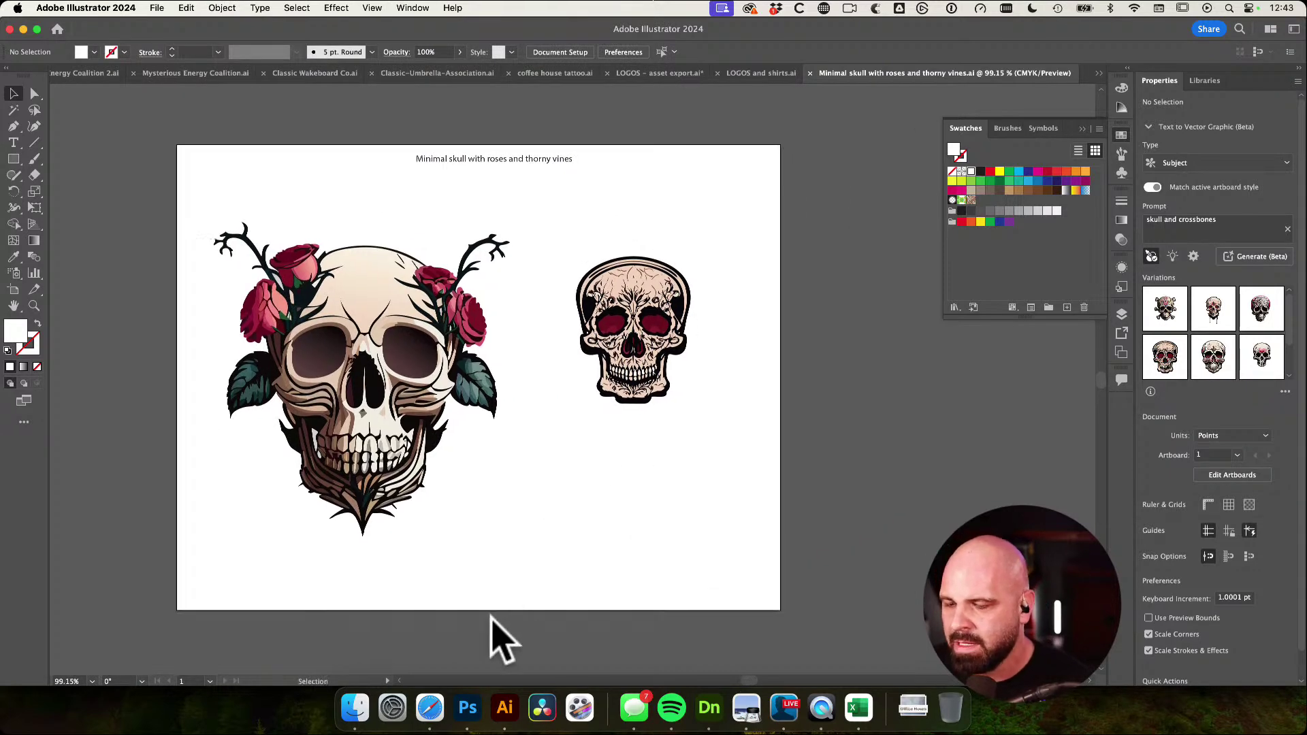
pyautogui.click(430, 708)
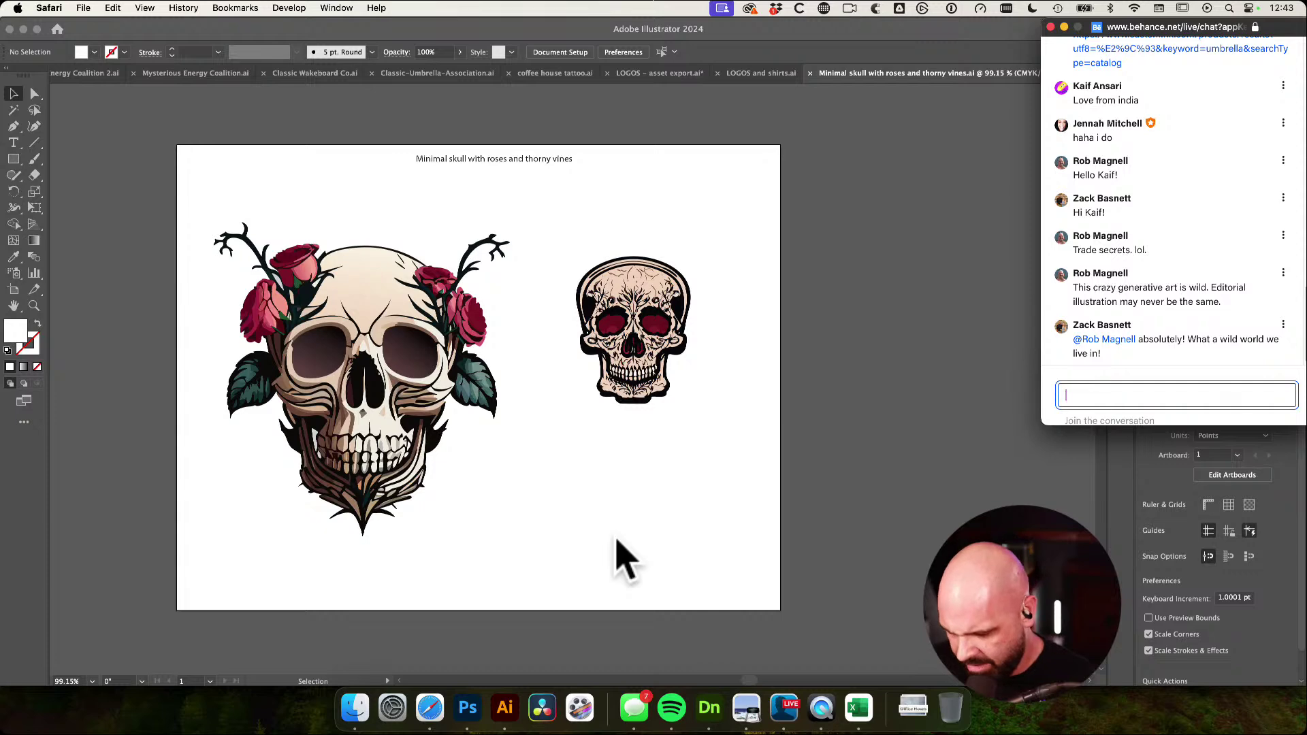
pyautogui.press('super+n')
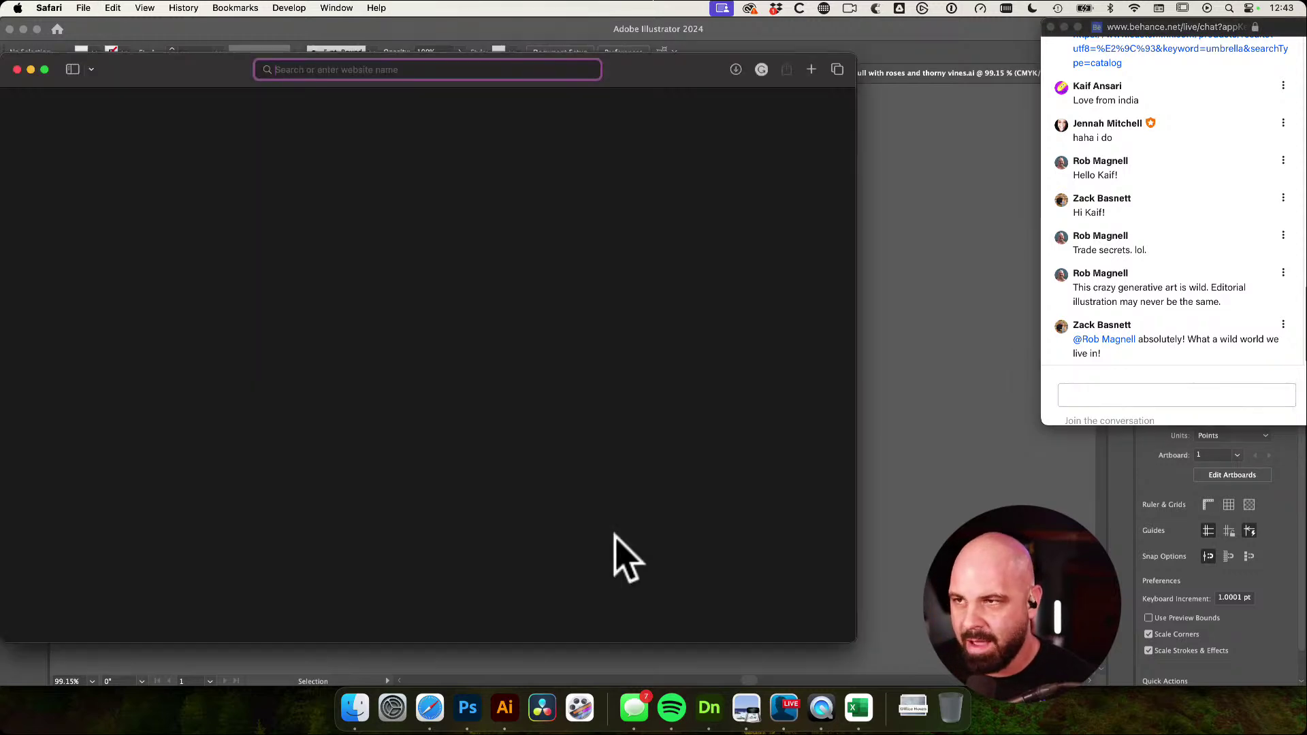
pyautogui.write('elements.envato.com')
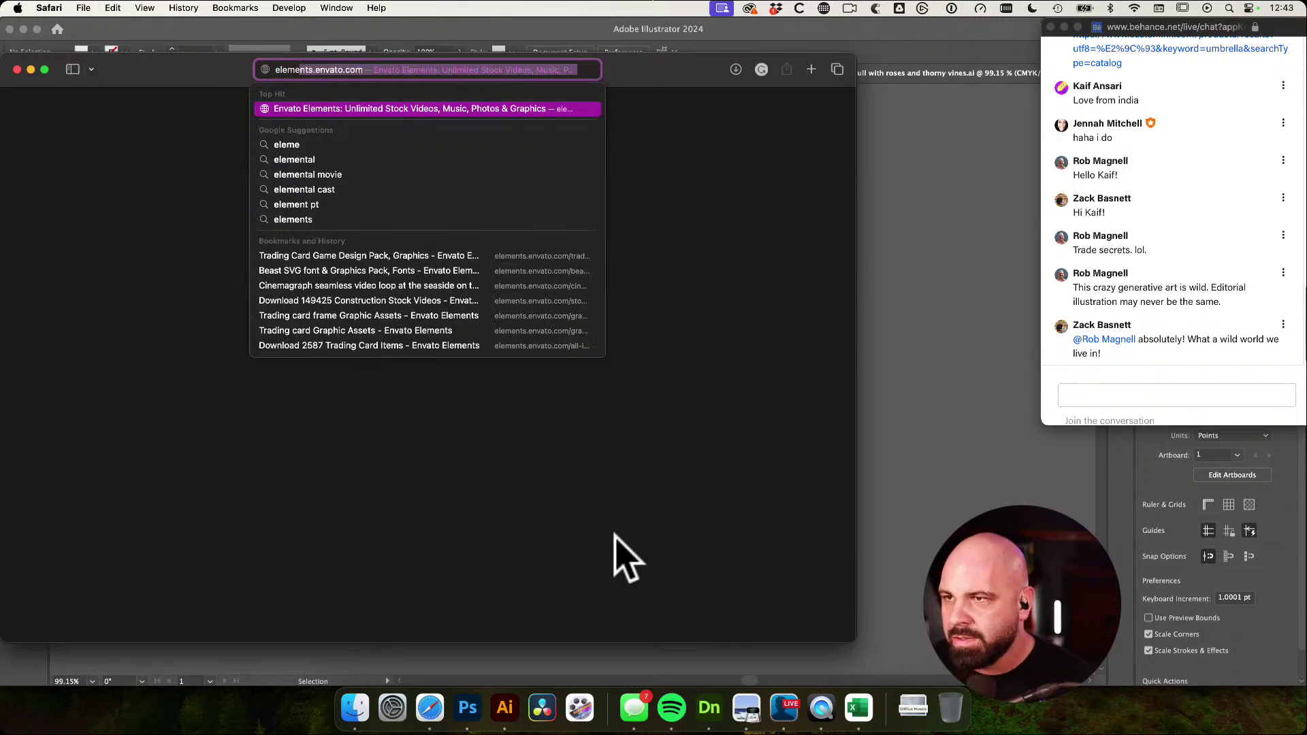
pyautogui.press('Return')
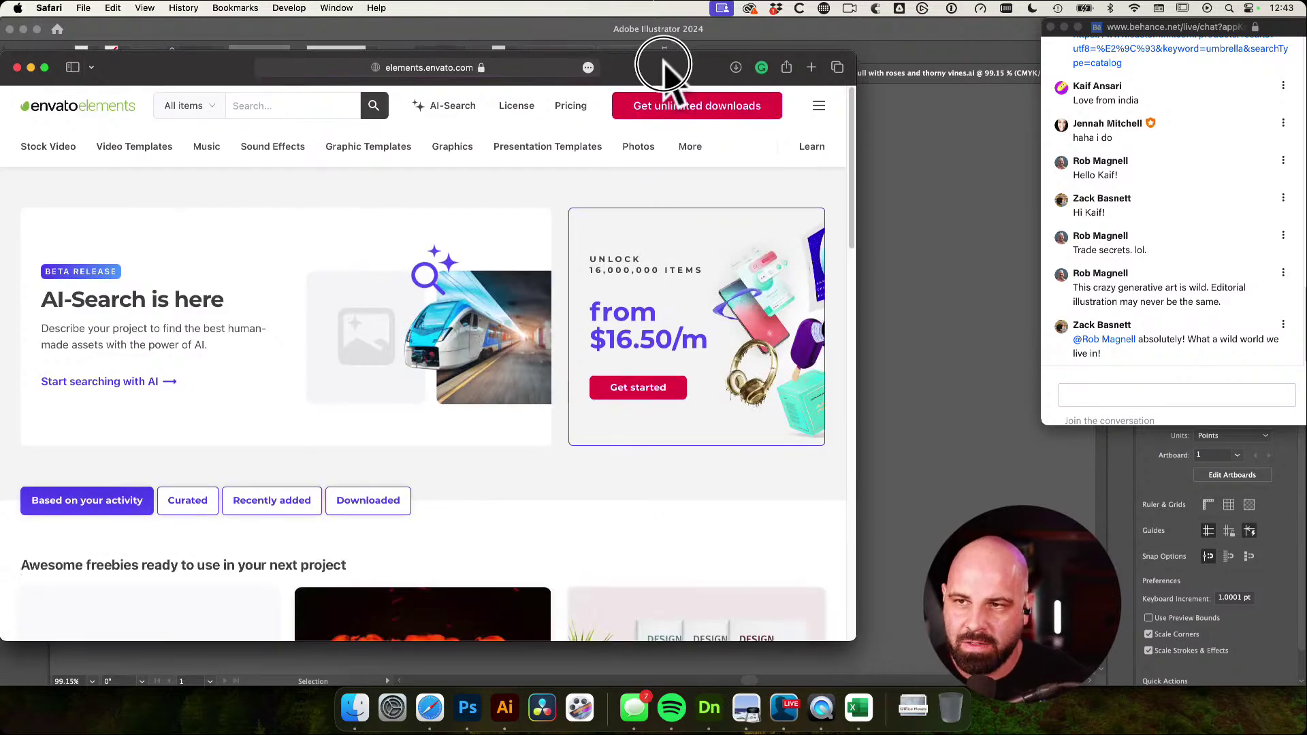
pyautogui.moveTo(659, 69); pyautogui.dragTo(790, 61)
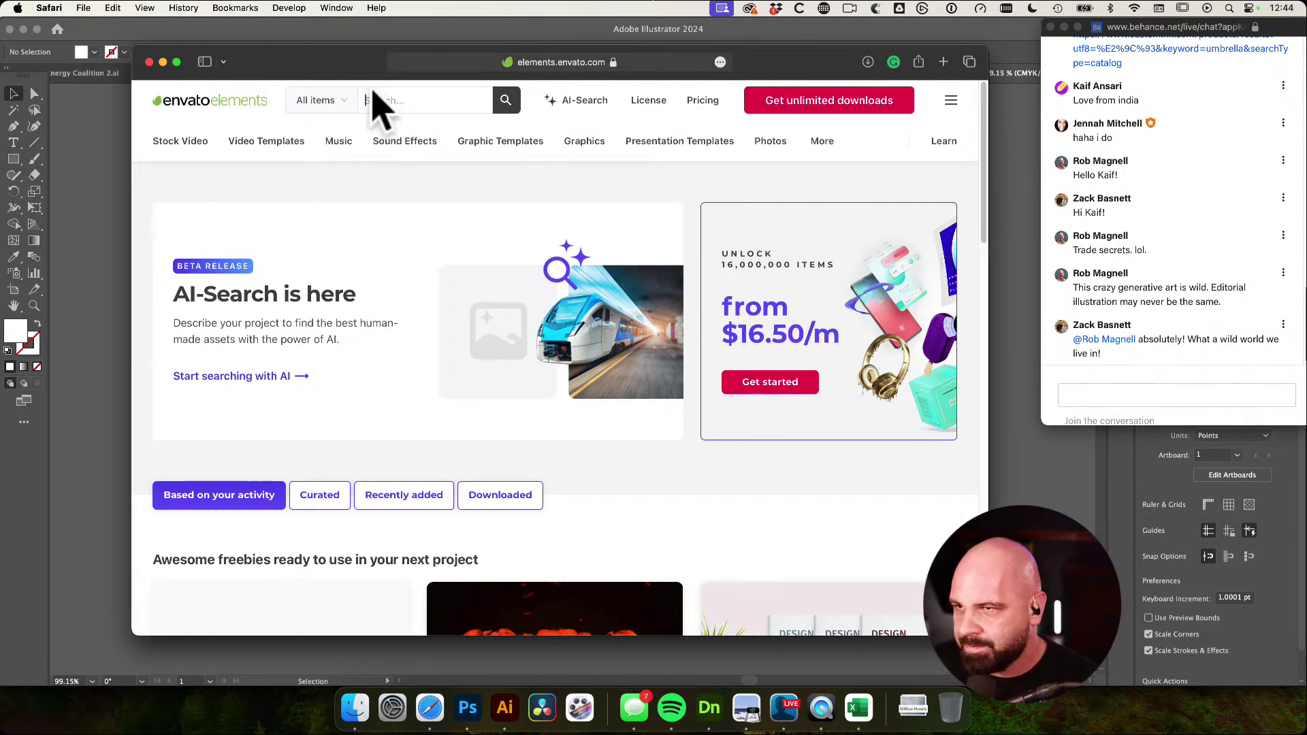
# Search Envato Elements for "t shirt" and show all the matching photos
pyautogui.moveTo(347, 64); pyautogui.dragTo(348, 68)
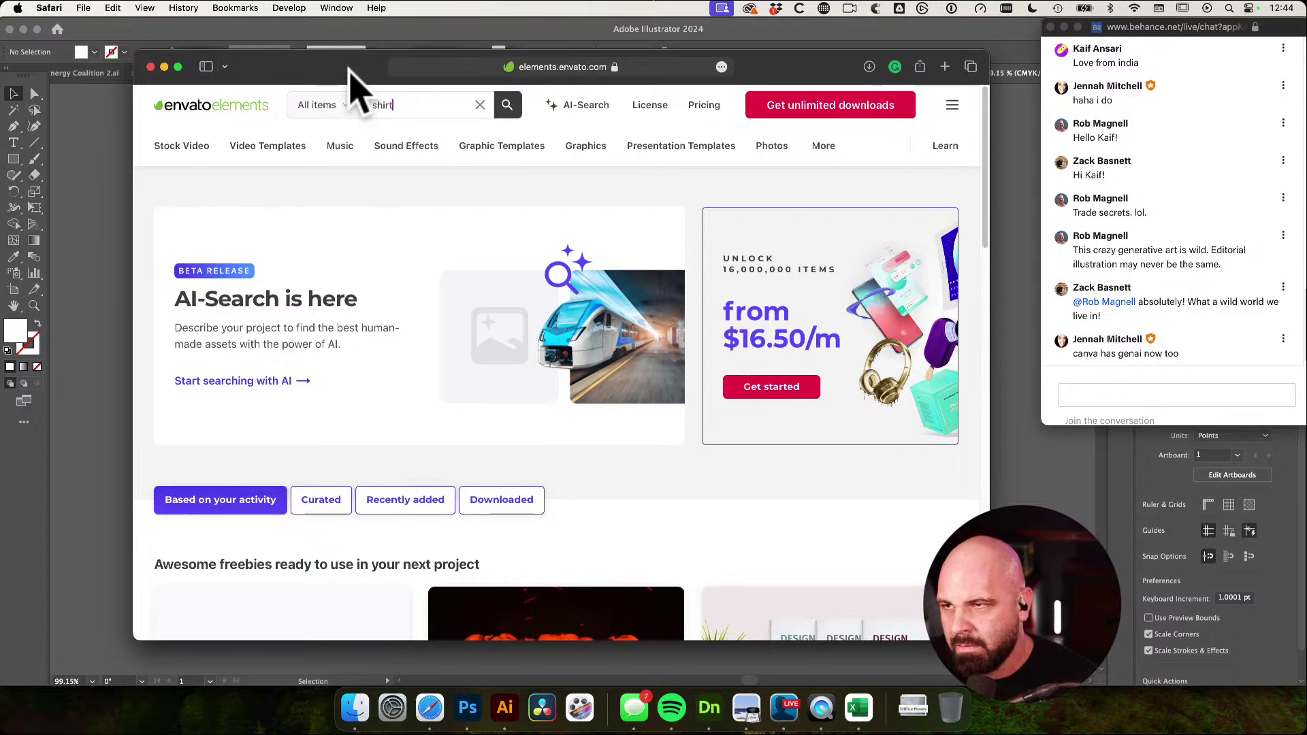
pyautogui.press('Return')
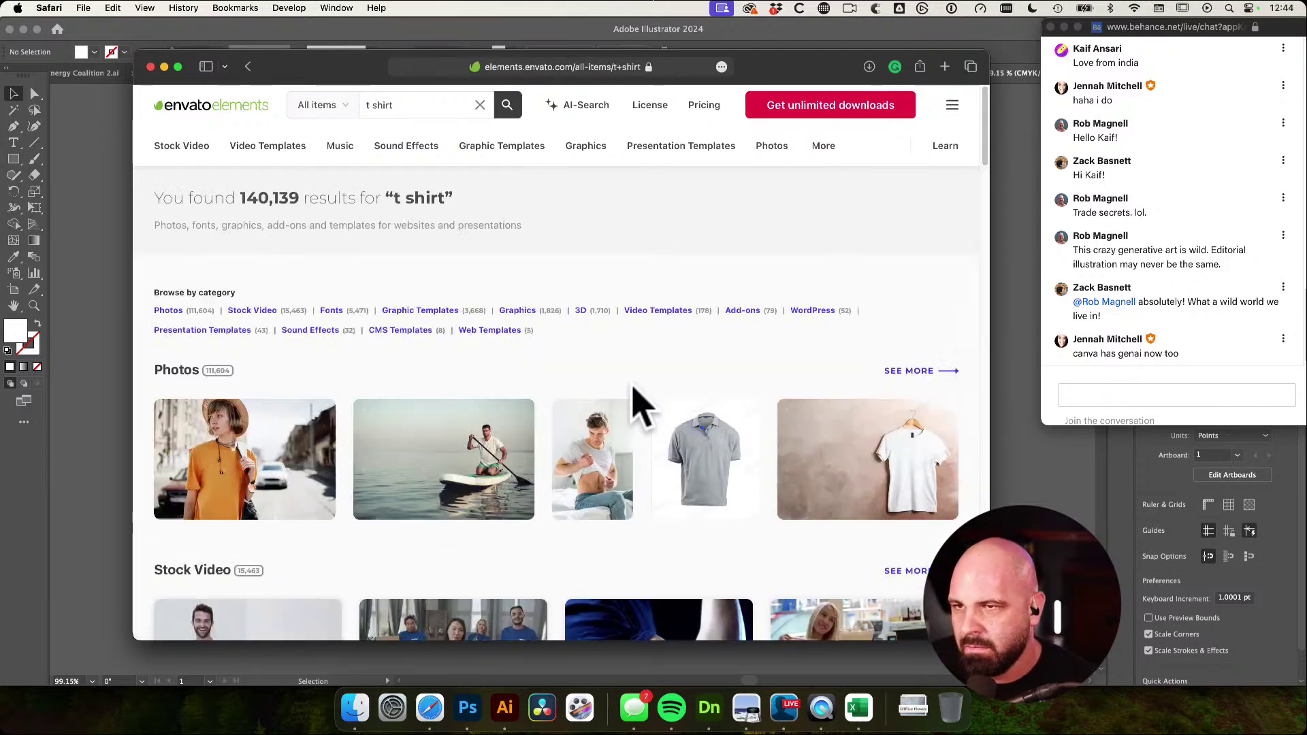
pyautogui.scroll(-10, 715, 431)
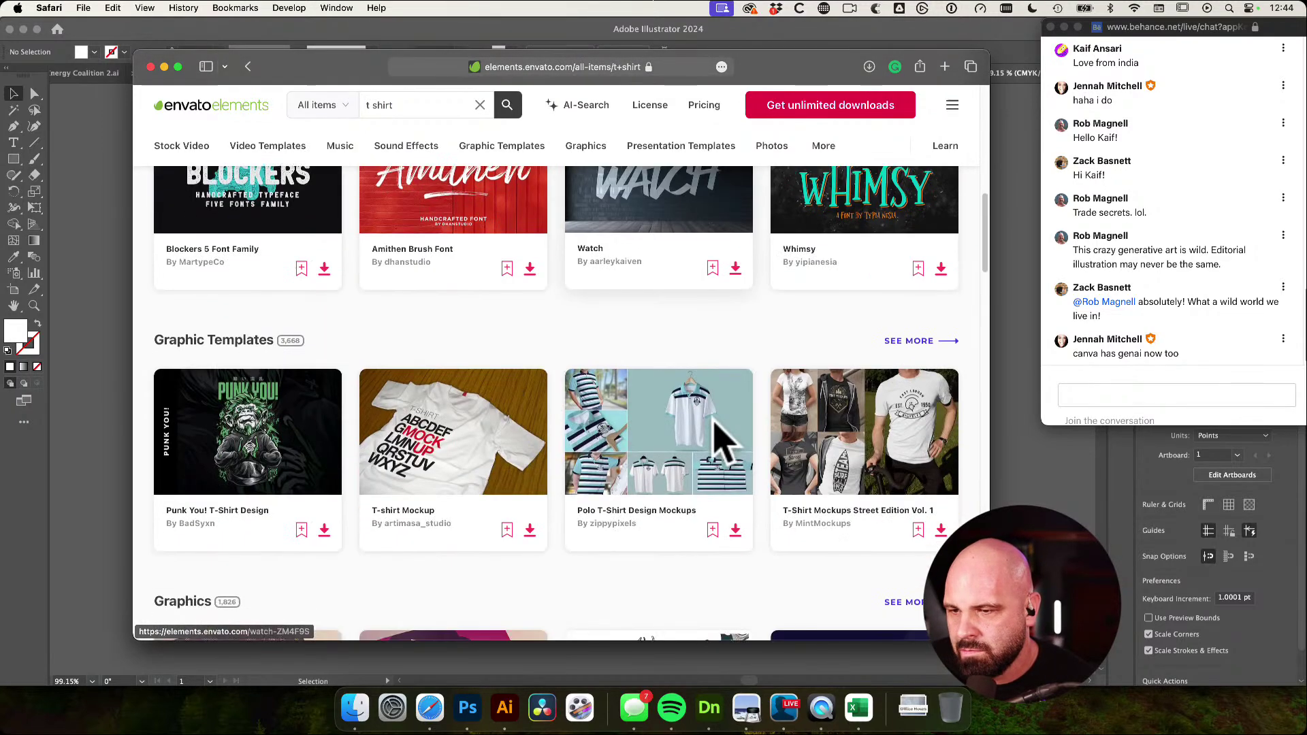
pyautogui.scroll(10, 722, 436)
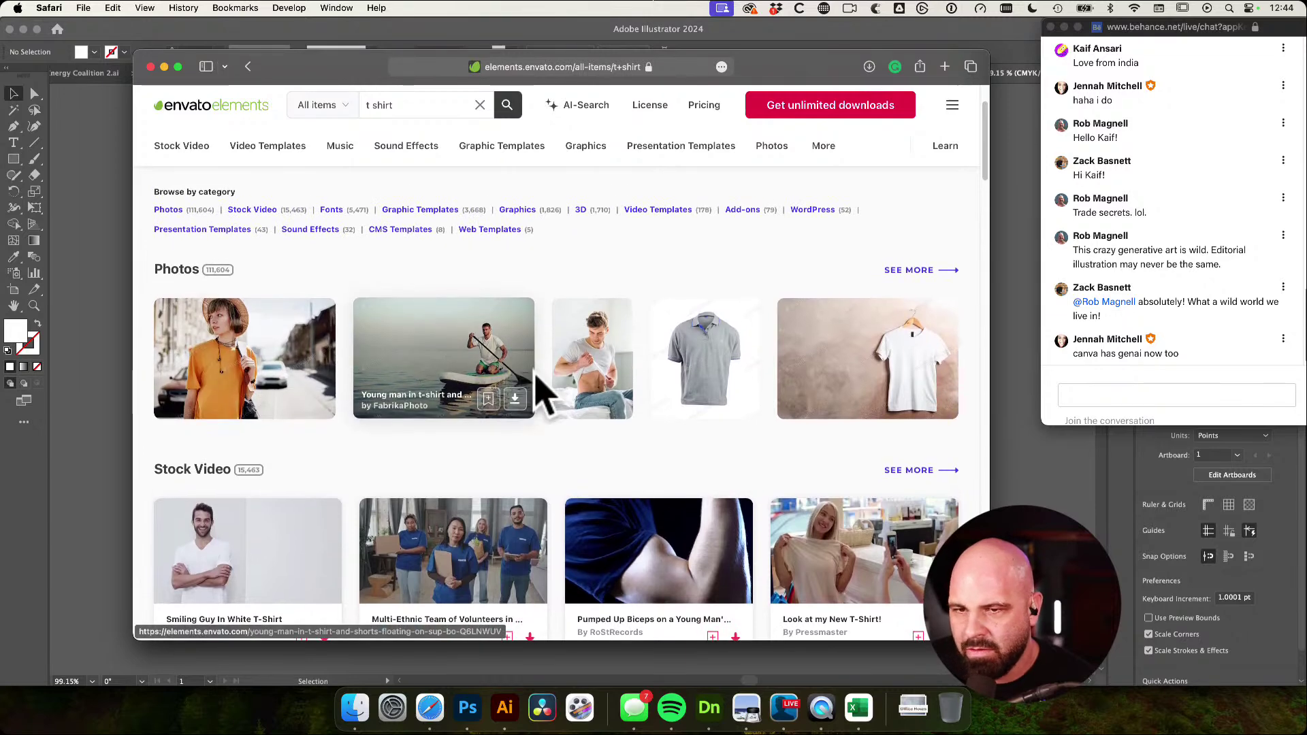
pyautogui.scroll(-1, 749, 327)
pyautogui.click(913, 204)
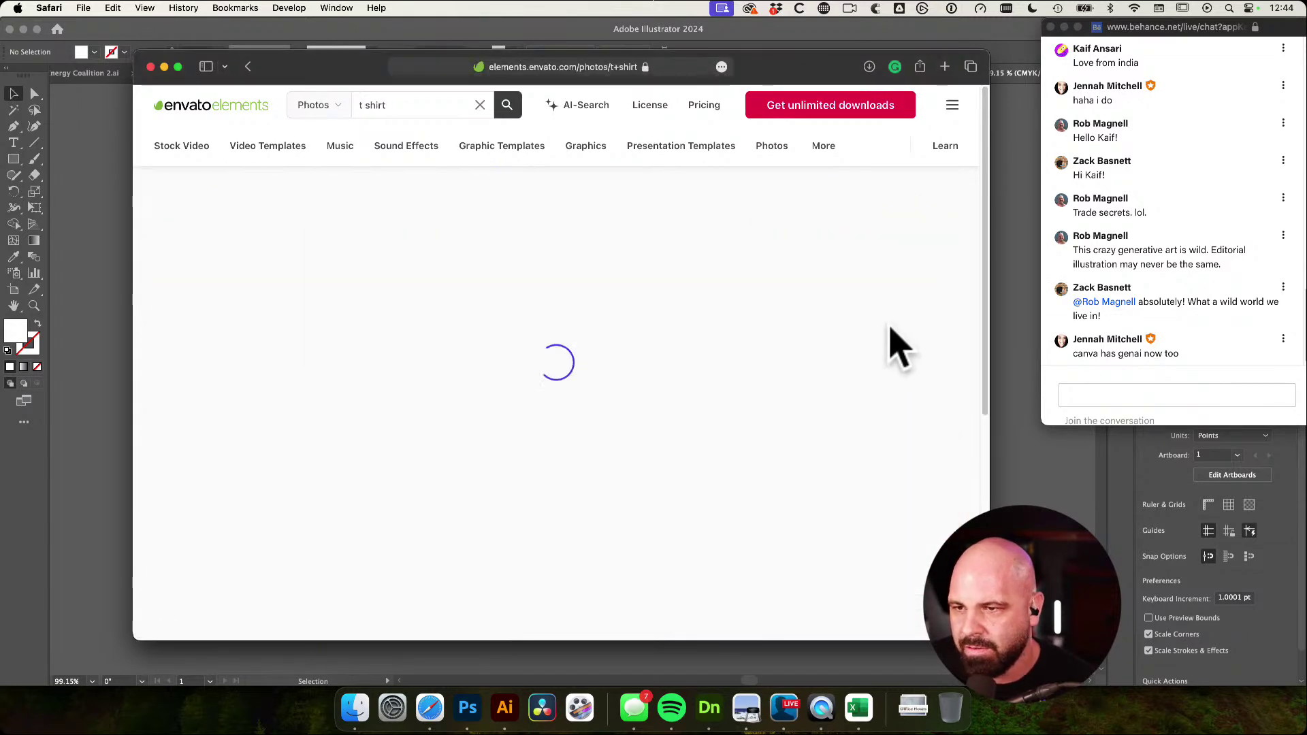
# Download the White t-shirt photo of the man in glasses and a black jacket, adding it to the first listed project
pyautogui.scroll(-1, 919, 340)
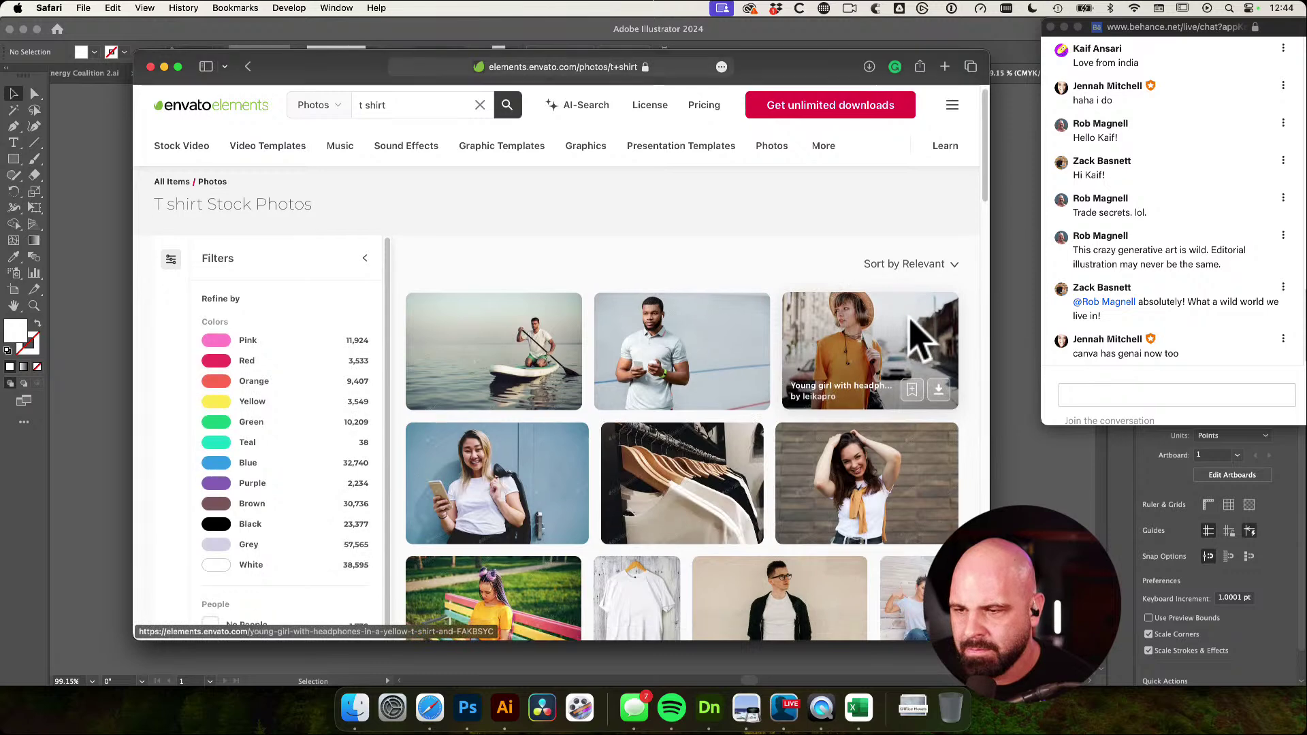
pyautogui.scroll(-2, 919, 341)
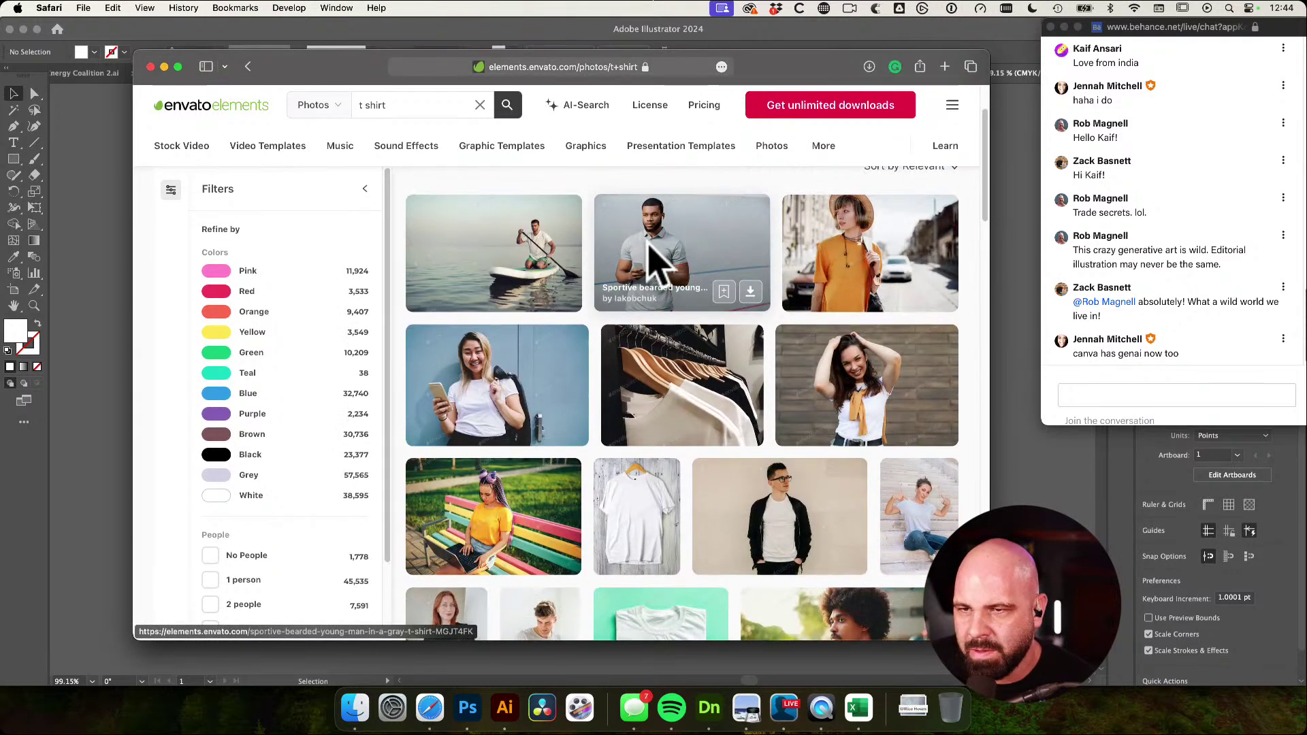
pyautogui.scroll(-4, 681, 272)
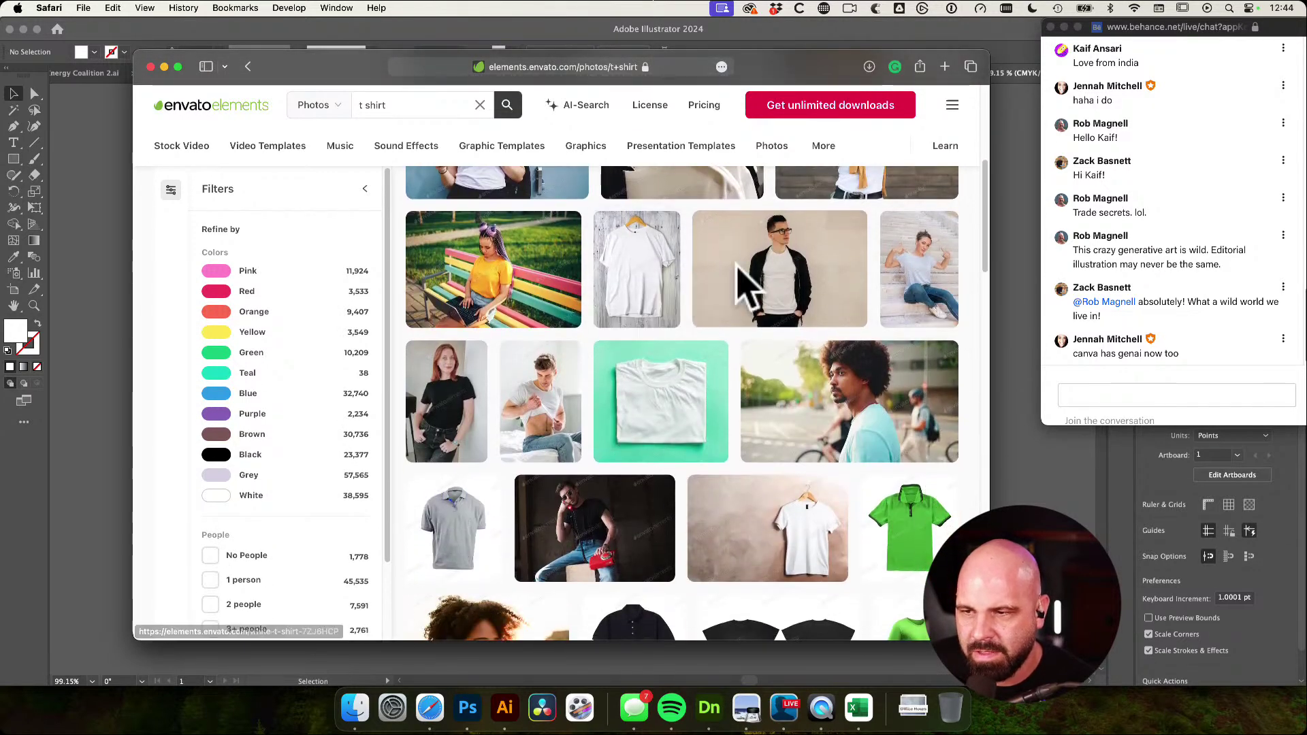
pyautogui.click(855, 305)
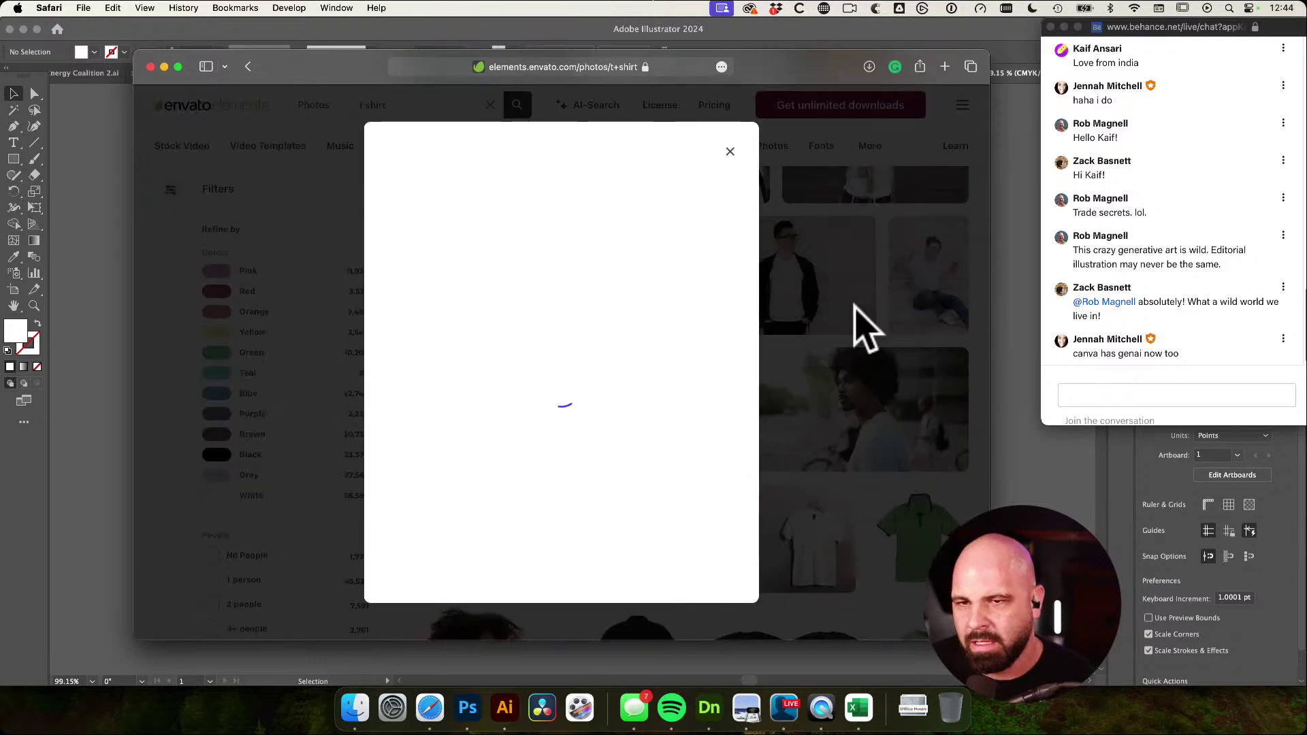
pyautogui.click(393, 339)
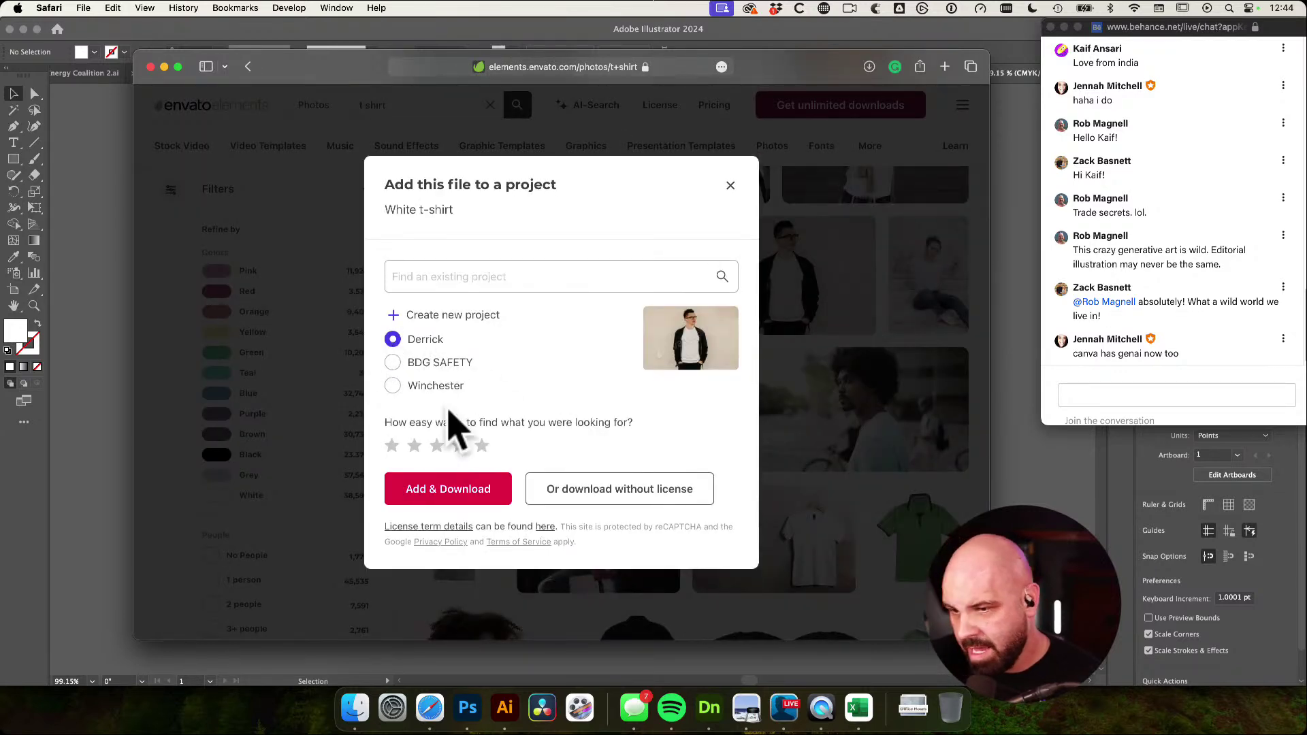
pyautogui.click(457, 488)
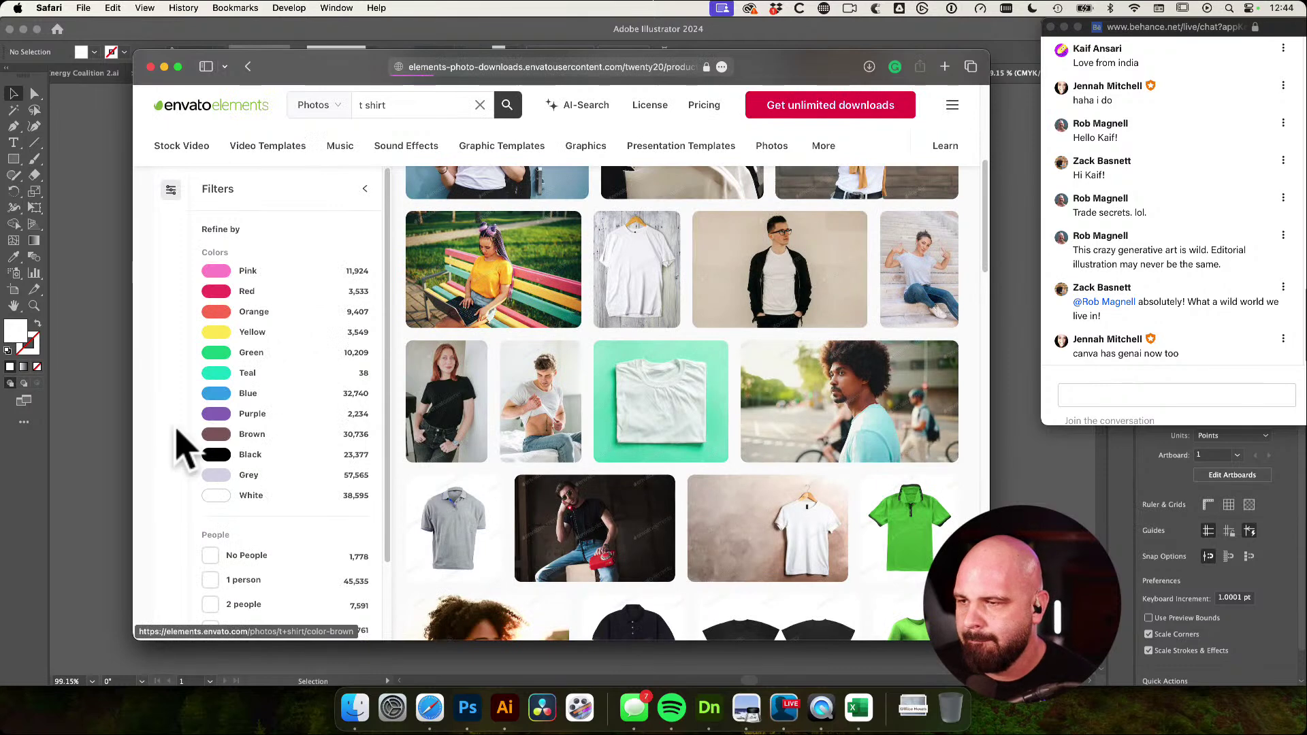
# Place the downloaded t-shirt photo in the Illustrator skull document, overlapping the artboard's right edge beside the small skull
pyautogui.click(126, 393)
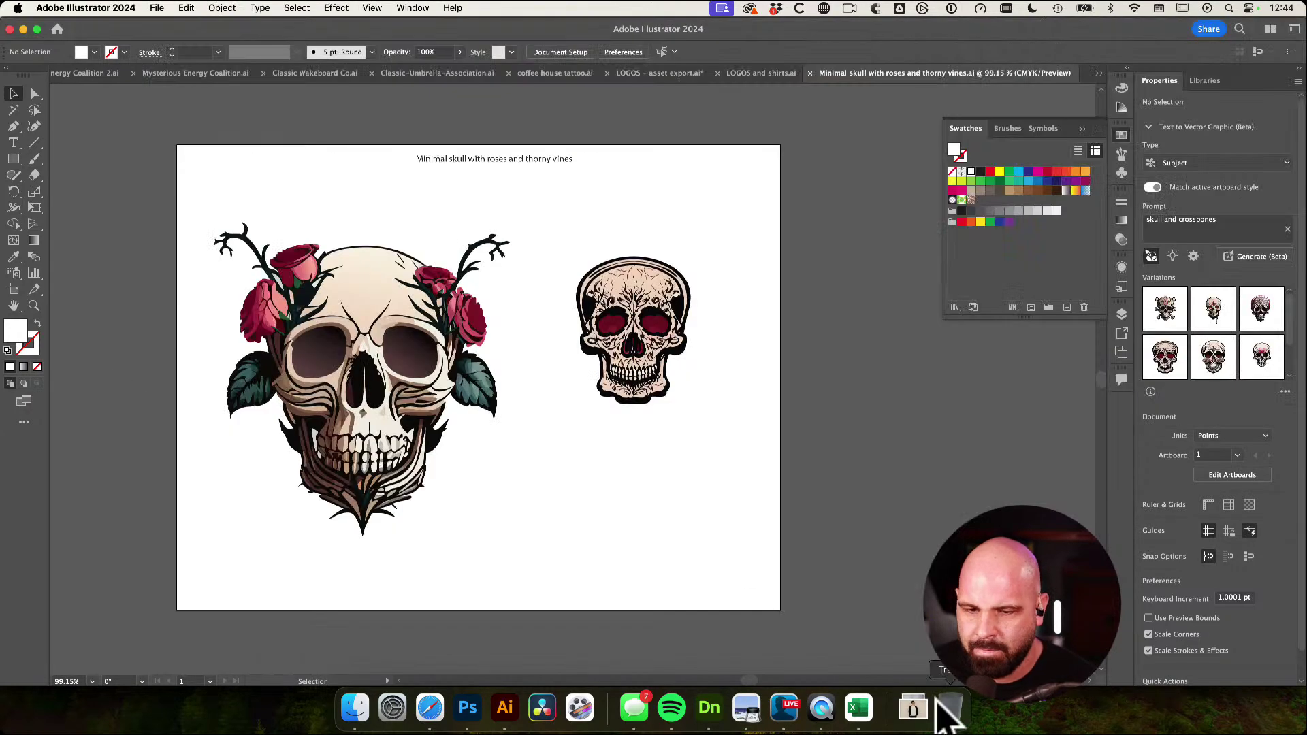
pyautogui.click(913, 708)
pyautogui.moveTo(923, 661); pyautogui.dragTo(875, 452)
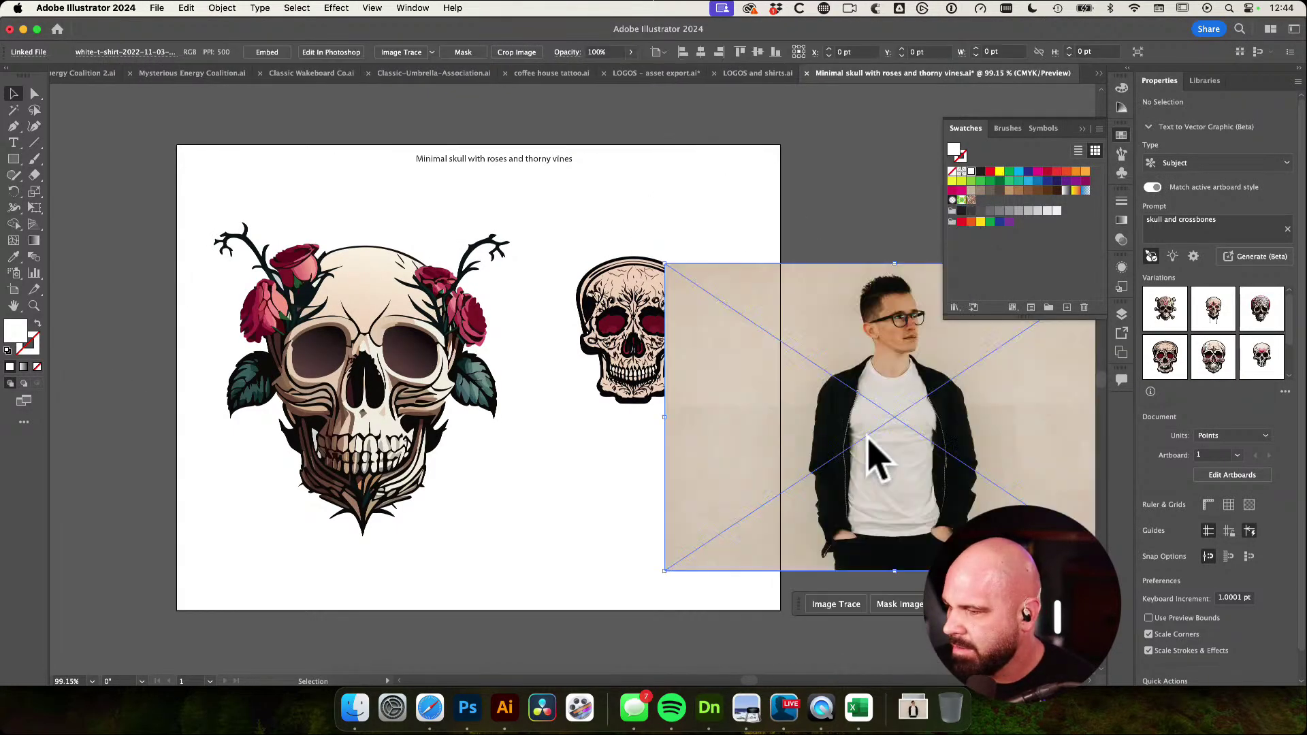
# Move the t-shirt photo off the artboard so that it sits directly against the artboard's right edge
pyautogui.moveTo(698, 437); pyautogui.dragTo(487, 399)
pyautogui.moveTo(684, 385); pyautogui.dragTo(729, 340)
pyautogui.click(831, 613)
pyautogui.scroll(-3, 840, 574)
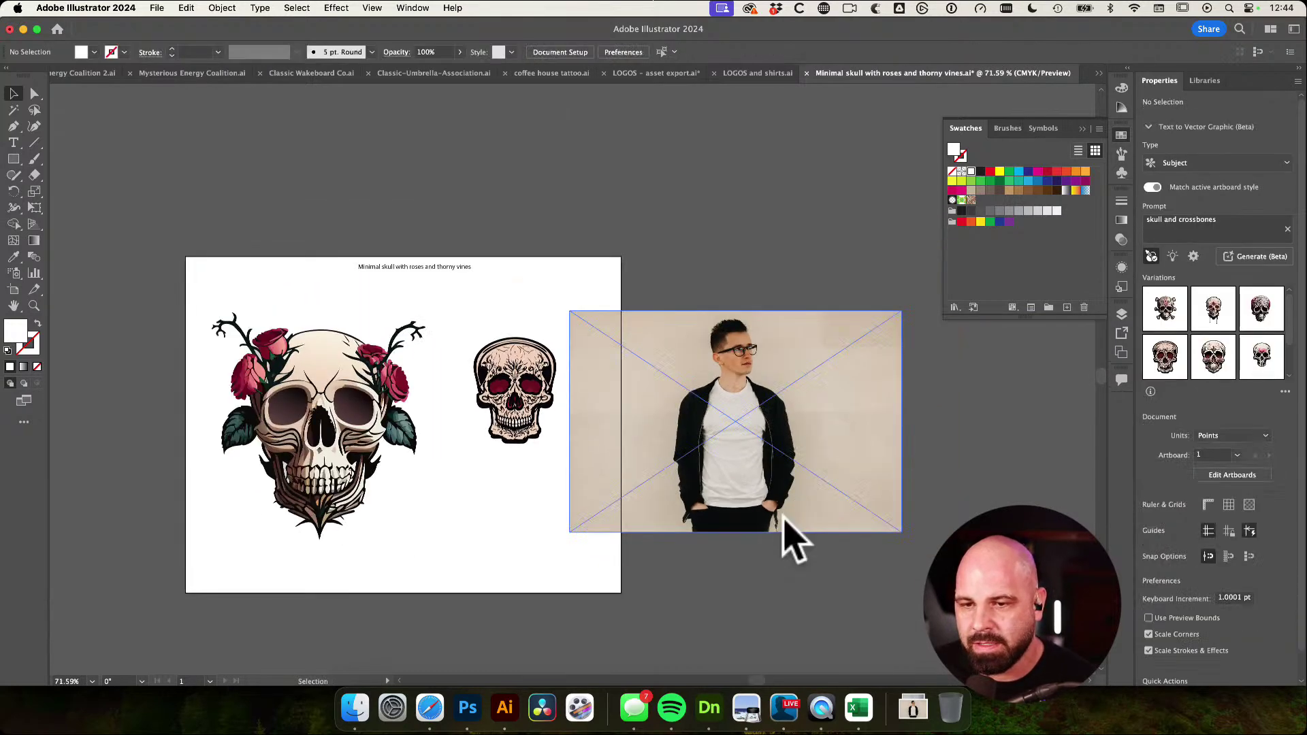
pyautogui.moveTo(784, 515); pyautogui.dragTo(837, 521)
pyautogui.click(768, 268)
# Duplicate the large rose skull onto the man's white t-shirt, scaled down to about 116 pt wide and centred on the chest
pyautogui.click(308, 398)
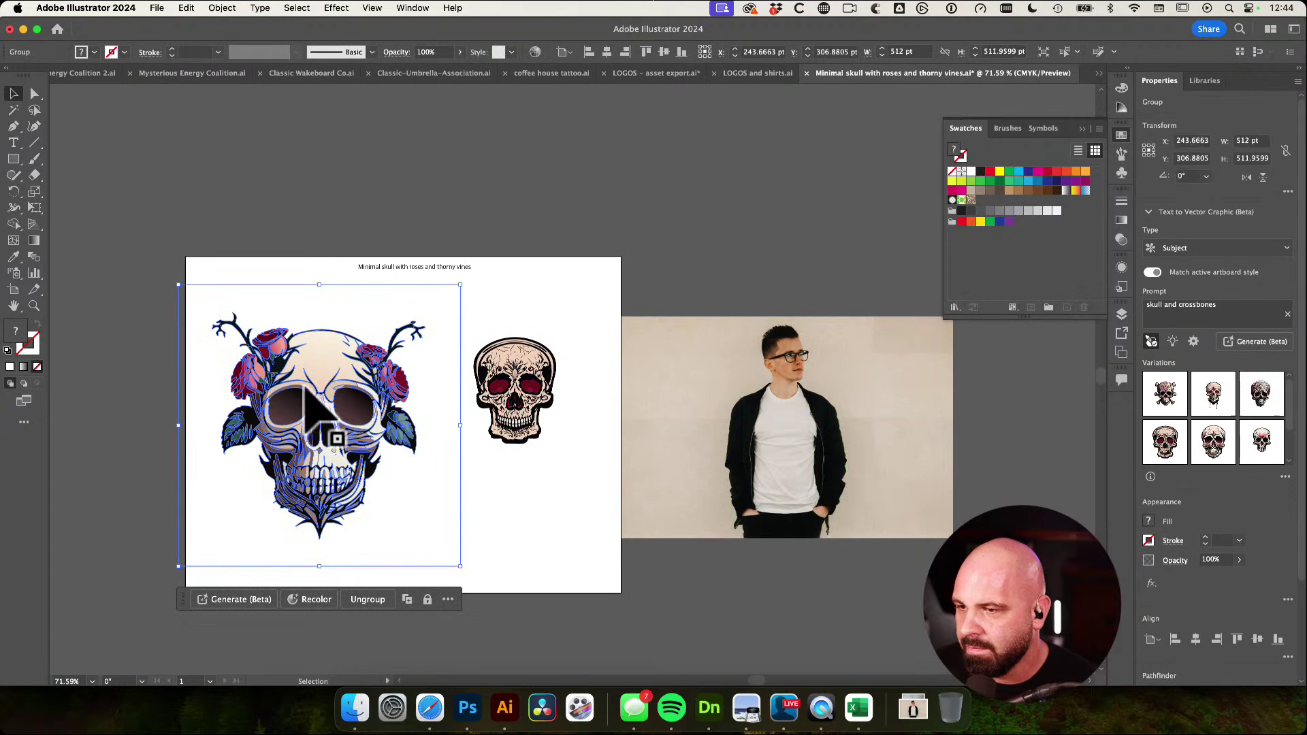
pyautogui.moveTo(306, 391); pyautogui.dragTo(793, 435)
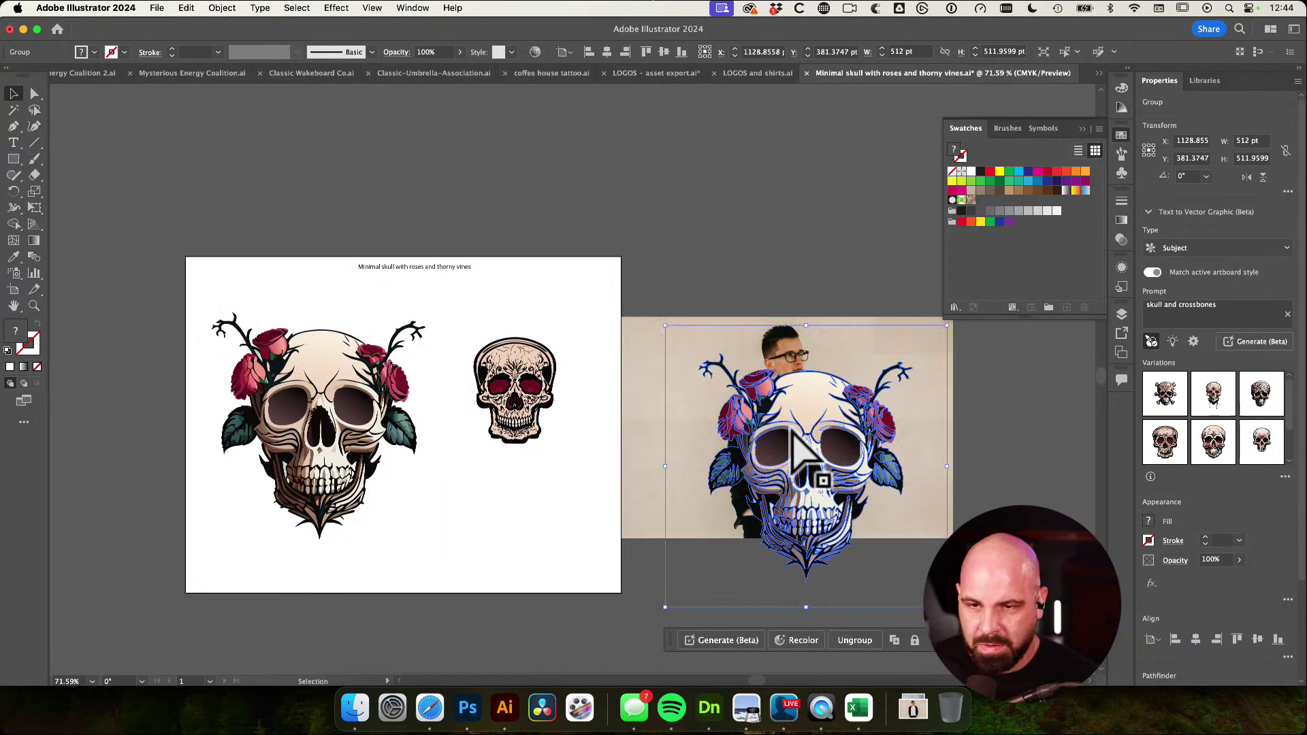
pyautogui.press('e')
pyautogui.moveTo(946, 326); pyautogui.dragTo(892, 524)
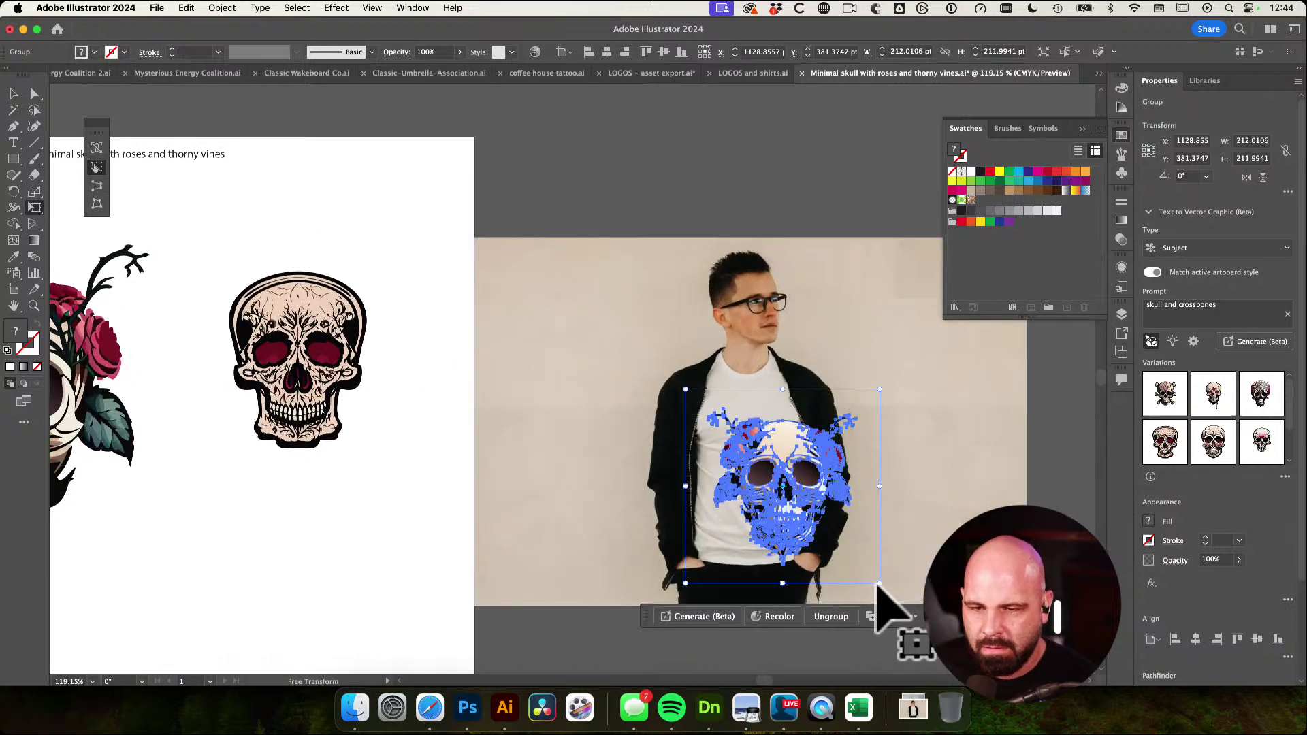
pyautogui.moveTo(879, 584); pyautogui.dragTo(801, 518)
pyautogui.moveTo(722, 408); pyautogui.dragTo(687, 386)
pyautogui.press('v')
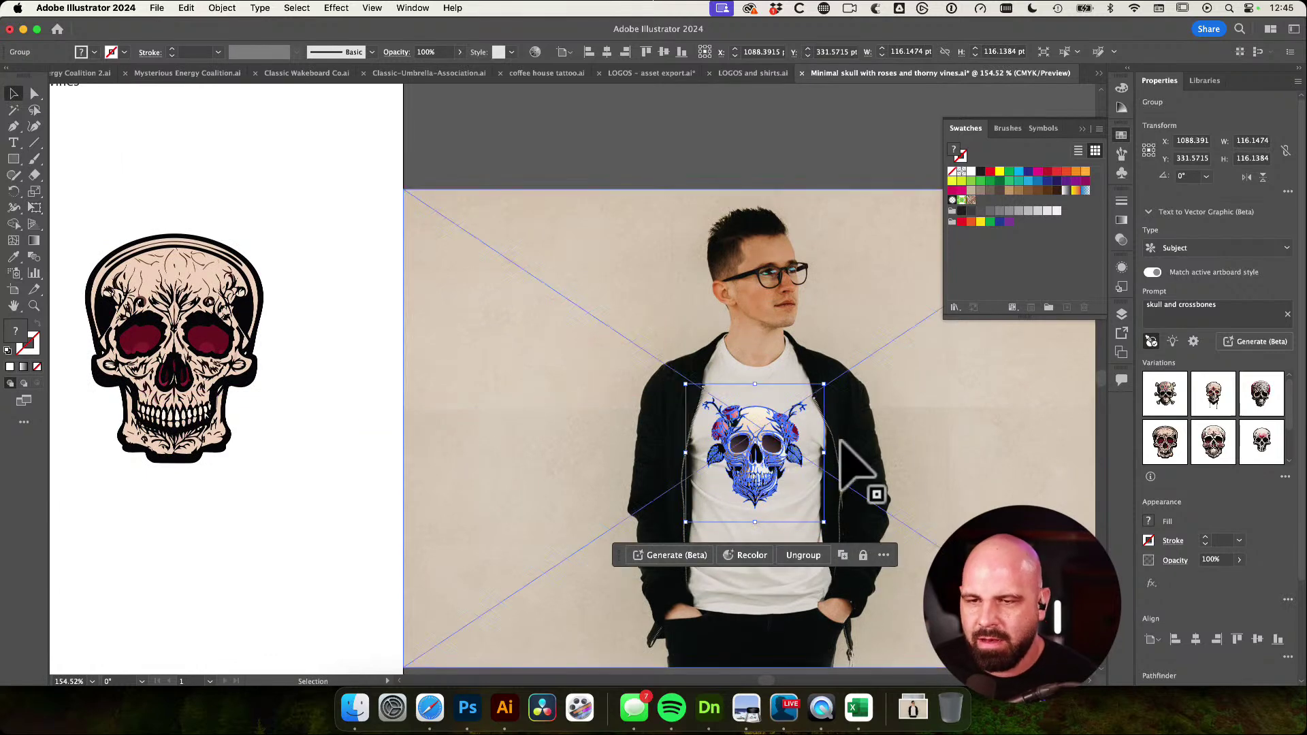
pyautogui.click(942, 438)
pyautogui.click(559, 136)
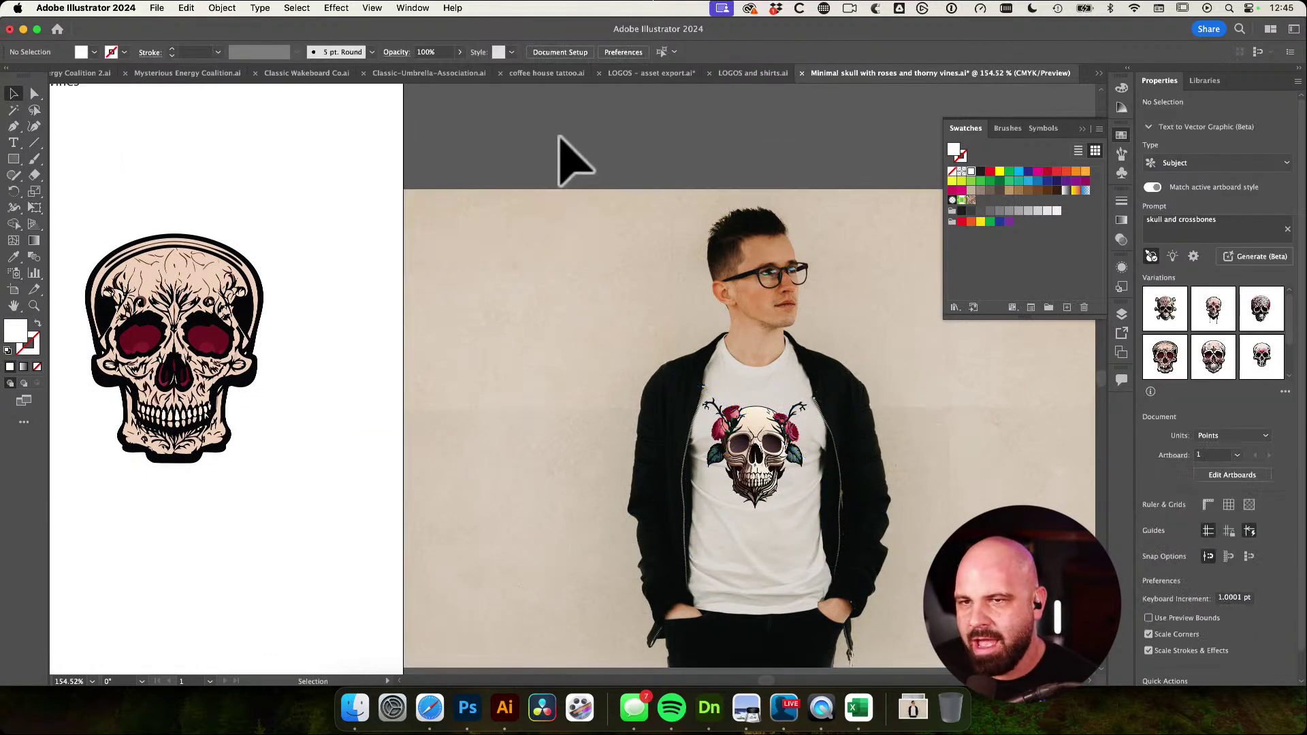
# Make a Mockup (Beta) from the rose skull on the shirt and install the feature's required components
pyautogui.click(752, 497)
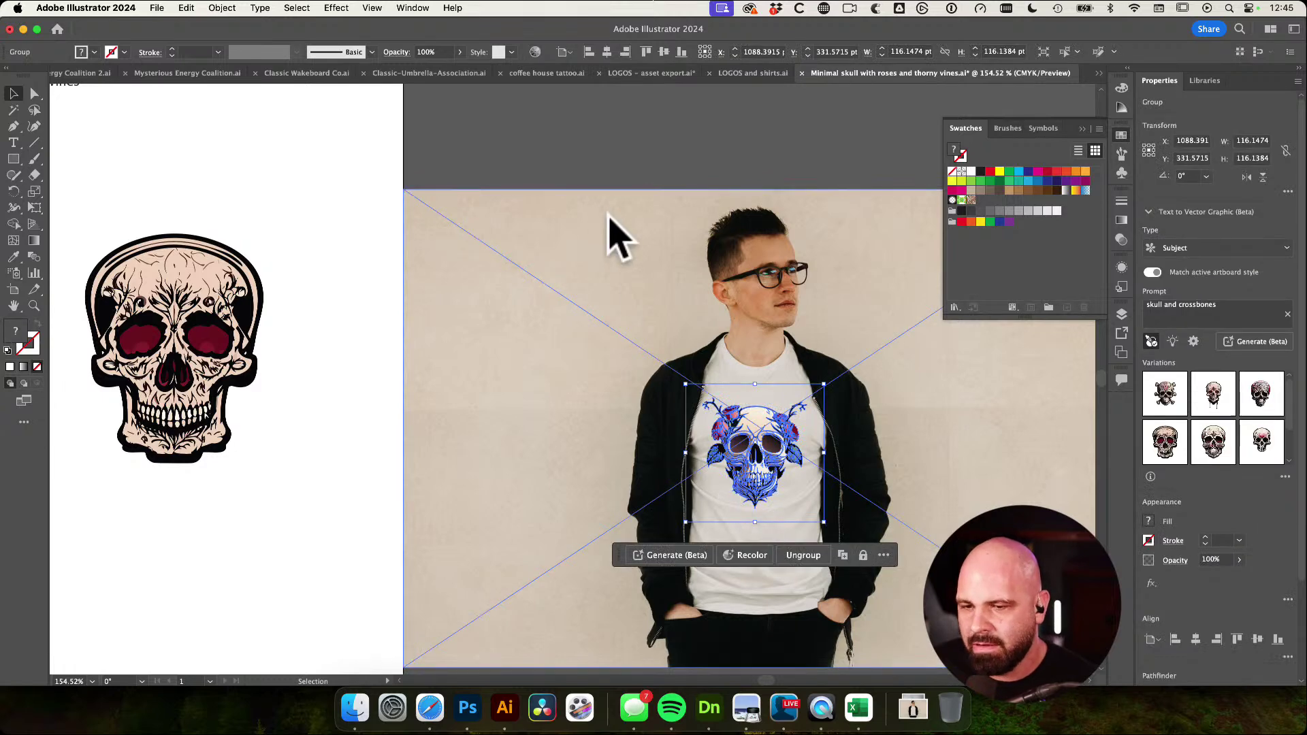
pyautogui.click(224, 8)
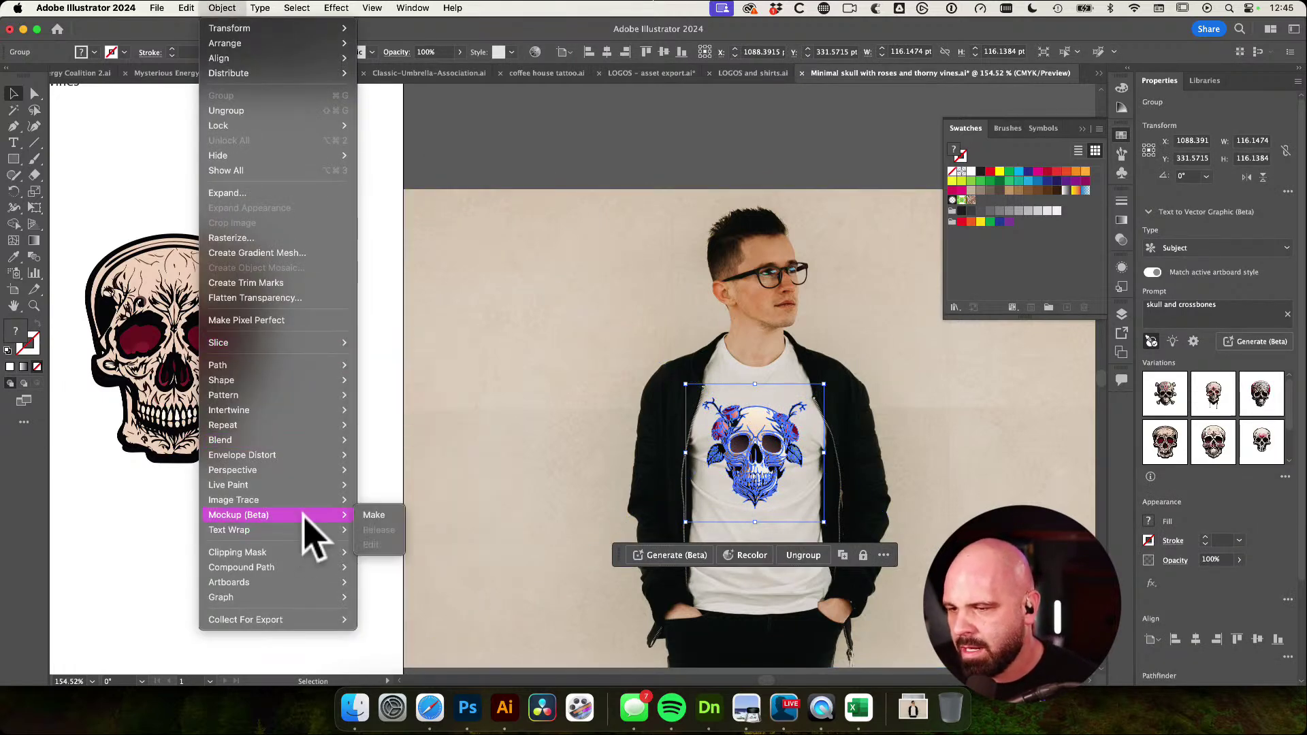
pyautogui.click(369, 519)
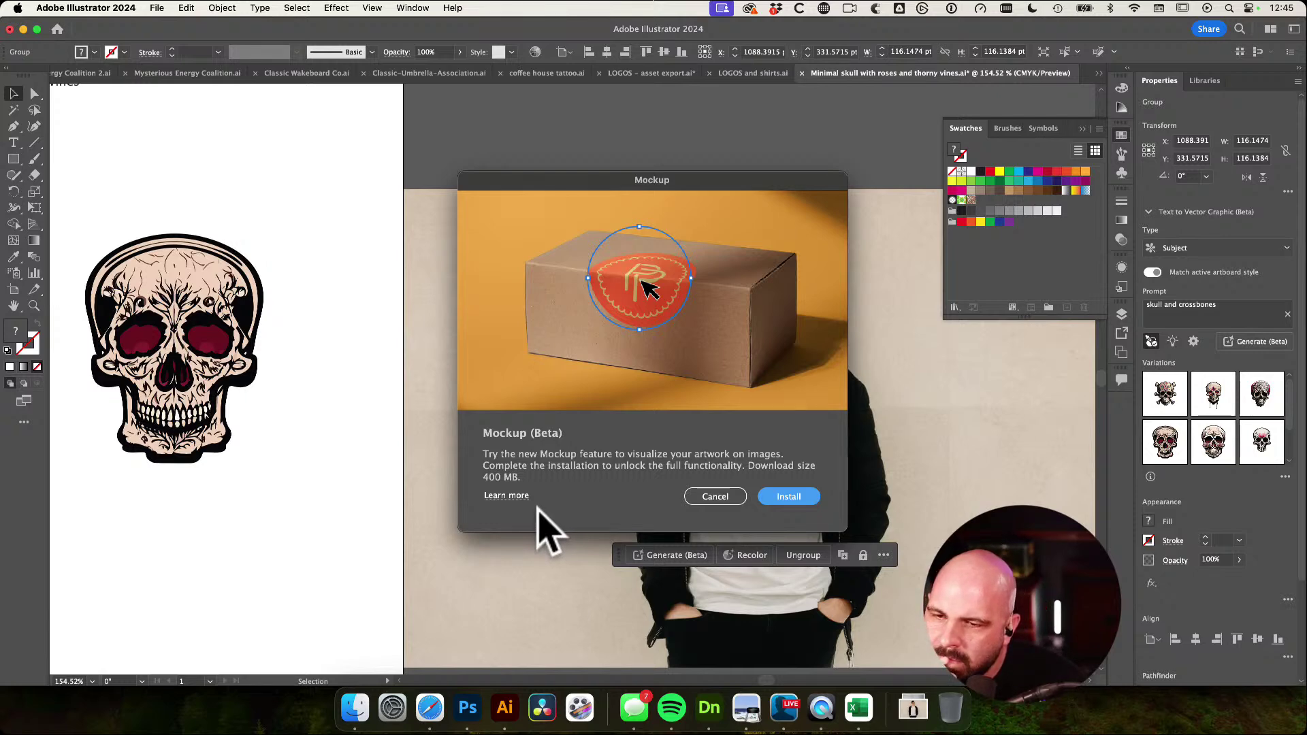
pyautogui.click(789, 496)
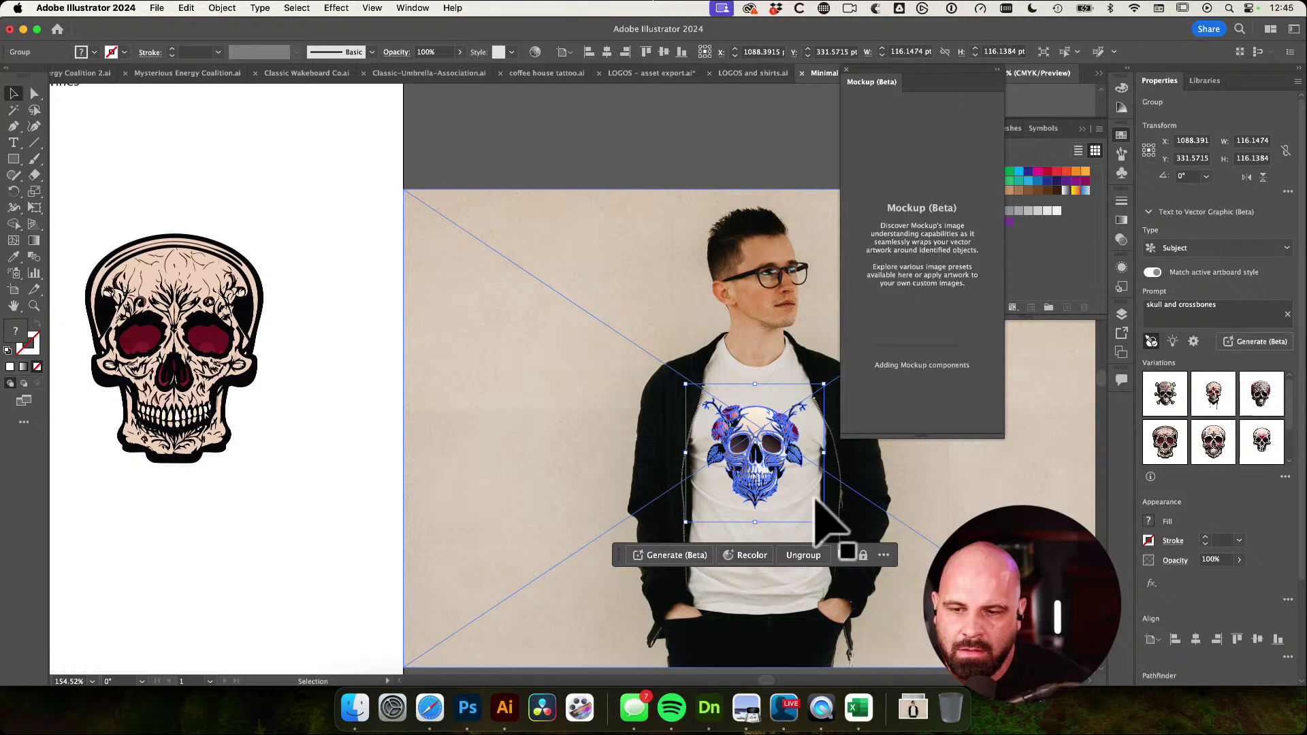
pyautogui.click(729, 279)
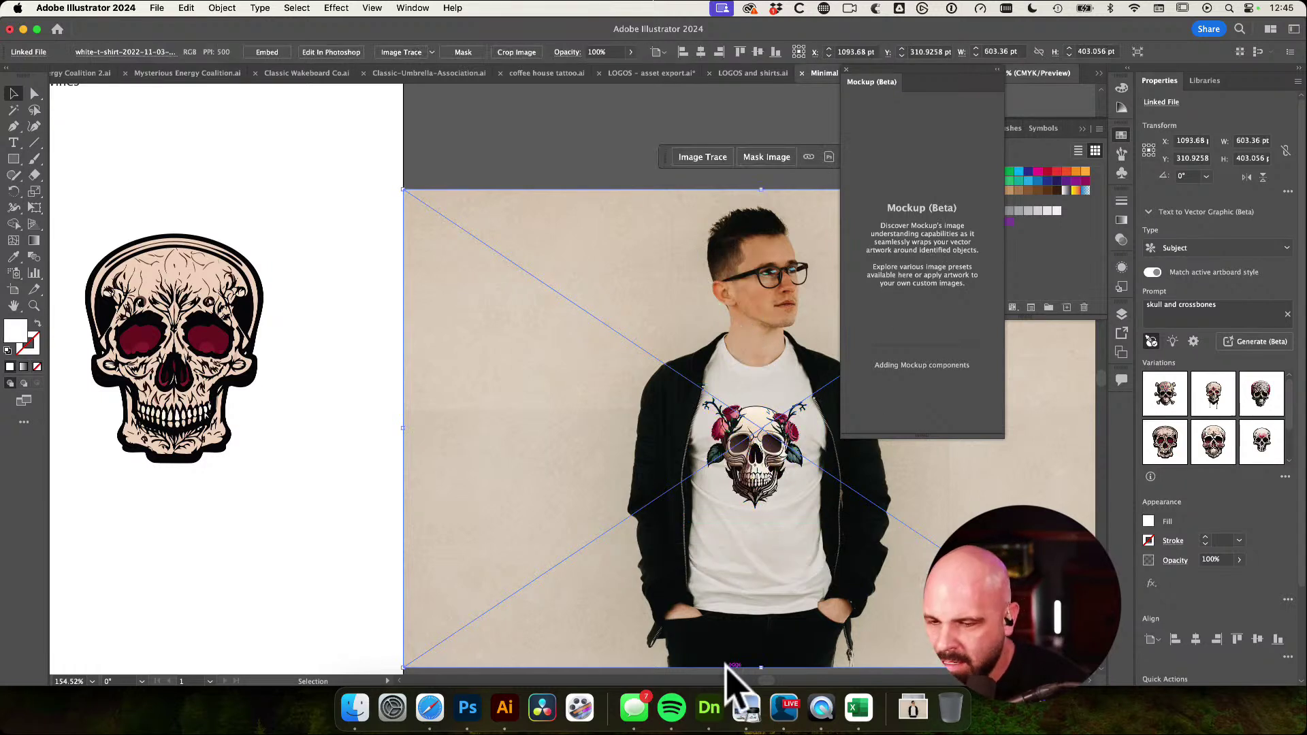
pyautogui.click(634, 708)
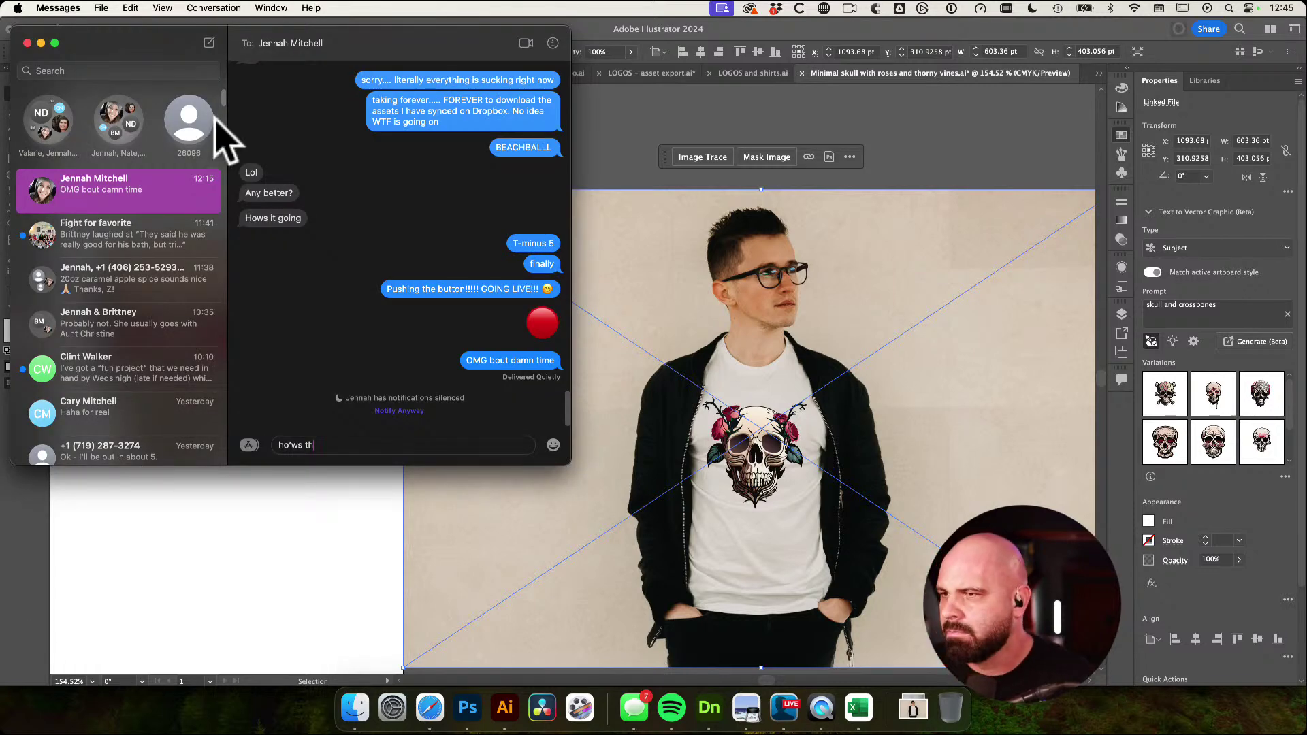
pyautogui.moveTo(180, 29); pyautogui.dragTo(191, 19)
pyautogui.press('super+w')
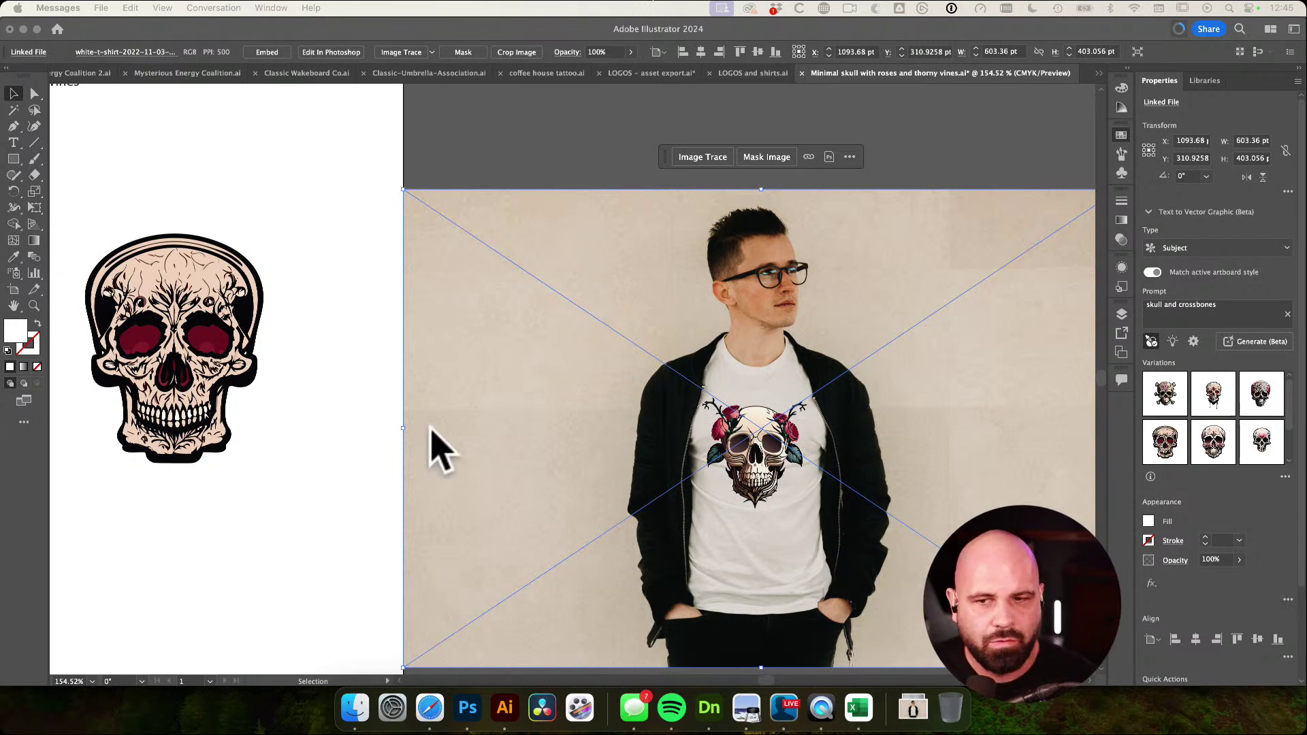
pyautogui.click(580, 362)
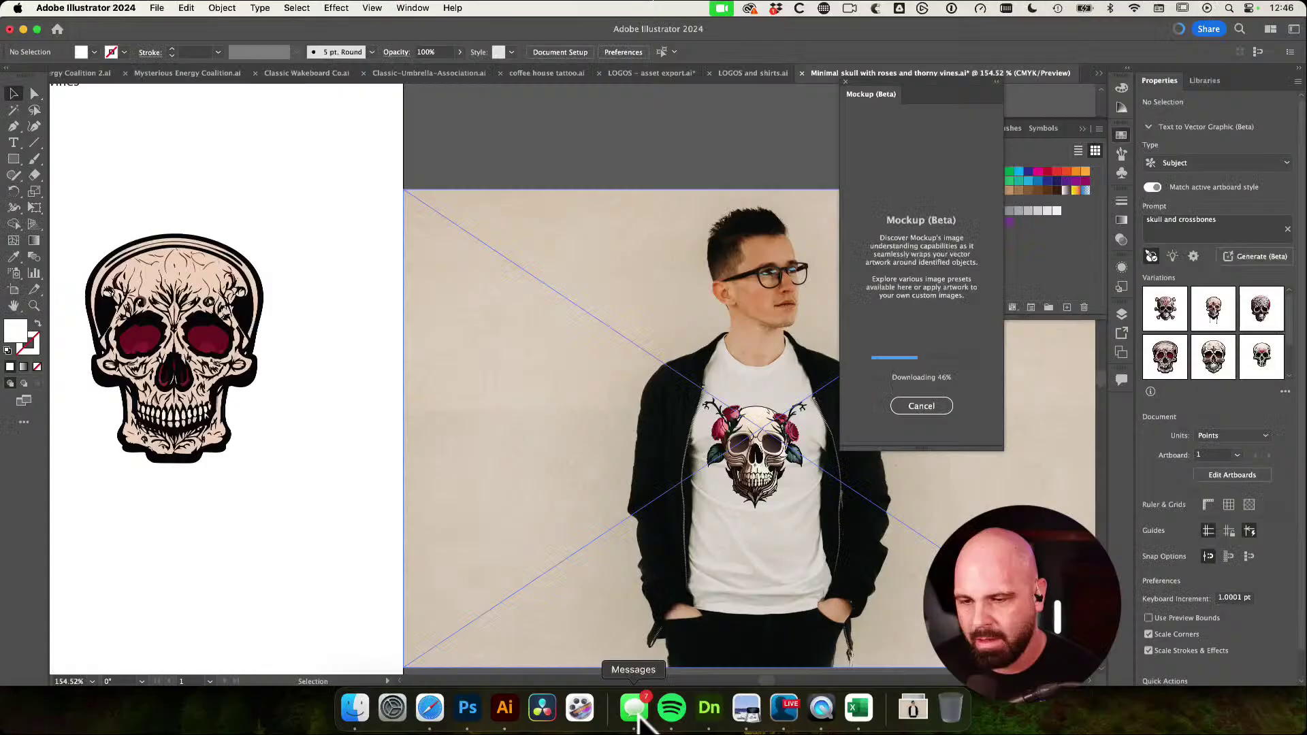
# Switch to Photoshop and review the Hoodie Sweater mockup
pyautogui.click(471, 710)
pyautogui.click(695, 331)
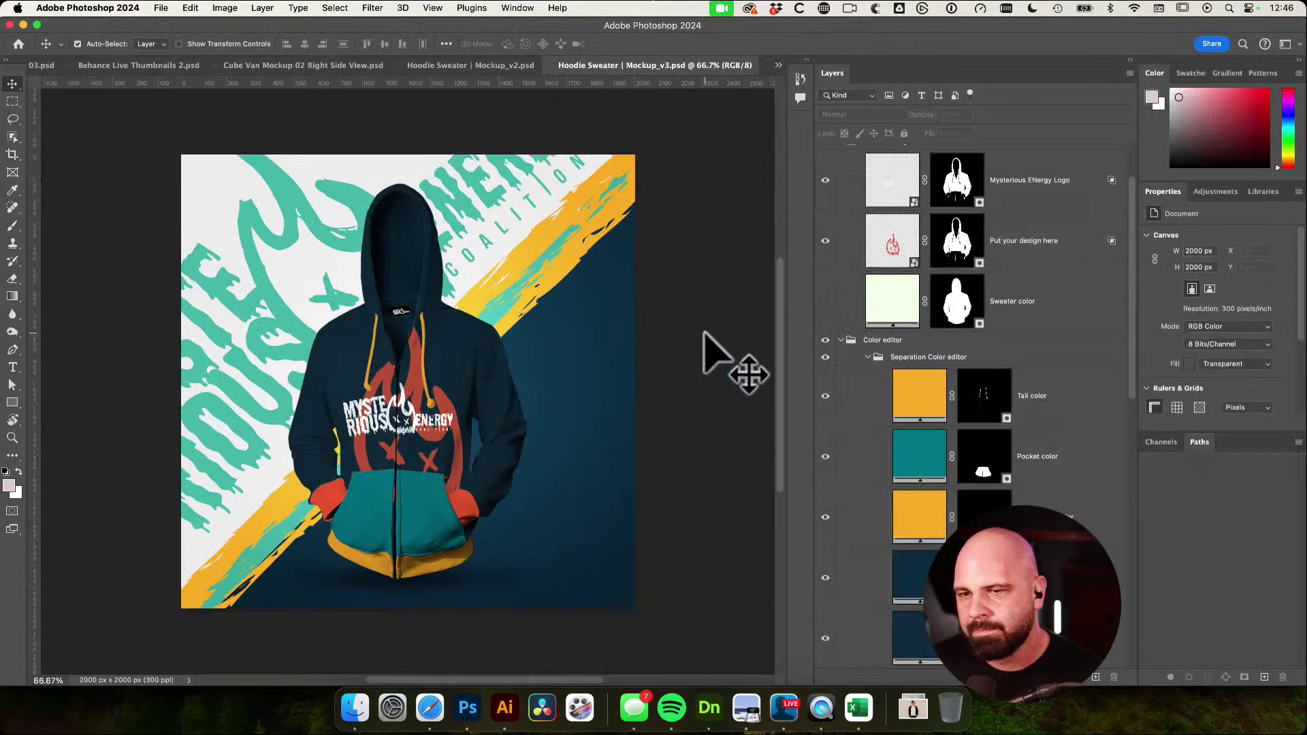
pyautogui.moveTo(702, 334); pyautogui.dragTo(684, 335)
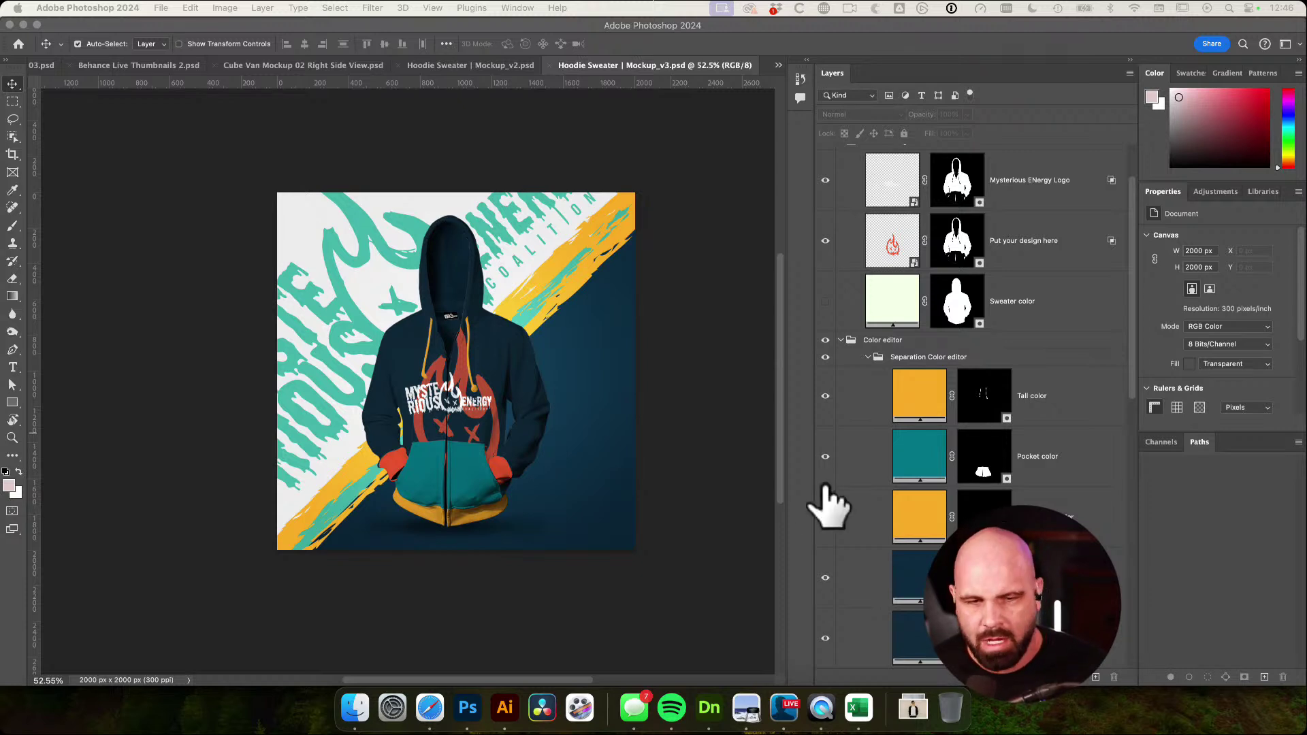
# Switch to Safari and load express.adobe.com in a new tab of the Envato Elements window
pyautogui.click(439, 711)
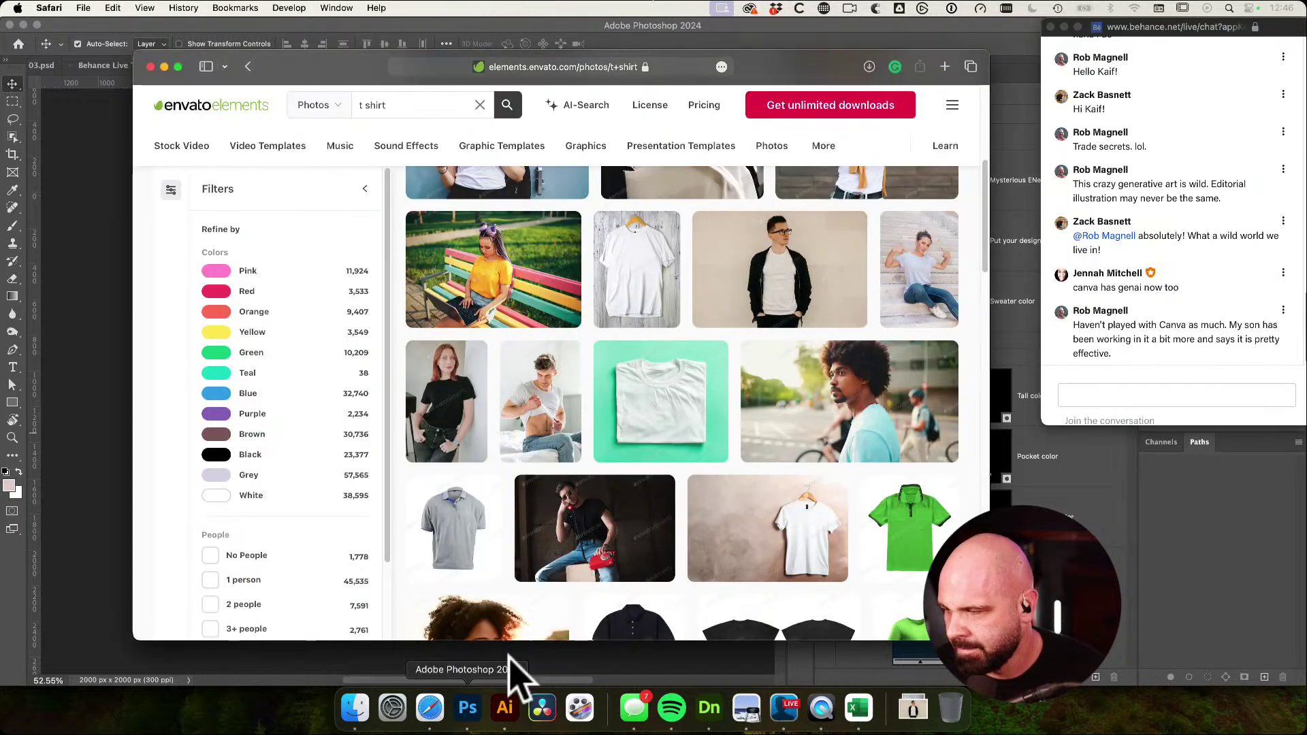
pyautogui.click(1158, 371)
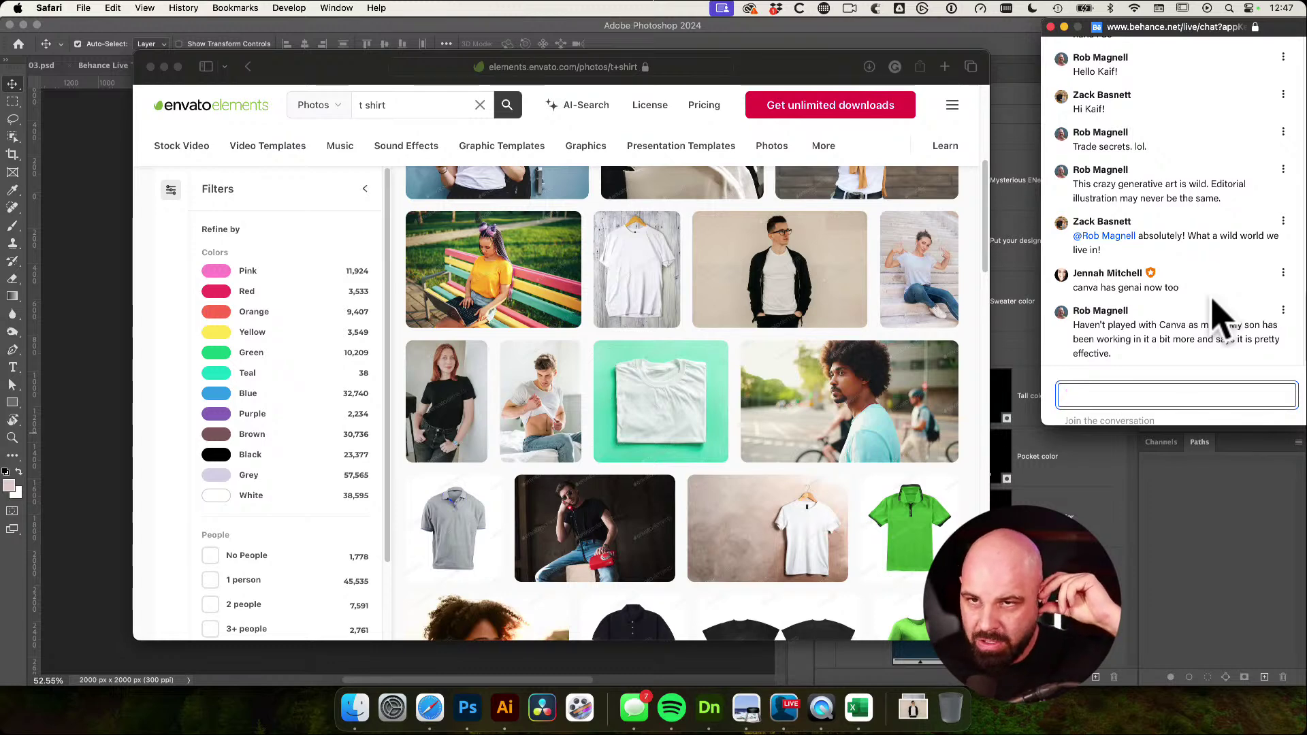
pyautogui.click(753, 72)
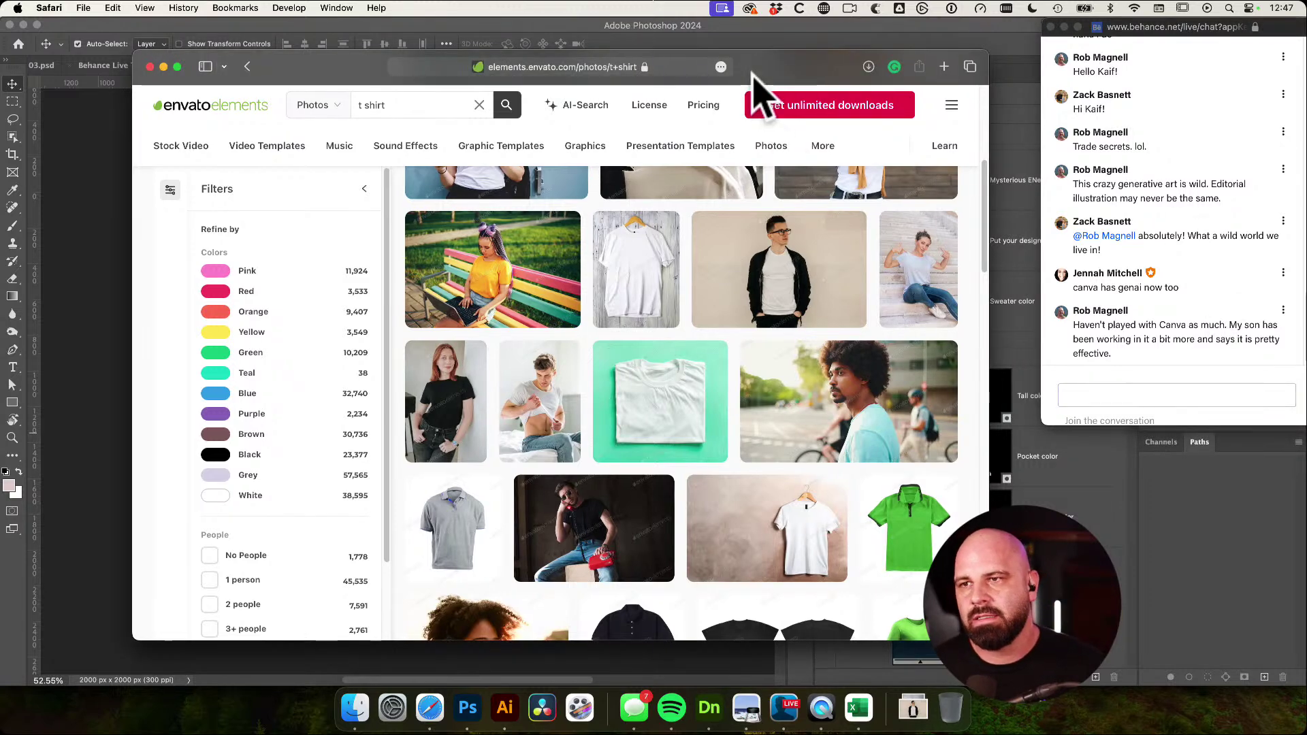
pyautogui.press('super+t')
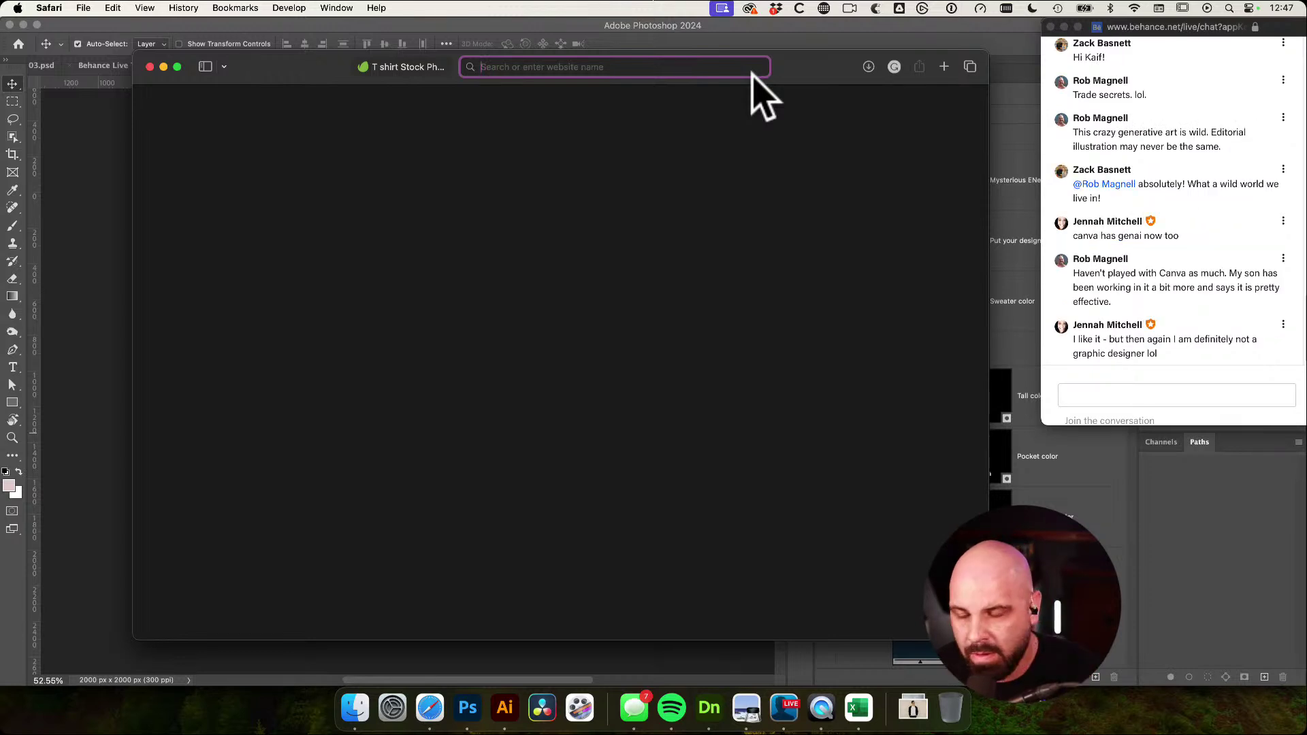
pyautogui.click(895, 132)
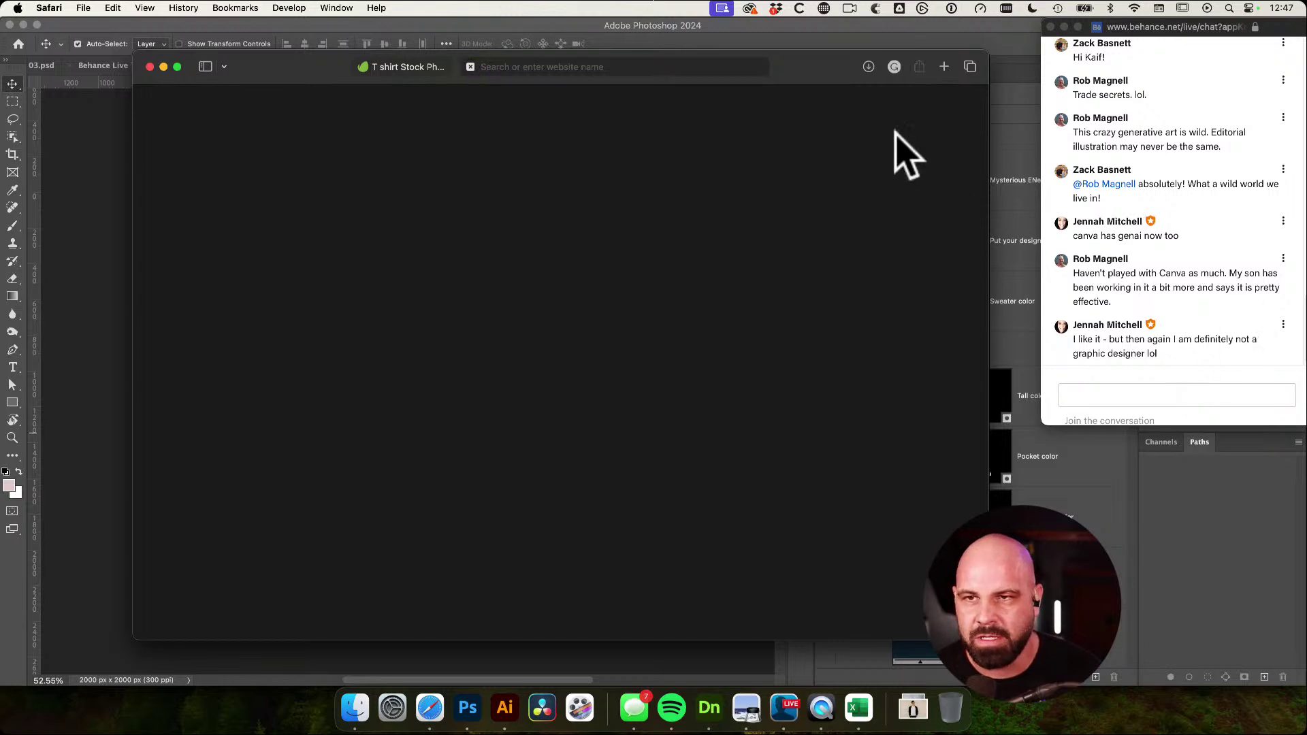
pyautogui.moveTo(804, 68)
pyautogui.mouseDown()
pyautogui.moveTo(831, 56)
pyautogui.moveTo(821, 62)
pyautogui.mouseUp()
pyautogui.click(746, 61)
pyautogui.write('express.adobe.com/')
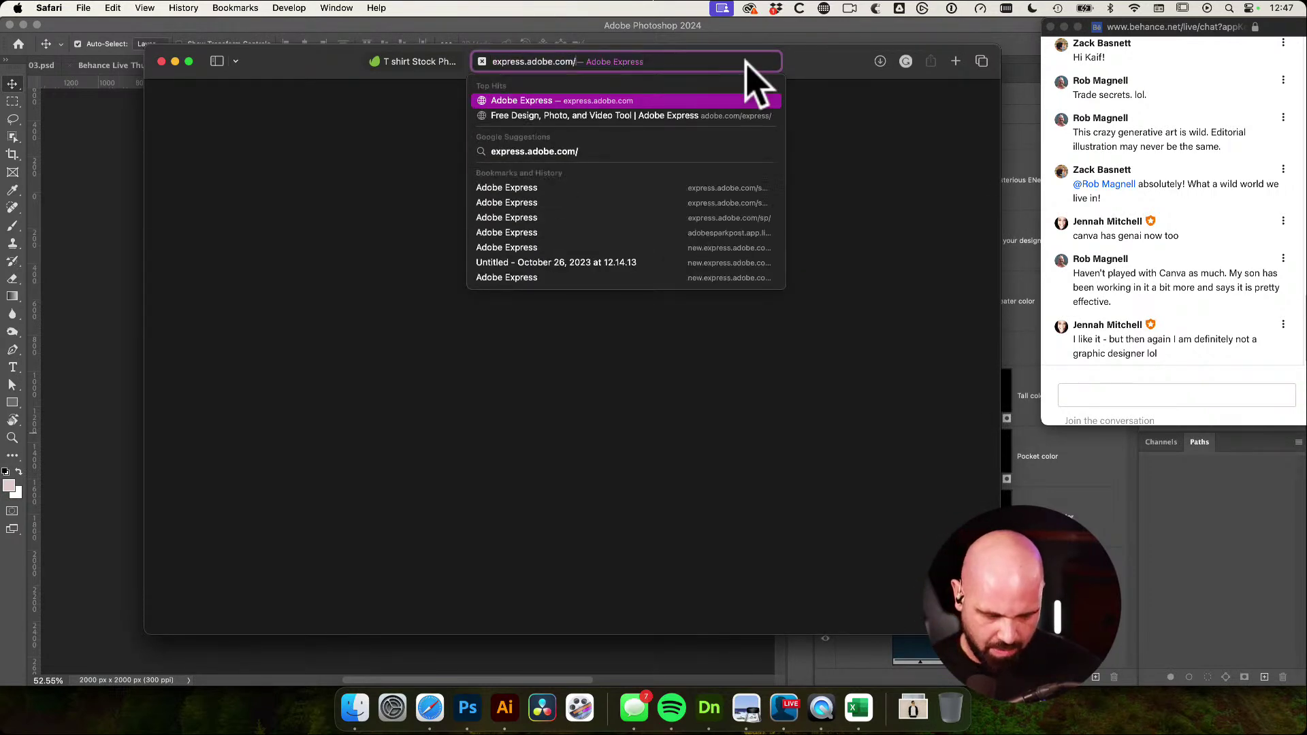
pyautogui.press('Return')
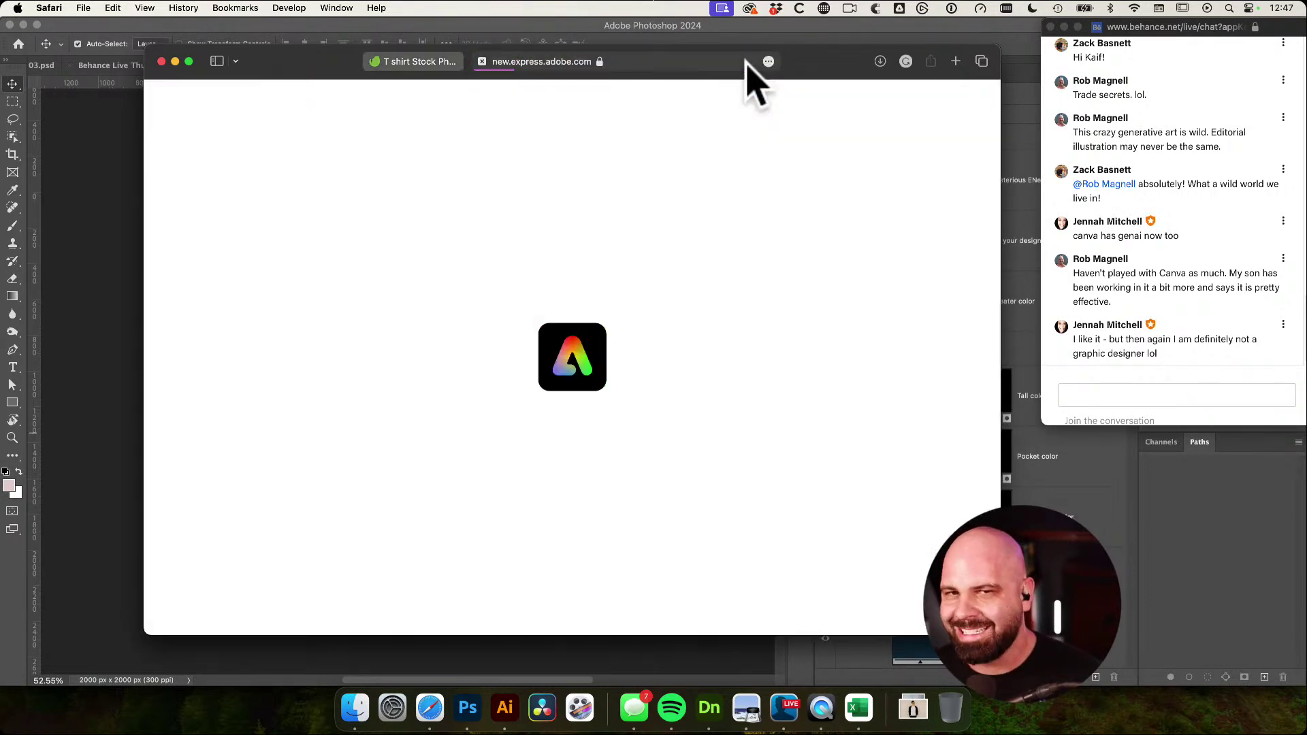
pyautogui.moveTo(803, 55); pyautogui.dragTo(822, 57)
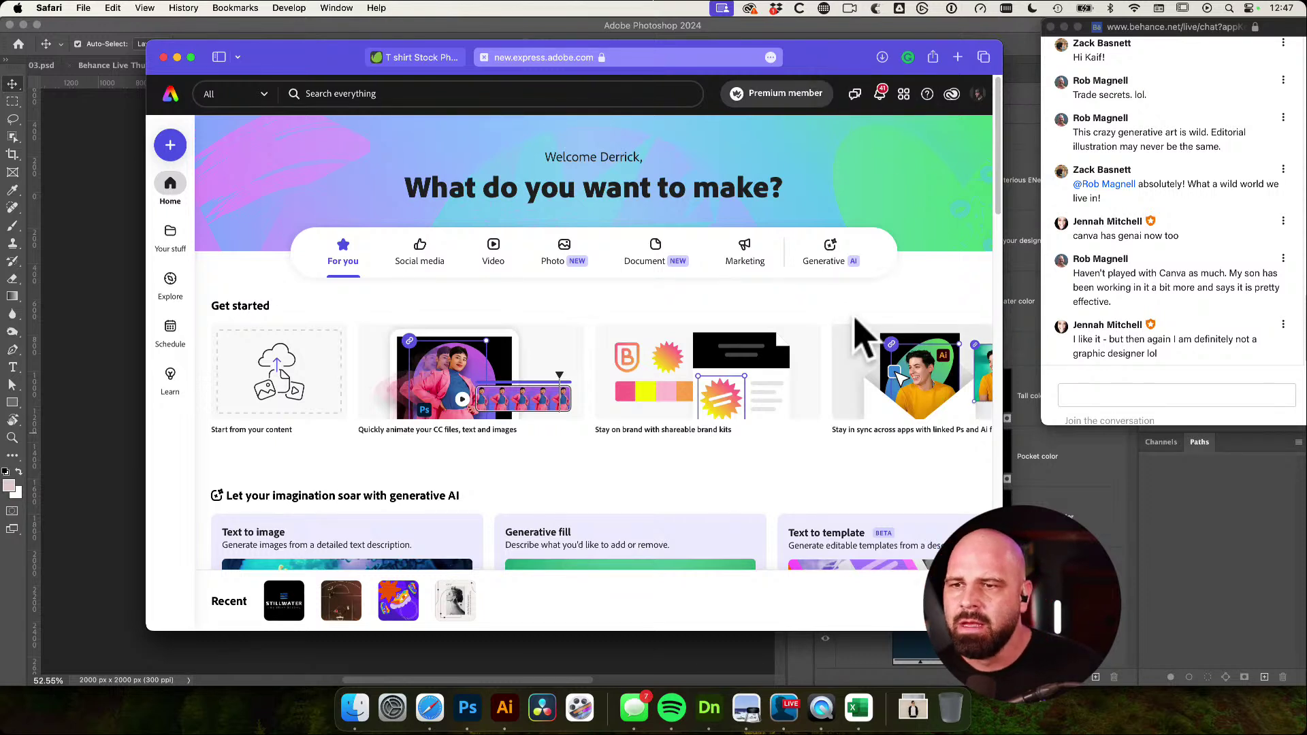
# Look through the Adobe Express home page and its templates, and minimise the browser window
pyautogui.scroll(-10, 861, 328)
pyautogui.scroll(10, 891, 333)
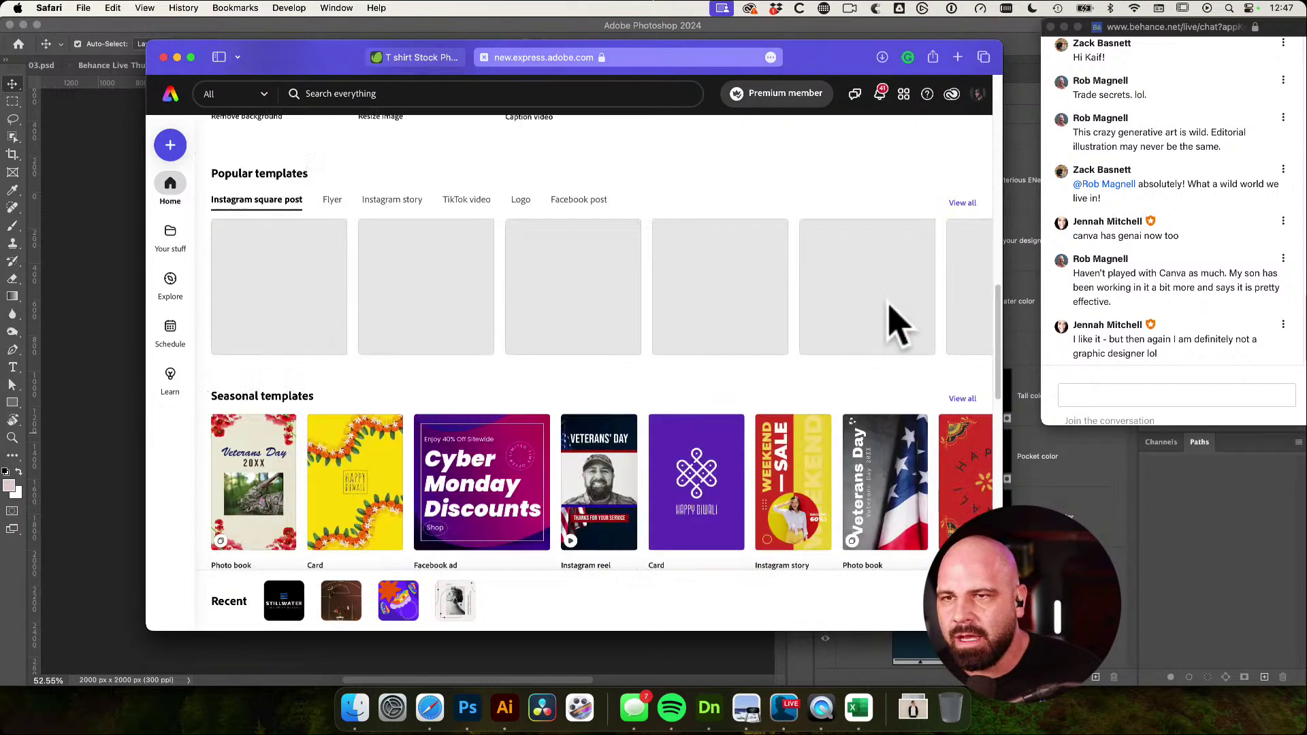
pyautogui.moveTo(814, 60); pyautogui.dragTo(824, 55)
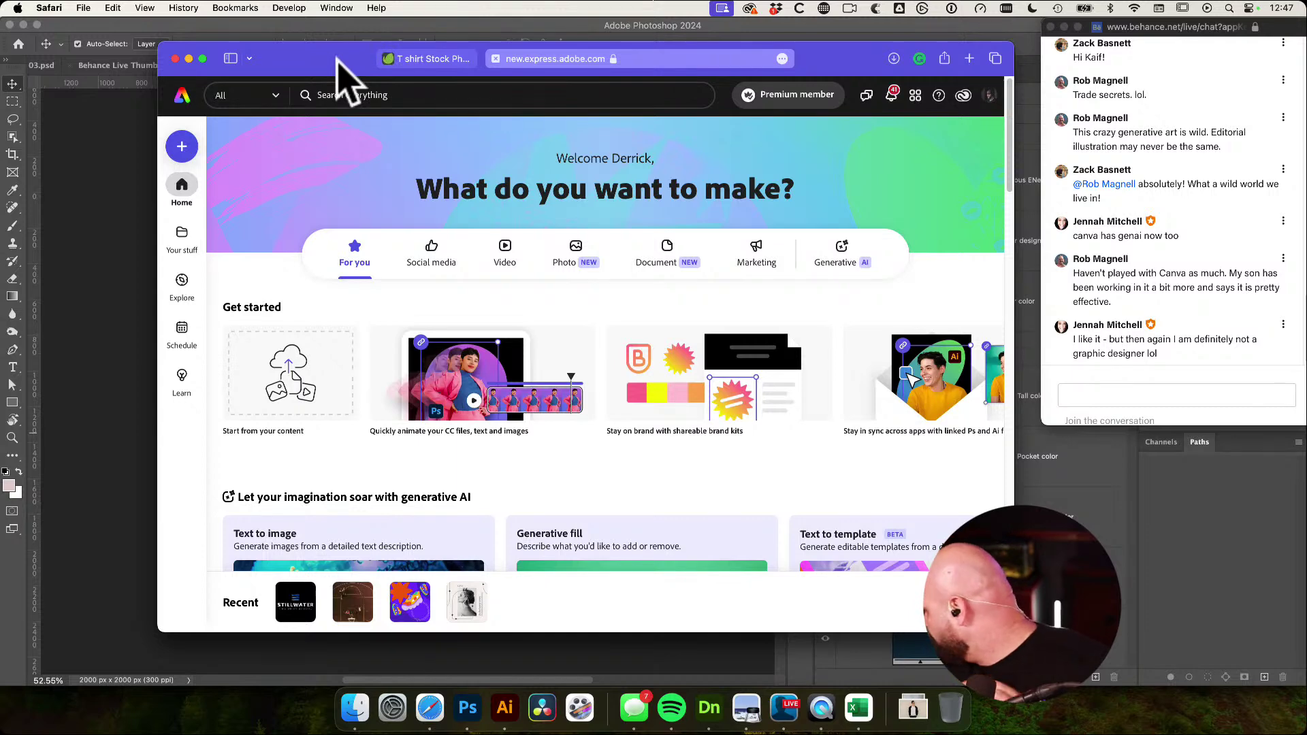
pyautogui.click(191, 60)
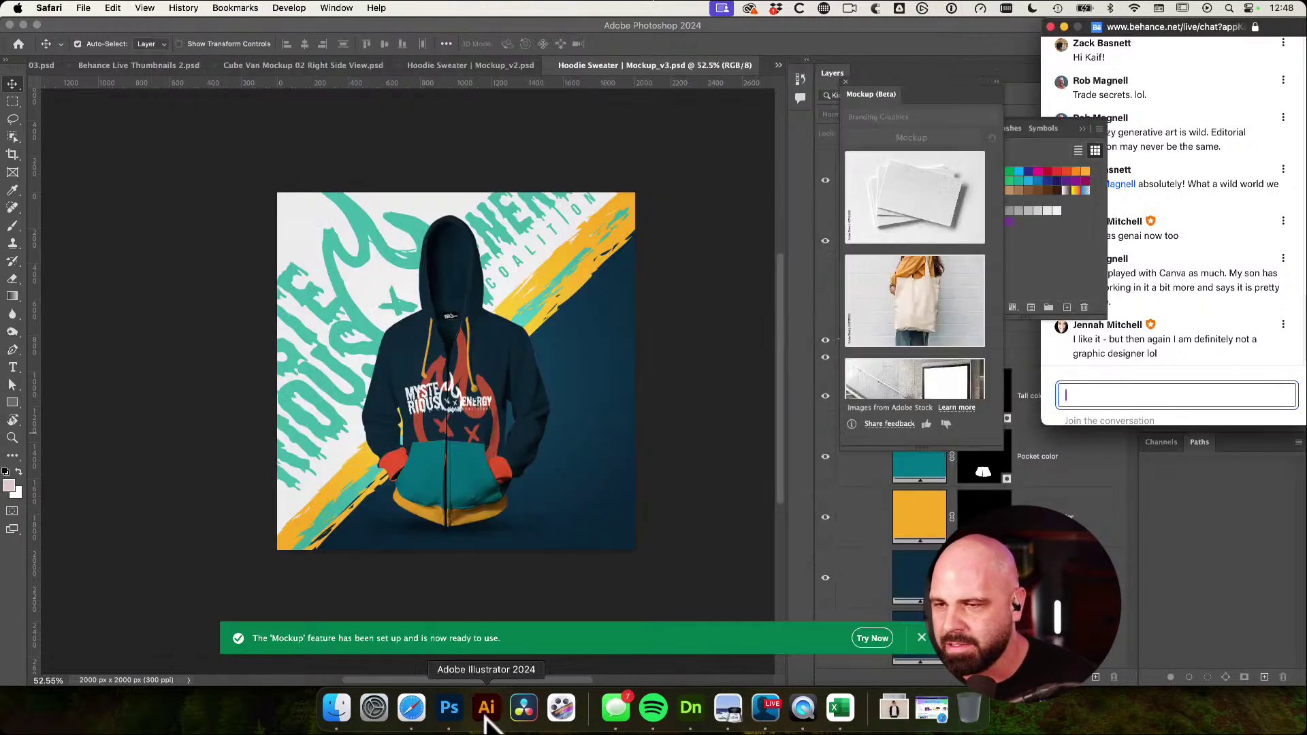
# Switch to Illustrator and browse the Branding Graphics preset images of Mockup (Beta)
pyautogui.click(487, 720)
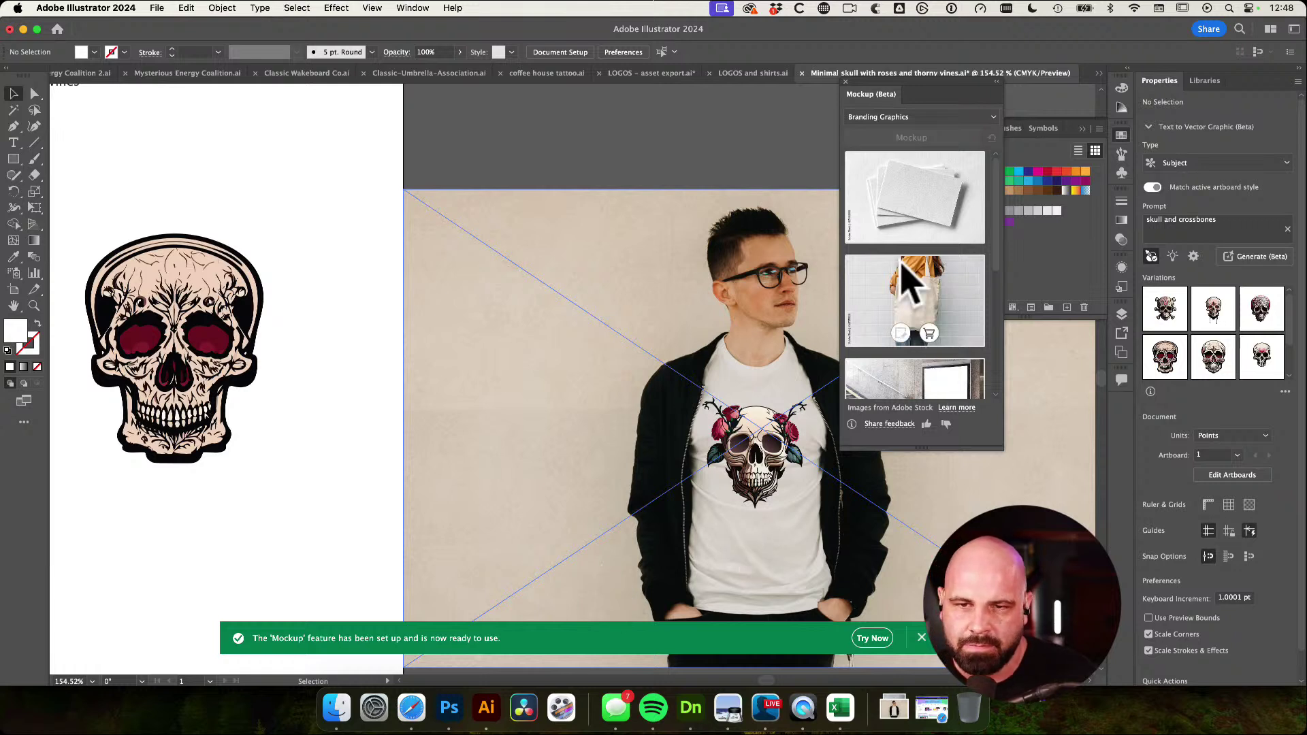
pyautogui.scroll(-5, 936, 337)
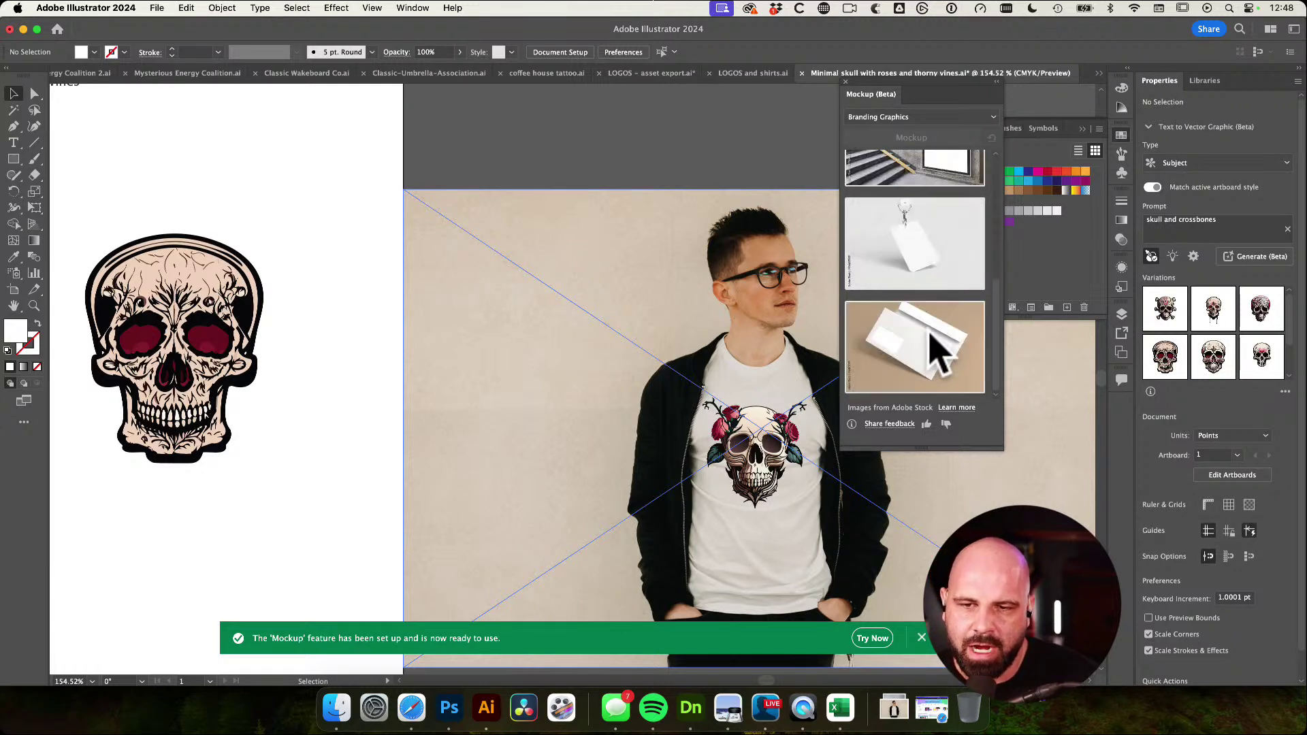
pyautogui.scroll(5, 943, 351)
pyautogui.scroll(-5, 933, 333)
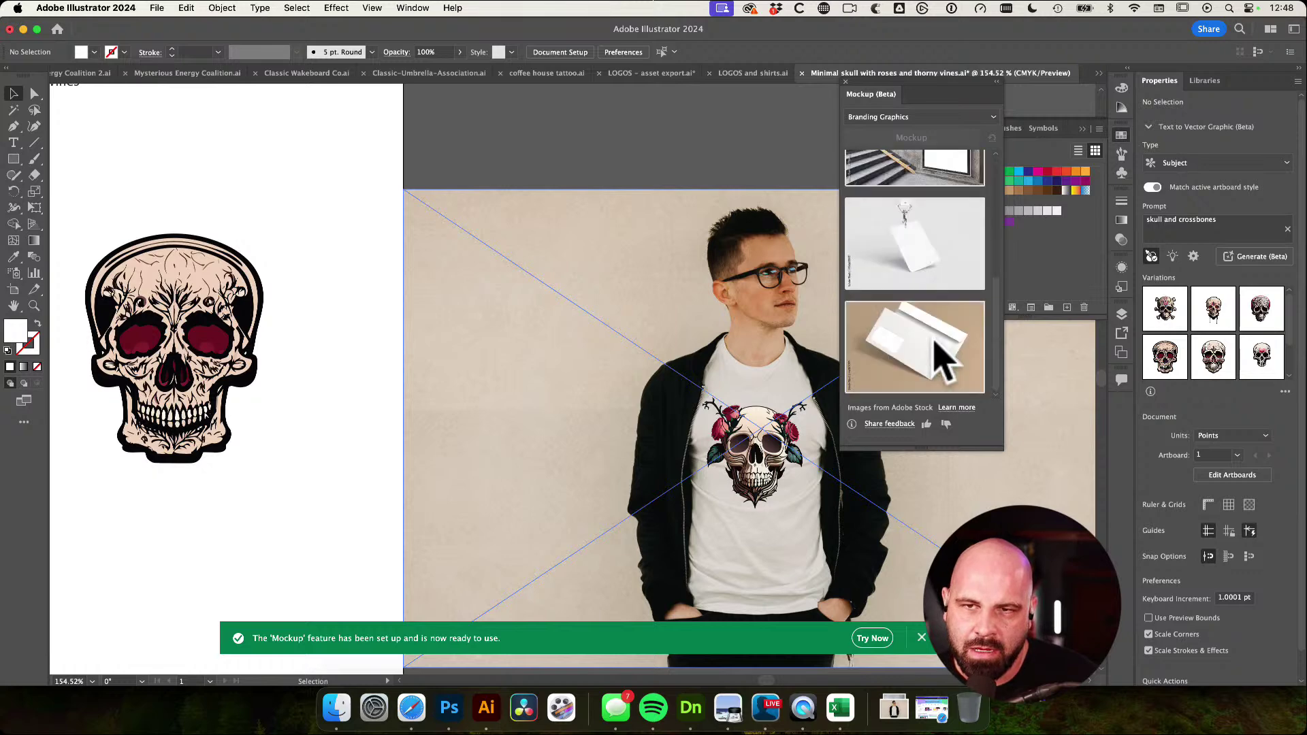
pyautogui.scroll(5, 933, 333)
pyautogui.scroll(-5, 933, 334)
pyautogui.scroll(5, 933, 333)
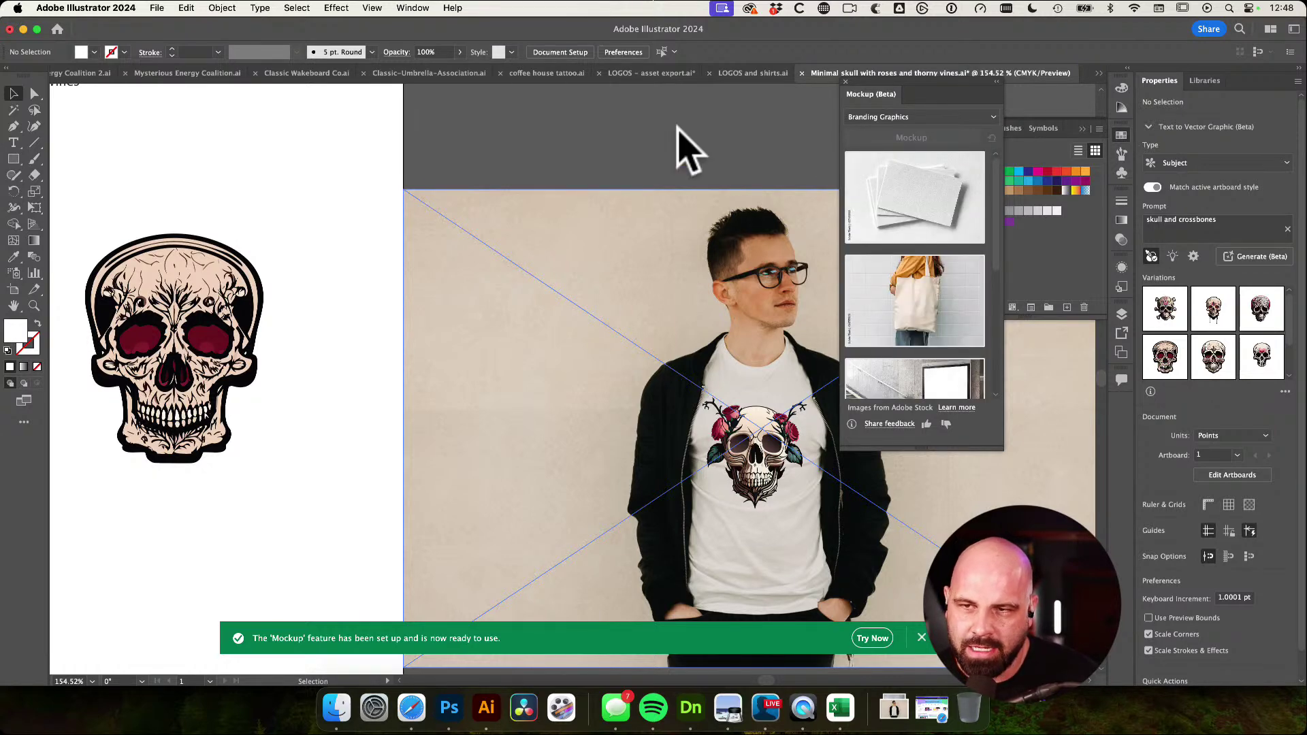
# Select the rose skull artwork together with the t-shirt photo and make a Mockup (Beta) from them
pyautogui.hscroll(6, 729, 218)
pyautogui.scroll(-2, 730, 219)
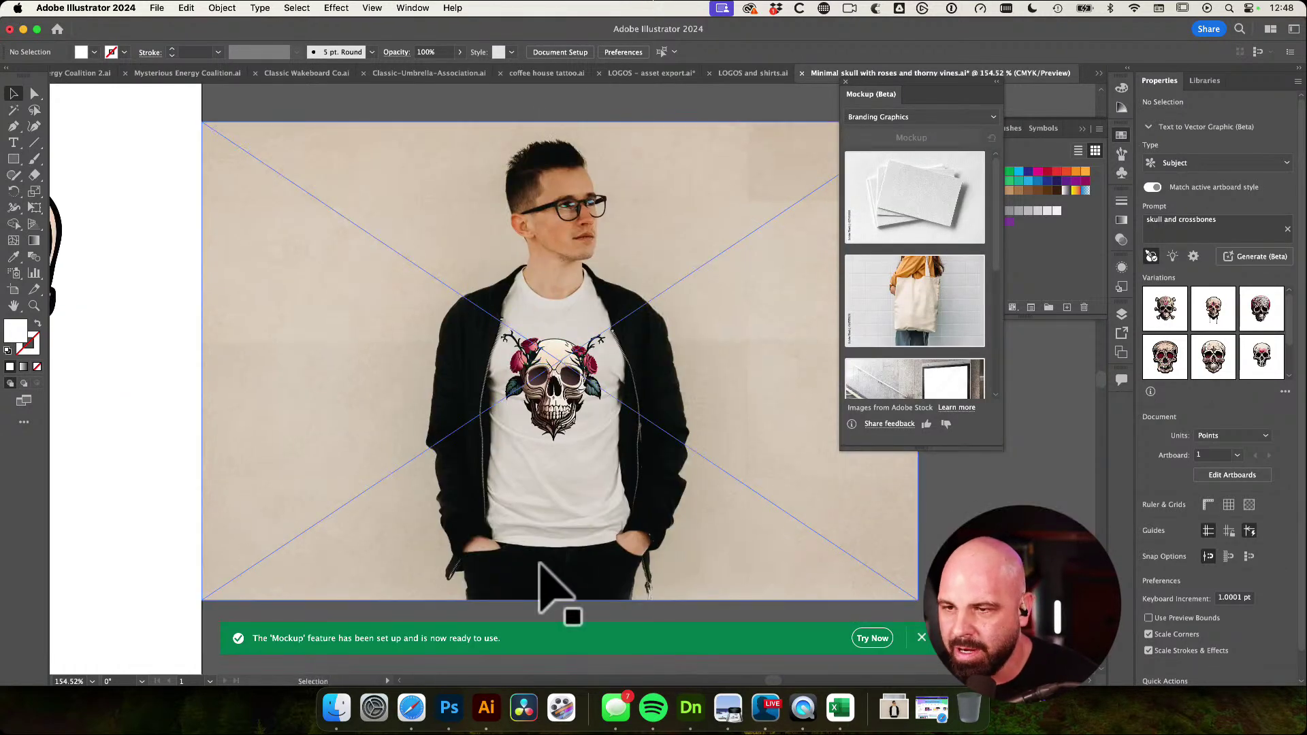
pyautogui.click(554, 436)
pyautogui.hscroll(2, 665, 467)
pyautogui.scroll(1, 665, 468)
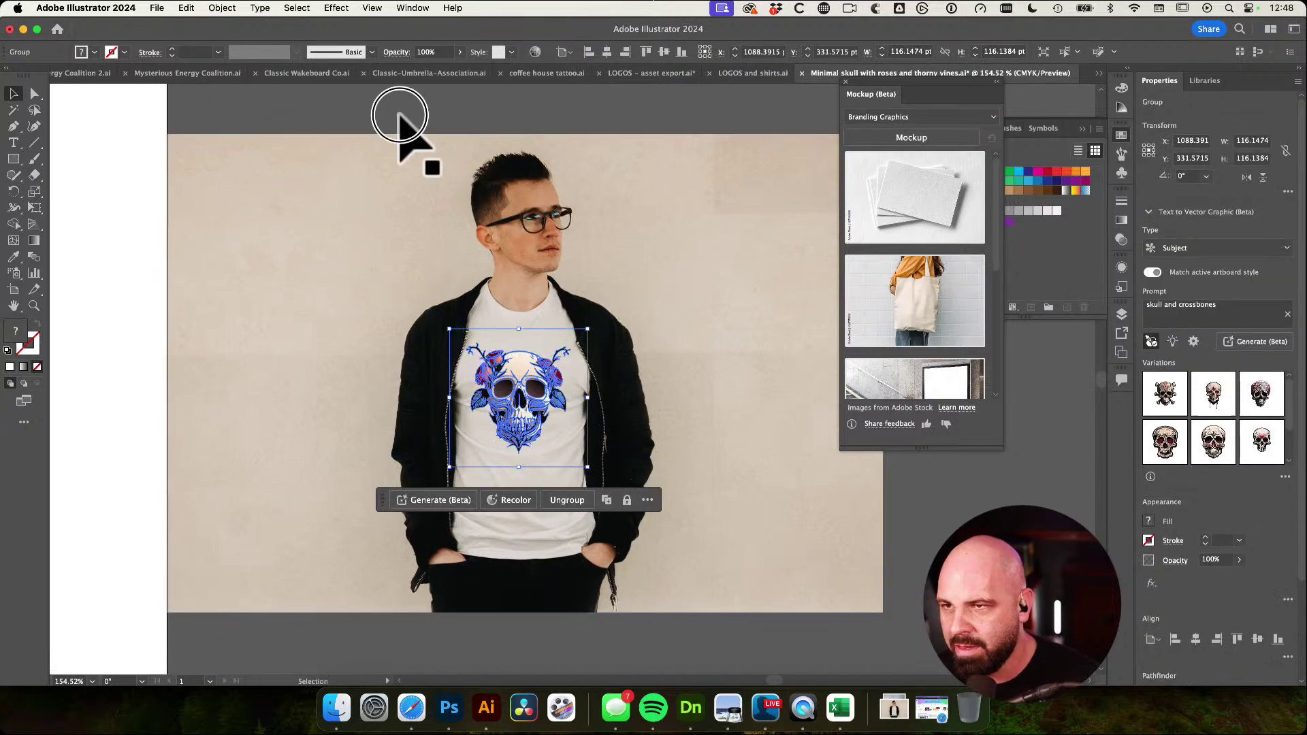
pyautogui.moveTo(400, 123); pyautogui.dragTo(647, 598)
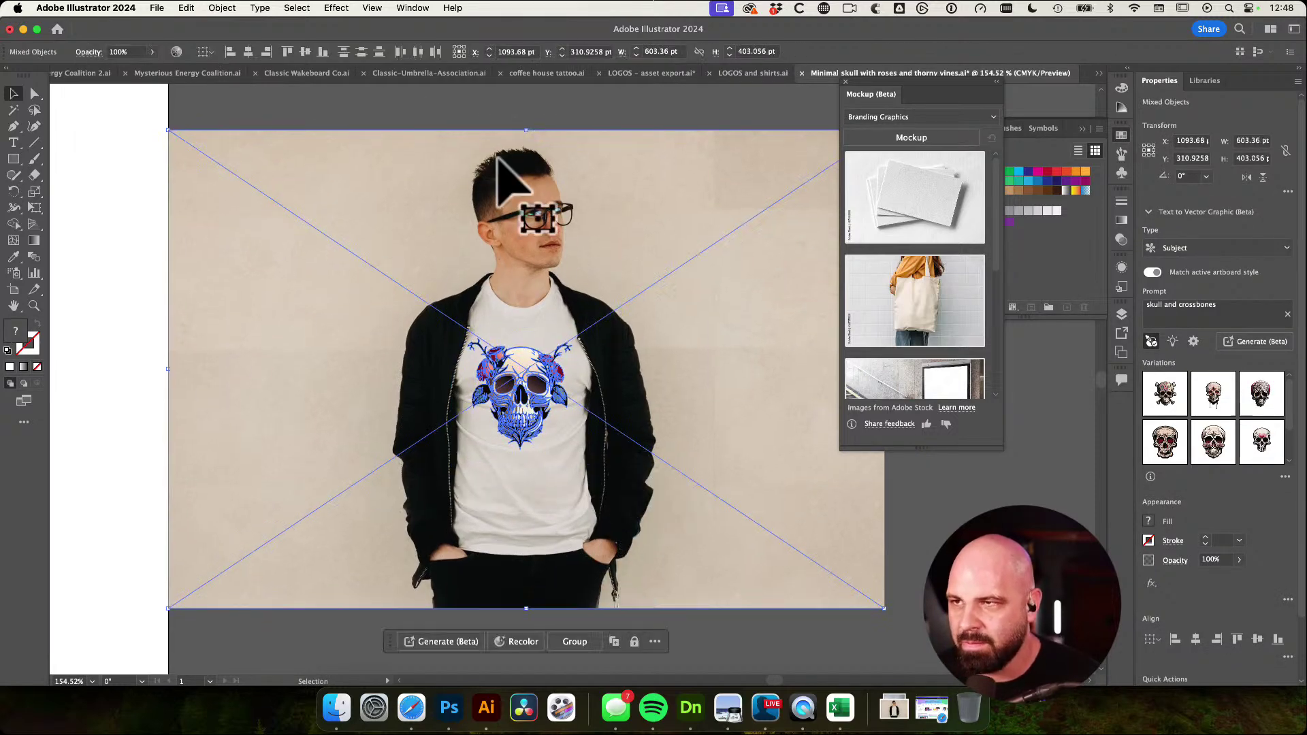
pyautogui.click(229, 9)
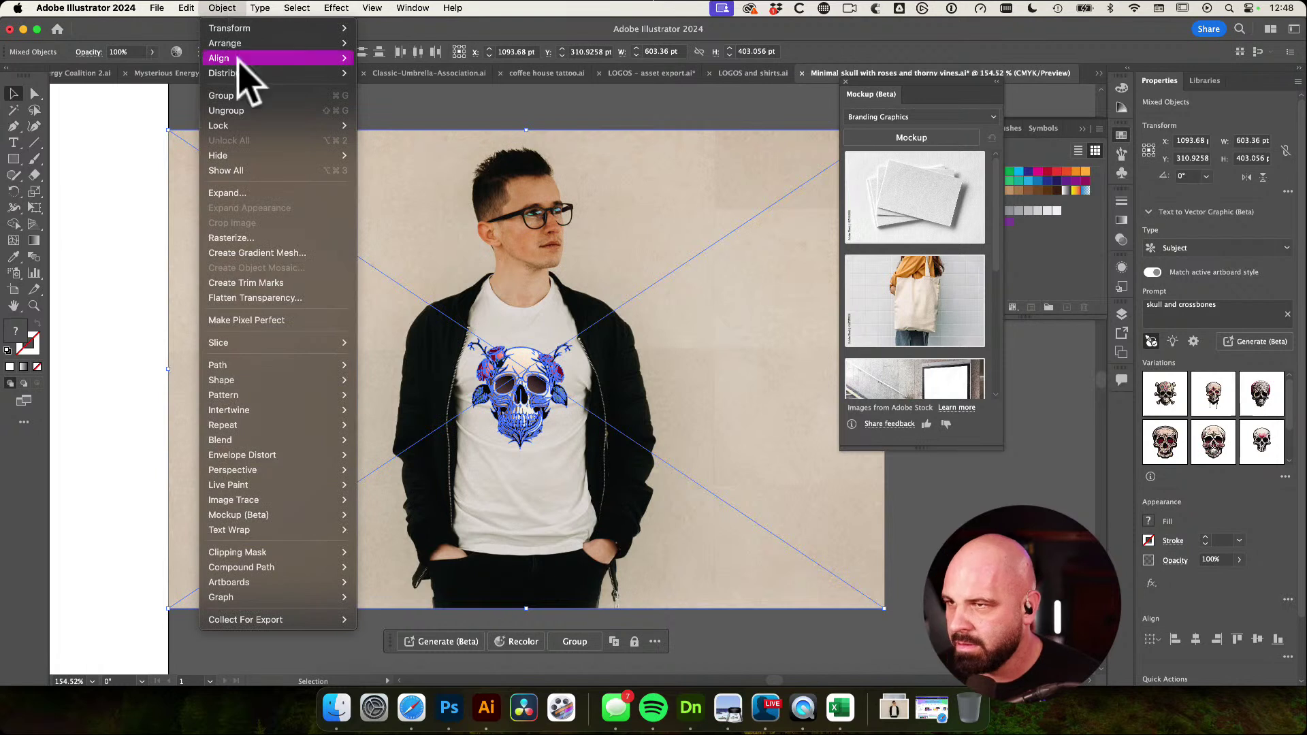
pyautogui.moveTo(320, 516)
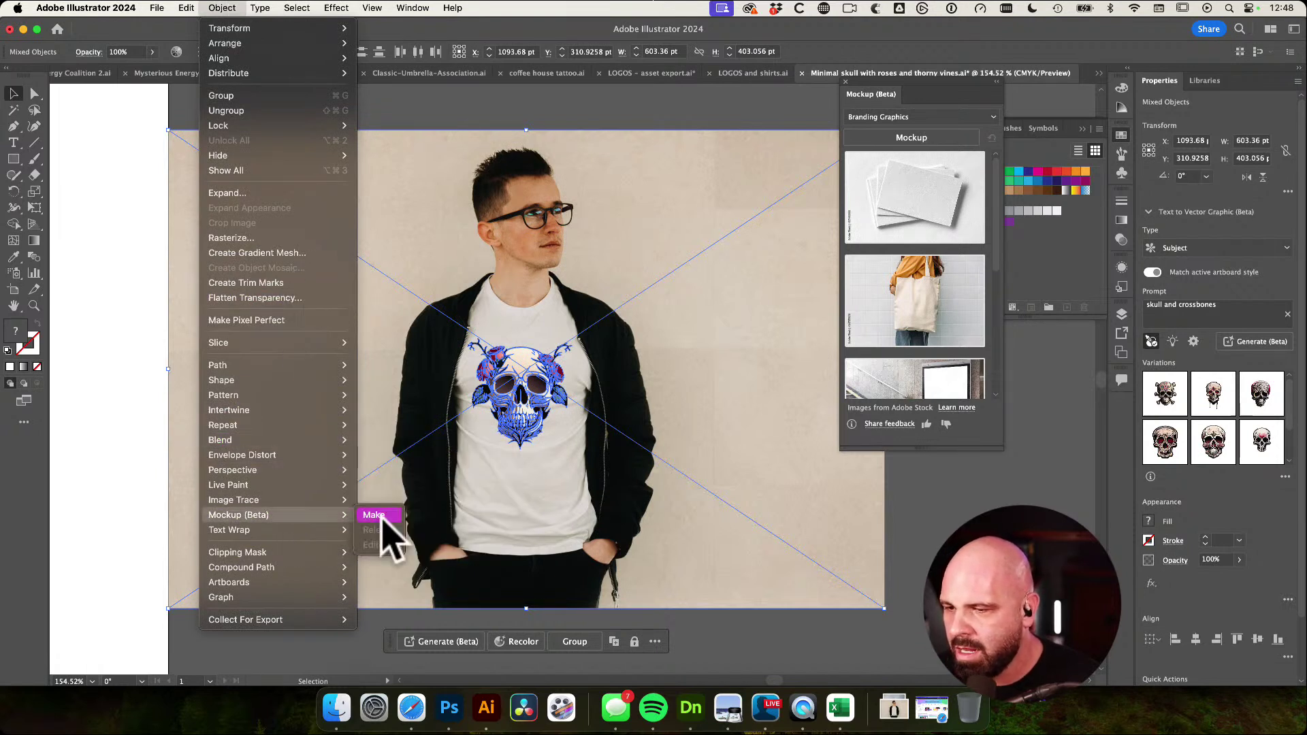
pyautogui.click(380, 517)
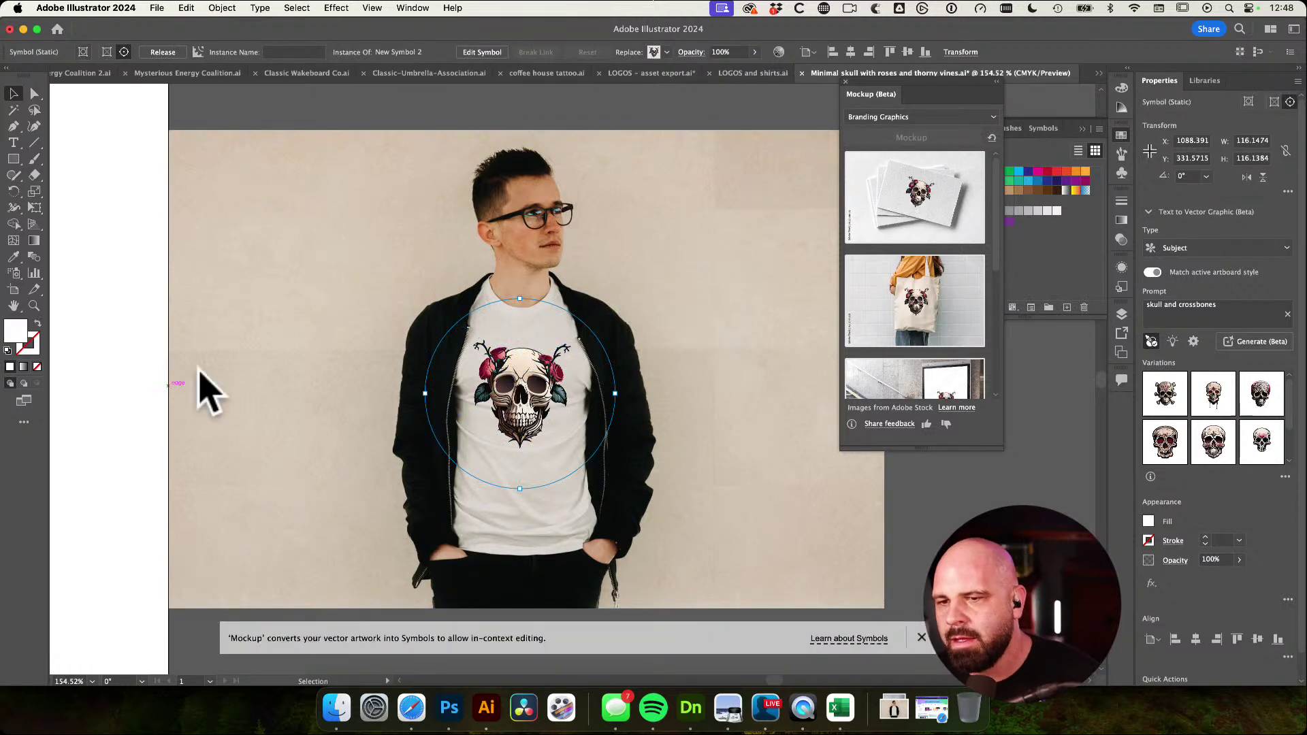
# Enlarge the skull on the white t-shirt mockup to about 261 pt wide and reposition it on the chest
pyautogui.moveTo(614, 397); pyautogui.dragTo(612, 364)
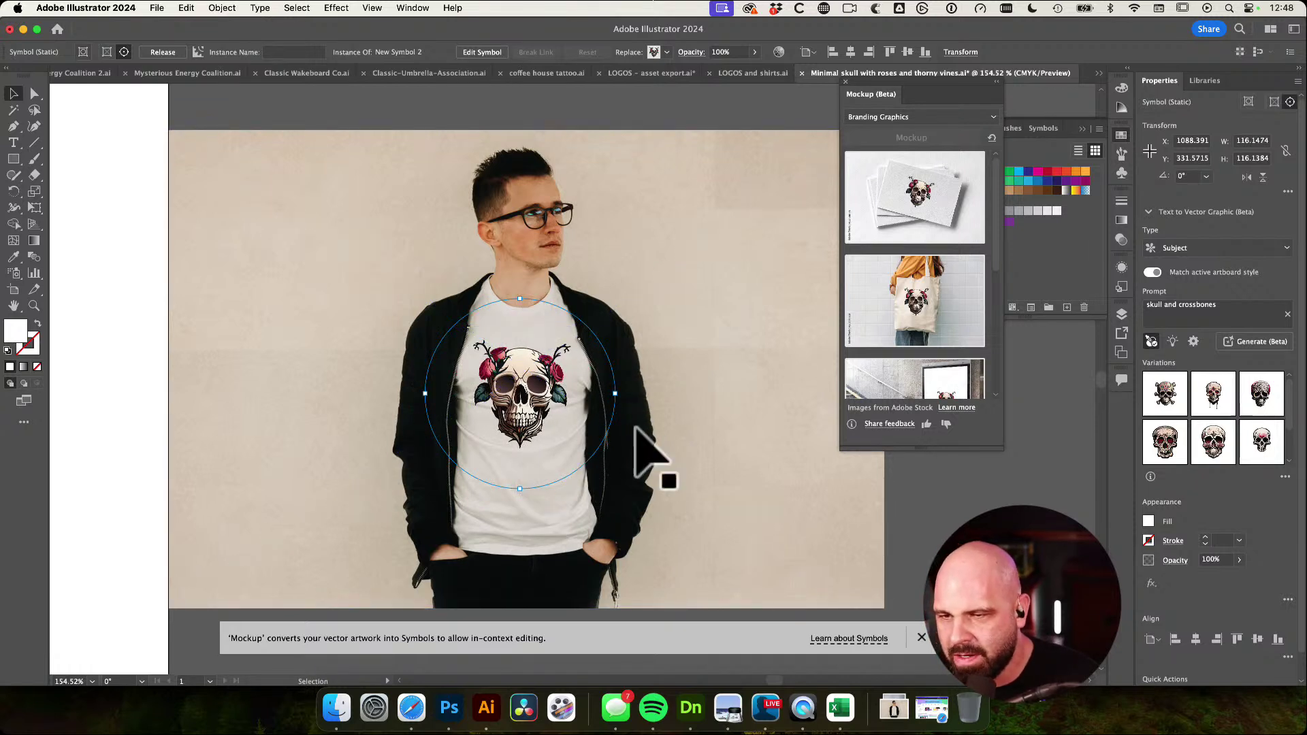
pyautogui.moveTo(614, 393); pyautogui.dragTo(929, 394)
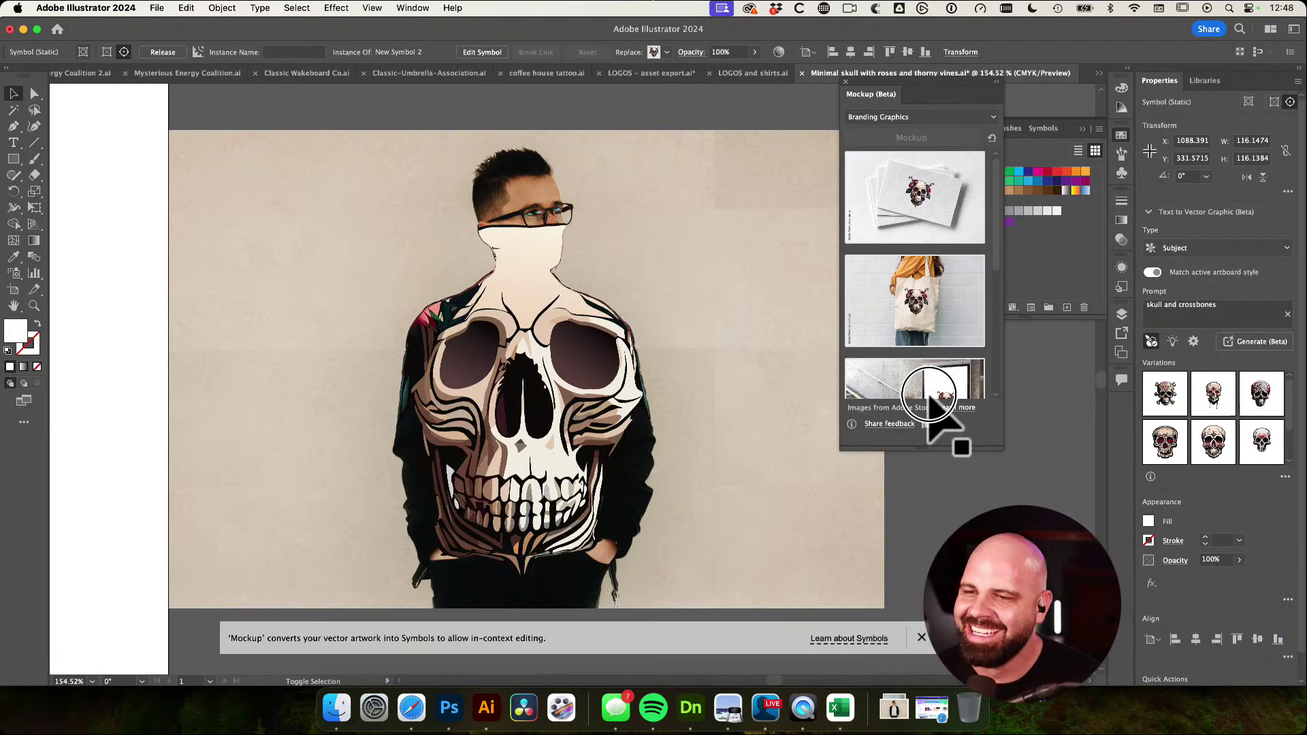
pyautogui.moveTo(929, 394); pyautogui.dragTo(739, 401)
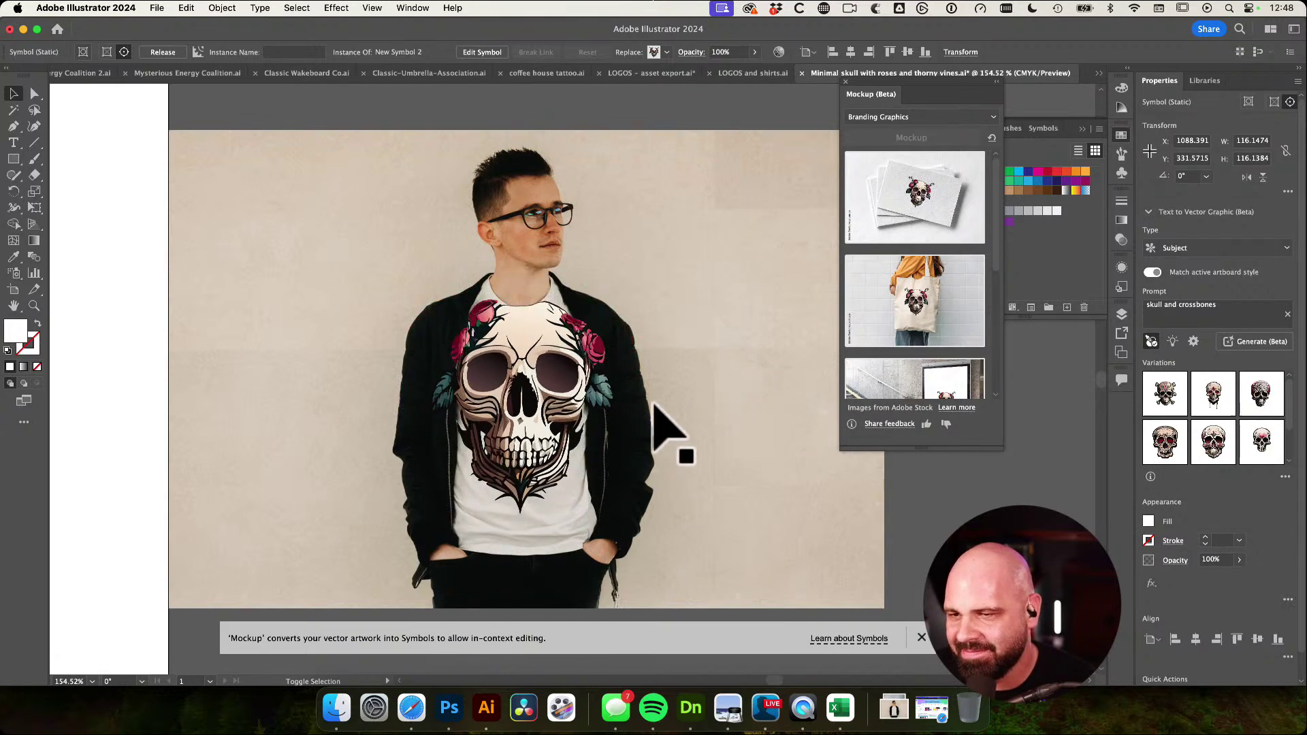
pyautogui.moveTo(470, 438); pyautogui.dragTo(535, 414)
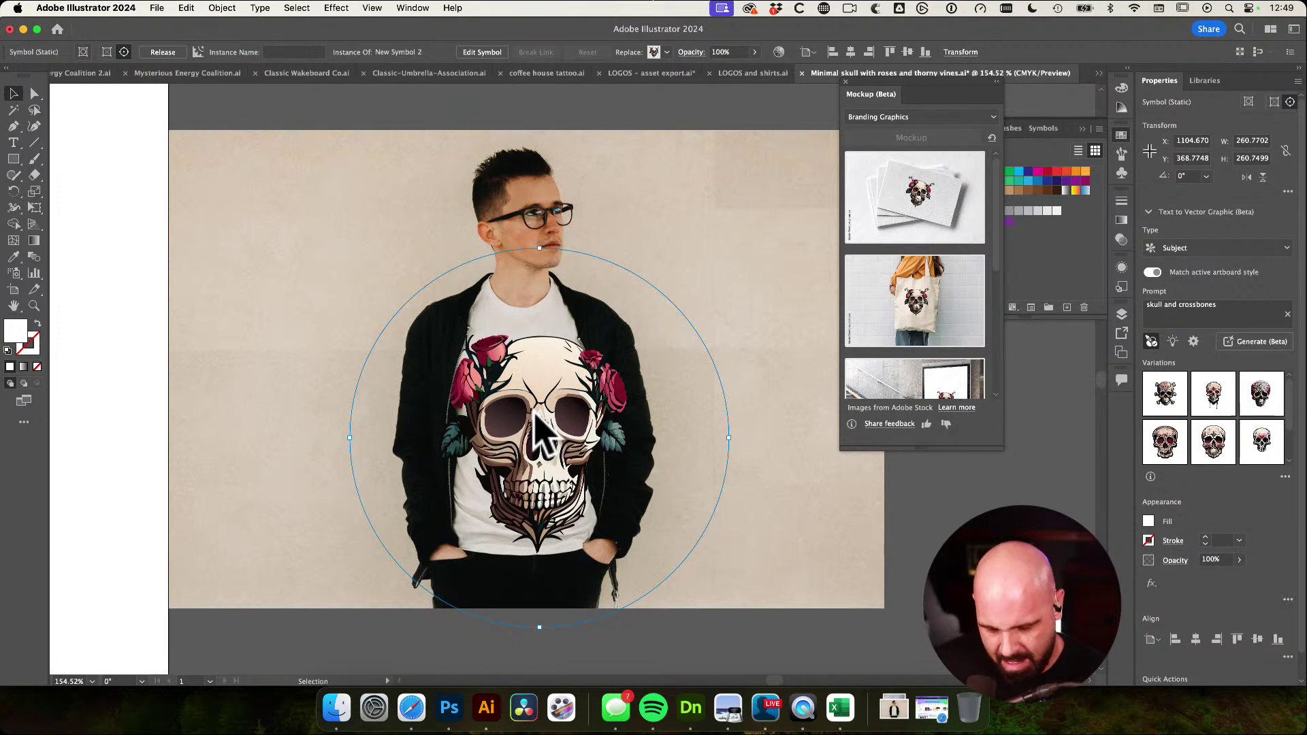
pyautogui.press('Return')
pyautogui.click(778, 459)
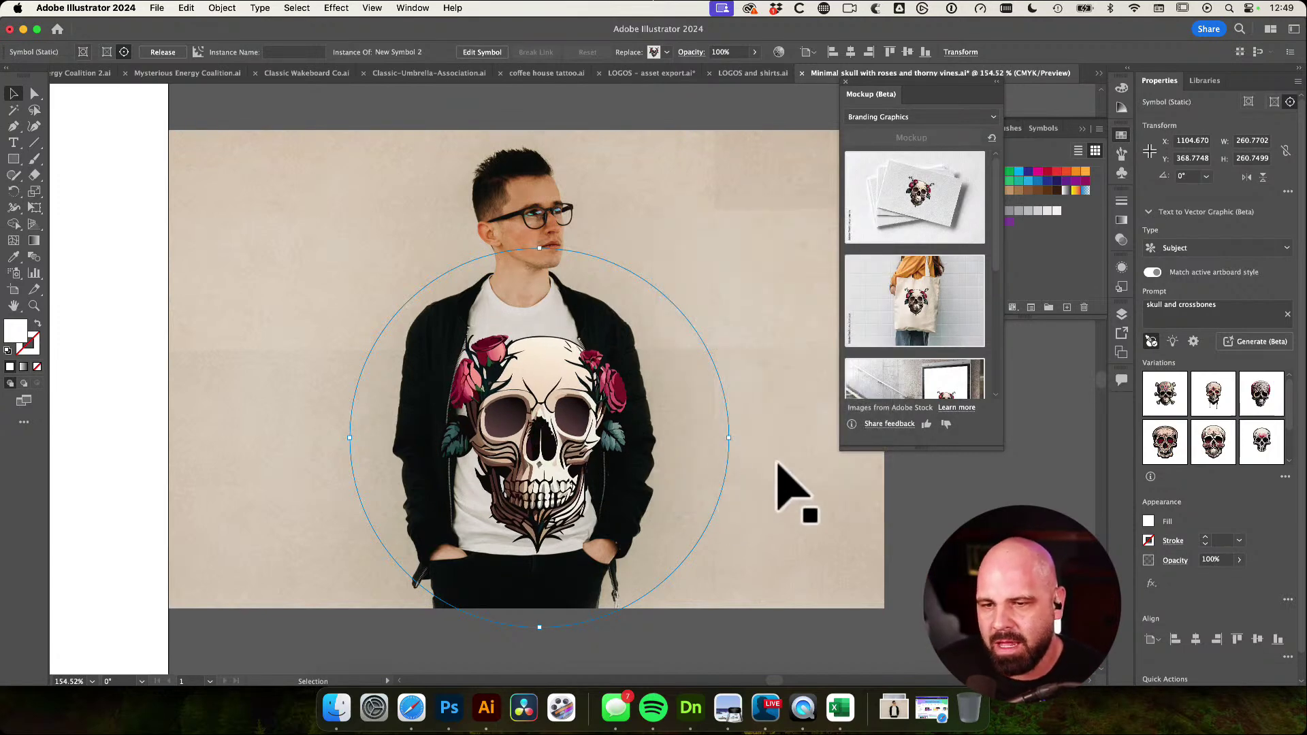
pyautogui.click(411, 708)
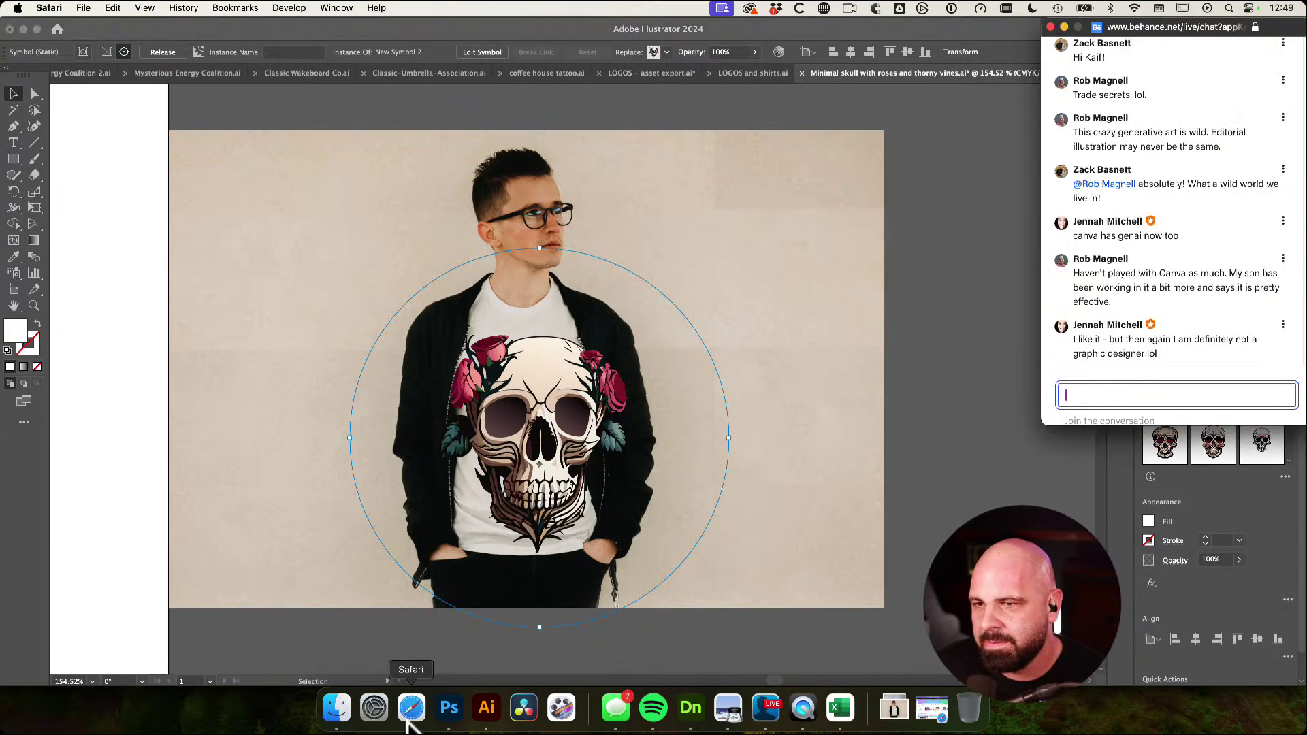
pyautogui.click(894, 356)
pyautogui.click(411, 708)
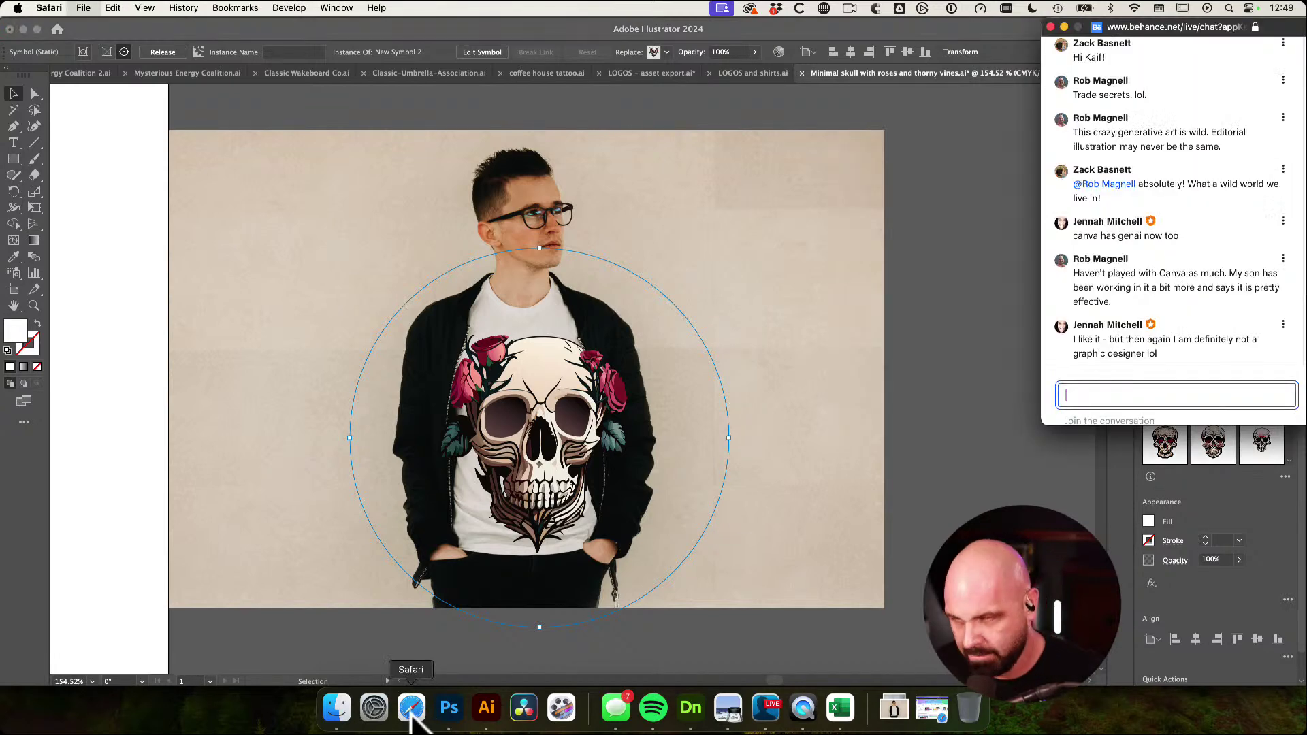
pyautogui.click(412, 711)
pyautogui.write('elements.envato.com')
pyautogui.press('Return')
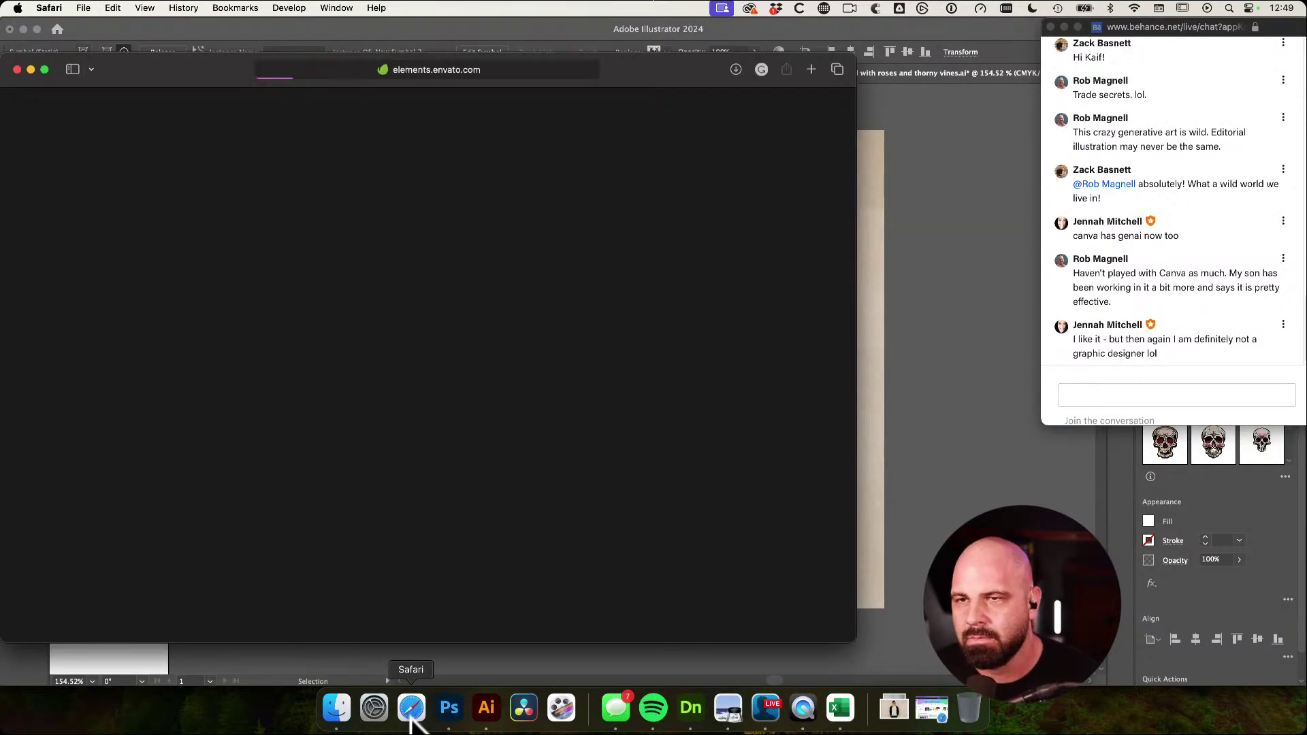
pyautogui.moveTo(674, 68); pyautogui.dragTo(834, 54)
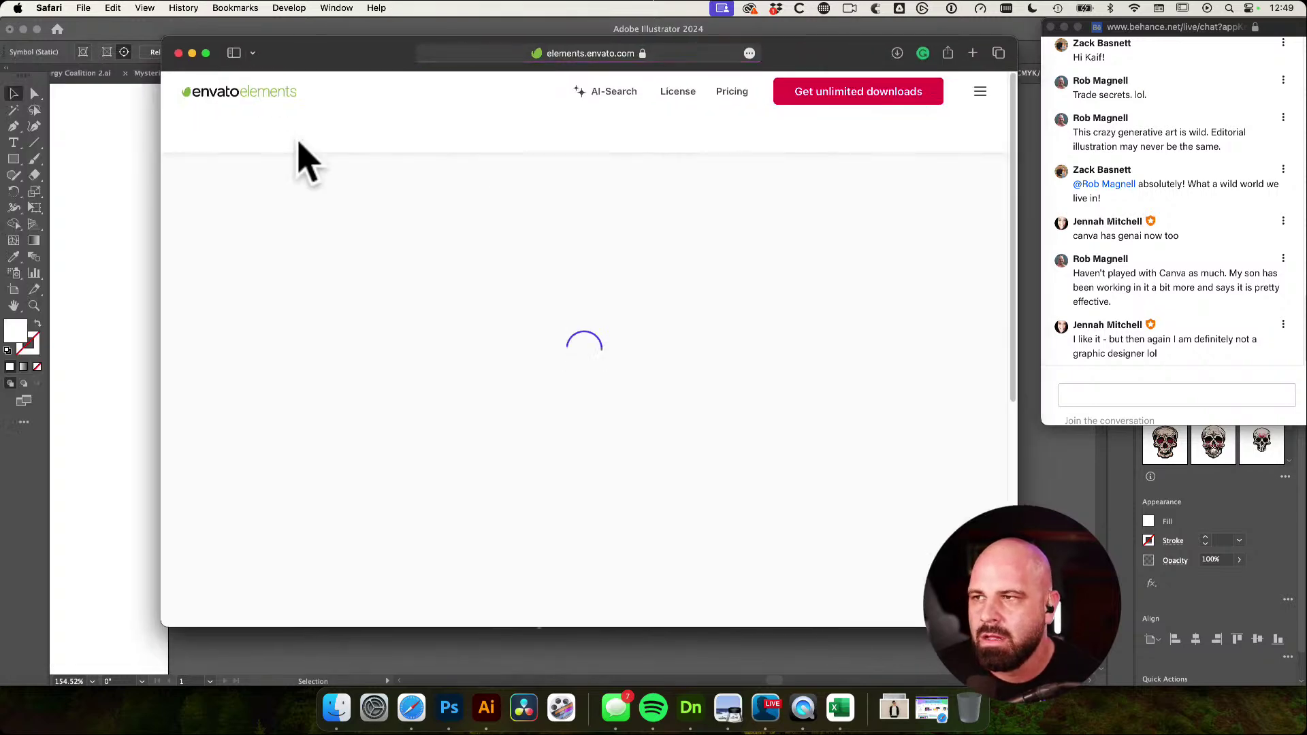
pyautogui.click(179, 53)
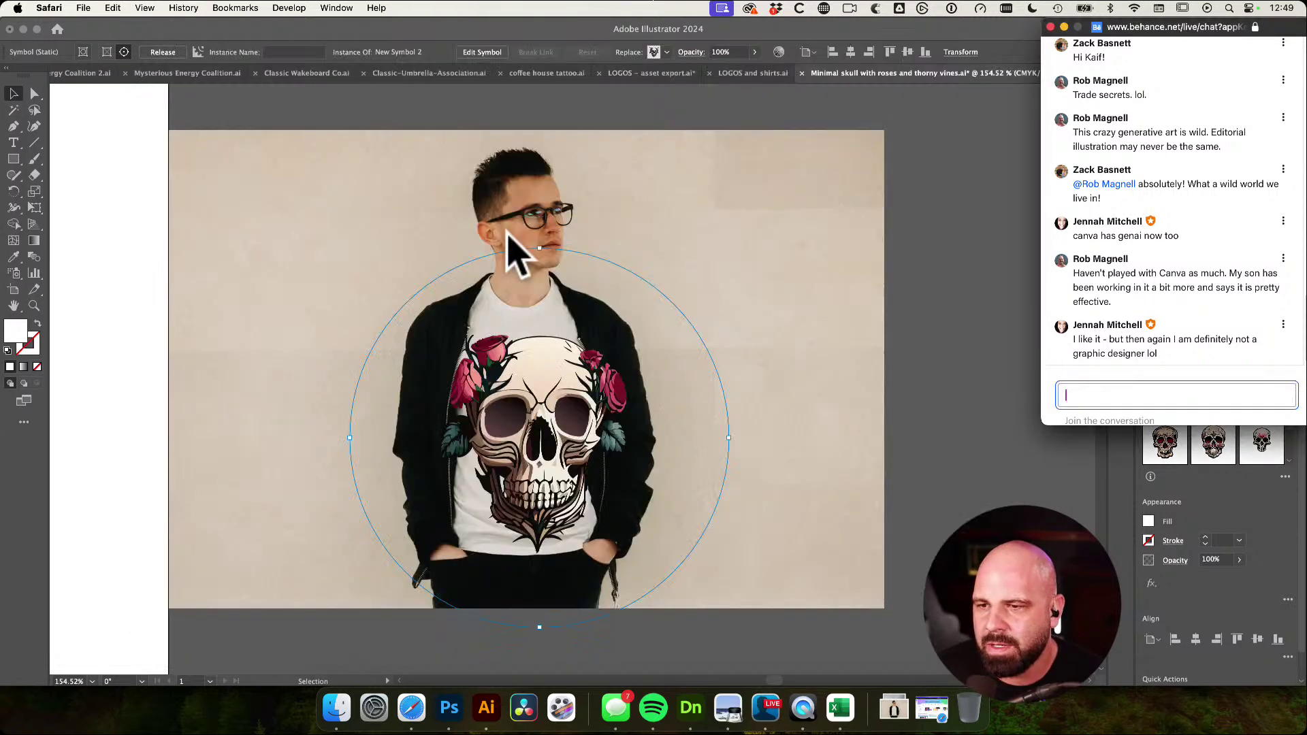
pyautogui.click(993, 342)
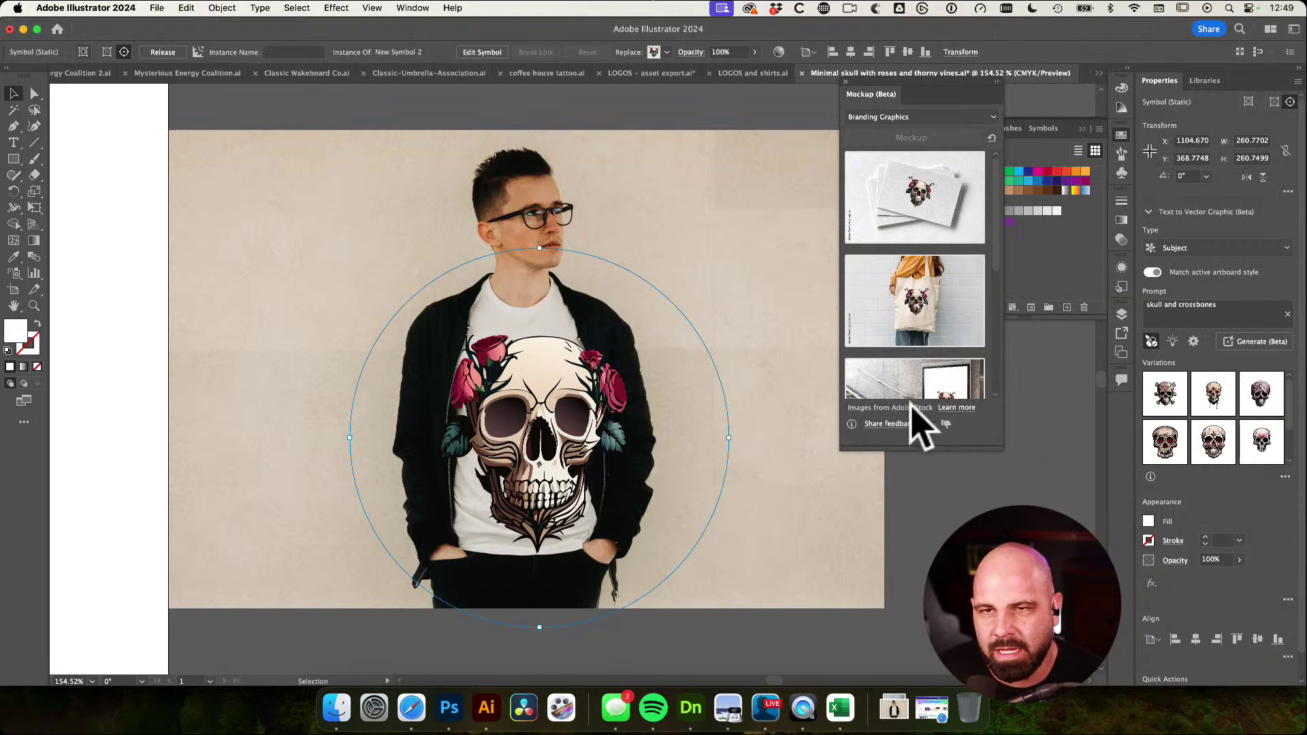
# Browse the Apparel mockup previews and place the dark t-shirt mockup on the canvas
pyautogui.click(936, 118)
pyautogui.click(974, 111)
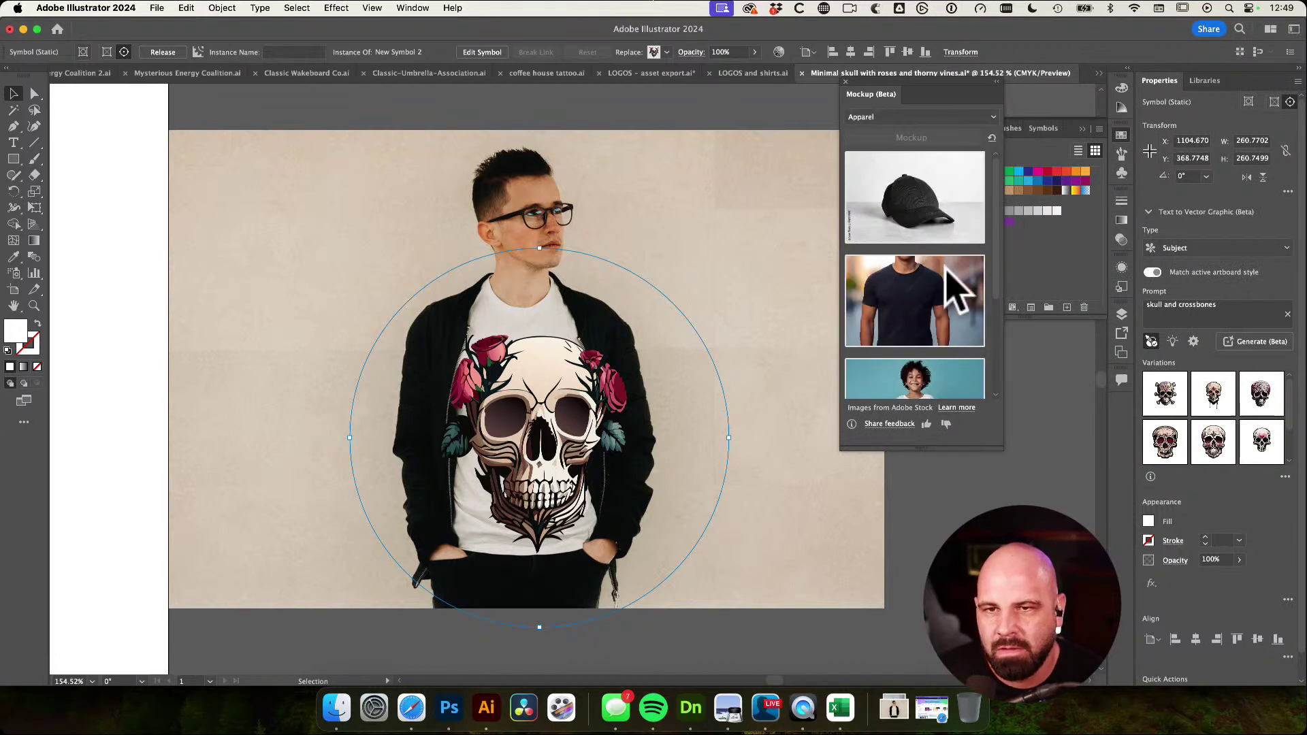
pyautogui.scroll(-3, 948, 395)
pyautogui.moveTo(967, 238)
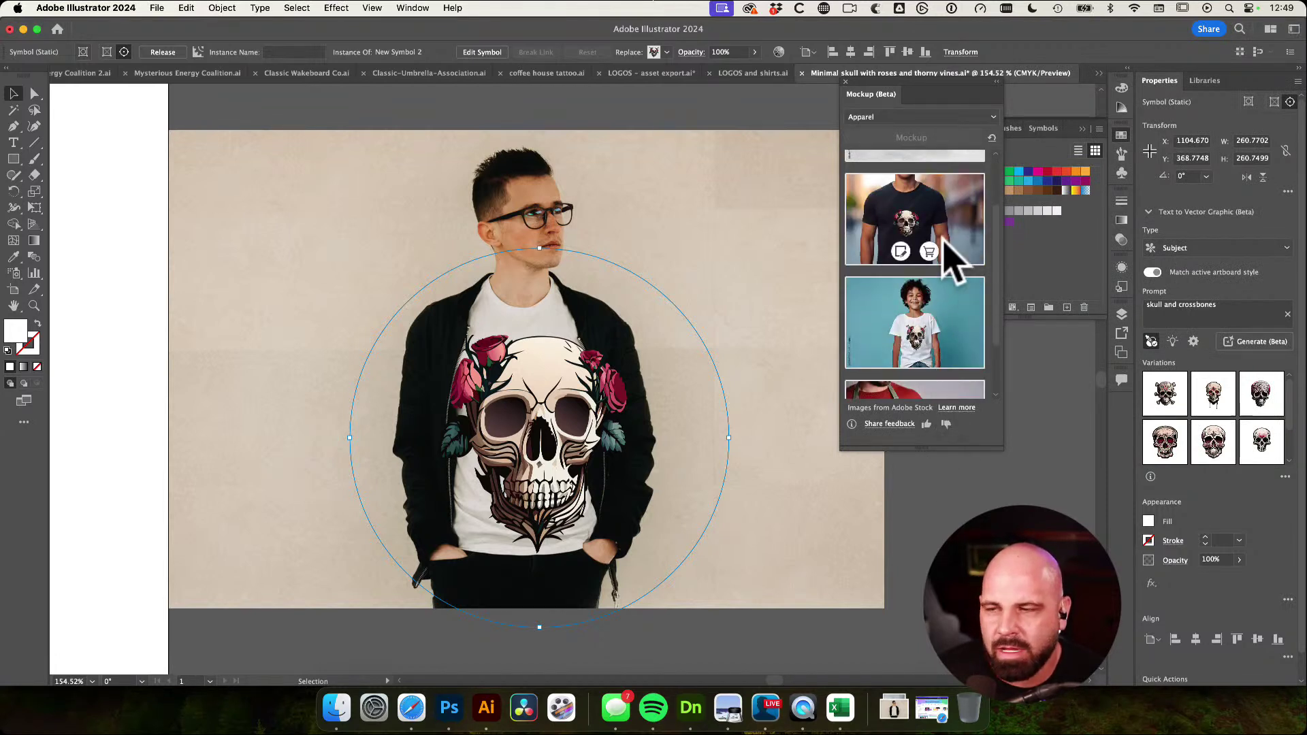
pyautogui.moveTo(950, 330)
pyautogui.scroll(-1, 950, 330)
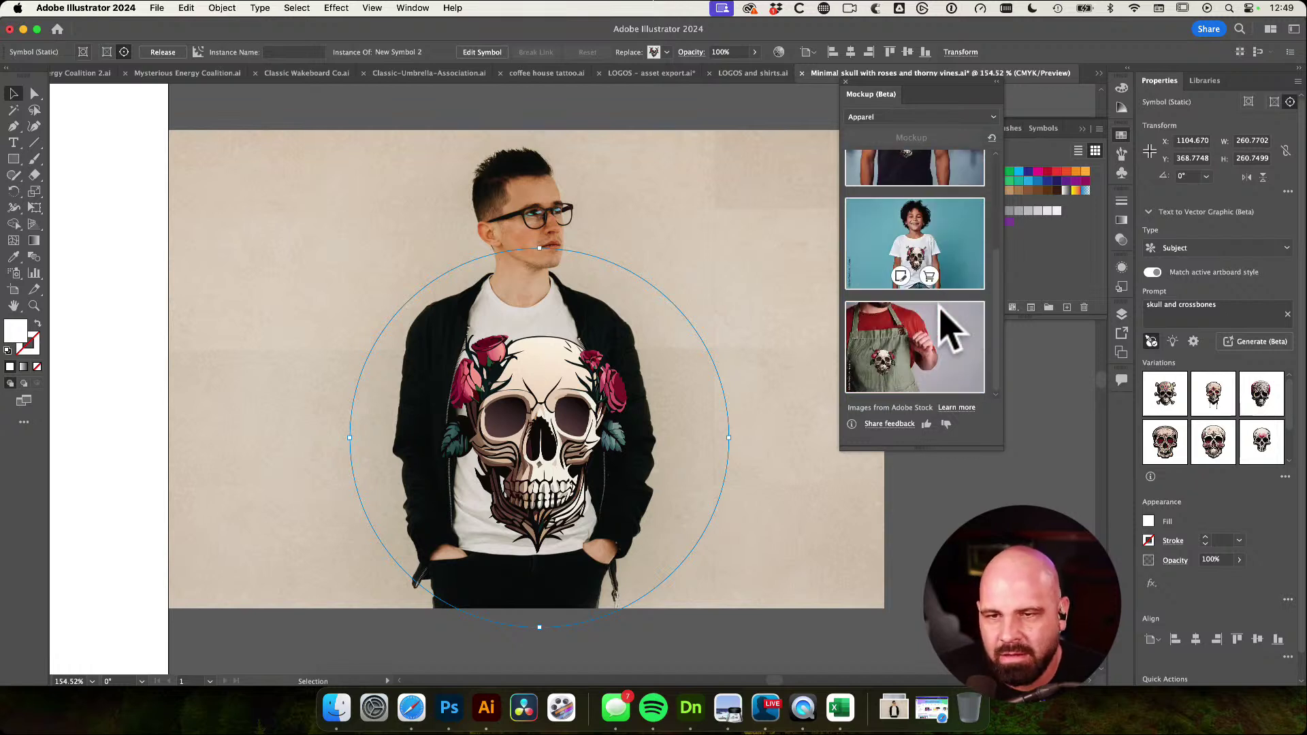
pyautogui.scroll(2, 949, 327)
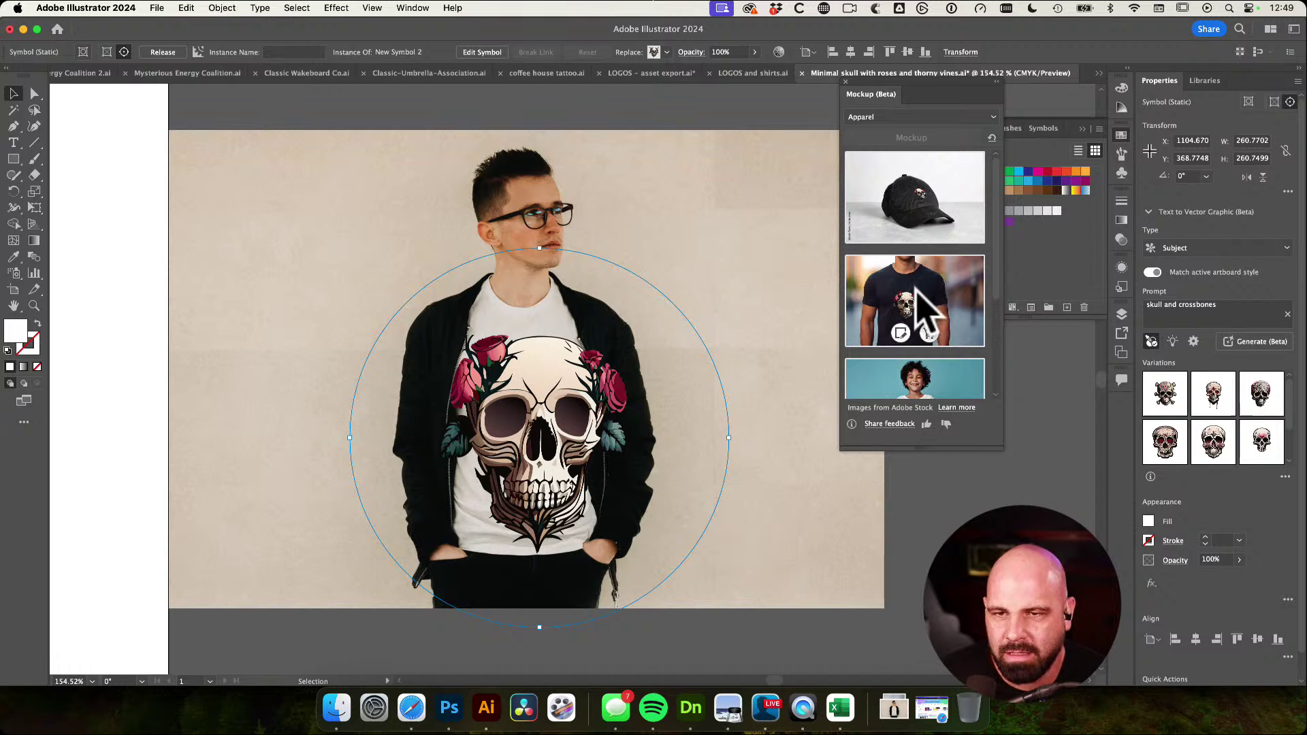
pyautogui.click(900, 333)
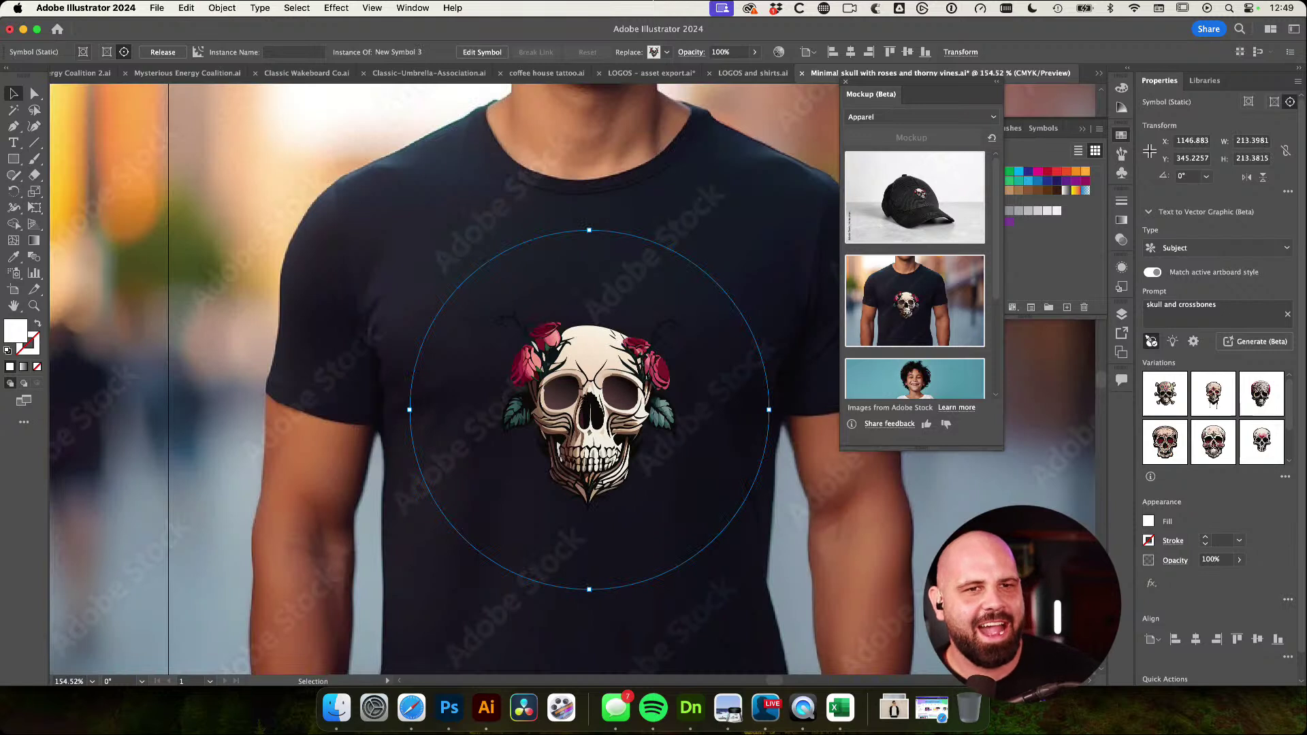
# Move the YouTube live chat window off the screen and switch back to Illustrator
pyautogui.press('super+Tab')
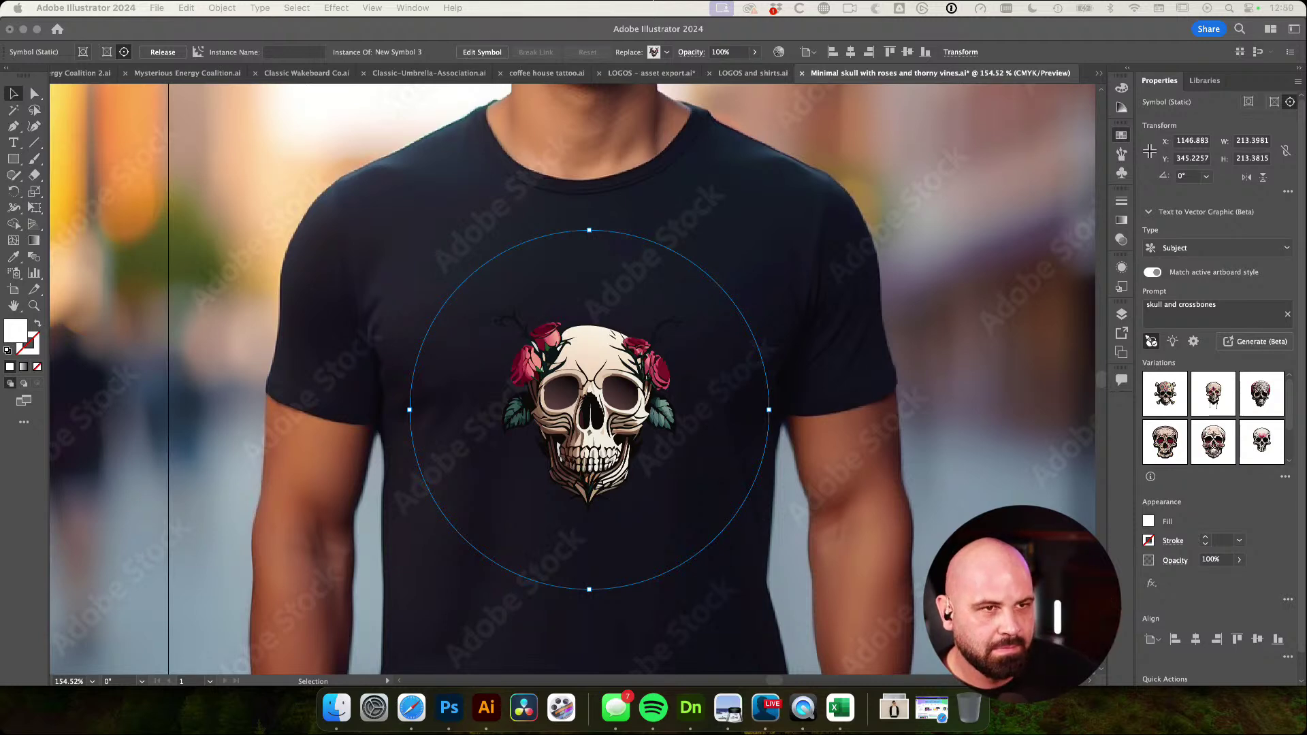
pyautogui.press('super+Tab')
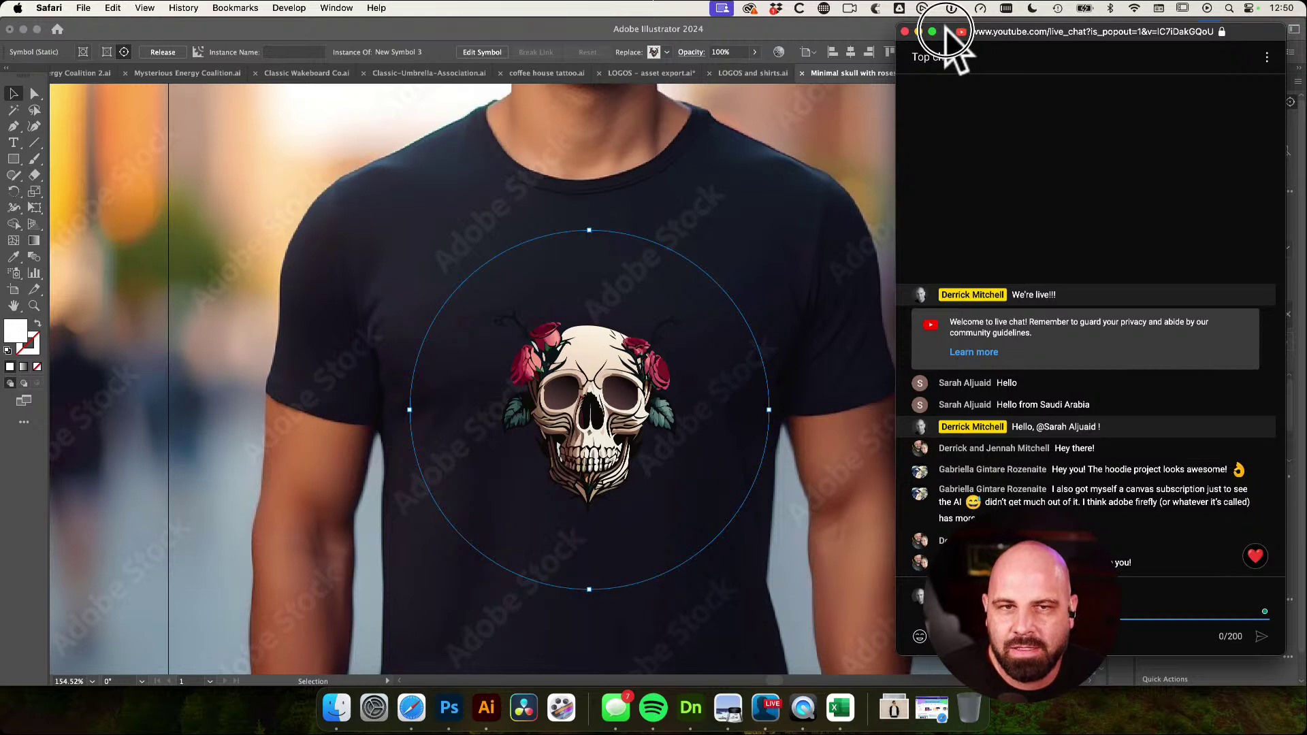
pyautogui.moveTo(946, 28); pyautogui.dragTo(1306, 30)
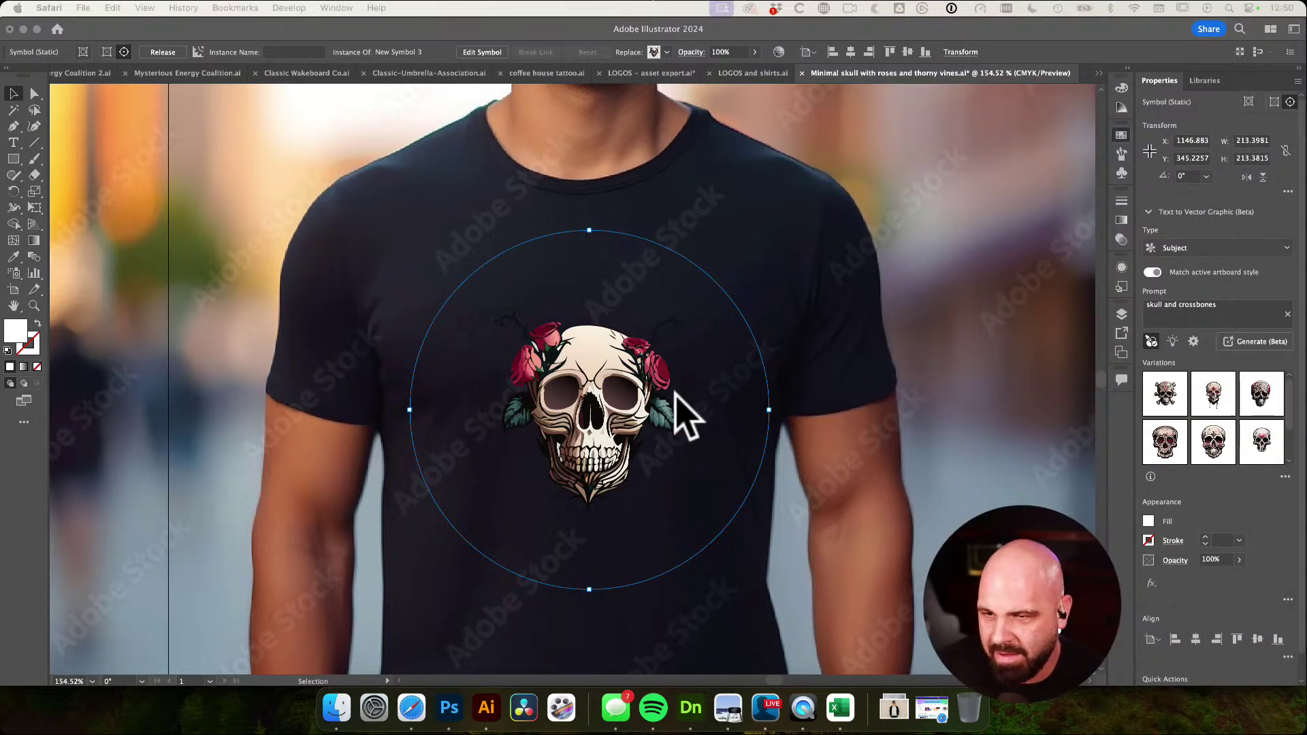
pyautogui.click(676, 395)
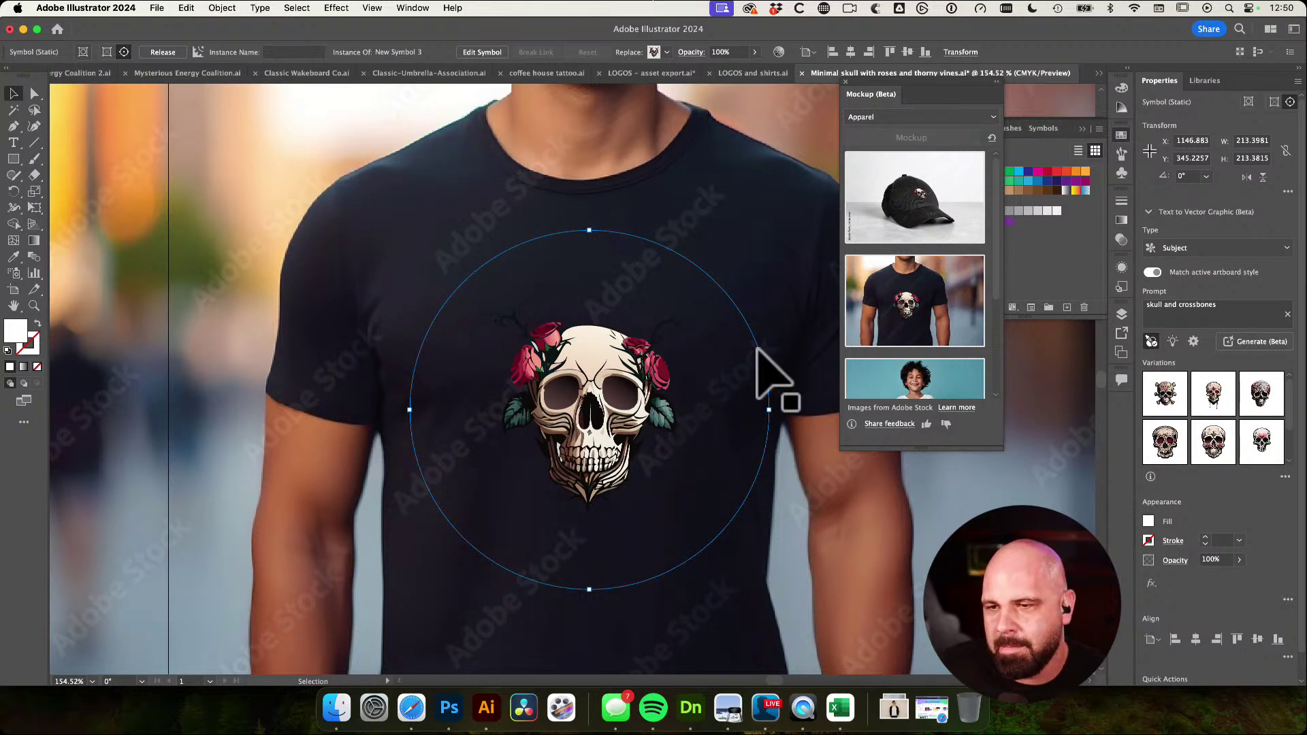
# Move the dark t-shirt mockup clear of the artboard, to the empty canvas below the white t-shirt mockup
pyautogui.click(723, 334)
pyautogui.scroll(-5, 722, 333)
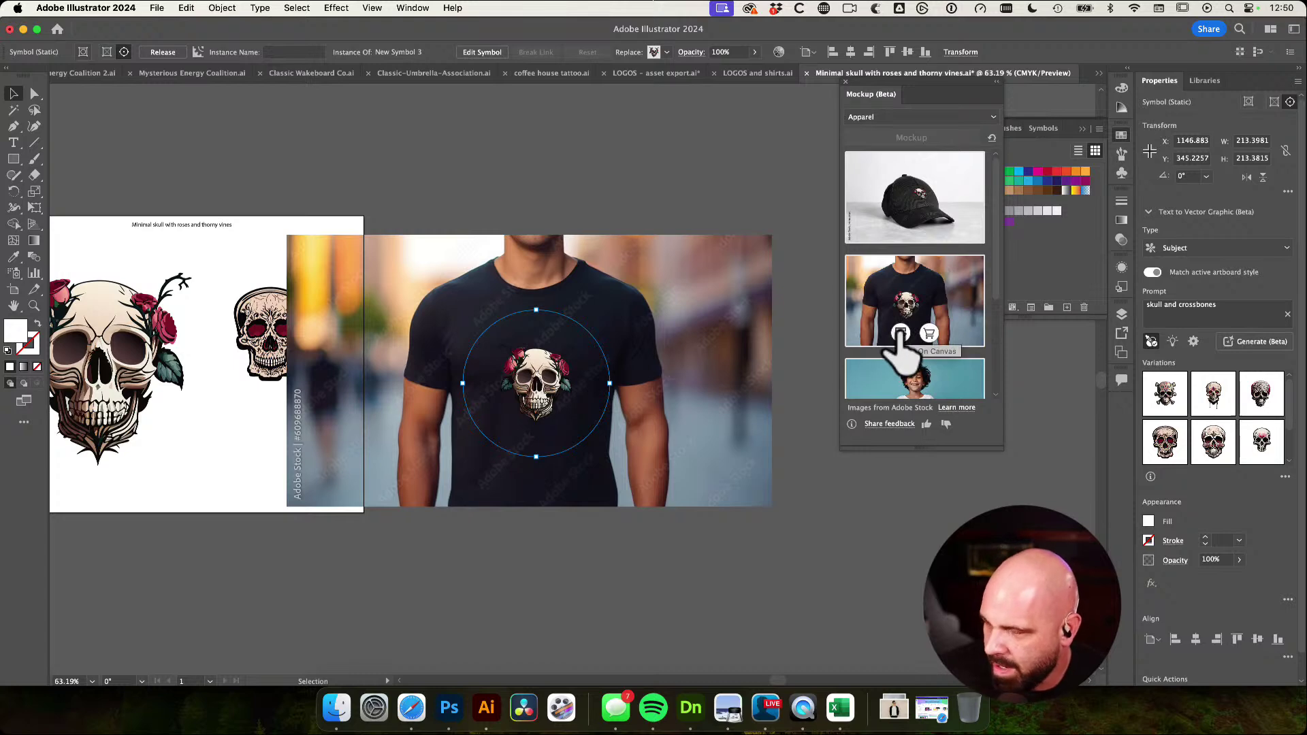
pyautogui.moveTo(482, 303); pyautogui.dragTo(408, 343)
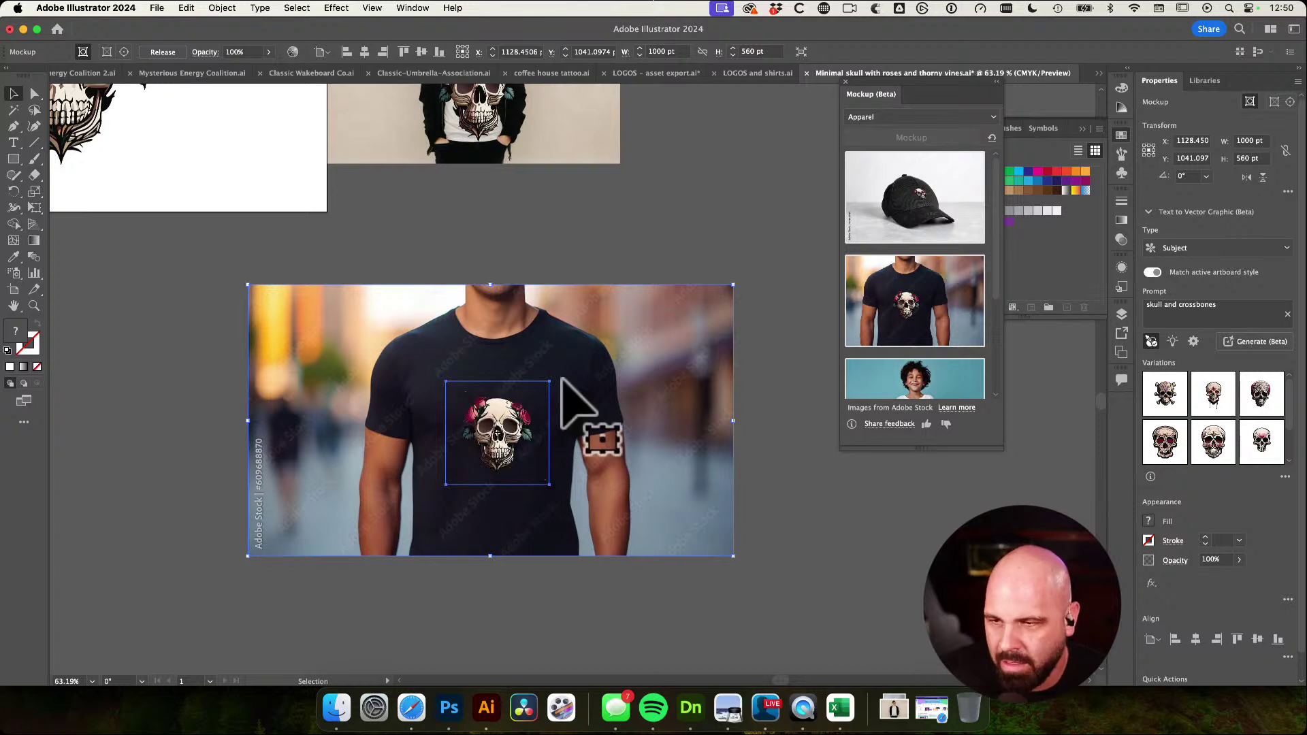
pyautogui.moveTo(554, 380); pyautogui.dragTo(595, 355)
pyautogui.moveTo(586, 467); pyautogui.dragTo(545, 444)
# Isolate the dark t-shirt mockup, enlarge its skull to about 369 pt wide and reposition it on the chest
pyautogui.doubleClick(520, 383)
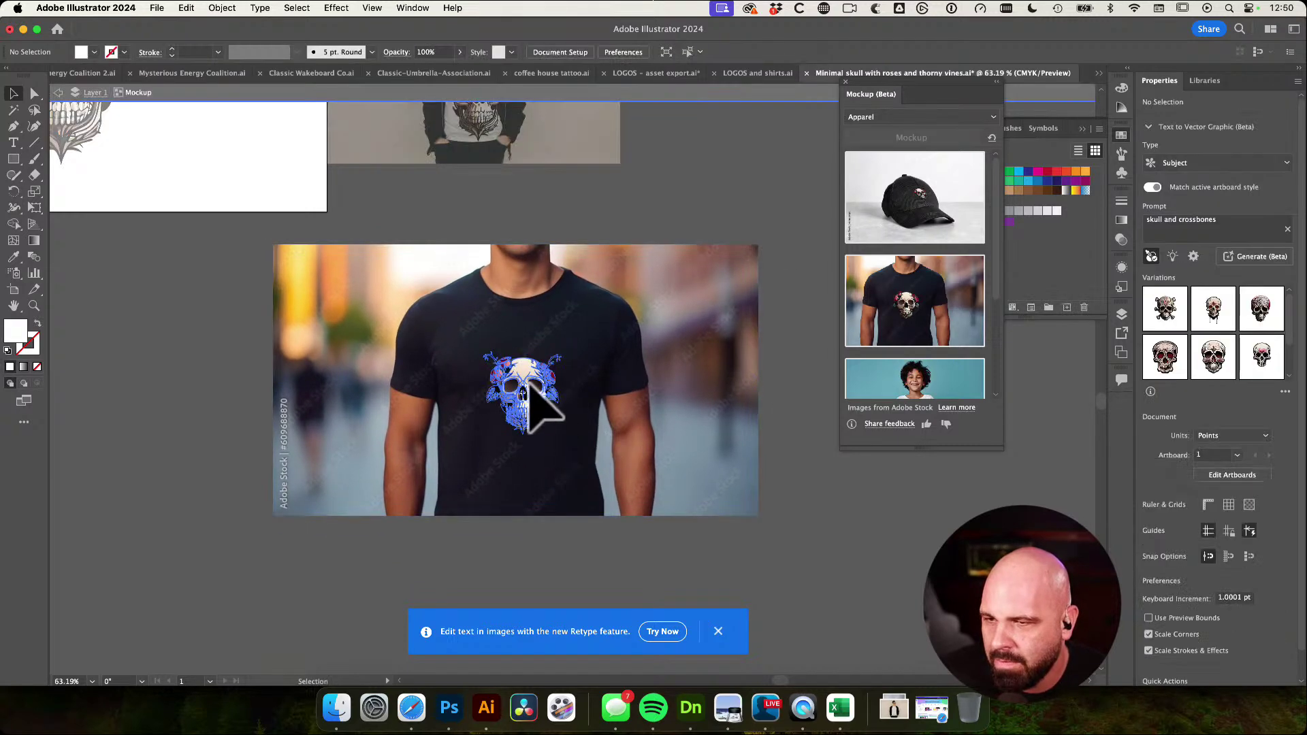
pyautogui.moveTo(597, 393); pyautogui.dragTo(648, 393)
pyautogui.moveTo(500, 392); pyautogui.dragTo(505, 426)
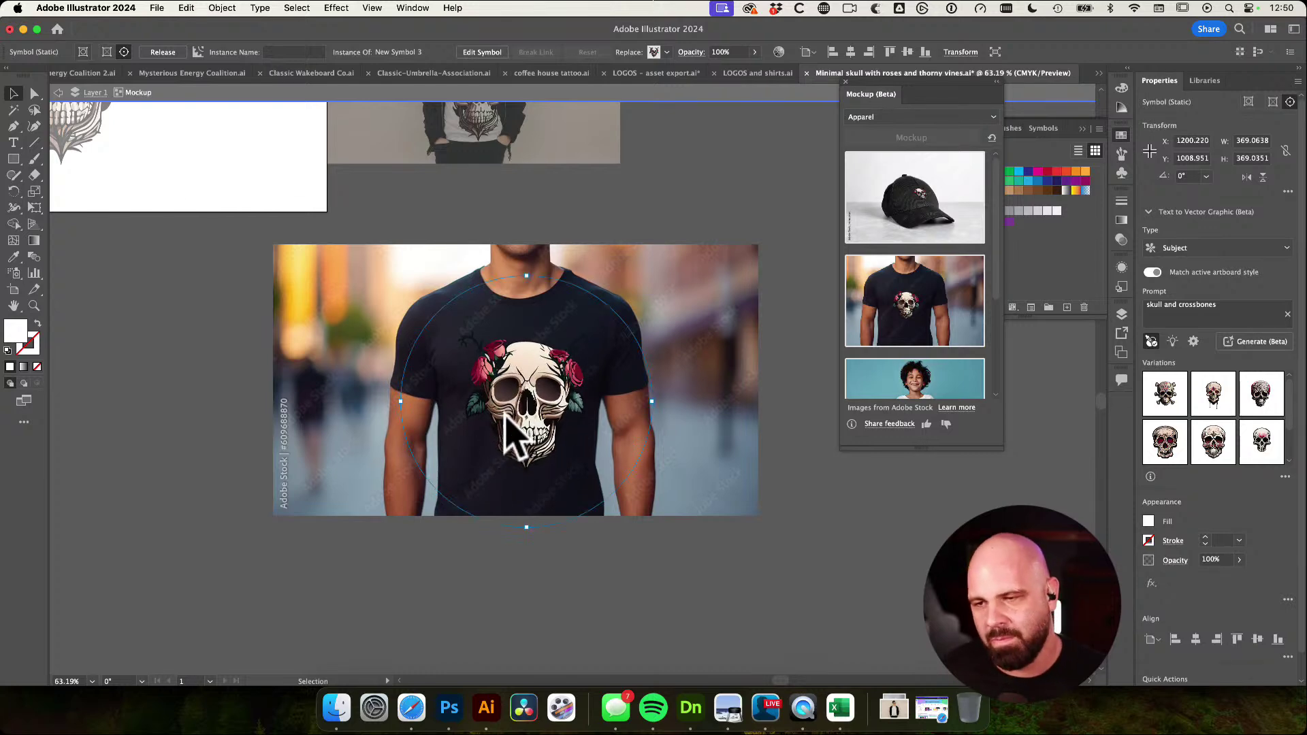
pyautogui.press('Return')
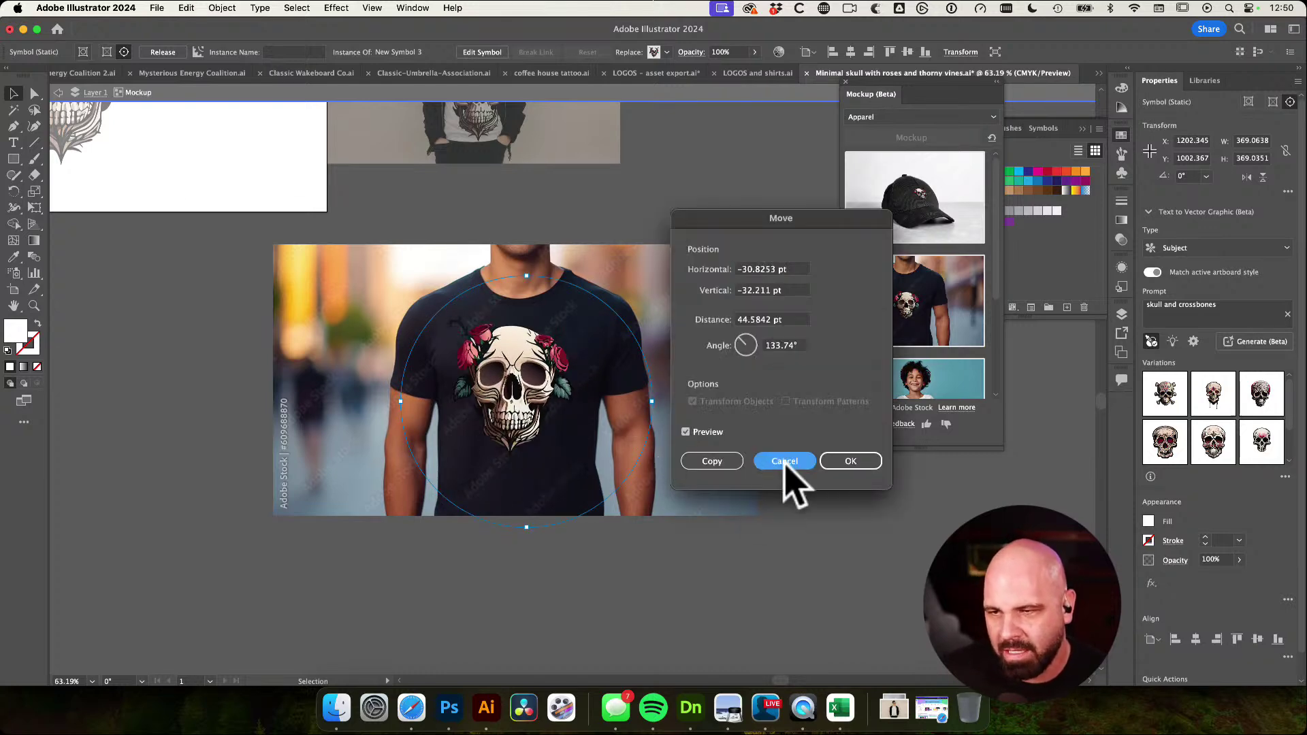
pyautogui.click(784, 461)
pyautogui.click(700, 598)
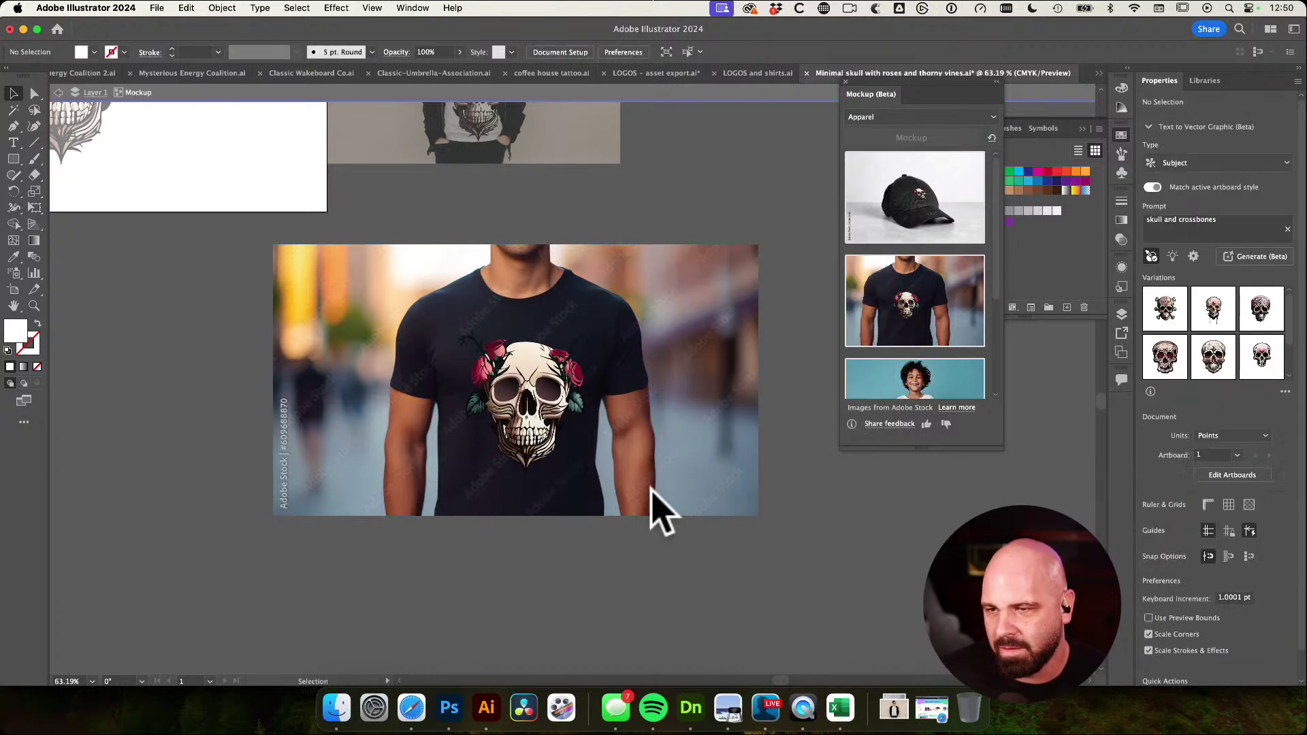
# Switch to Safari and load firefly.adobe.com in a new window
pyautogui.click(417, 708)
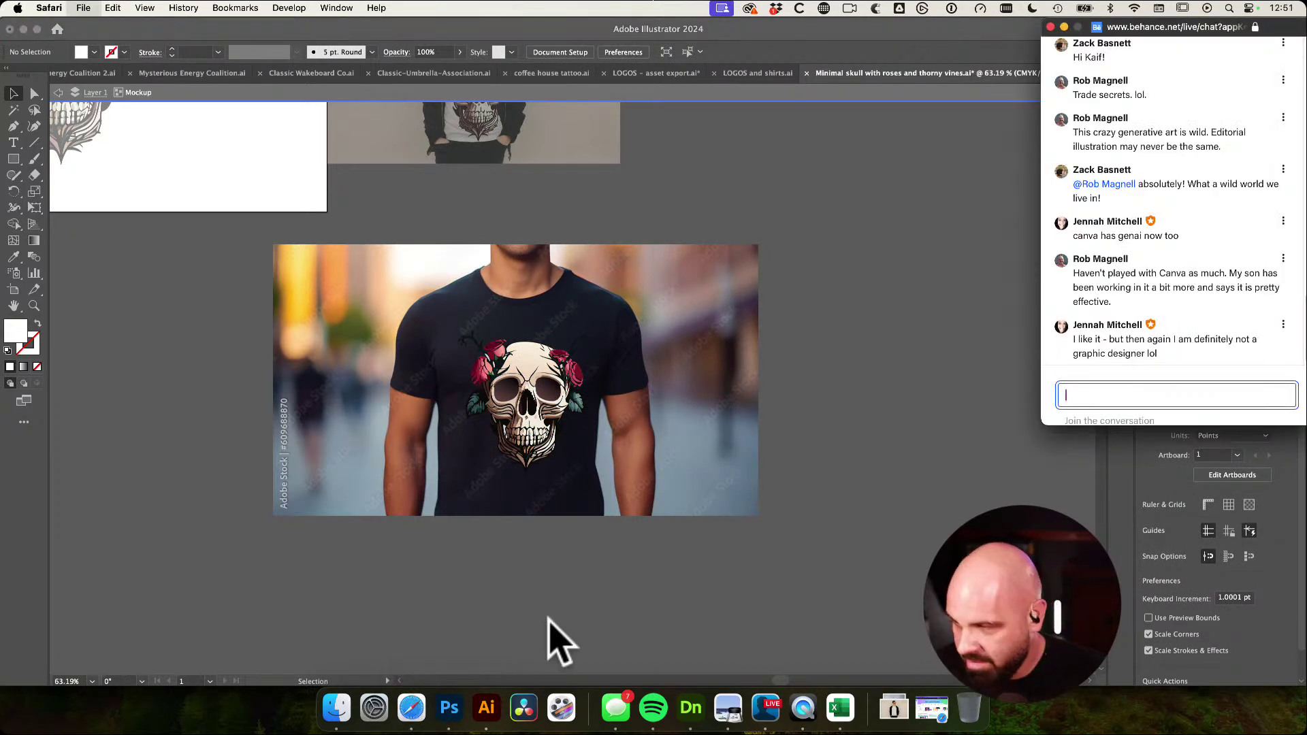
pyautogui.press('super+n')
pyautogui.write('fire')
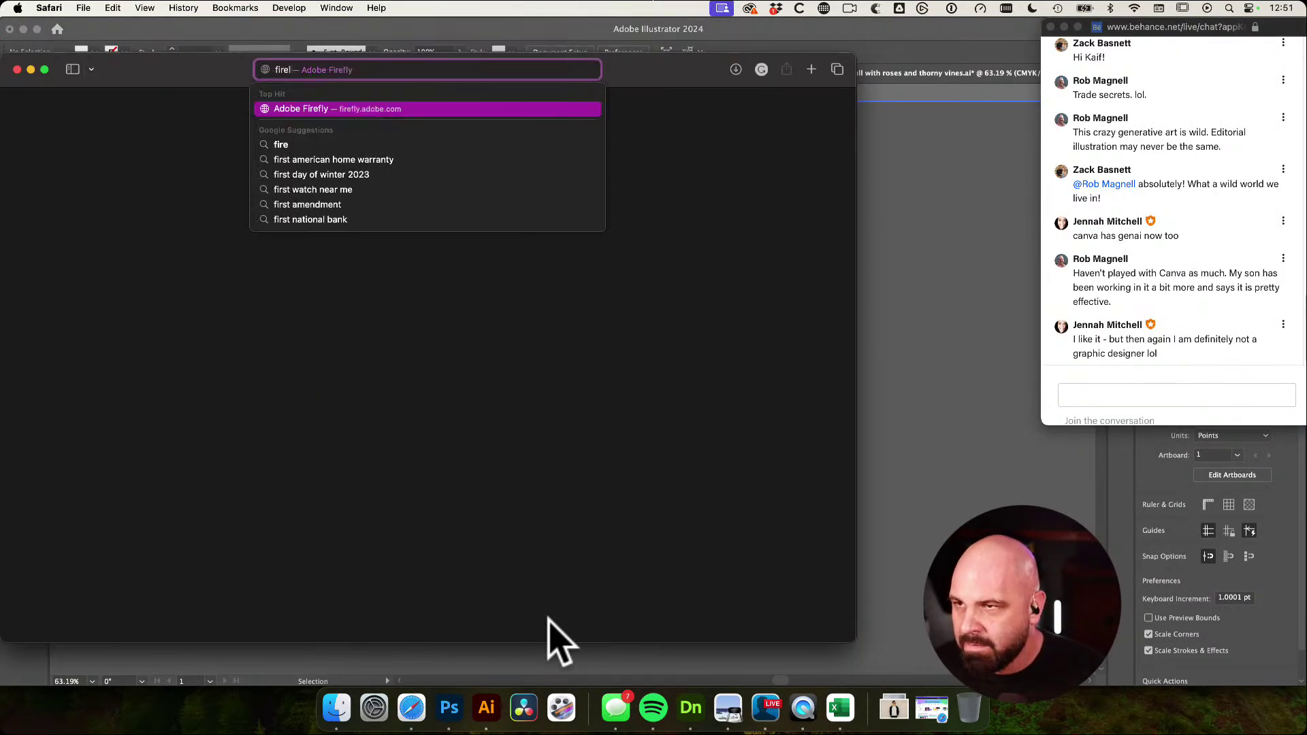
pyautogui.press('Return')
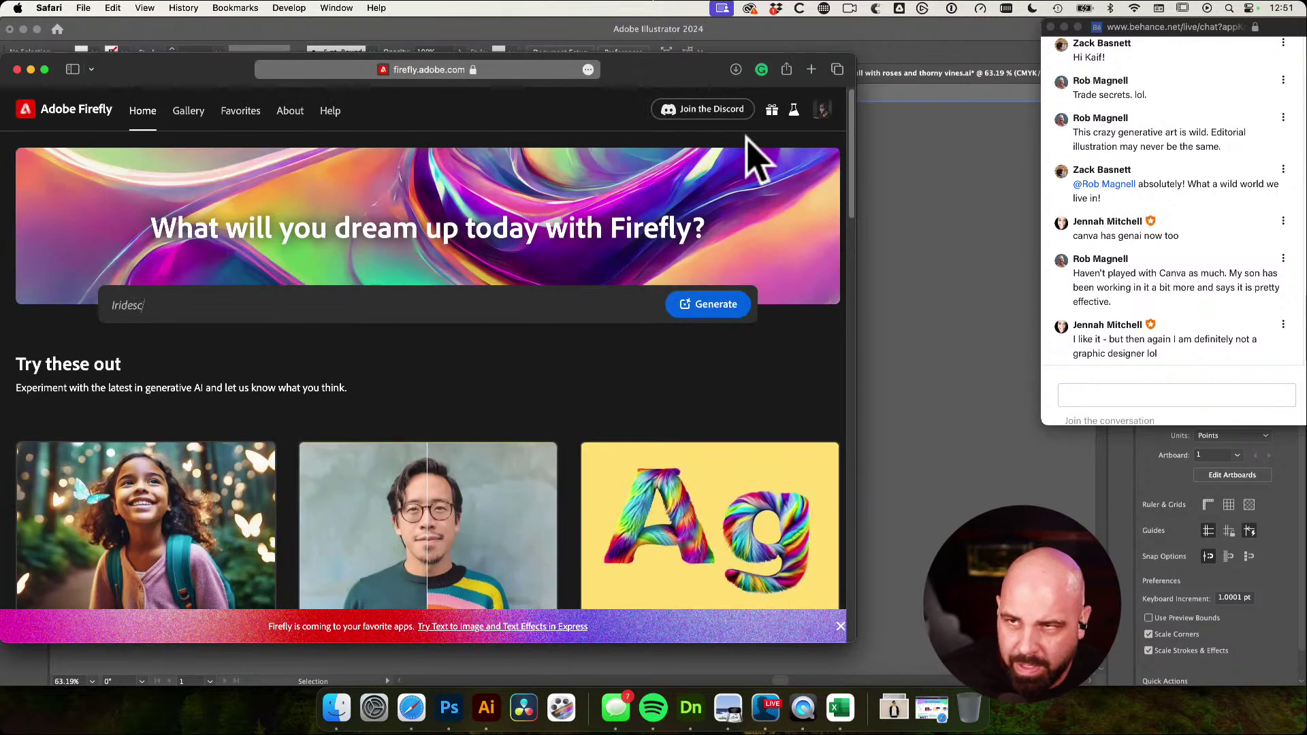
# Move the Firefly browser window toward the middle of the screen and look through the generative tools on its home page
pyautogui.moveTo(676, 60); pyautogui.dragTo(814, 54)
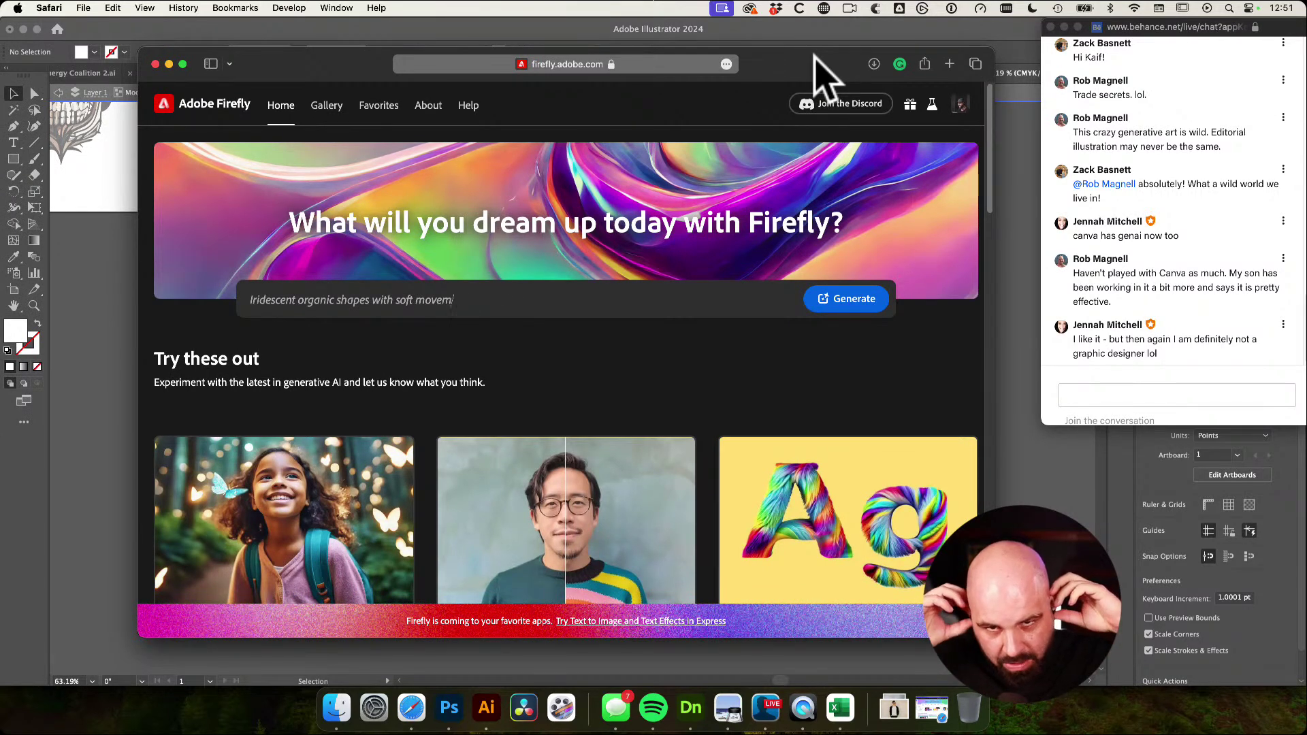
pyautogui.scroll(-5, 654, 323)
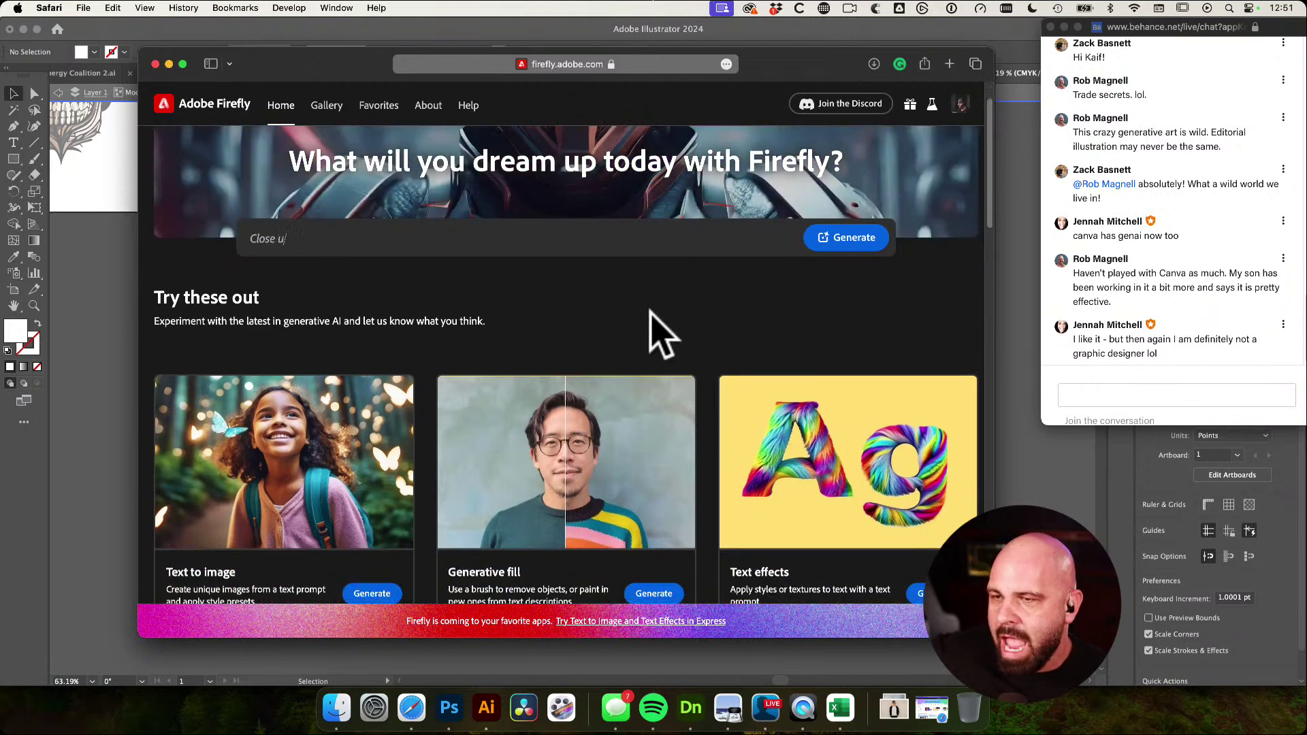
pyautogui.scroll(-3, 655, 333)
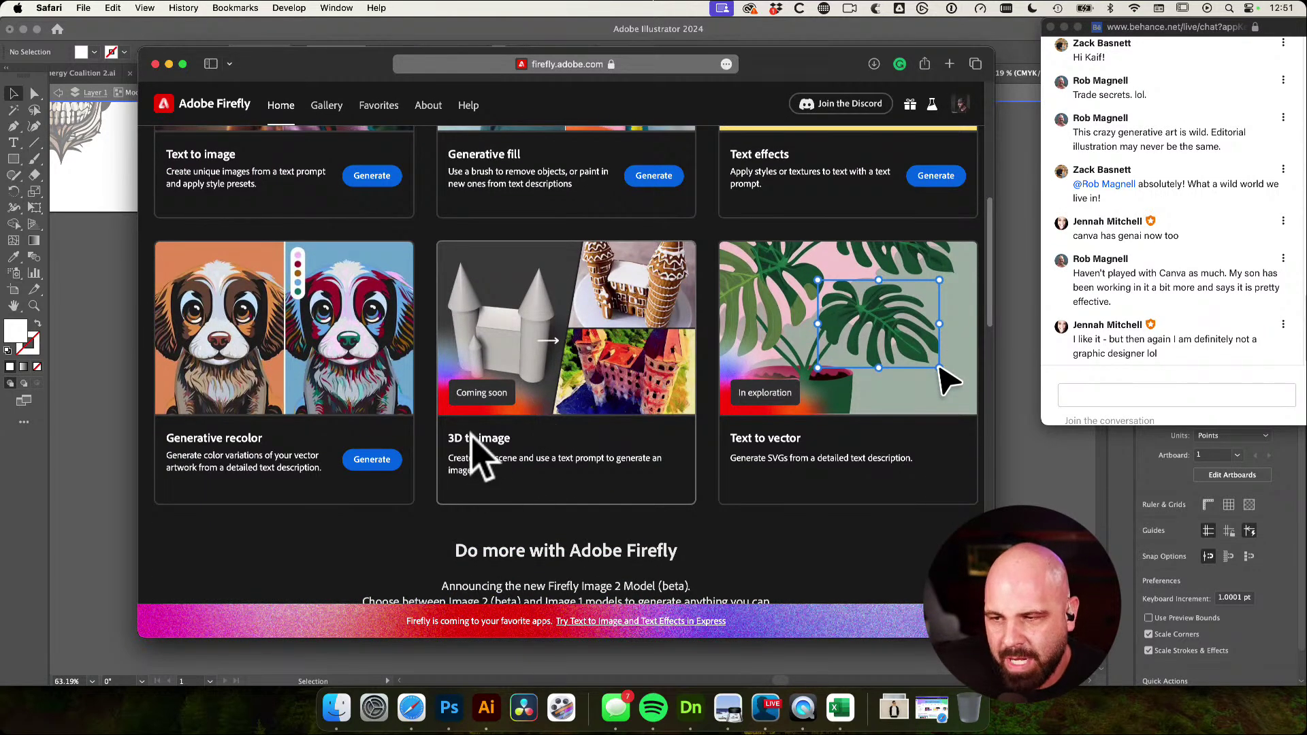
pyautogui.scroll(8, 859, 443)
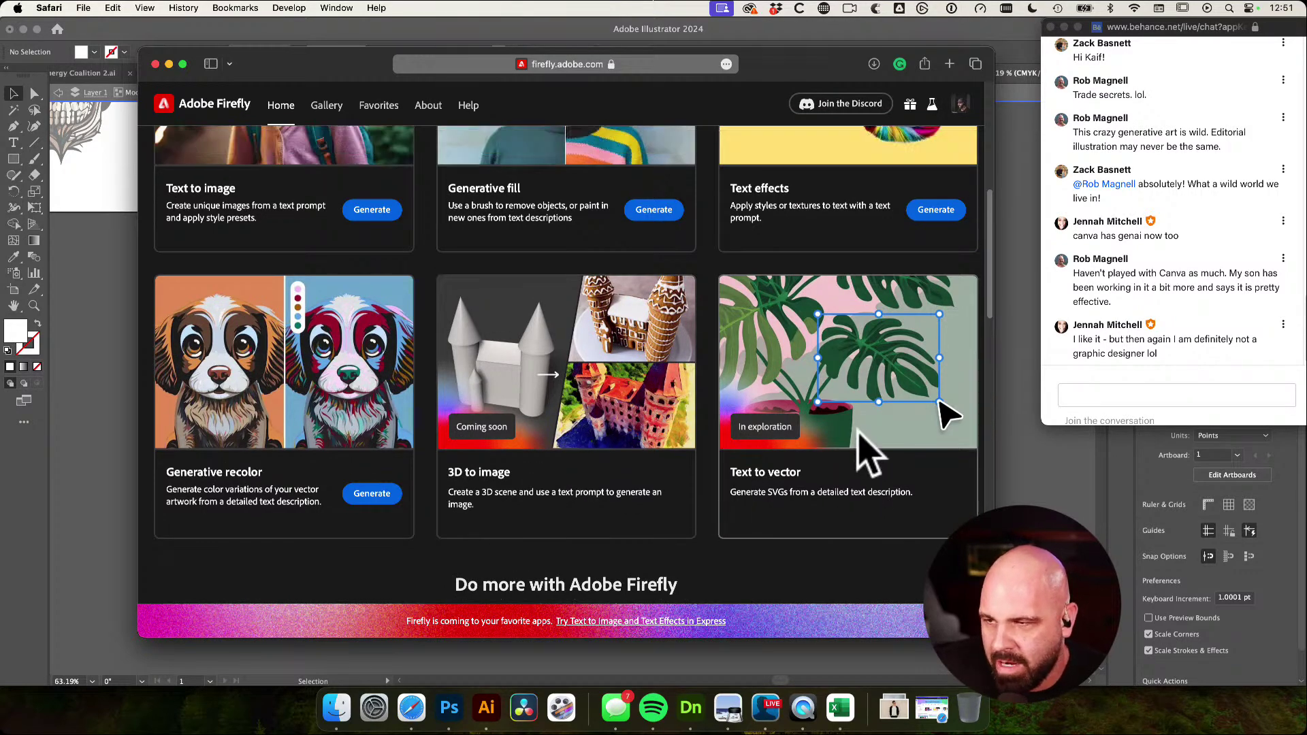
pyautogui.scroll(-2, 859, 442)
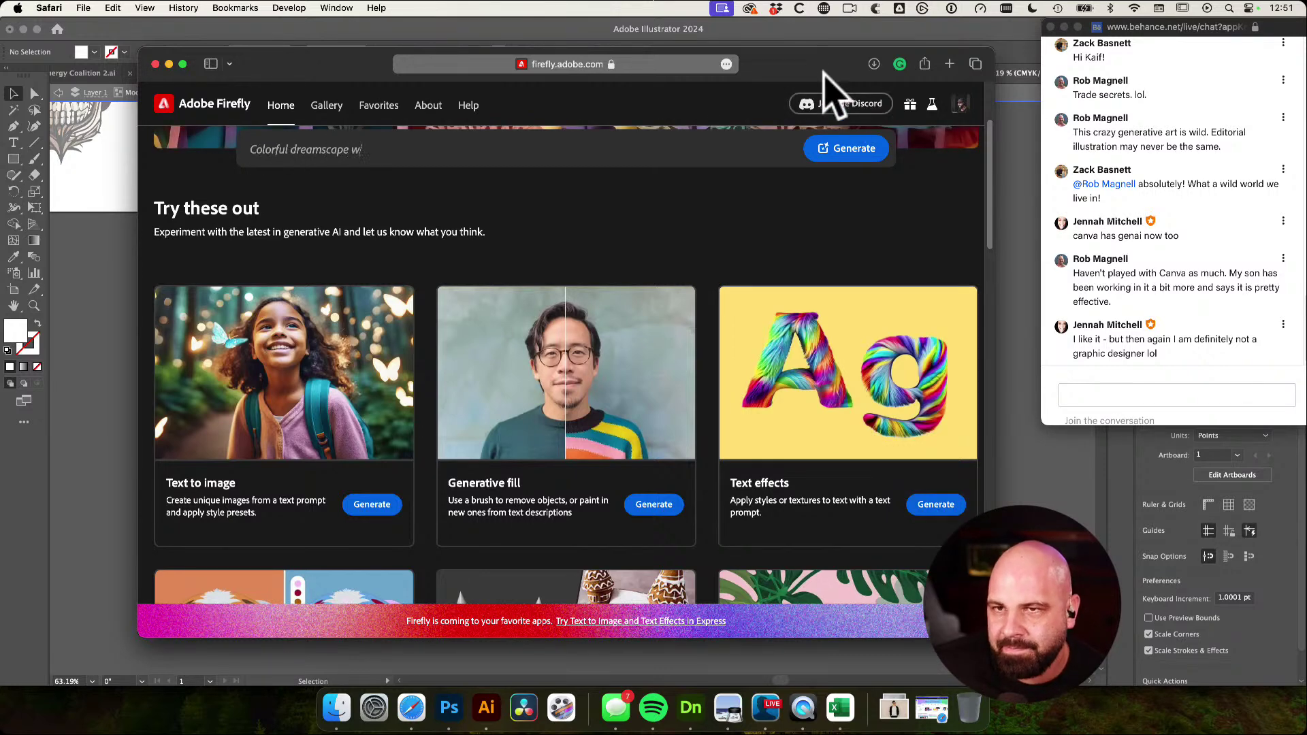
pyautogui.press('super+t')
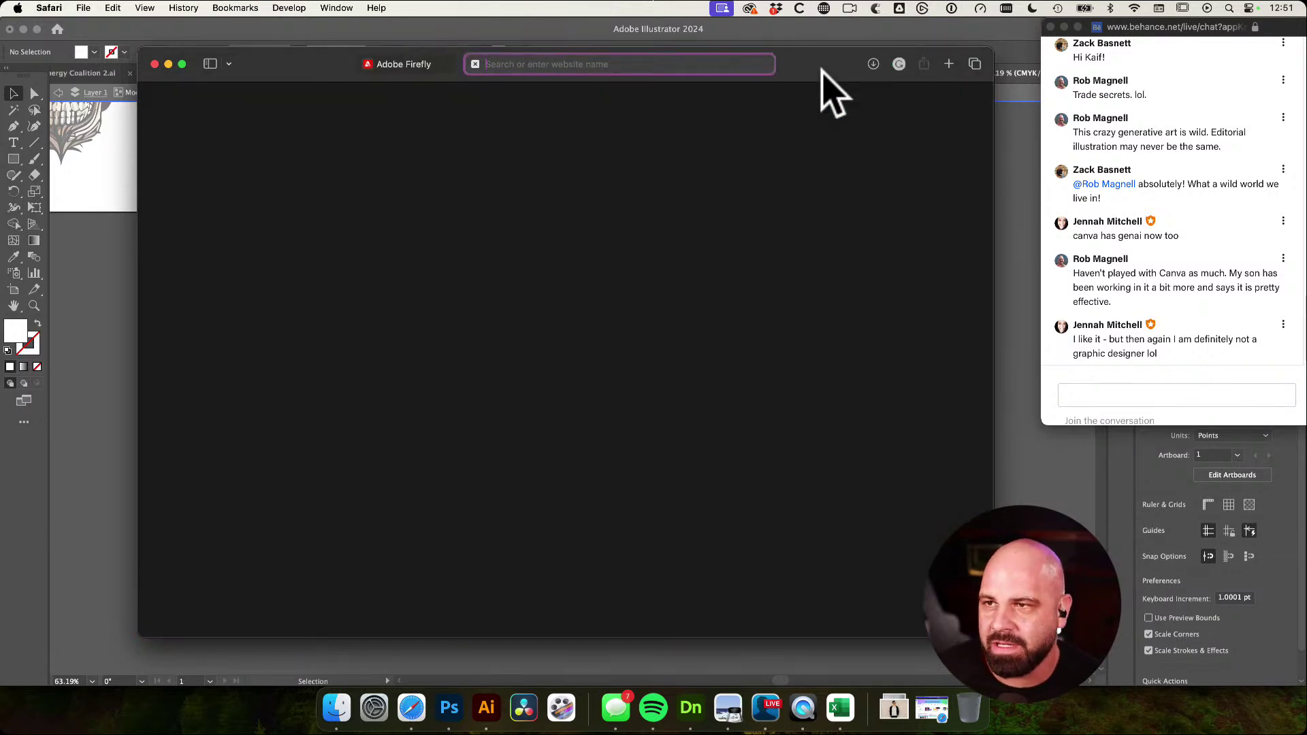
pyautogui.press('super+w')
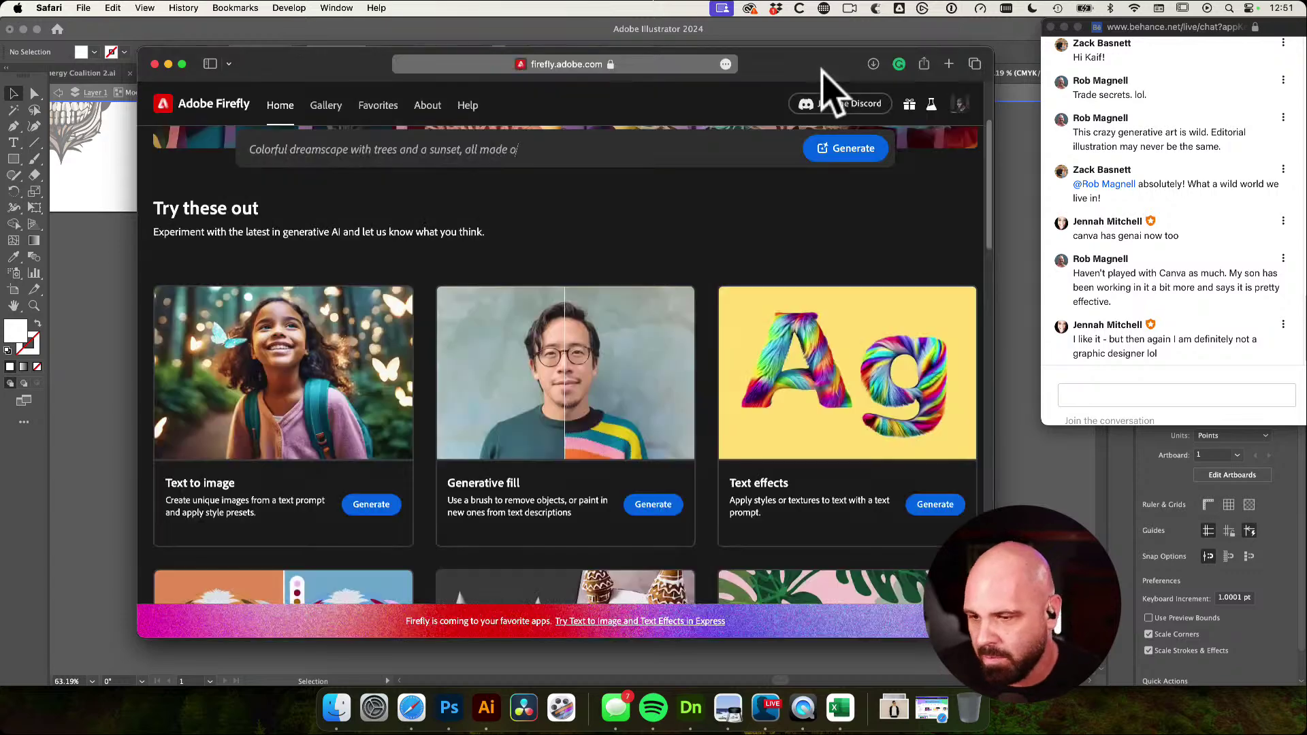
# Switch to Photoshop and look through the list of recently opened files
pyautogui.click(450, 709)
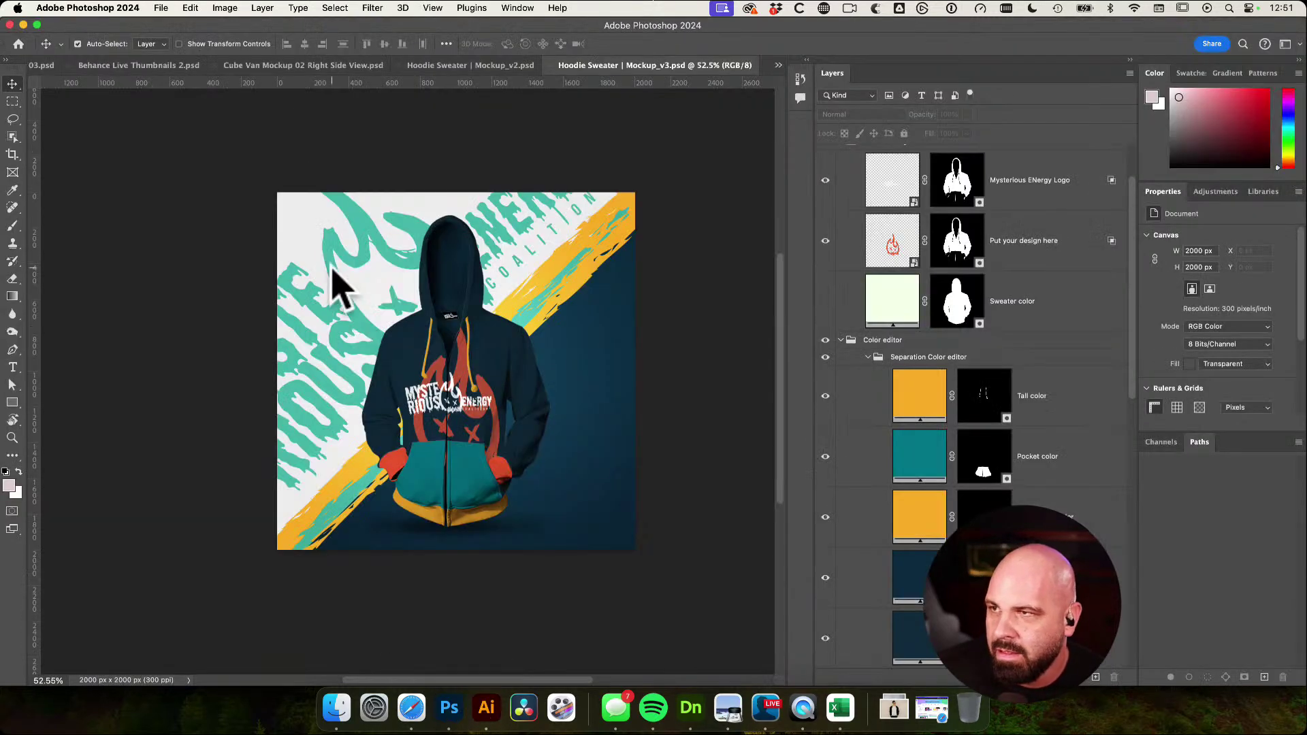
pyautogui.click(162, 9)
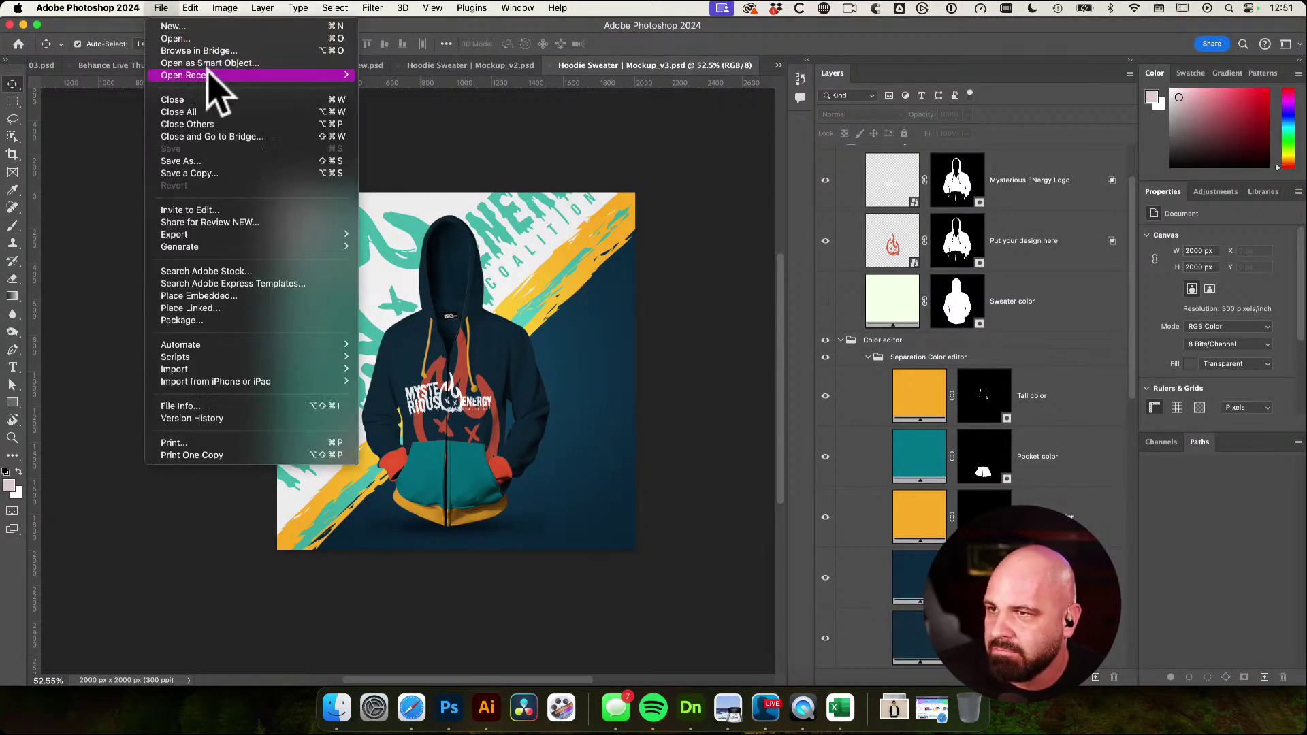
pyautogui.moveTo(235, 77)
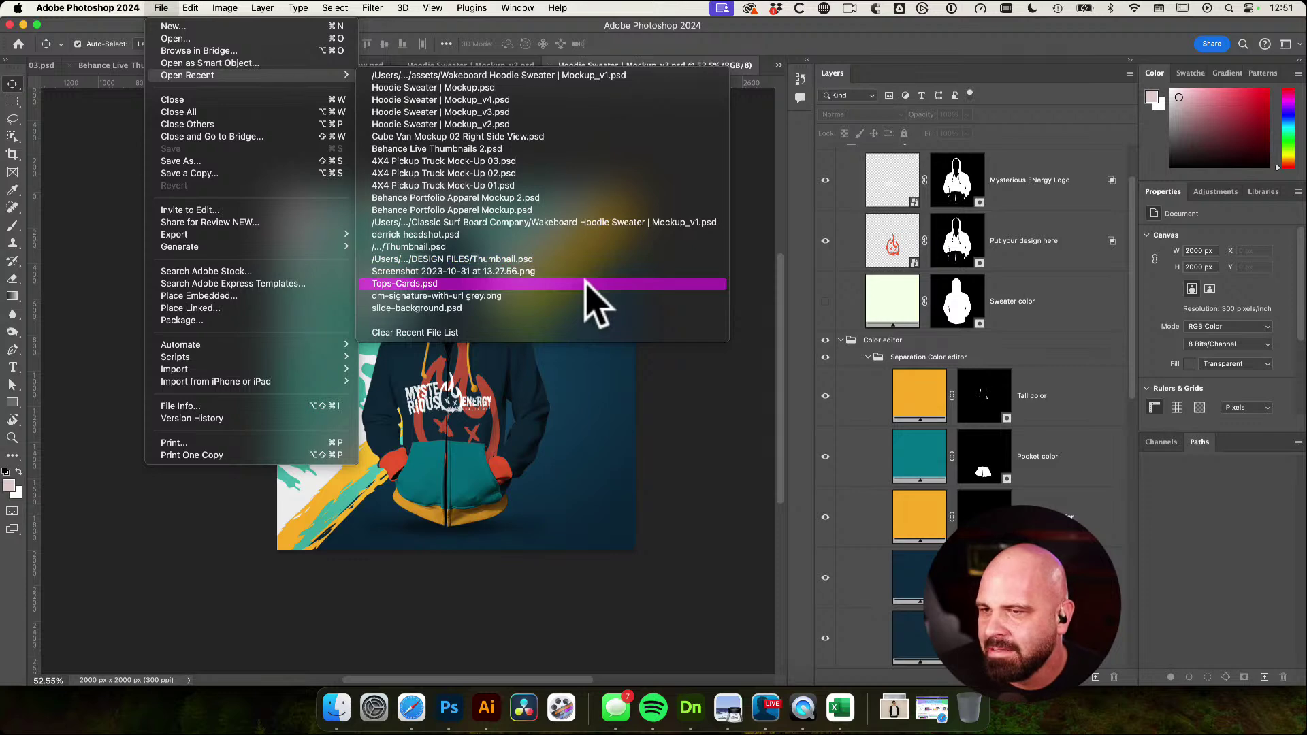
# Switch to Finder, check the BEHANCE S2 EP006 - Branding folder and return to the previous folder
pyautogui.click(337, 708)
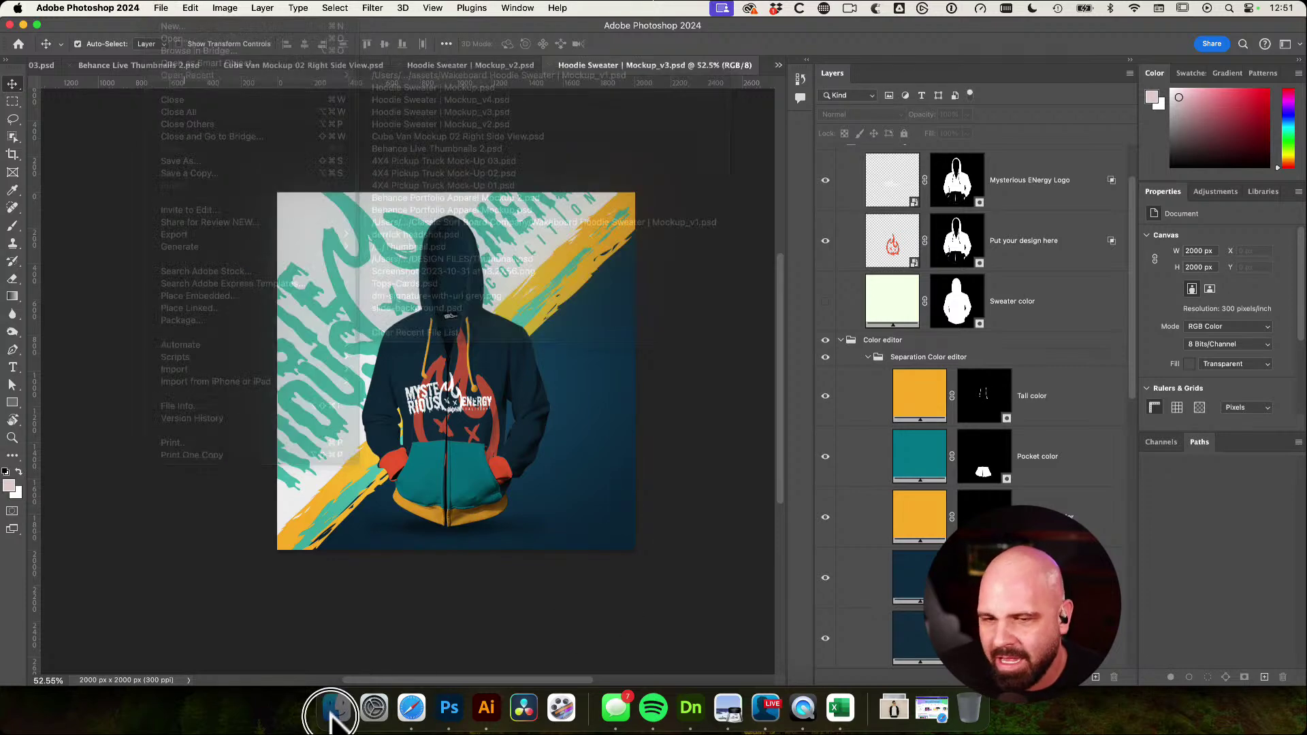
pyautogui.hscroll(-10, 627, 269)
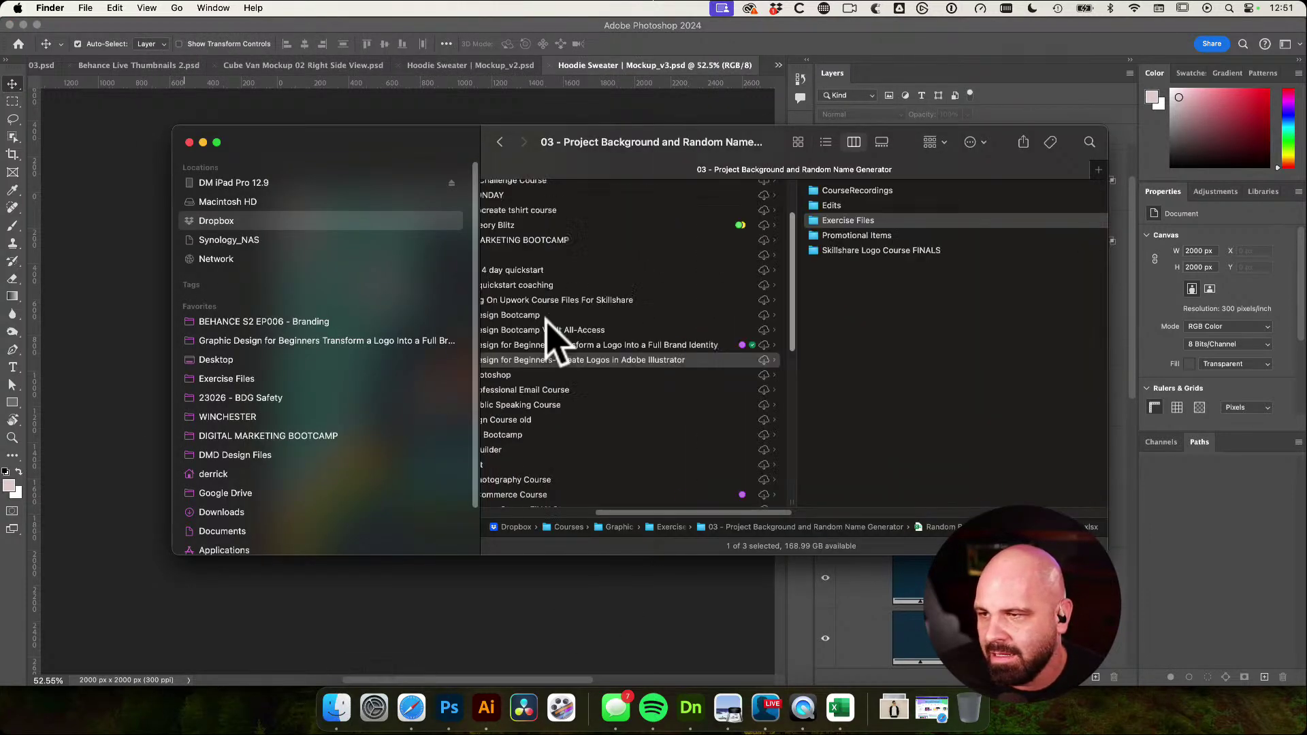
pyautogui.click(330, 322)
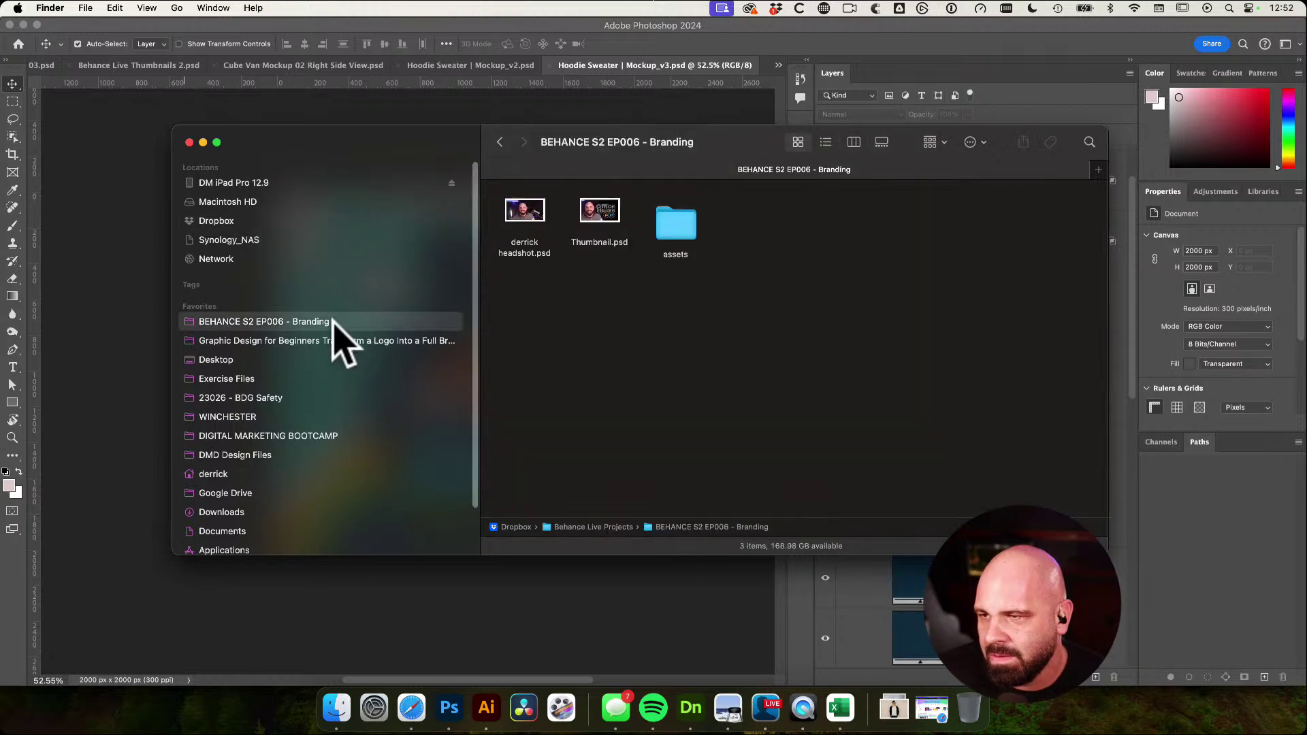
pyautogui.click(499, 141)
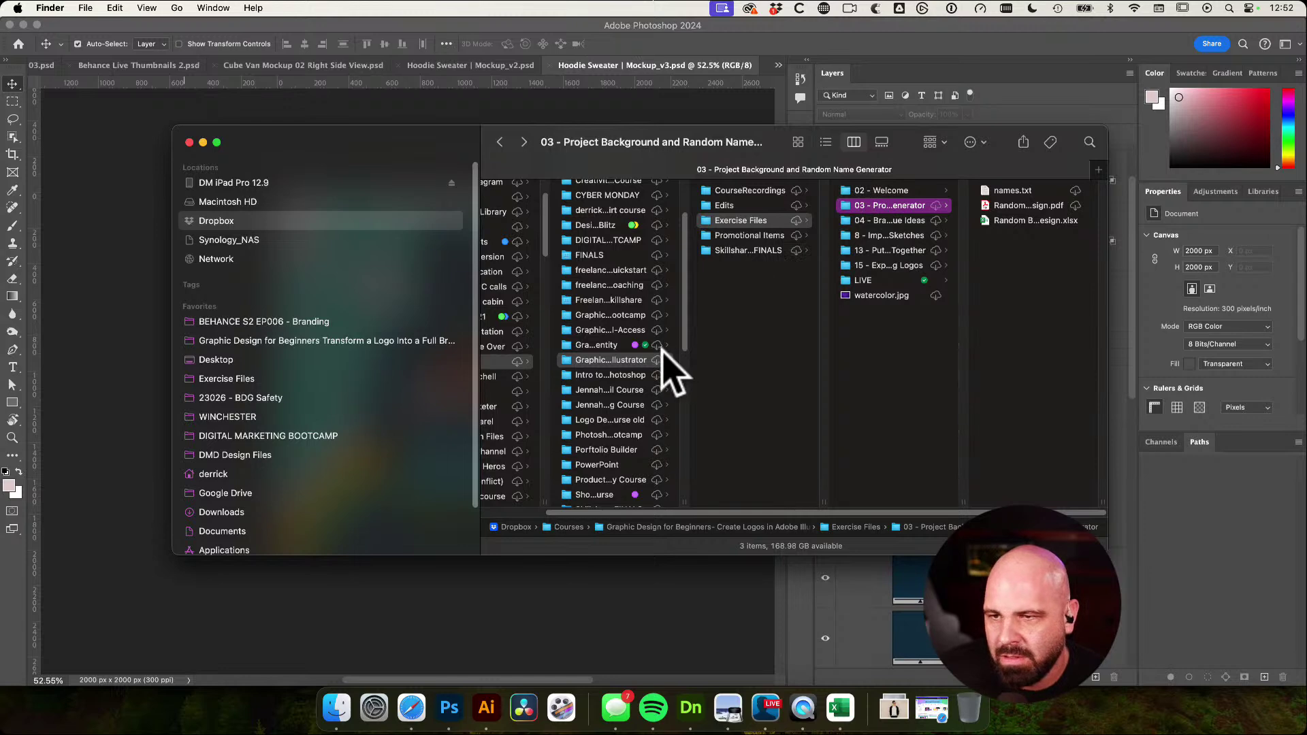
pyautogui.hscroll(-2, 602, 286)
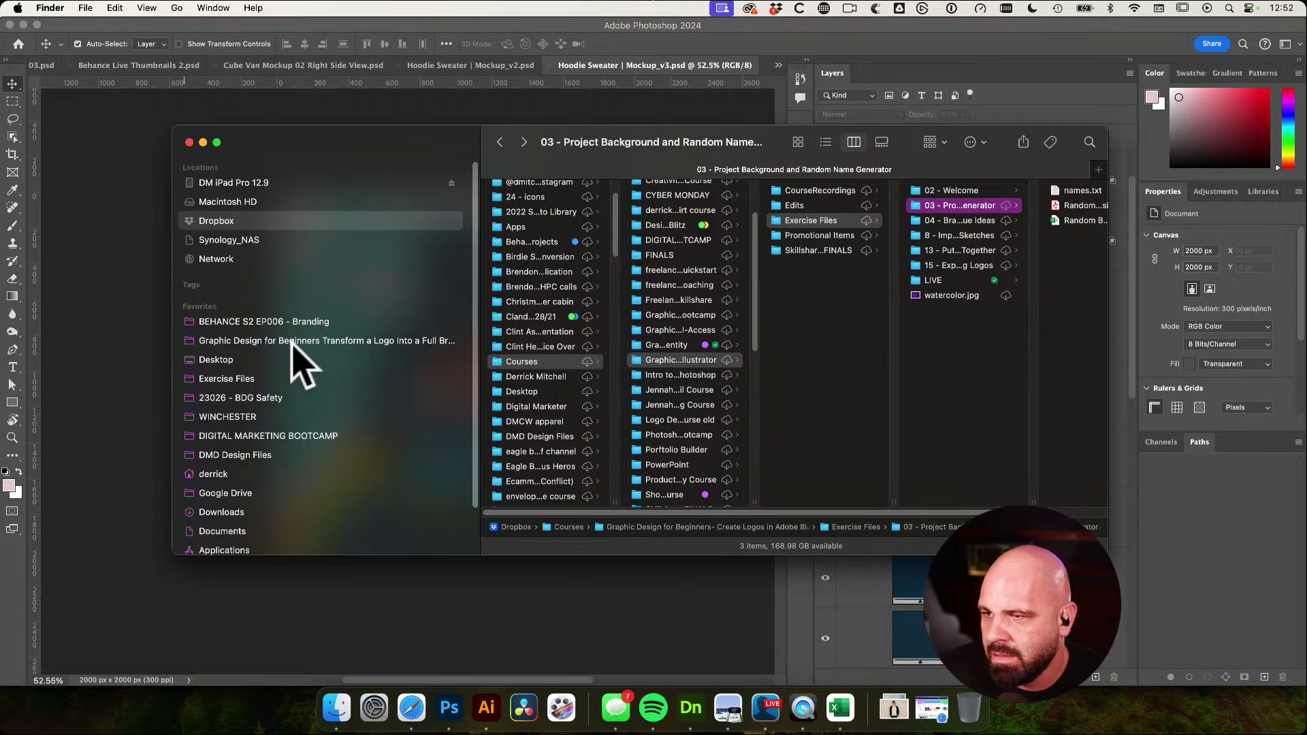
# Browse the Dropbox folders in column view and look inside Global Assets
pyautogui.click(266, 219)
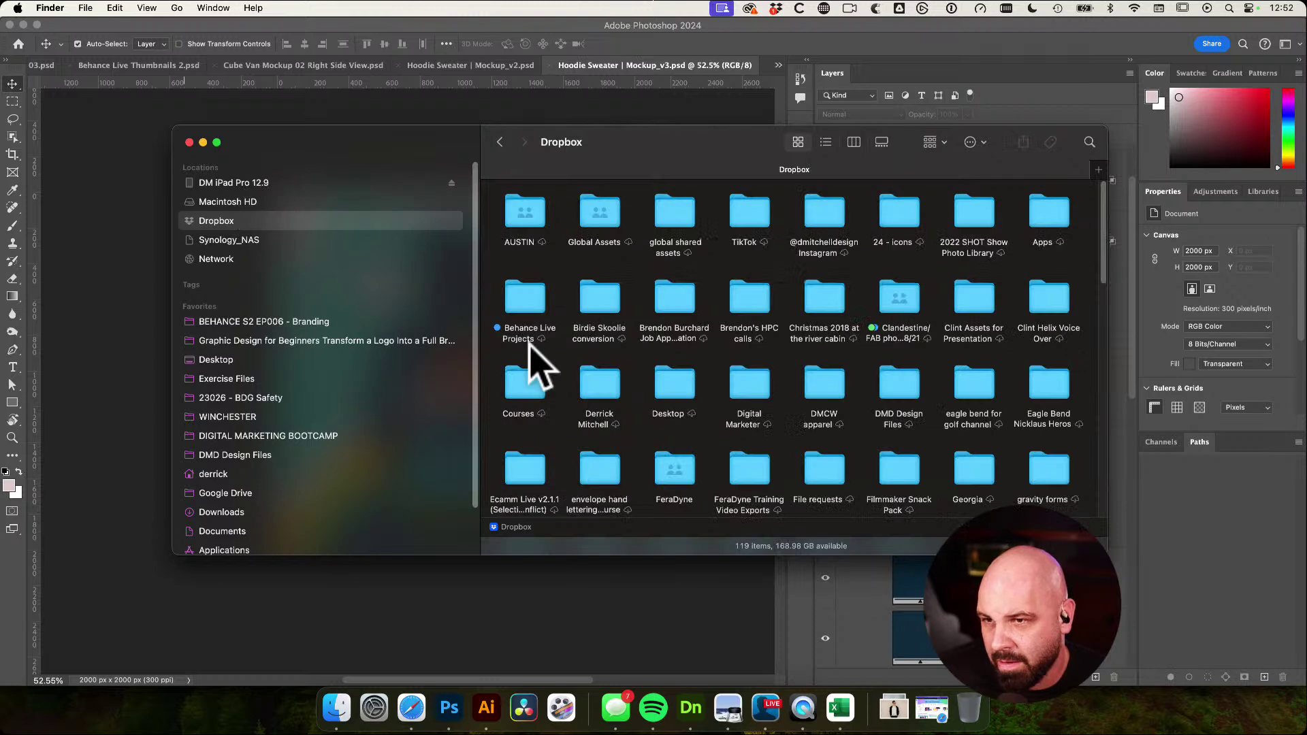
pyautogui.click(826, 142)
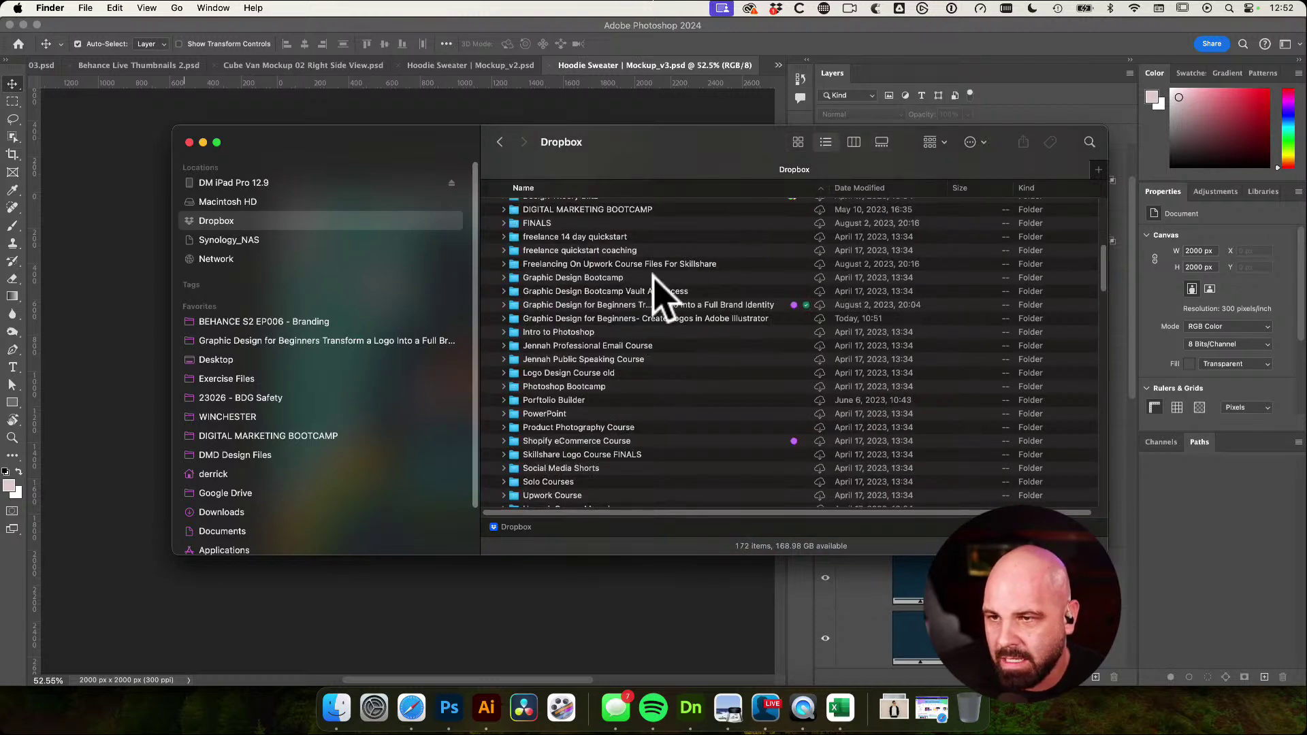
pyautogui.click(853, 142)
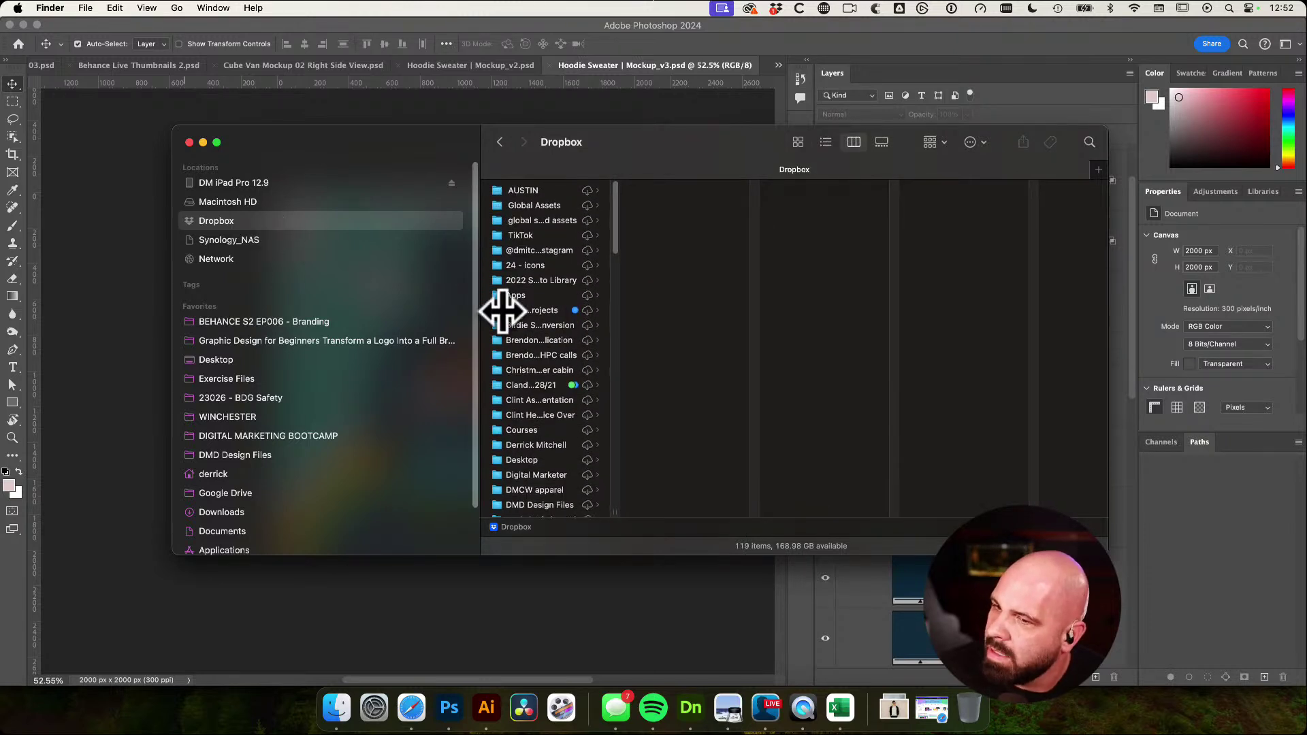
pyautogui.scroll(-5, 502, 309)
pyautogui.scroll(6, 531, 327)
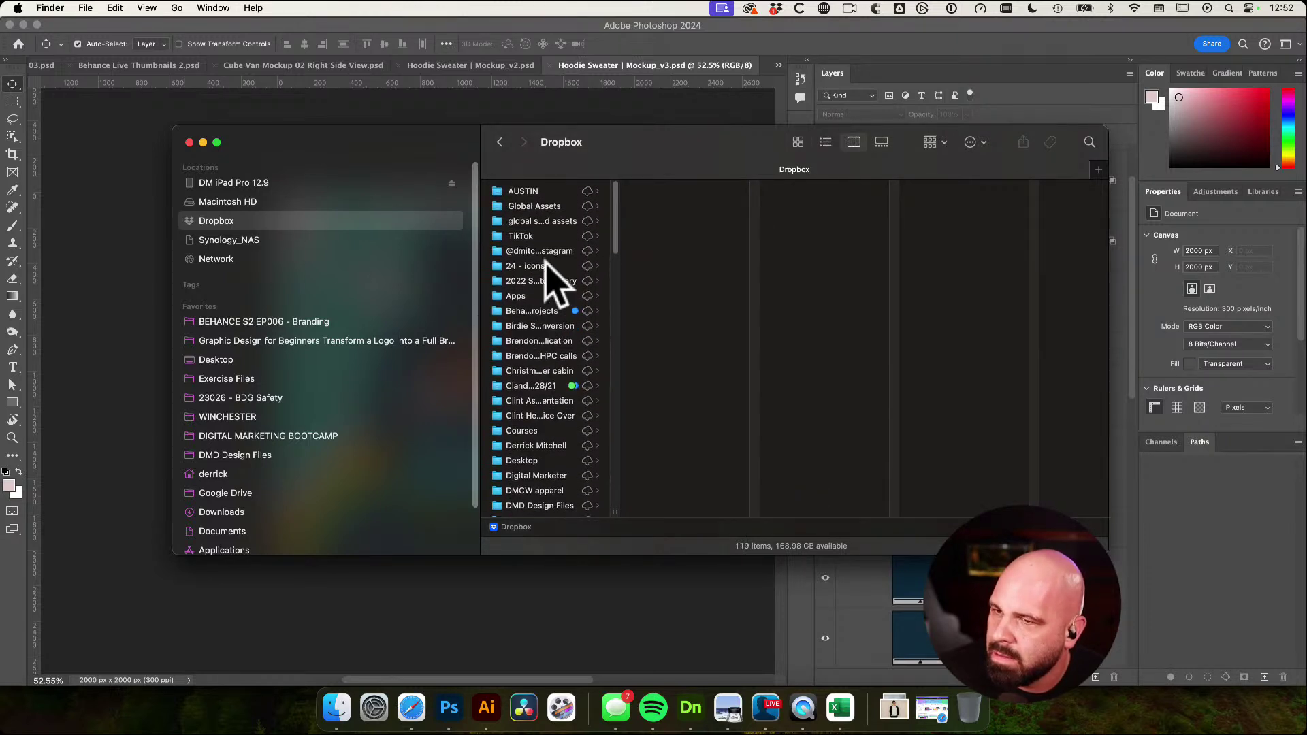
pyautogui.click(544, 207)
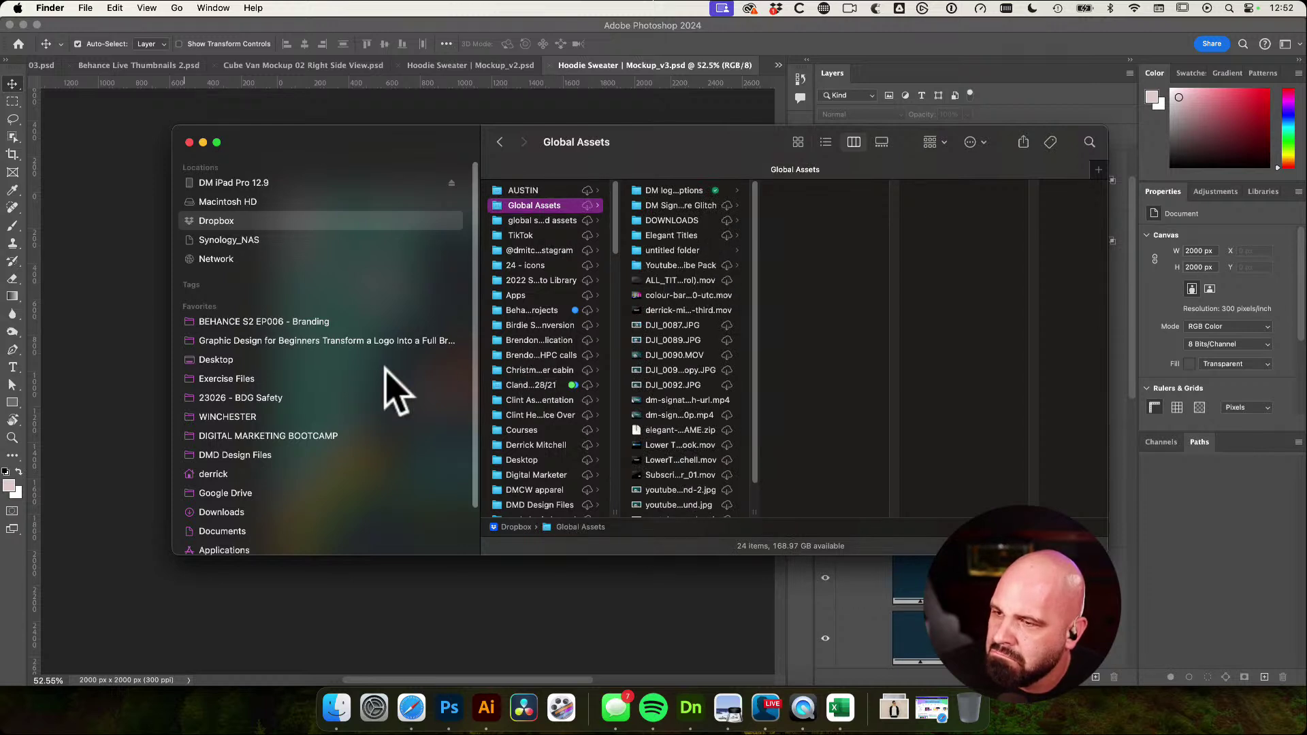
# Find the BEHANCE S2 EP005 baseball trading cards folder in Behance Live Projects and open its Thumbnail.psd in Photoshop
pyautogui.click(325, 321)
pyautogui.rightClick(325, 321)
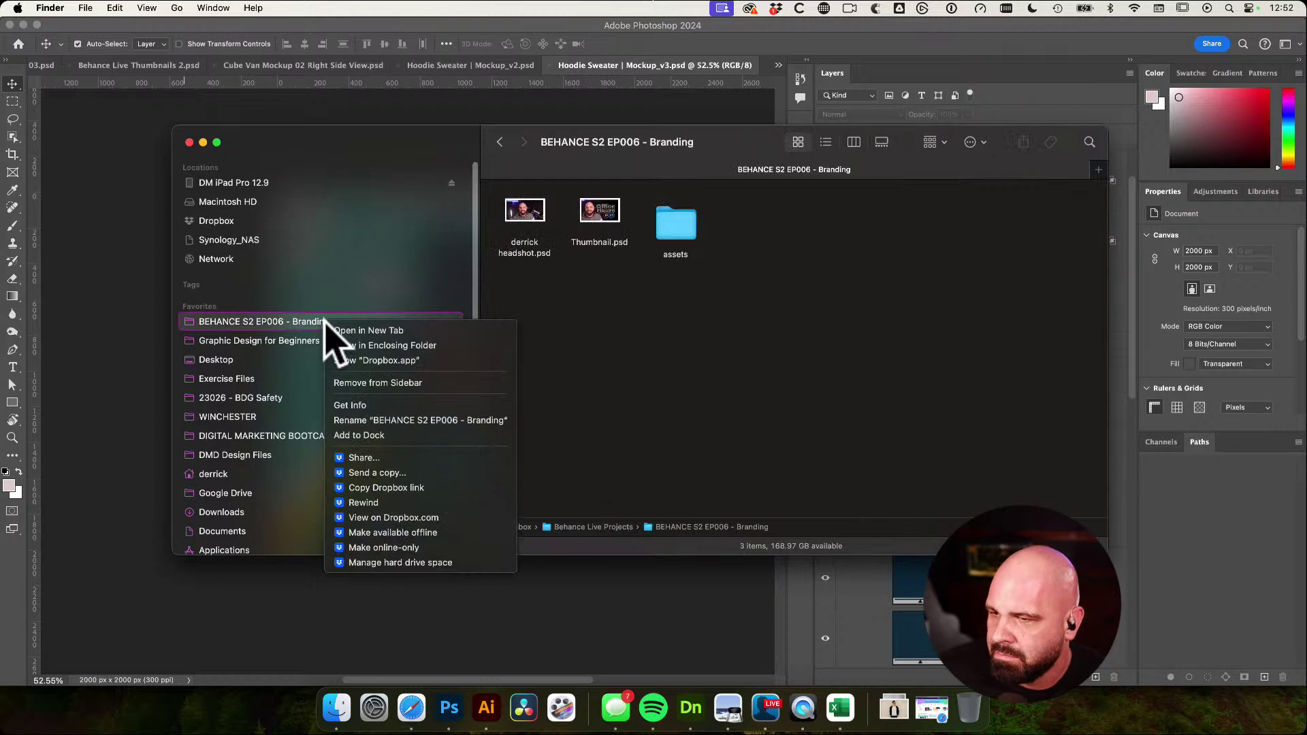
pyautogui.click(382, 346)
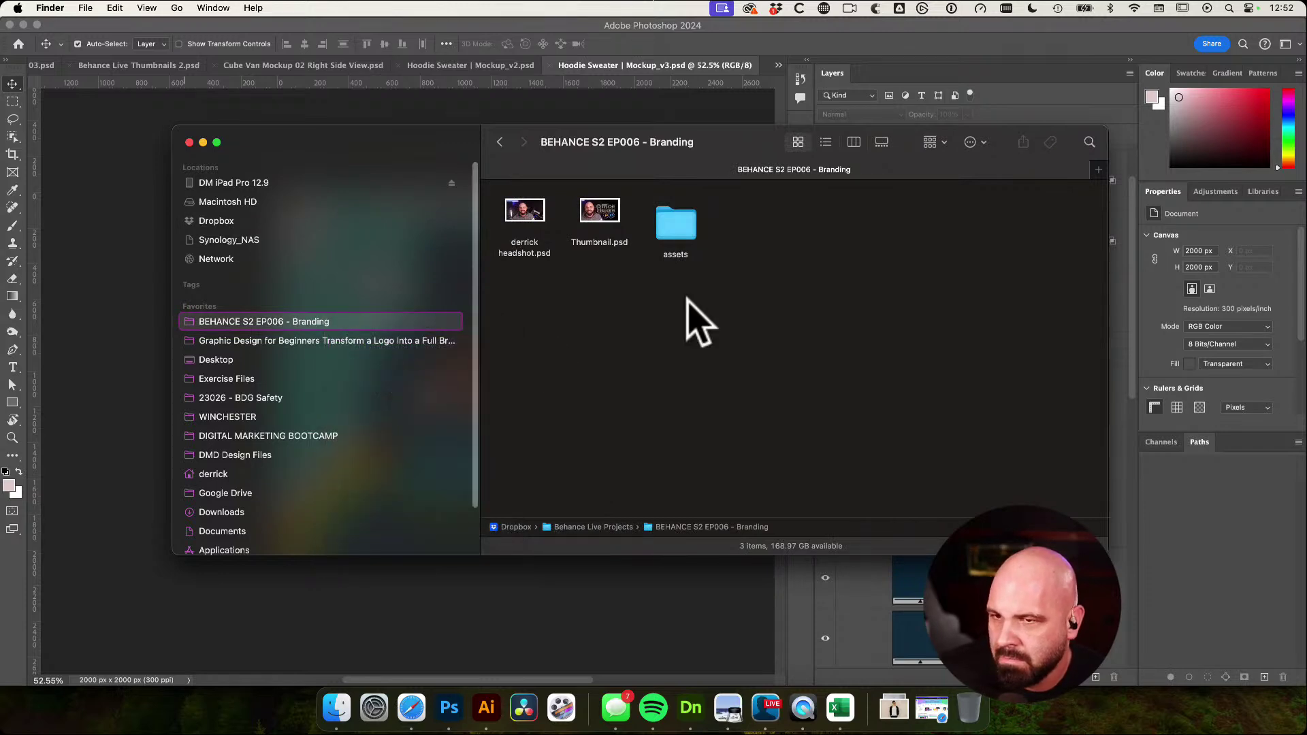
pyautogui.click(854, 143)
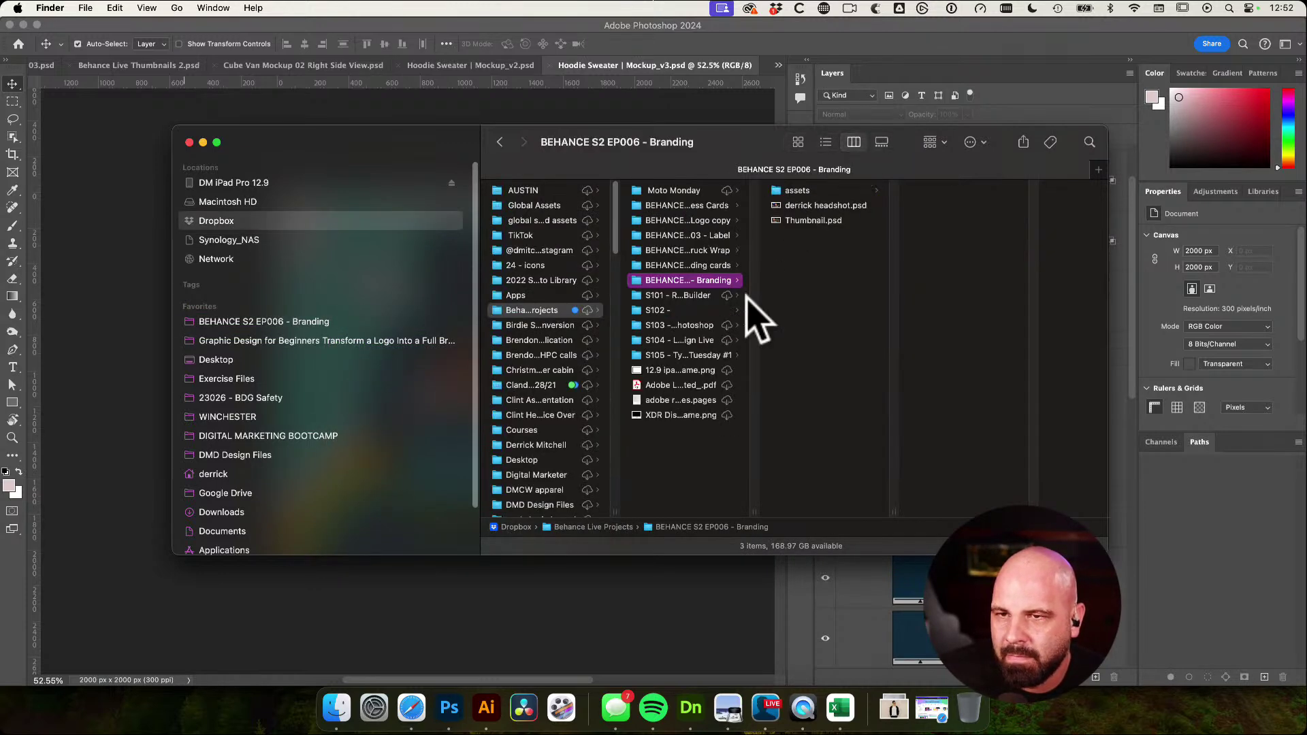
pyautogui.moveTo(754, 512); pyautogui.dragTo(870, 513)
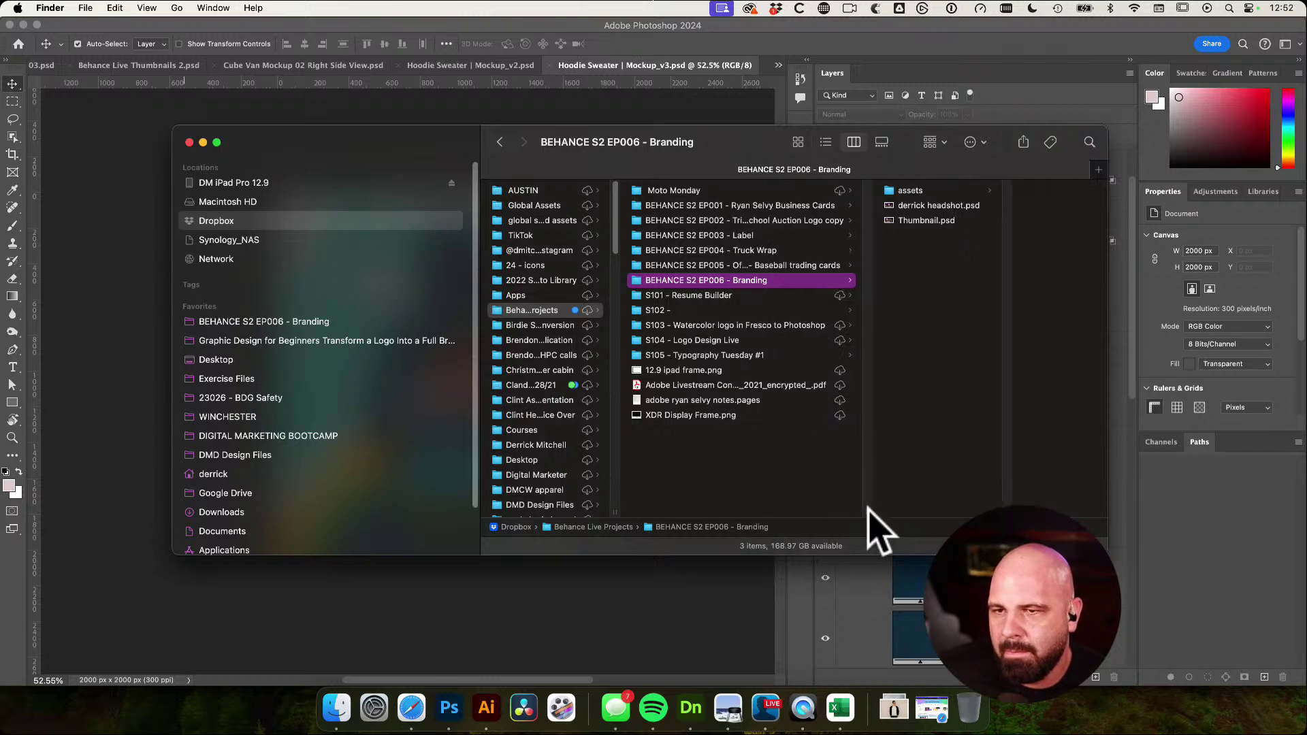
pyautogui.click(807, 267)
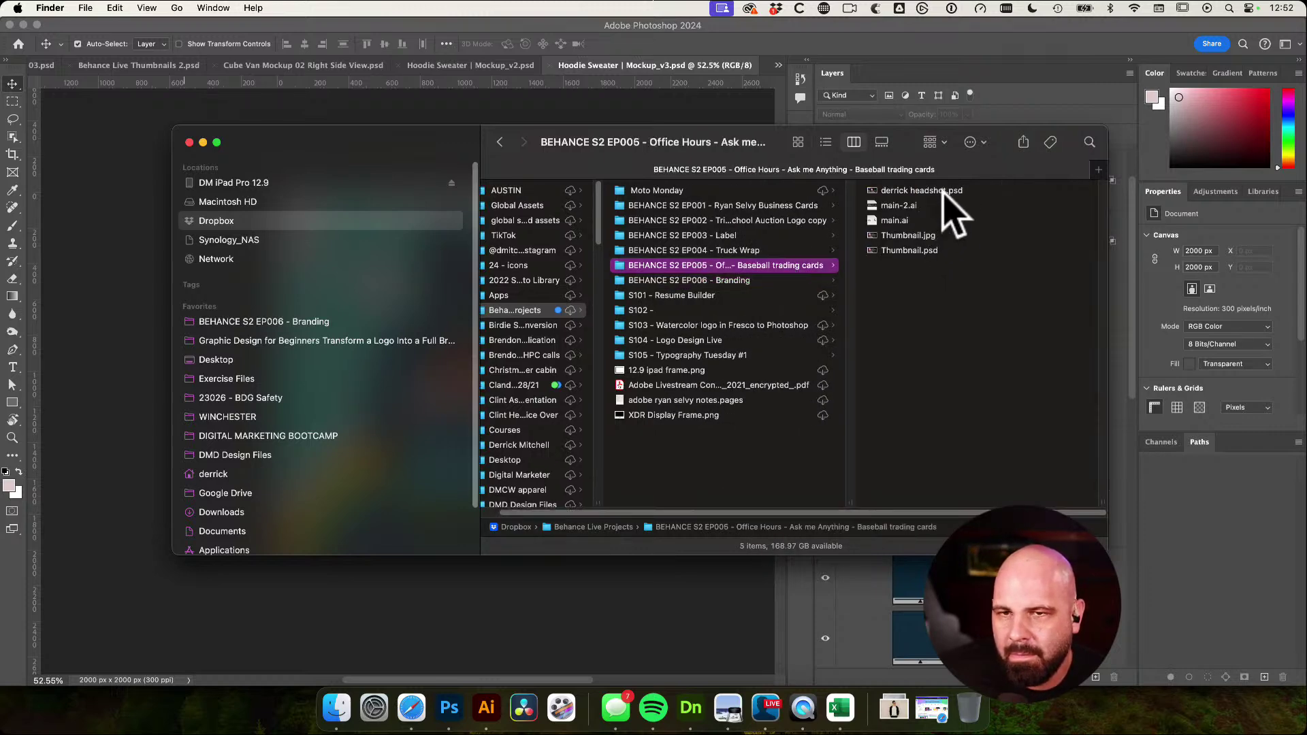
pyautogui.doubleClick(915, 251)
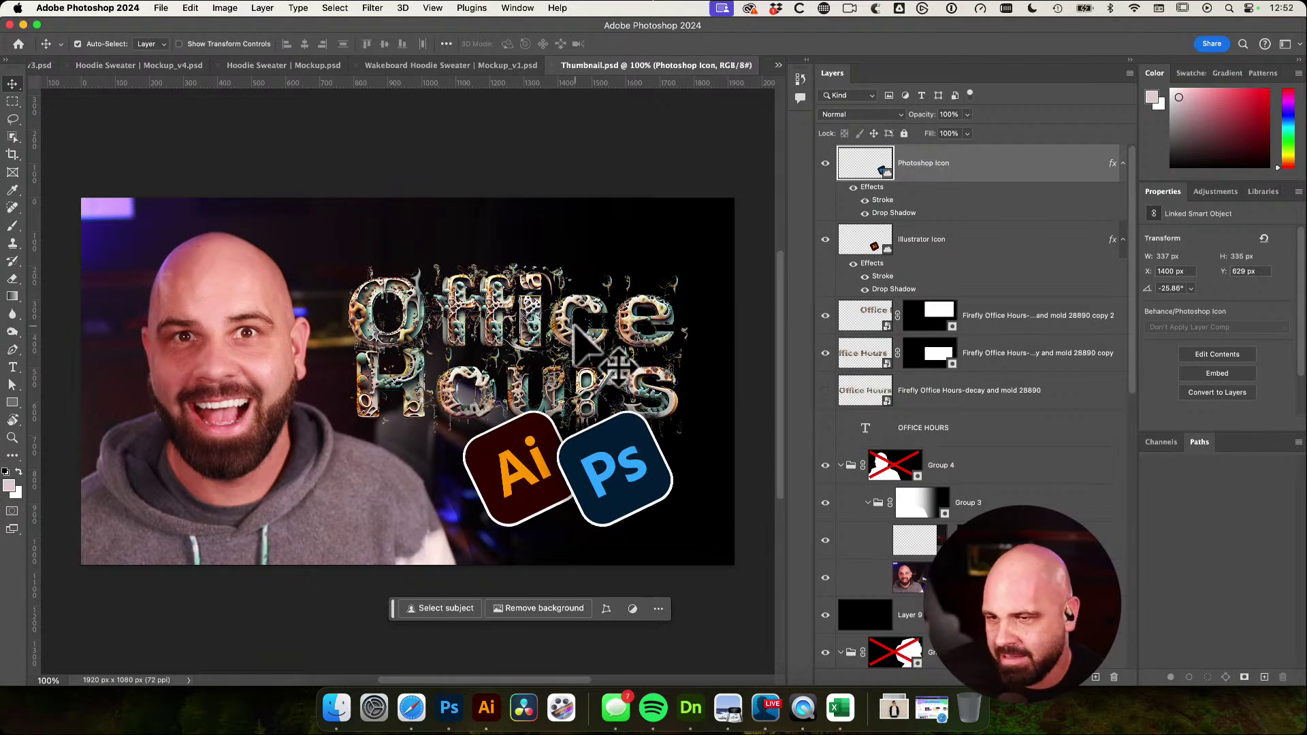
# Switch back to Safari, open Firefly's Text effects generator and look over the sample letters
pyautogui.click(408, 723)
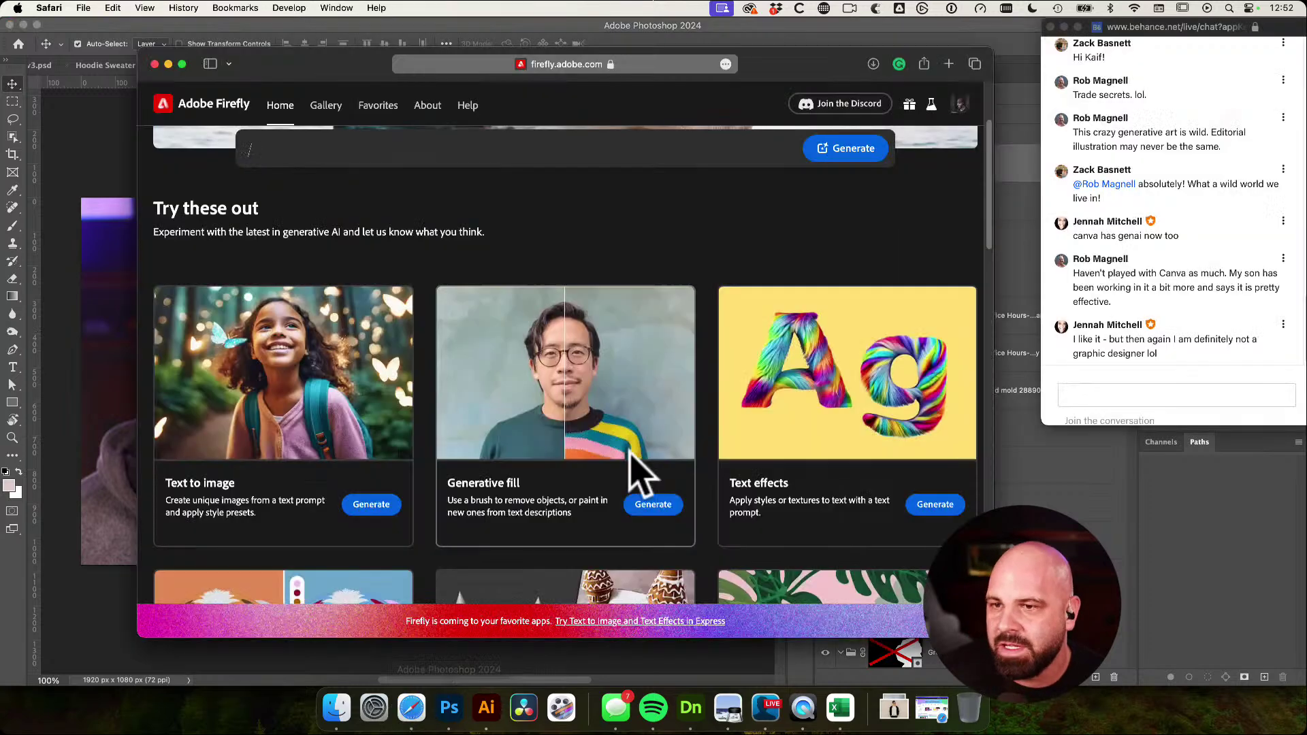
pyautogui.scroll(-1, 927, 393)
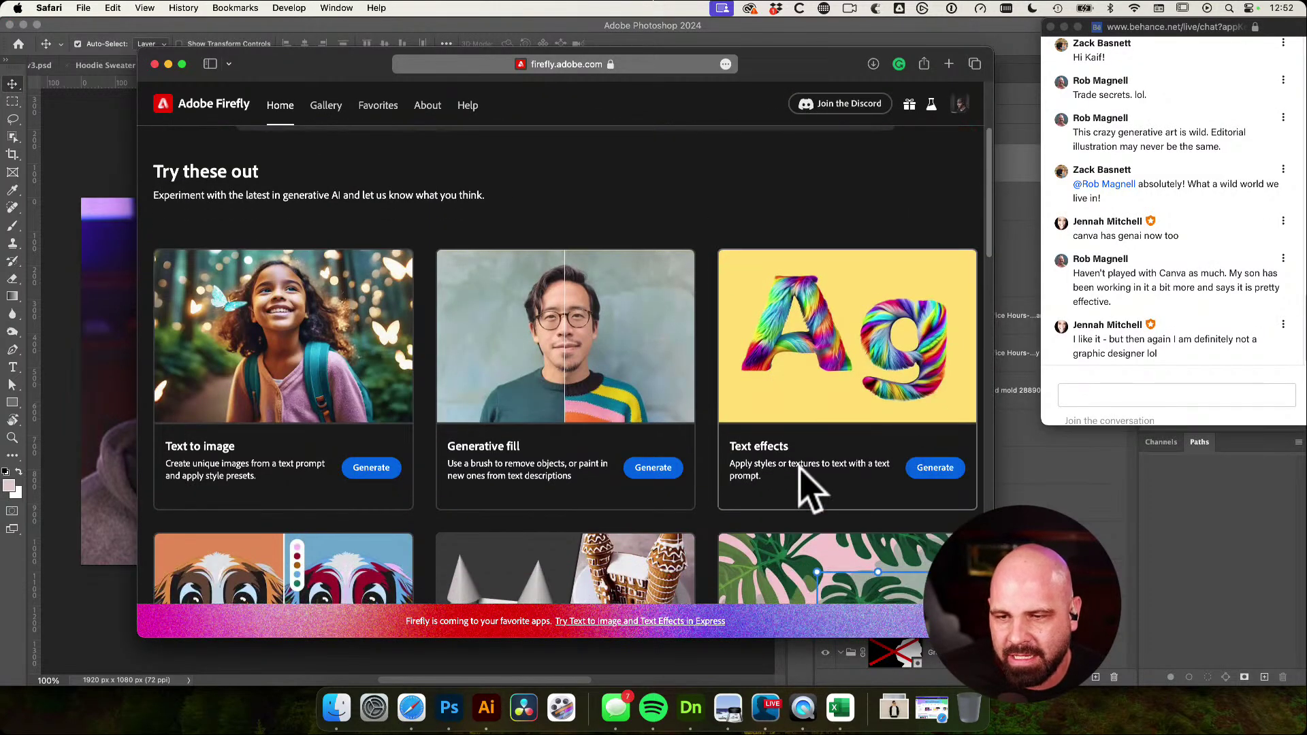
pyautogui.click(936, 469)
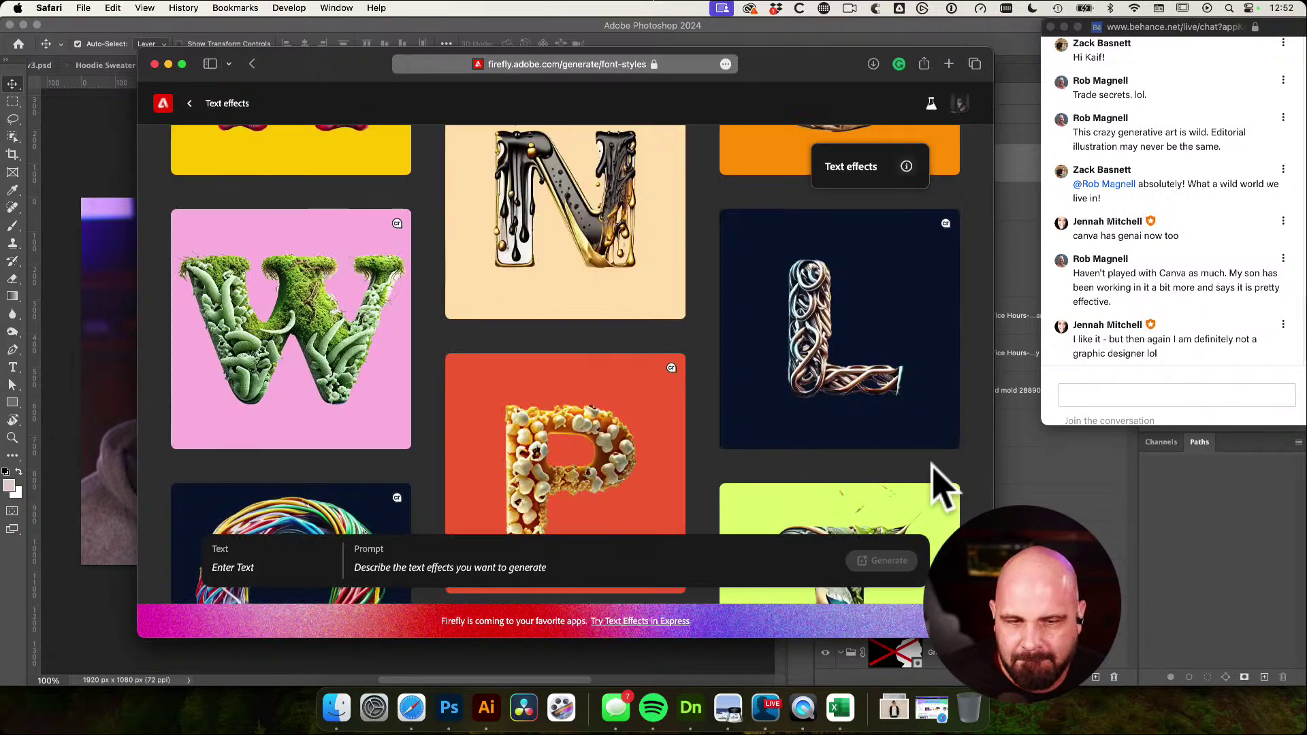
pyautogui.scroll(5, 564, 388)
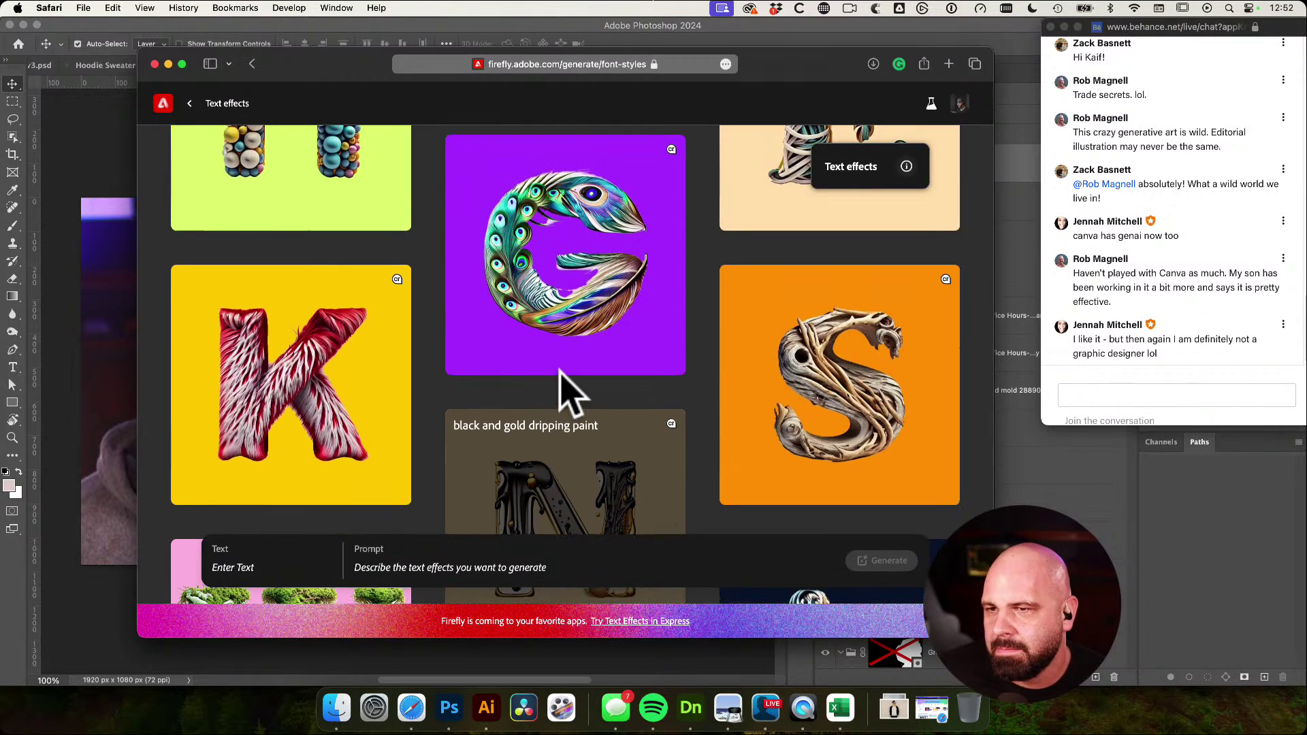
pyautogui.scroll(10, 560, 370)
pyautogui.scroll(-9, 560, 370)
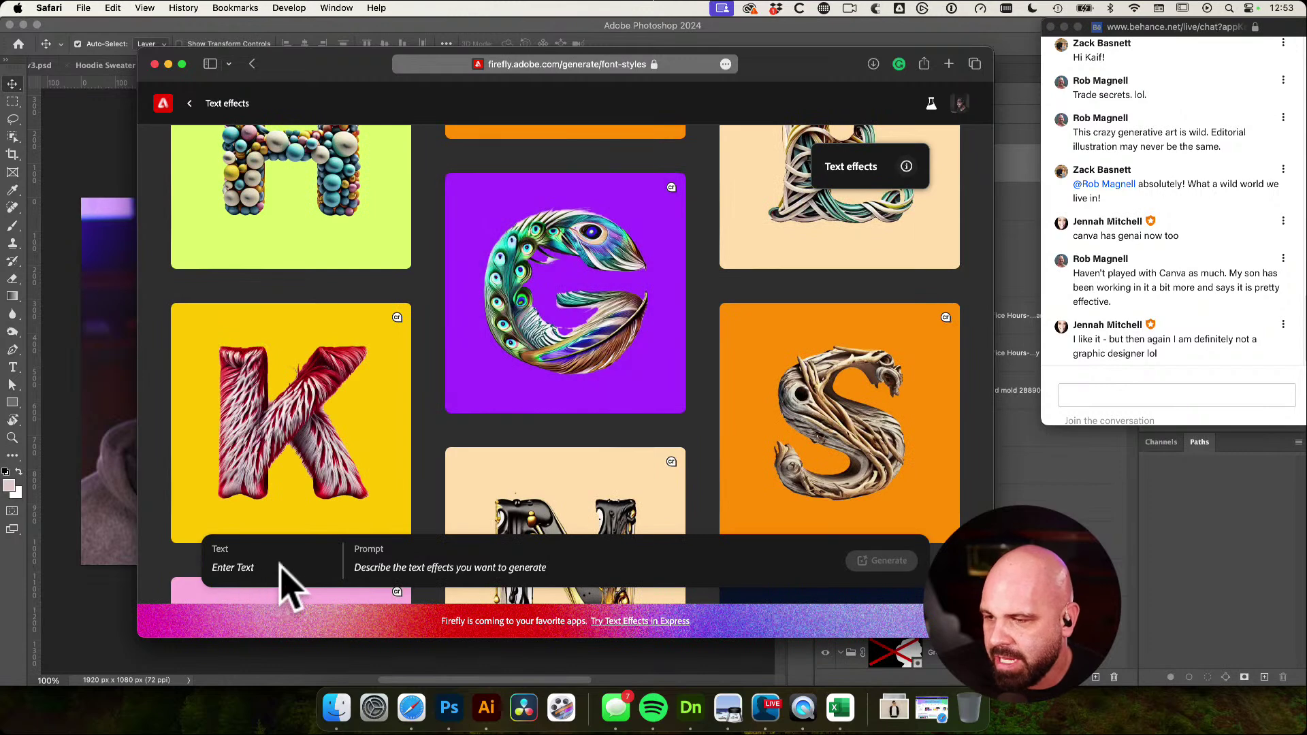
# Enter a chat participant's full name as the text and generate a text effect with the prompt "canadian hockey and snow"
pyautogui.click(256, 570)
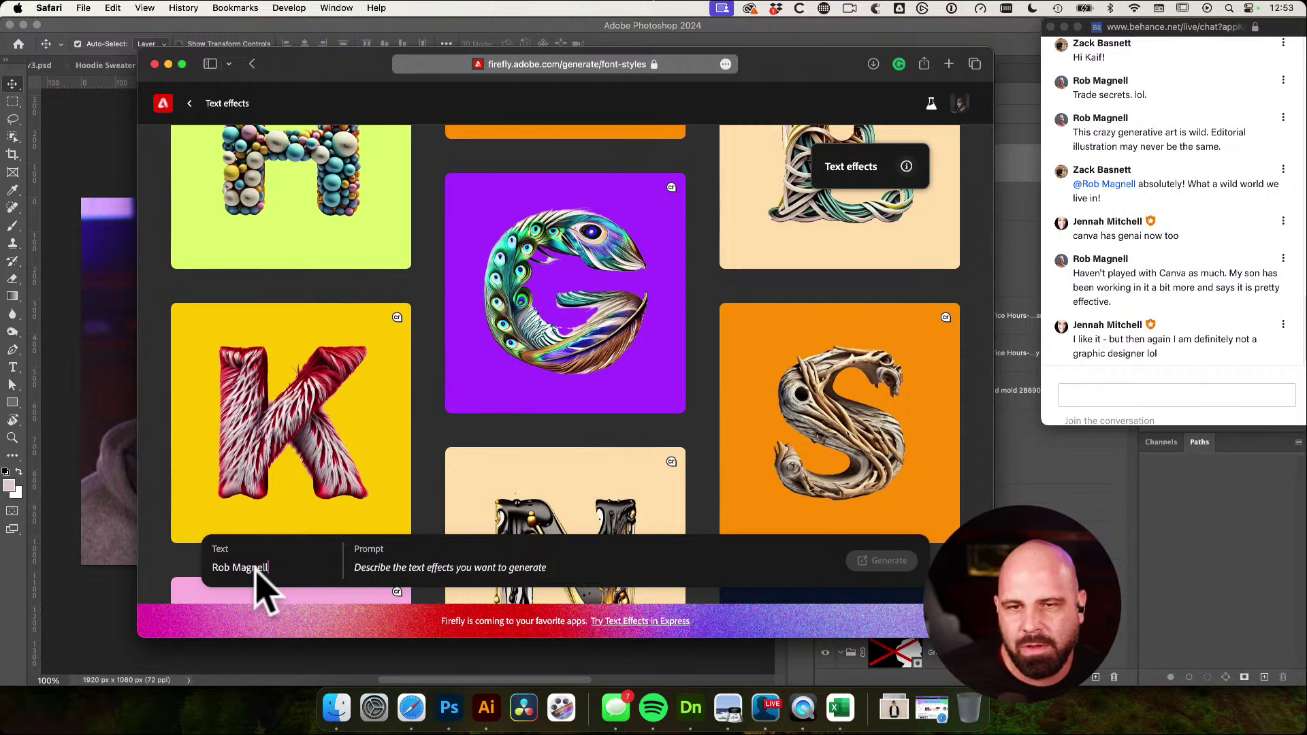
pyautogui.click(476, 569)
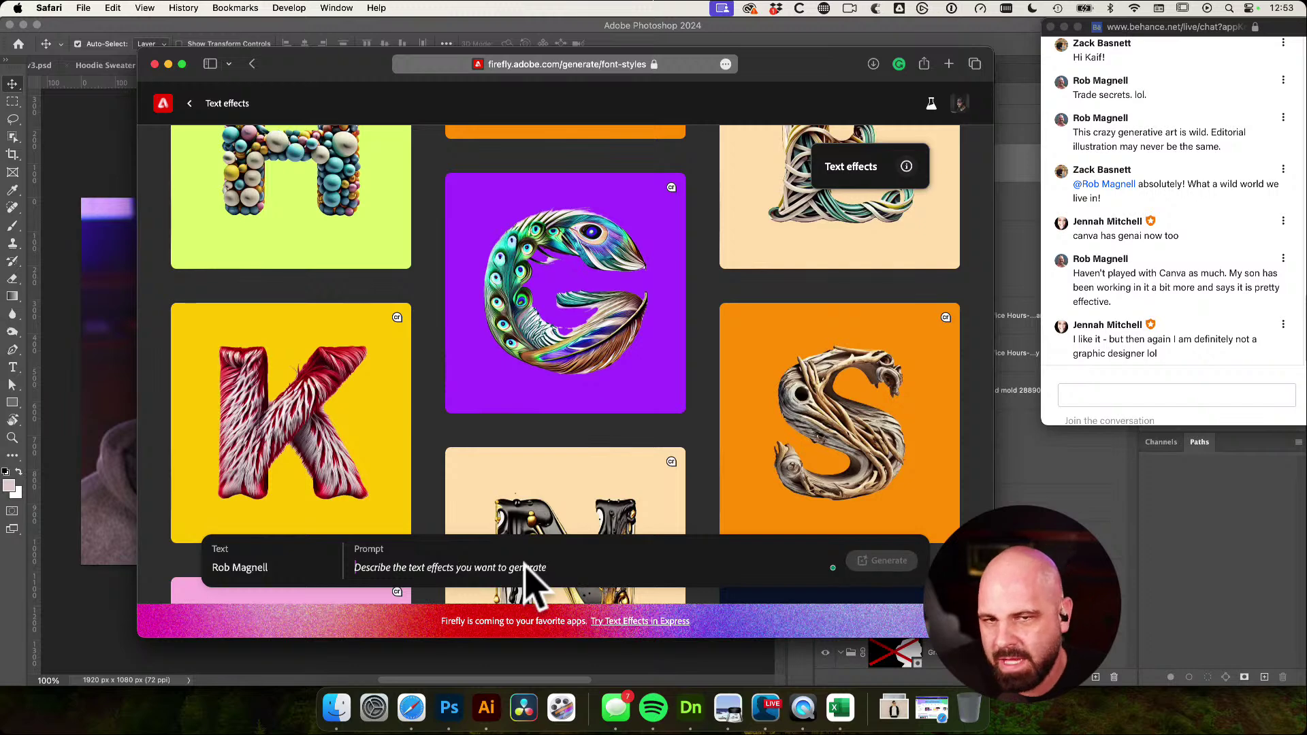
pyautogui.write('canadian hockey and snow')
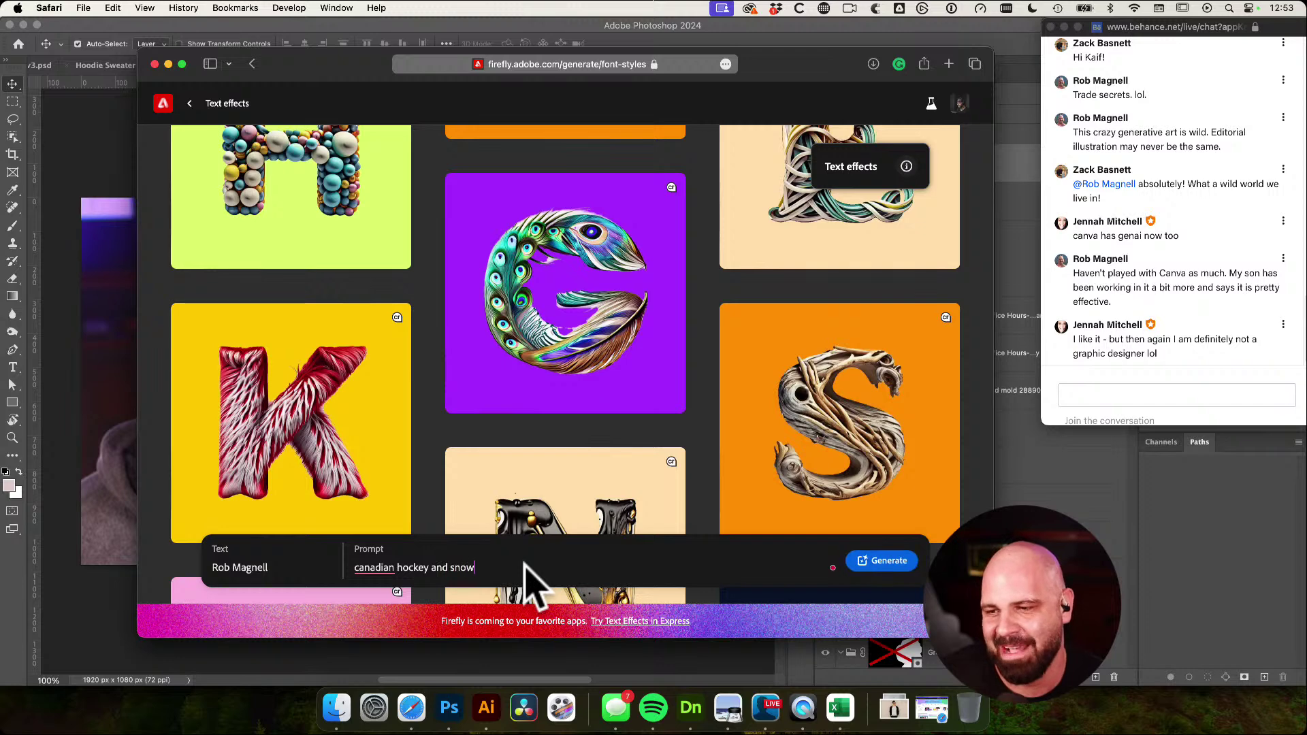
pyautogui.press('Return')
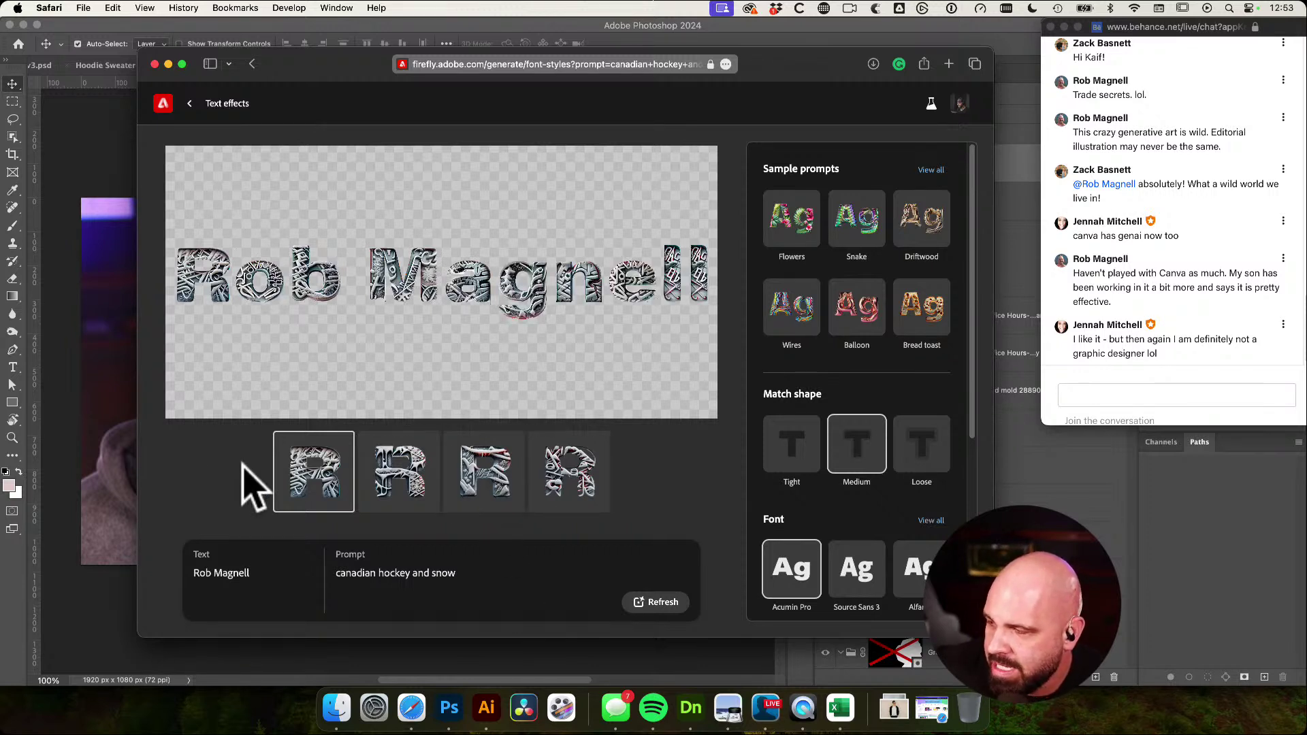
# Choose the third variation and regenerate the text effect with the match shape set to Loose
pyautogui.click(499, 482)
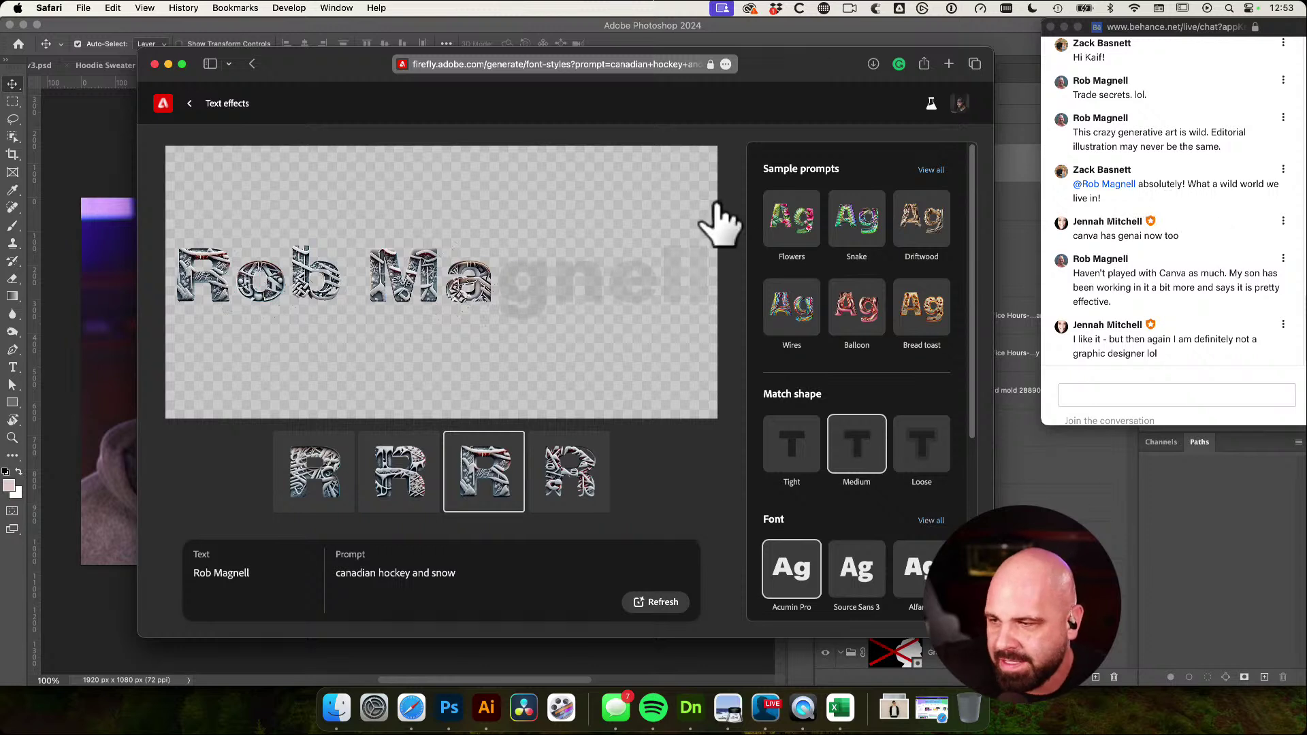
pyautogui.scroll(-1, 851, 476)
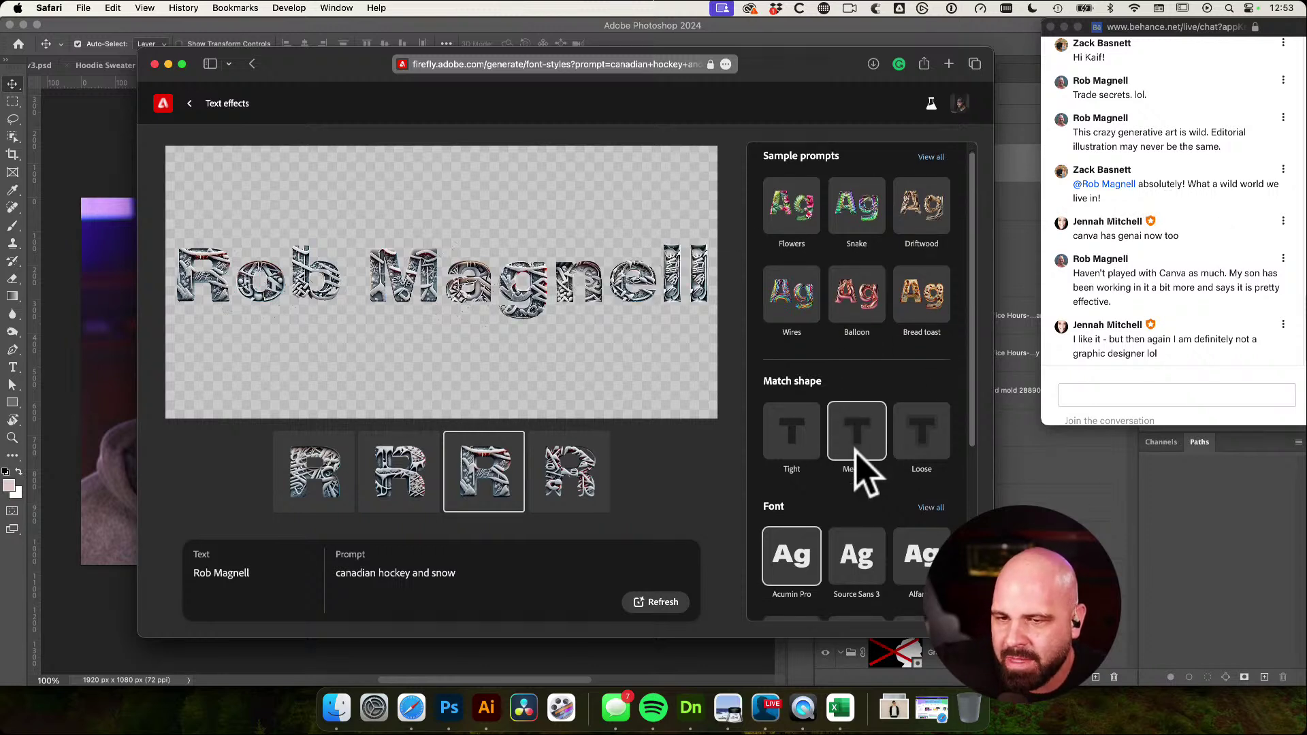
pyautogui.click(933, 439)
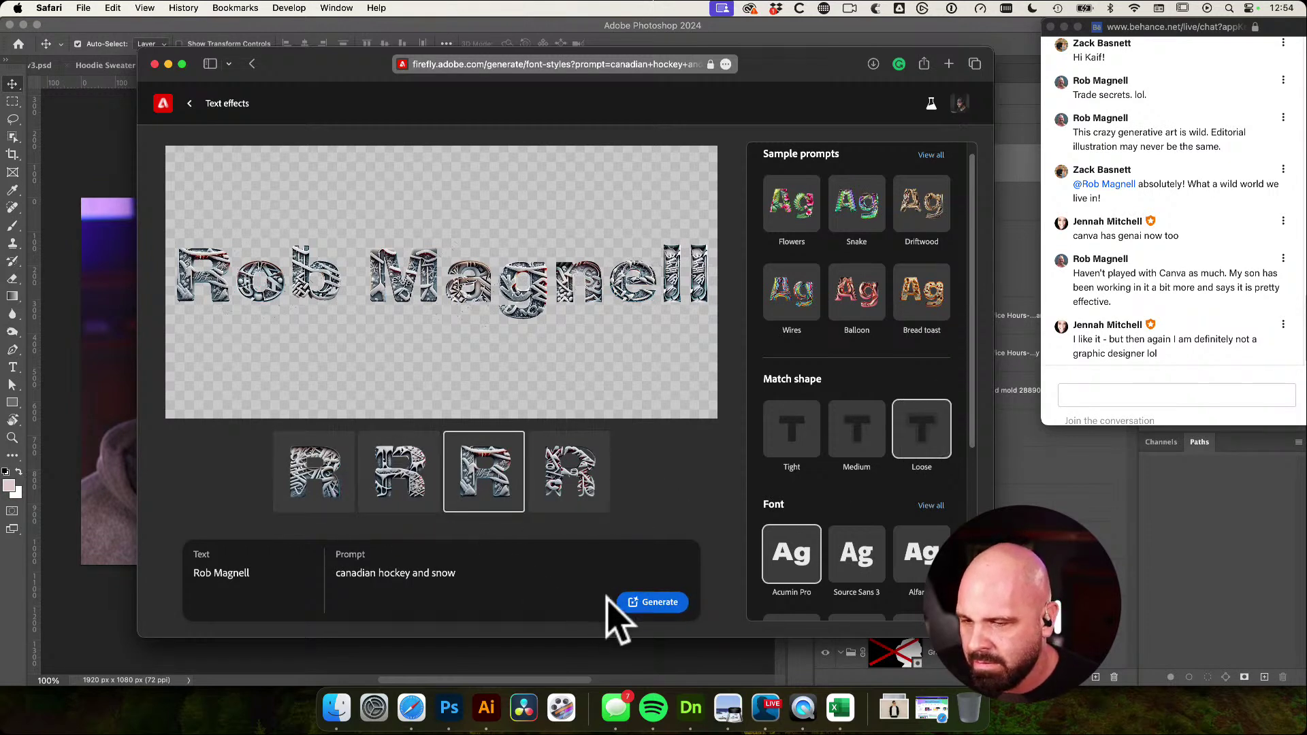
pyautogui.click(667, 599)
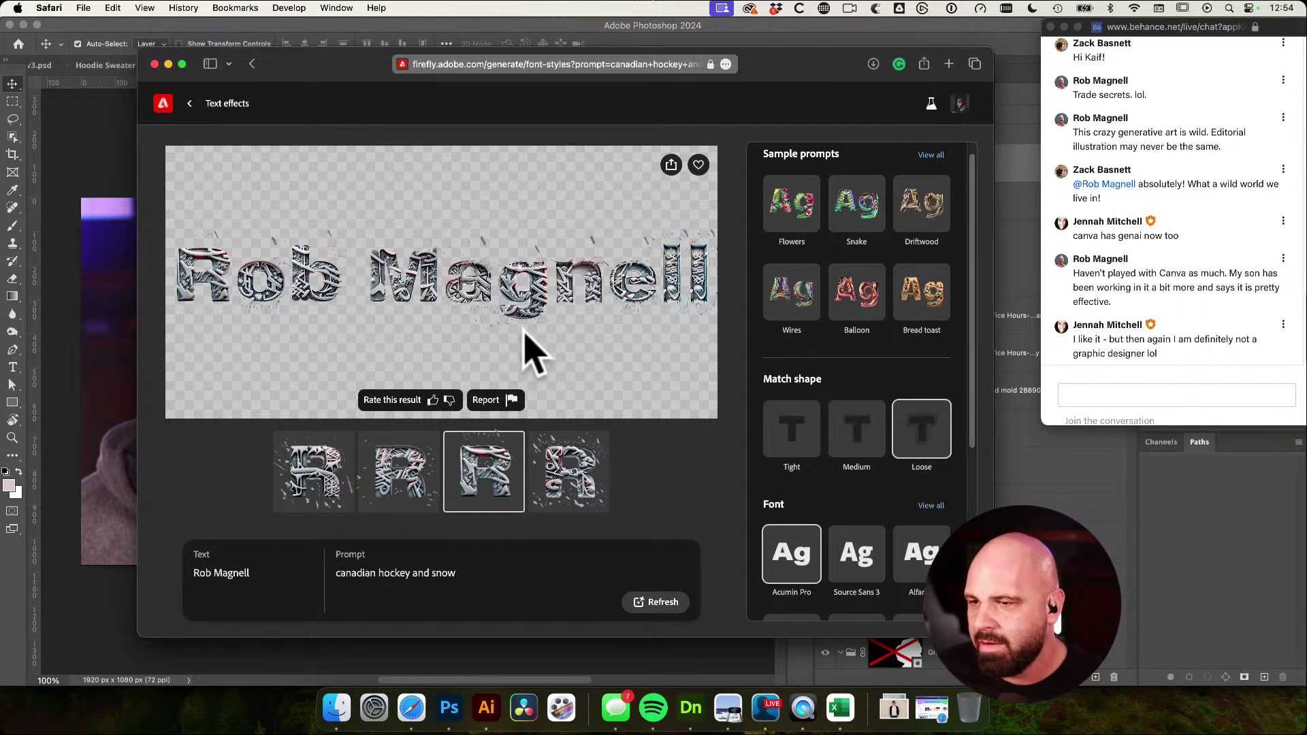
pyautogui.click(669, 167)
pyautogui.click(705, 195)
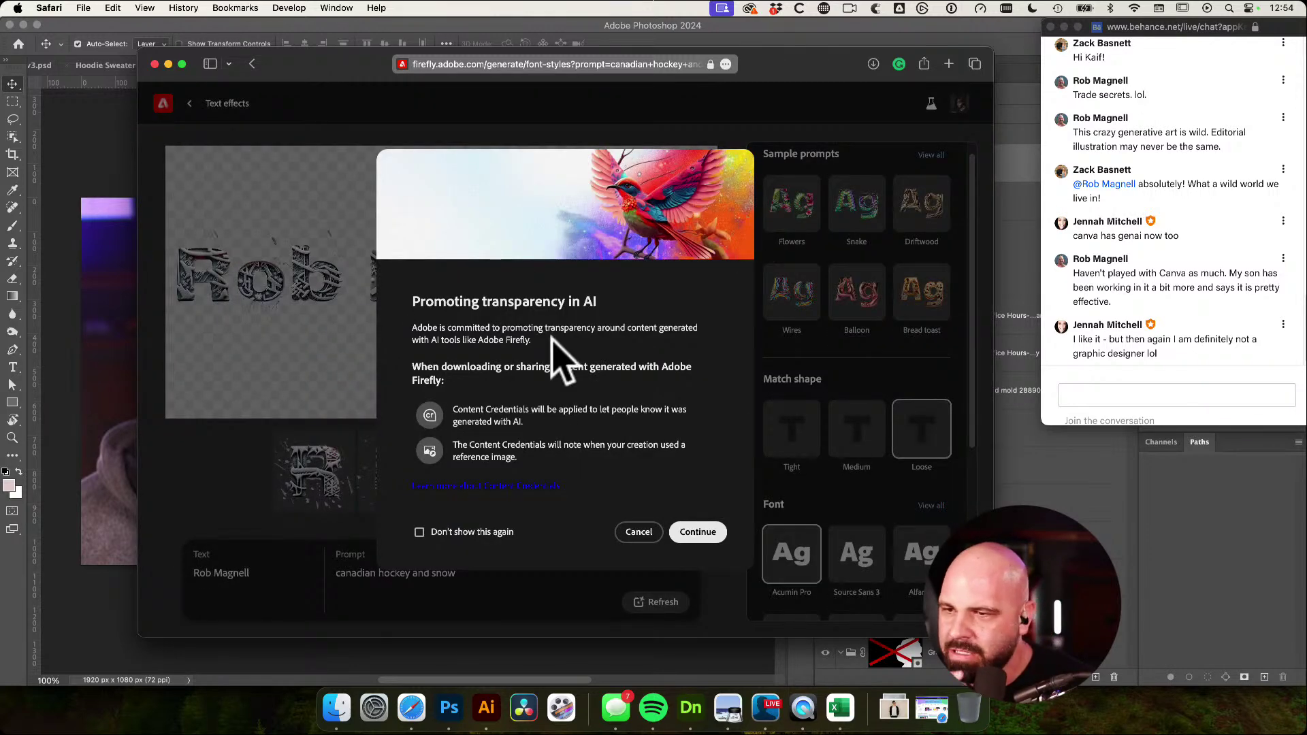
pyautogui.click(640, 533)
# Copy the generated lettering as an image and switch to the thumbnail document in Photoshop
pyautogui.click(672, 166)
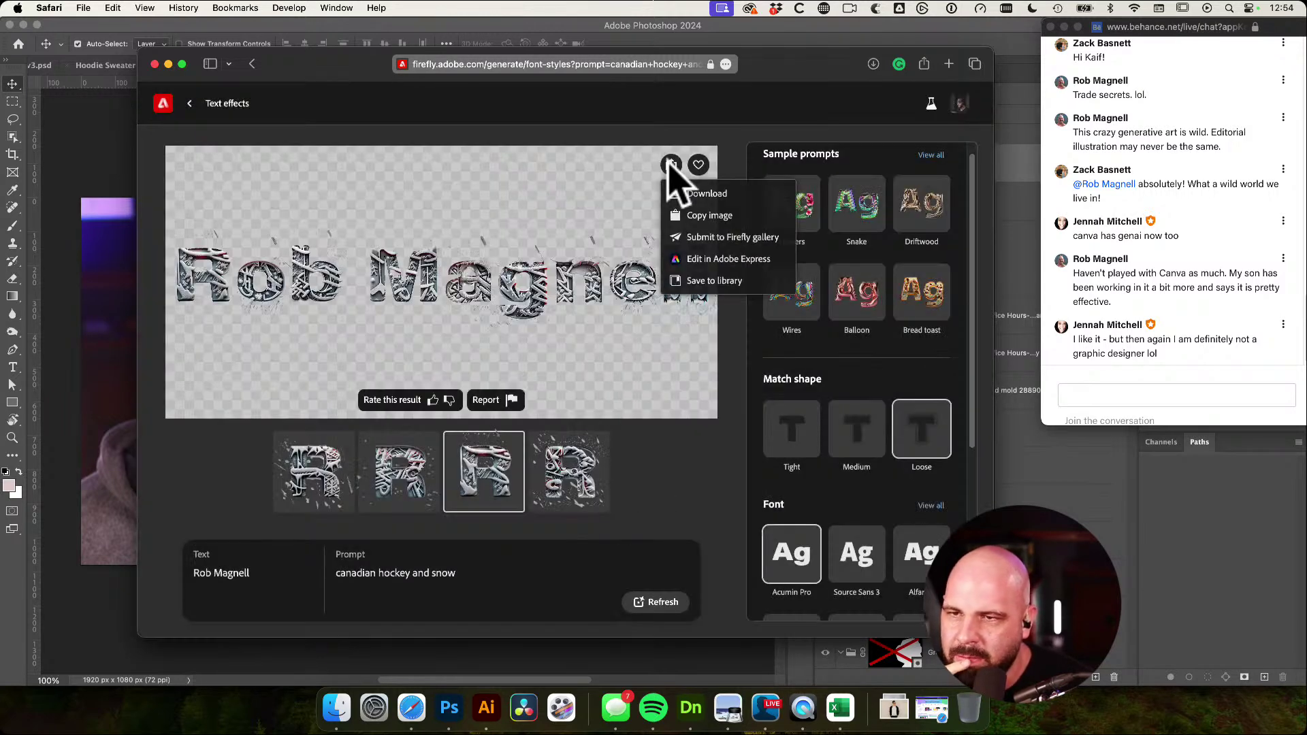
pyautogui.click(711, 217)
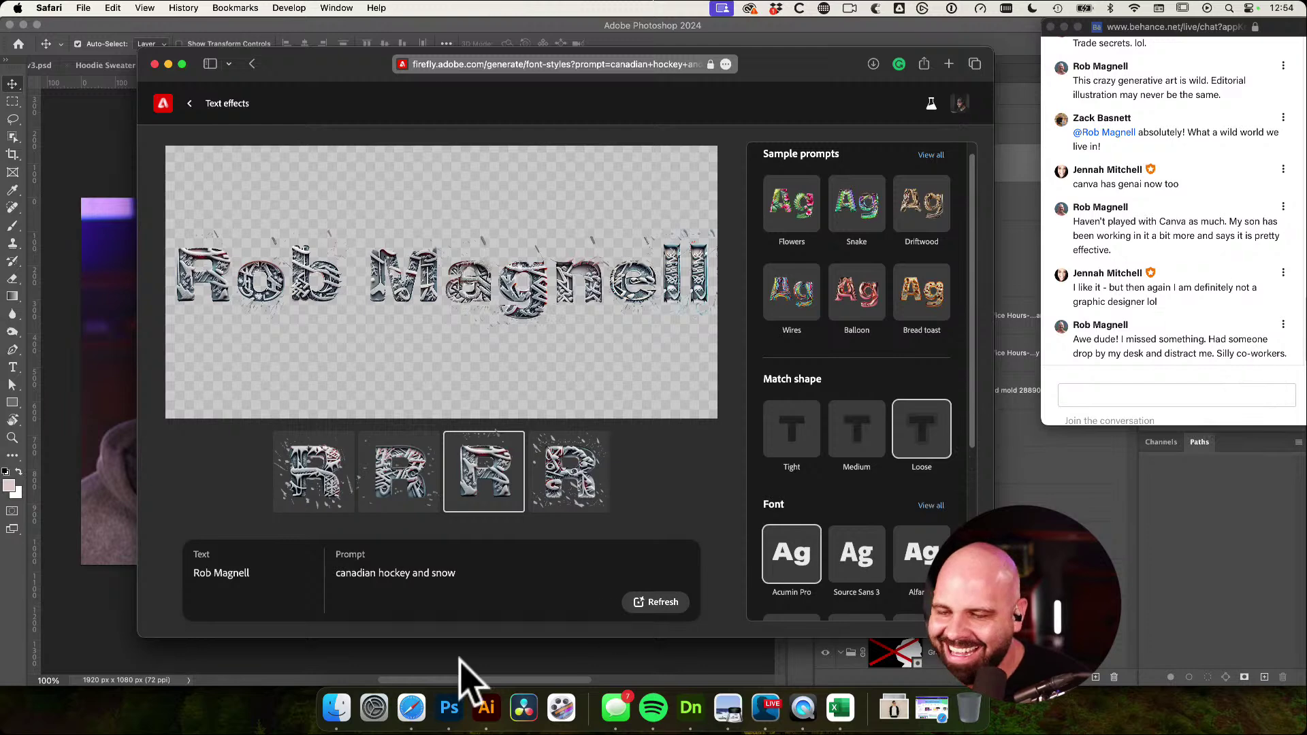
pyautogui.click(1116, 395)
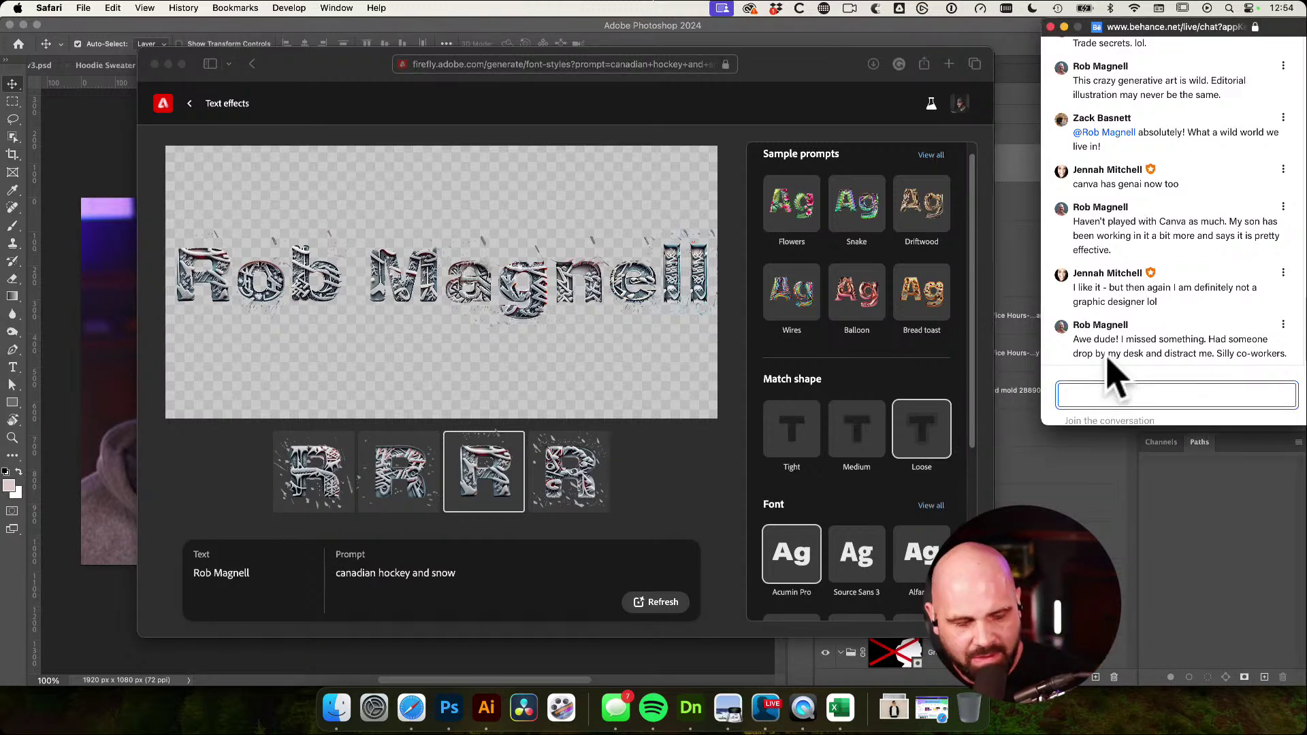
pyautogui.click(460, 712)
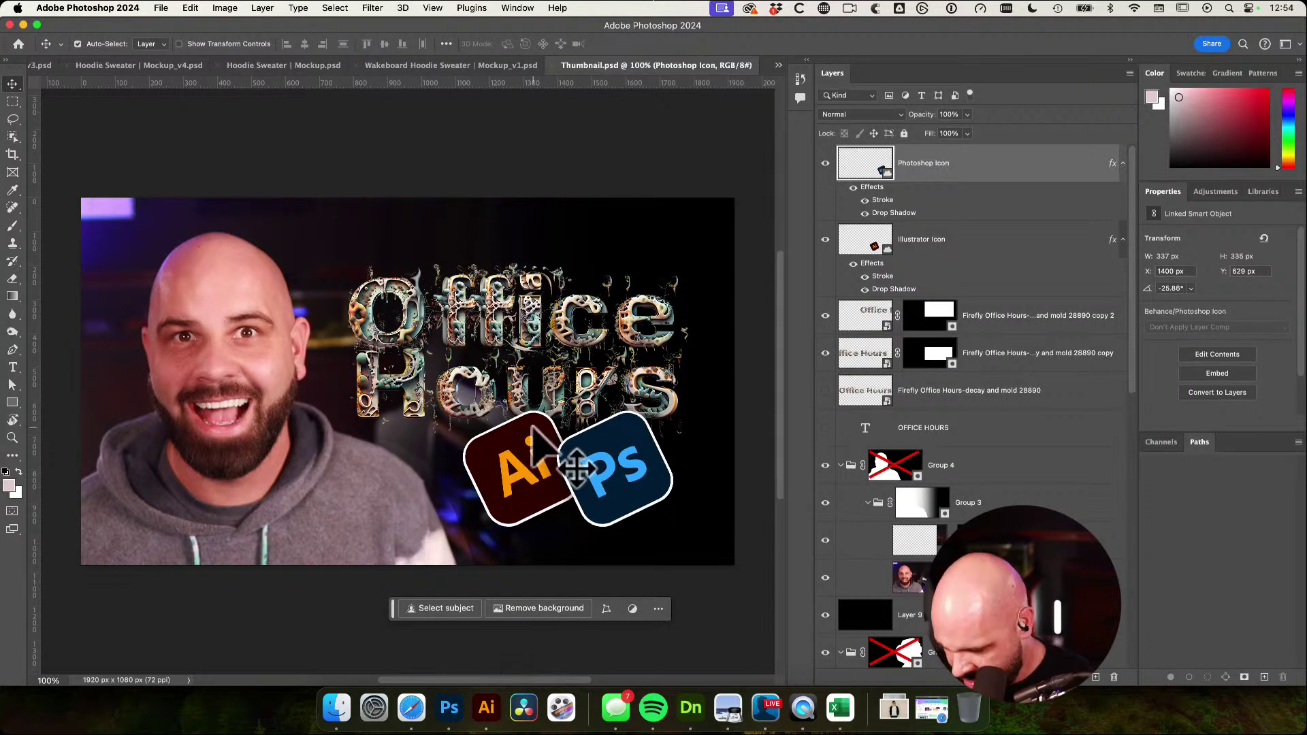
# Try pasting the copied lettering directly over the thumbnail artwork
pyautogui.press('super+v')
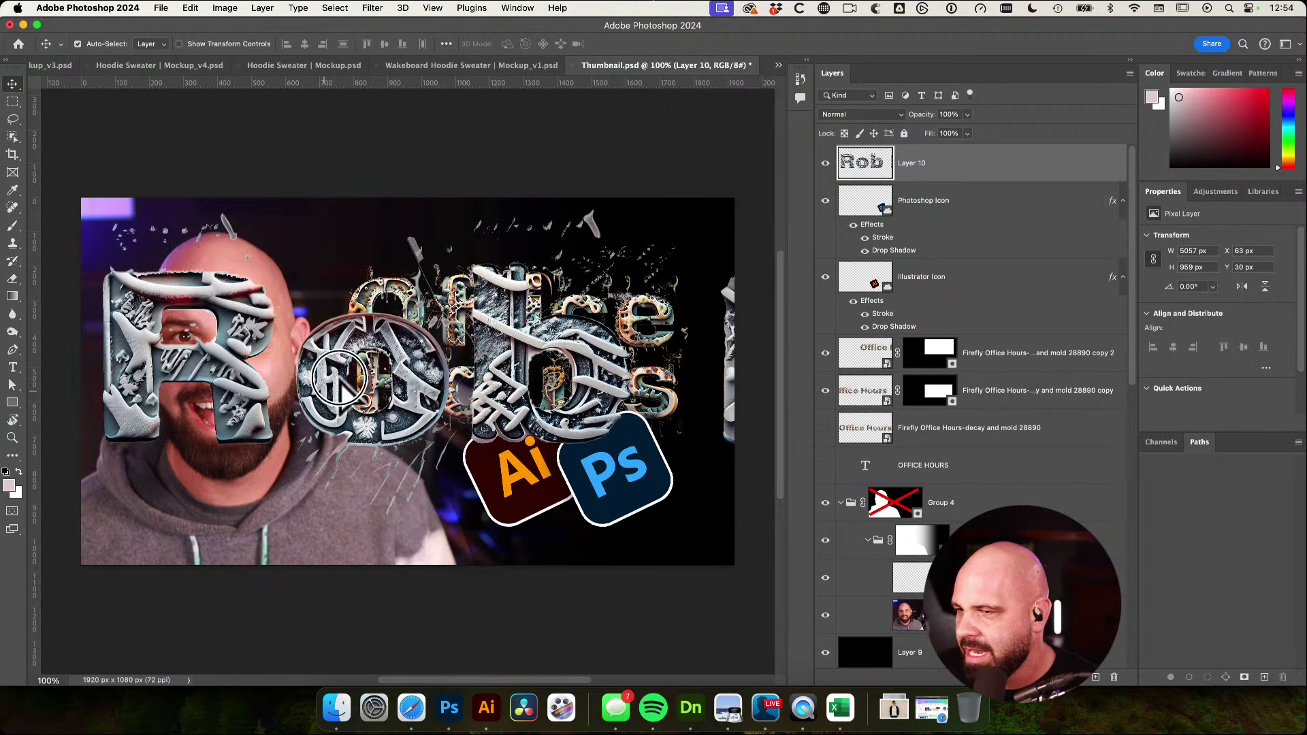
pyautogui.press('BackSpace')
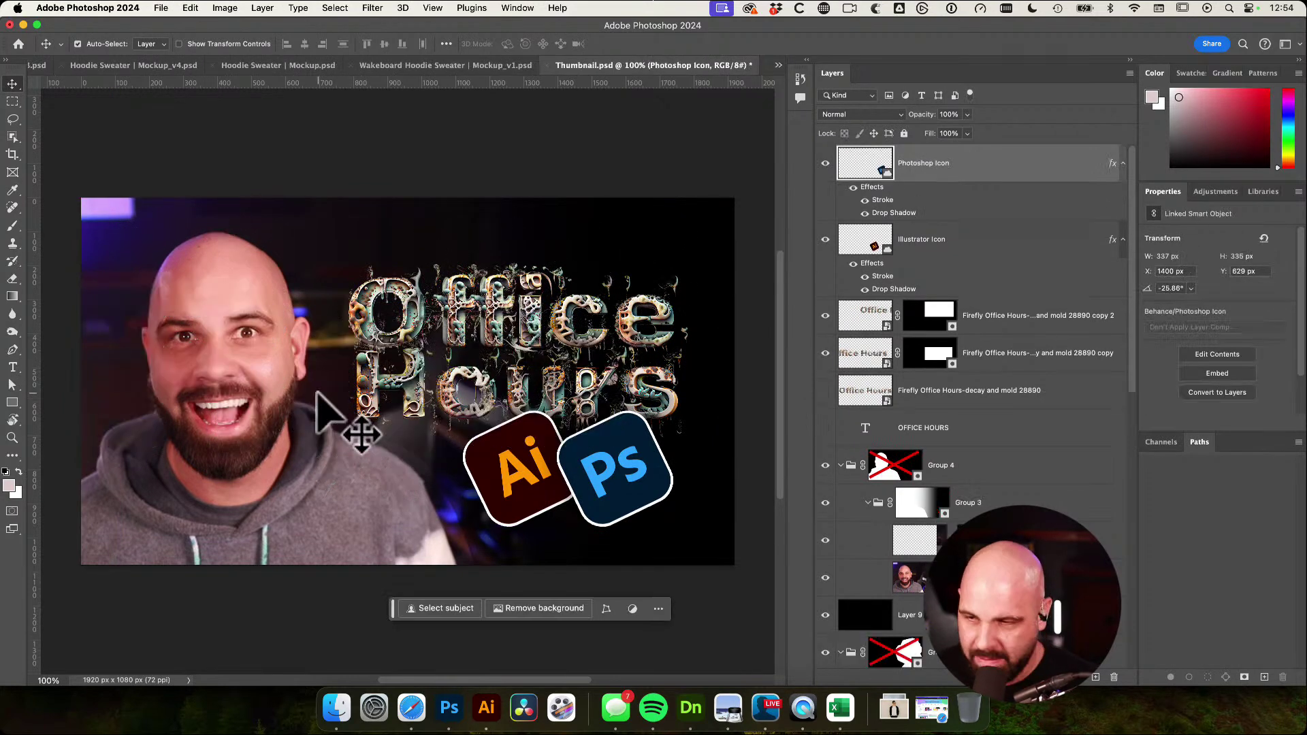
pyautogui.press('super+n')
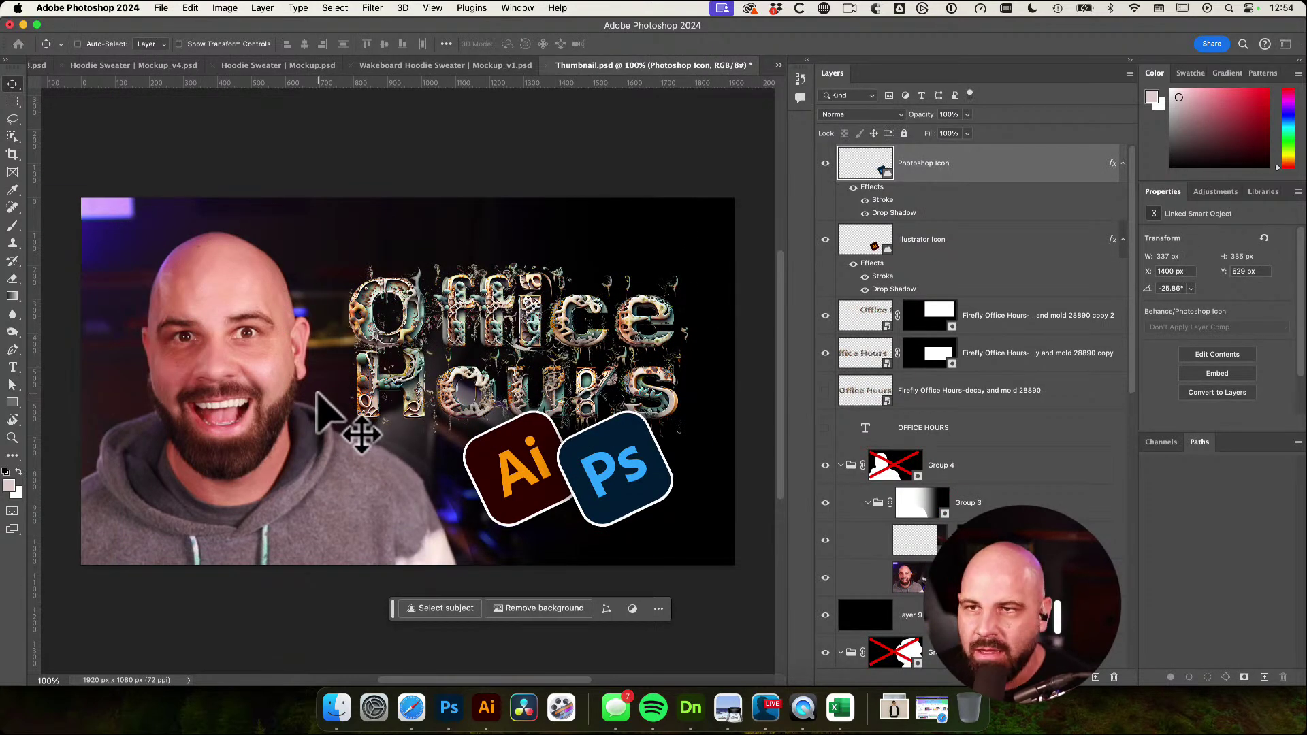
pyautogui.press('Escape')
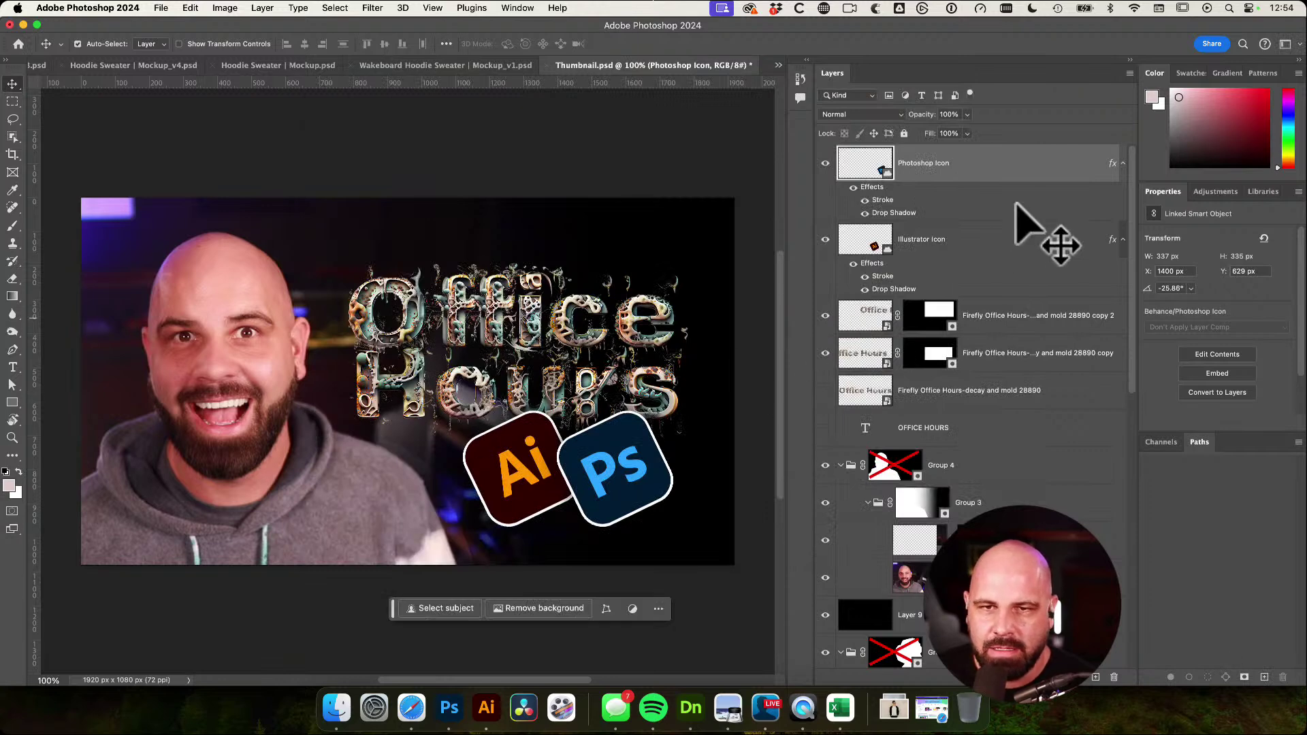
# Add a black-filled layer on top, paste the copied lettering above it and position the first name within the canvas
pyautogui.click(1096, 677)
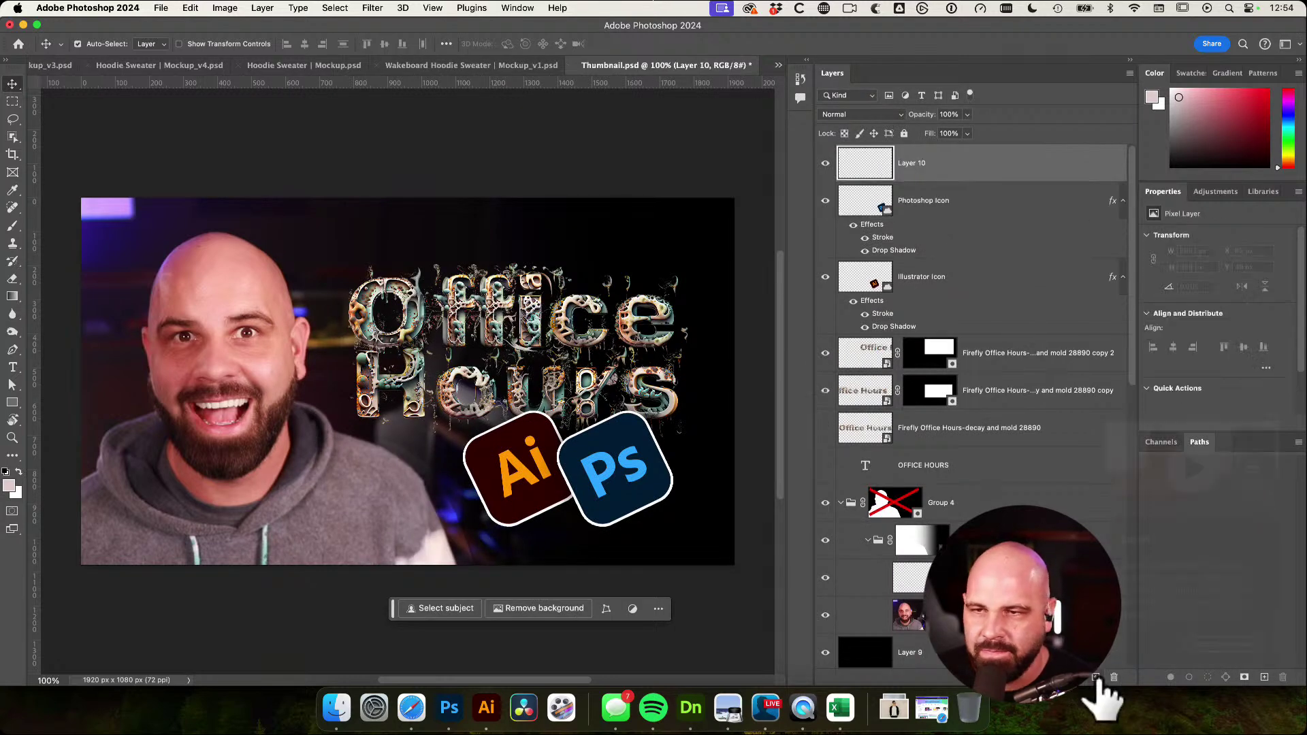
pyautogui.hotkey('alt', 'BackSpace')
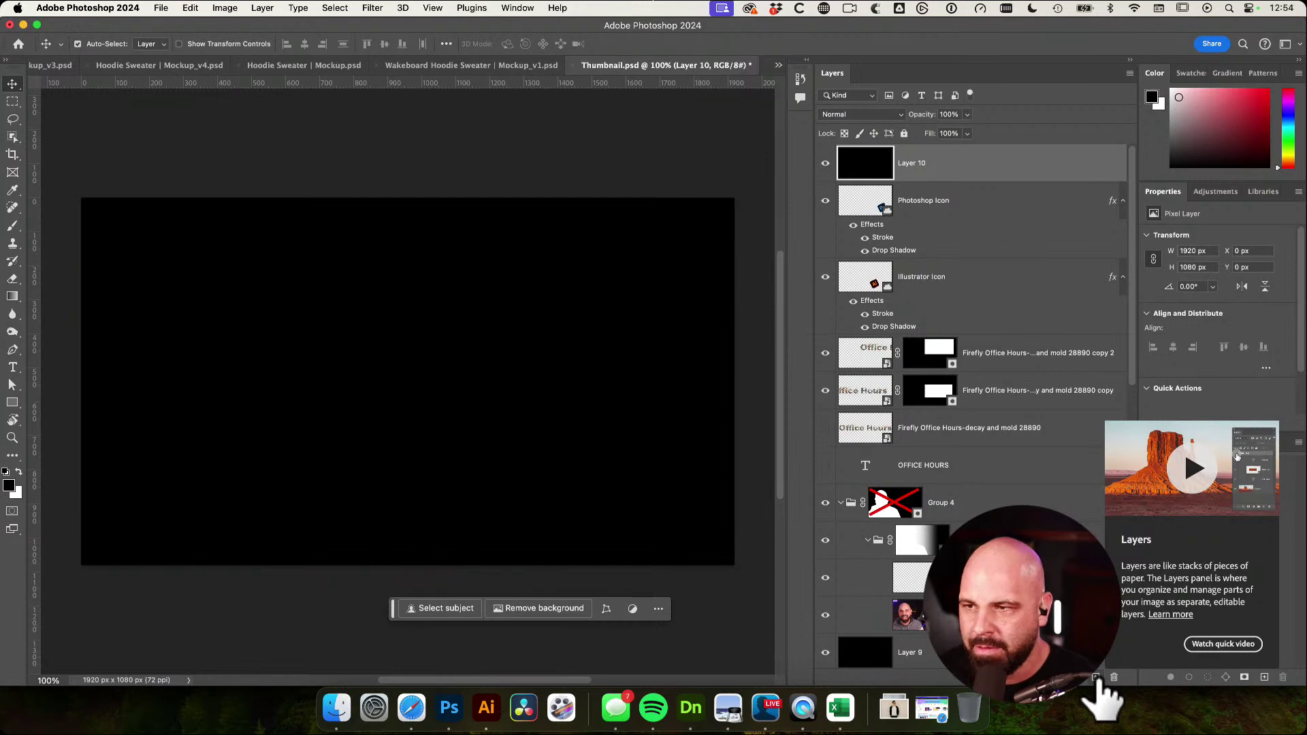
pyautogui.press('super+v')
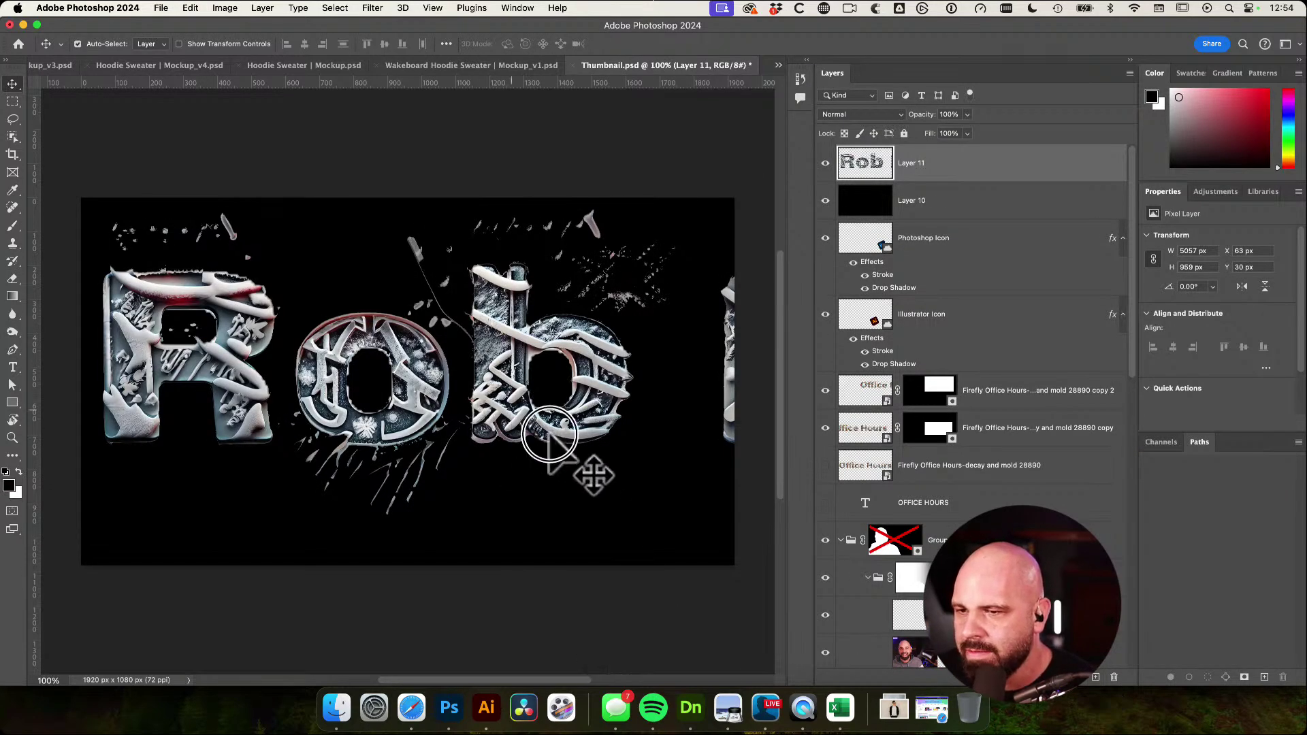
pyautogui.moveTo(592, 475); pyautogui.dragTo(636, 501)
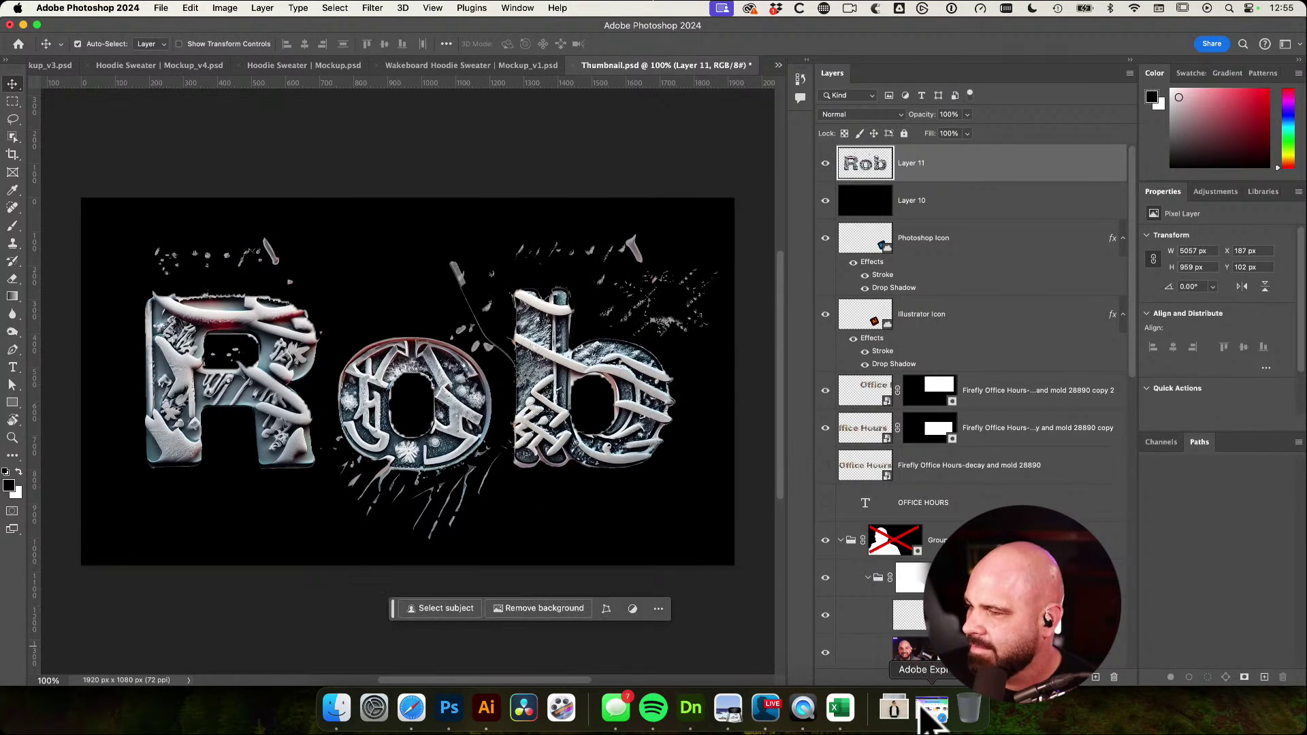
pyautogui.moveTo(605, 371); pyautogui.dragTo(620, 406)
pyautogui.moveTo(561, 375)
pyautogui.mouseDown()
pyautogui.moveTo(536, 376)
pyautogui.moveTo(561, 379)
pyautogui.mouseUp()
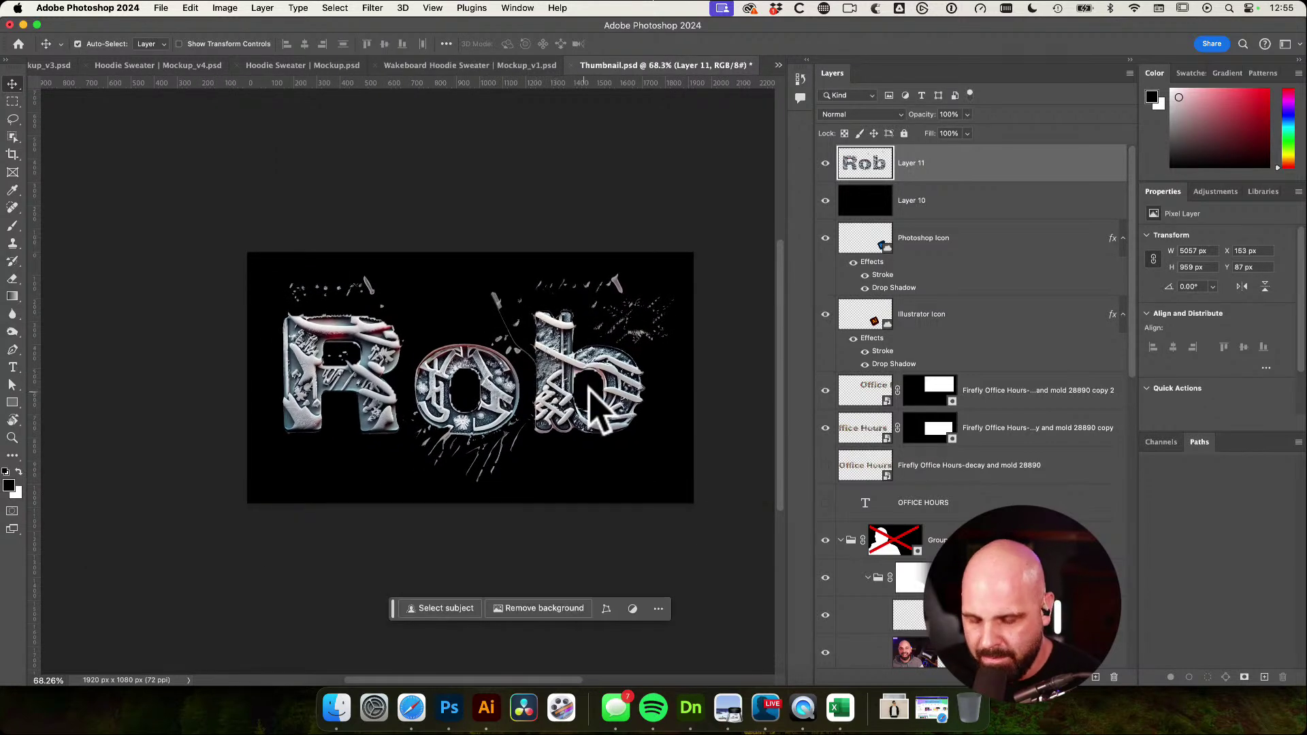
# Duplicate the lettering layer, mask out a rectangle of about 1840 x 1000 px around the first name and hide the copy
pyautogui.press('super+j')
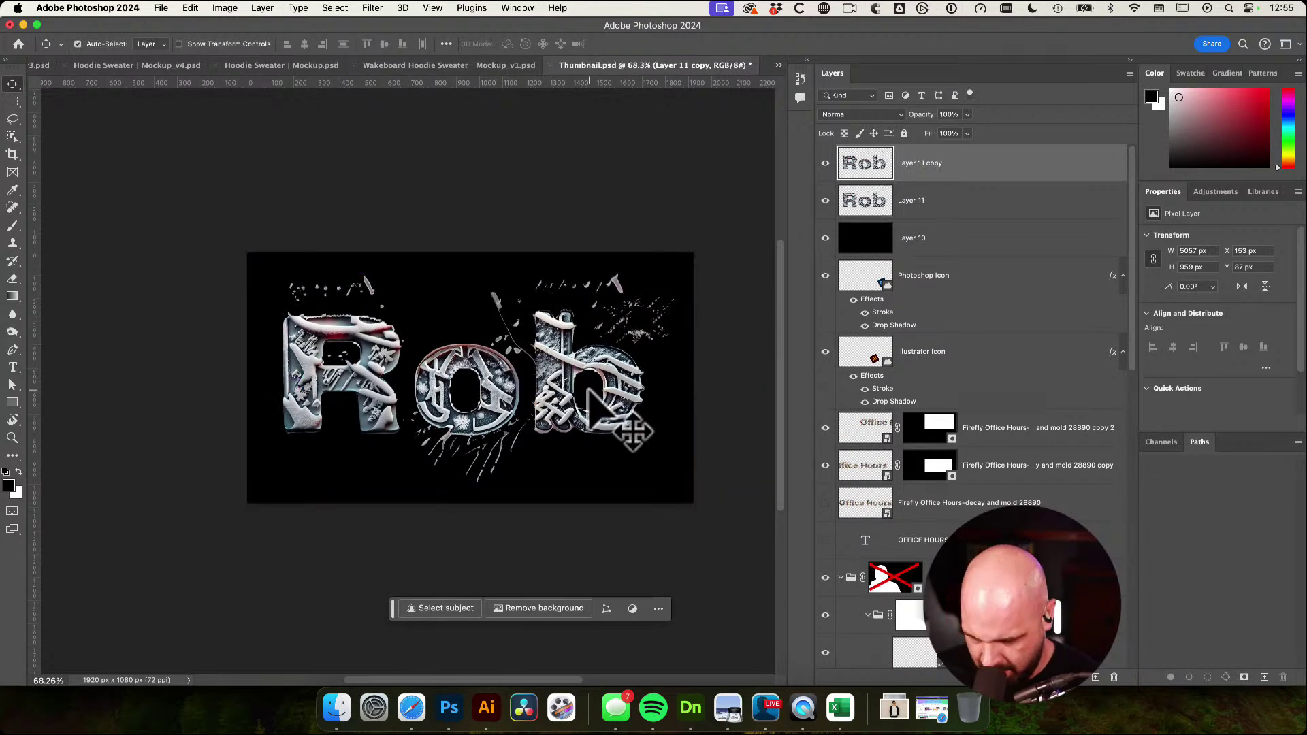
pyautogui.press('m')
pyautogui.moveTo(265, 259); pyautogui.dragTo(691, 489)
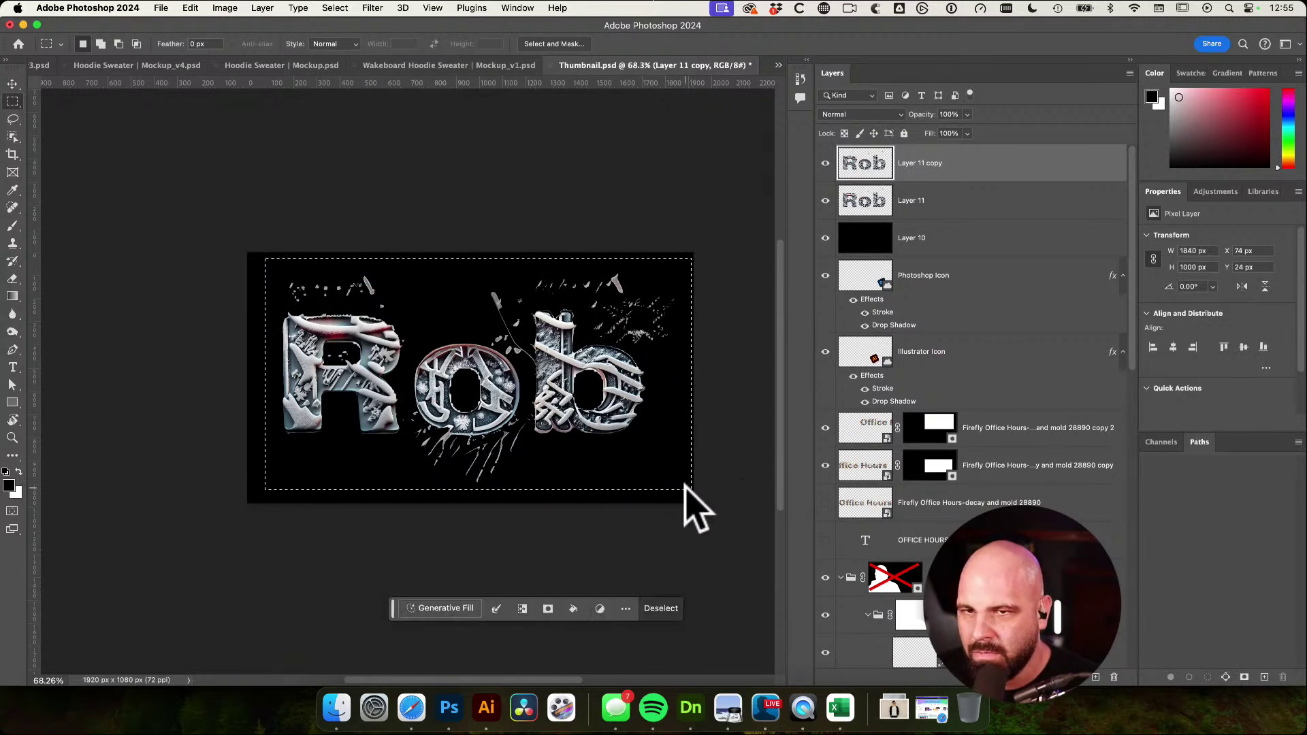
pyautogui.keyDown('alt'); pyautogui.click(1040, 677); pyautogui.keyUp('alt')
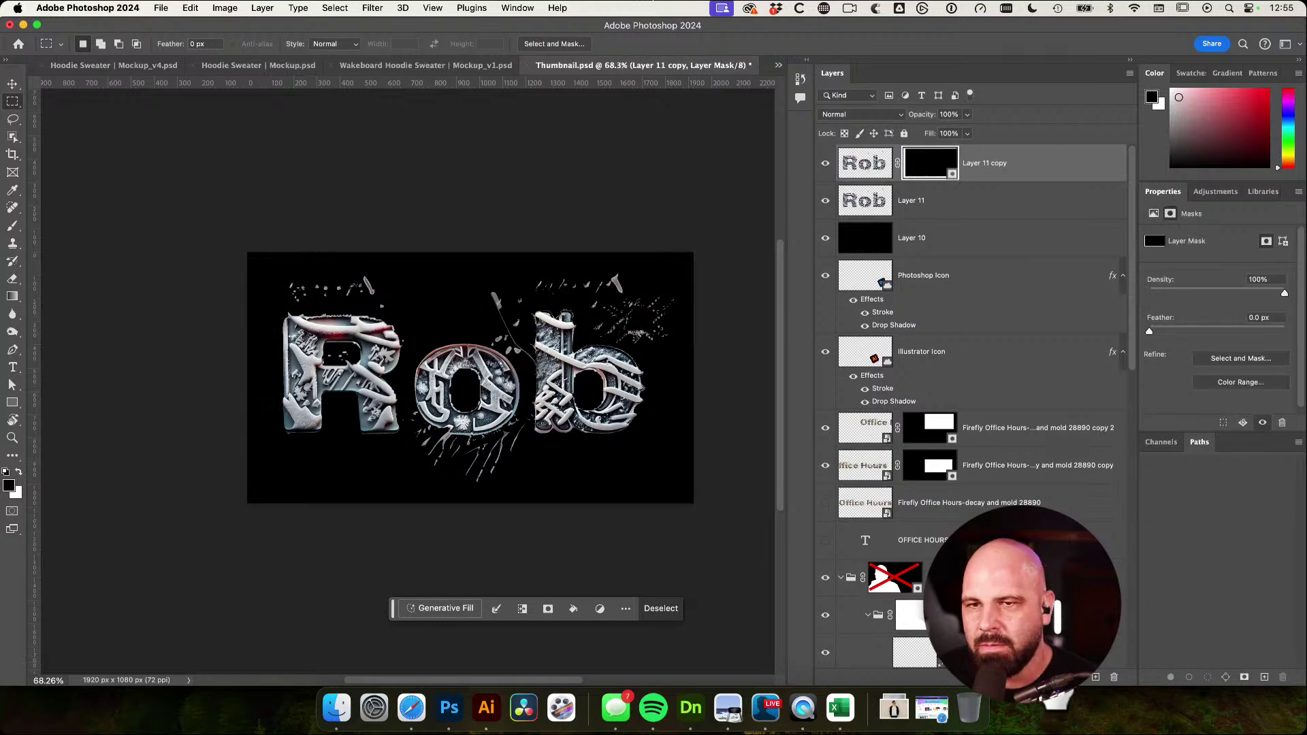
pyautogui.click(825, 164)
# Move the original lettering layer to its last name and scale it to about 48% so the last name fits the canvas
pyautogui.click(862, 203)
pyautogui.press('v')
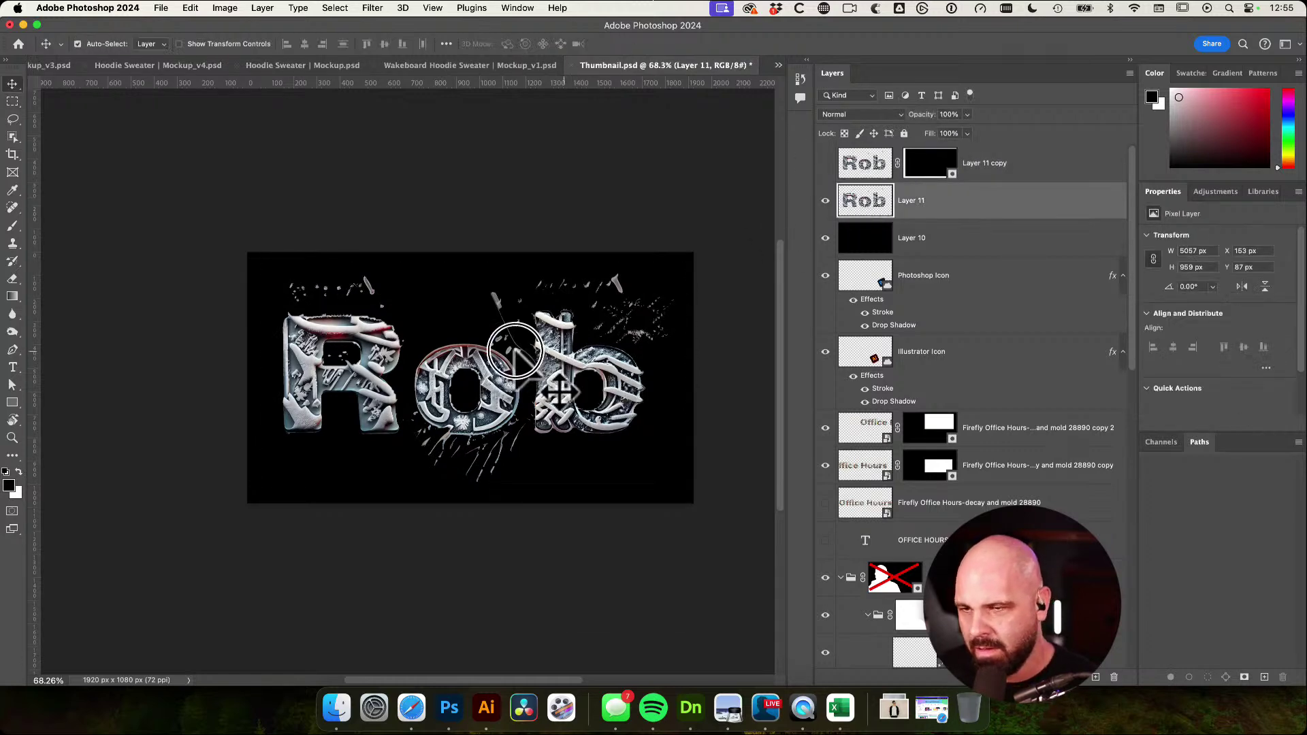
pyautogui.moveTo(516, 351); pyautogui.dragTo(293, 347)
pyautogui.moveTo(575, 340); pyautogui.dragTo(482, 331)
pyautogui.press('super+t')
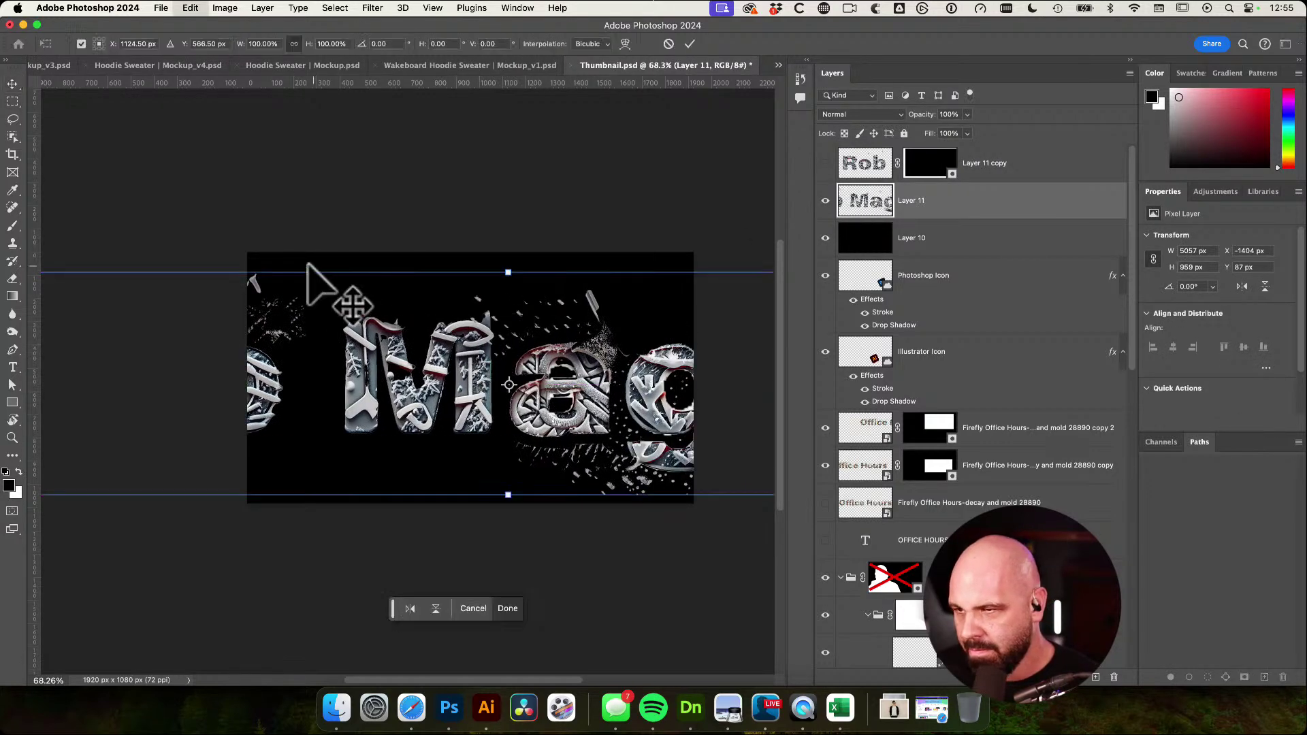
pyautogui.scroll(-3, 320, 283)
pyautogui.moveTo(723, 293); pyautogui.dragTo(480, 345)
pyautogui.moveTo(507, 414); pyautogui.dragTo(316, 378)
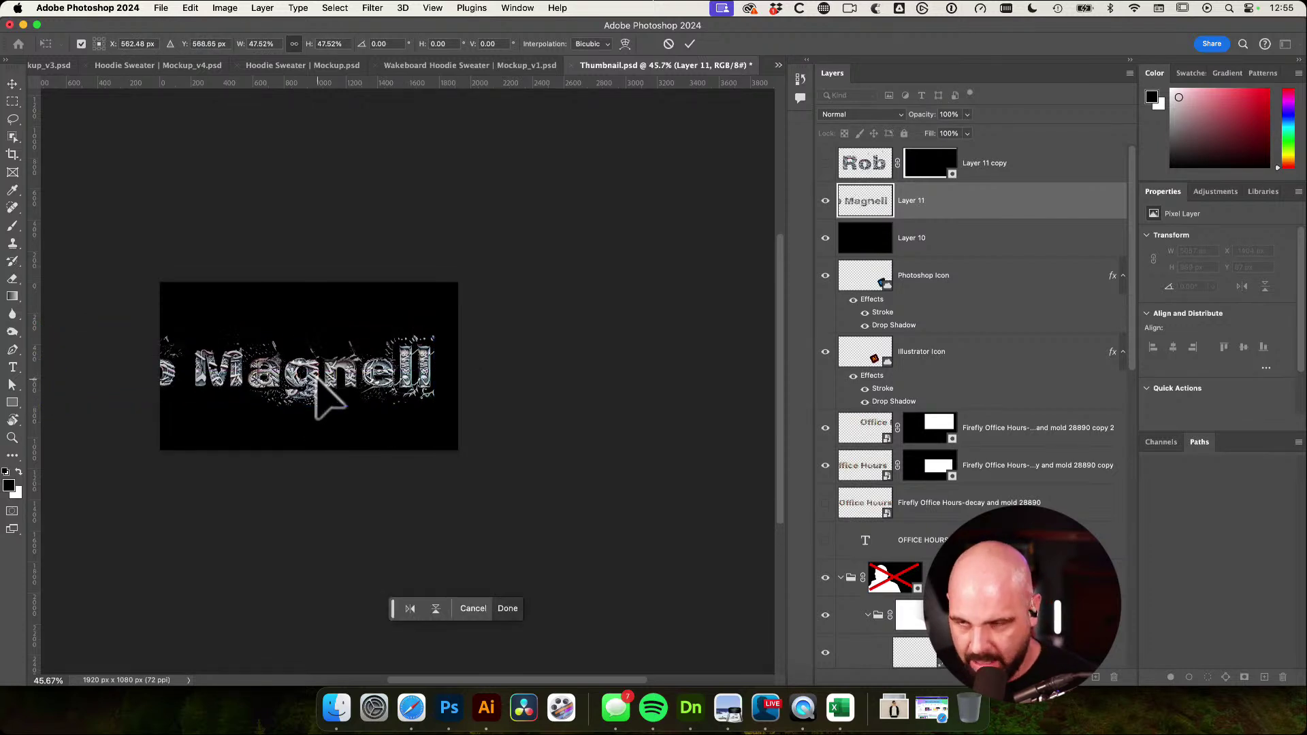
pyautogui.press('Return')
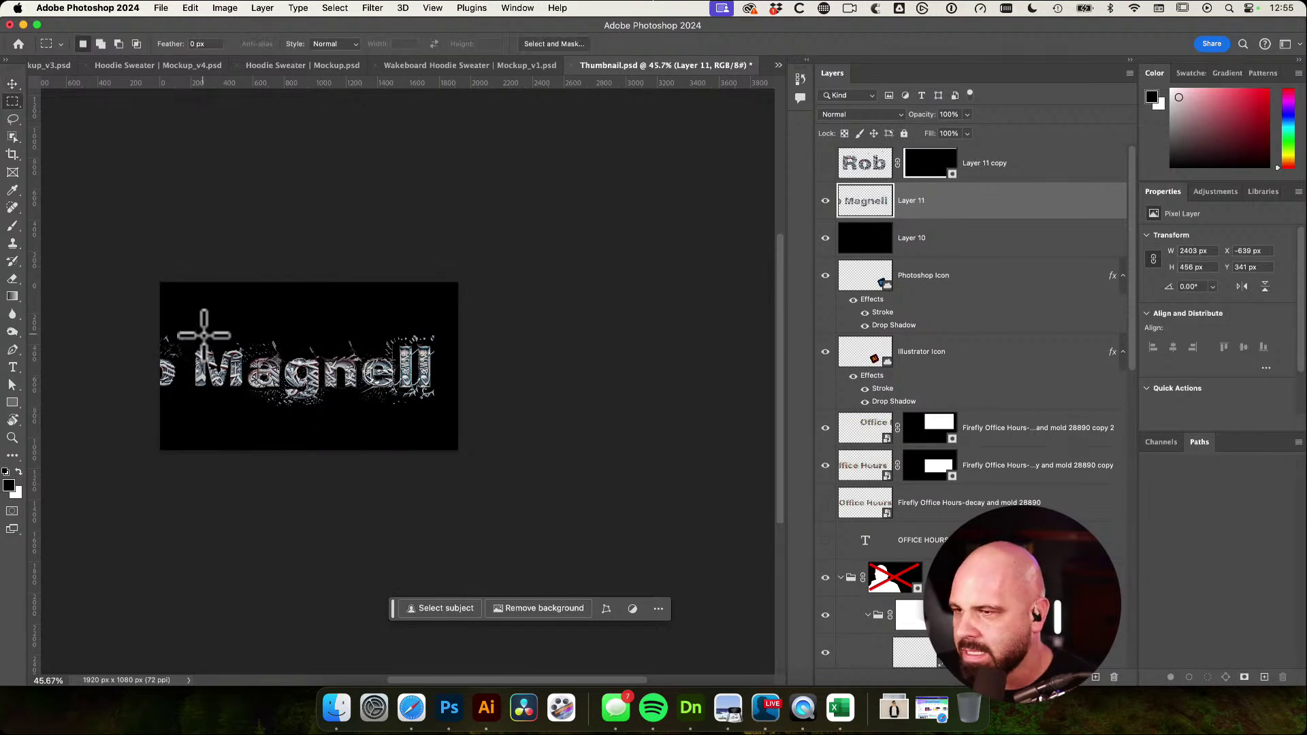
# Select about 1684 x 668 px around the last name and add a layer mask that keeps only that area
pyautogui.moveTo(188, 320); pyautogui.dragTo(446, 422)
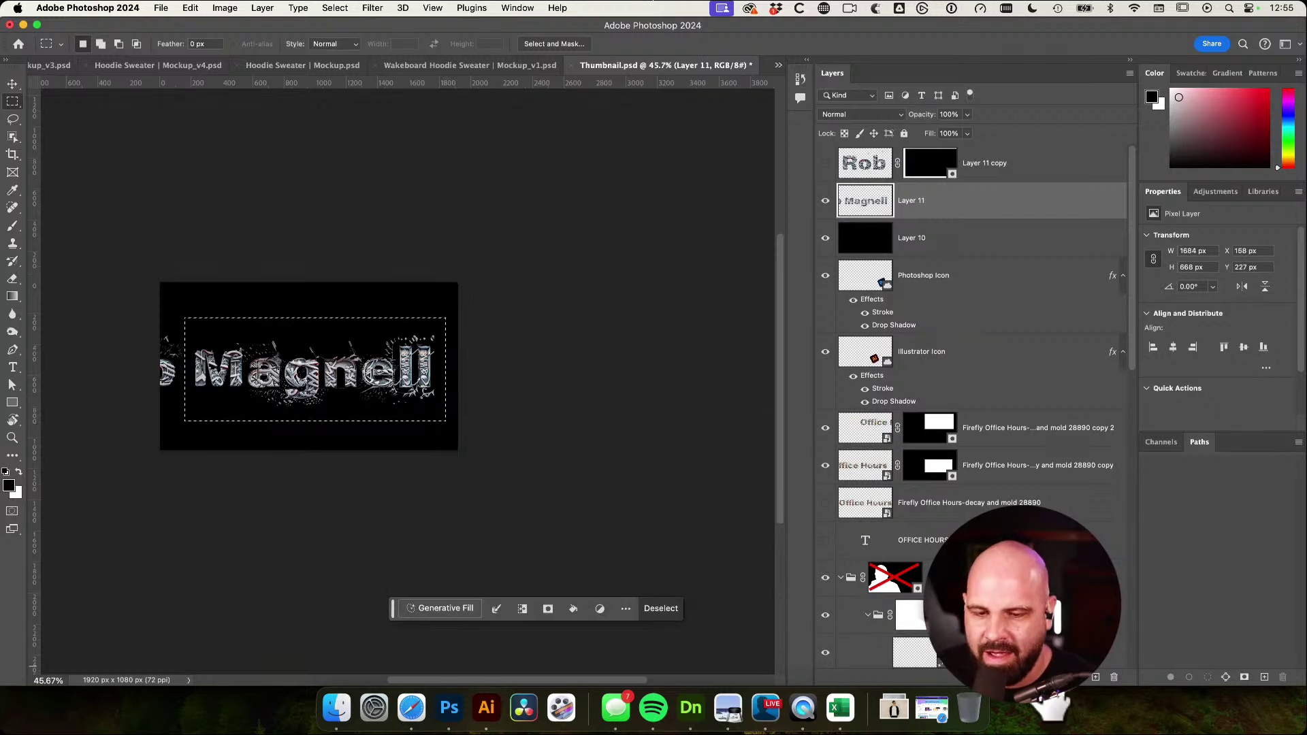
pyautogui.press('BackSpace')
pyautogui.press('super+z')
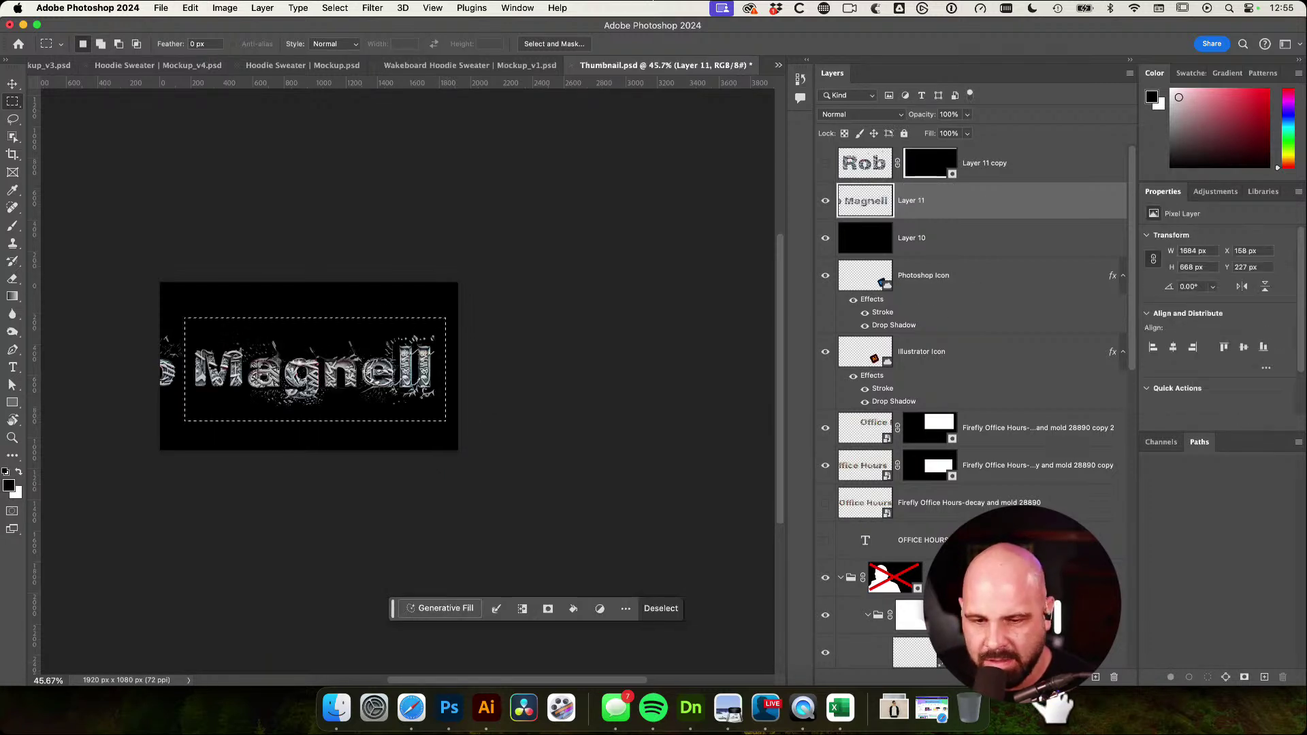
pyautogui.click(1040, 678)
pyautogui.press('v')
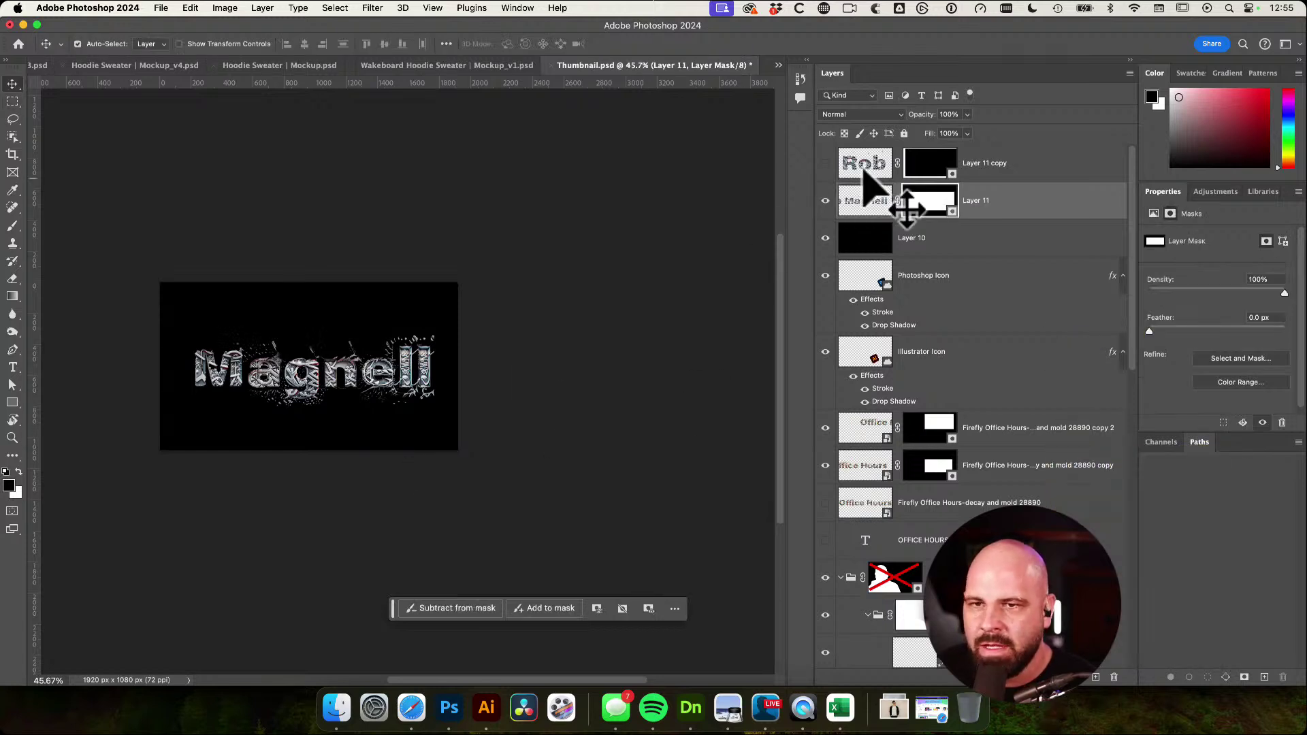
# Try moving the masked first-name copy, and undo back past the last-name layer's mask
pyautogui.click(826, 165)
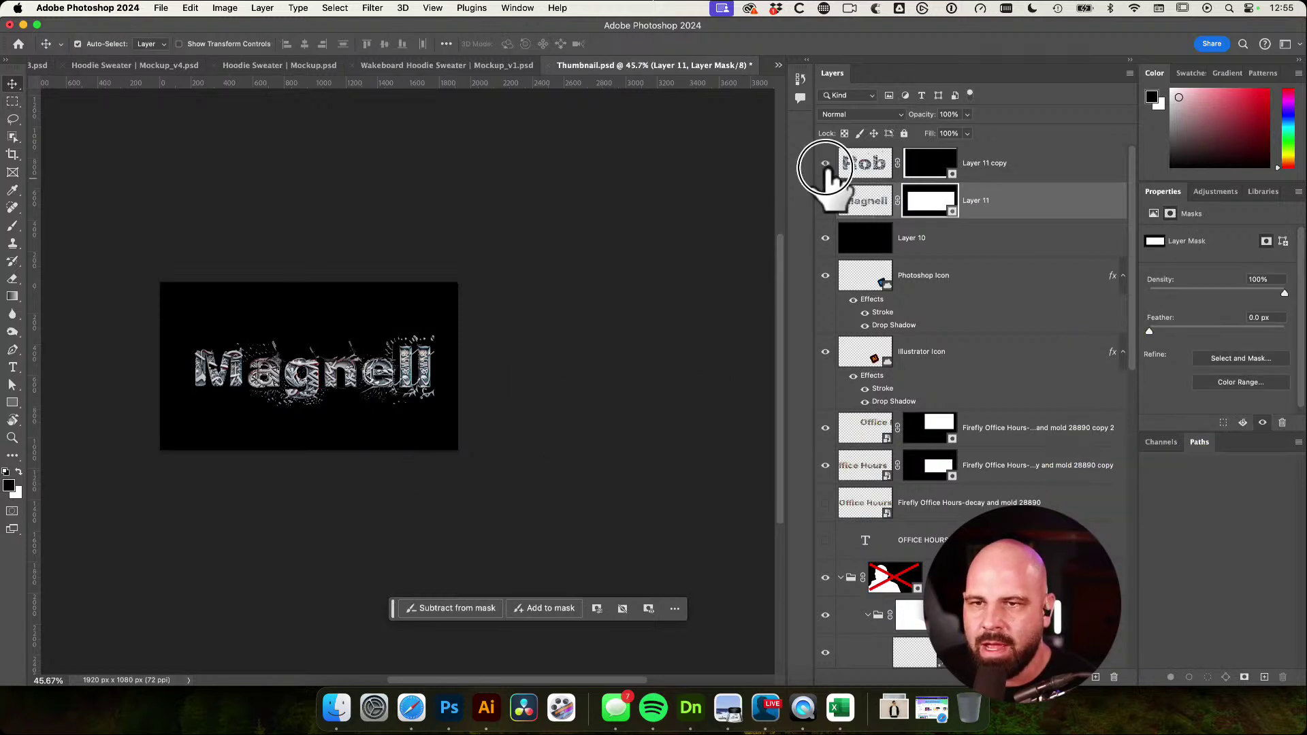
pyautogui.click(868, 165)
pyautogui.moveTo(332, 311); pyautogui.dragTo(113, 302)
pyautogui.press('super+z')
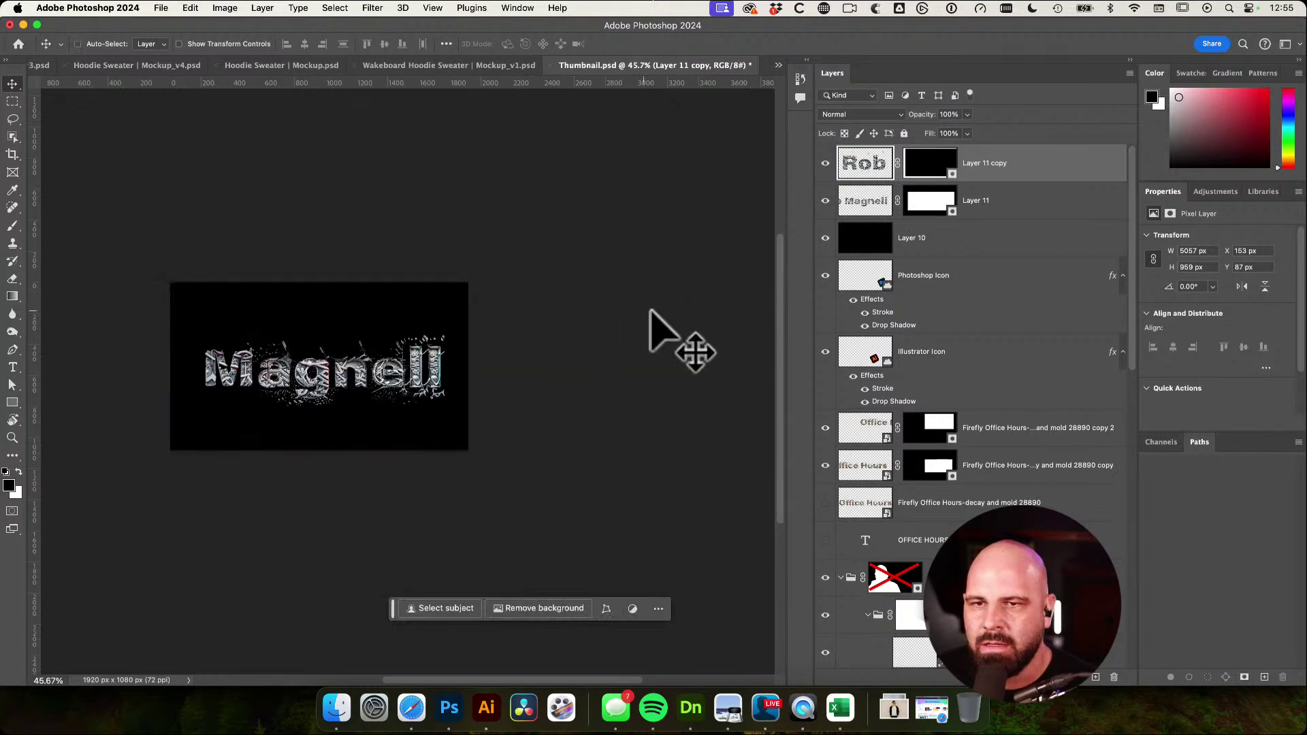
pyautogui.press('super+z')
pyautogui.press('super+z')
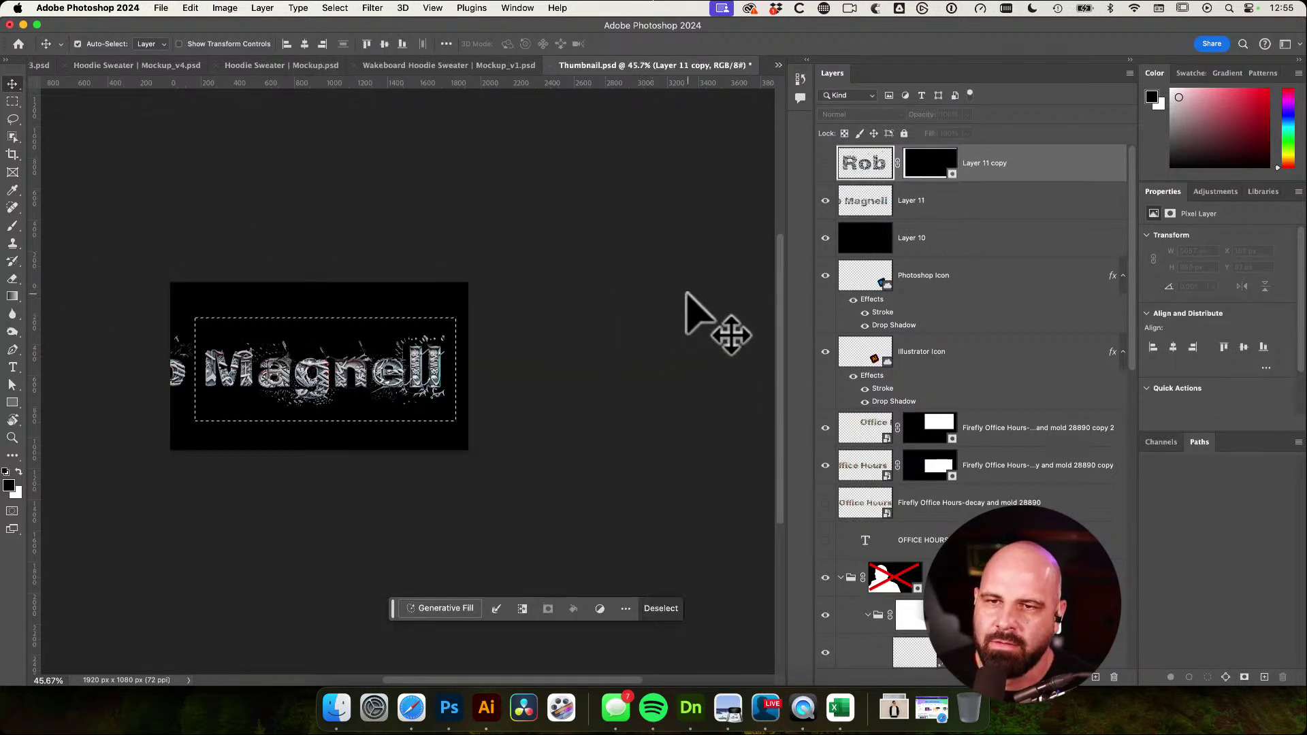
# Clear the selection and show the masked first-name copy, undoing a trial move of the lettering
pyautogui.press('super+d')
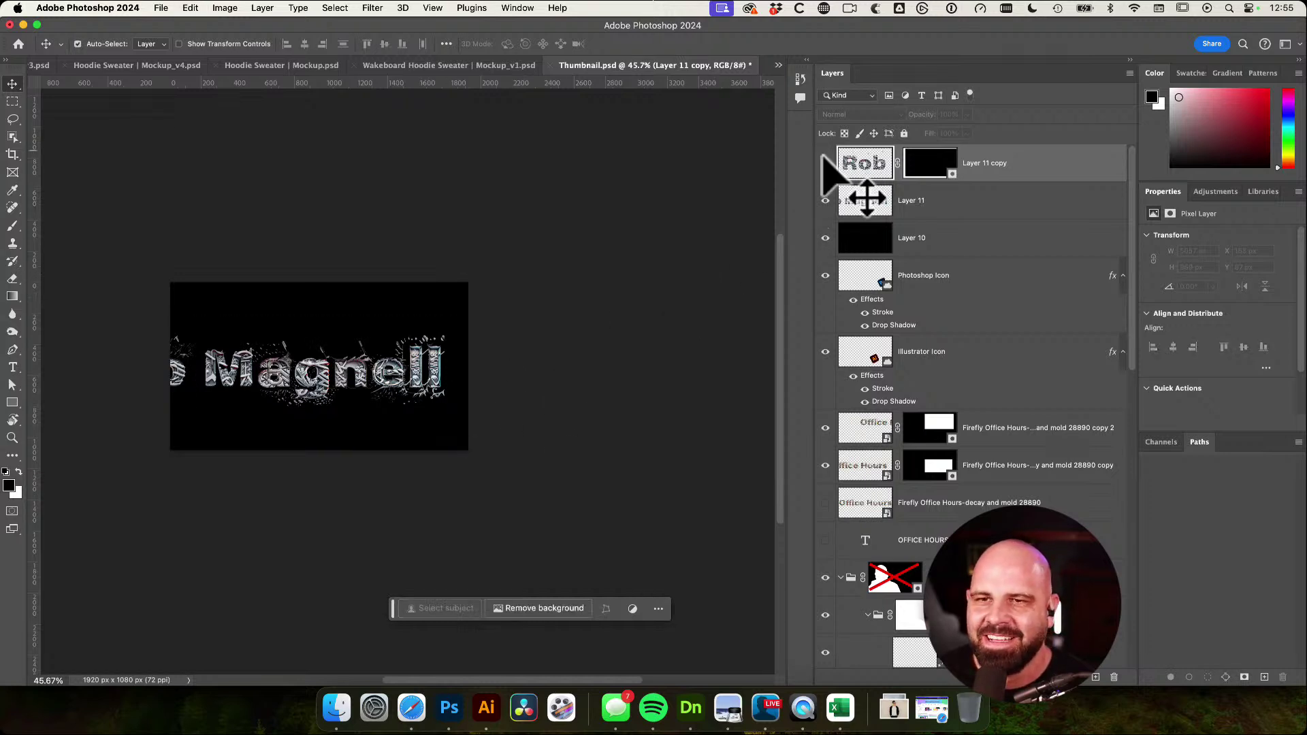
pyautogui.click(825, 163)
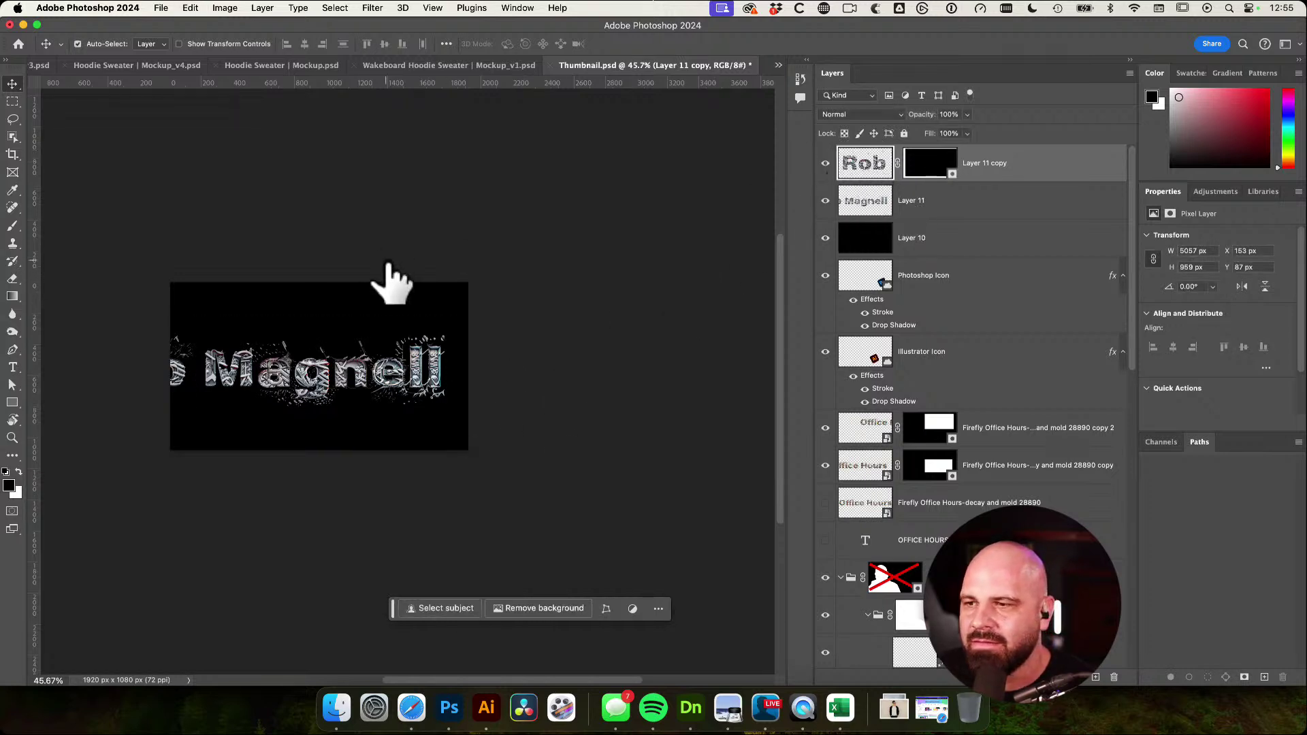
pyautogui.click(825, 200)
pyautogui.moveTo(219, 373); pyautogui.dragTo(573, 367)
pyautogui.press('super+z')
pyautogui.press('super+z')
# Disable the layer mask on the first-name copy and delete the last-name lettering layer beneath it
pyautogui.keyDown('shift'); pyautogui.click(930, 165); pyautogui.keyUp('shift')
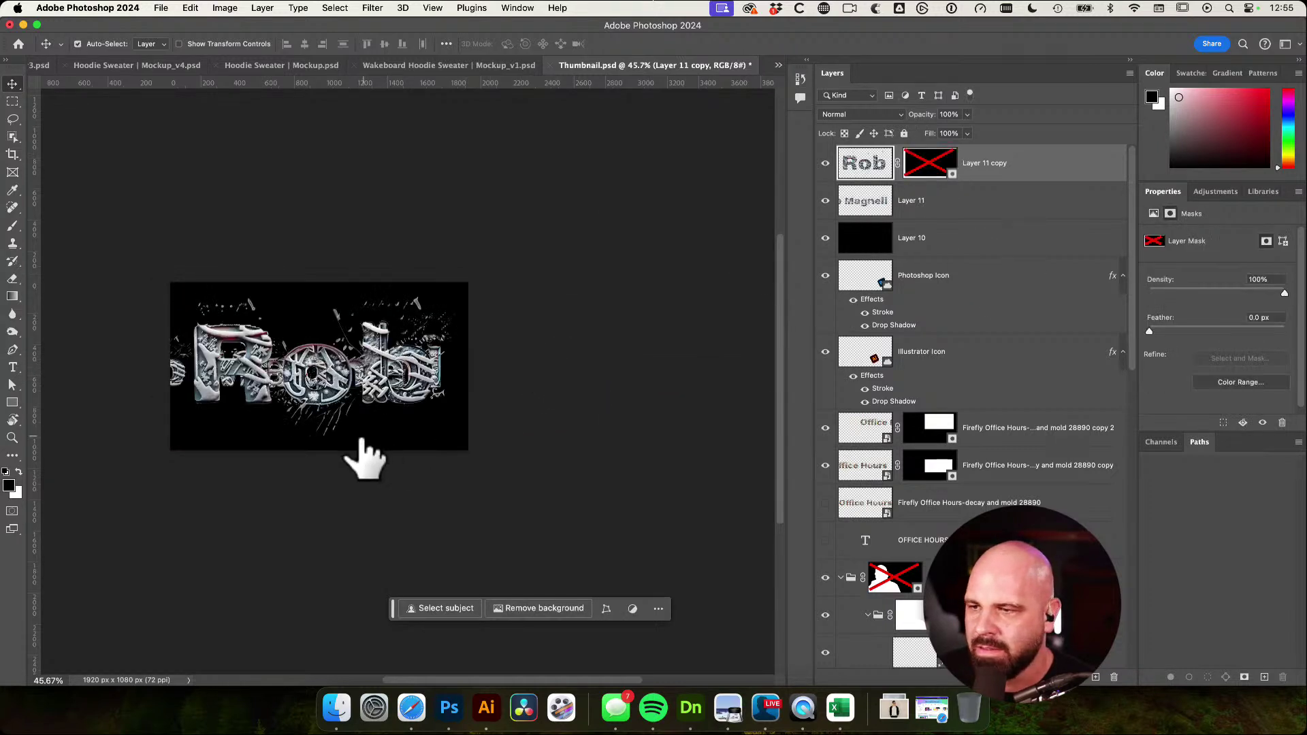
pyautogui.click(920, 212)
pyautogui.press('BackSpace')
pyautogui.press('f')
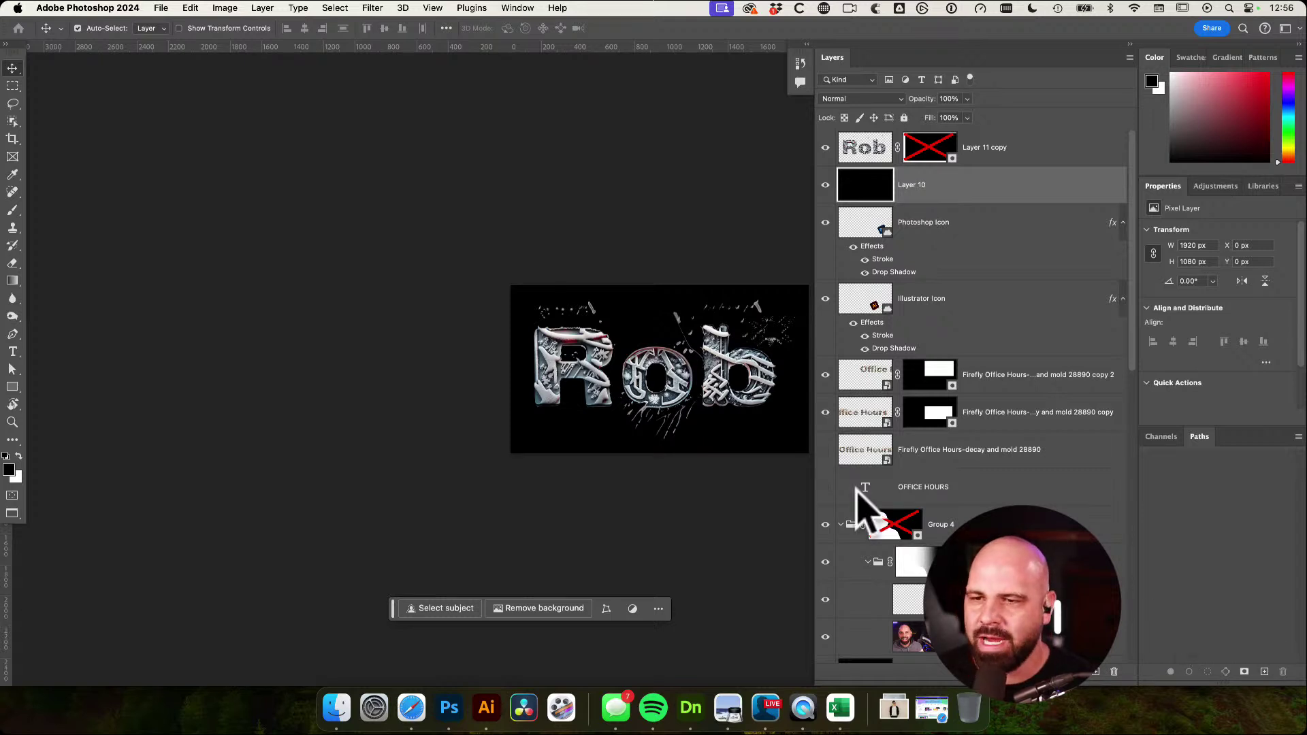
pyautogui.moveTo(715, 405); pyautogui.dragTo(545, 370)
pyautogui.click(599, 376)
pyautogui.click(753, 356)
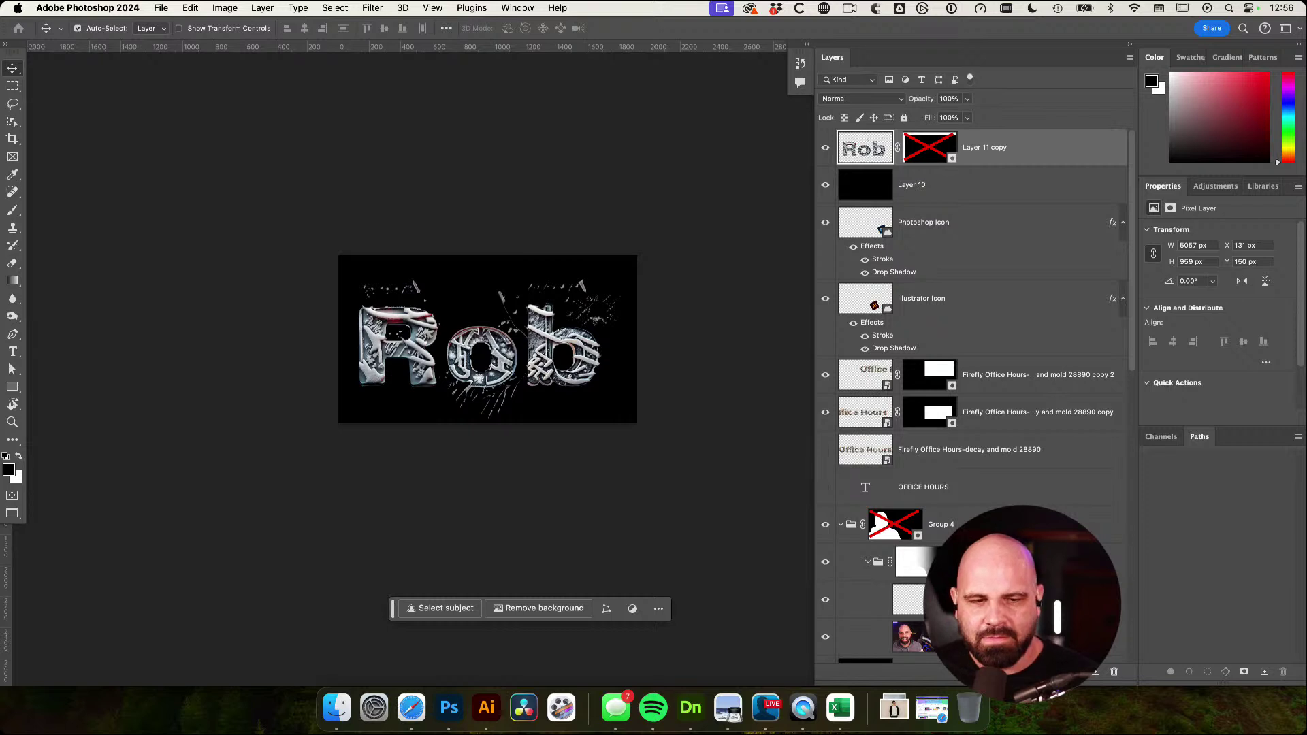
pyautogui.click(694, 388)
pyautogui.moveTo(695, 388); pyautogui.dragTo(631, 400)
pyautogui.press('Tab')
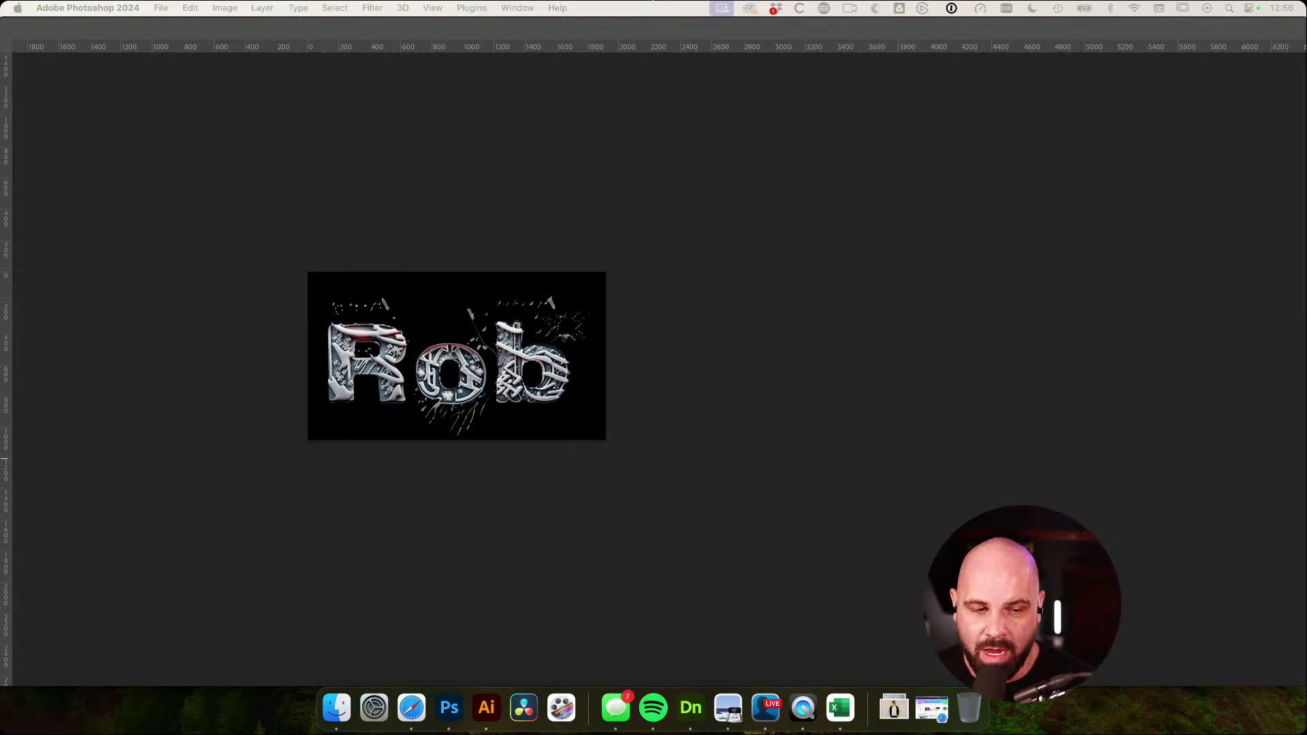
pyautogui.press('Tab')
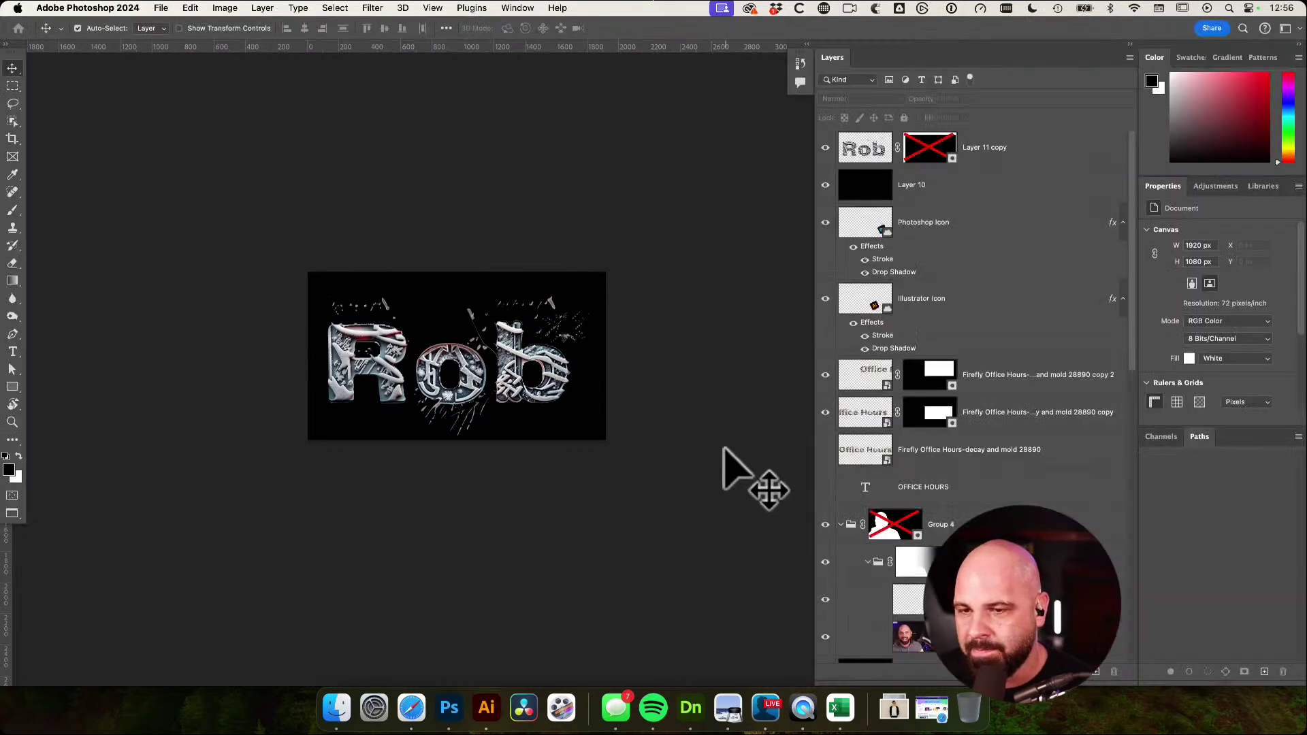
pyautogui.moveTo(723, 447); pyautogui.dragTo(726, 450)
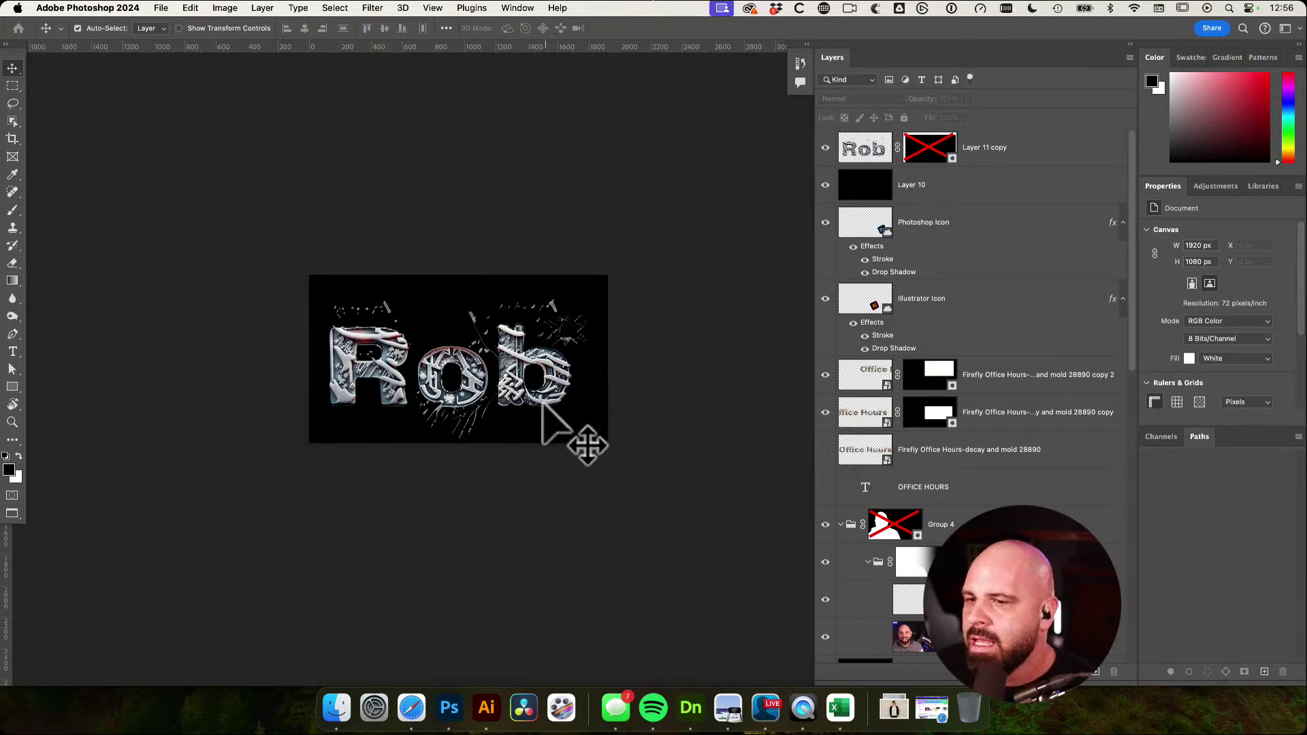
# Switch to the Firefly Text effects page in Safari and regenerate the lettering with the Balloon sample prompt
pyautogui.click(412, 708)
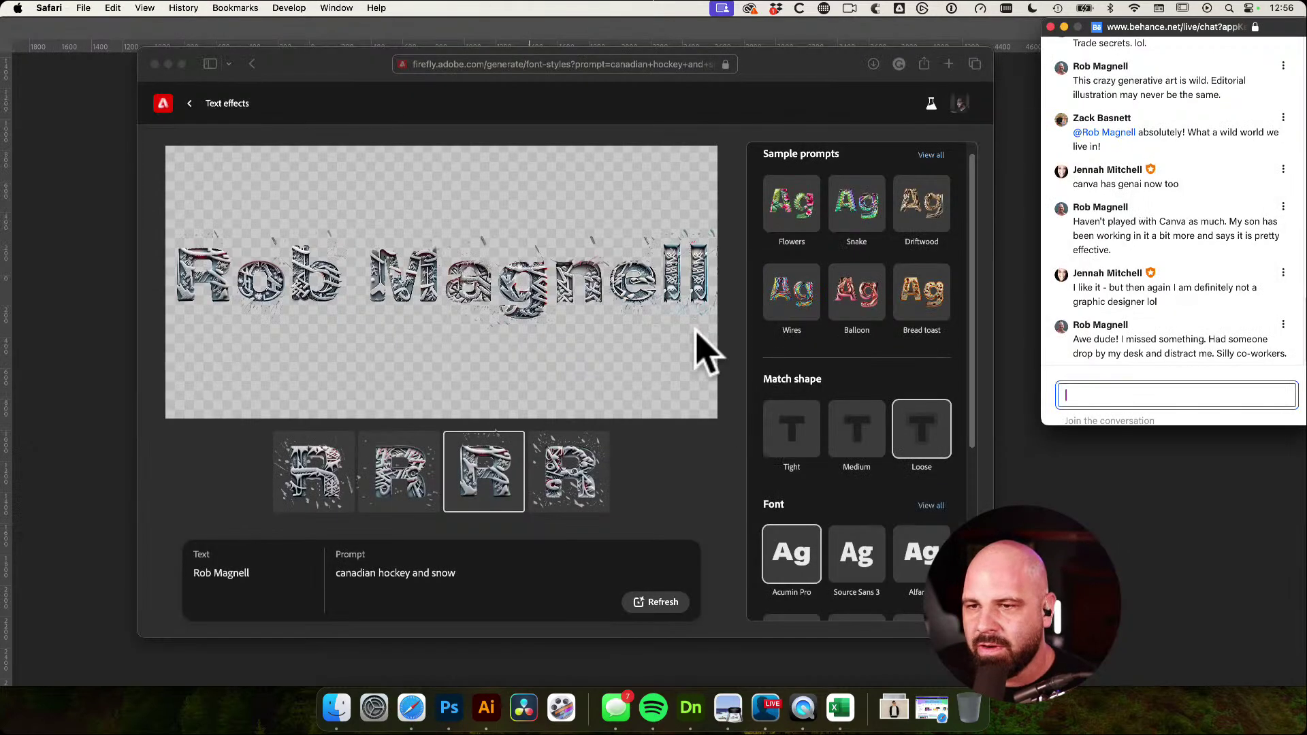
pyautogui.click(900, 109)
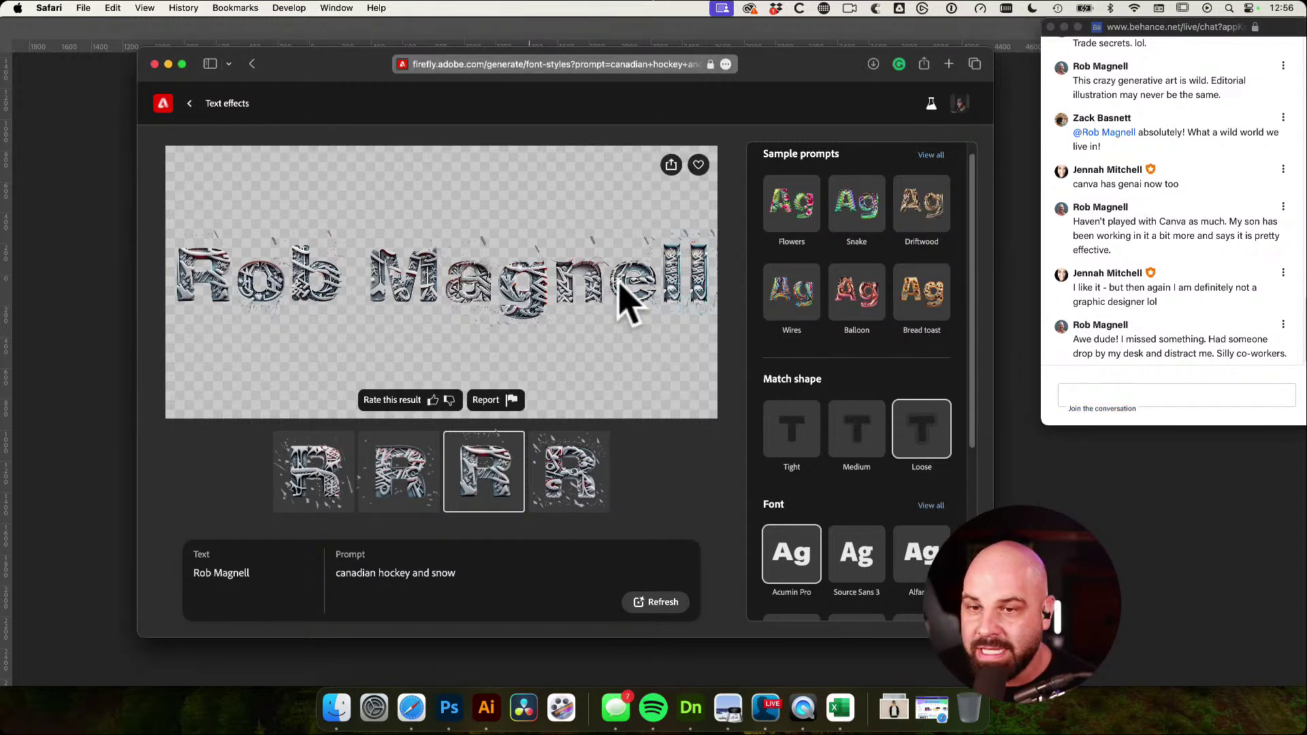
pyautogui.scroll(1, 834, 327)
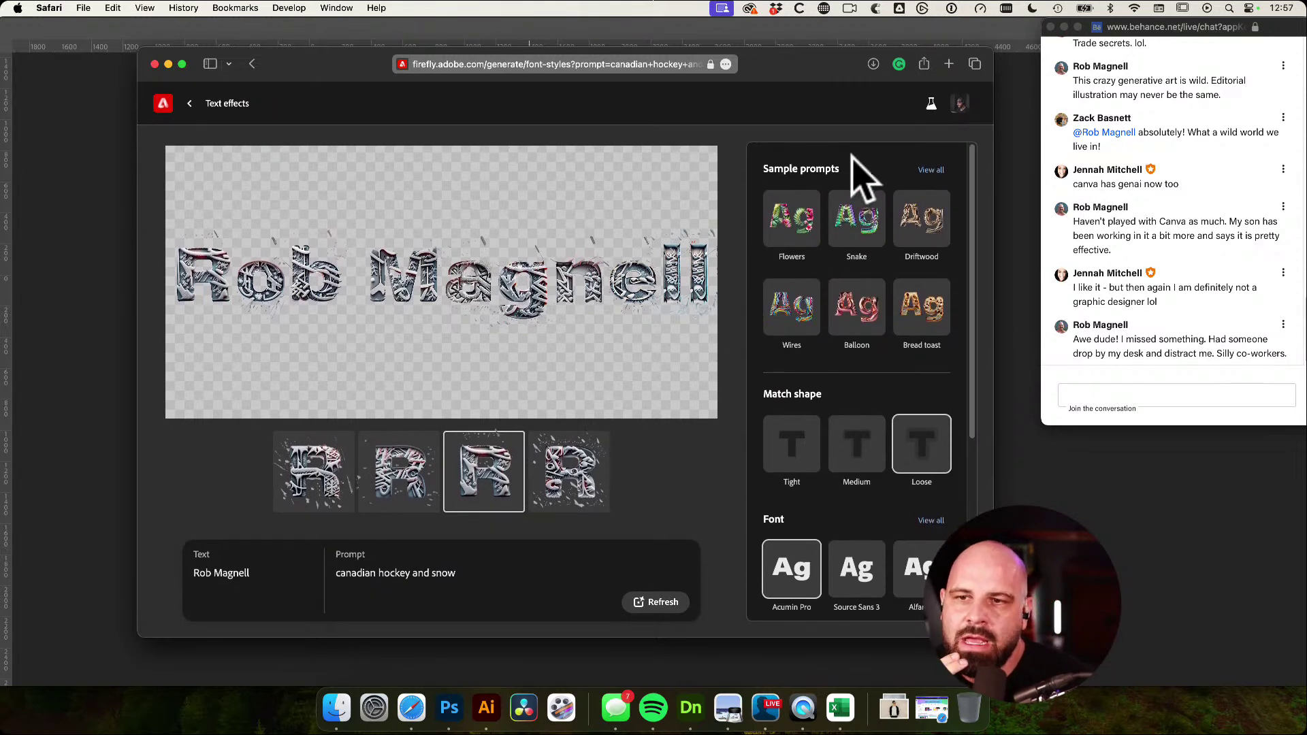
pyautogui.click(863, 312)
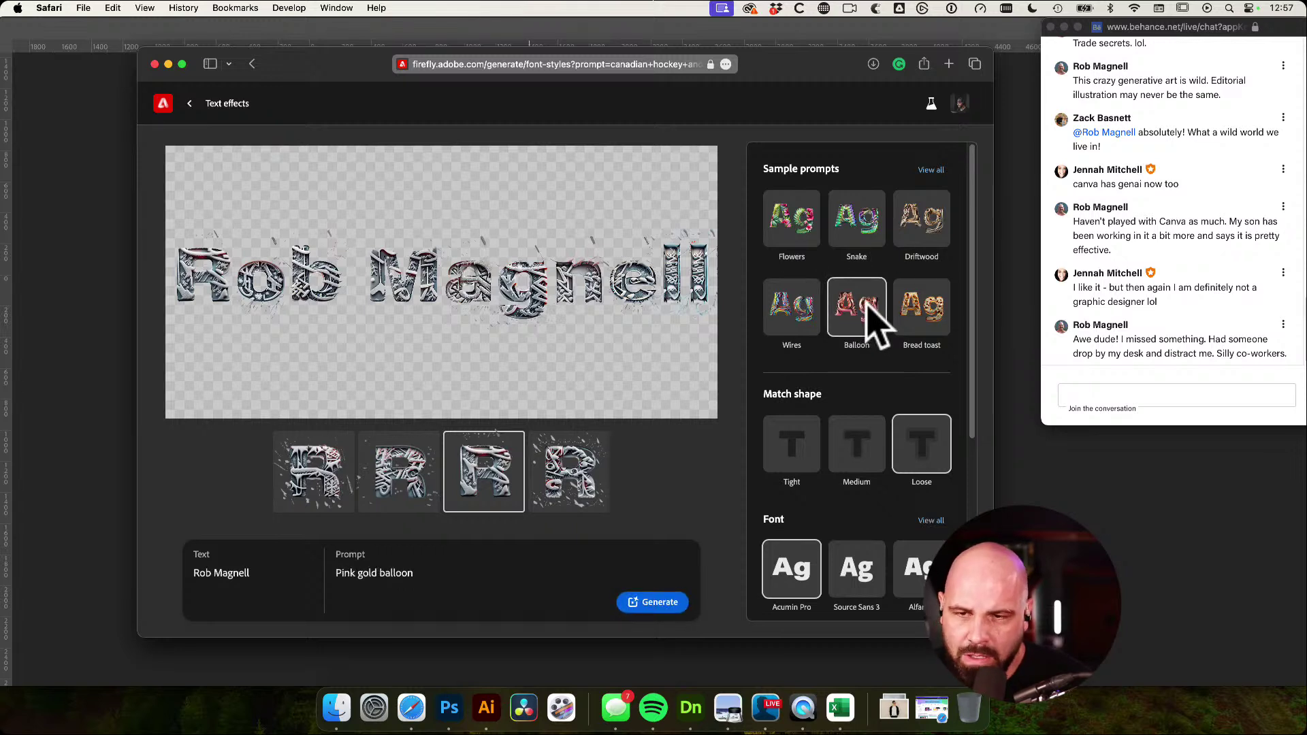
pyautogui.click(651, 604)
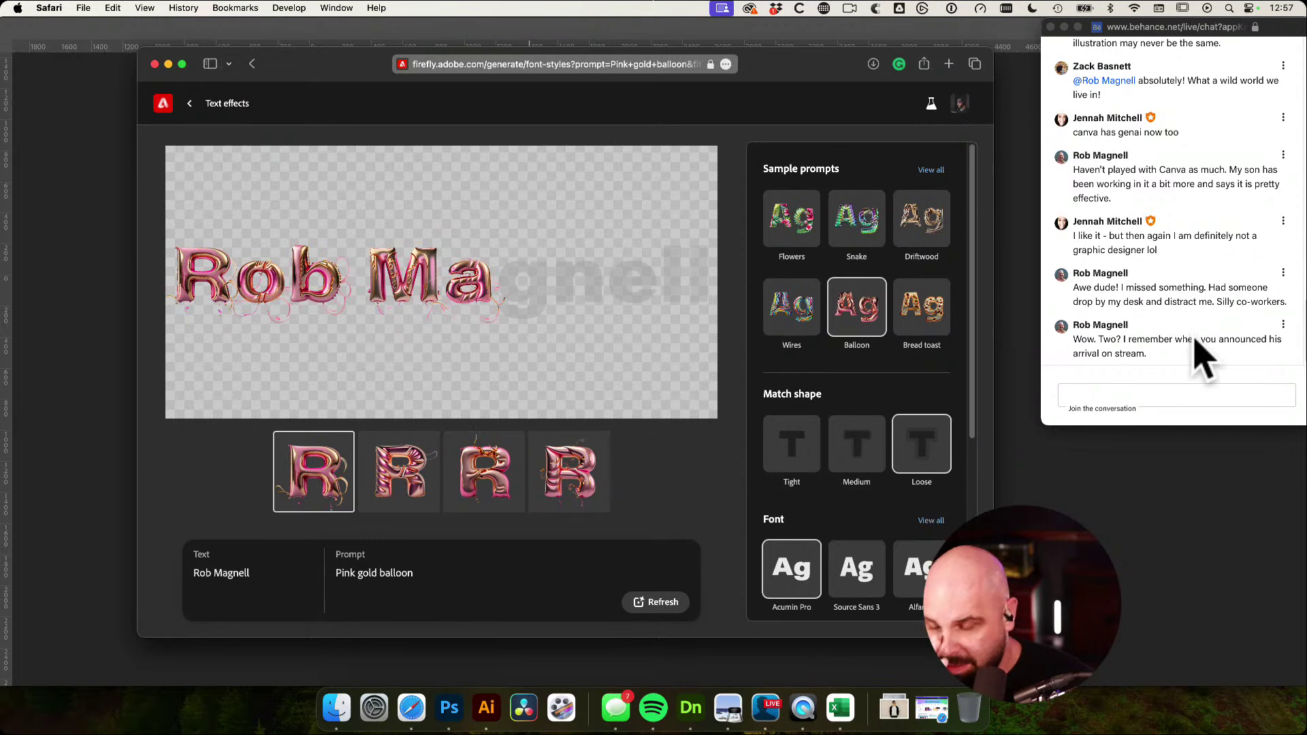
# Show all sample prompts and browse the Nature, Material and texture, and Food and drink styles
pyautogui.click(1181, 371)
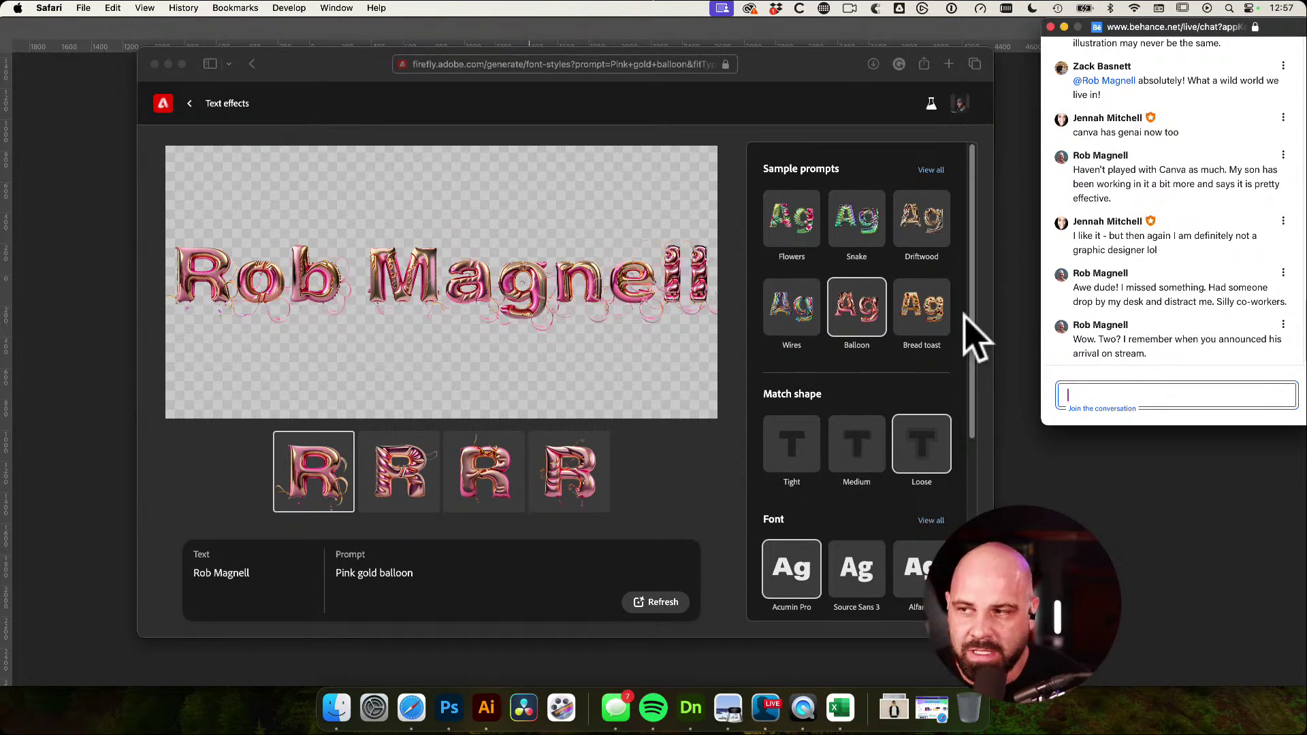
pyautogui.click(942, 170)
pyautogui.click(939, 170)
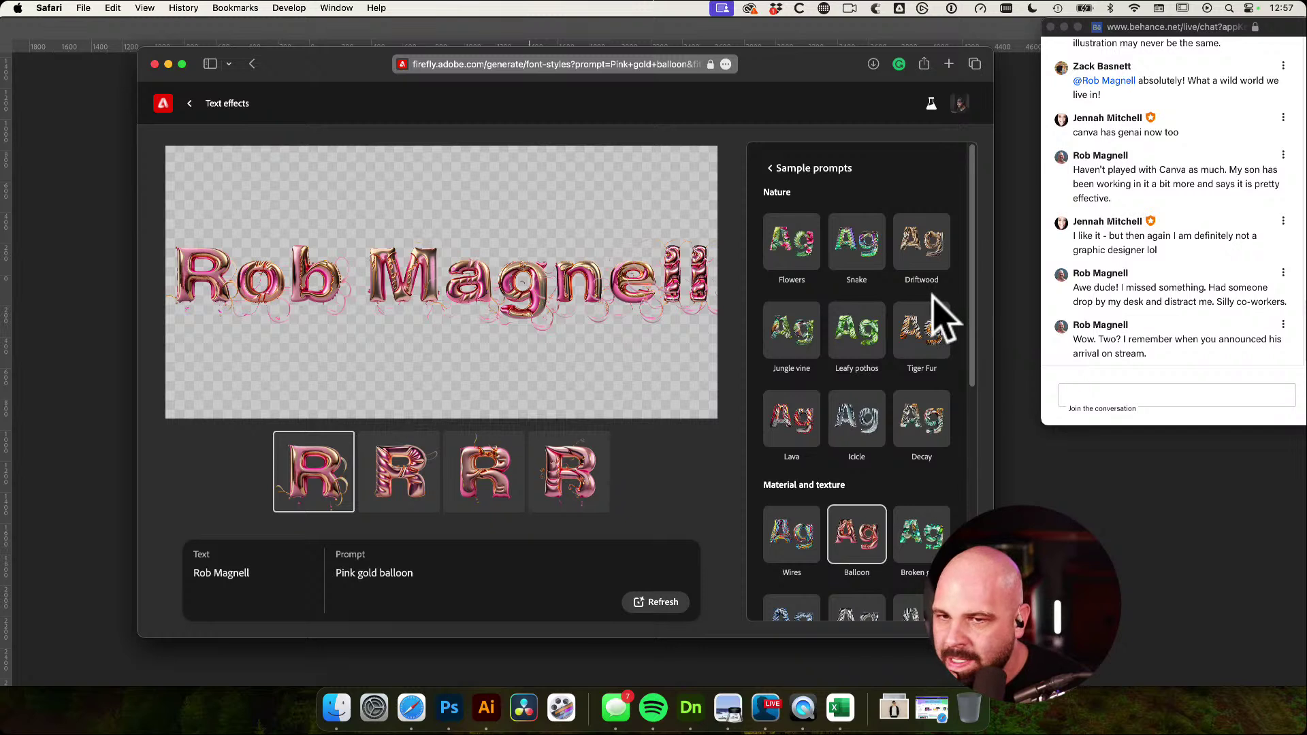
pyautogui.scroll(-1, 905, 334)
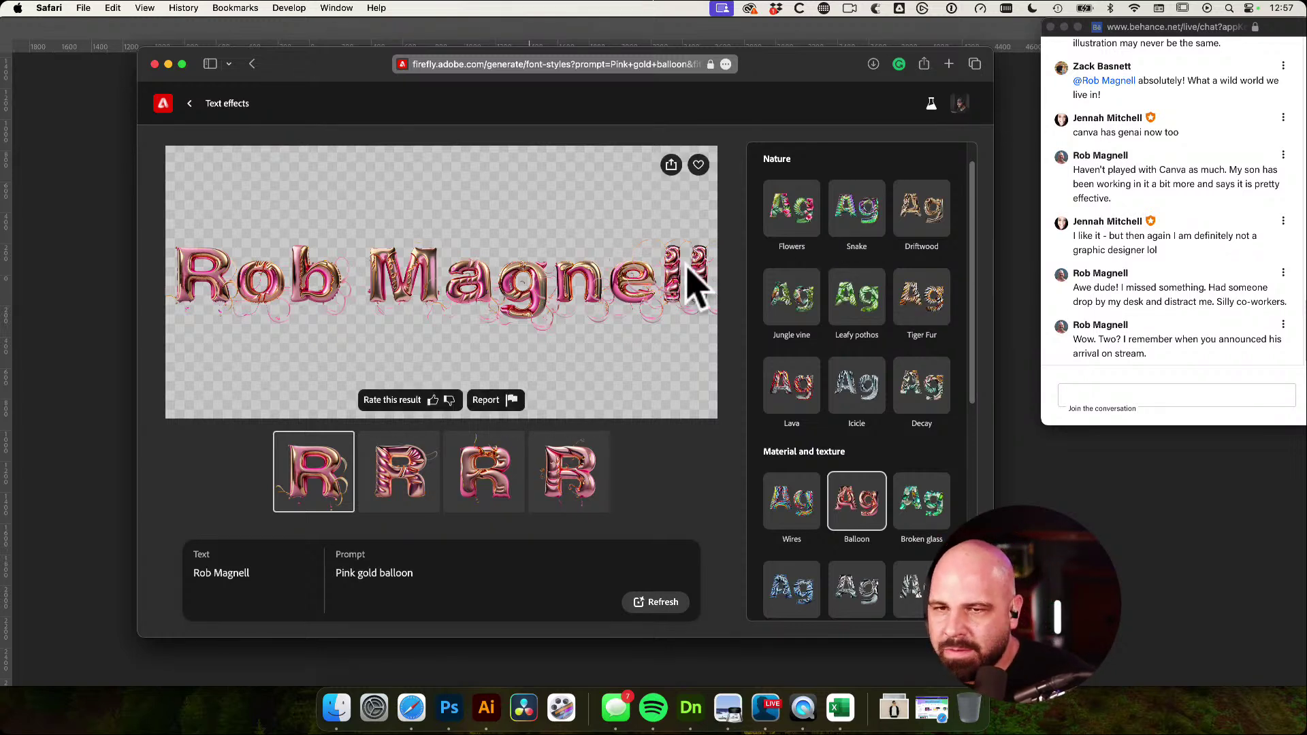
pyautogui.scroll(-8, 912, 213)
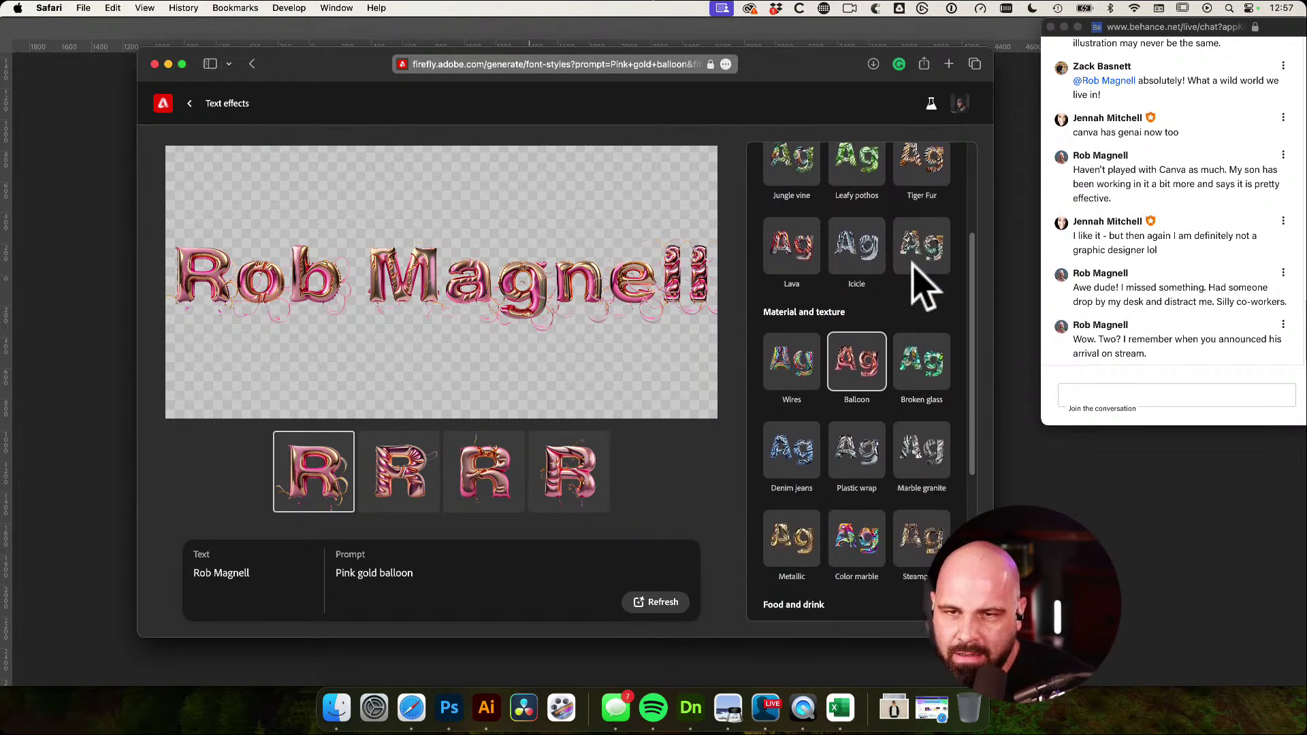
pyautogui.scroll(-5, 876, 301)
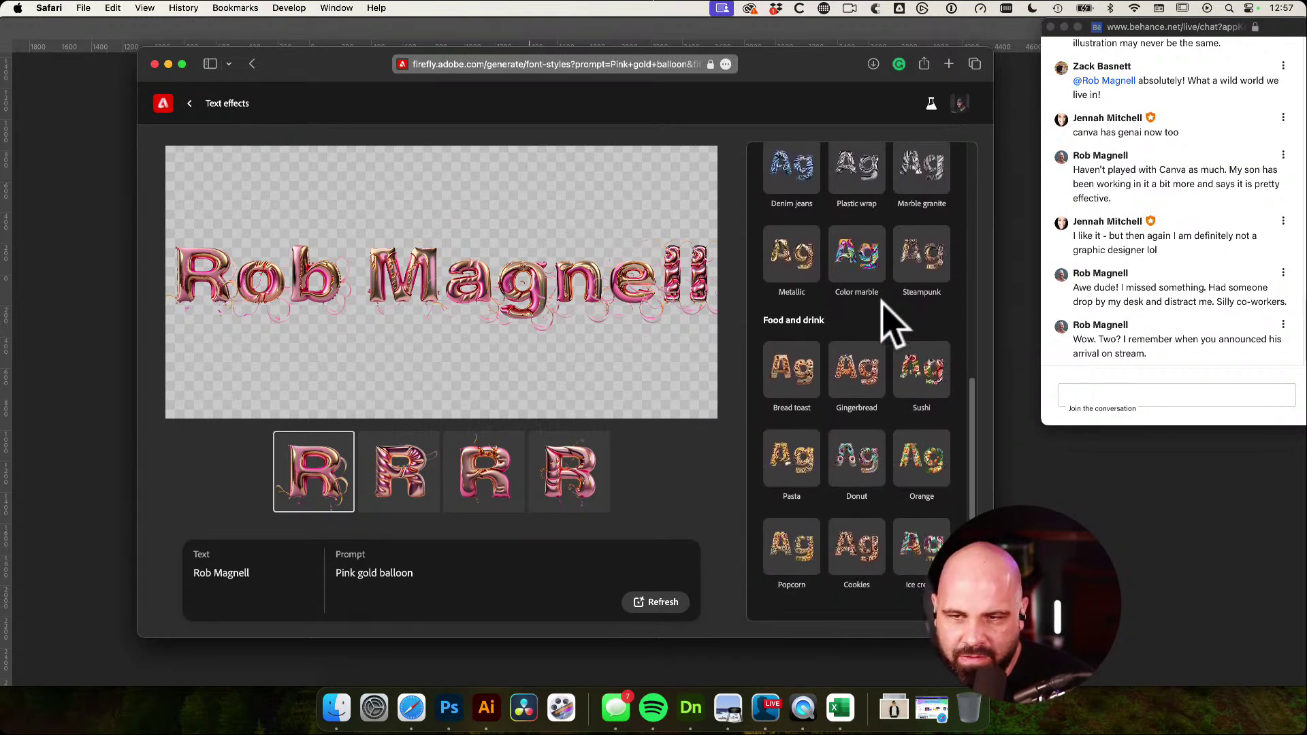
# Leave Text effects for the Firefly home page and look over the generative tools offered there
pyautogui.click(189, 103)
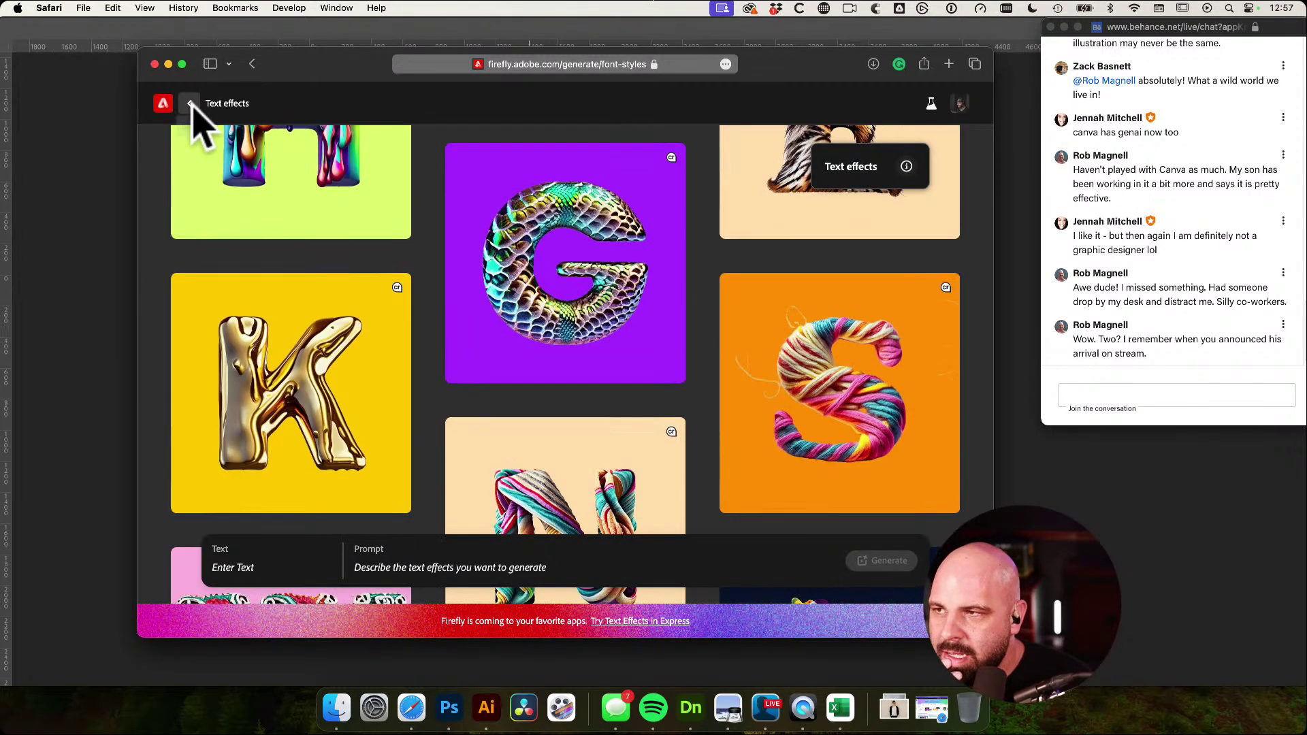
pyautogui.click(191, 103)
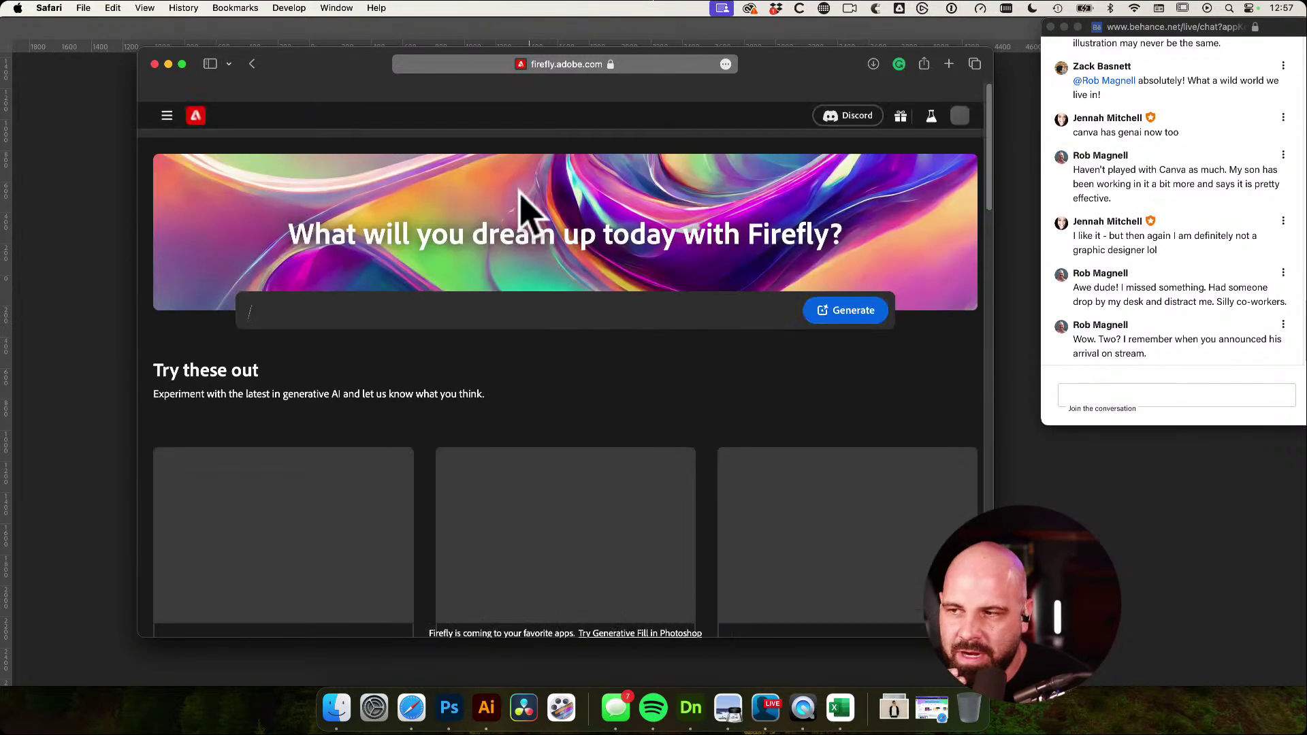
pyautogui.scroll(-3, 729, 375)
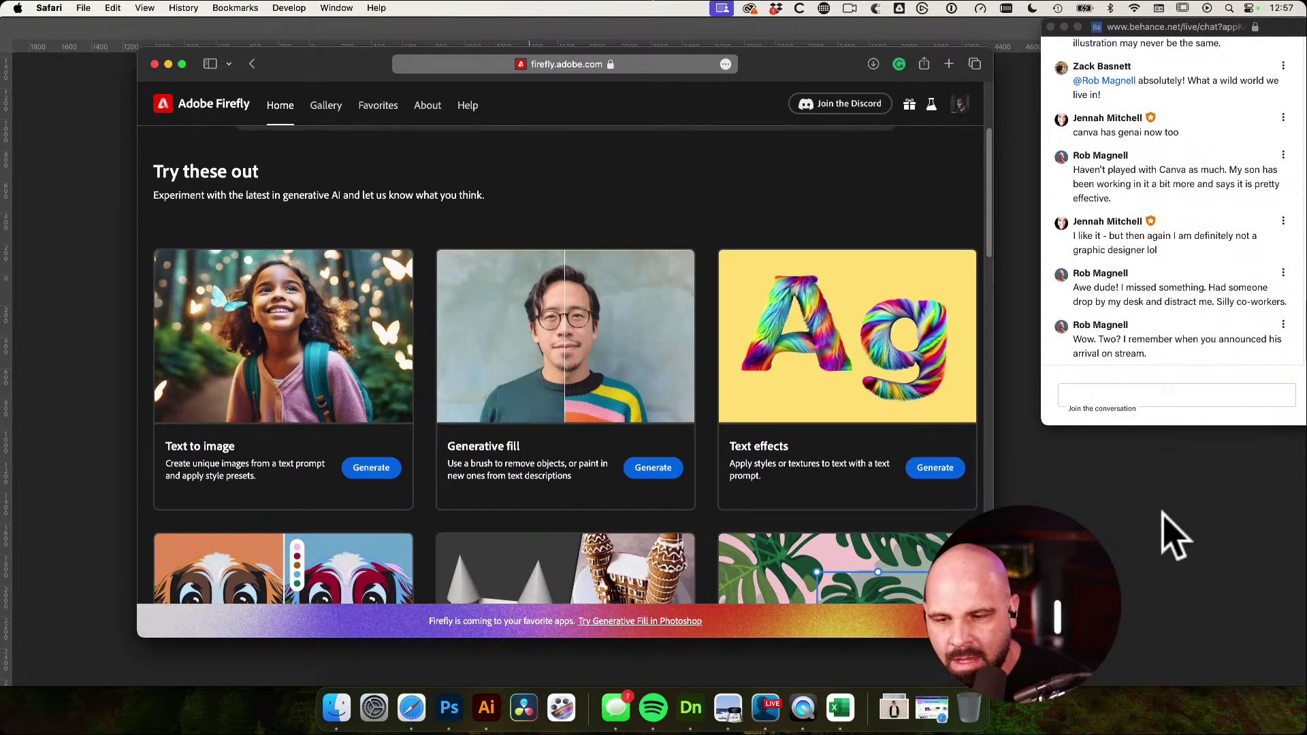
# Switch to Photoshop and close Thumbnail.psd without saving its changes
pyautogui.click(449, 709)
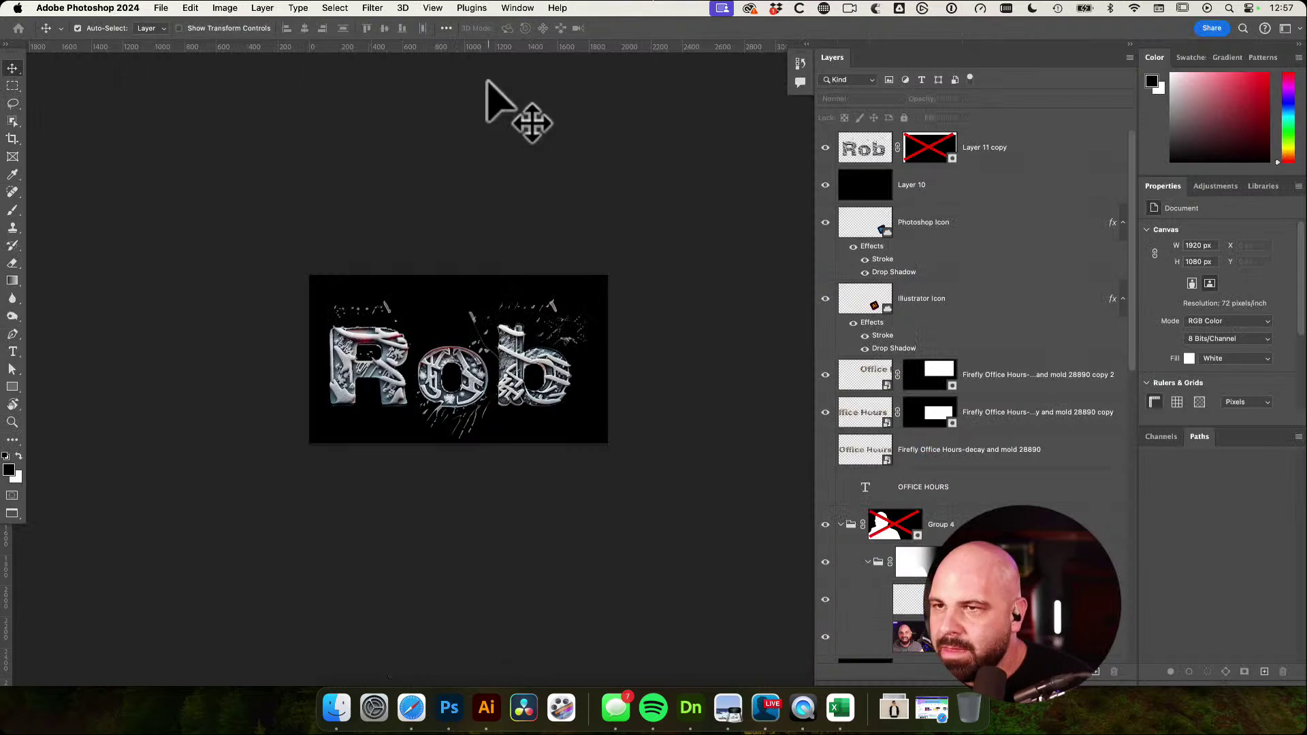
pyautogui.press('super+w')
pyautogui.click(634, 286)
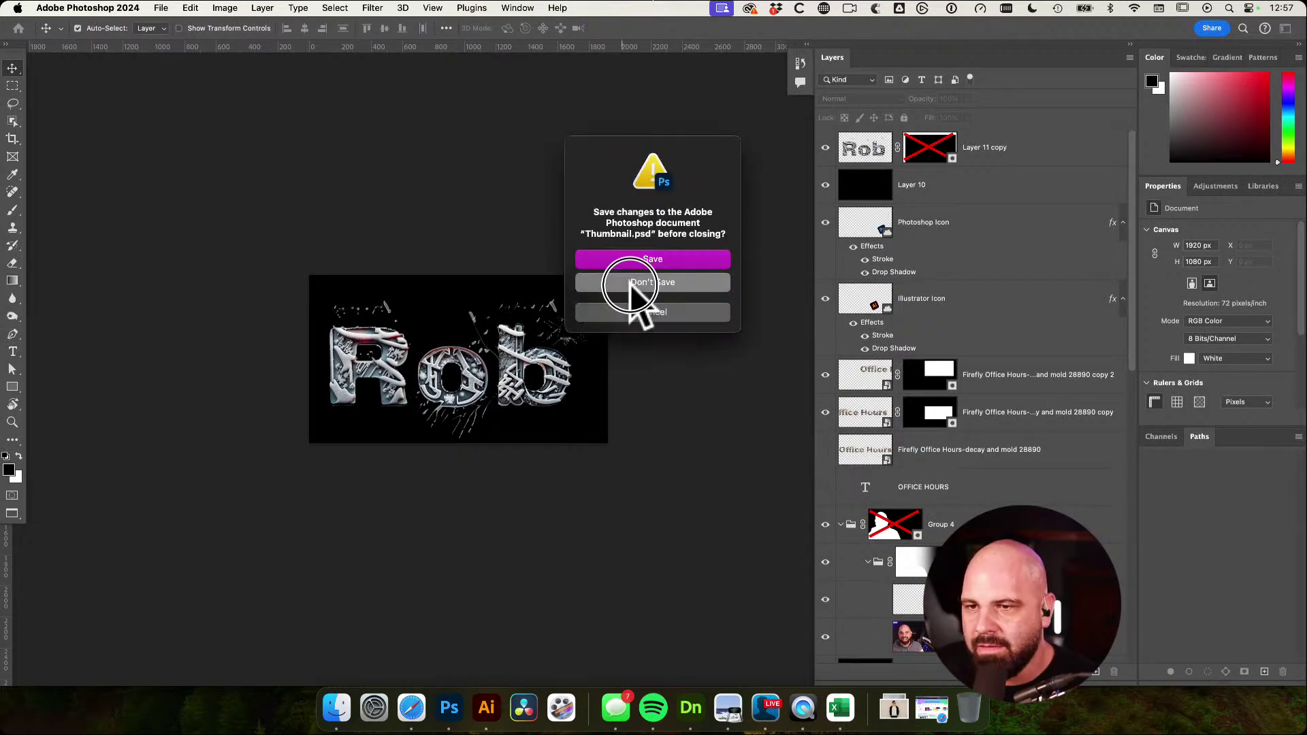
# Return to the standard screen mode, look through the open hoodie mockups, and bring up Wakeboard Hoodie Sweater | Mockup_v1.psd
pyautogui.hscroll(5, 521, 310)
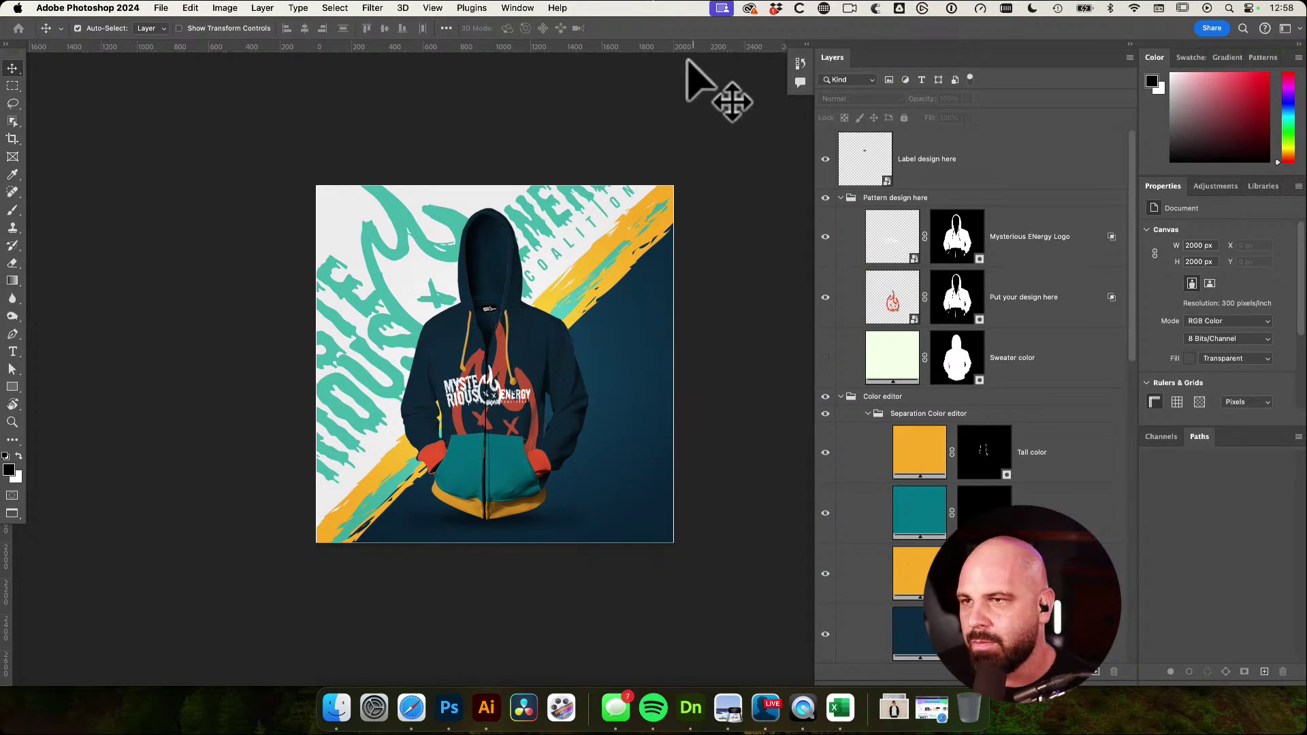
pyautogui.press('f')
pyautogui.press('f')
pyautogui.moveTo(644, 159); pyautogui.dragTo(579, 208)
pyautogui.click(666, 65)
pyautogui.click(669, 64)
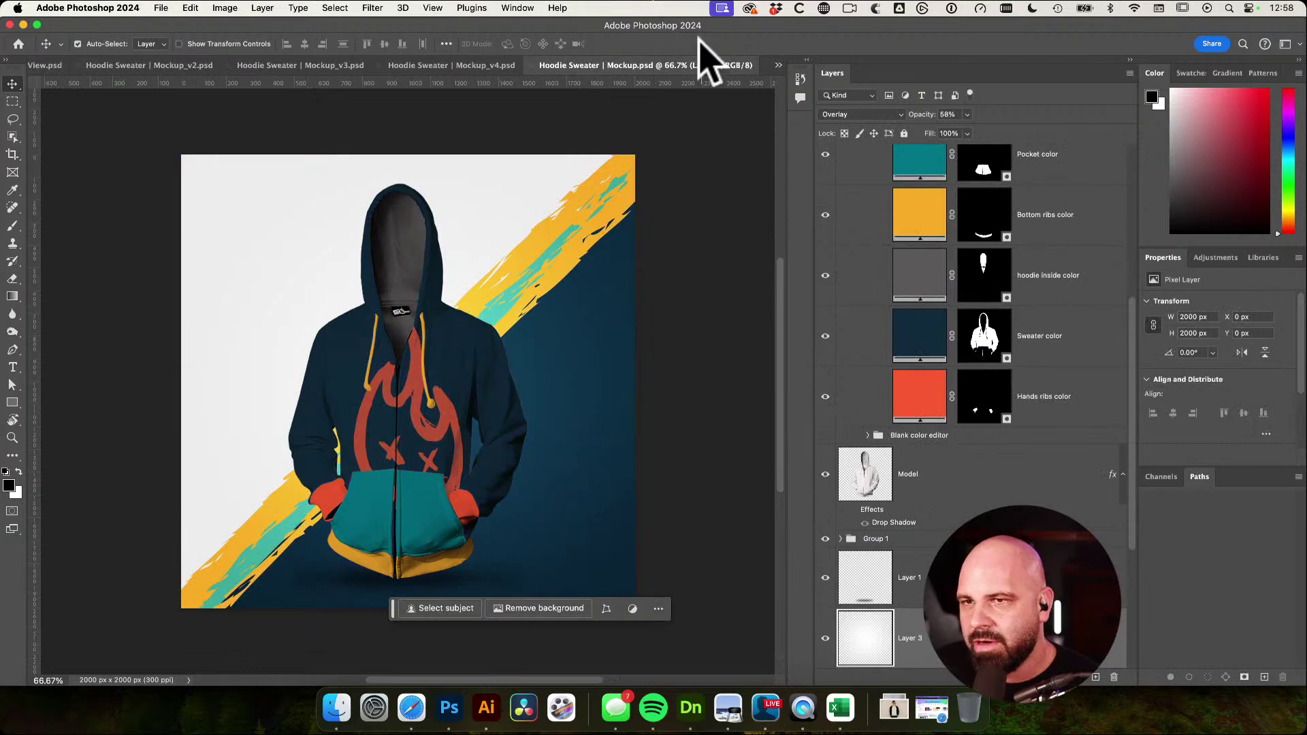
pyautogui.click(457, 63)
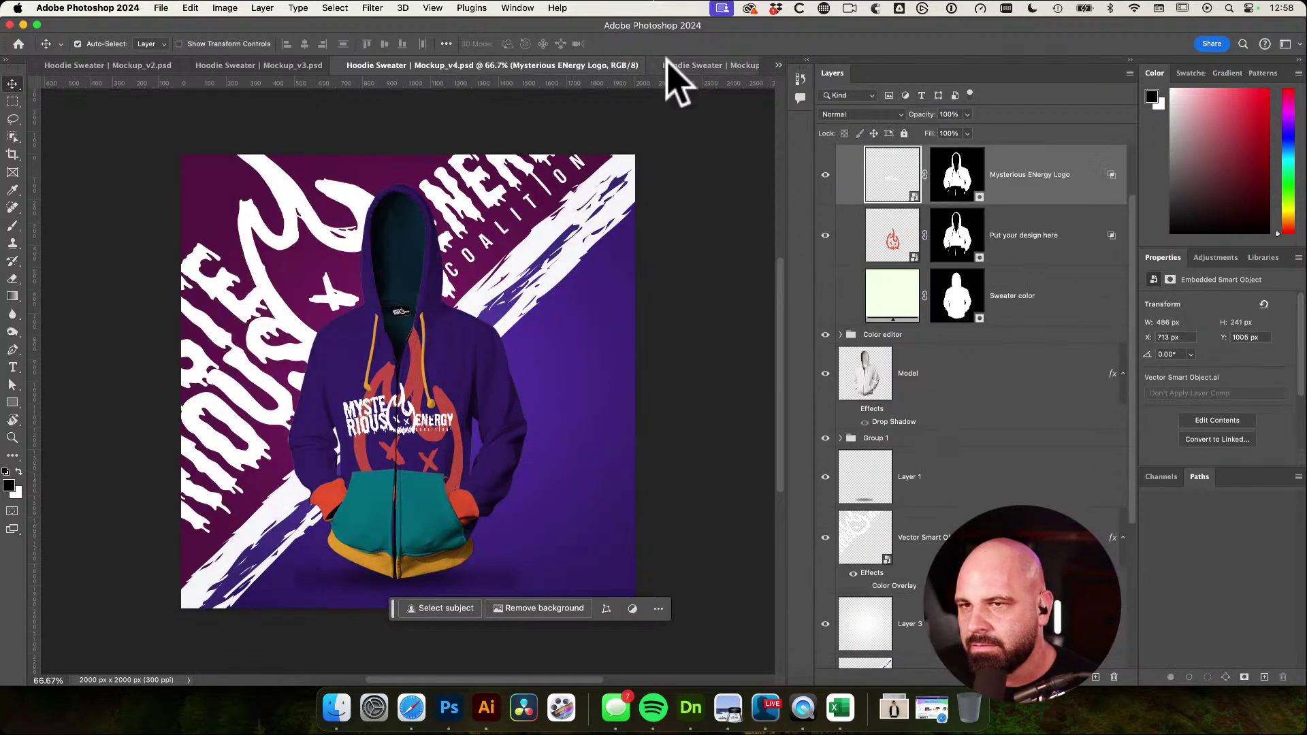
pyautogui.click(749, 64)
pyautogui.click(778, 65)
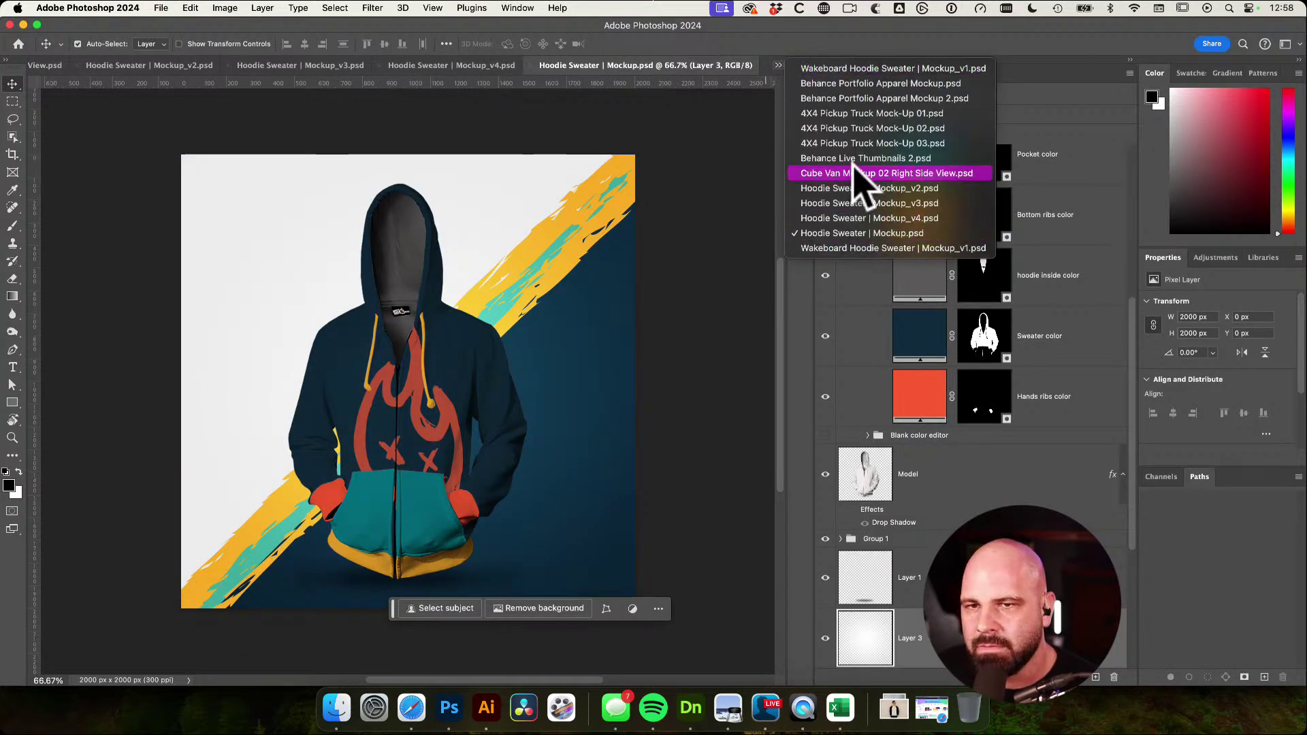
pyautogui.click(885, 248)
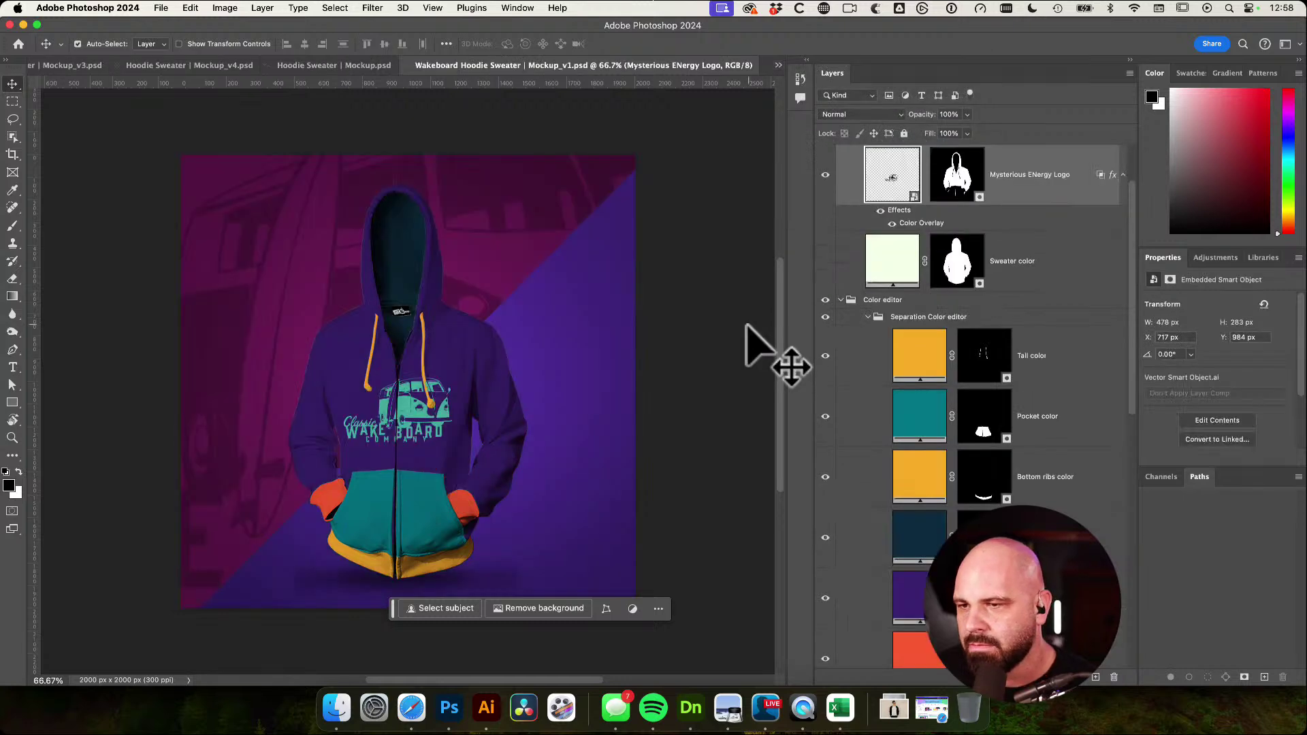
pyautogui.moveTo(654, 379); pyautogui.dragTo(681, 347)
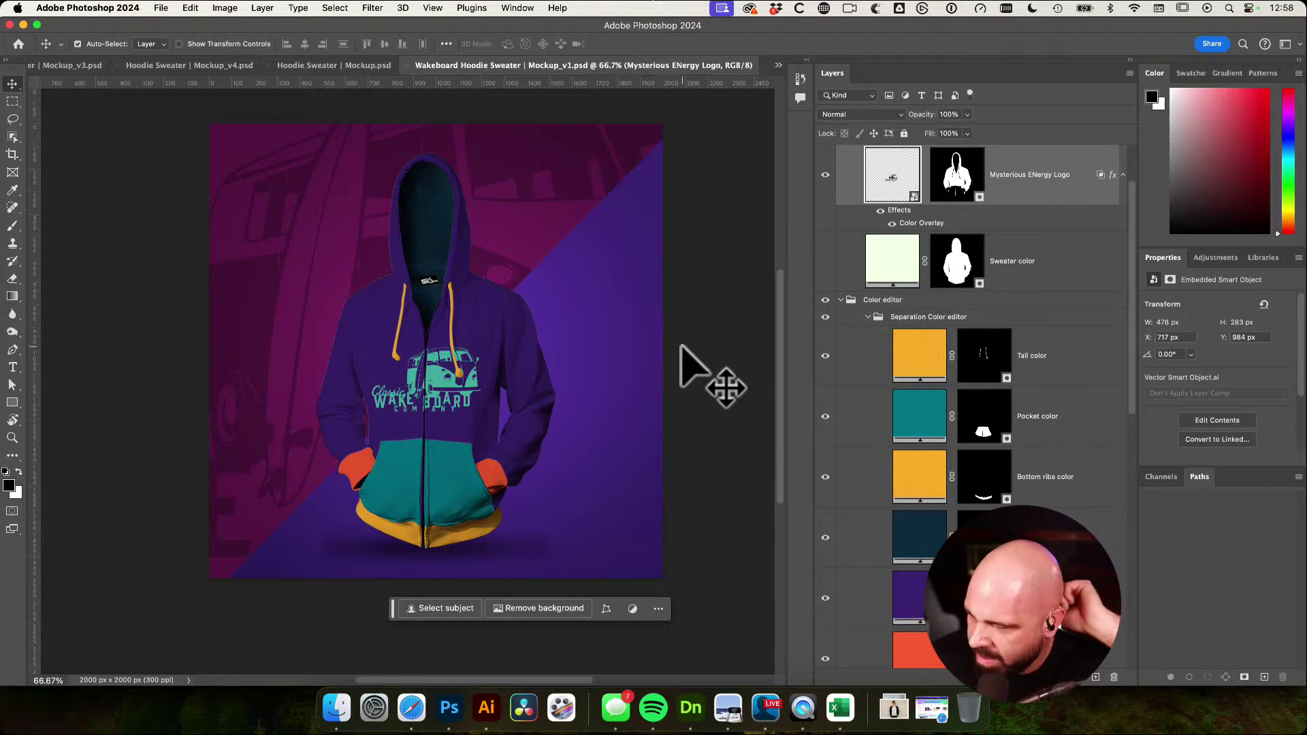
pyautogui.click(686, 190)
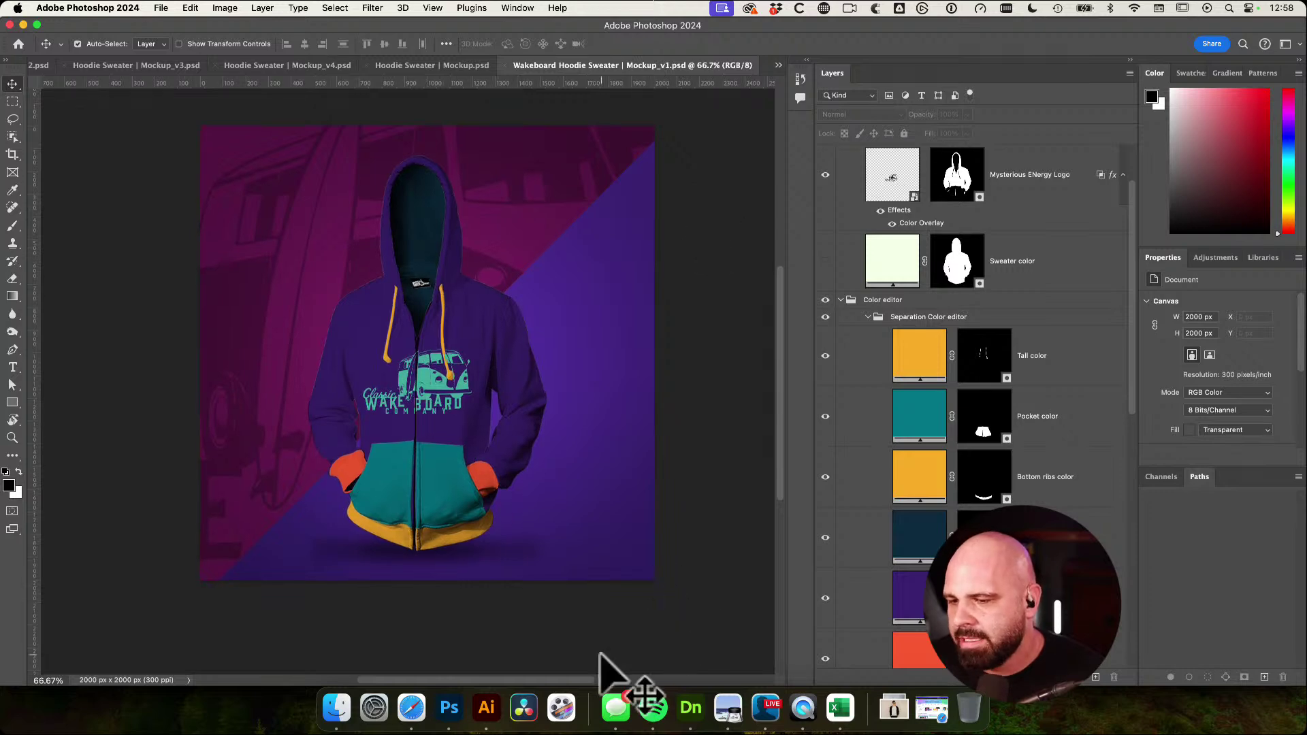
pyautogui.click(616, 709)
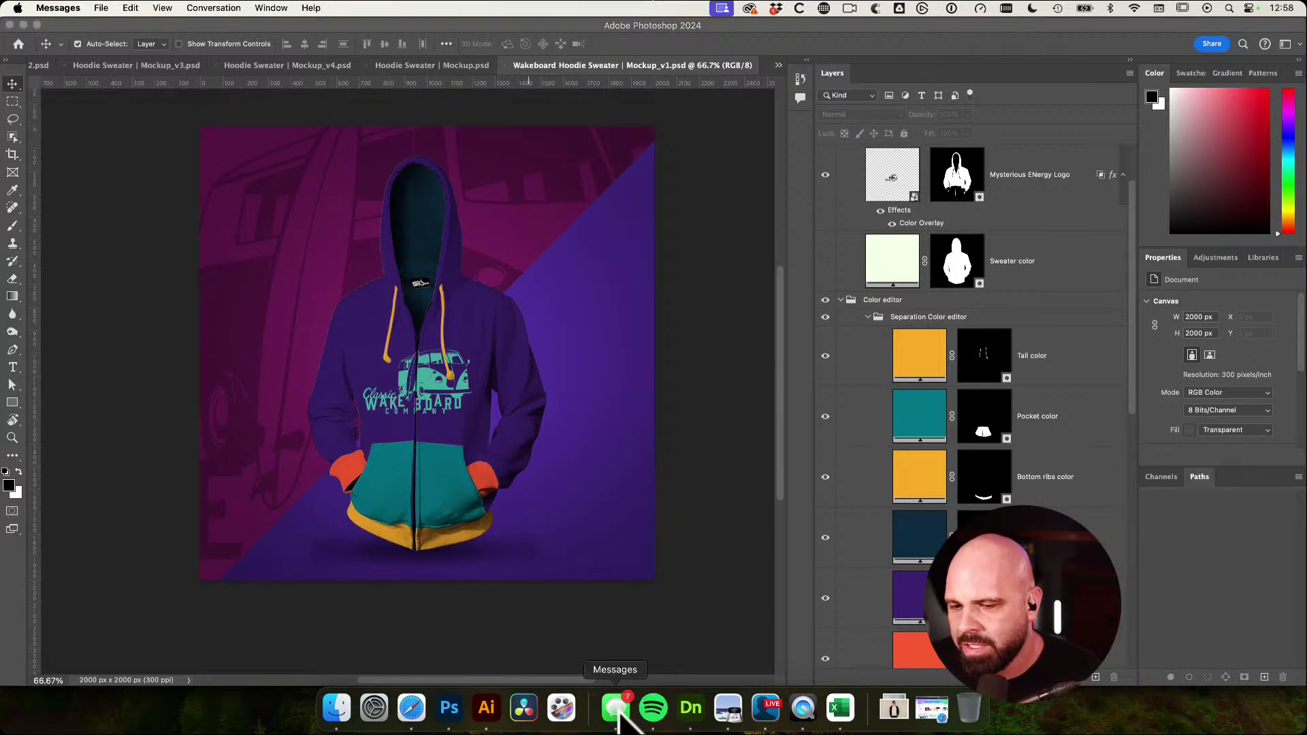
pyautogui.click(593, 137)
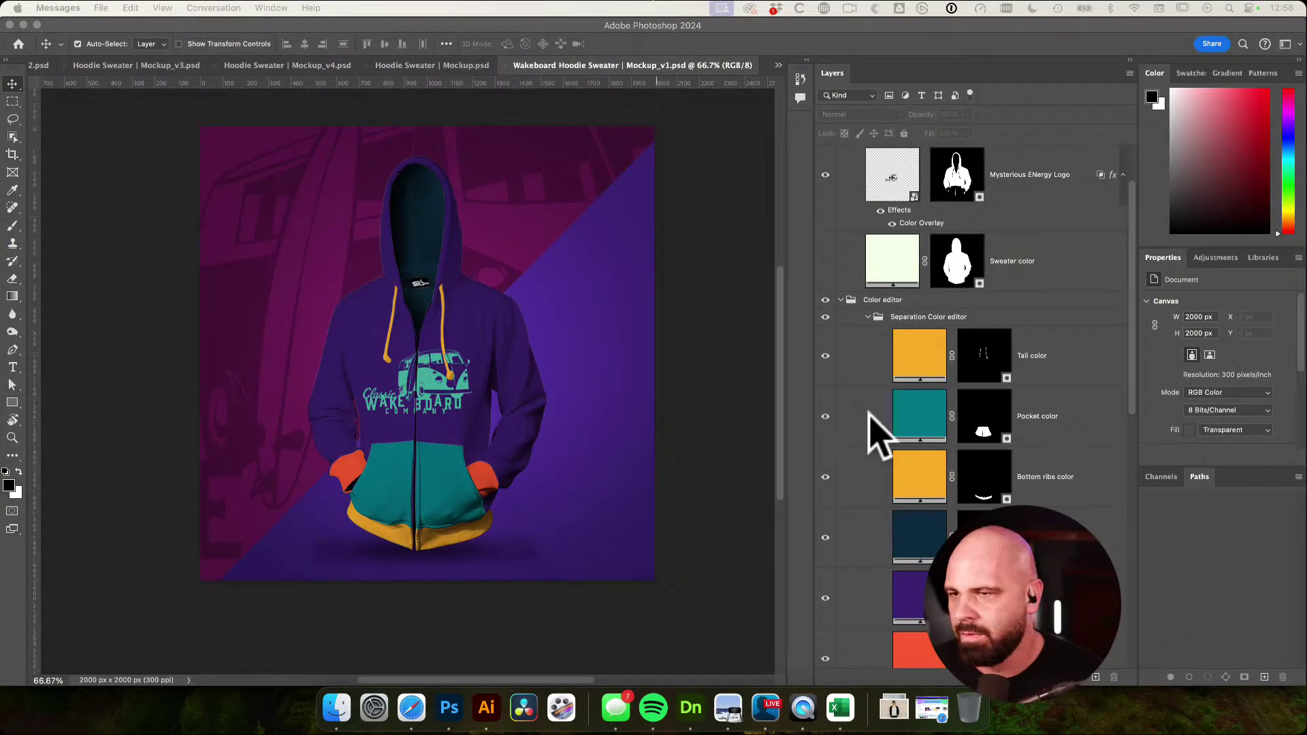
pyautogui.click(744, 374)
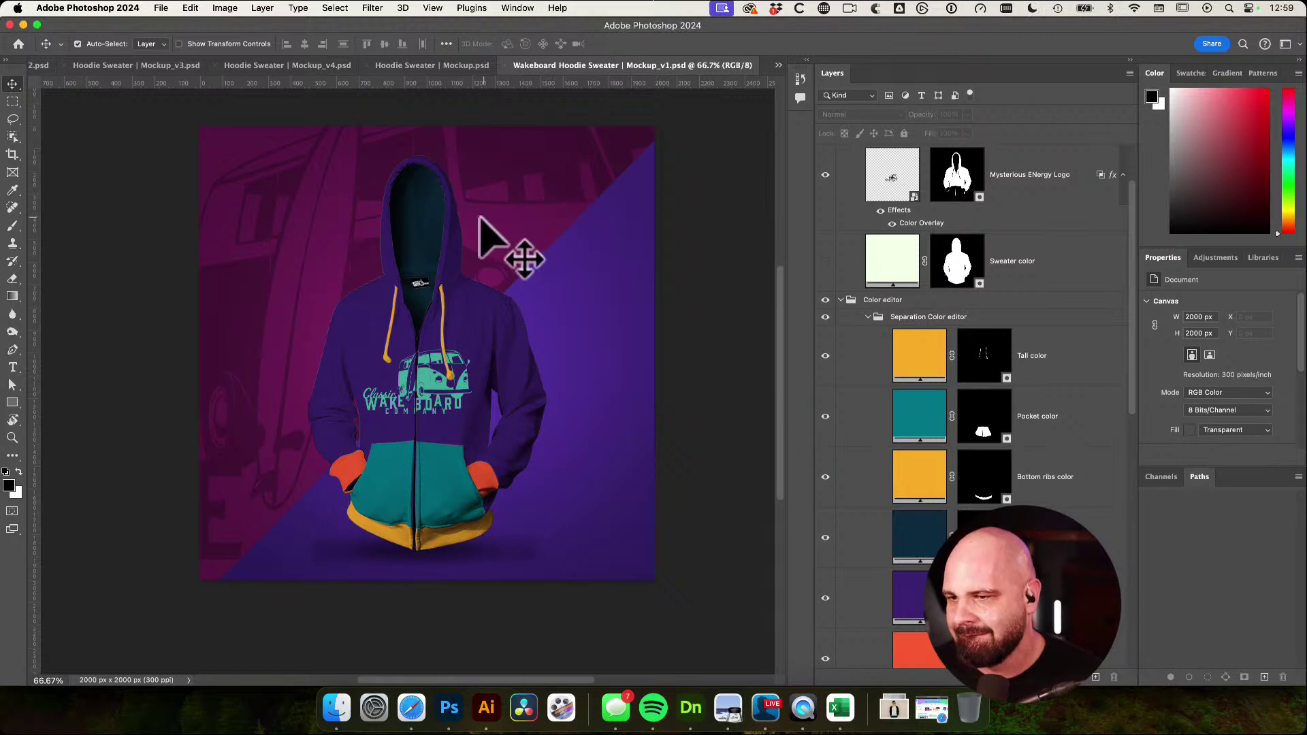
pyautogui.hscroll(-10, 481, 219)
pyautogui.hscroll(10, 481, 218)
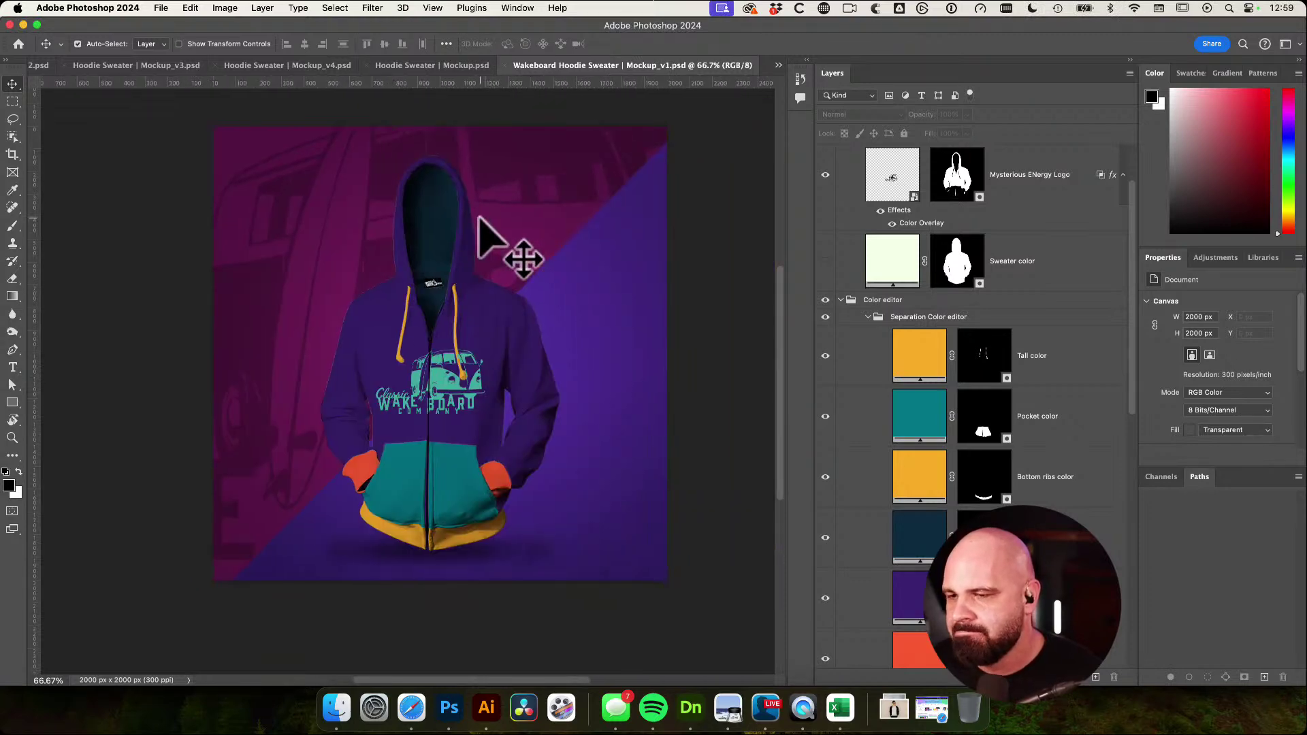
pyautogui.scroll(6, 438, 667)
pyautogui.scroll(-3, 398, 575)
pyautogui.scroll(-4, 392, 582)
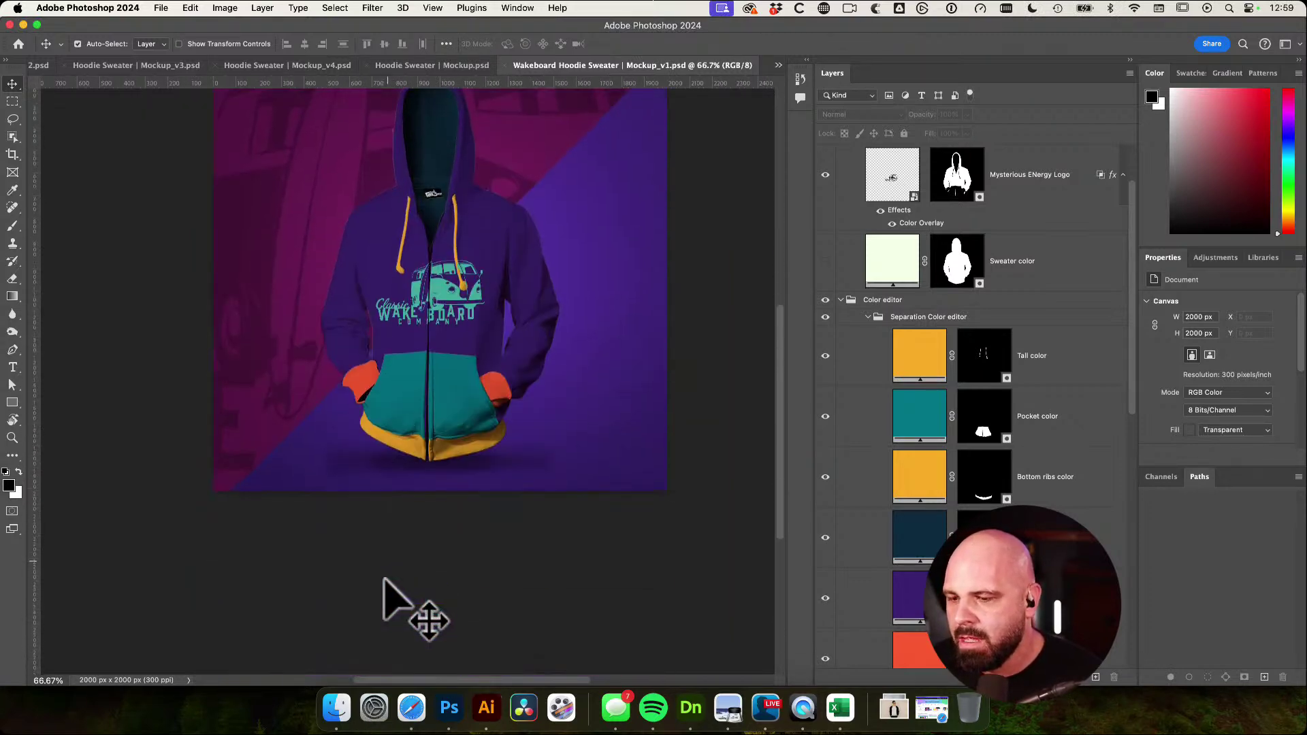
# Switch to Finder and open the Assets folder inside Exercise Files of the Graphic Design for Beginners course
pyautogui.click(336, 708)
pyautogui.hscroll(-5, 814, 293)
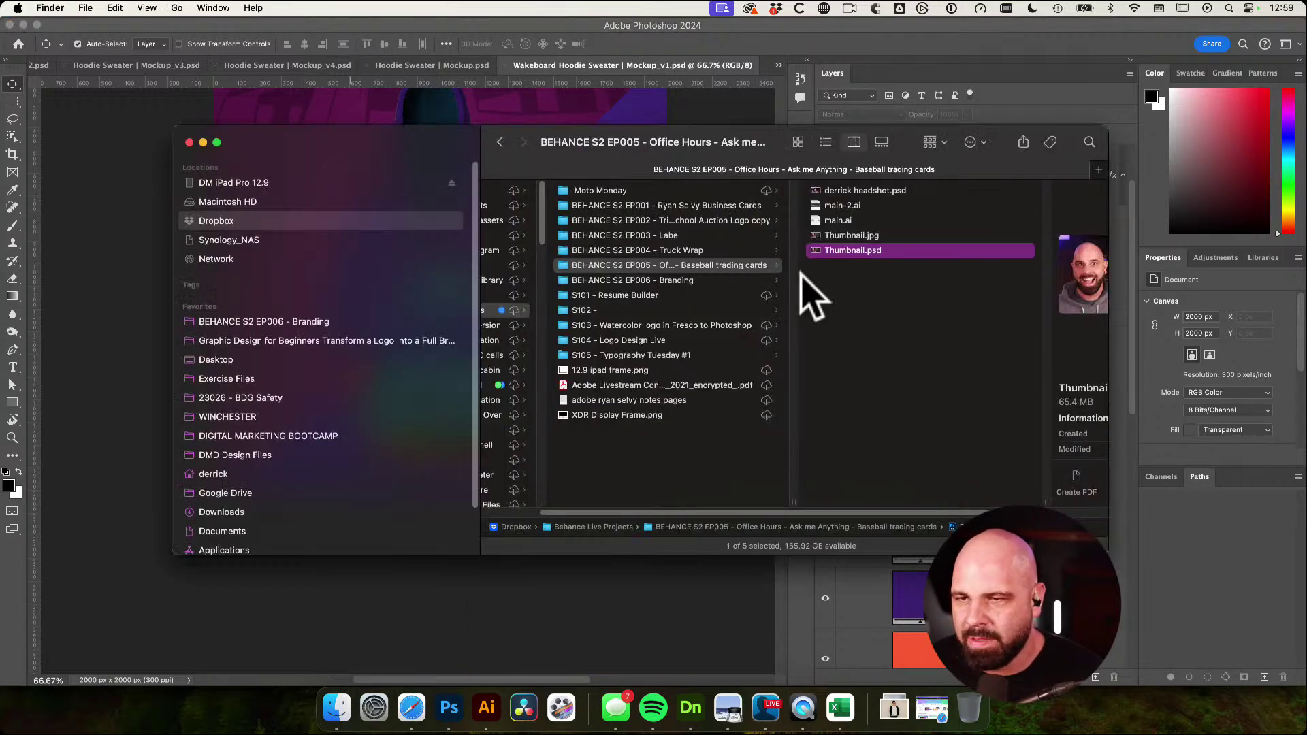
pyautogui.click(320, 341)
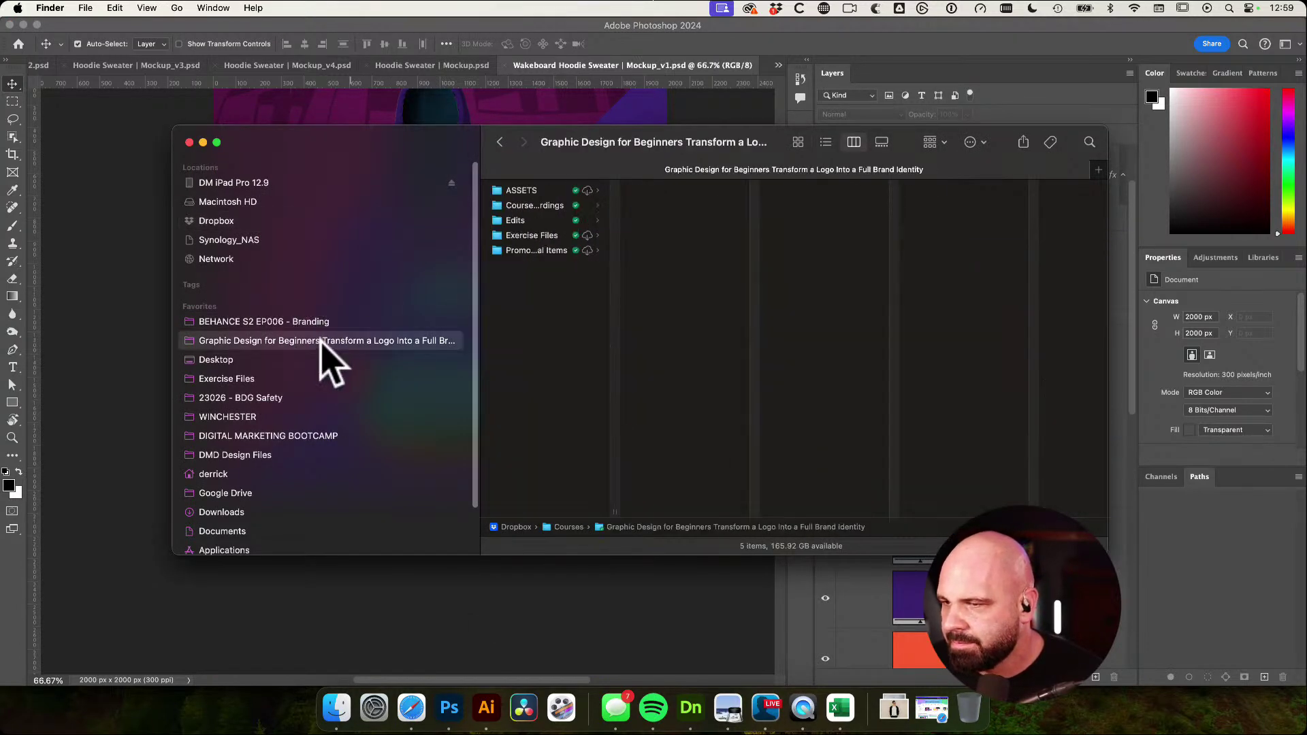
pyautogui.click(545, 235)
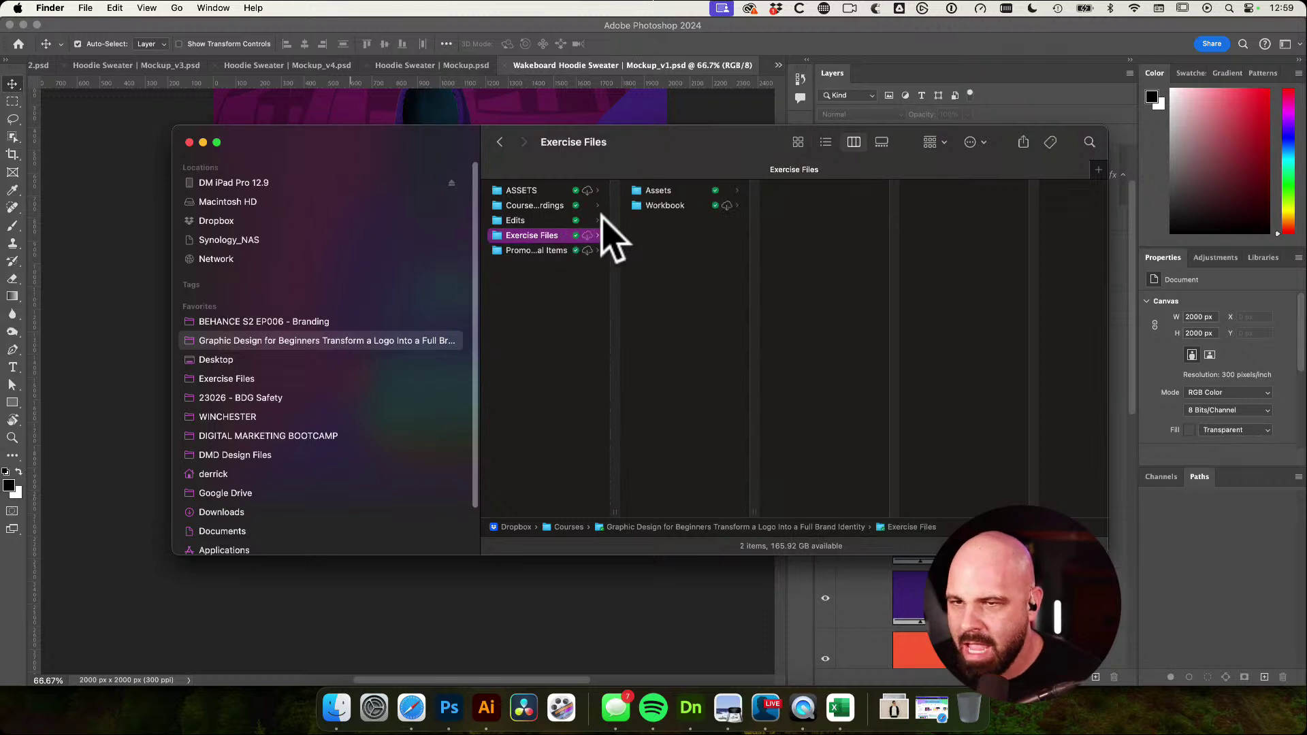
pyautogui.click(650, 190)
pyautogui.moveTo(367, 142); pyautogui.dragTo(305, 154)
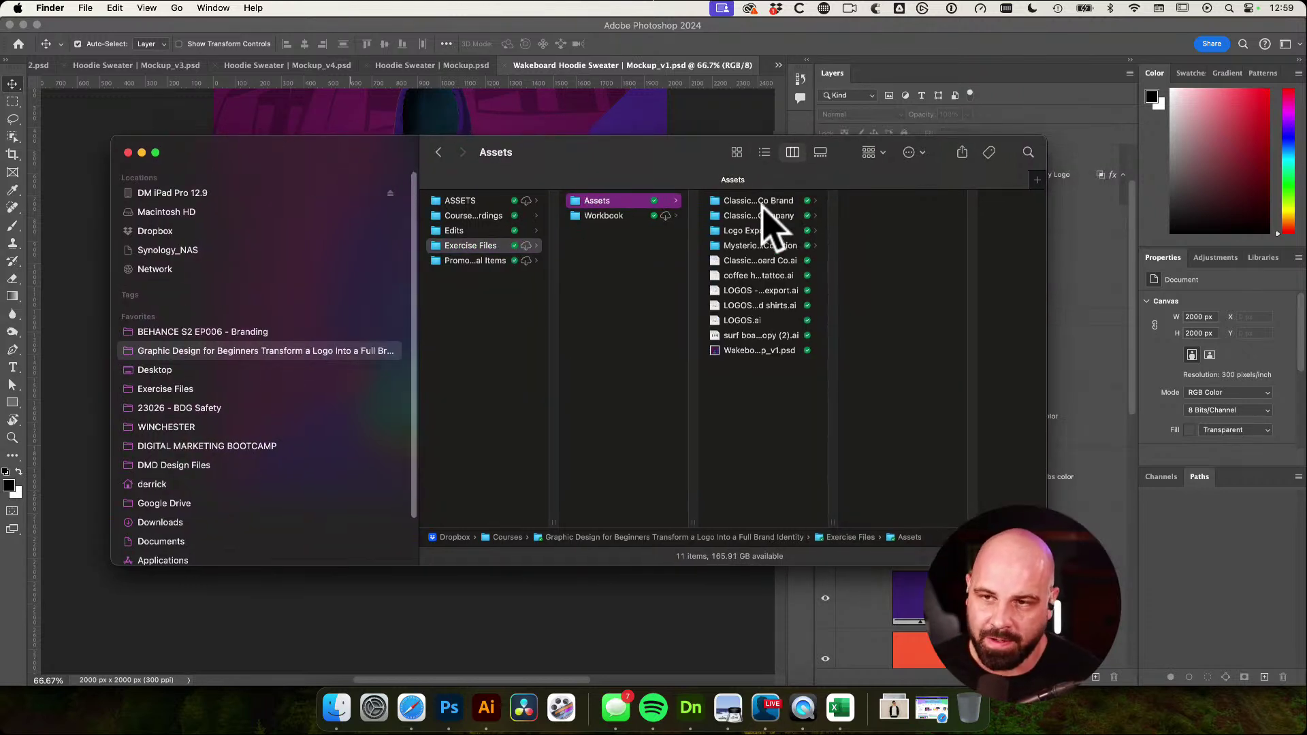
# Open the Classic Surf Board Co Brand folder and its Assets subfolder in the course's exercise files
pyautogui.click(759, 203)
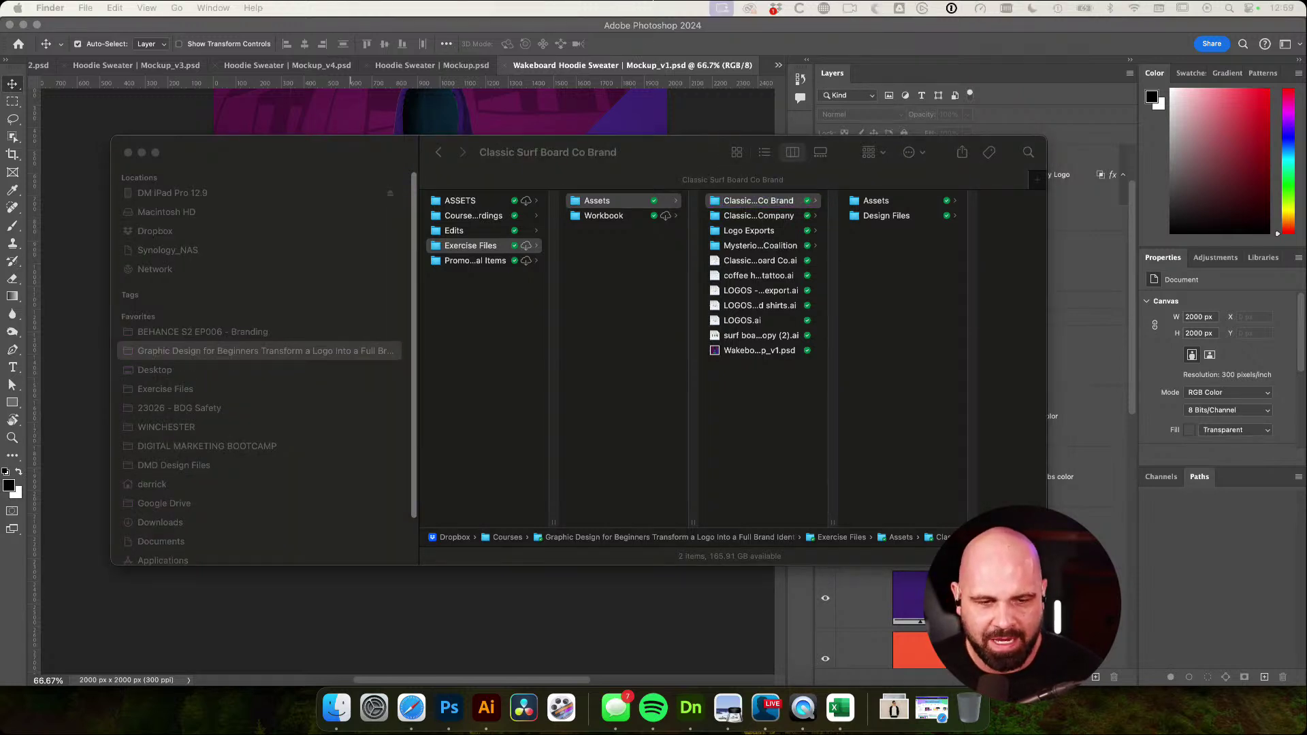
pyautogui.moveTo(325, 164); pyautogui.dragTo(356, 164)
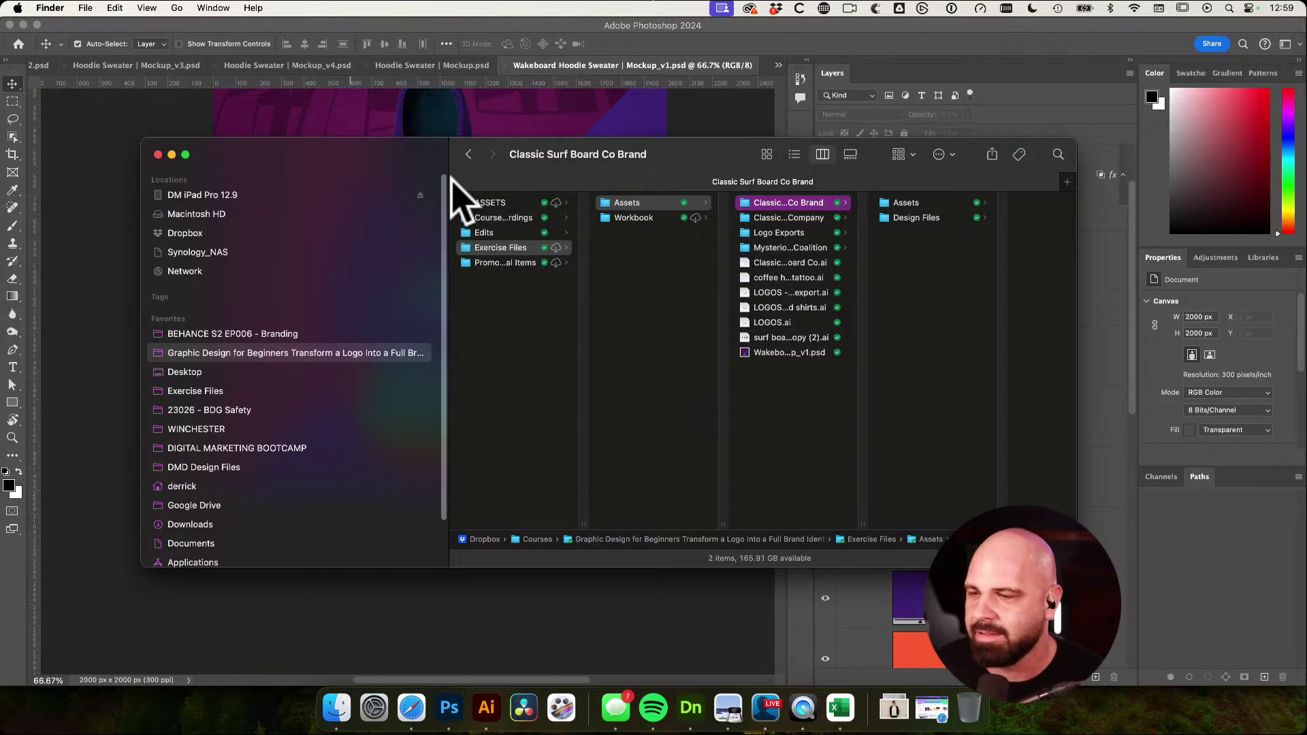
pyautogui.moveTo(388, 153); pyautogui.dragTo(355, 147)
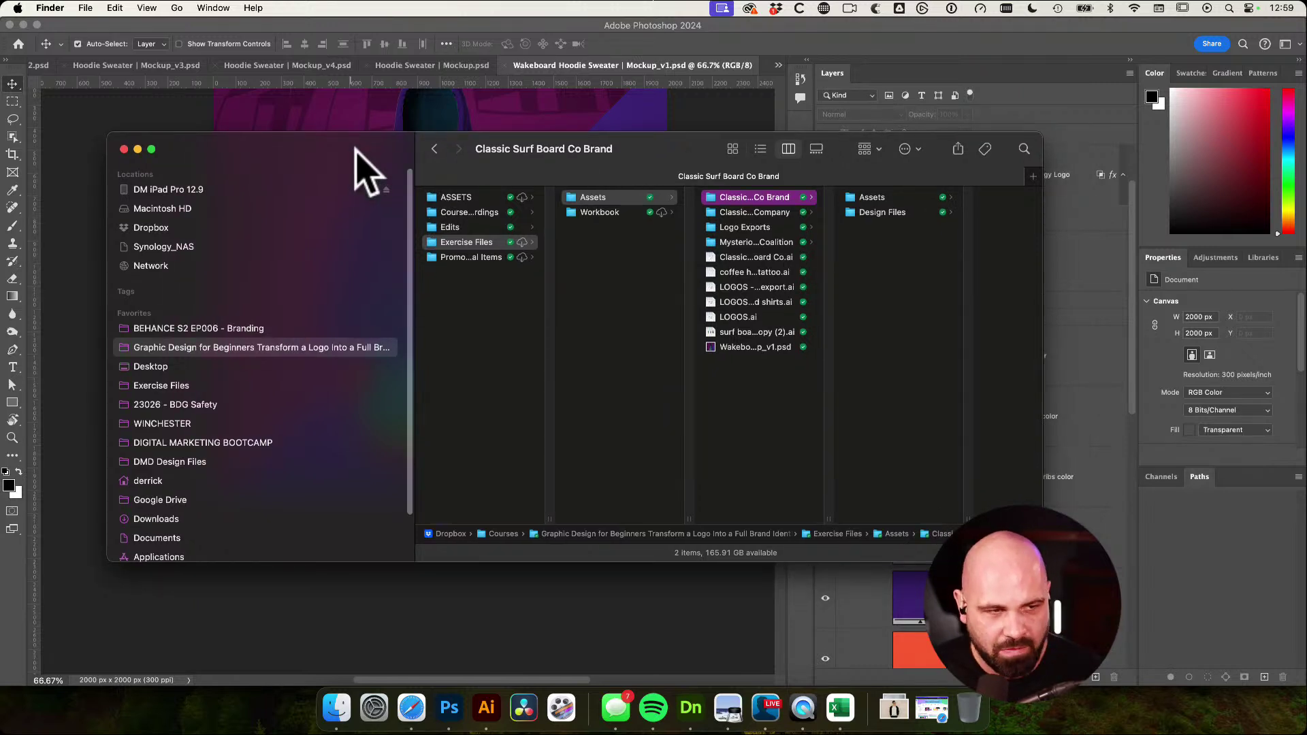
pyautogui.moveTo(358, 145); pyautogui.dragTo(350, 174)
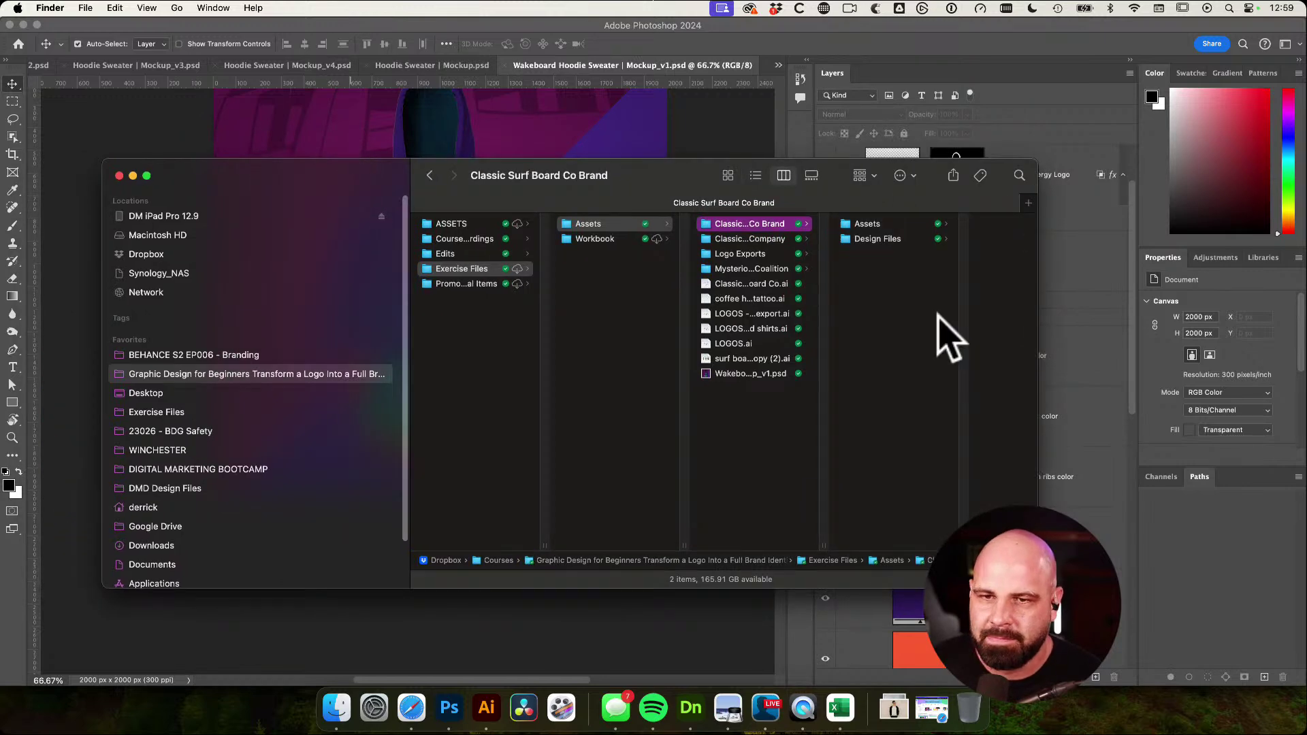
pyautogui.click(885, 229)
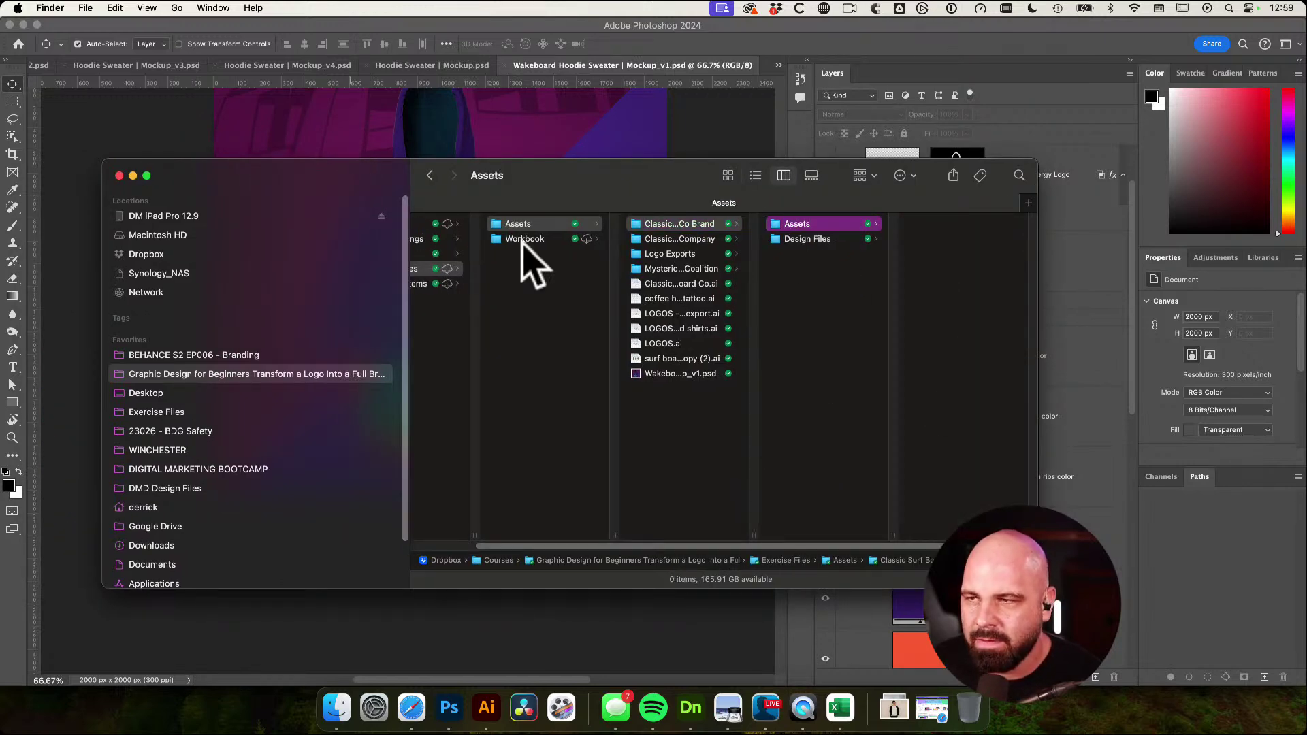
# Return to Photoshop and close Hoodie Sweater | Mockup_v4.psd and Mockup_v3.psd, keeping Mockup_v2.psd open
pyautogui.click(404, 138)
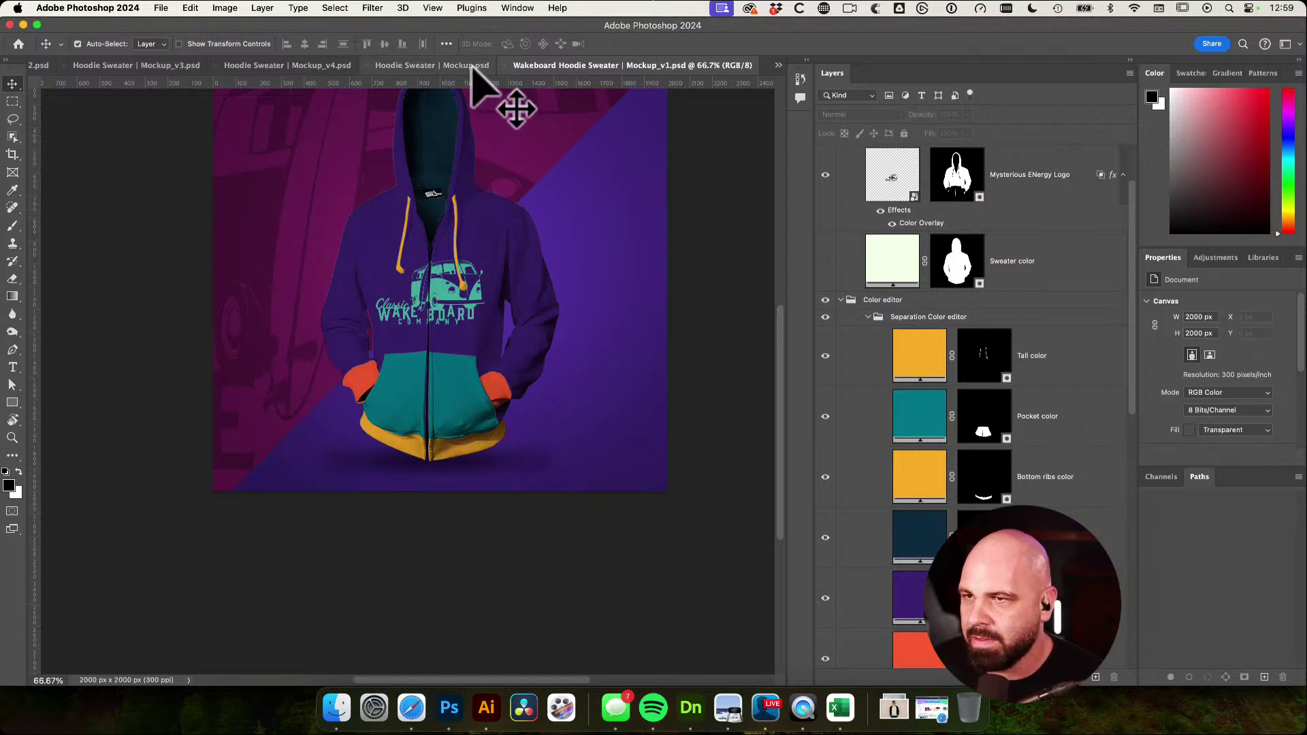
pyautogui.click(466, 65)
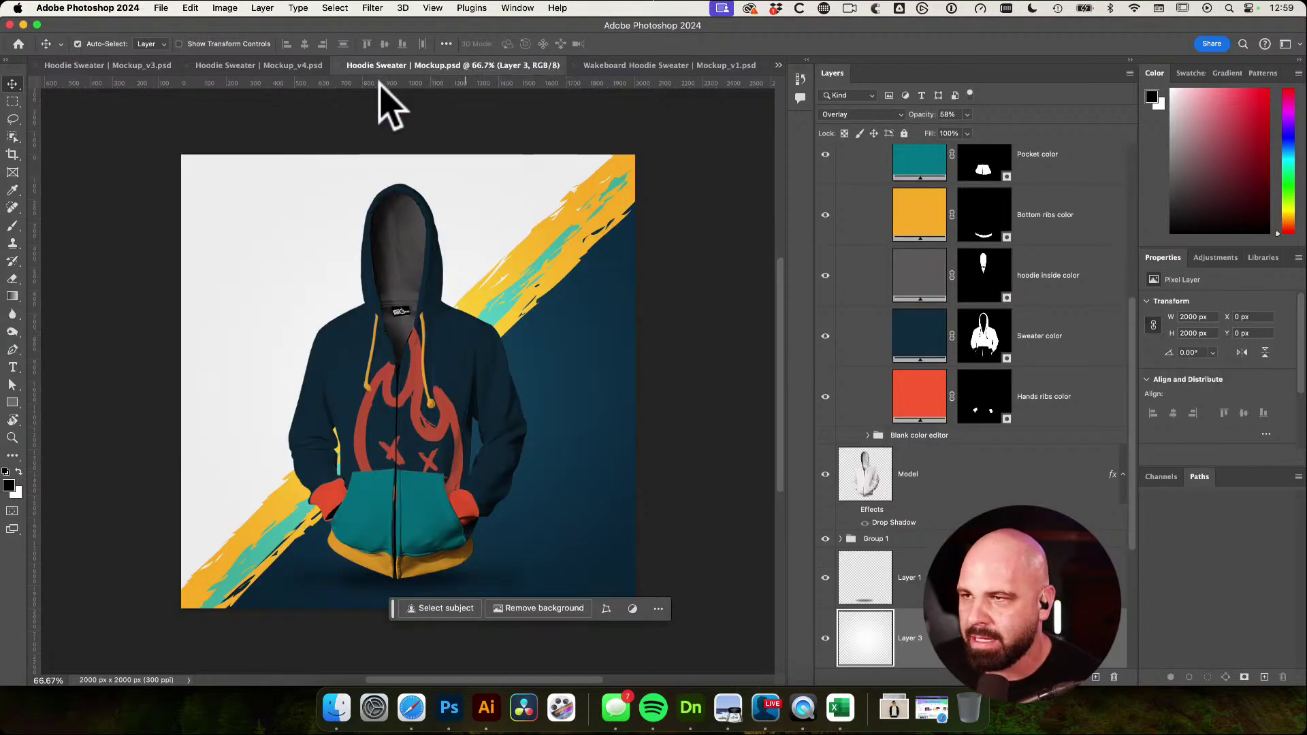
pyautogui.click(291, 66)
pyautogui.press('super+w')
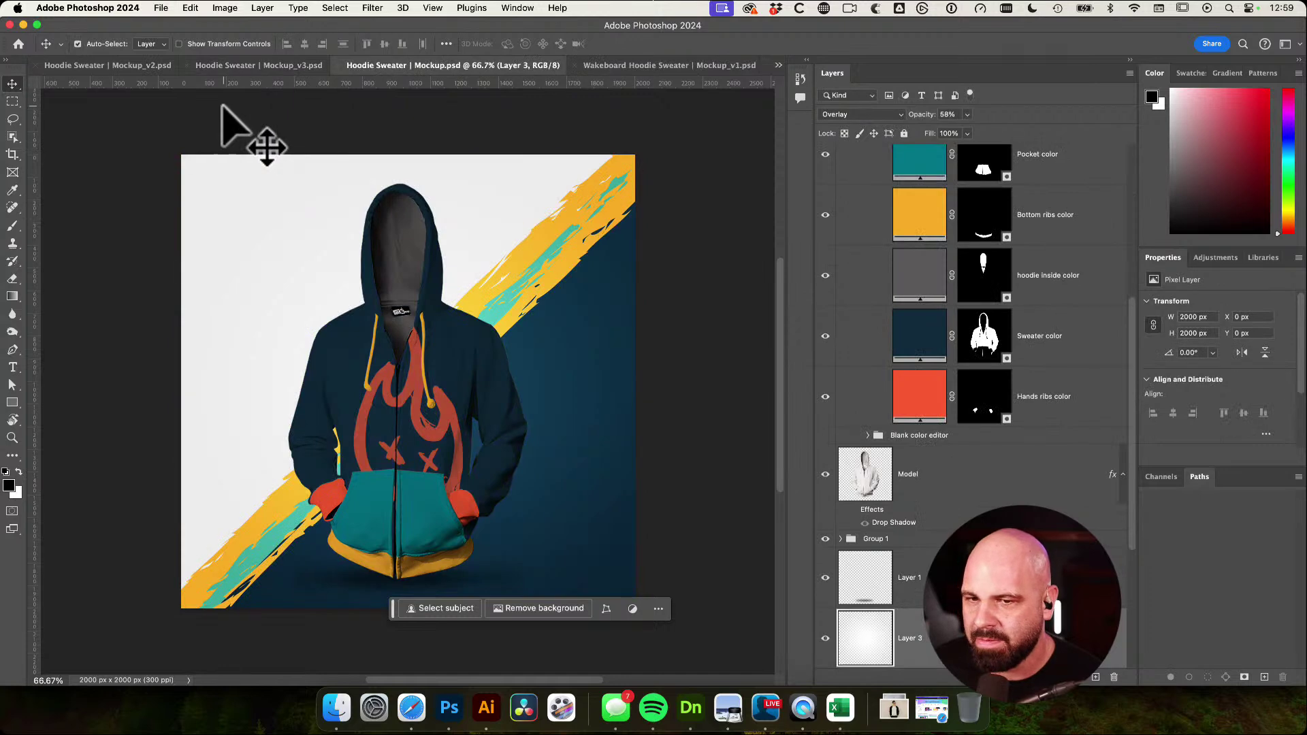
pyautogui.click(126, 69)
pyautogui.press('super+w')
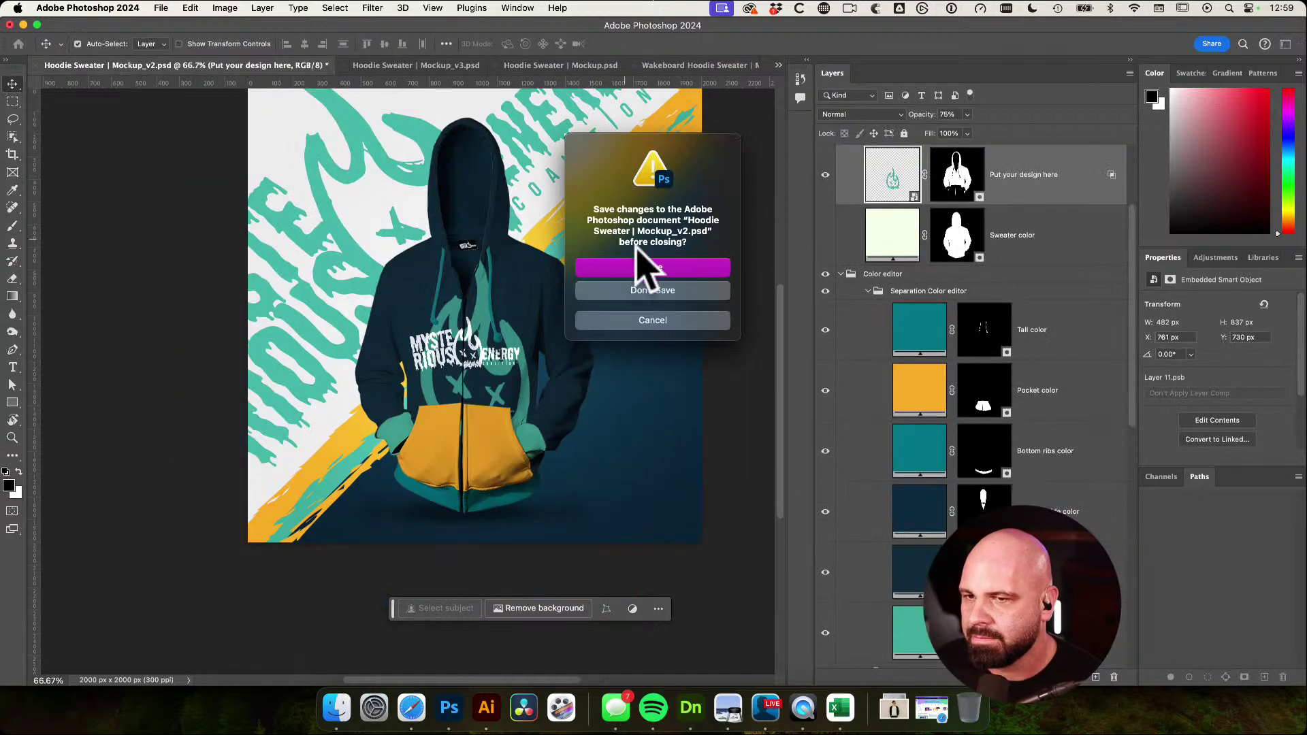
pyautogui.click(667, 319)
pyautogui.click(439, 67)
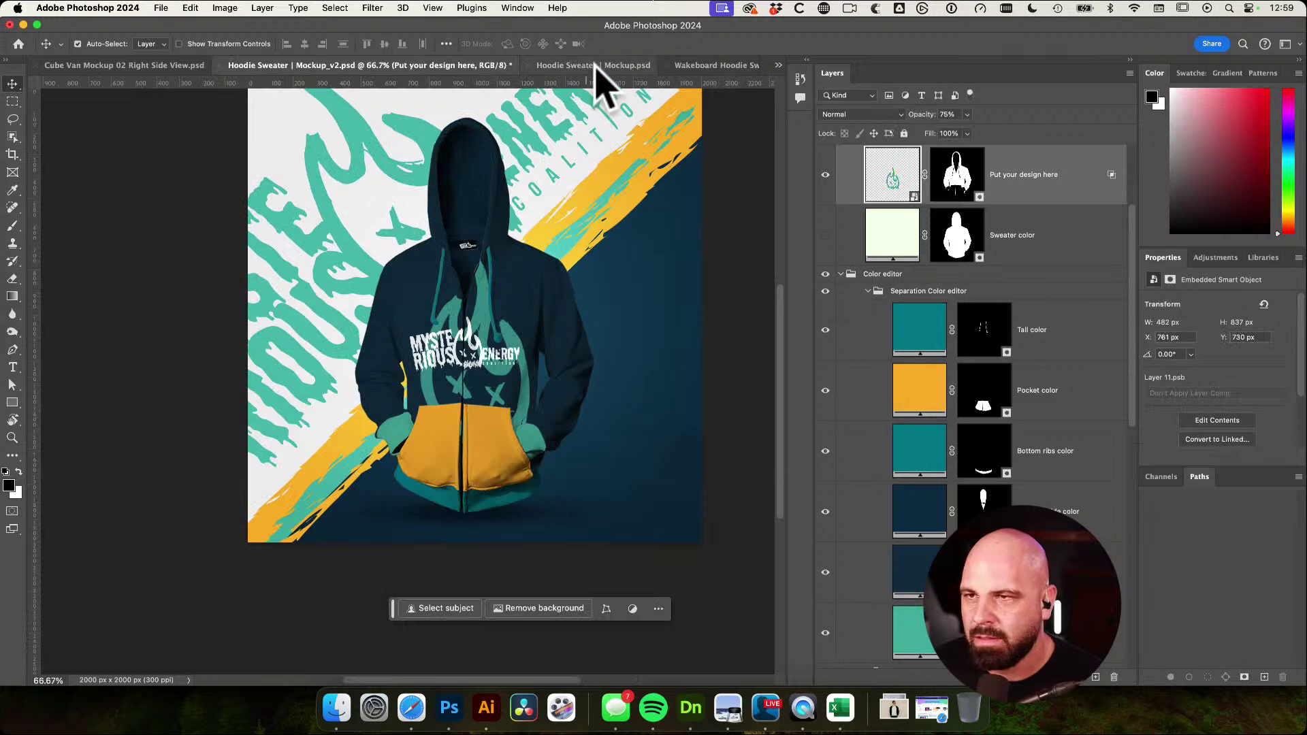
# Close Hoodie Sweater | Mockup.psd, and close Mockup_v2.psd without saving its changes
pyautogui.click(597, 65)
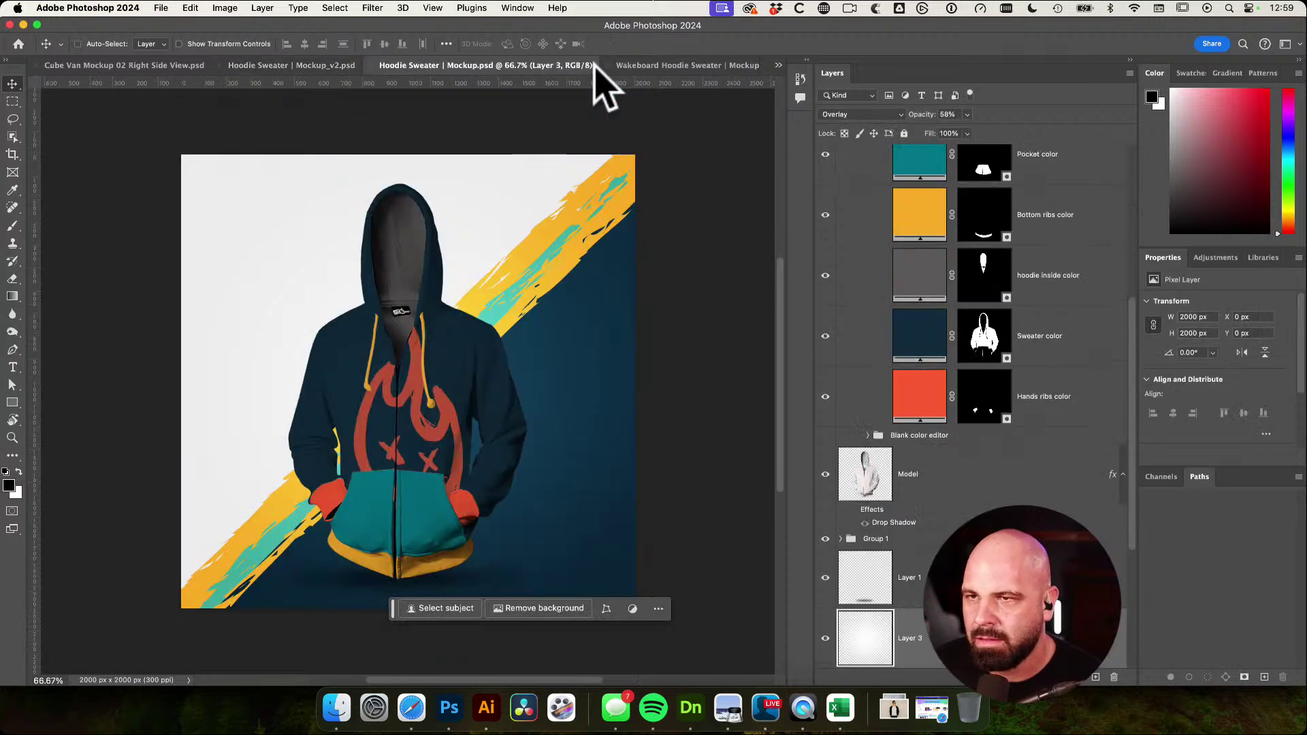
pyautogui.press('super+w')
pyautogui.press('super+w')
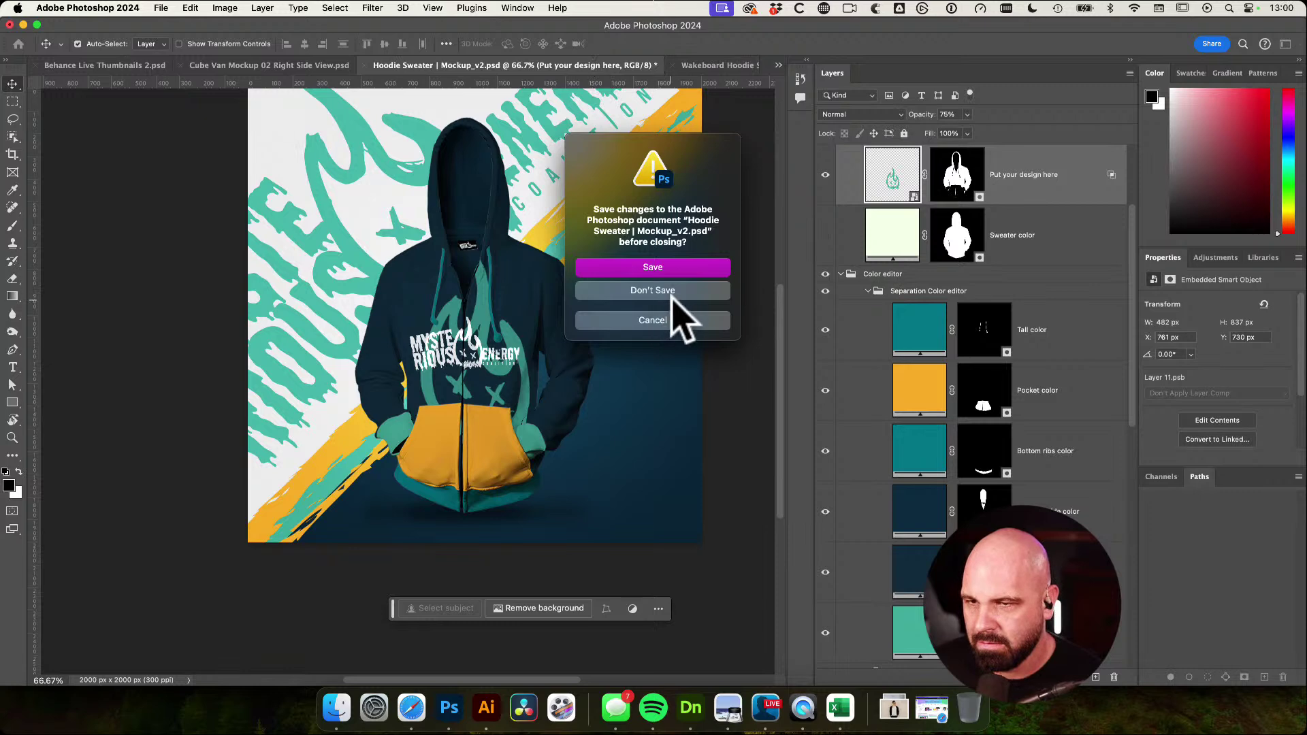
pyautogui.click(652, 291)
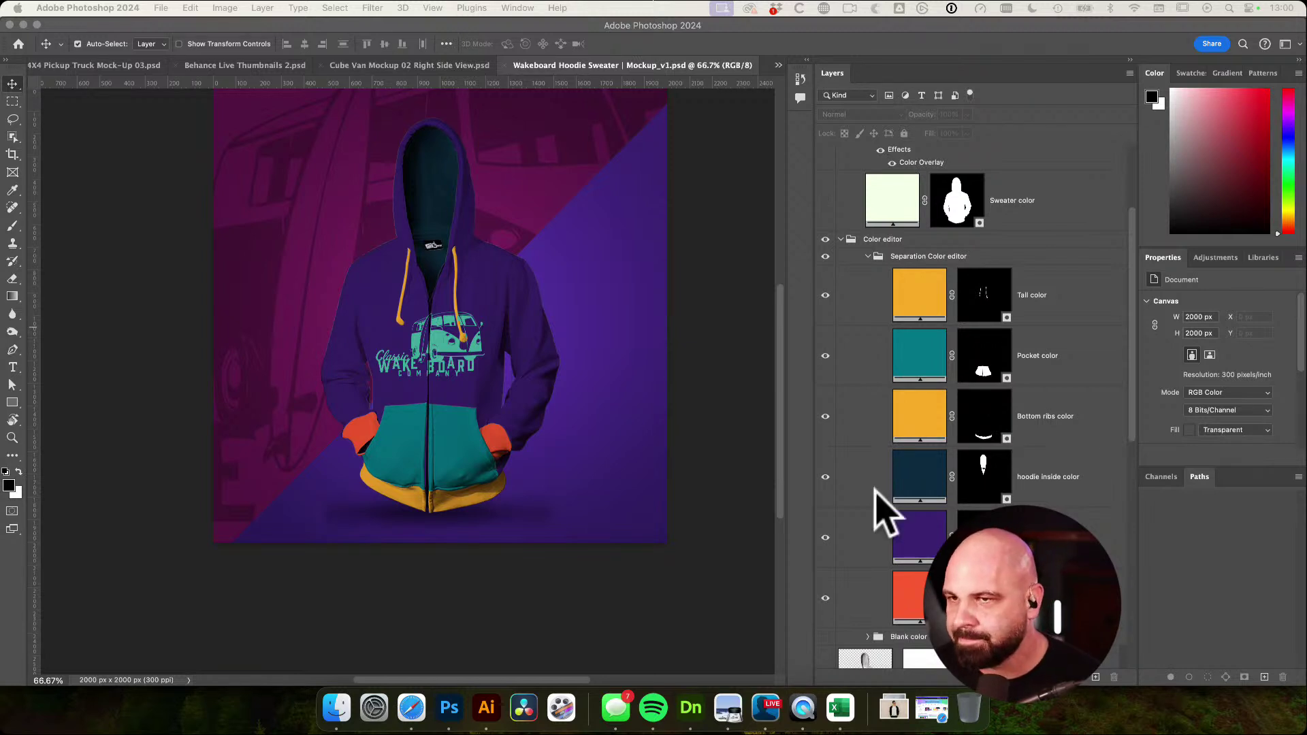
pyautogui.moveTo(677, 345); pyautogui.dragTo(665, 360)
# Switch to Safari and send "stream just died... can you still see me?" in the Behance live chat
pyautogui.press('super+Tab')
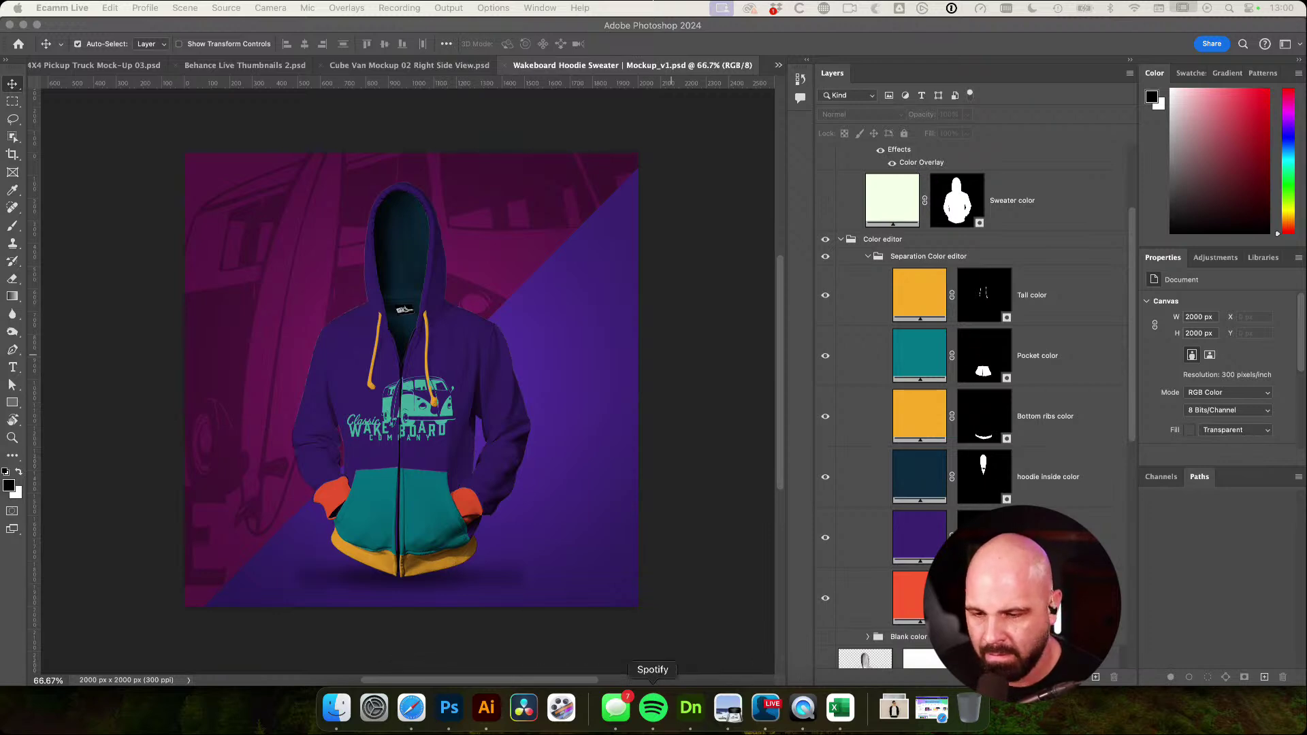
pyautogui.click(411, 709)
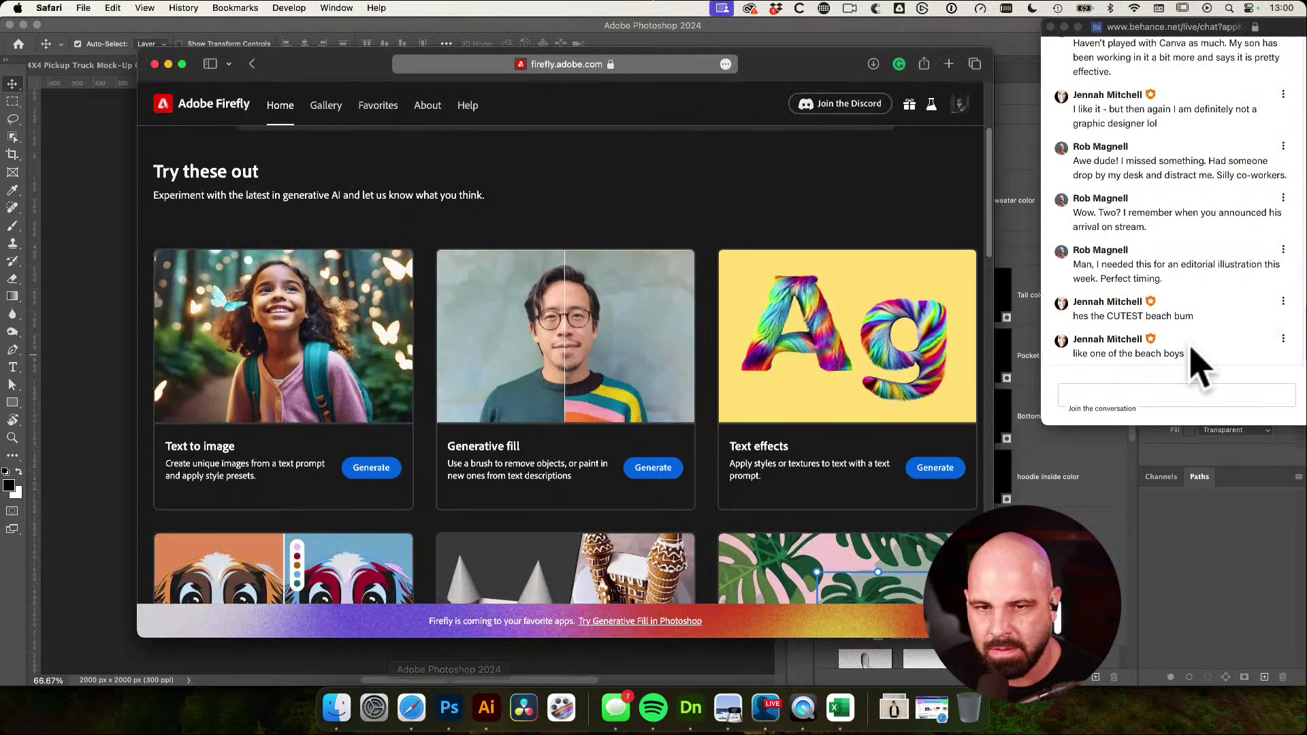
pyautogui.click(1151, 397)
pyautogui.write('ea')
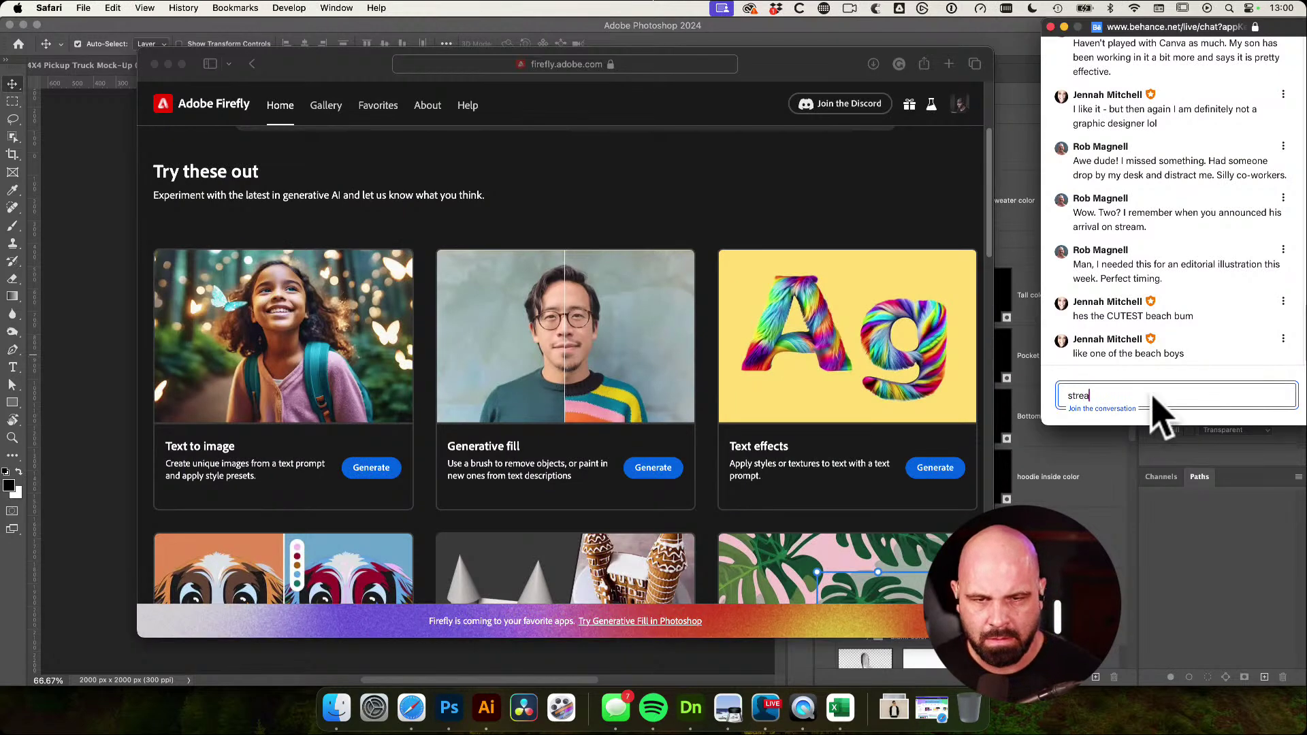
pyautogui.write('m just died... c')
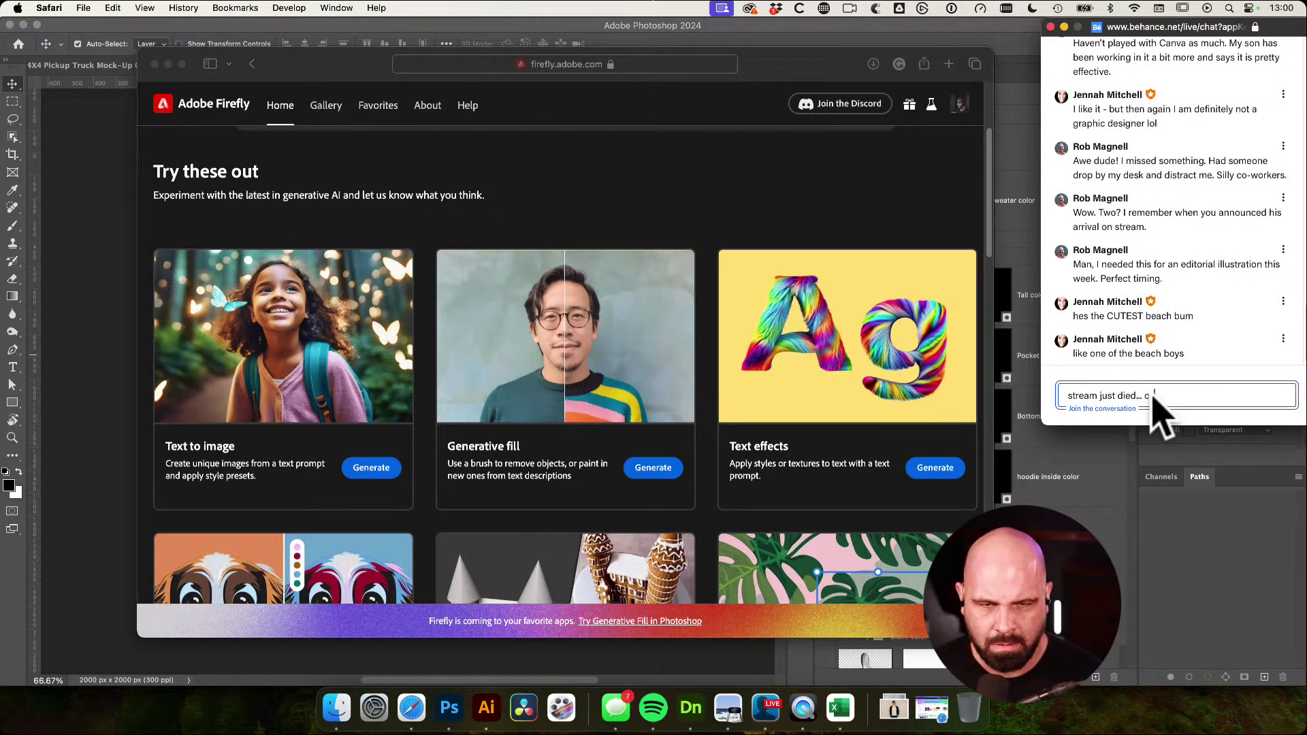
pyautogui.write('an you still see me?')
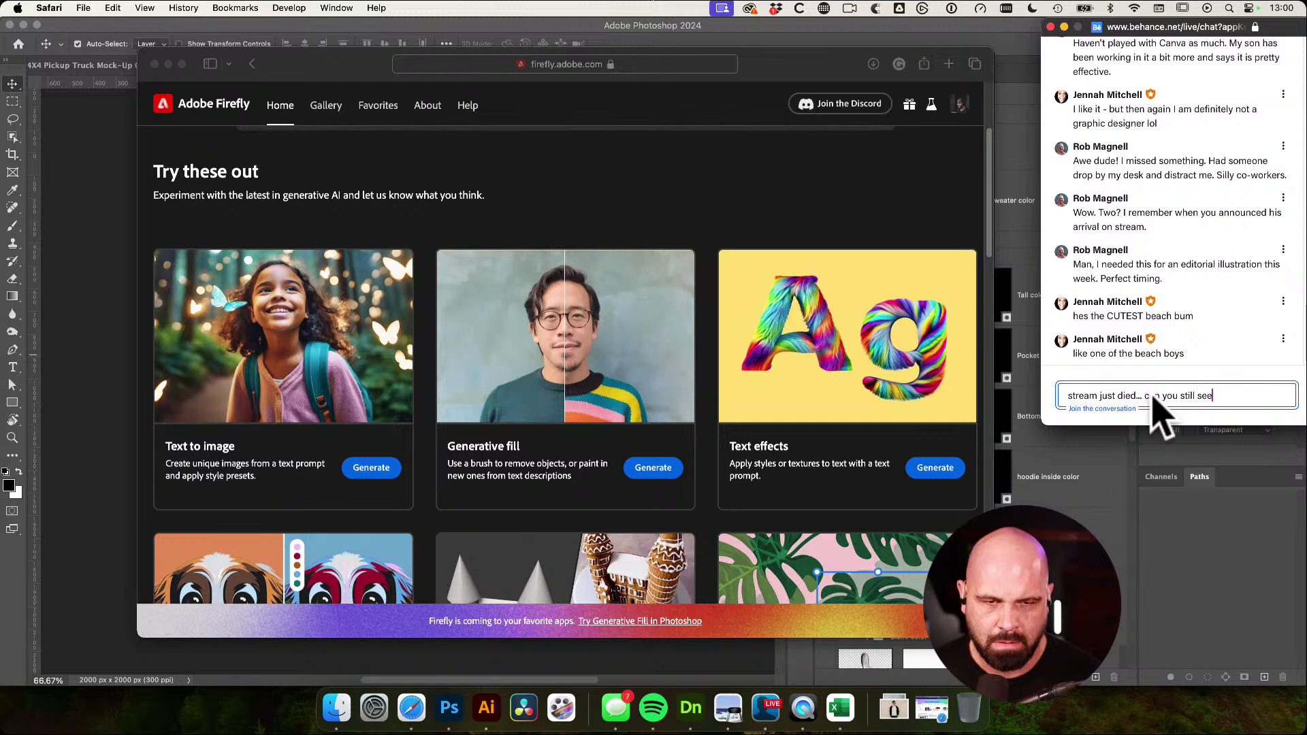
pyautogui.press('Return')
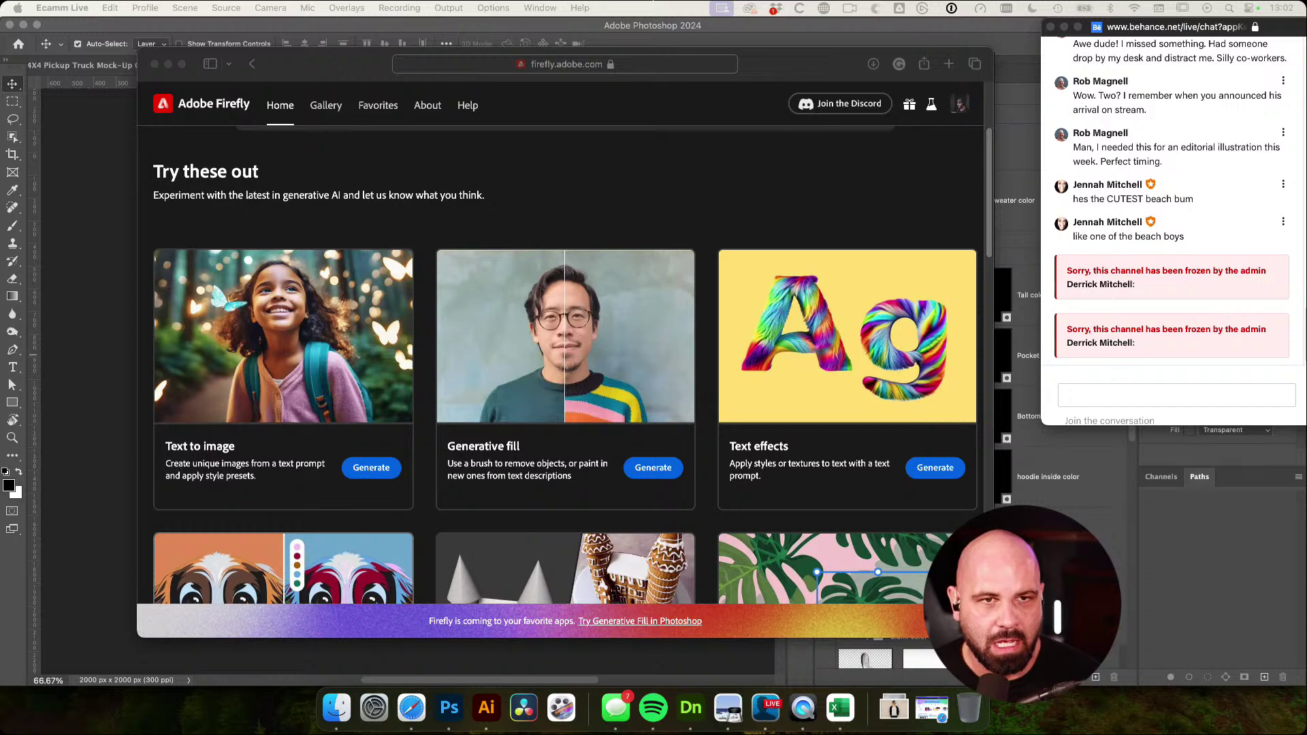
# Close the Behance live chat window and reposition the Adobe Firefly browser window on the desktop
pyautogui.click(1052, 27)
pyautogui.moveTo(794, 64); pyautogui.dragTo(876, 61)
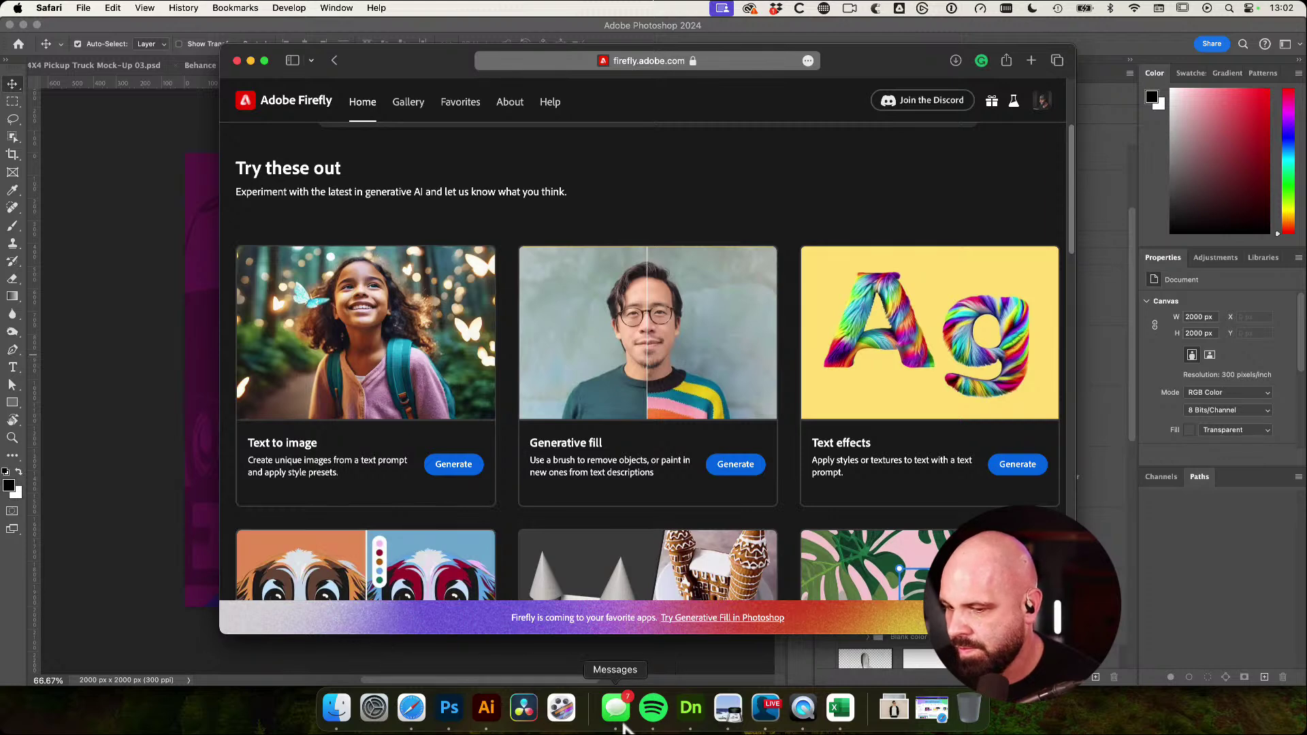
pyautogui.click(771, 722)
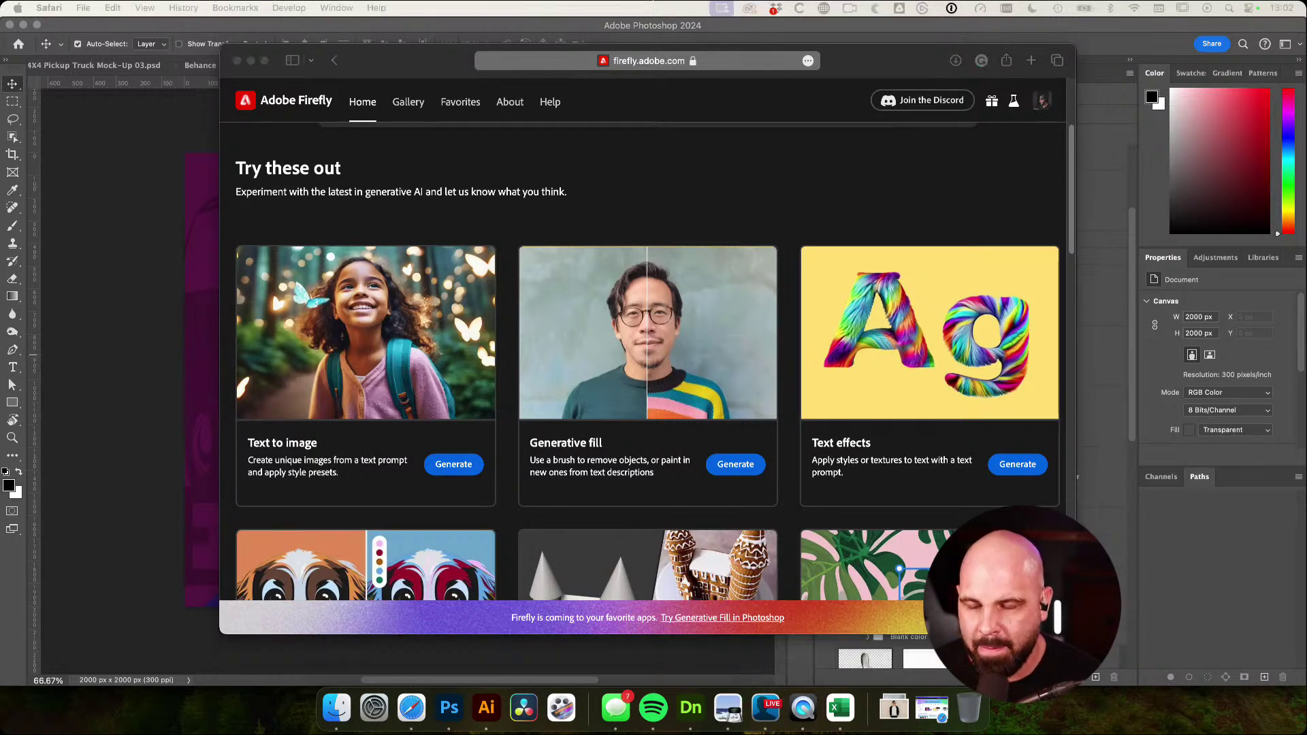
pyautogui.moveTo(399, 56); pyautogui.dragTo(386, 64)
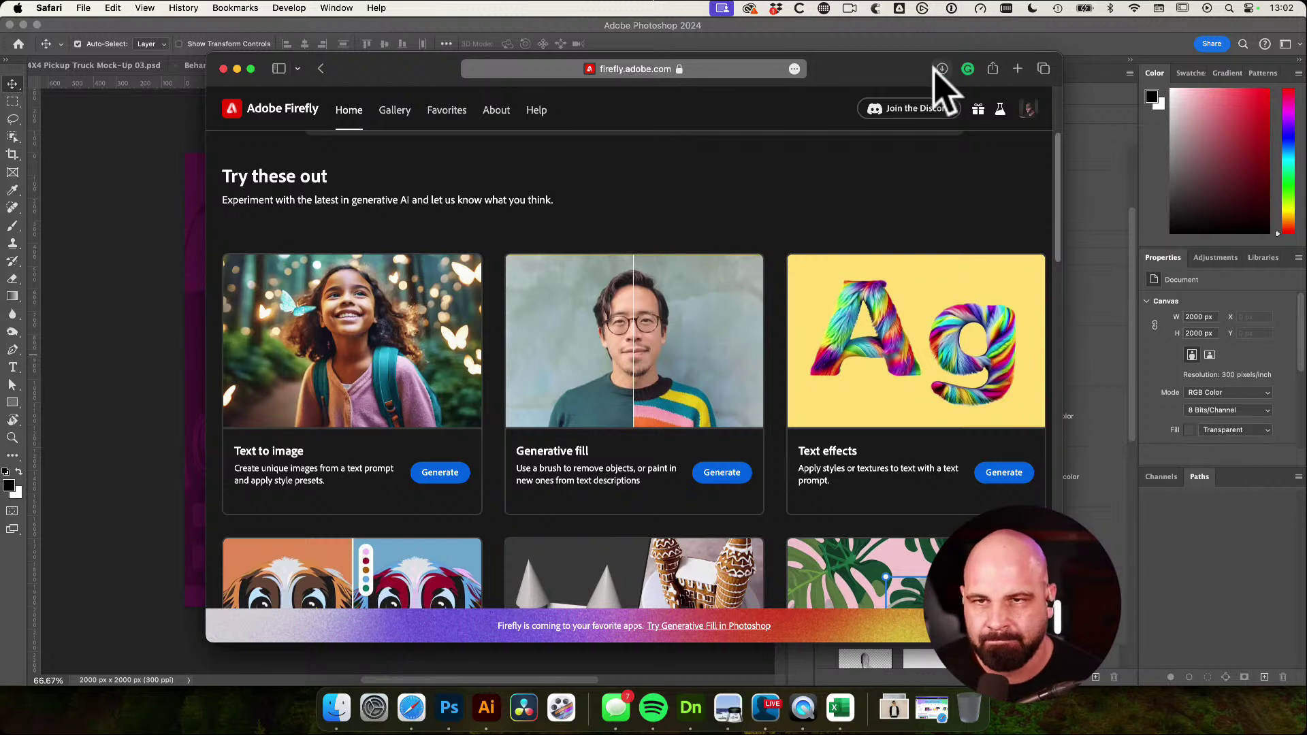
pyautogui.moveTo(934, 62); pyautogui.dragTo(976, 54)
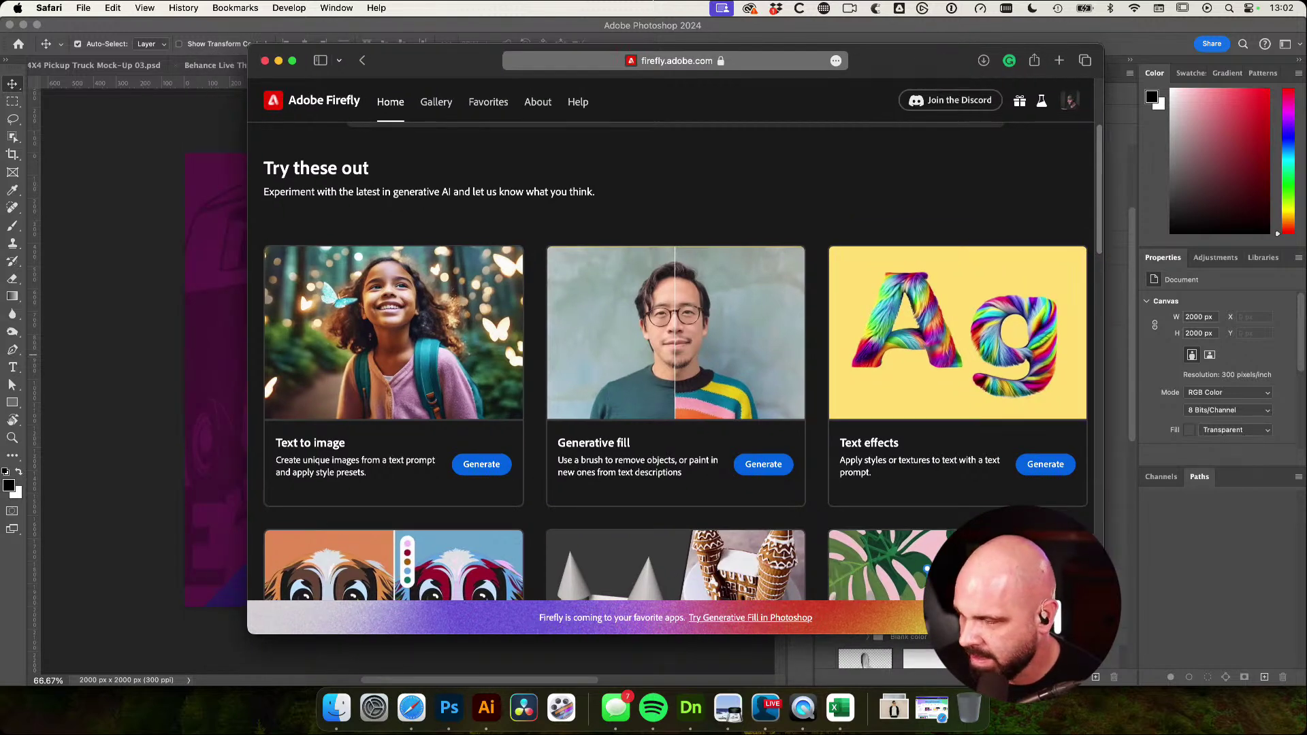